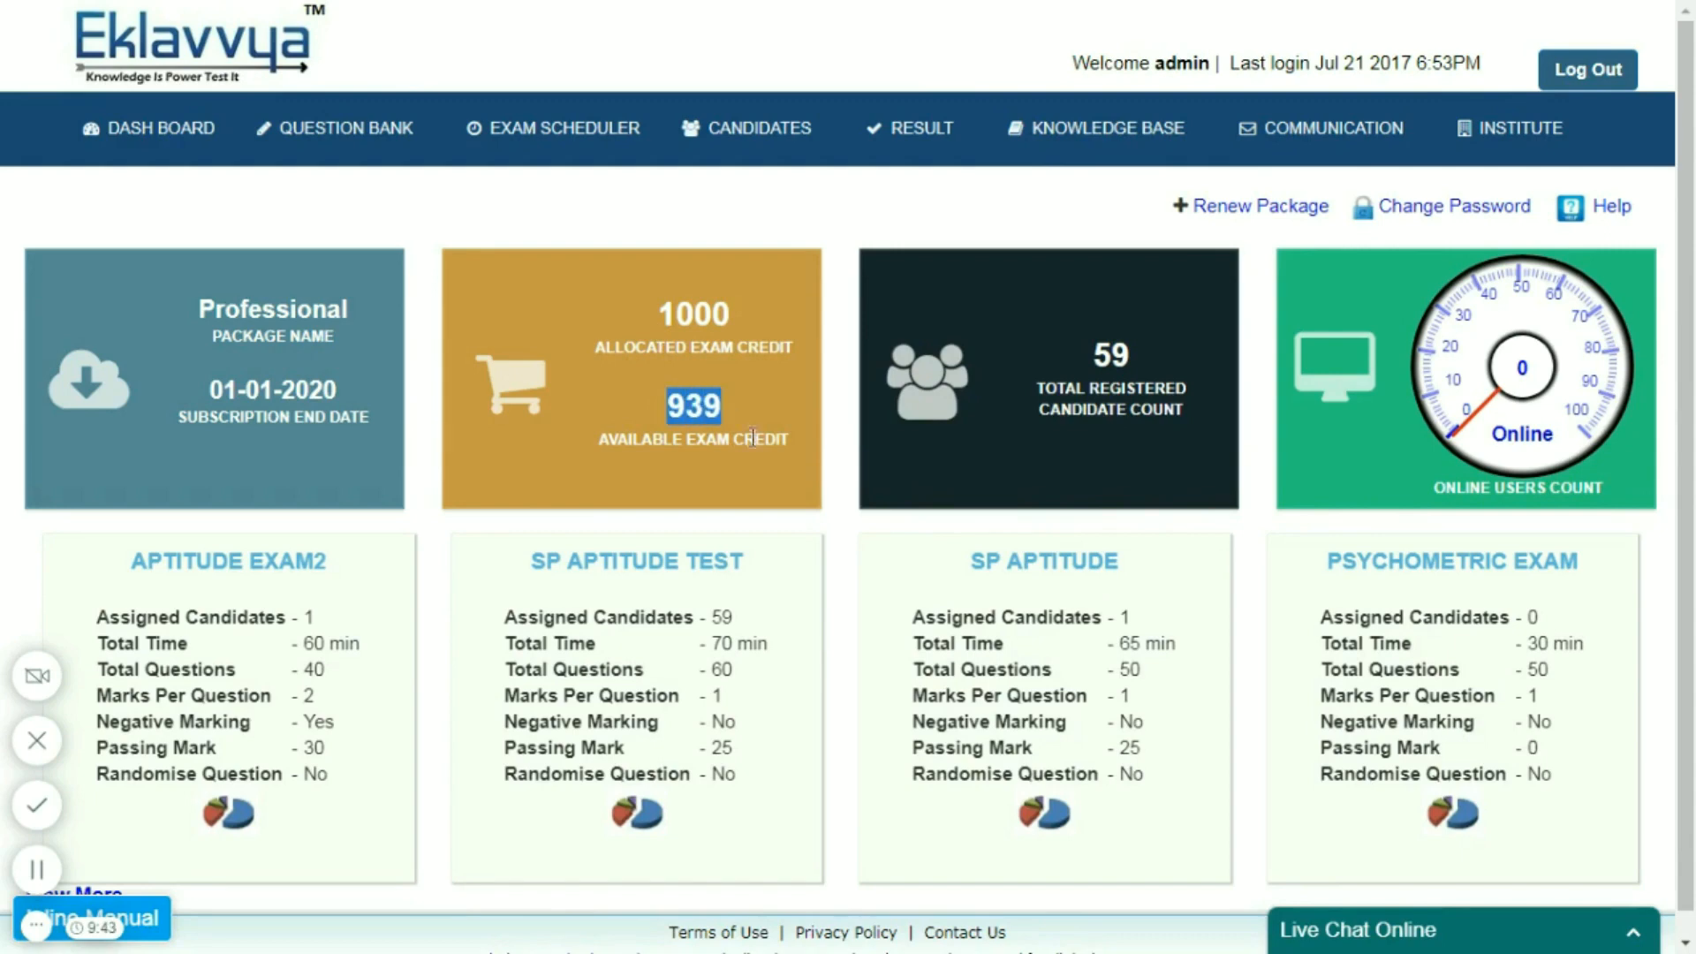
# Step: Review the dashboard's subscription end date, online users count, registered candidate count and exam summaries
pyautogui.moveTo(211, 389); pyautogui.dragTo(364, 413)
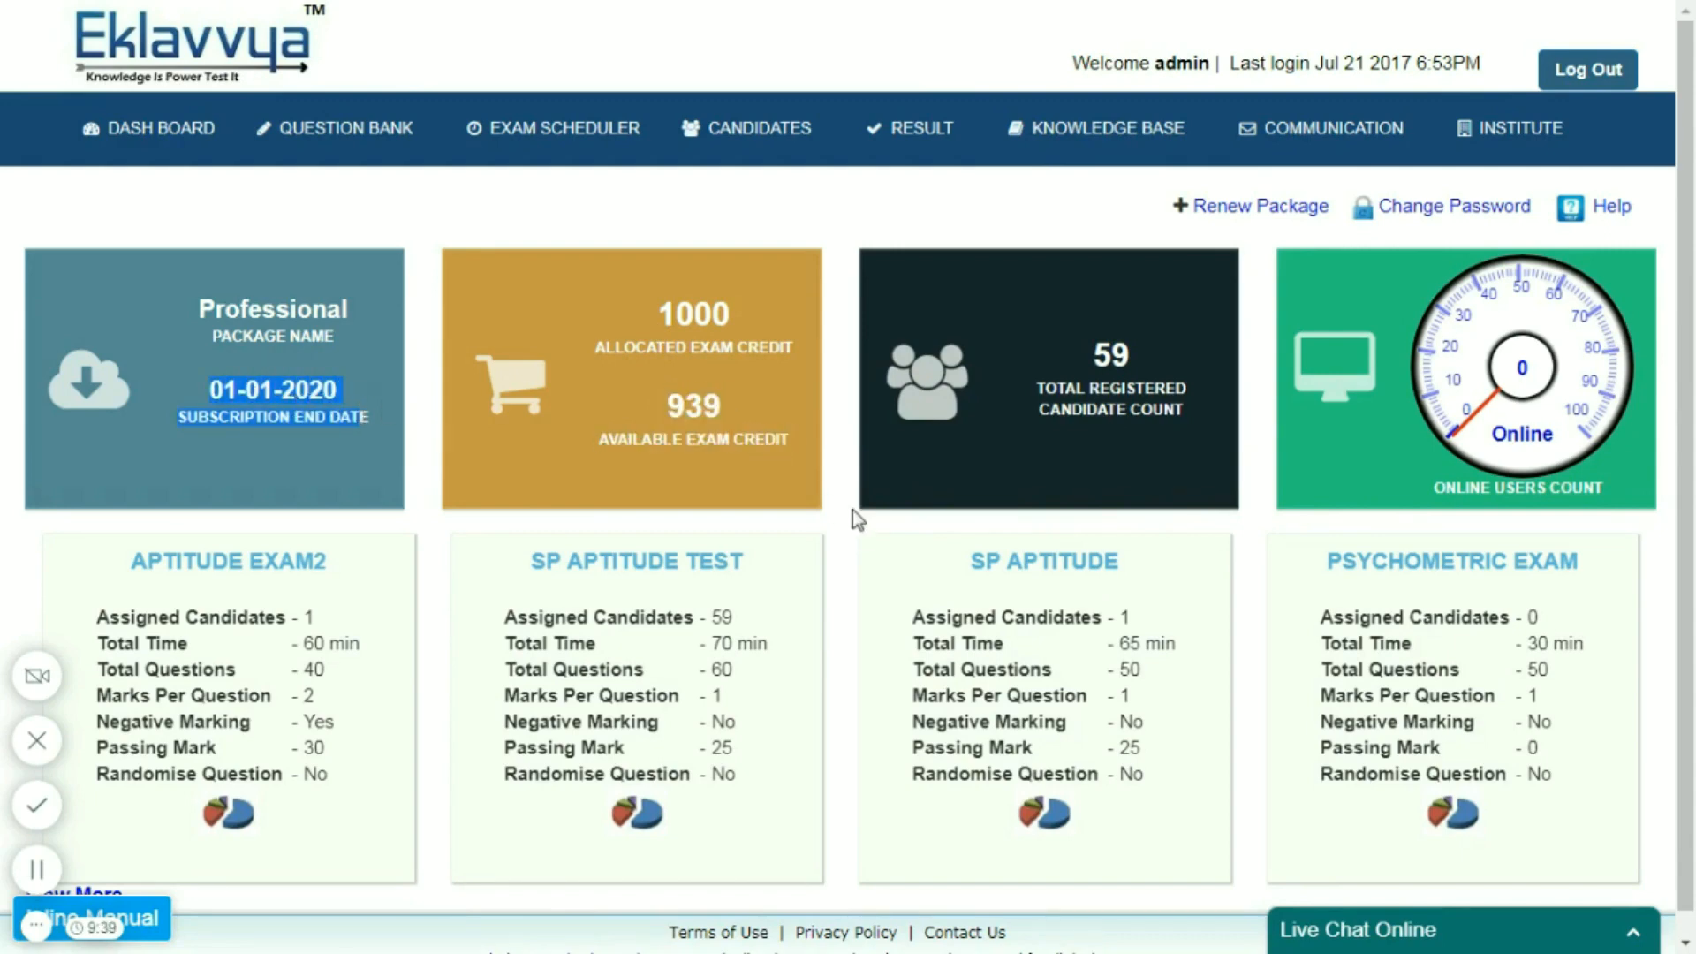
pyautogui.click(1349, 531)
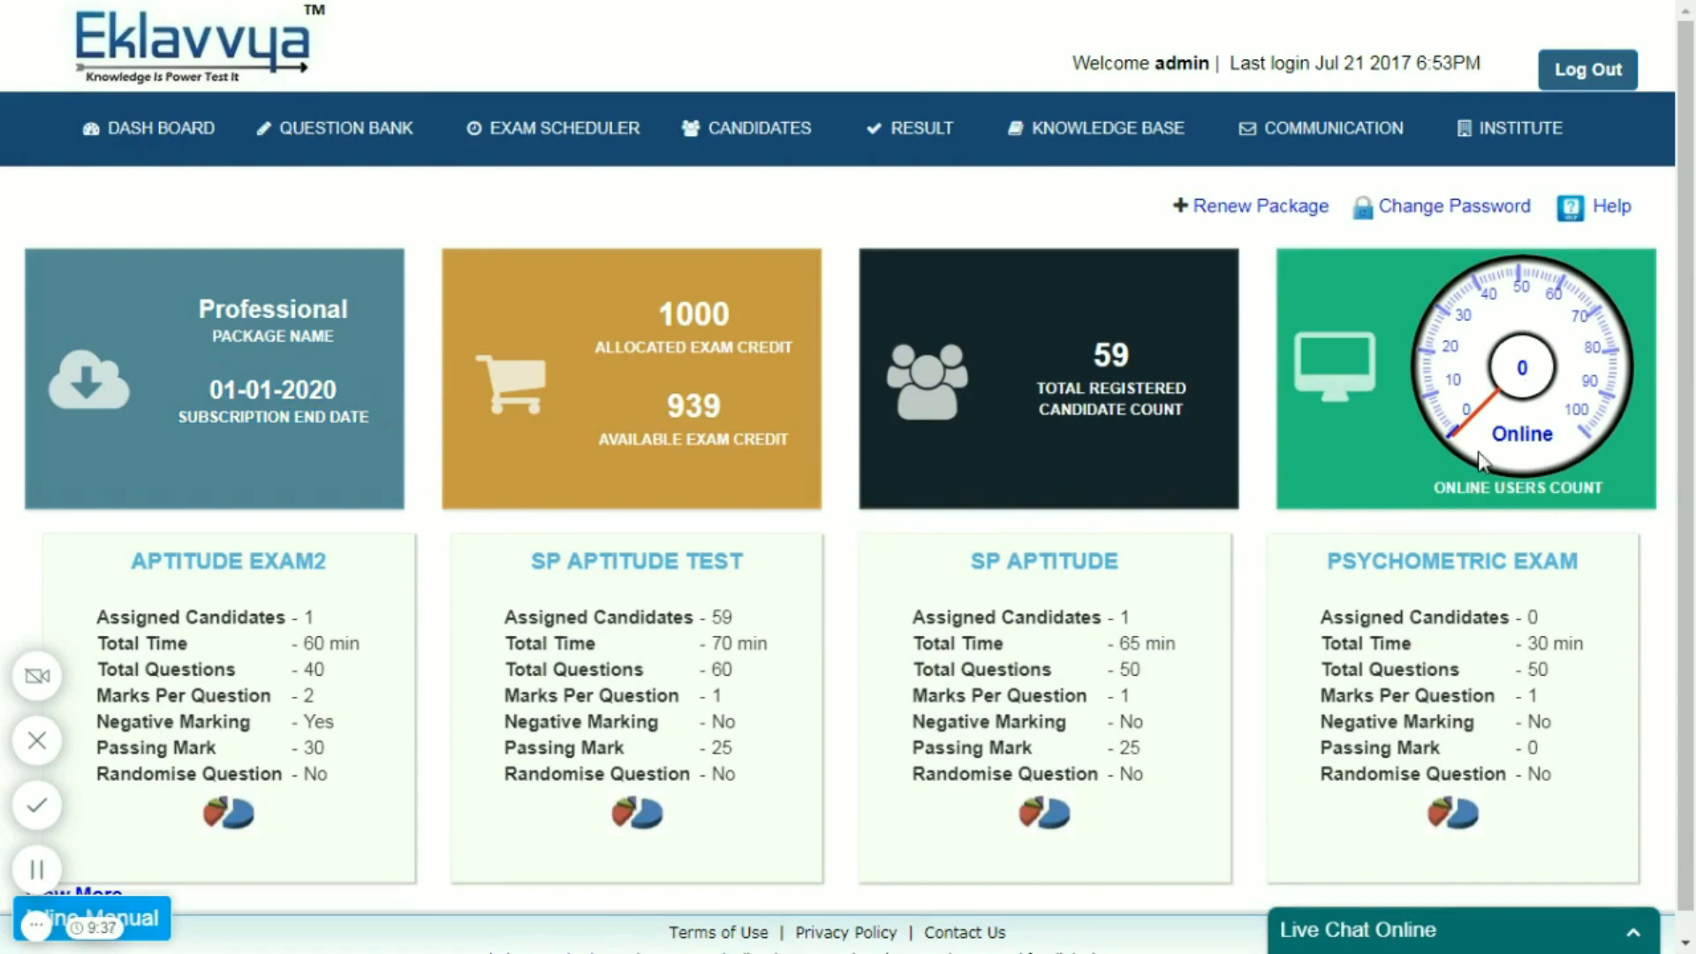
pyautogui.tripleClick(1465, 499)
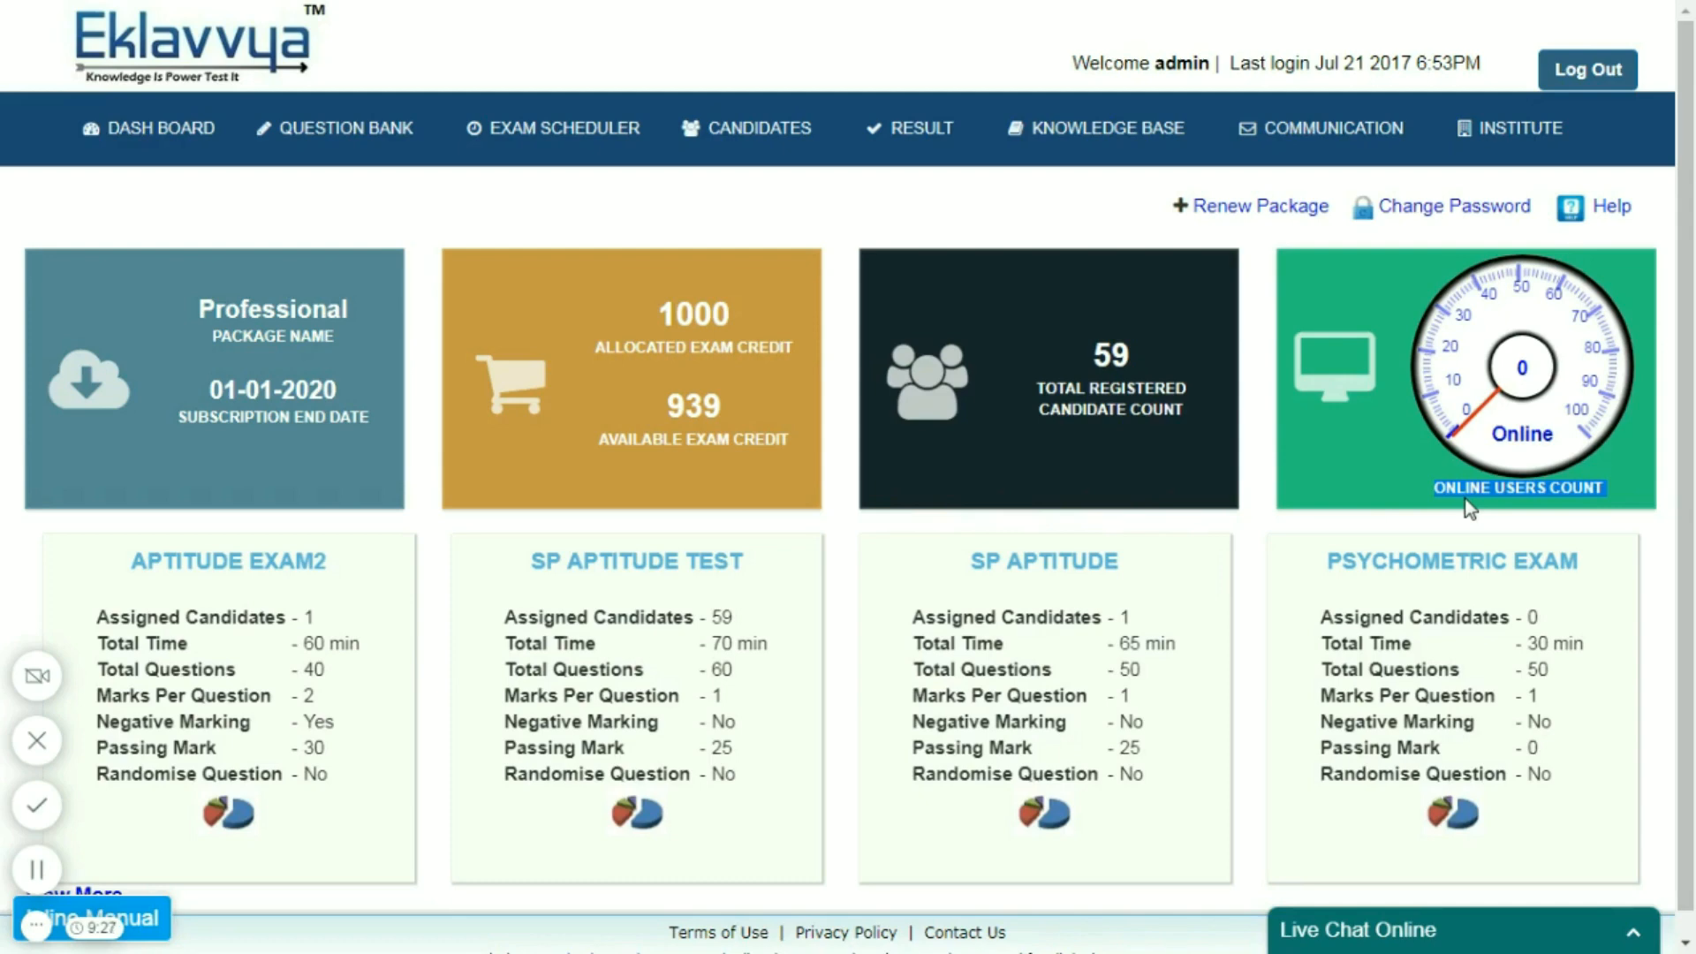
pyautogui.moveTo(1094, 336); pyautogui.dragTo(1190, 439)
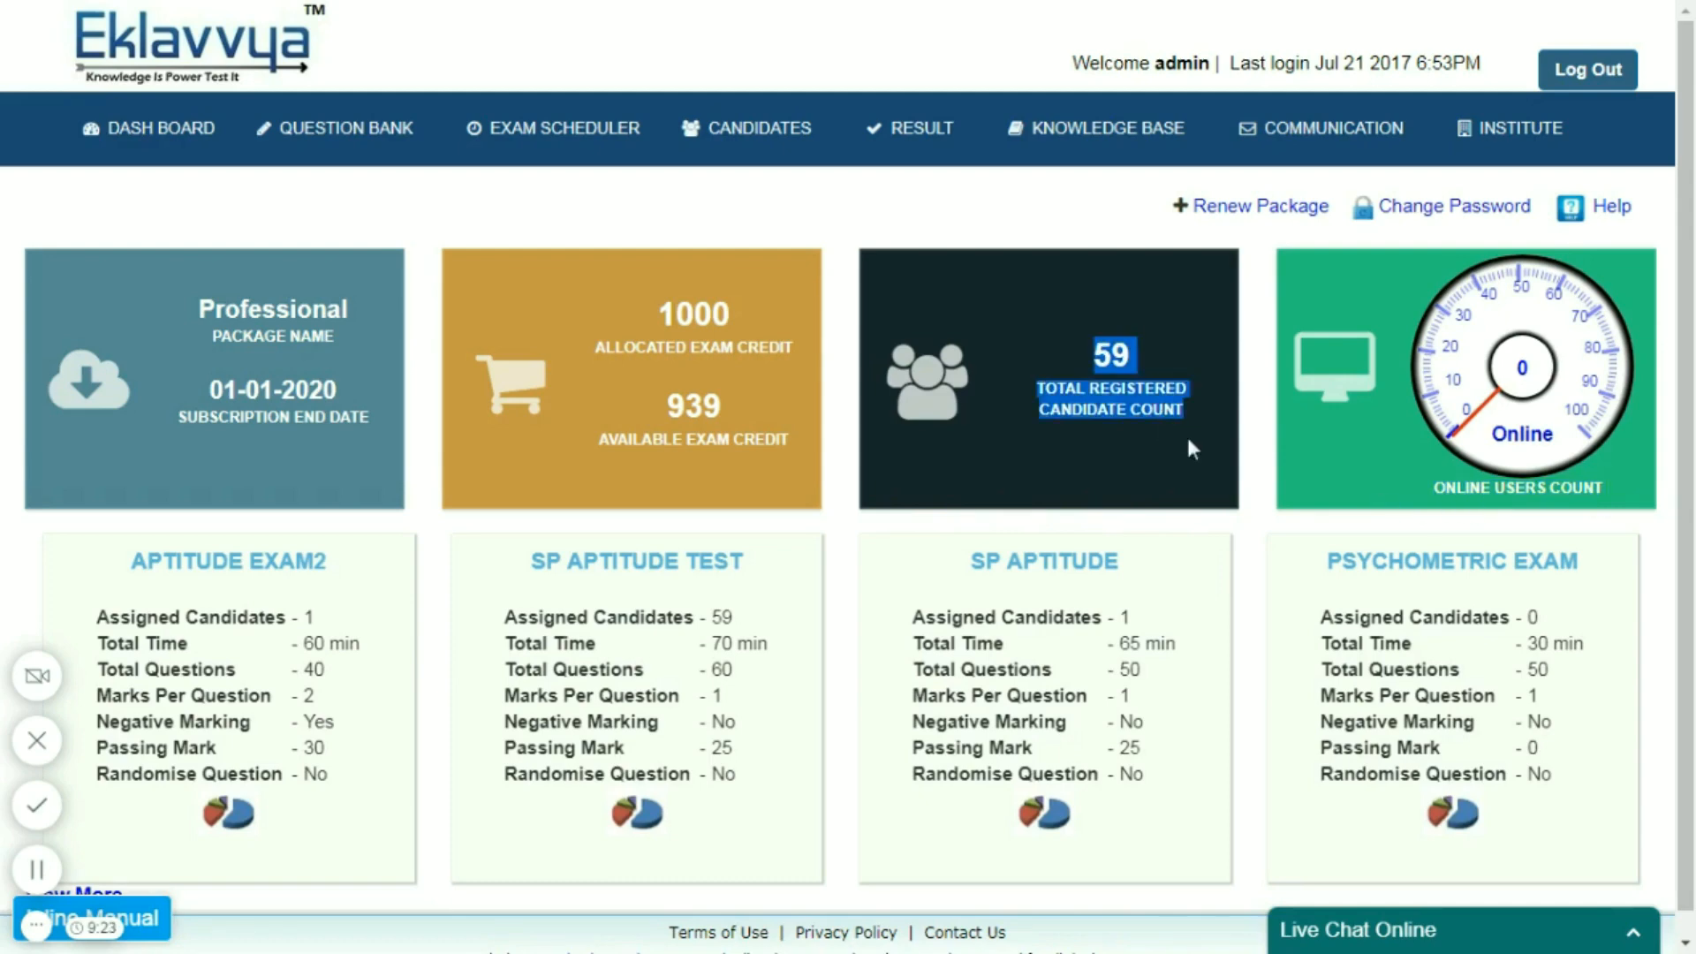
pyautogui.click(1188, 441)
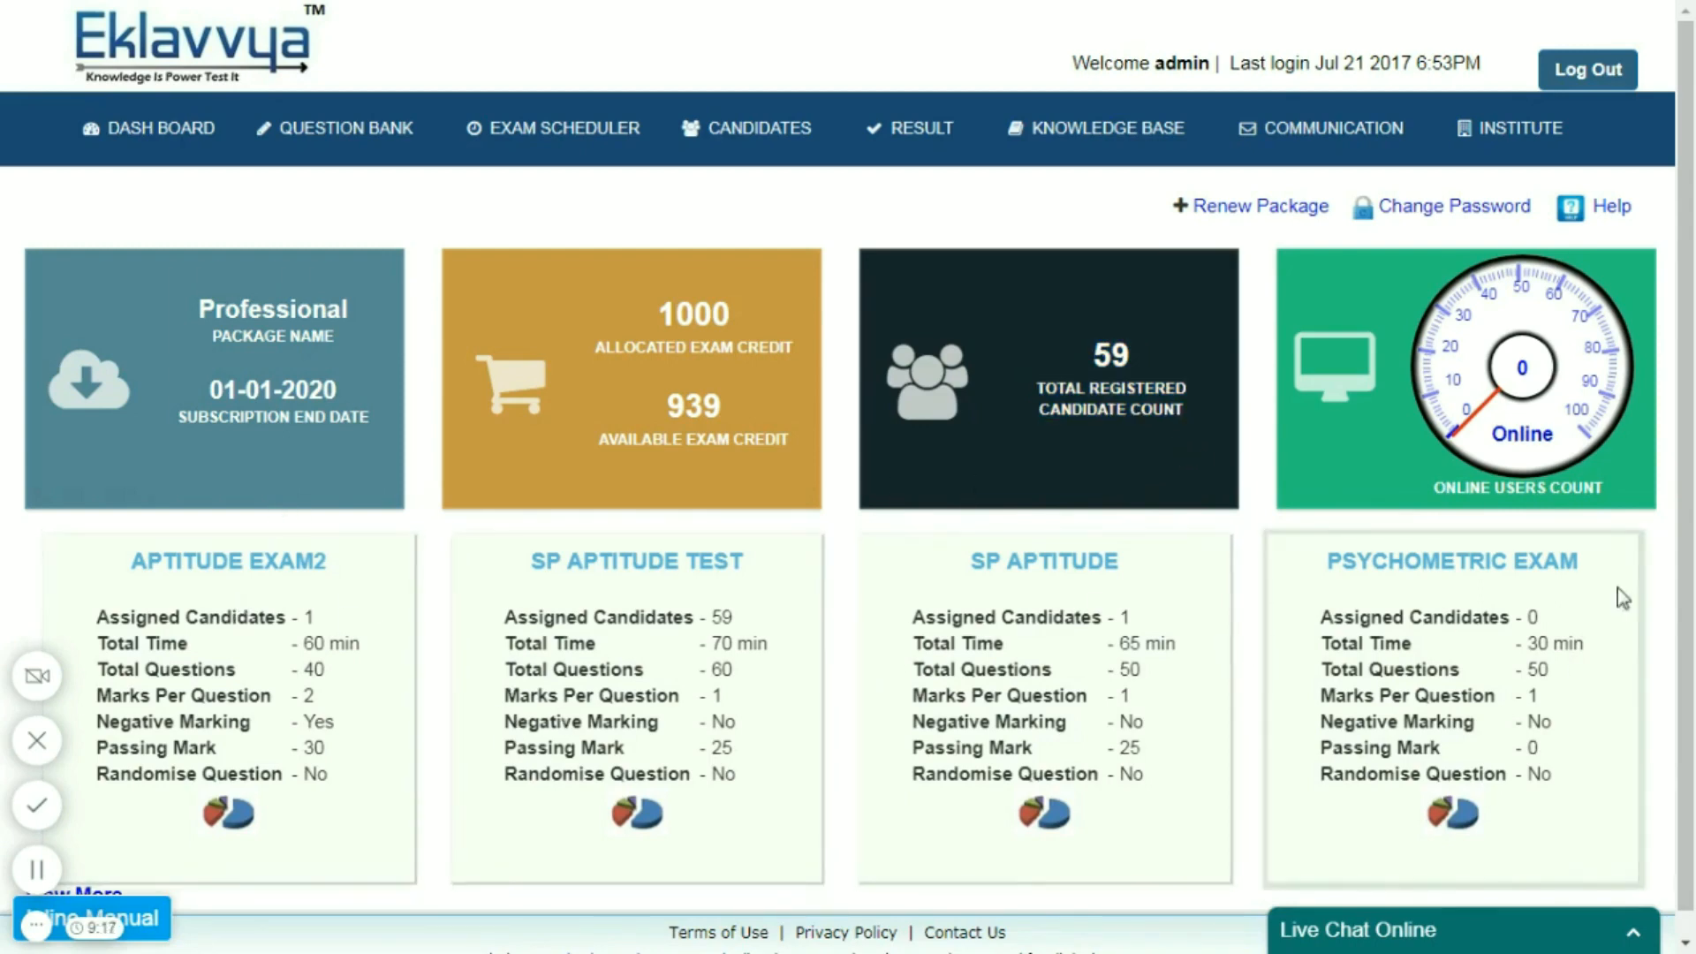
pyautogui.scroll(-1, 1686, 361)
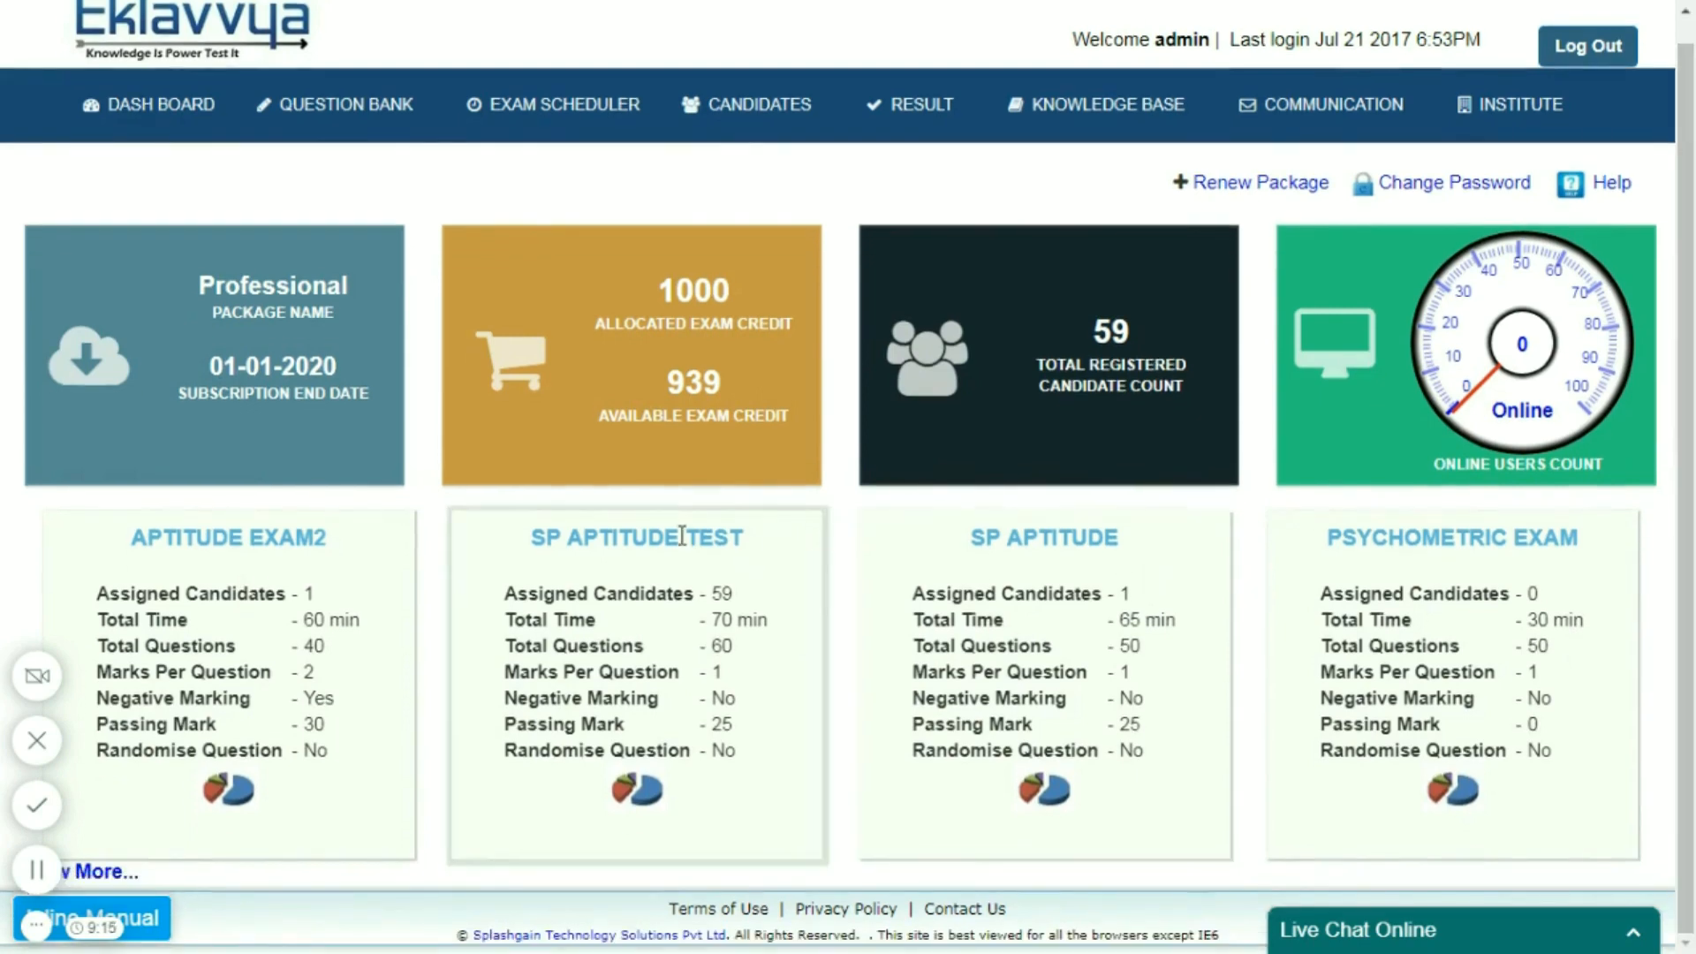
pyautogui.scroll(1, 937, 115)
# Step: Create a question bank subject named "English" and save it, checking its entry in the subject list
pyautogui.moveTo(955, 137)
pyautogui.moveTo(427, 137)
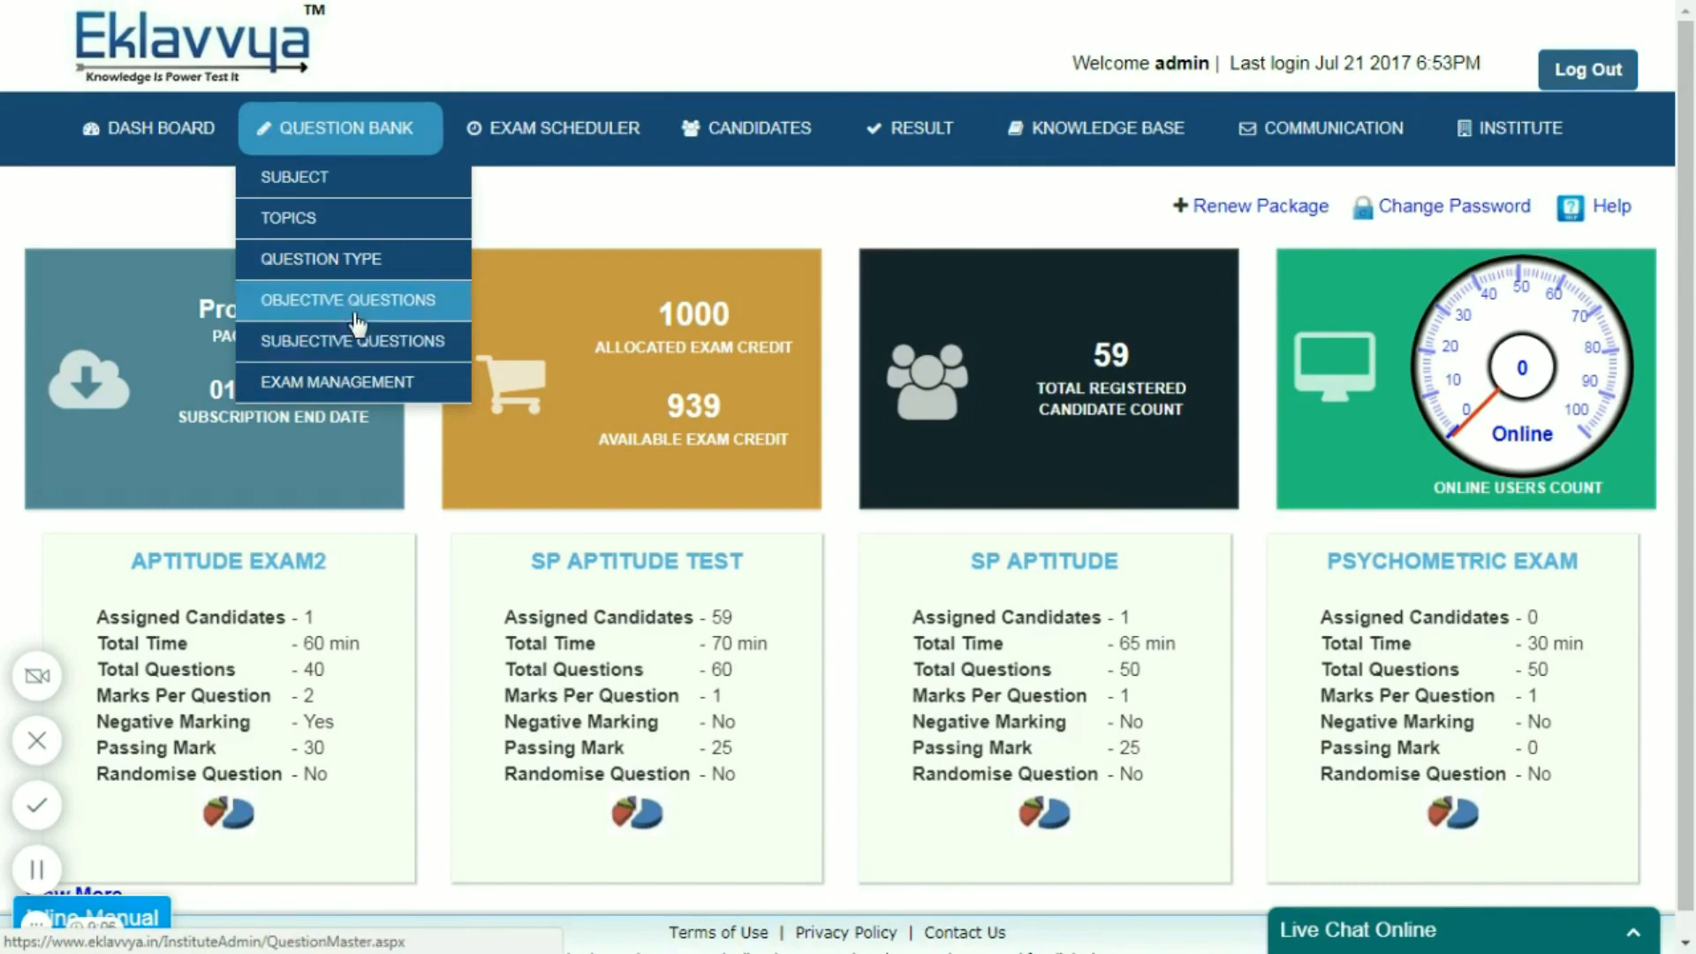
pyautogui.click(362, 175)
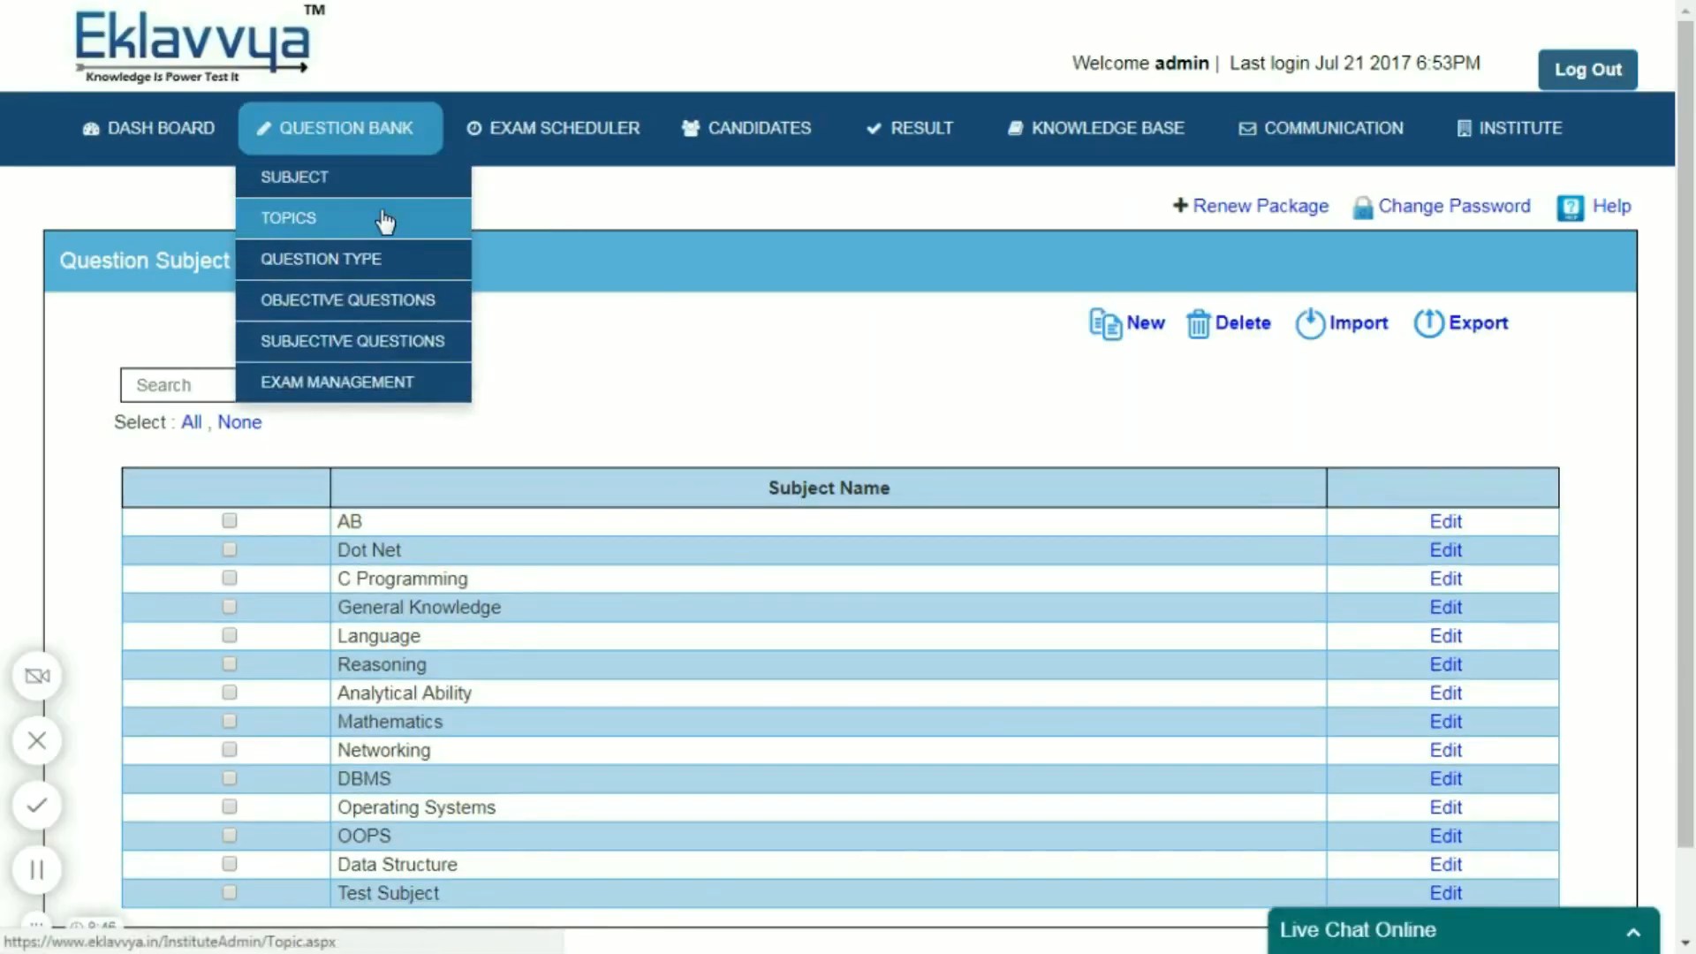
pyautogui.click(1132, 332)
pyautogui.click(819, 448)
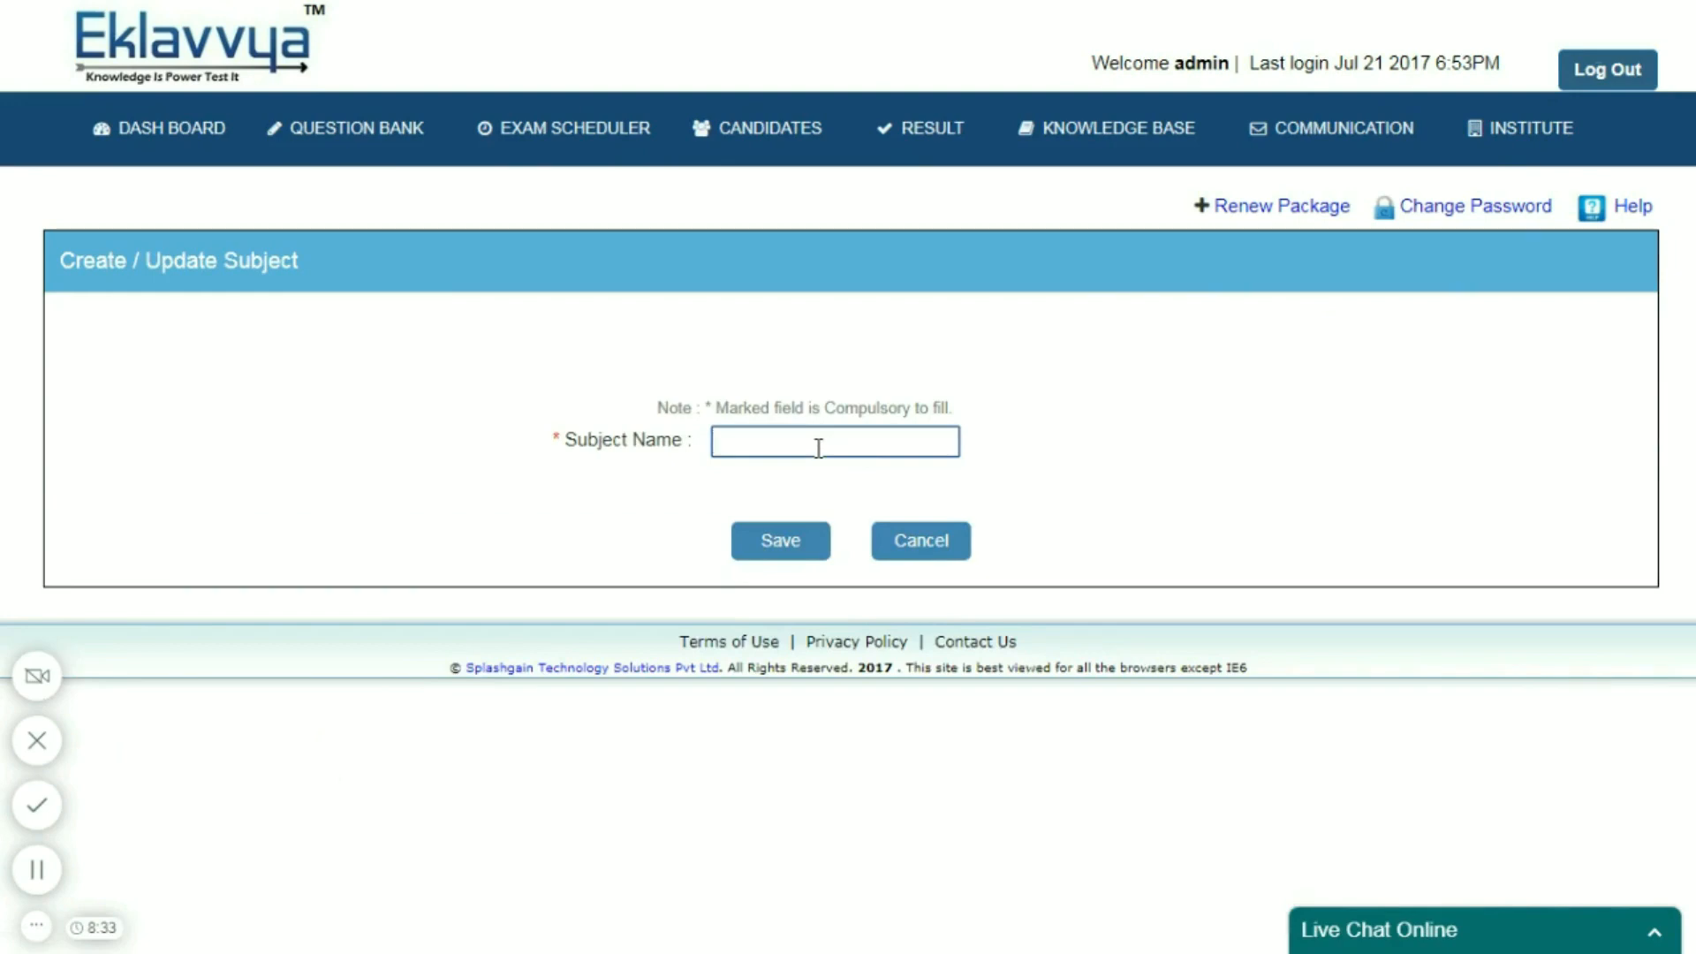
pyautogui.write('English')
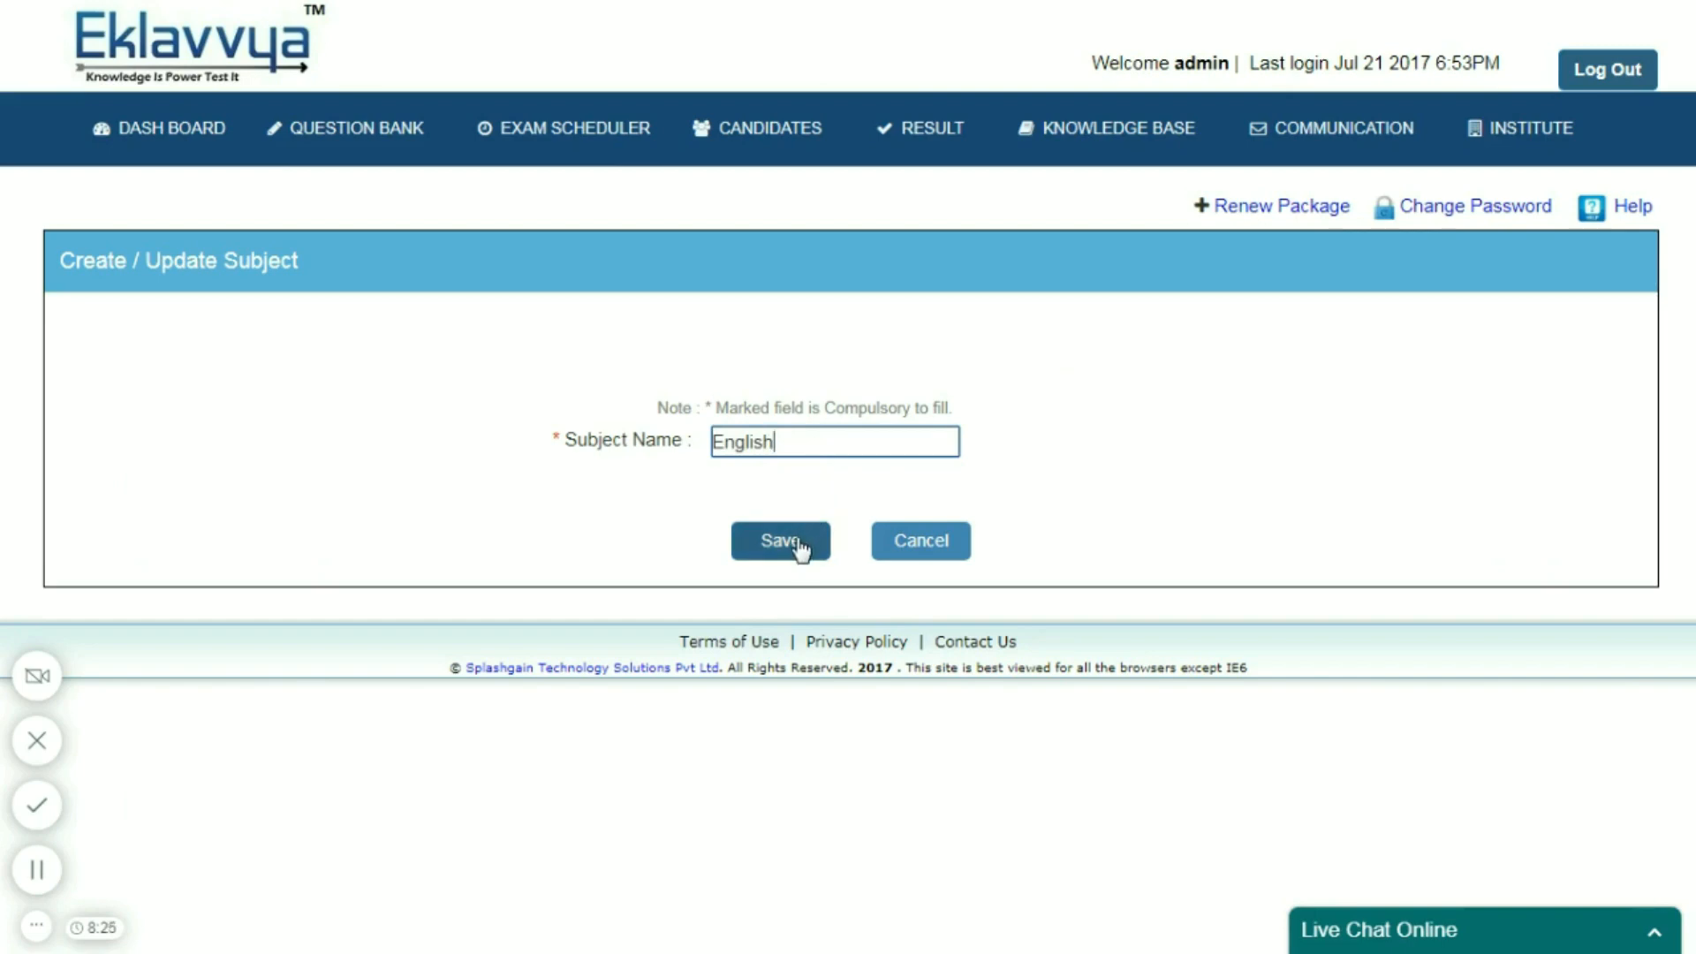
pyautogui.click(798, 544)
pyautogui.click(837, 423)
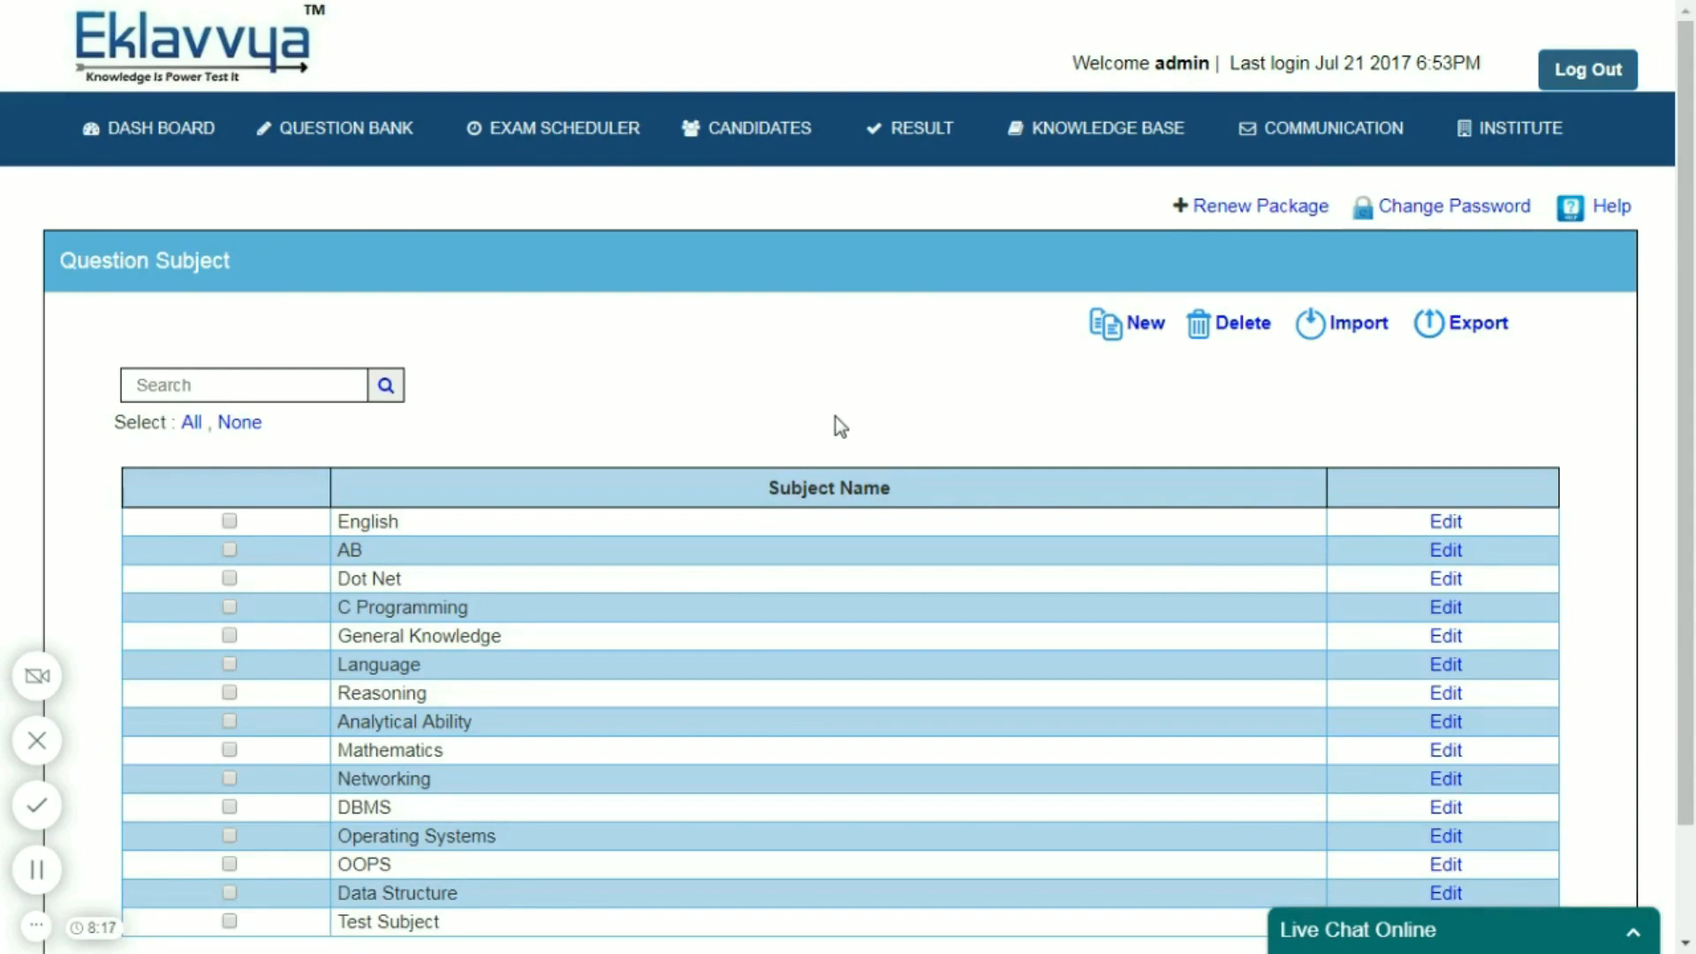
pyautogui.doubleClick(399, 522)
# Step: View the subject import dialog with its sample template and file upload options, and close it
pyautogui.moveTo(367, 128)
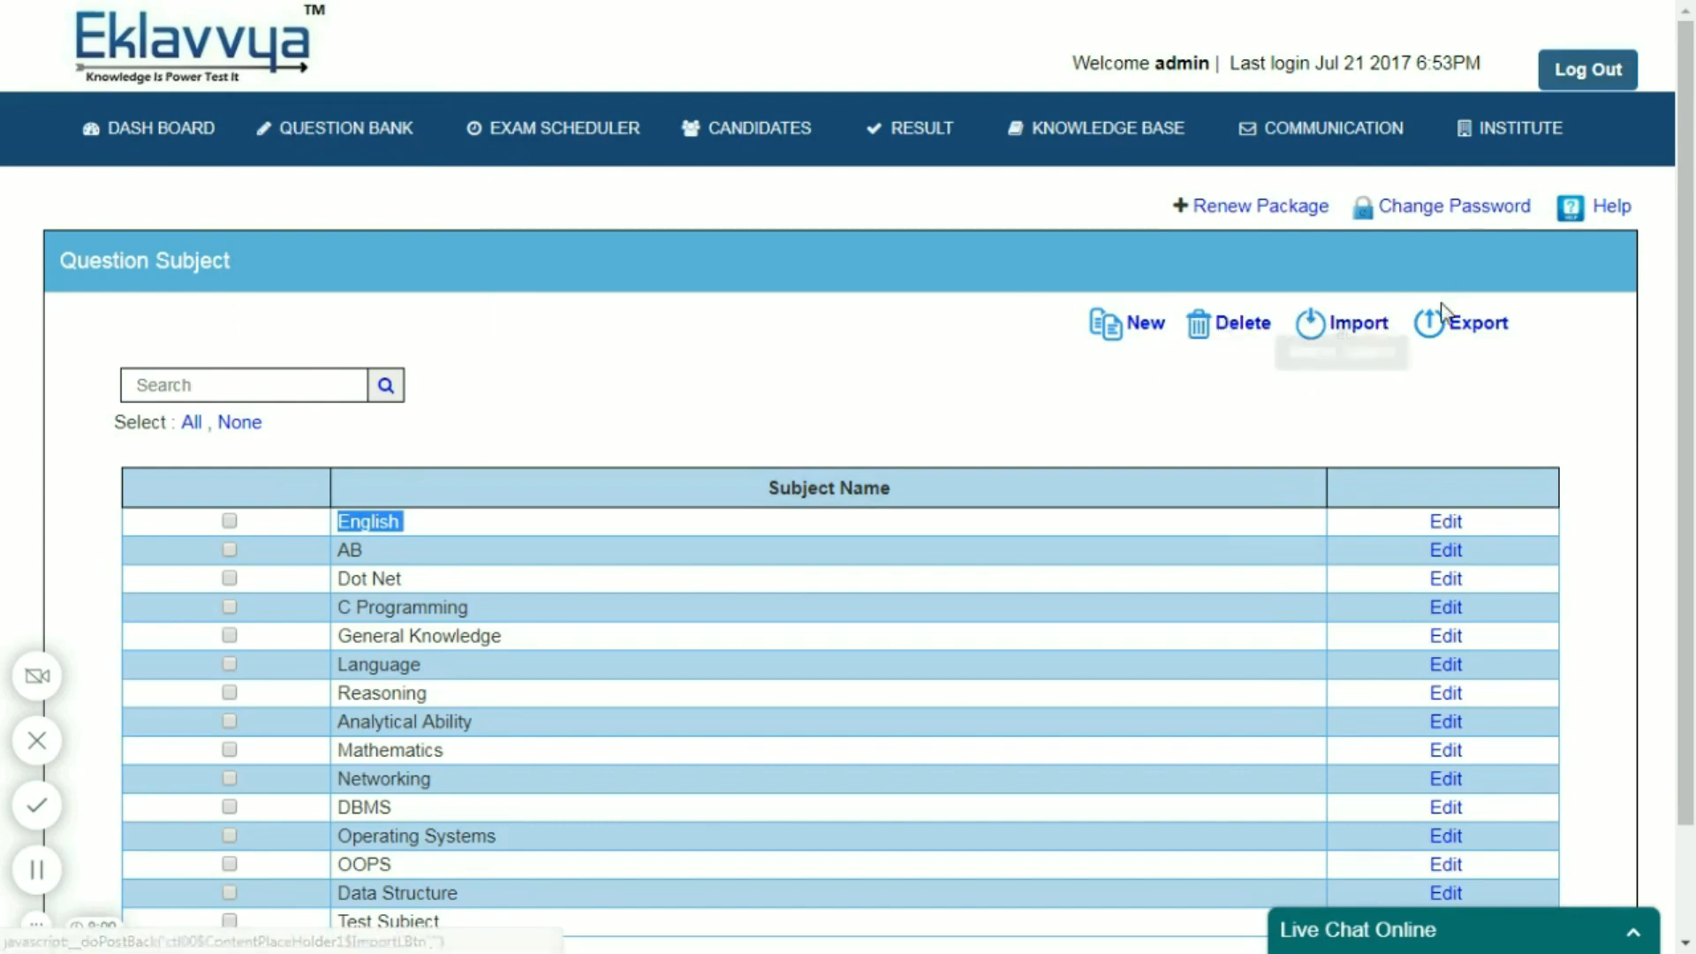
pyautogui.click(1360, 334)
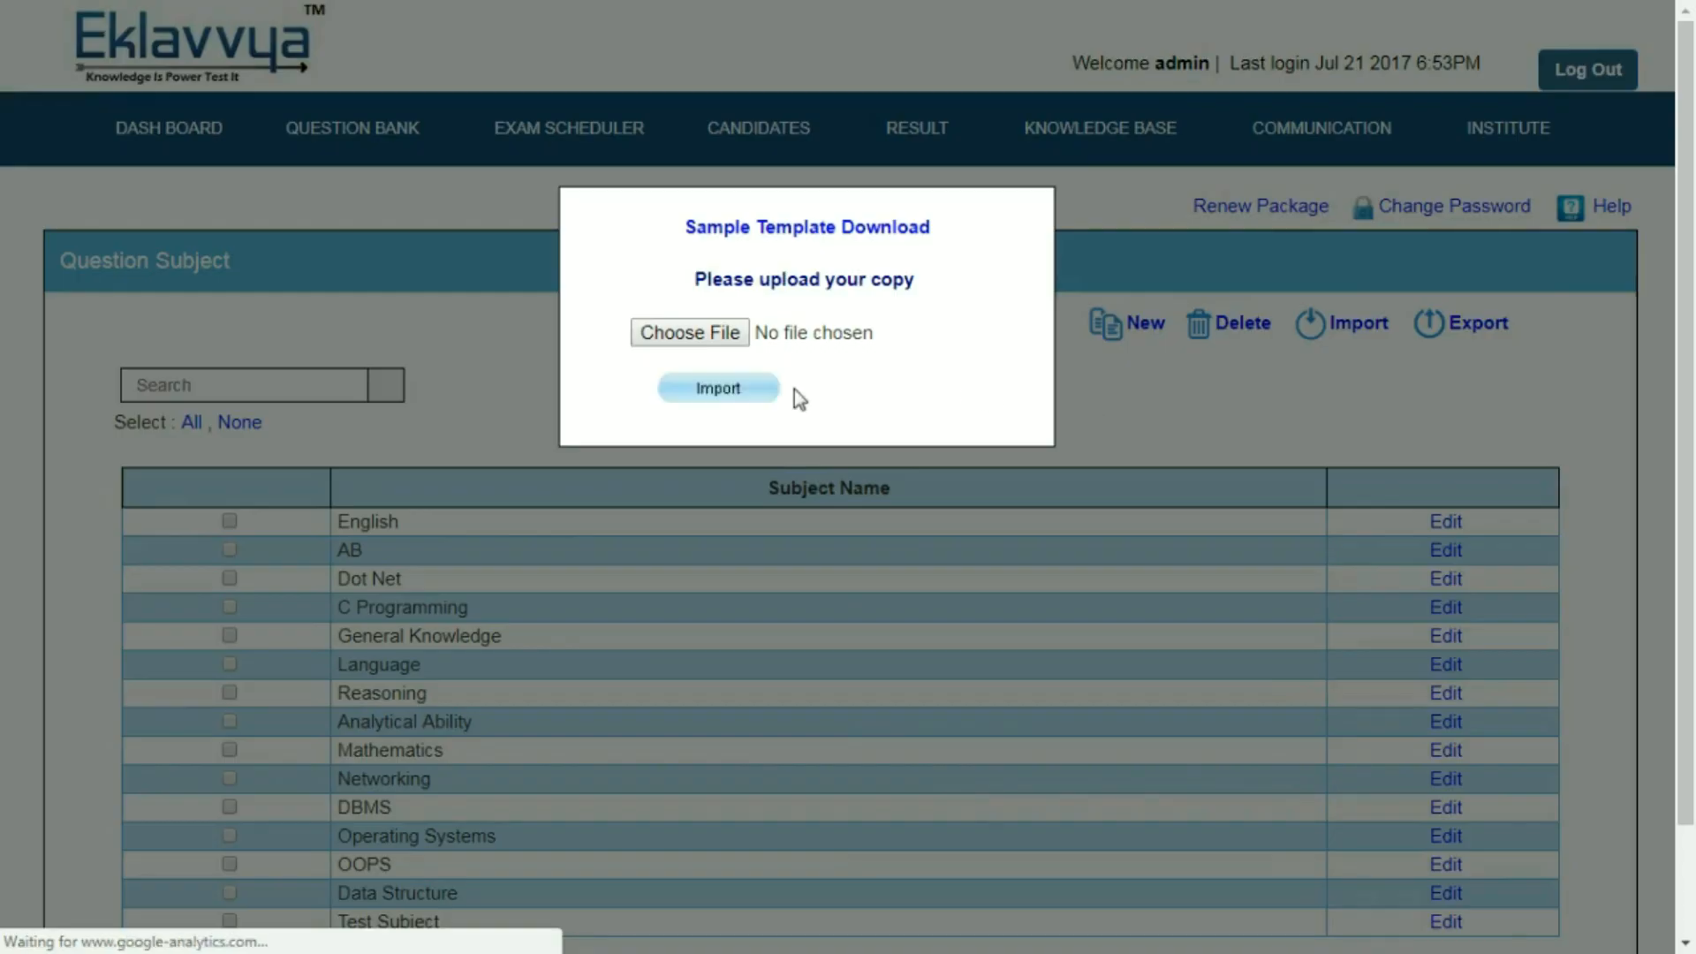
pyautogui.click(855, 389)
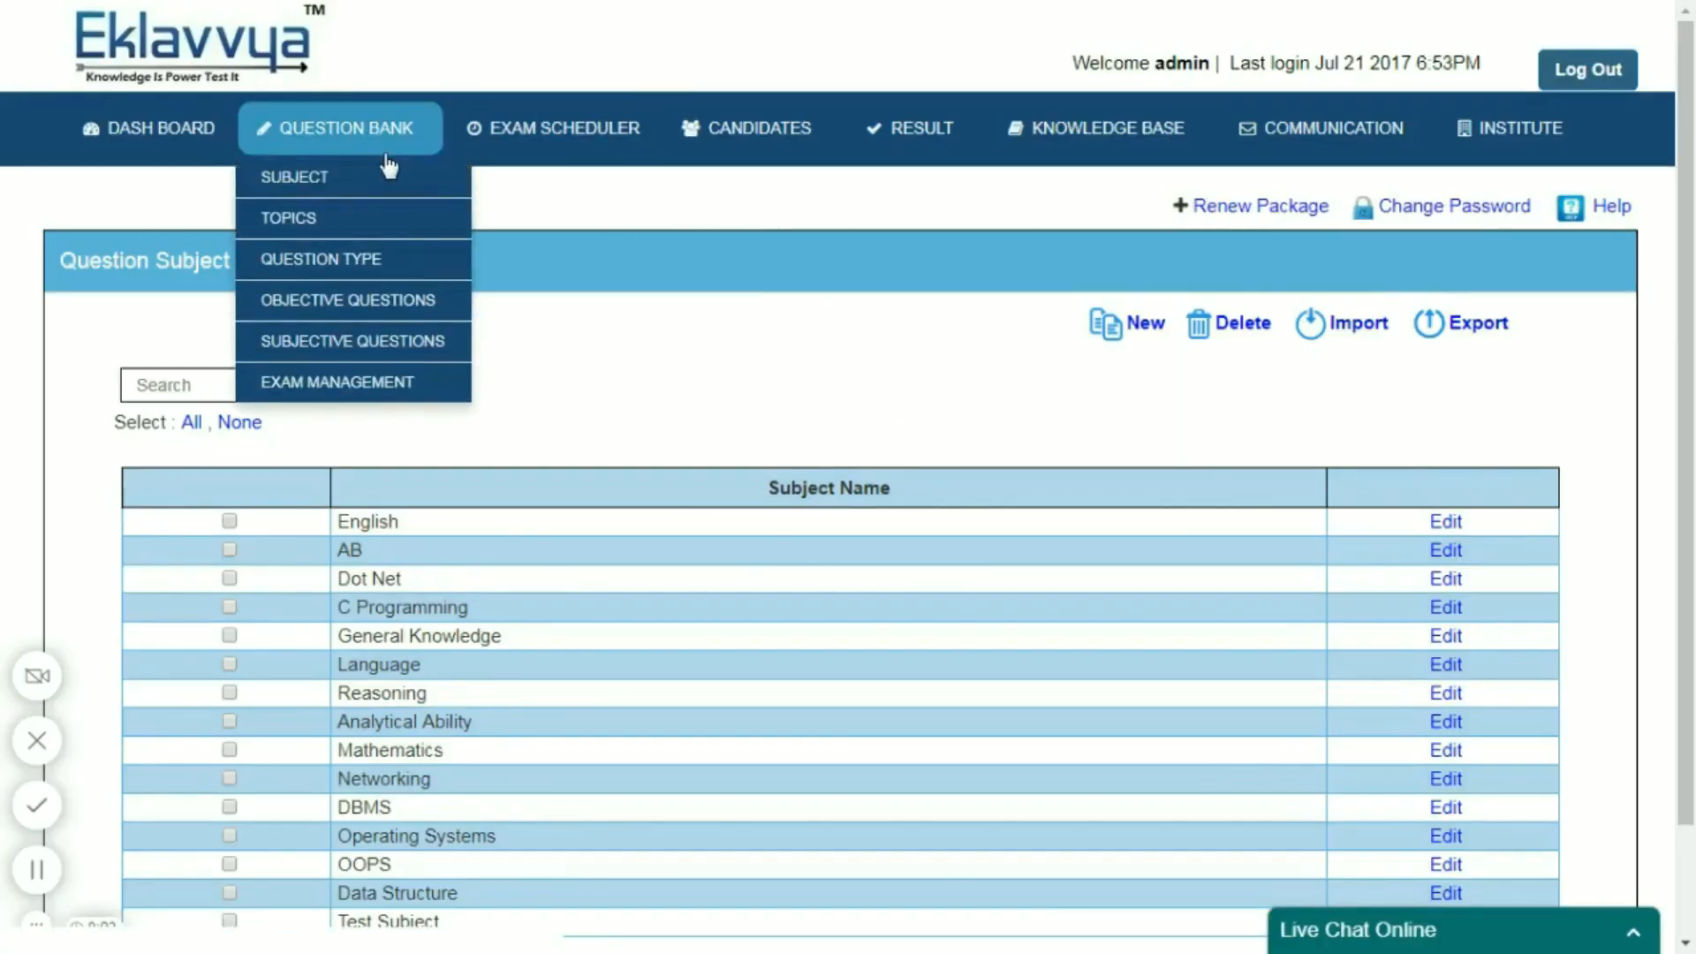
# Step: Create a topic named "Synonyms" under the English subject and save it, checking its entry in the topic list
pyautogui.click(360, 233)
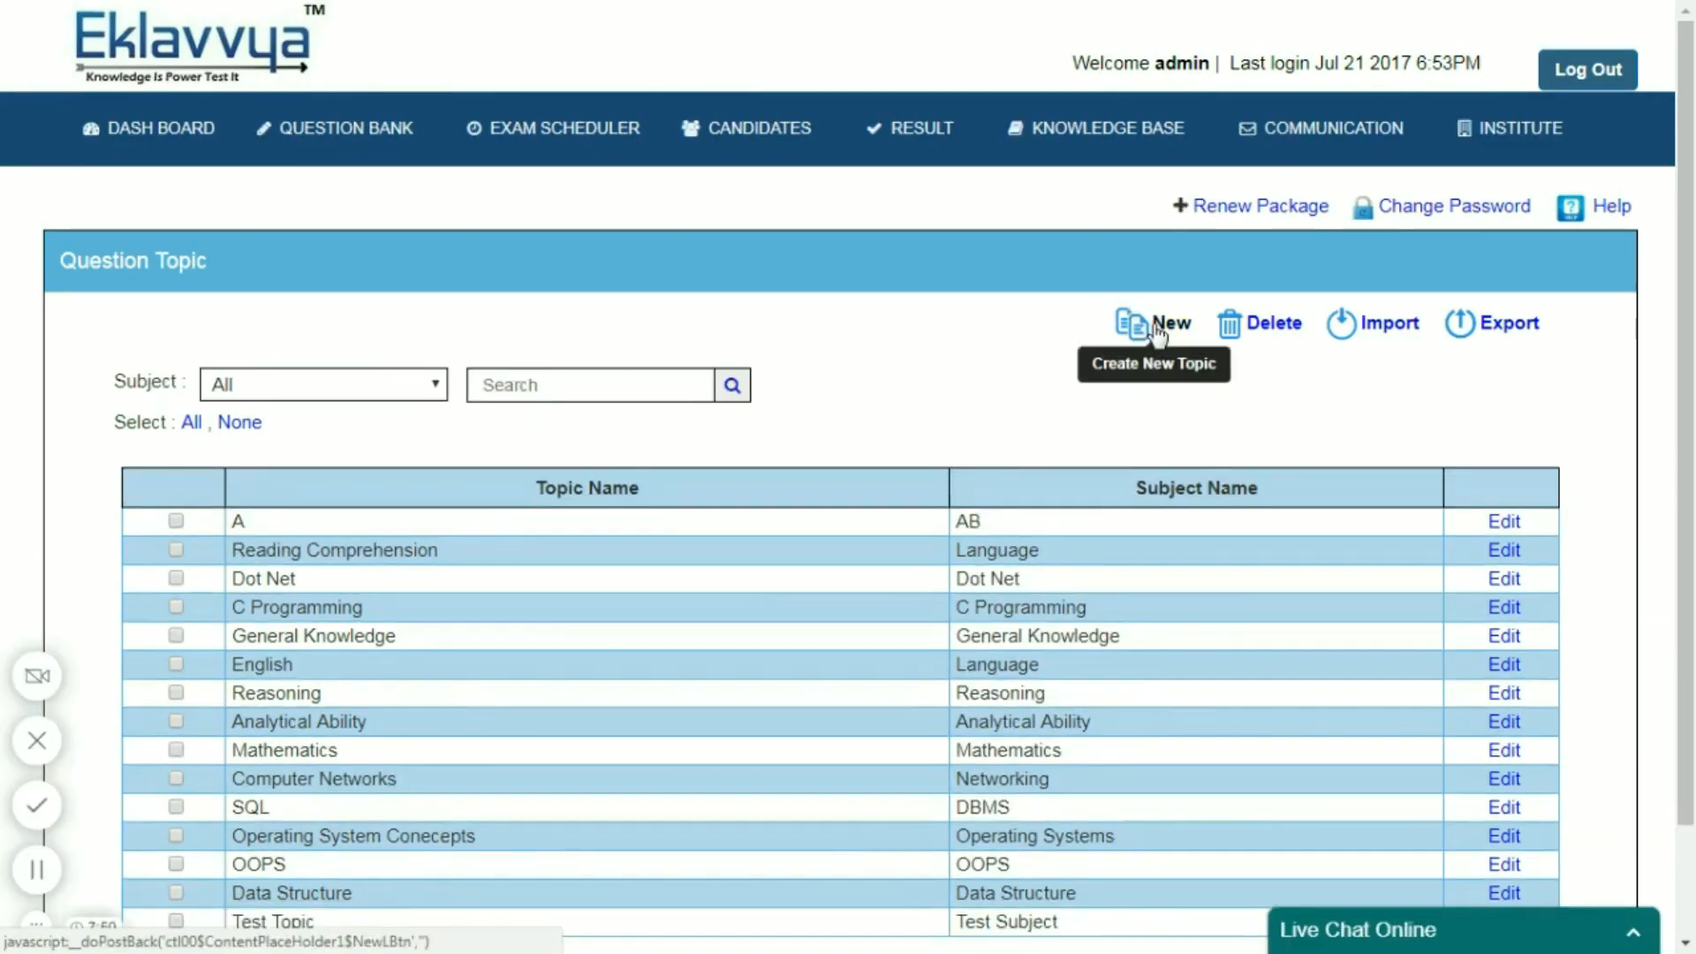
pyautogui.click(1158, 333)
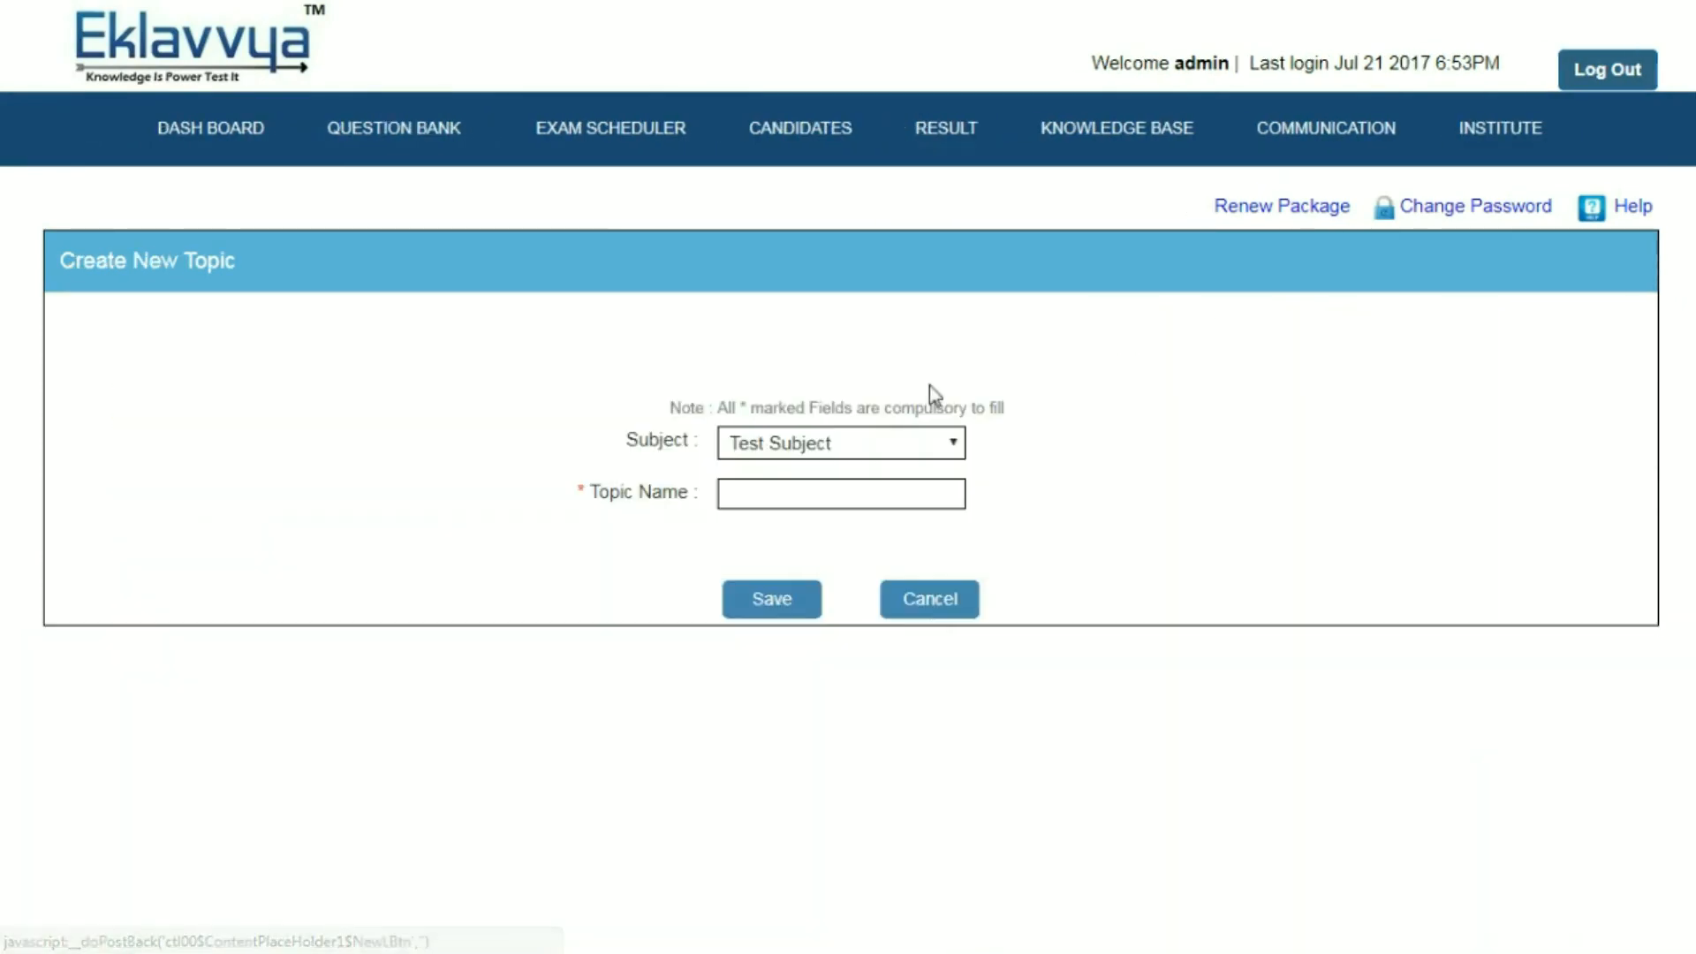
pyautogui.click(744, 442)
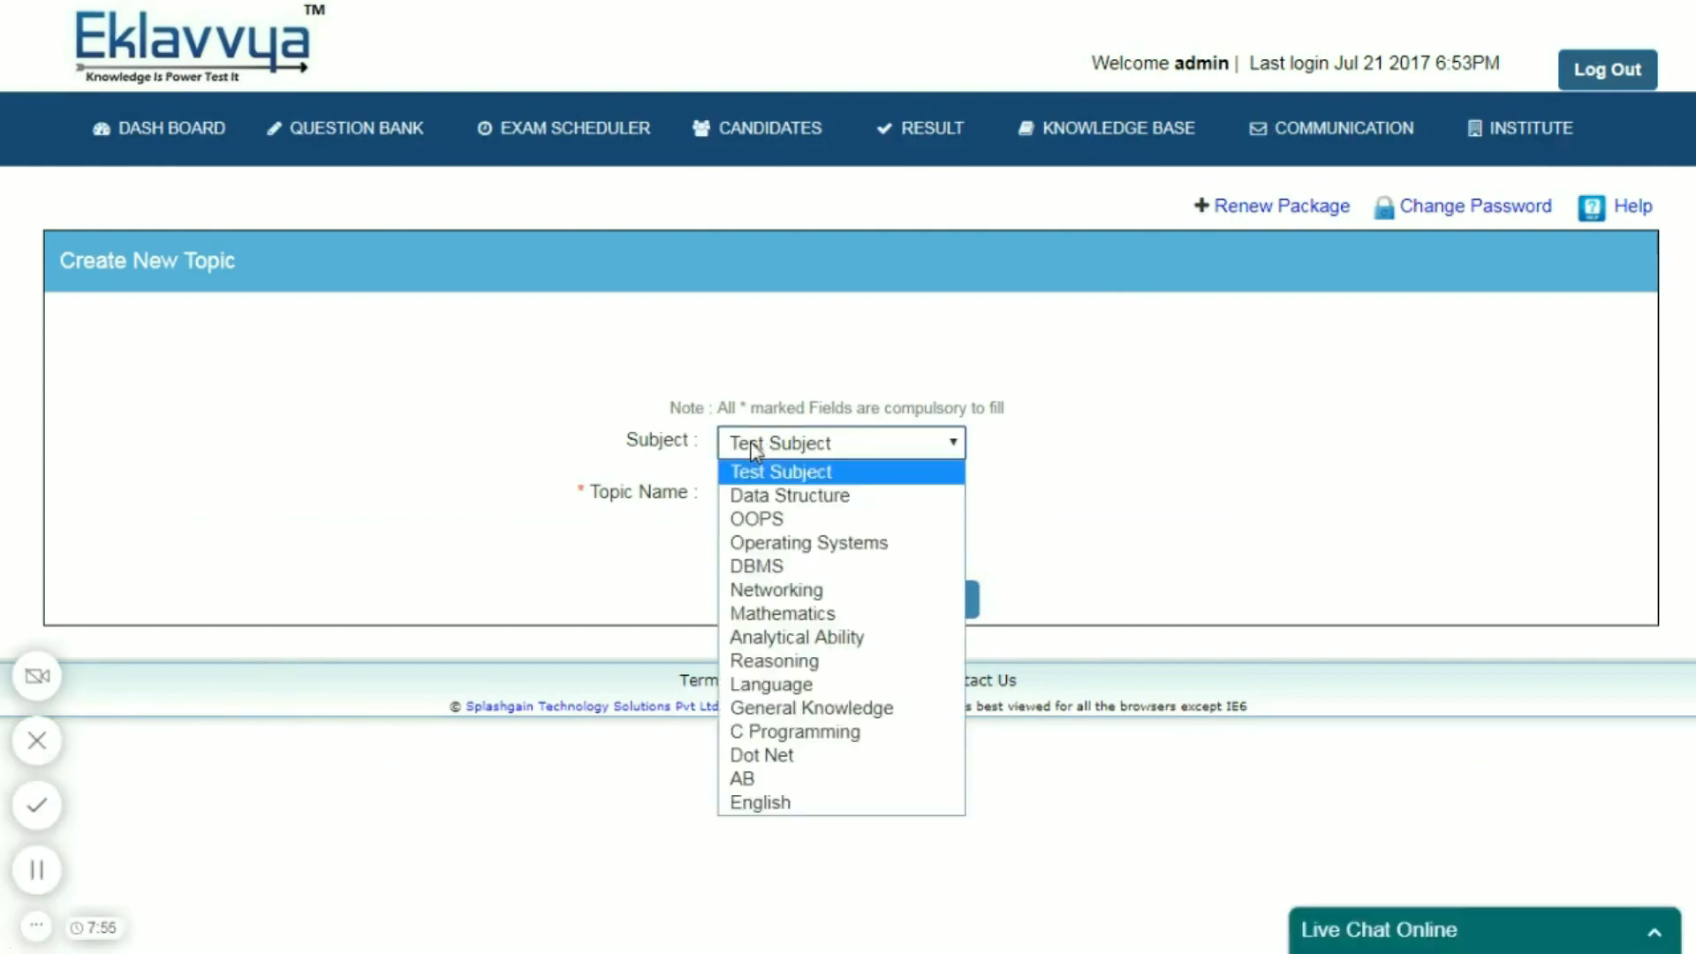
pyautogui.click(767, 804)
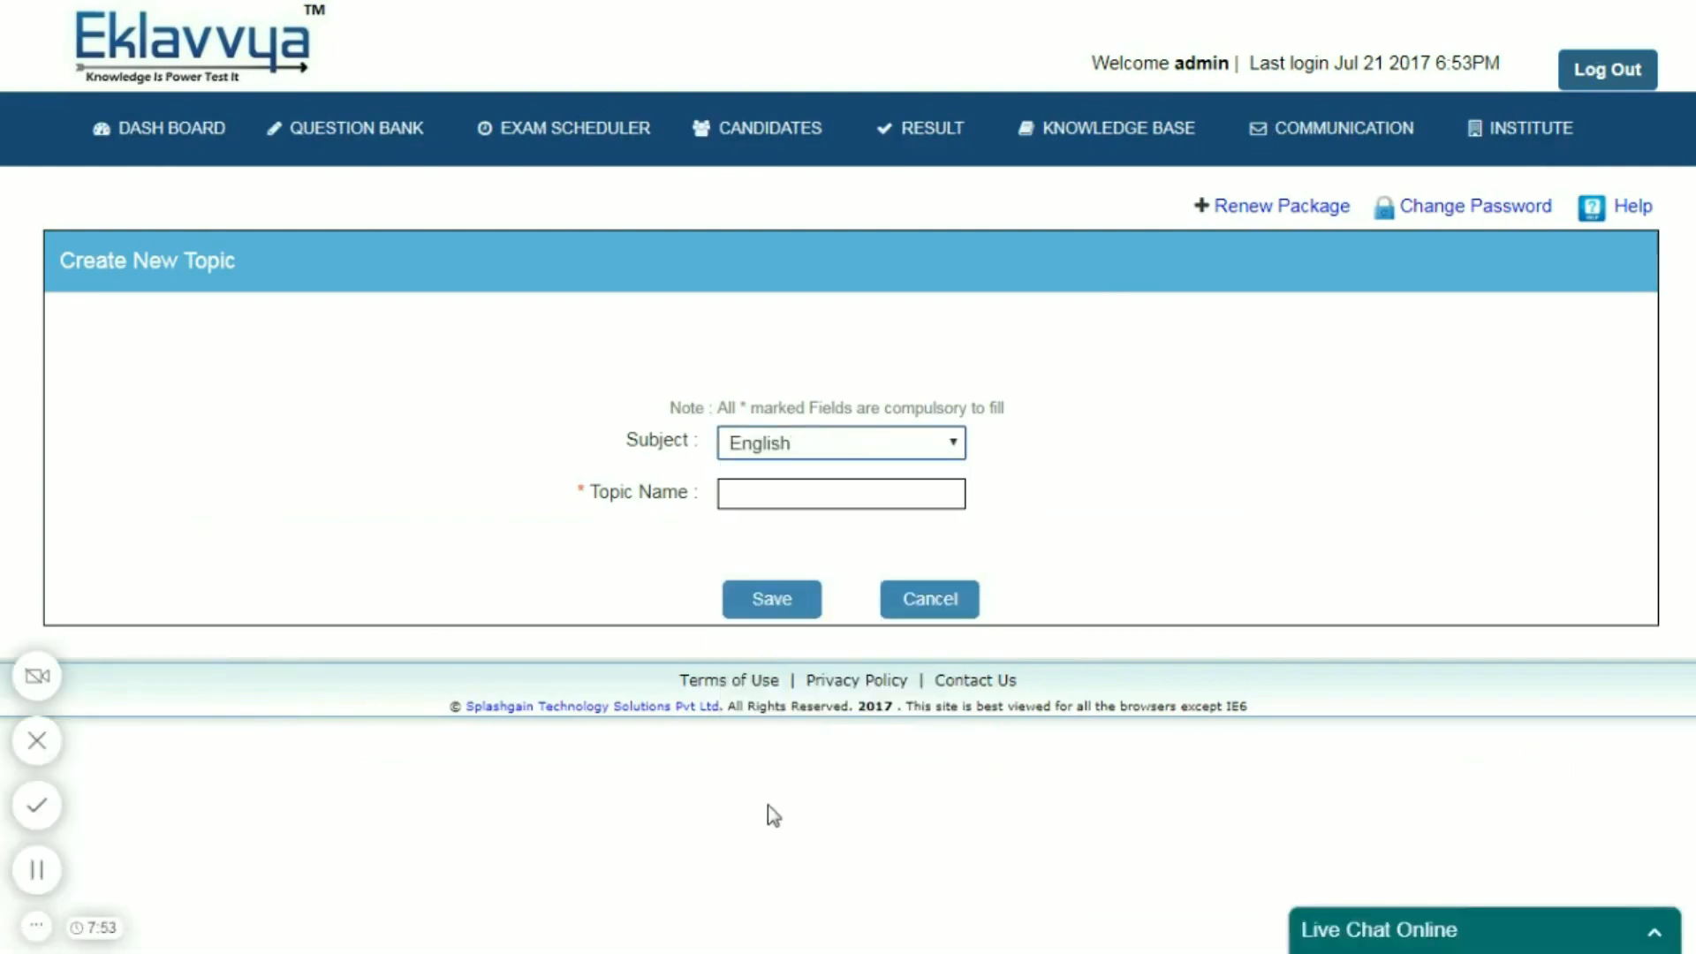
pyautogui.click(766, 500)
pyautogui.write('Sy')
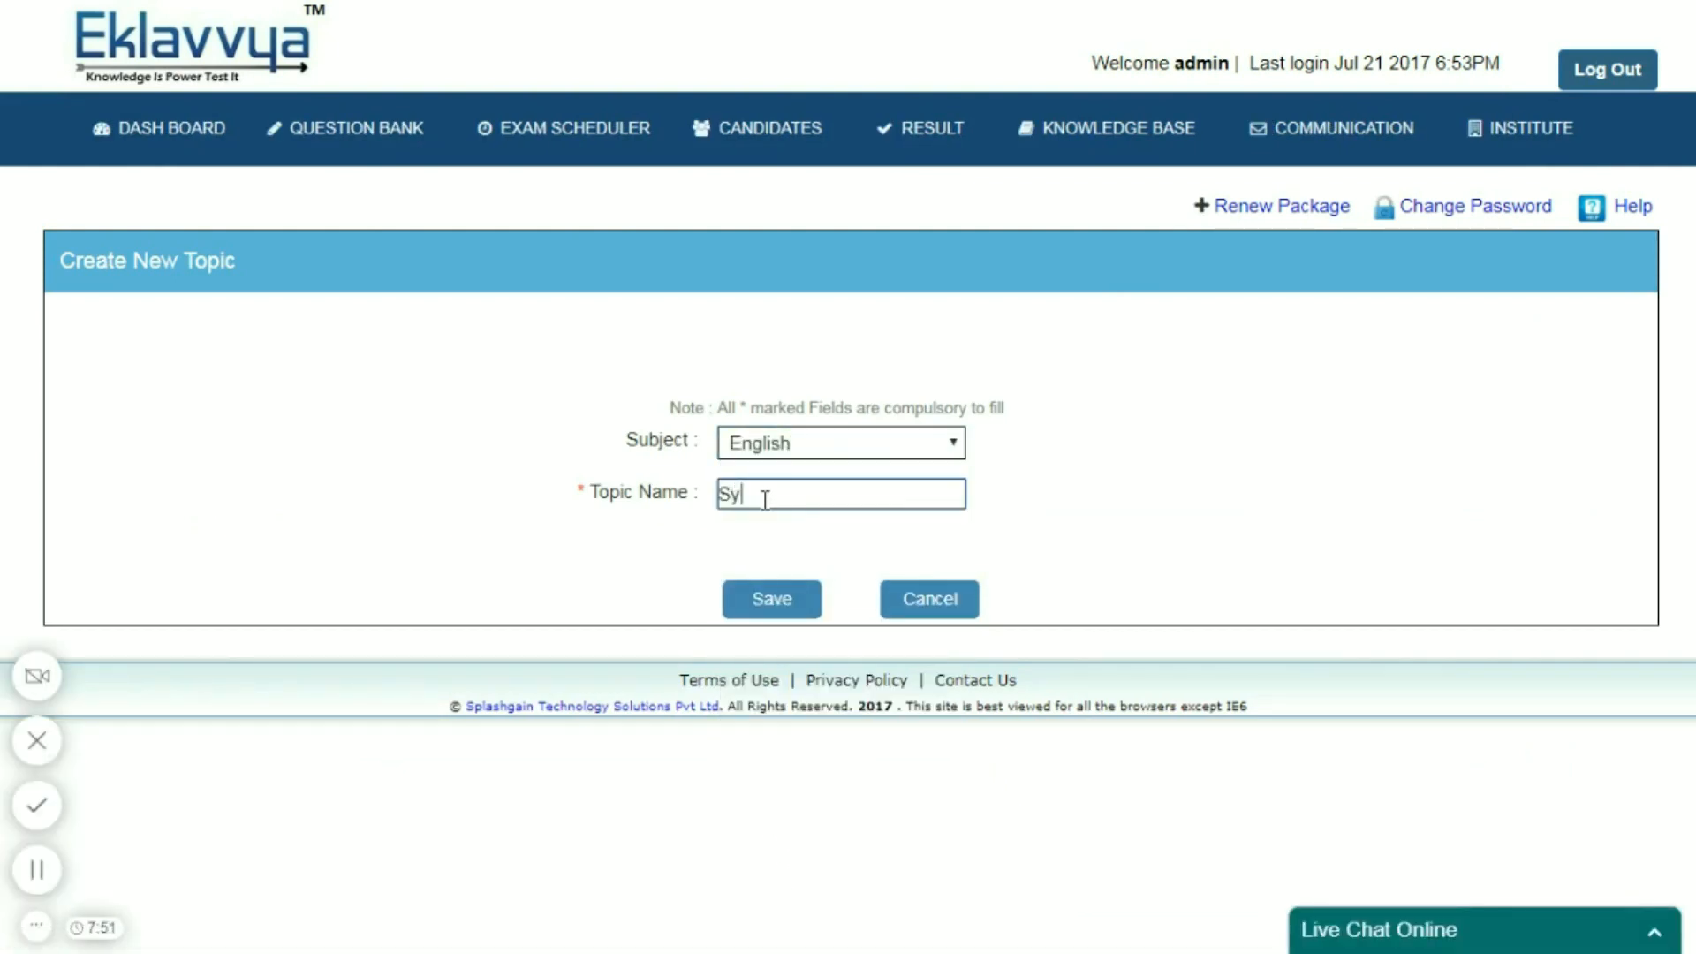
pyautogui.write('nonyms')
pyautogui.click(771, 603)
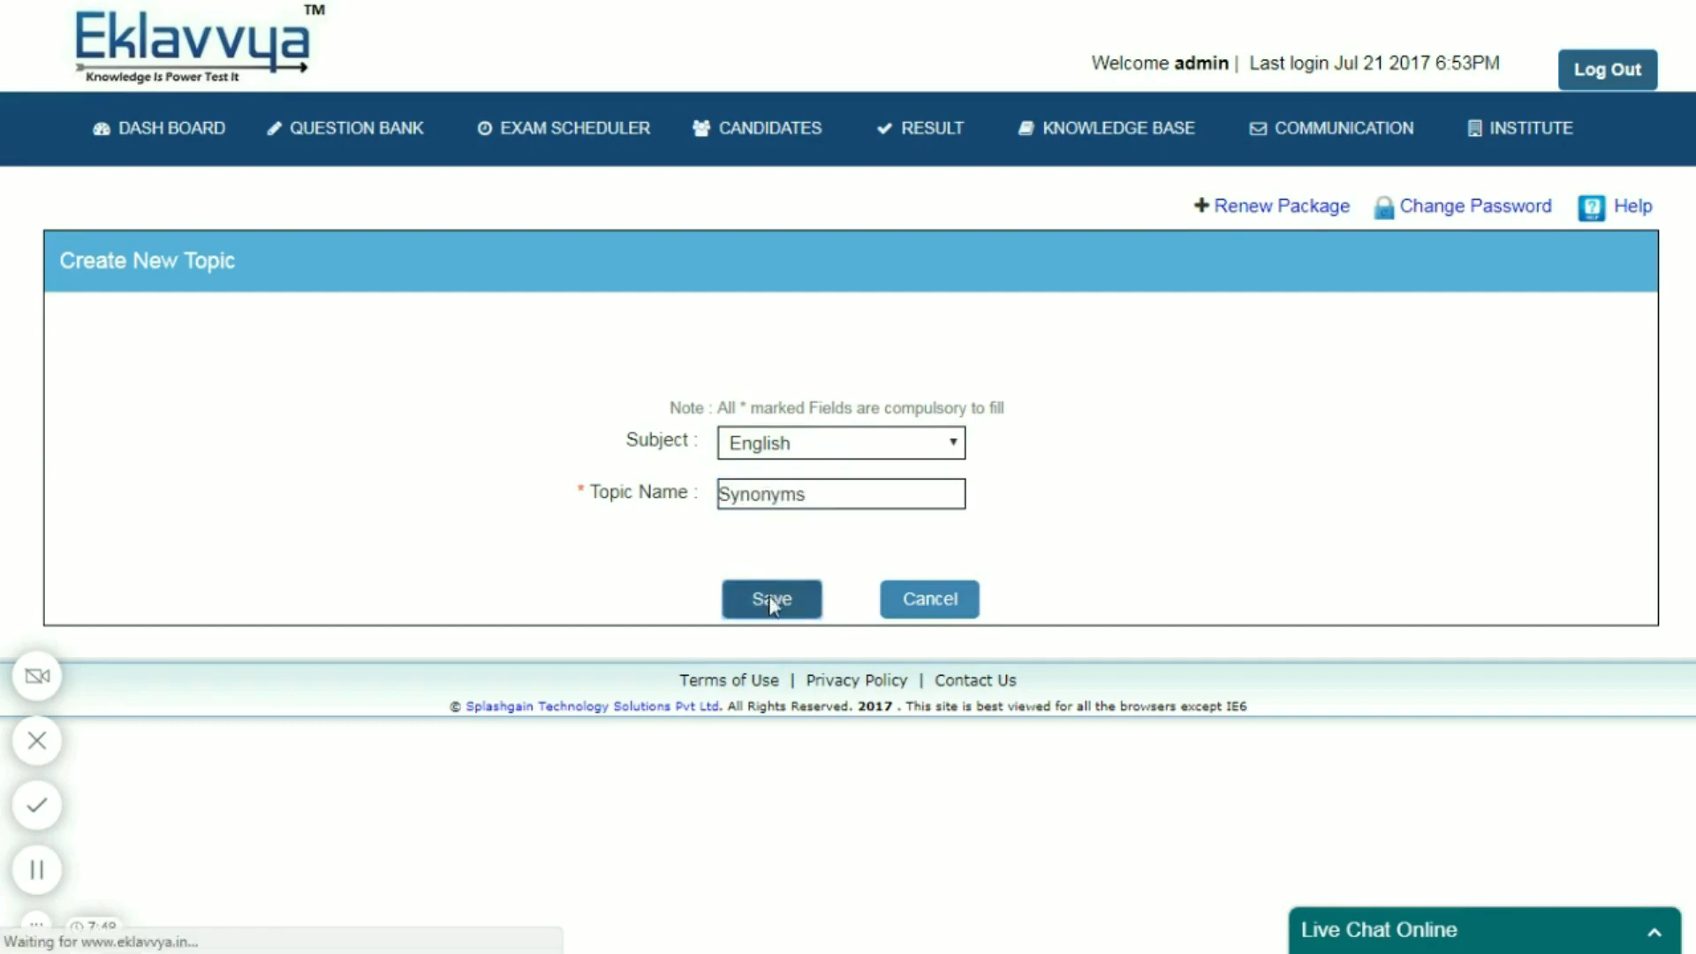
pyautogui.click(843, 426)
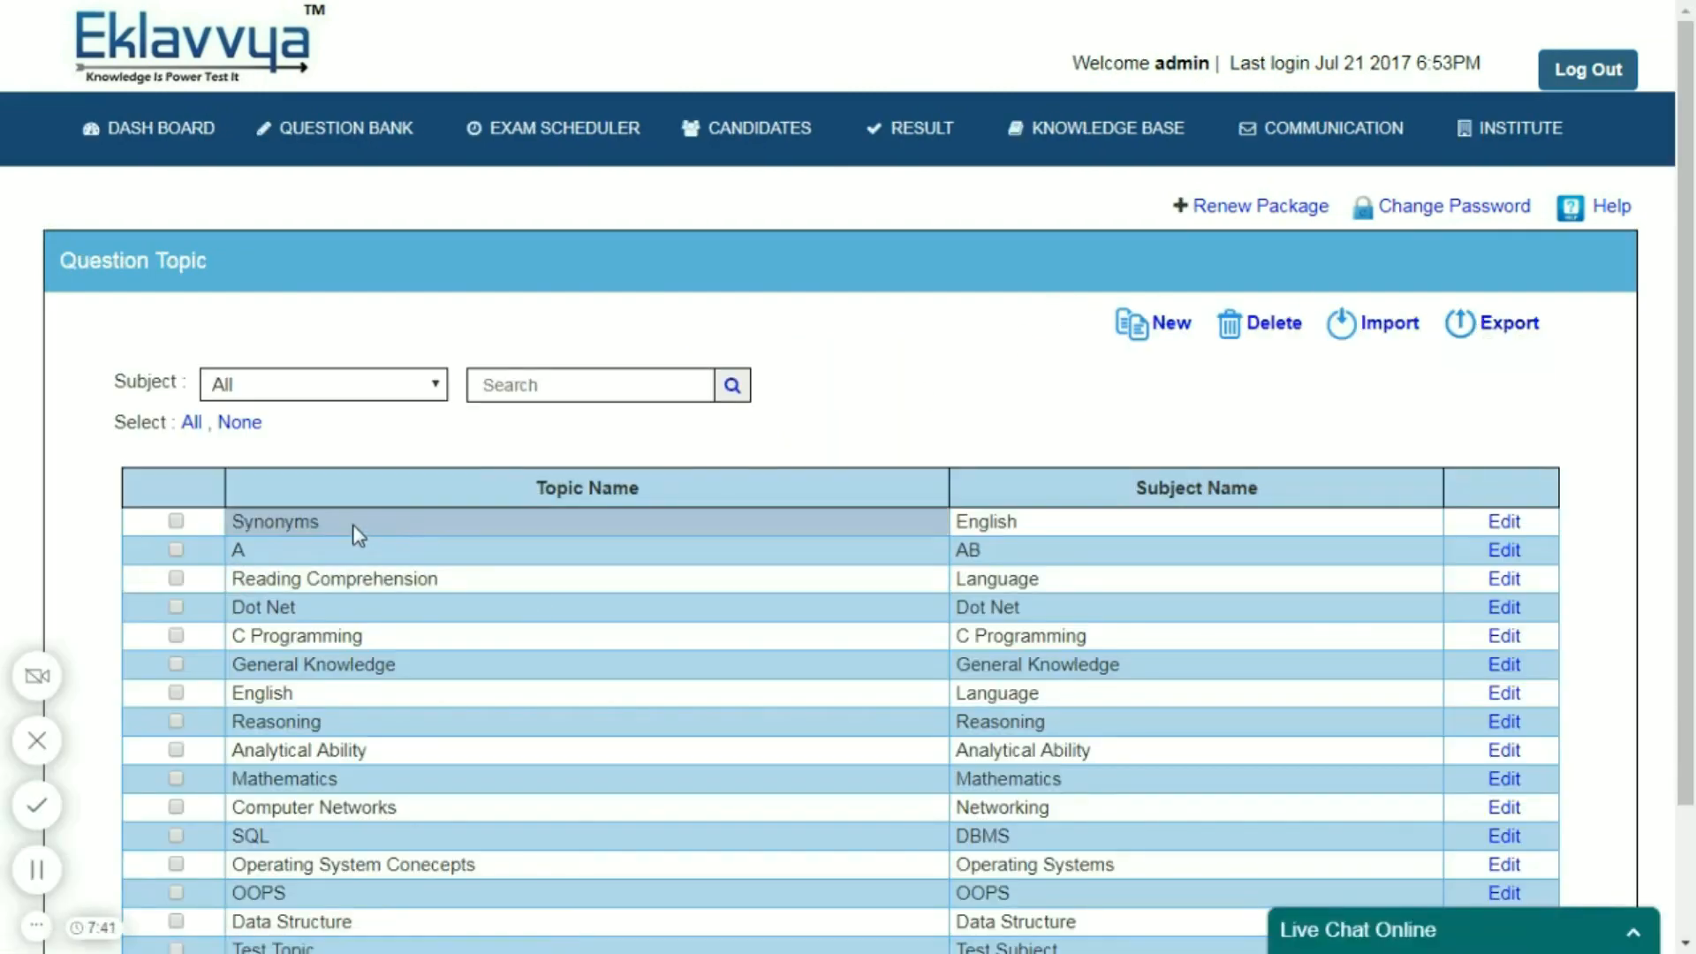
pyautogui.doubleClick(313, 526)
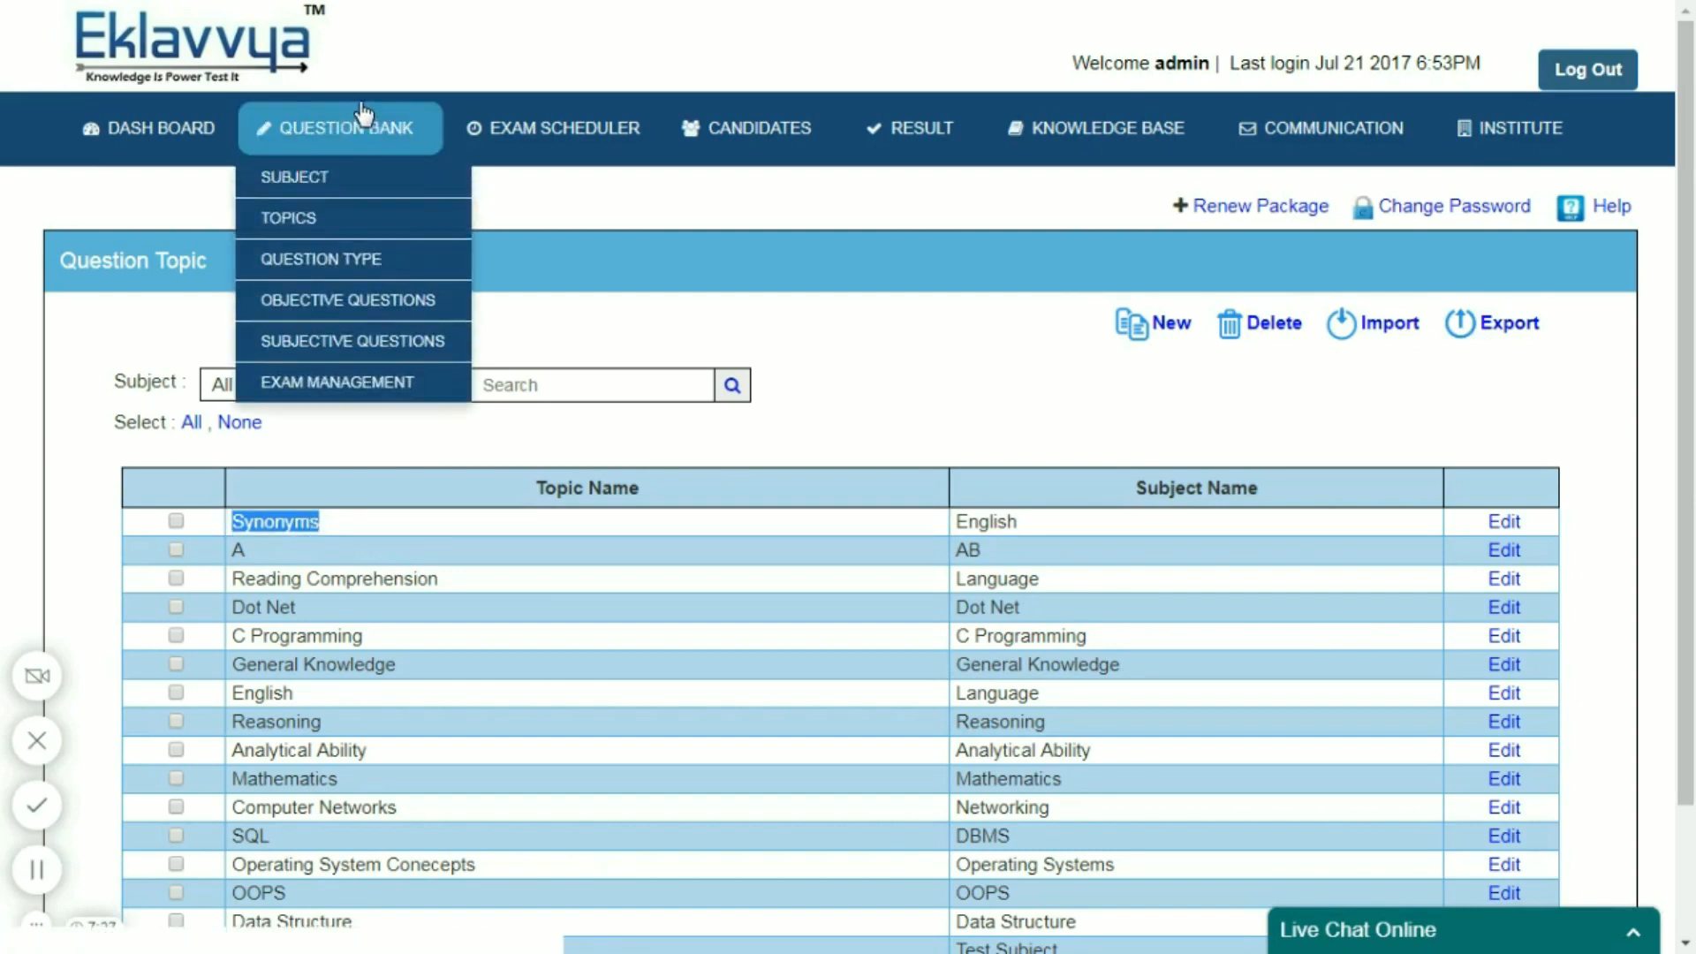
# Step: Open the list of question types in the question bank
pyautogui.click(345, 263)
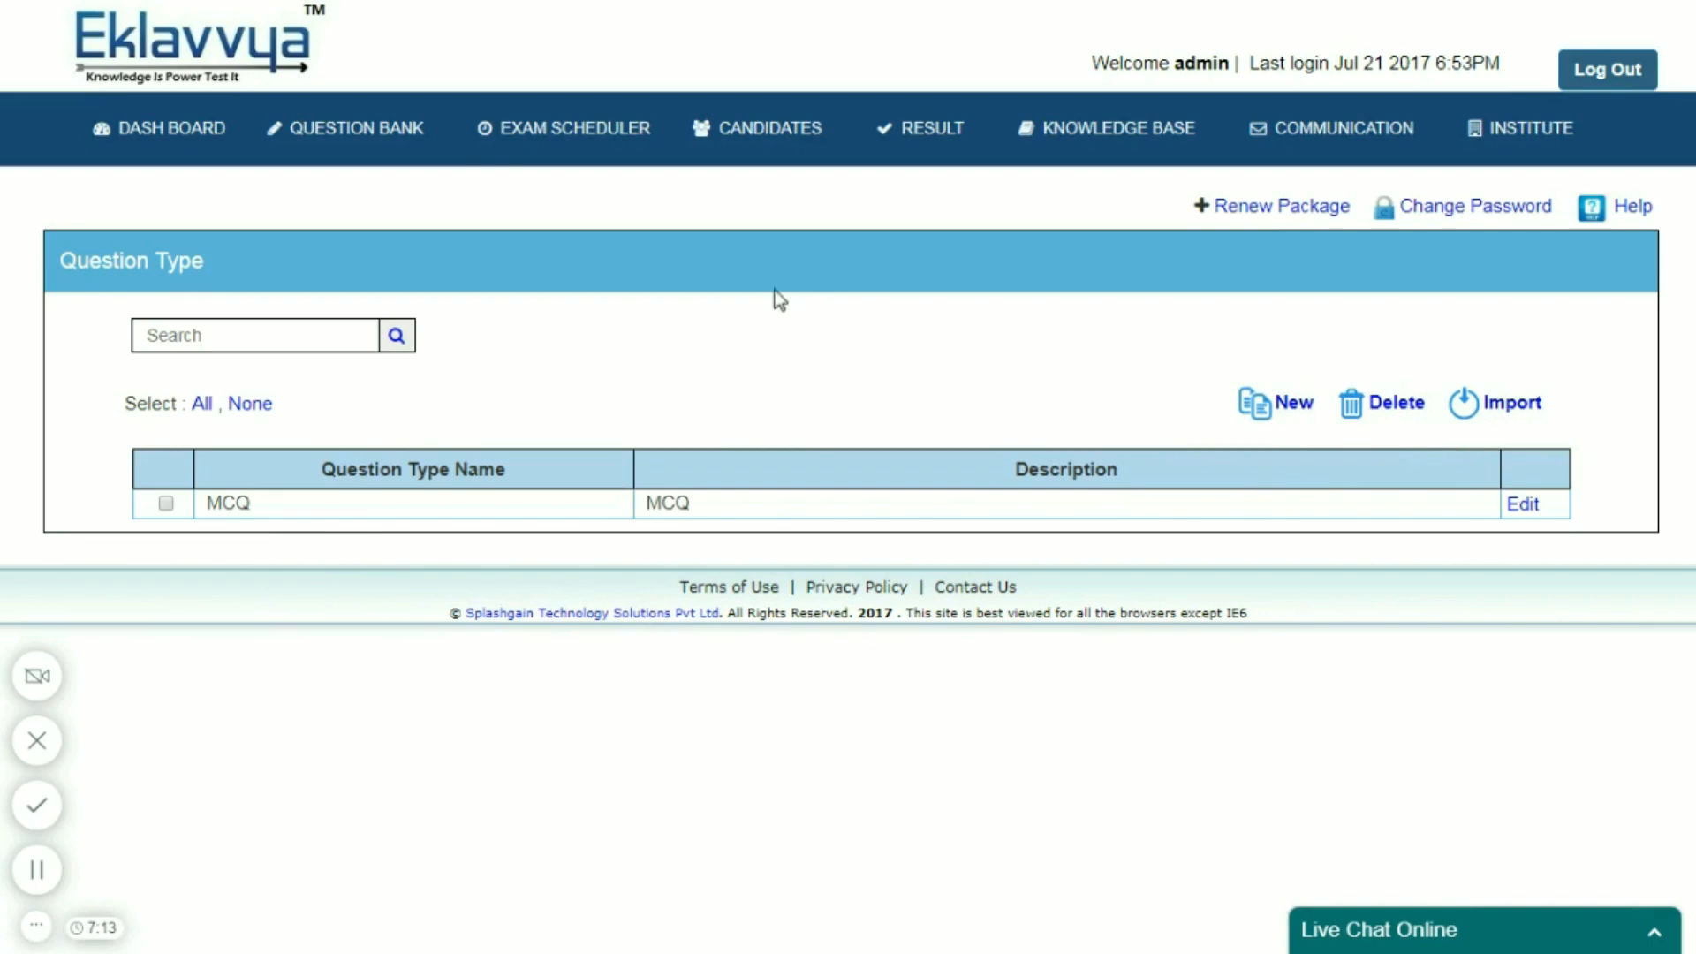
# Step: Start a new objective question with the subject English and the topic Synonyms
pyautogui.moveTo(397, 143)
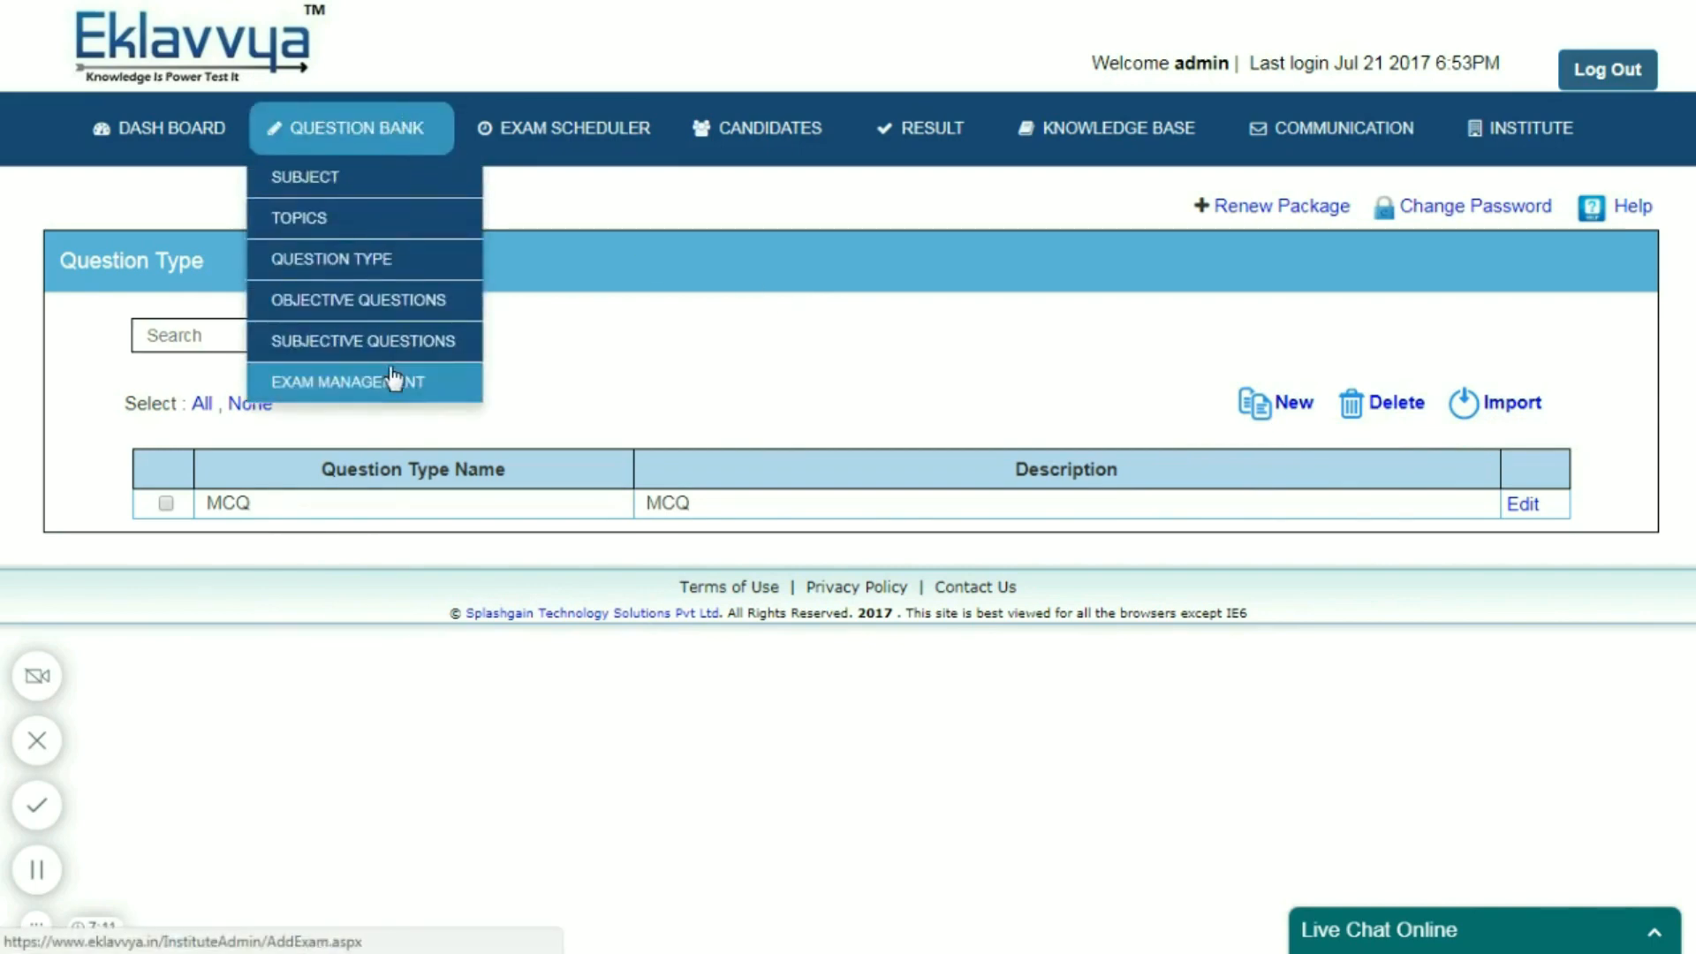
pyautogui.click(383, 310)
pyautogui.moveTo(424, 125)
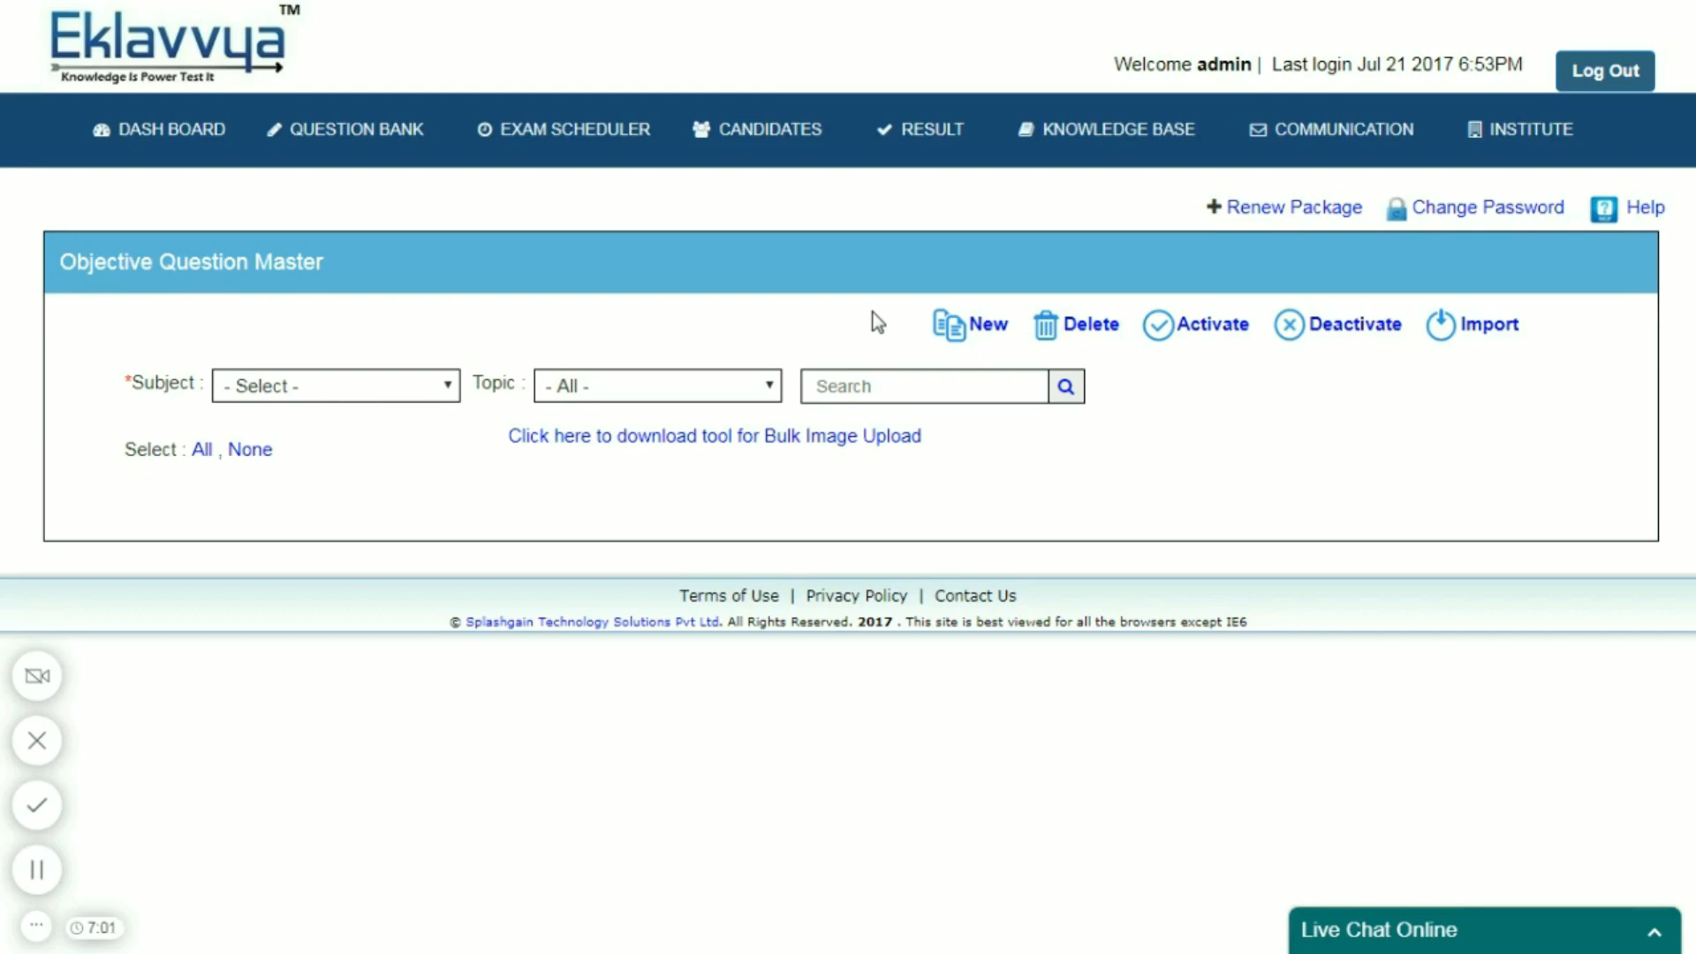
pyautogui.click(969, 327)
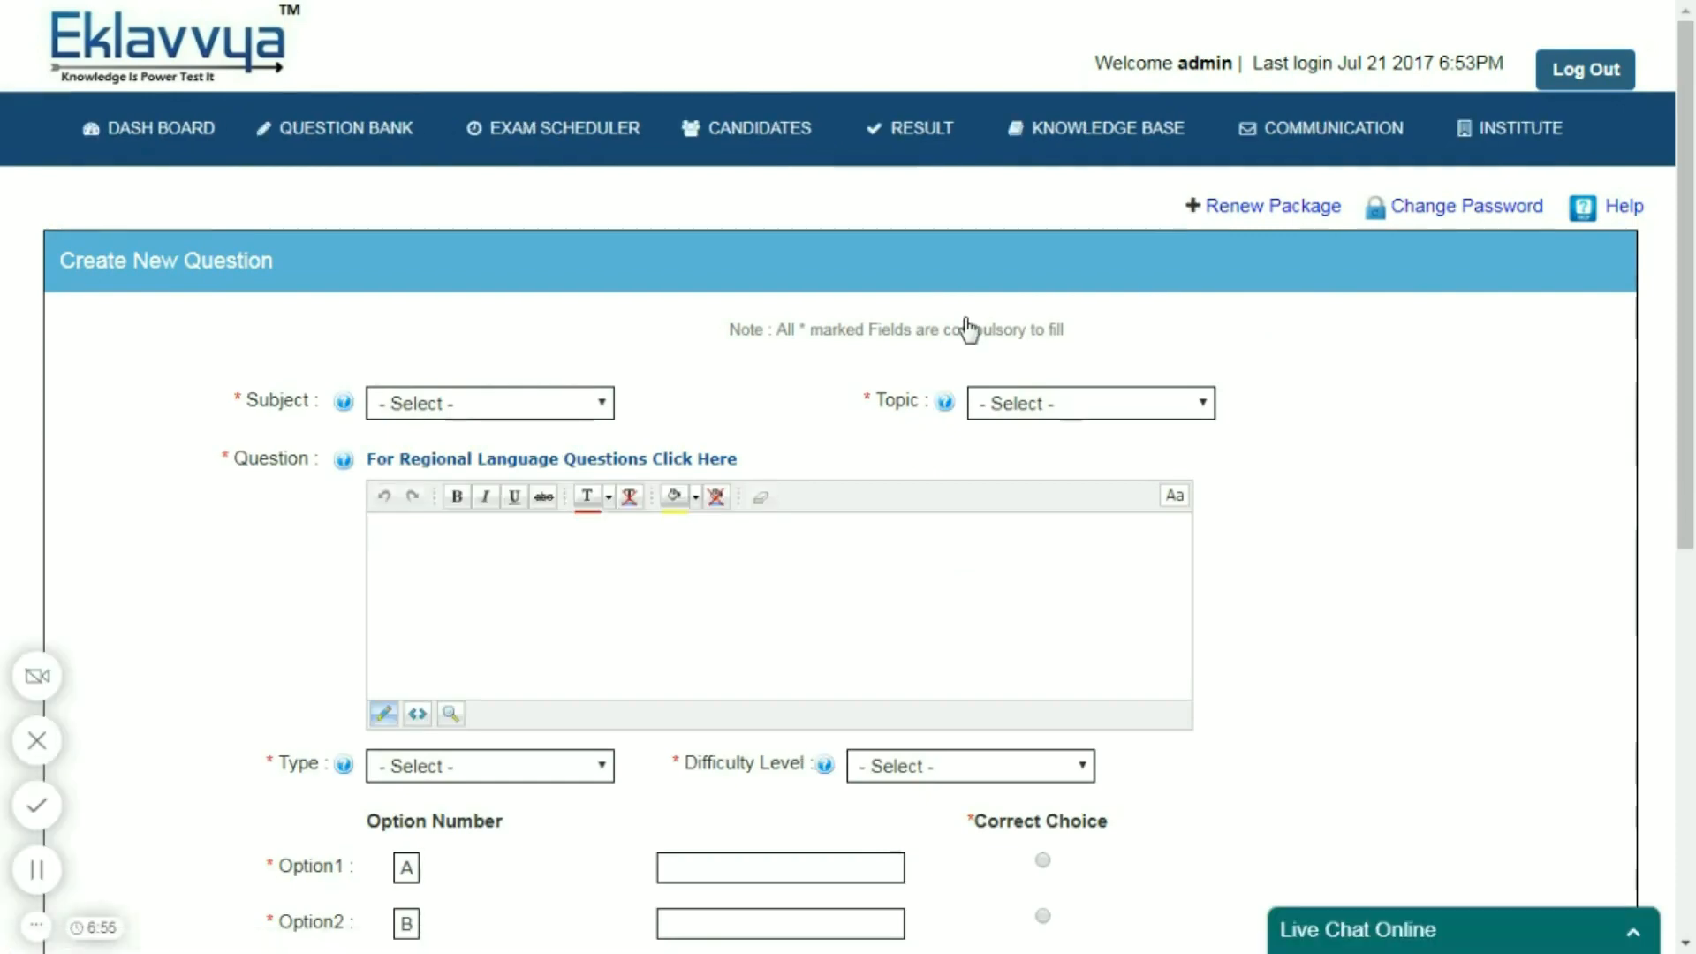
pyautogui.click(591, 403)
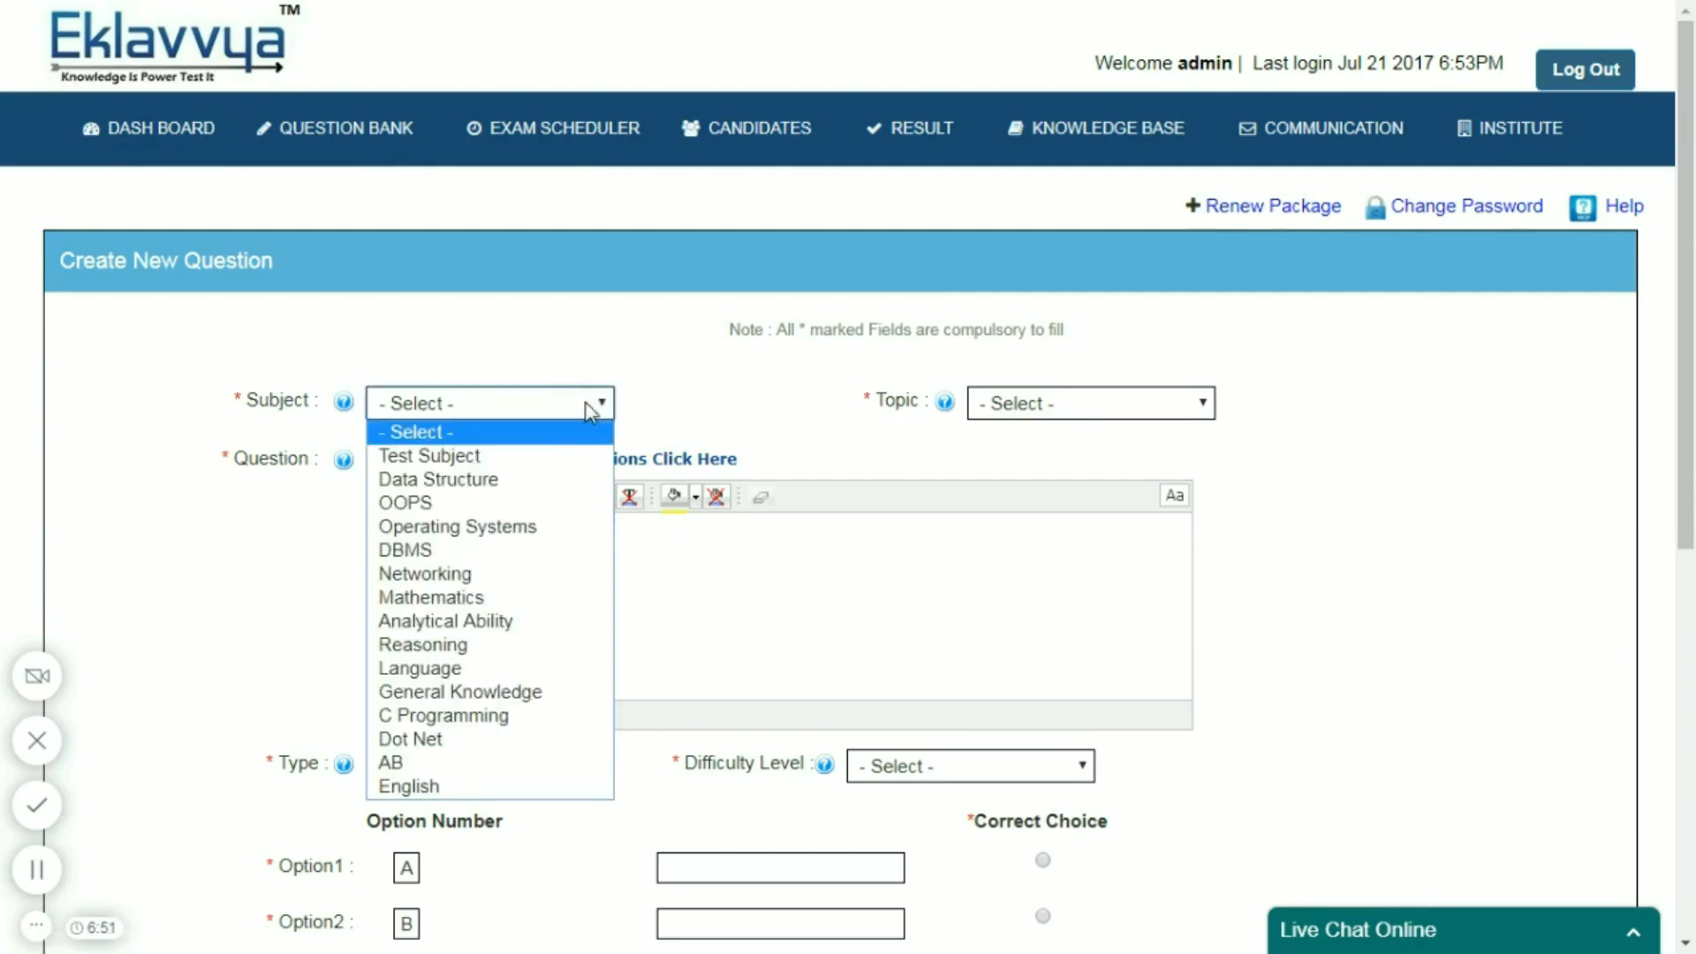
pyautogui.click(481, 787)
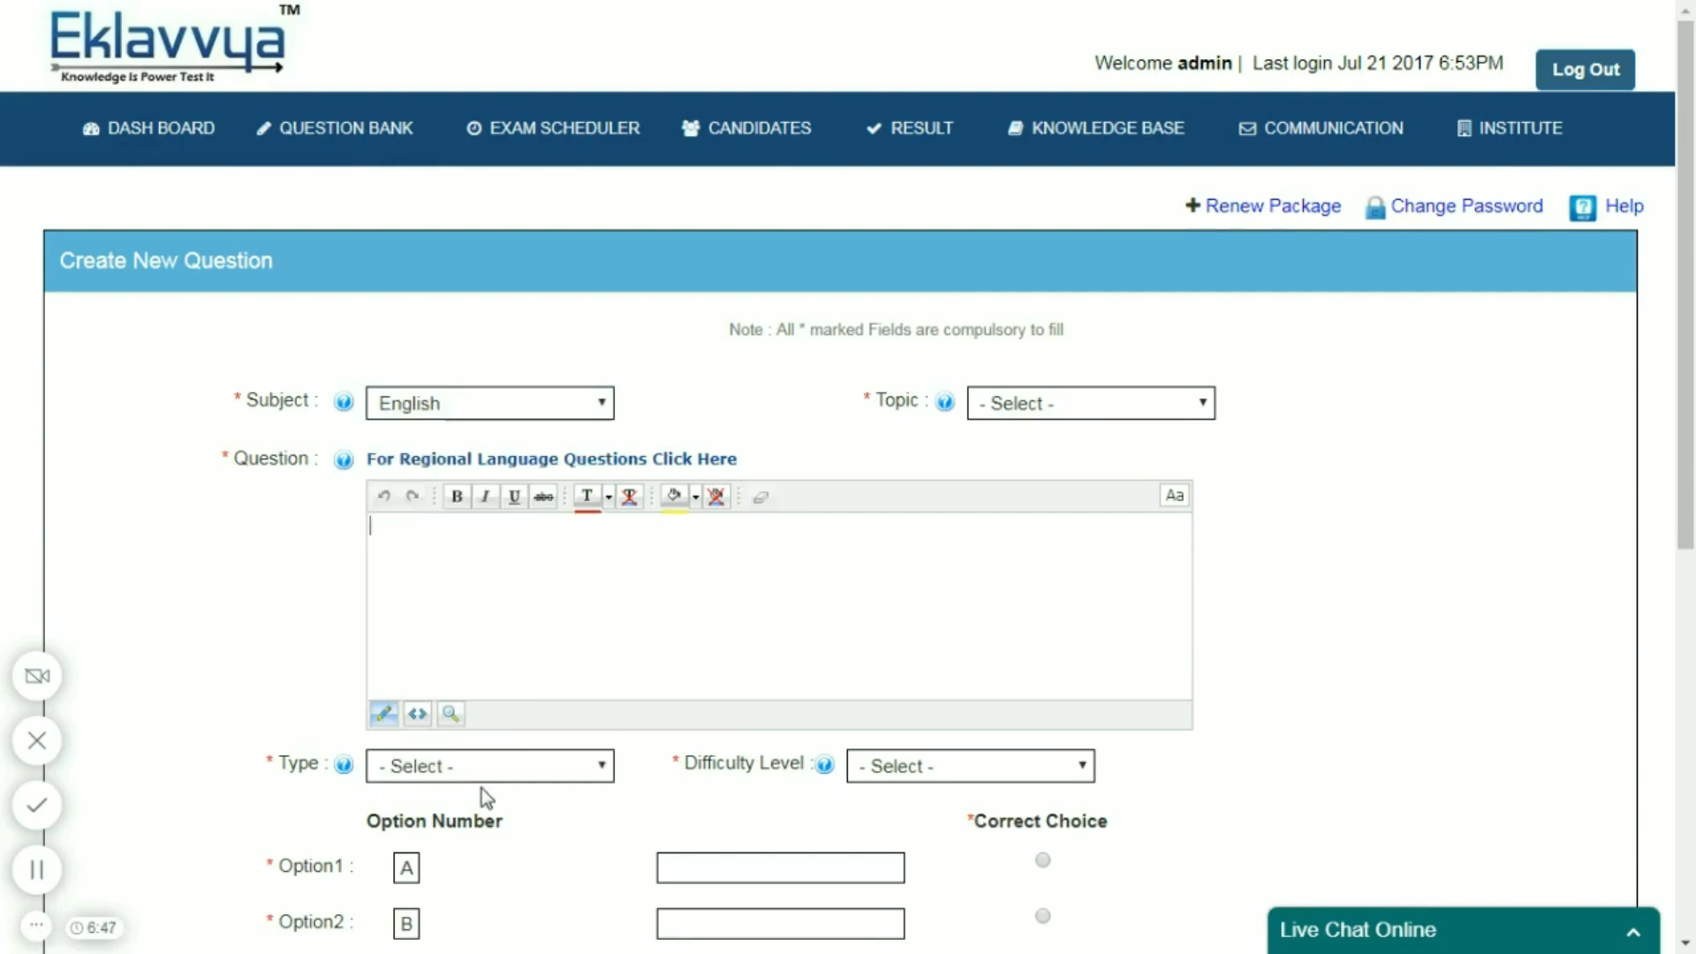
pyautogui.click(1033, 408)
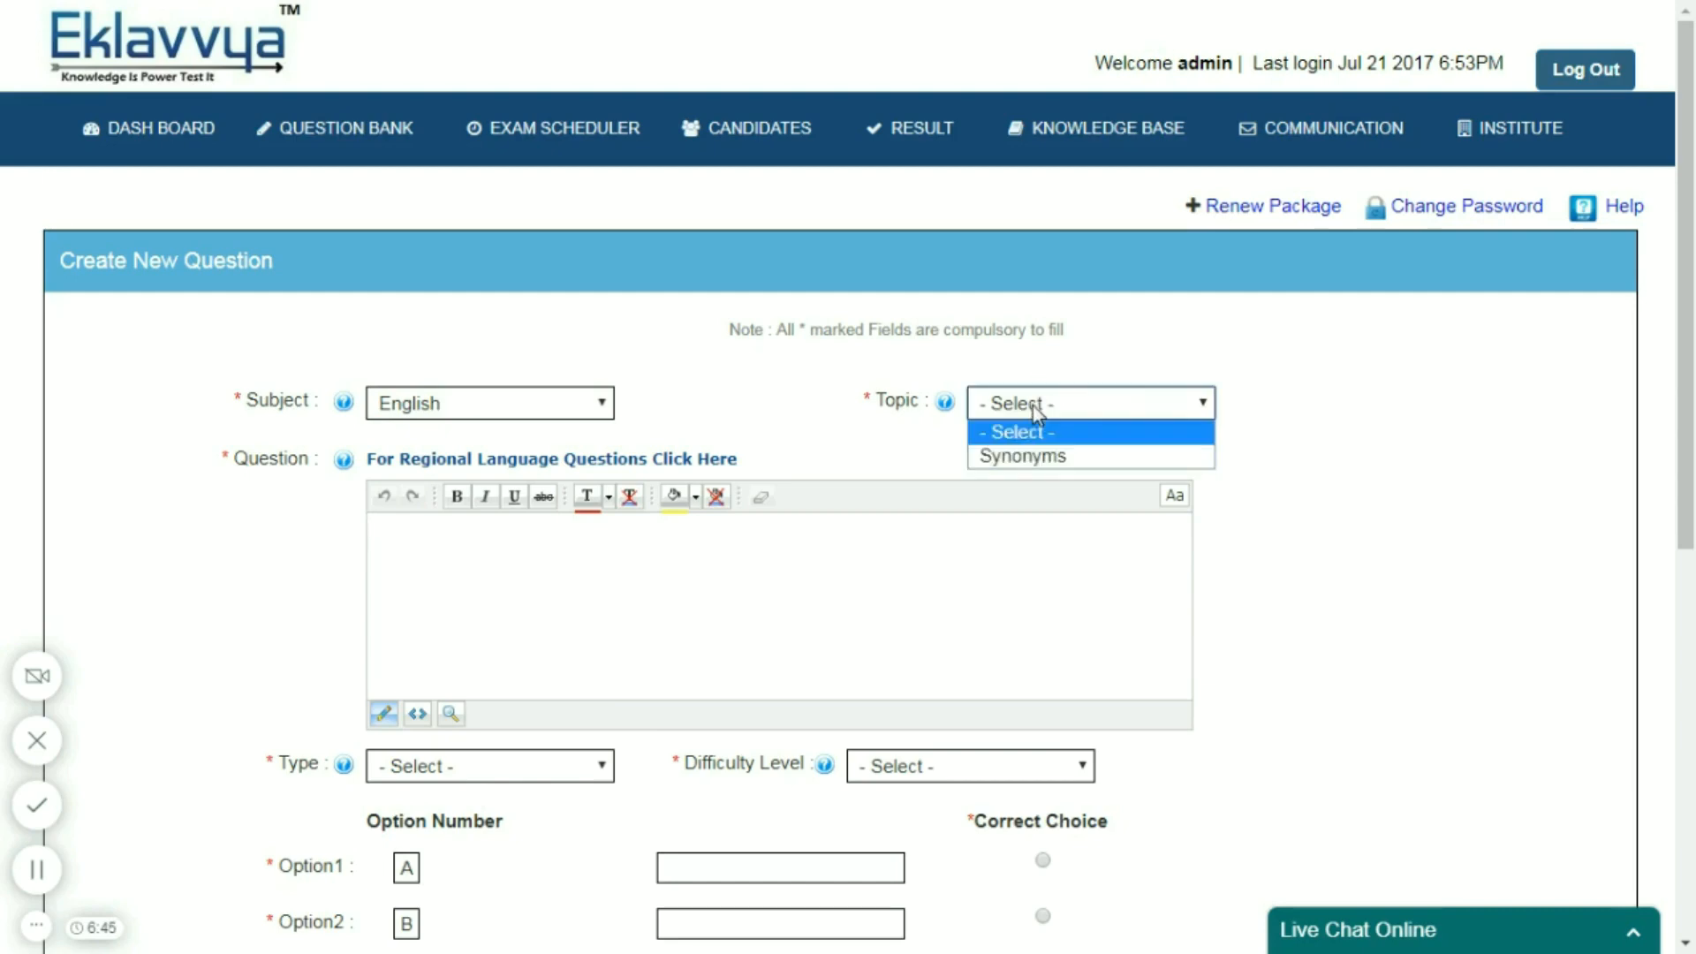
pyautogui.click(1031, 455)
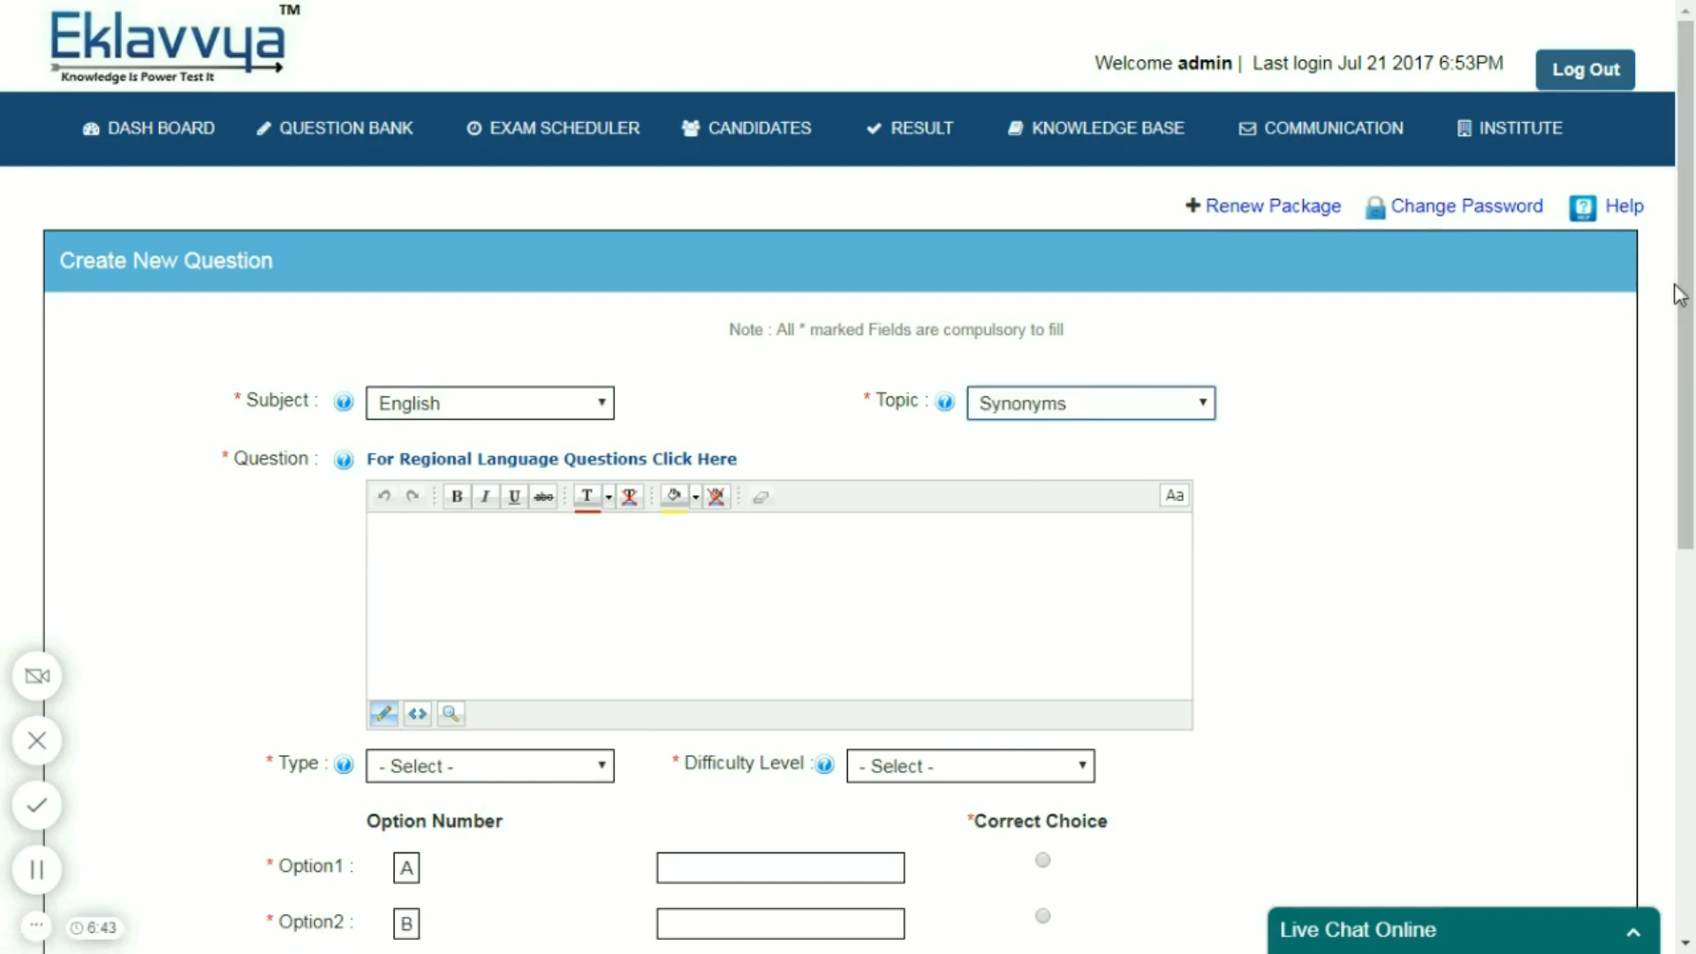
# Step: Enter "identify synonym of agree" as the question text
pyautogui.tripleClick(1678, 370)
pyautogui.click(994, 570)
pyautogui.write('identify ')
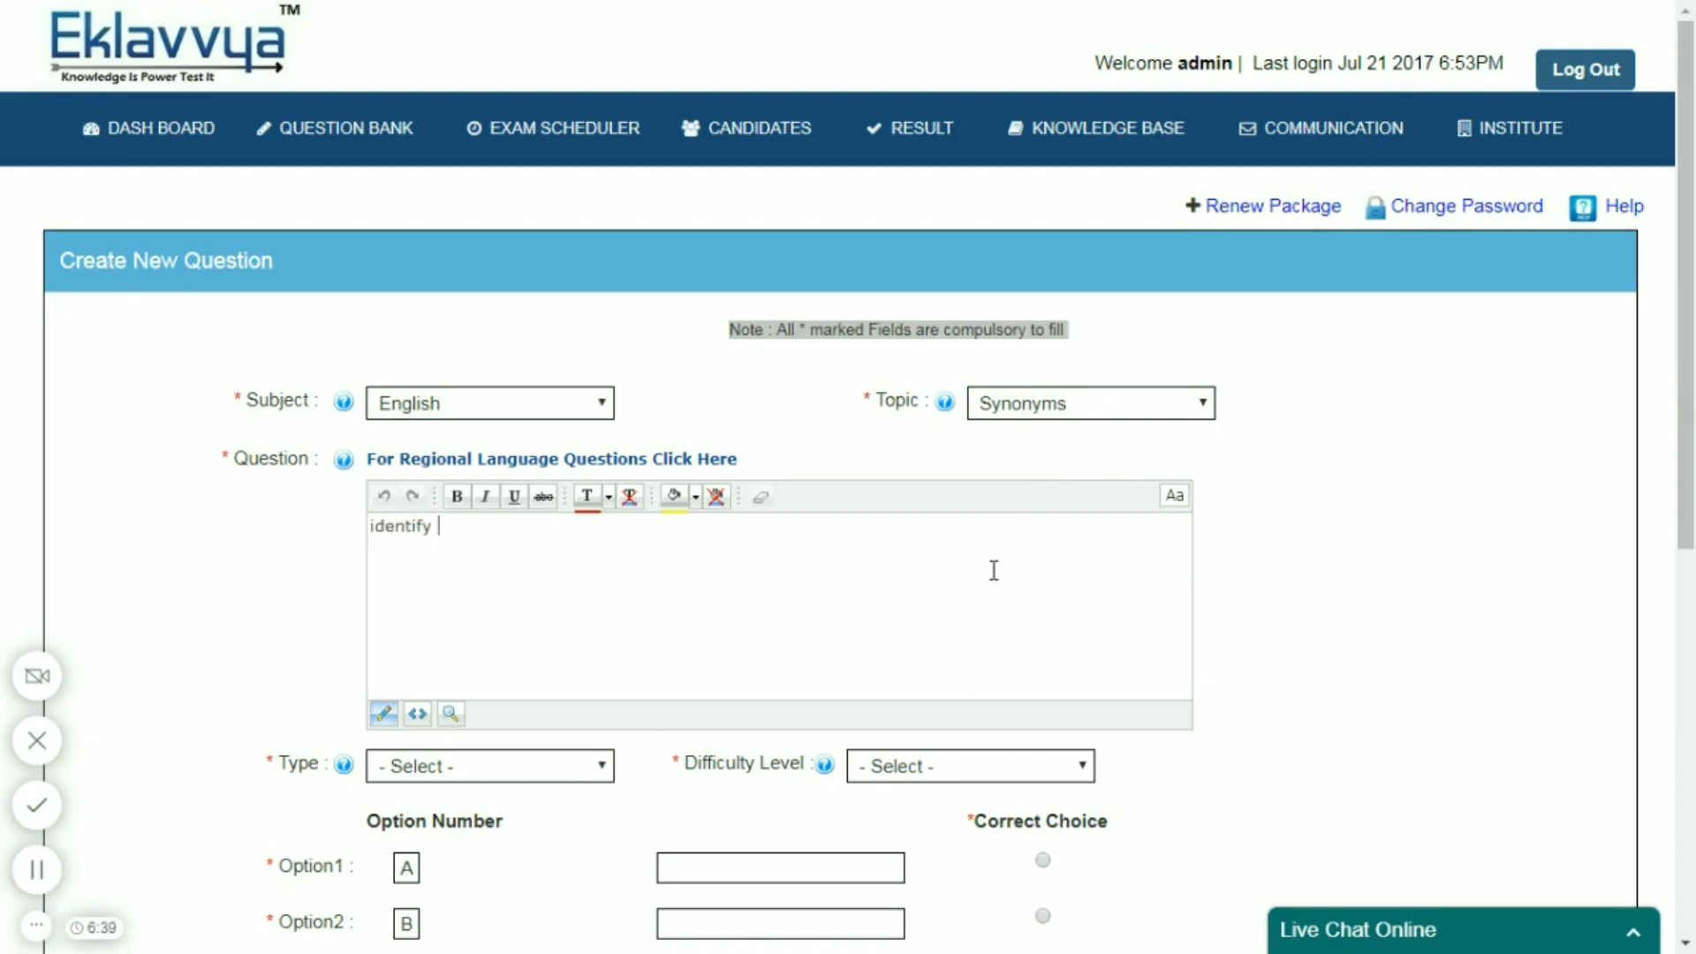
pyautogui.write('synony')
pyautogui.write('m of ')
pyautogui.write('a')
pyautogui.write('gree')
# Step: Set the question type to MCQ and the difficulty level to Moderate
pyautogui.moveTo(1692, 212); pyautogui.dragTo(1693, 521)
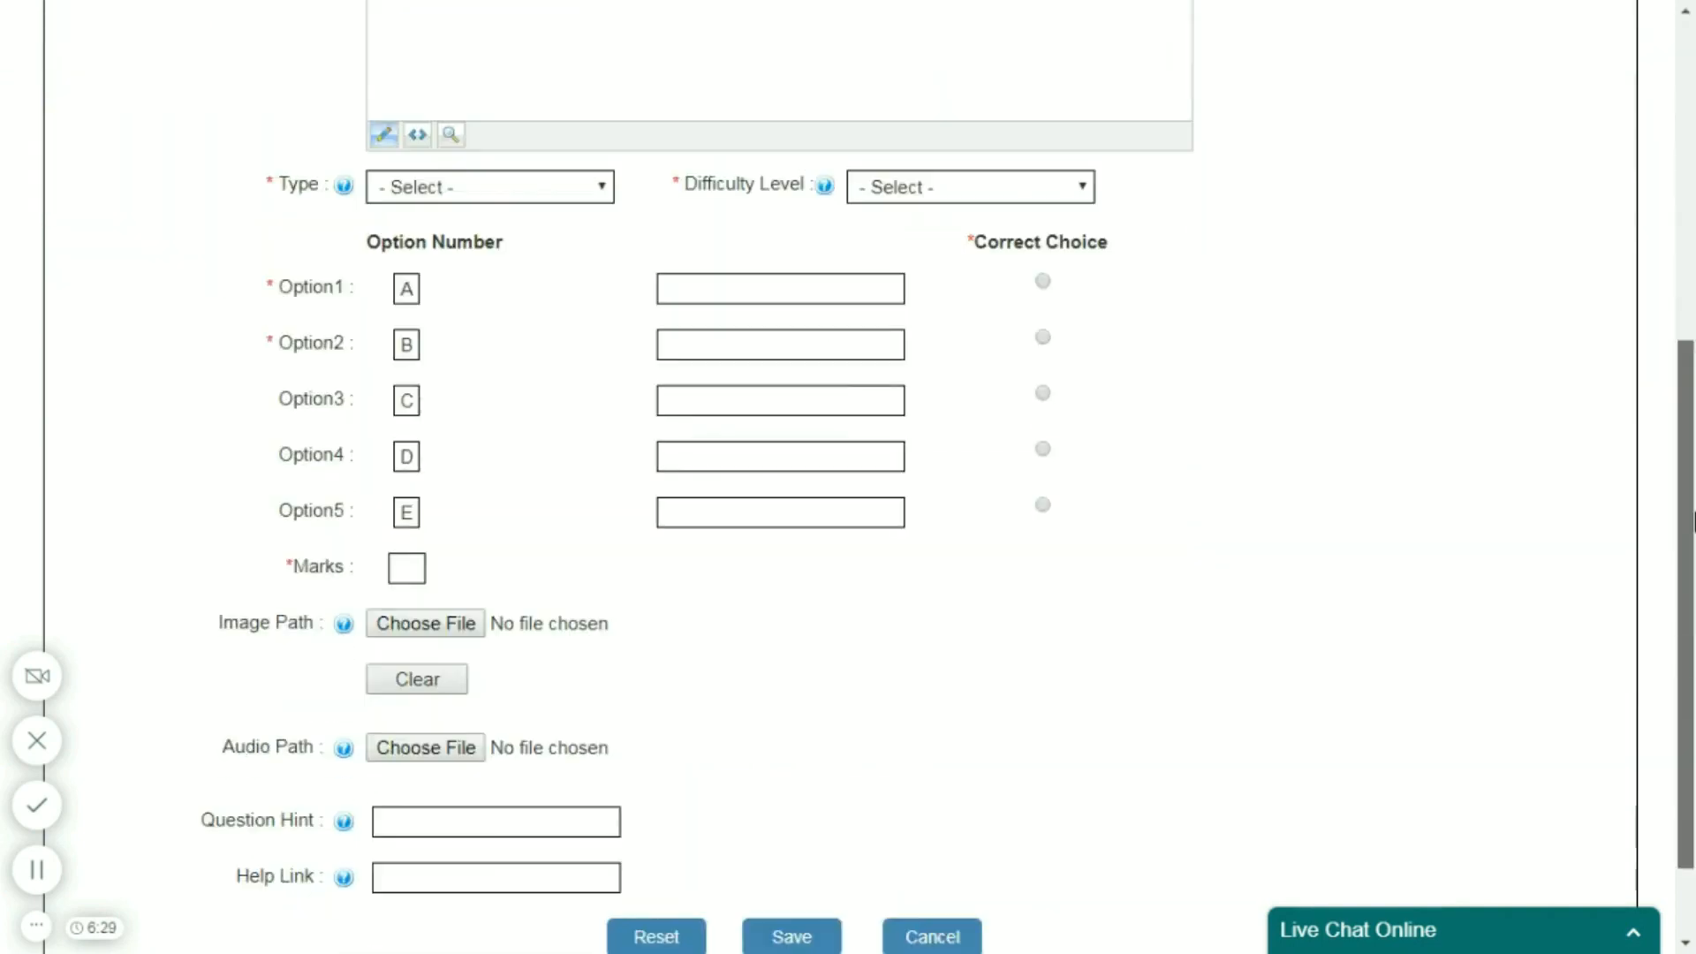
pyautogui.click(602, 189)
pyautogui.click(566, 239)
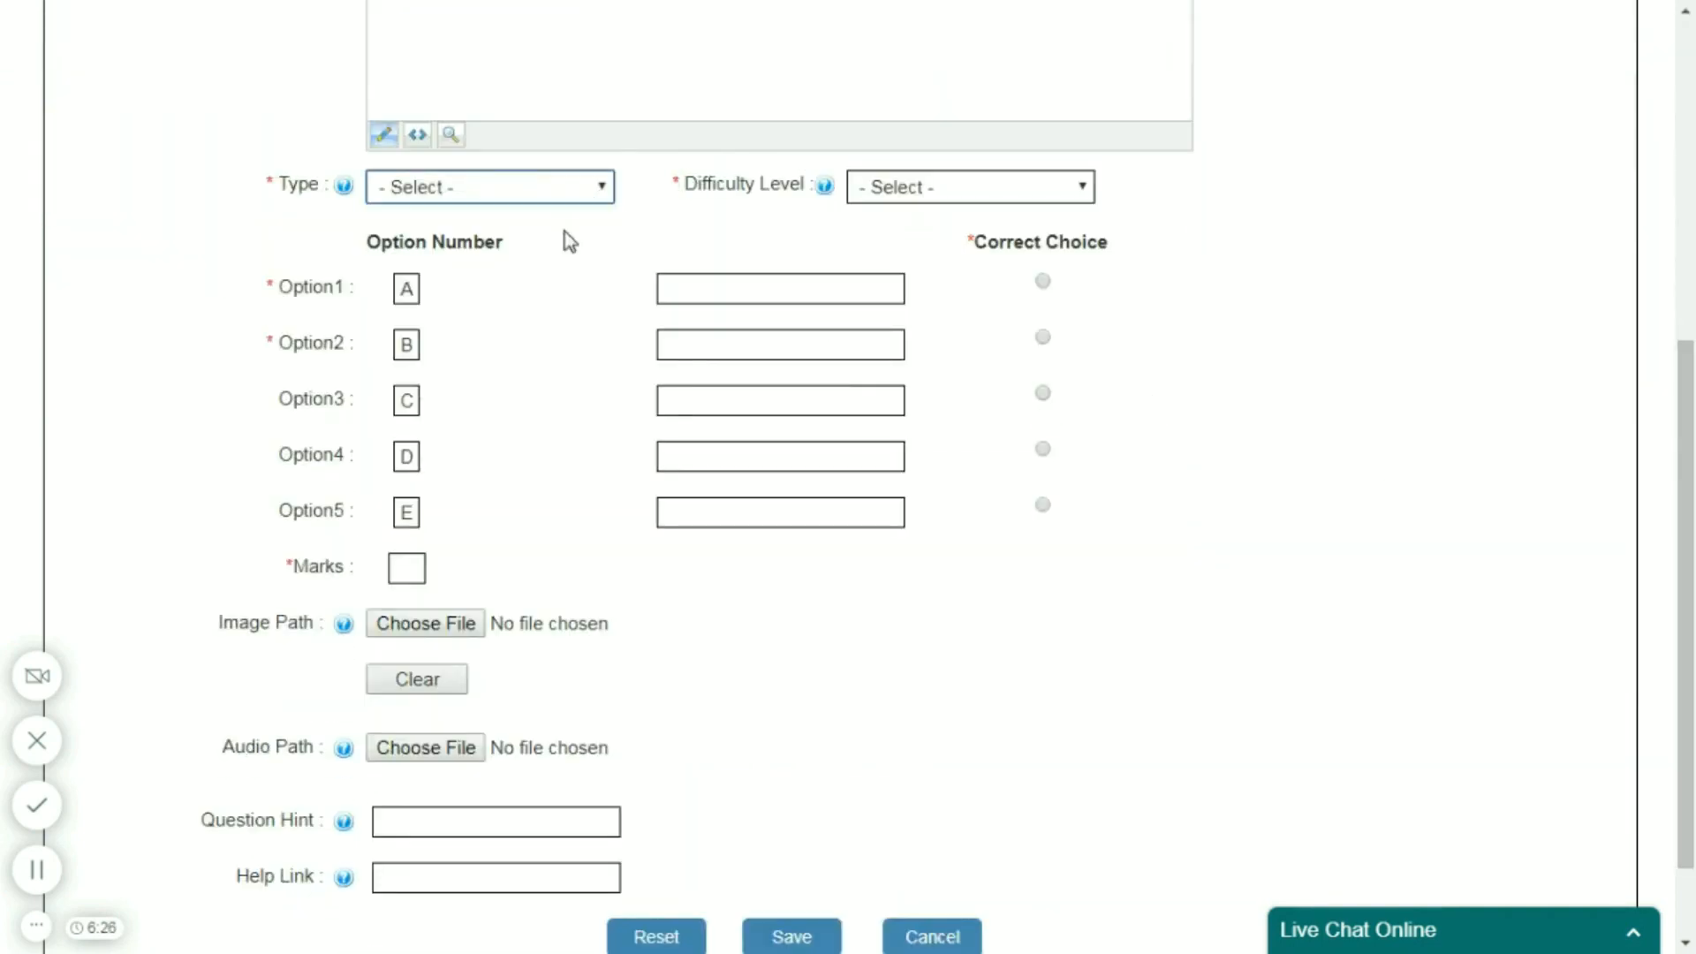
pyautogui.click(896, 200)
# Step: Enter A, B and C as the texts of the first three answer options
pyautogui.click(869, 296)
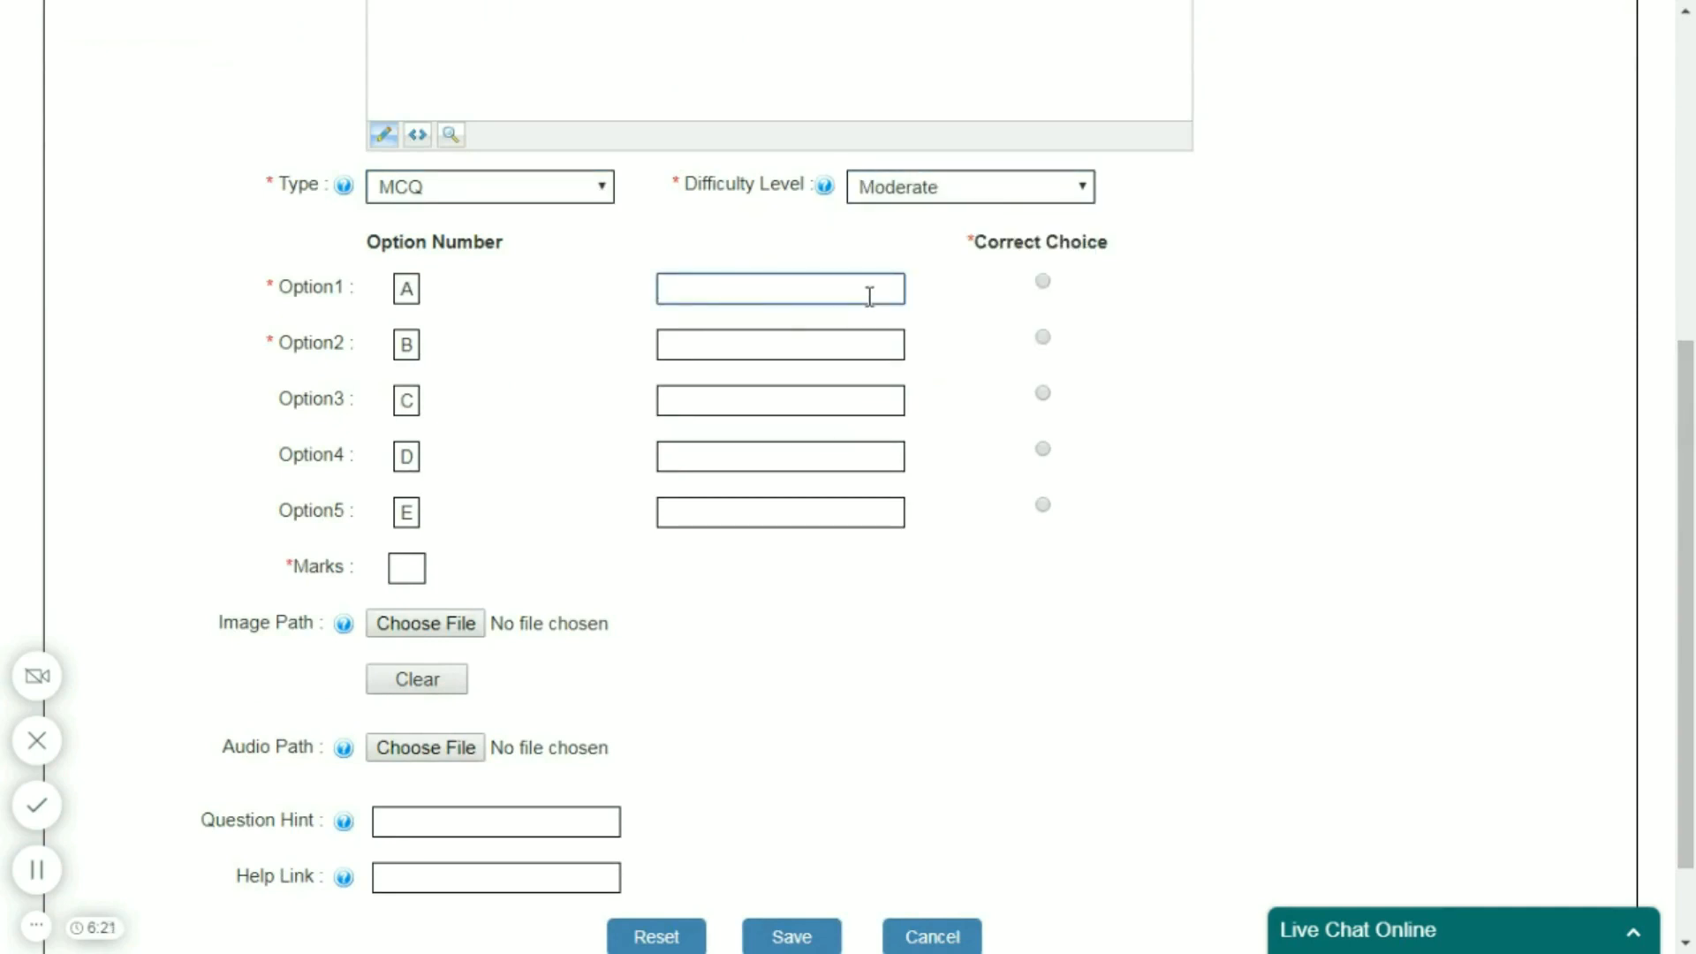
pyautogui.click(853, 335)
pyautogui.write('B')
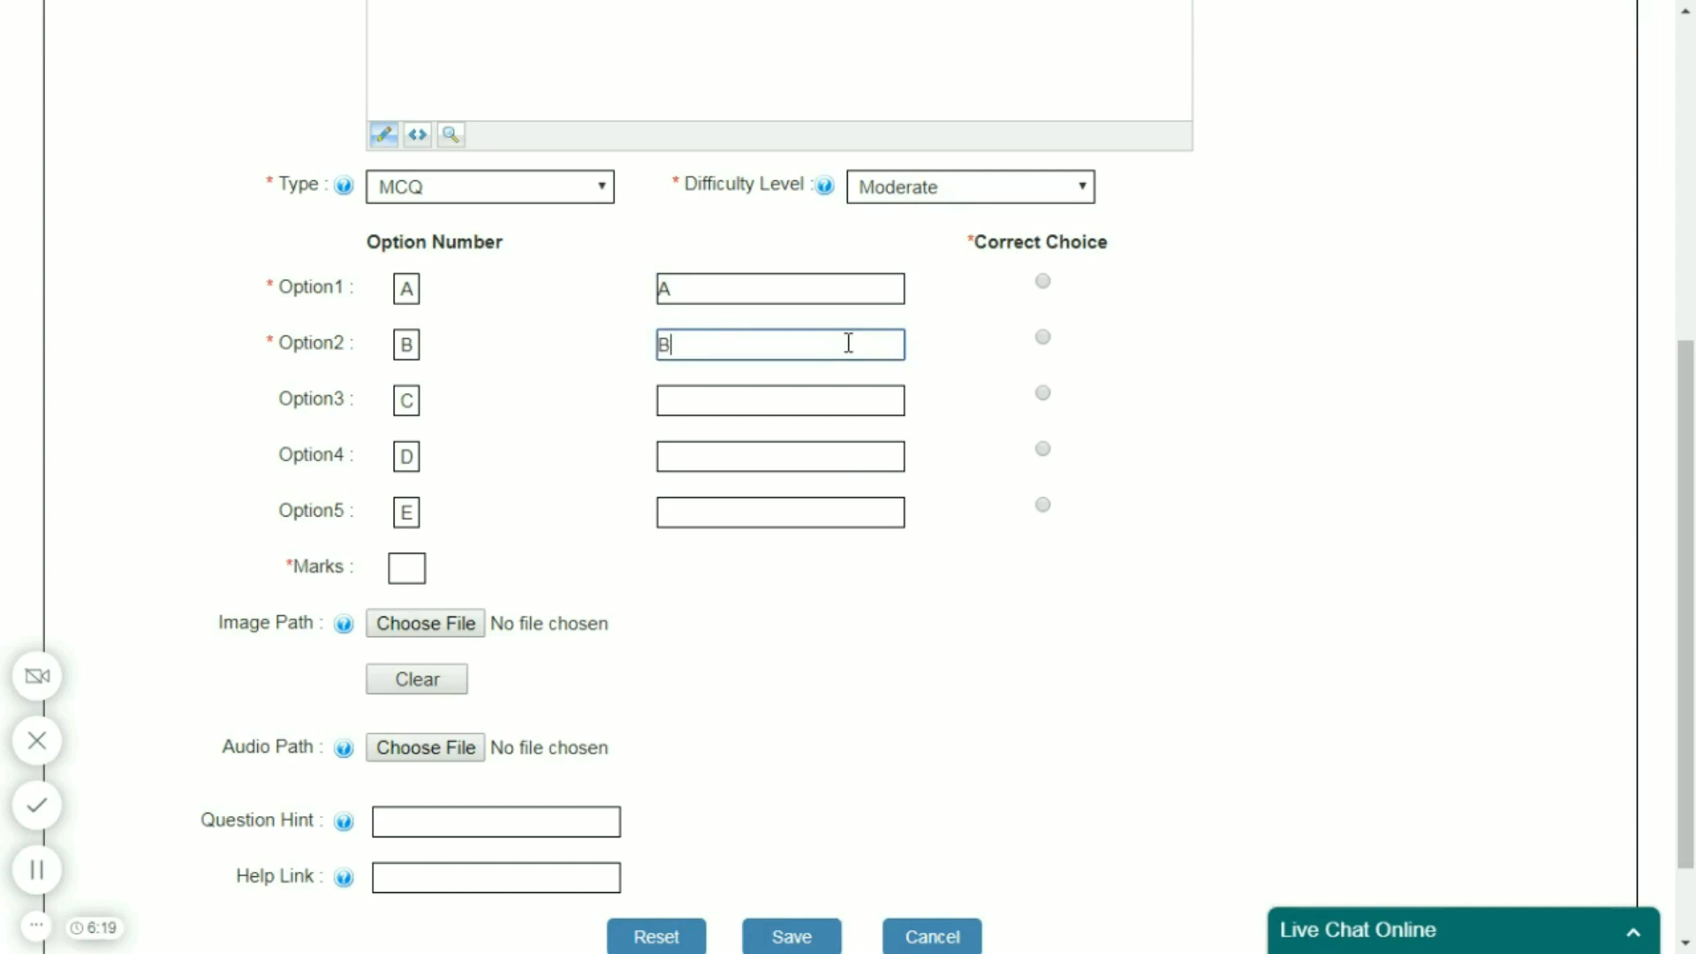
pyautogui.click(828, 402)
pyautogui.write('C')
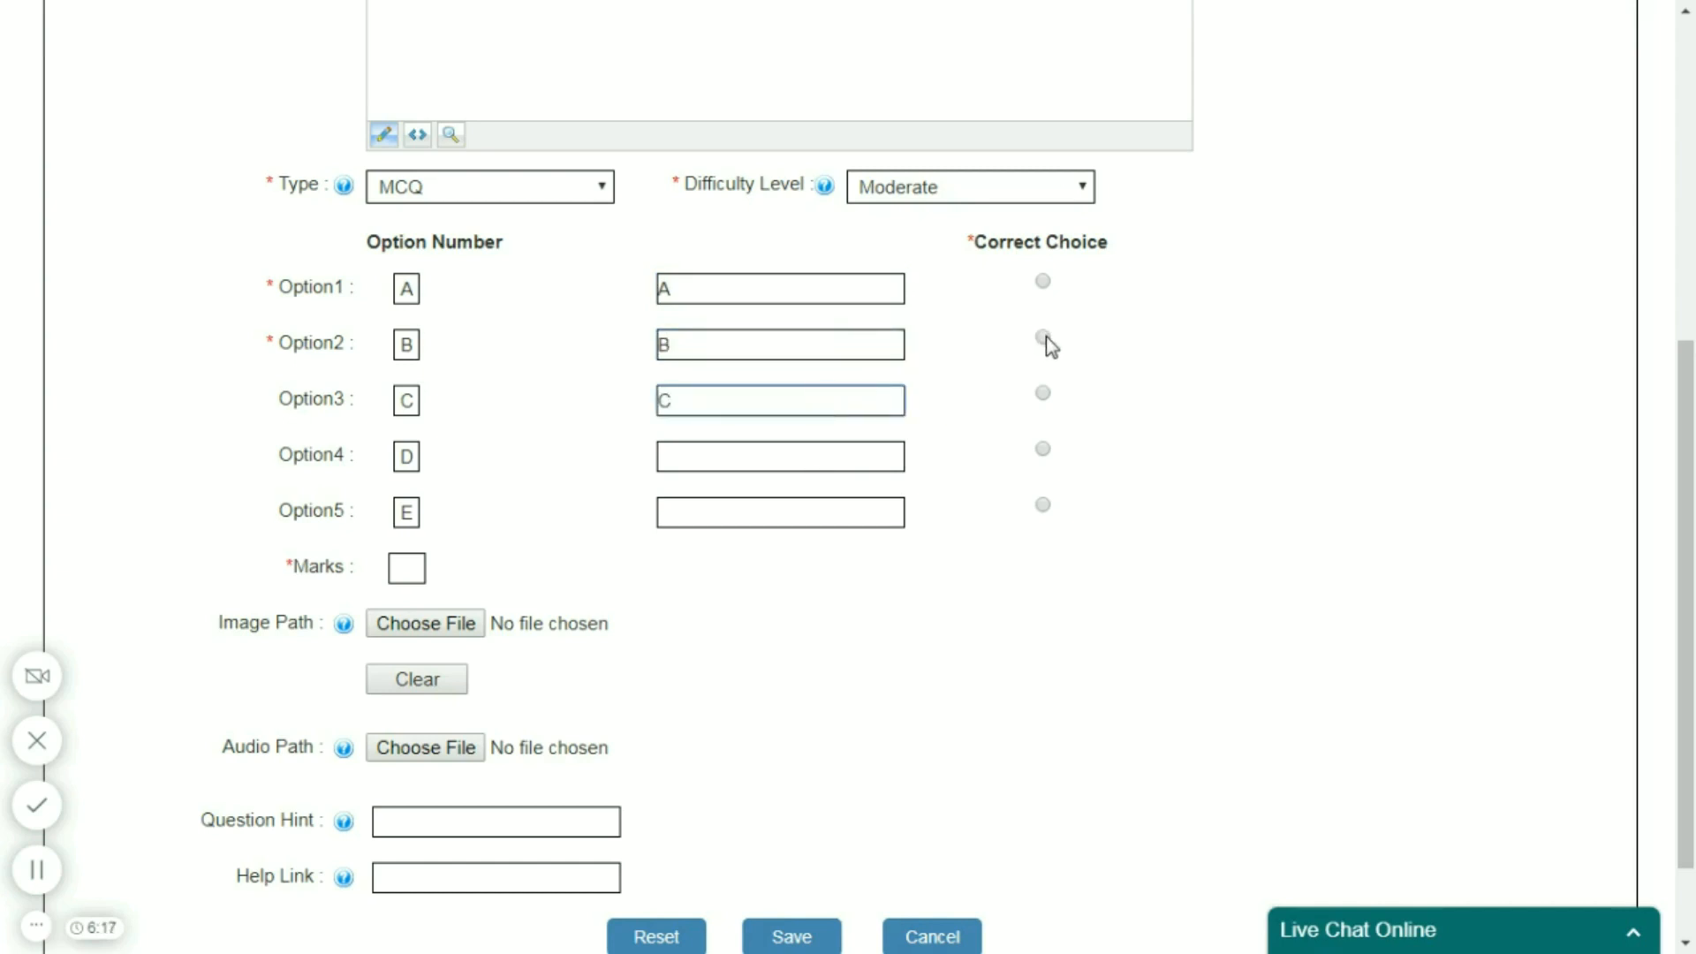
# Step: Mark Option2 as the correct choice and set the question's marks to 1
pyautogui.click(1043, 340)
pyautogui.click(422, 573)
pyautogui.write('1')
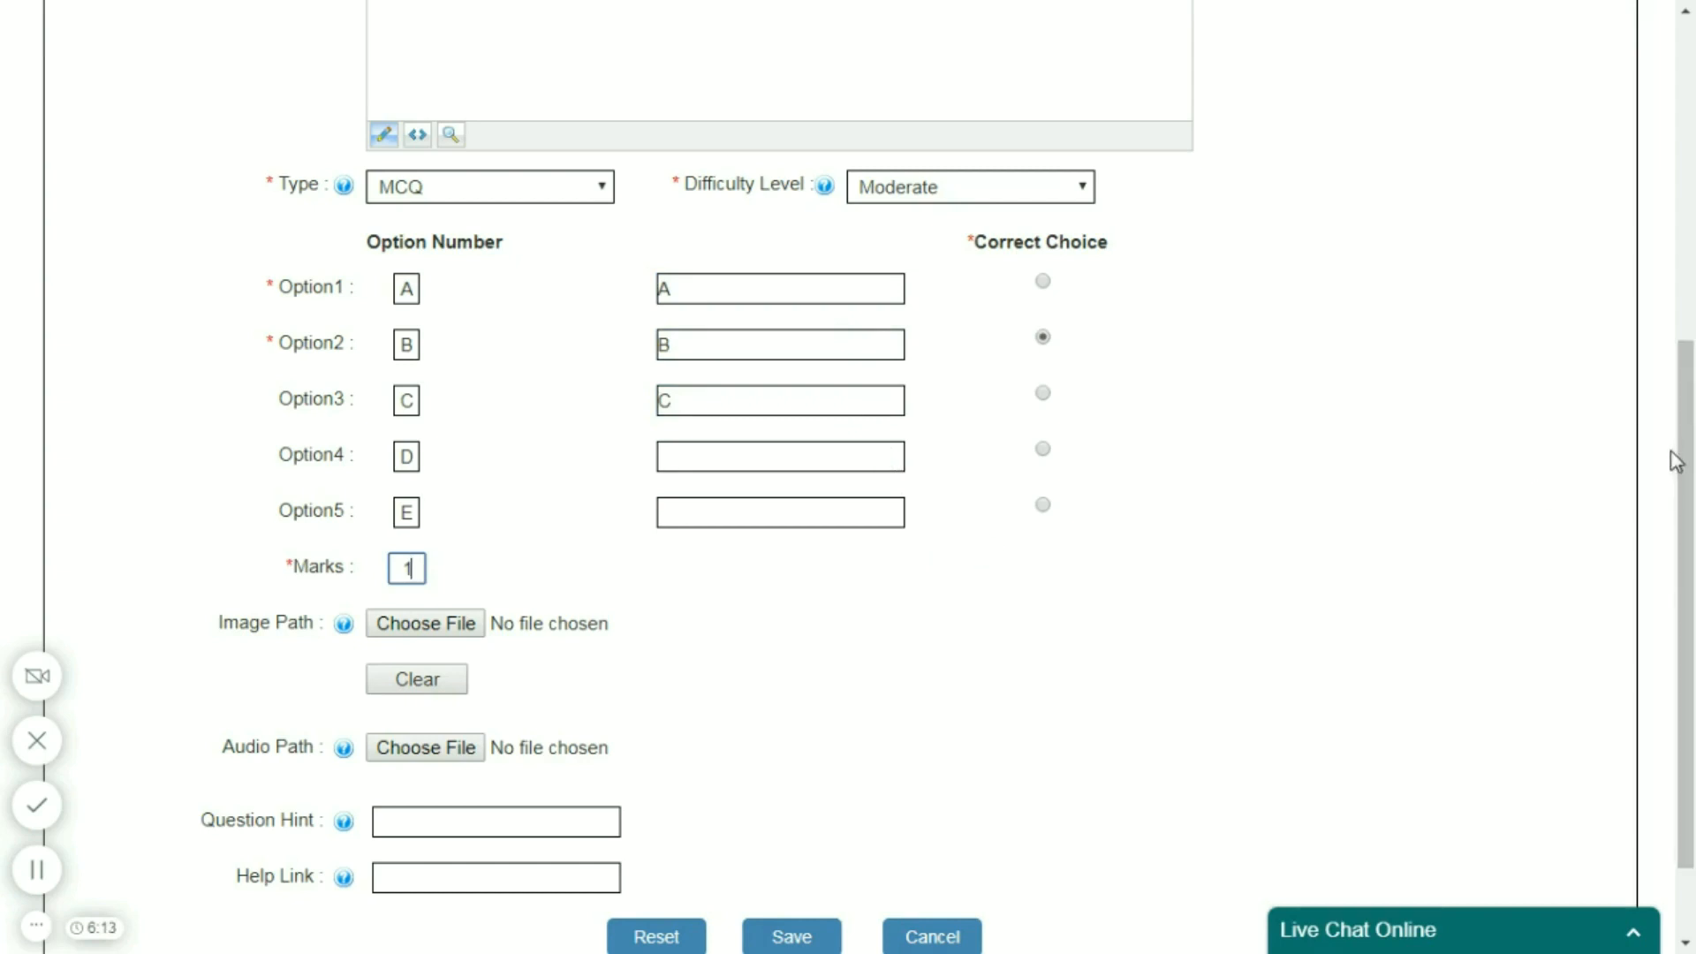
pyautogui.scroll(-1, 1686, 486)
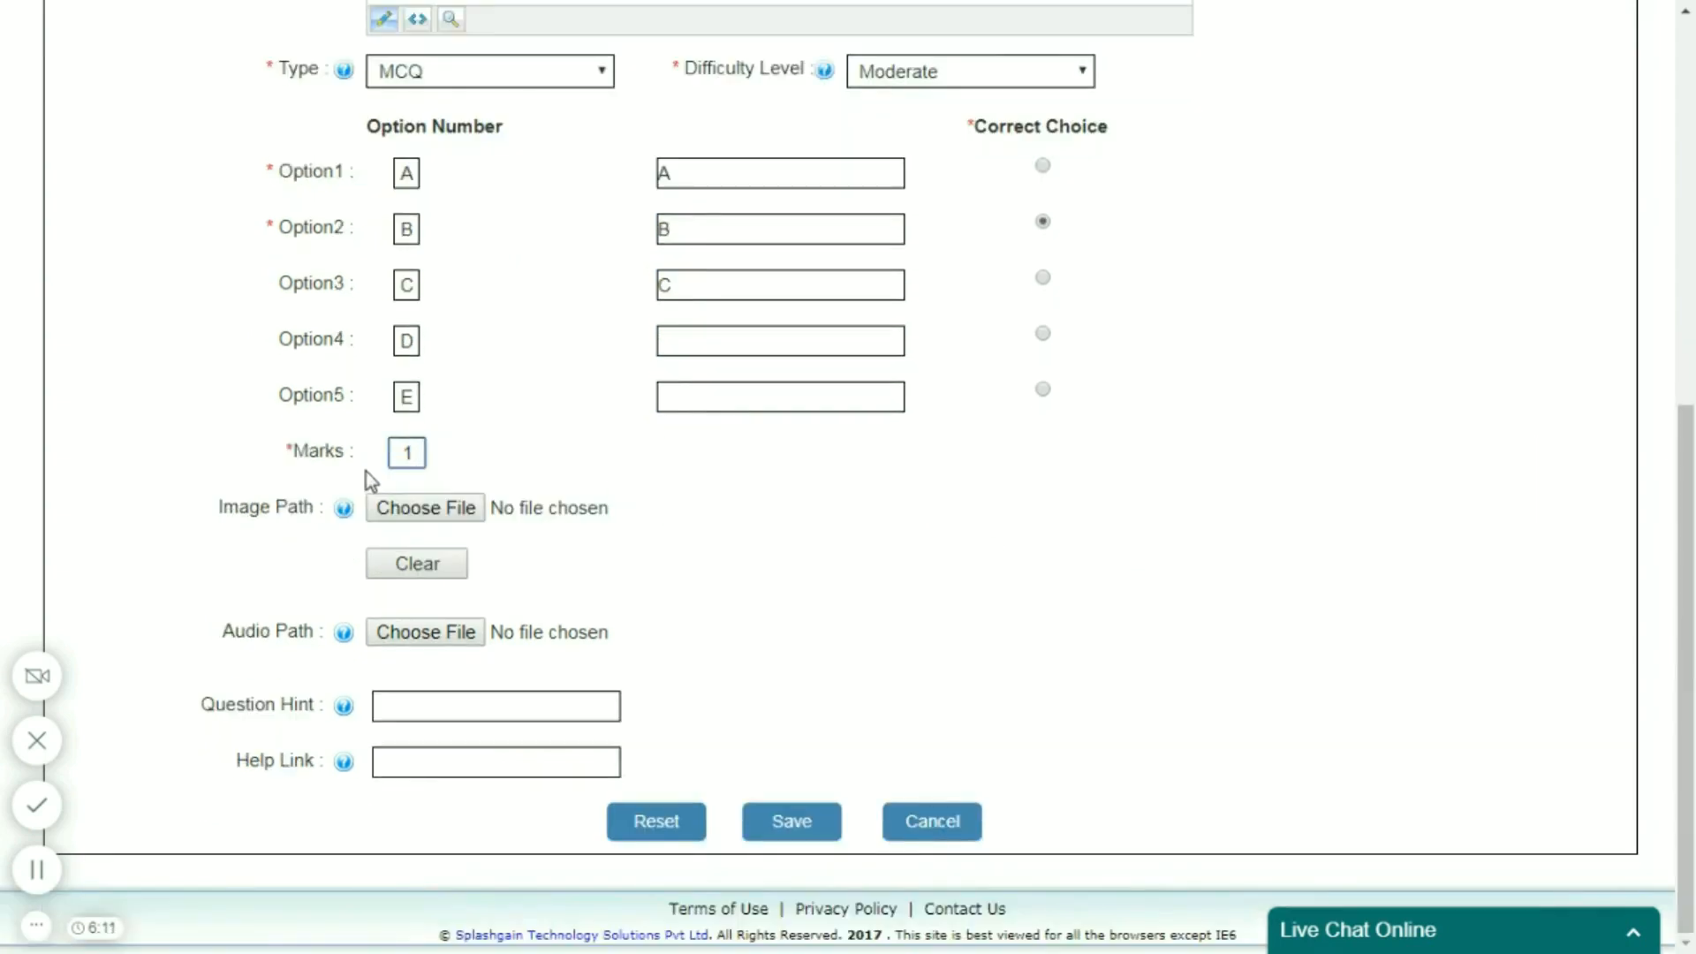
# Step: Save the question without an image or audio file and continue to the objective question list
pyautogui.tripleClick(278, 506)
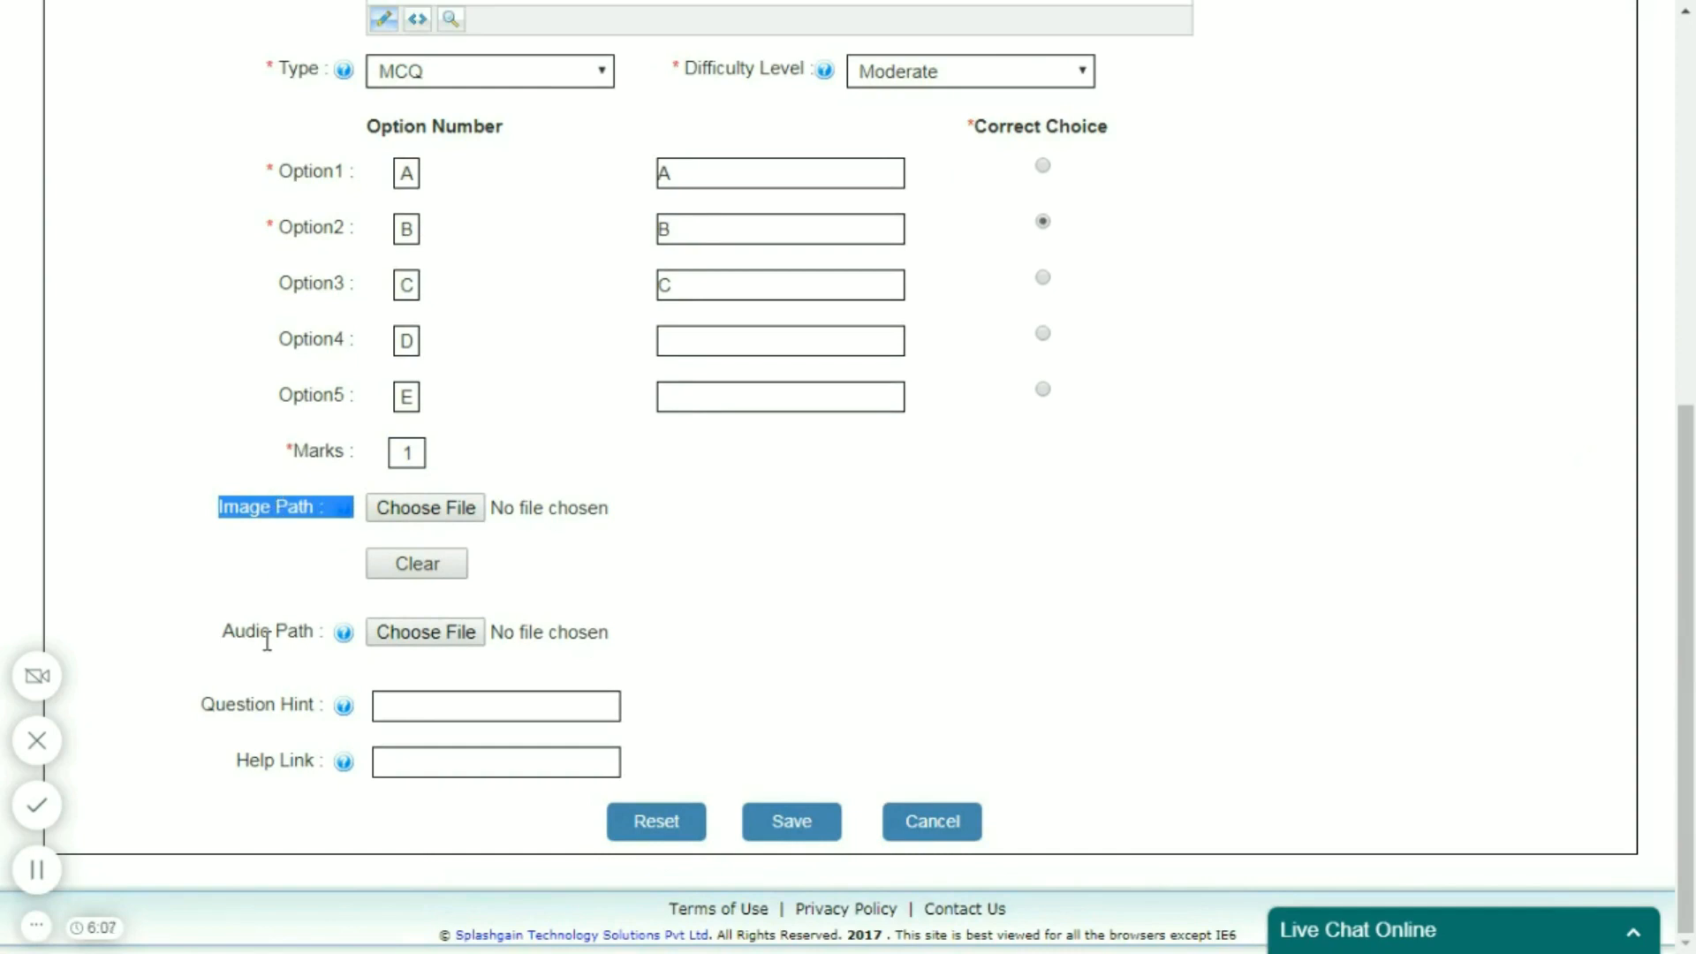
pyautogui.tripleClick(267, 636)
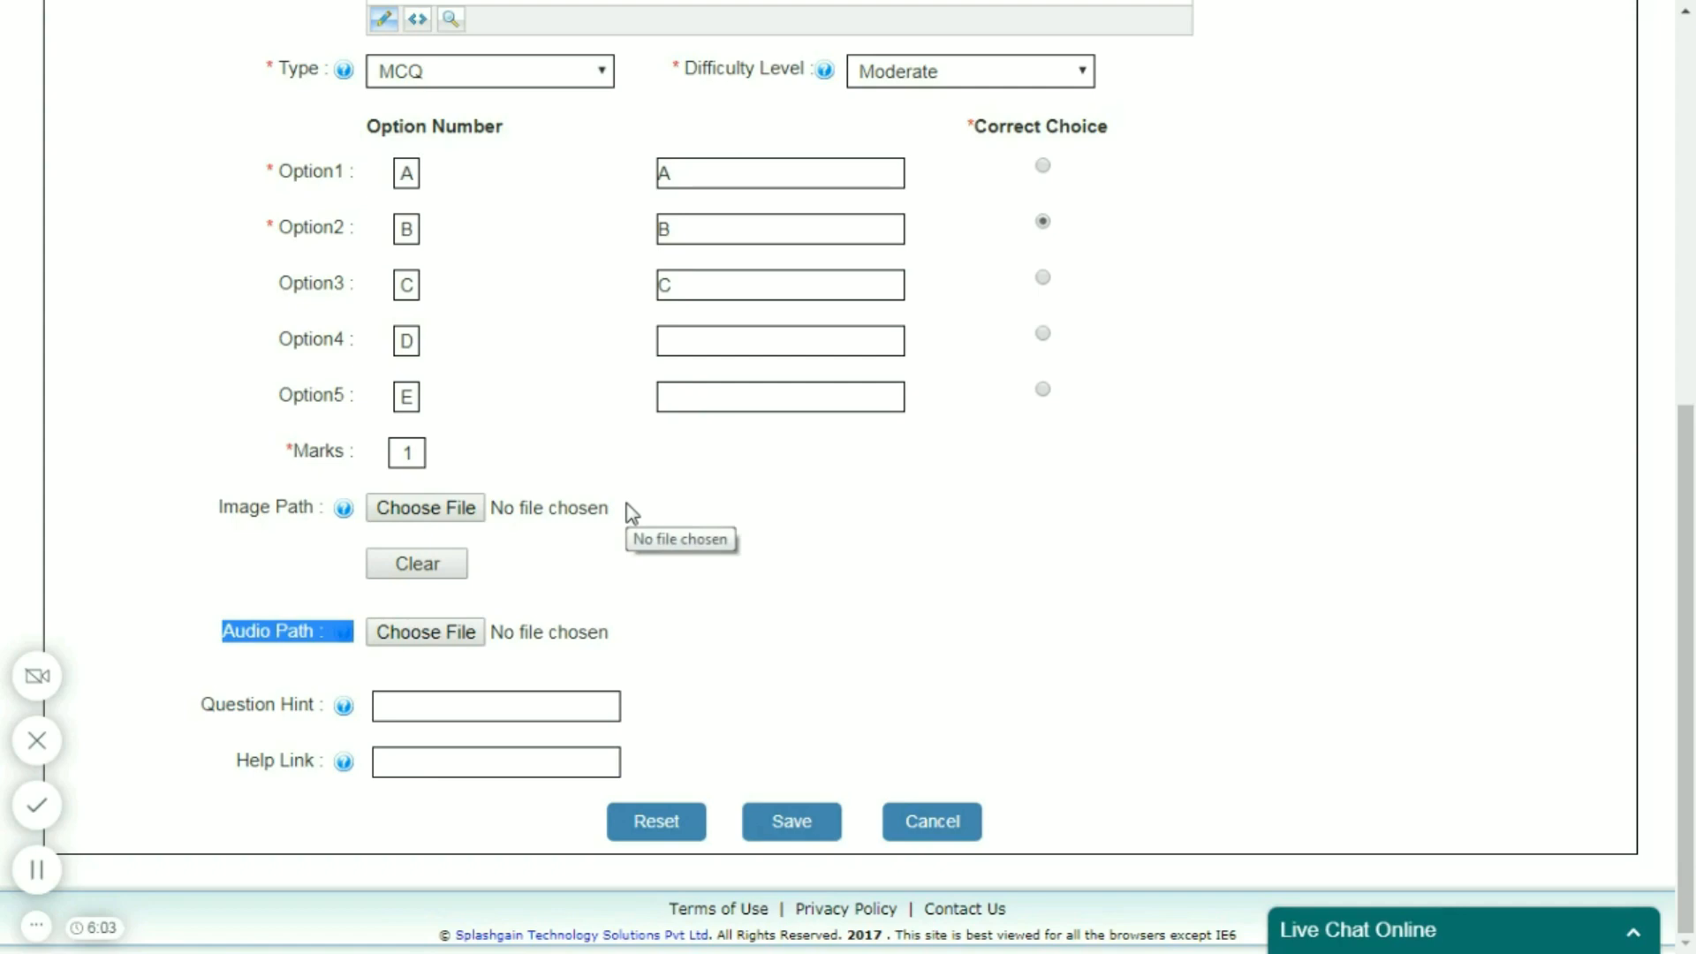
pyautogui.click(782, 821)
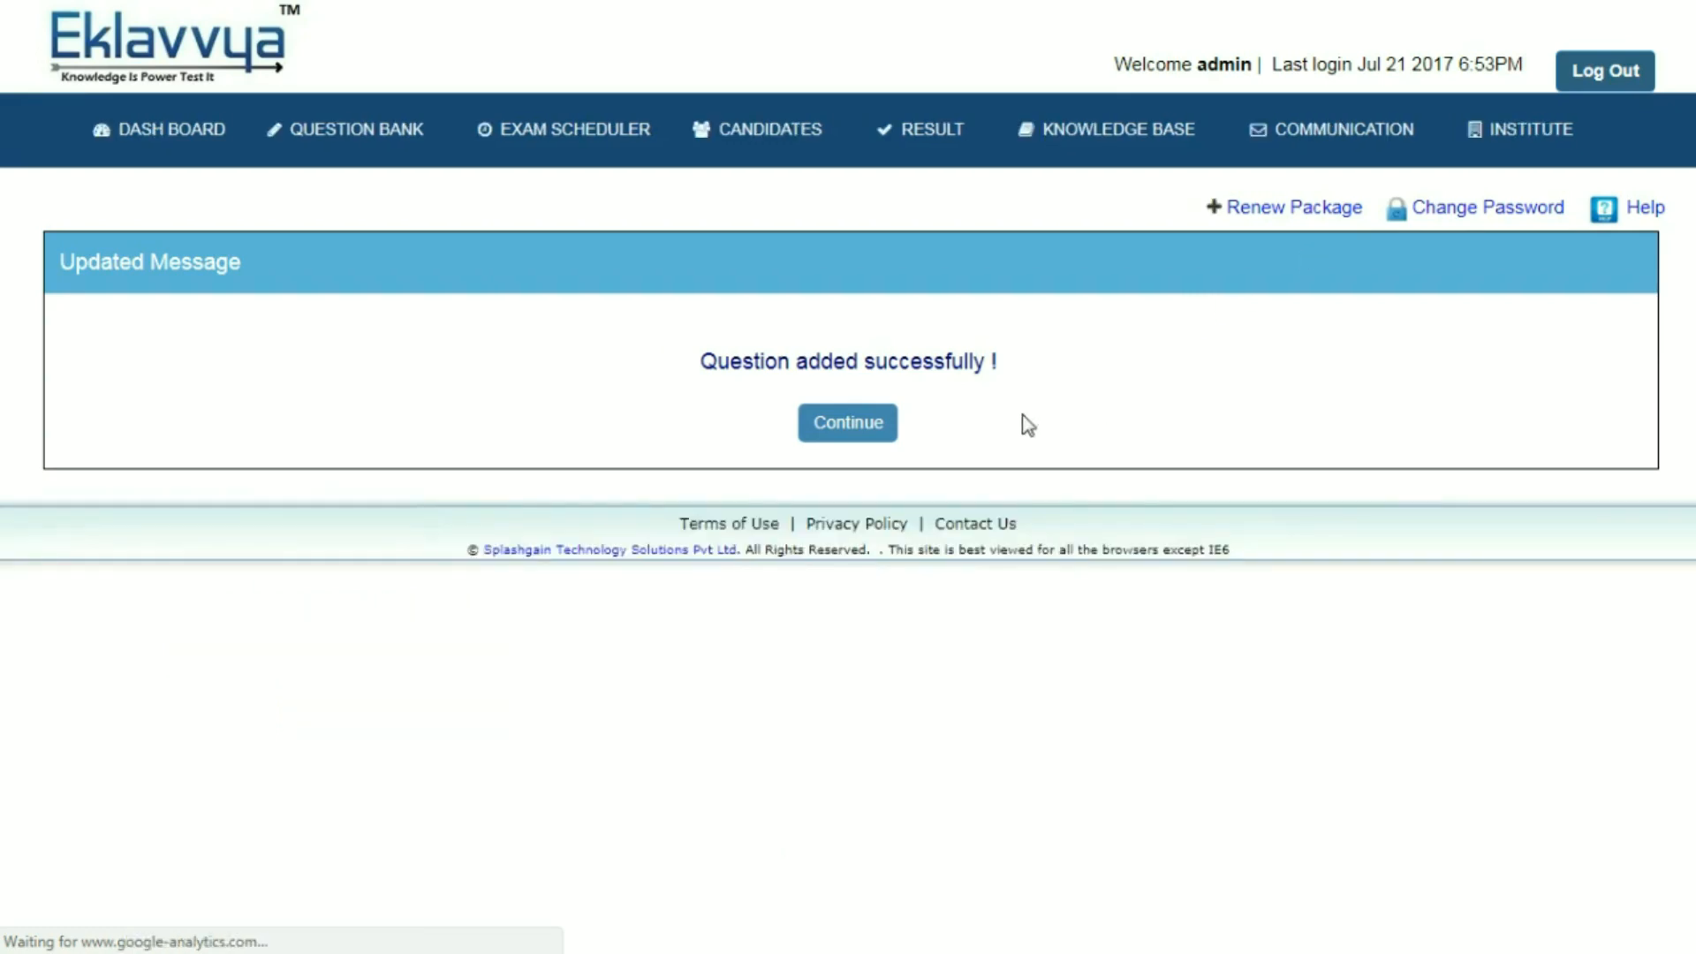
pyautogui.click(855, 435)
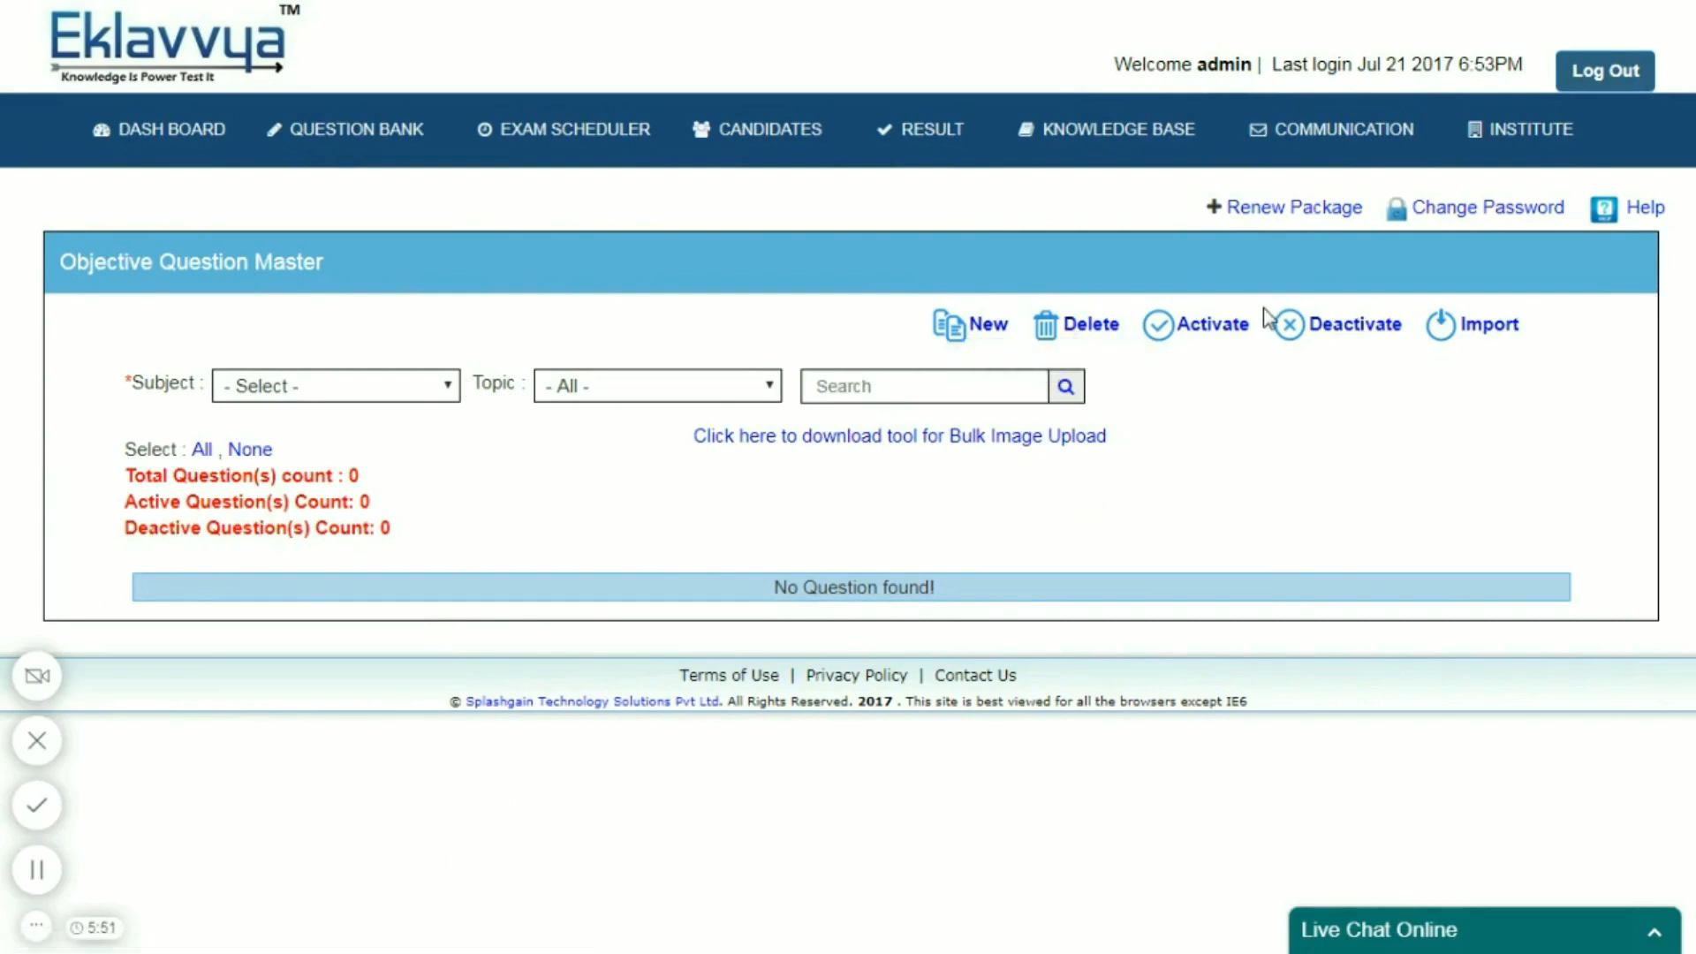
# Step: Download the sample template for importing objective questions and open it in Excel
pyautogui.click(1466, 320)
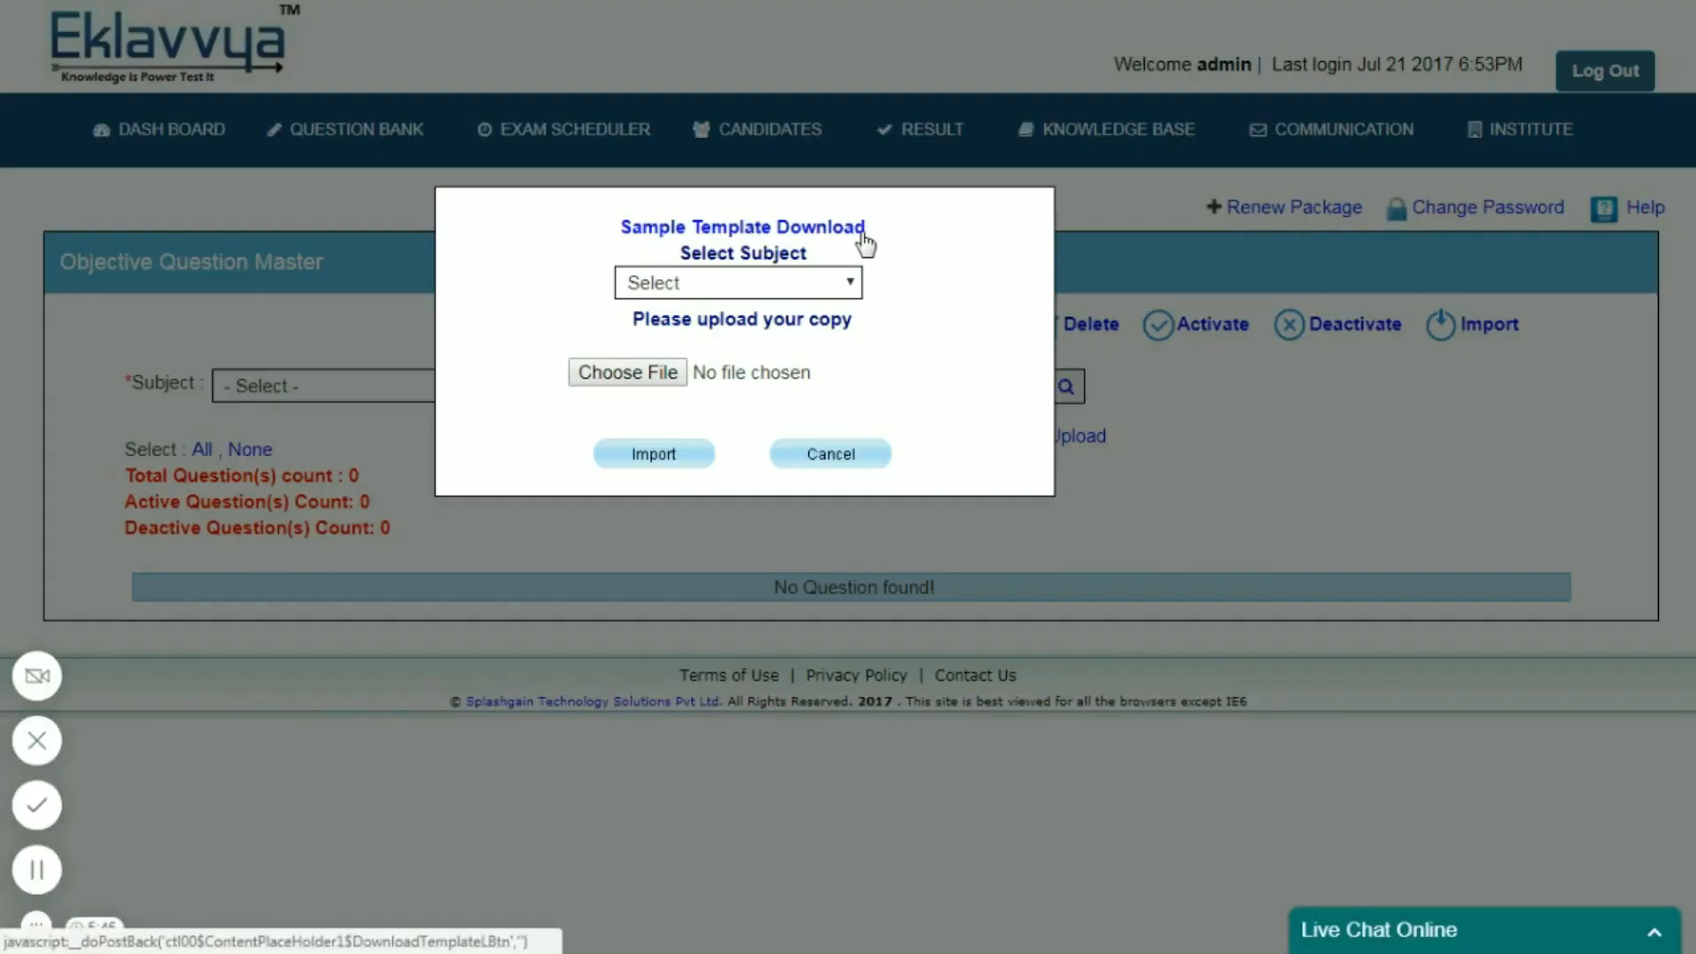
pyautogui.click(863, 240)
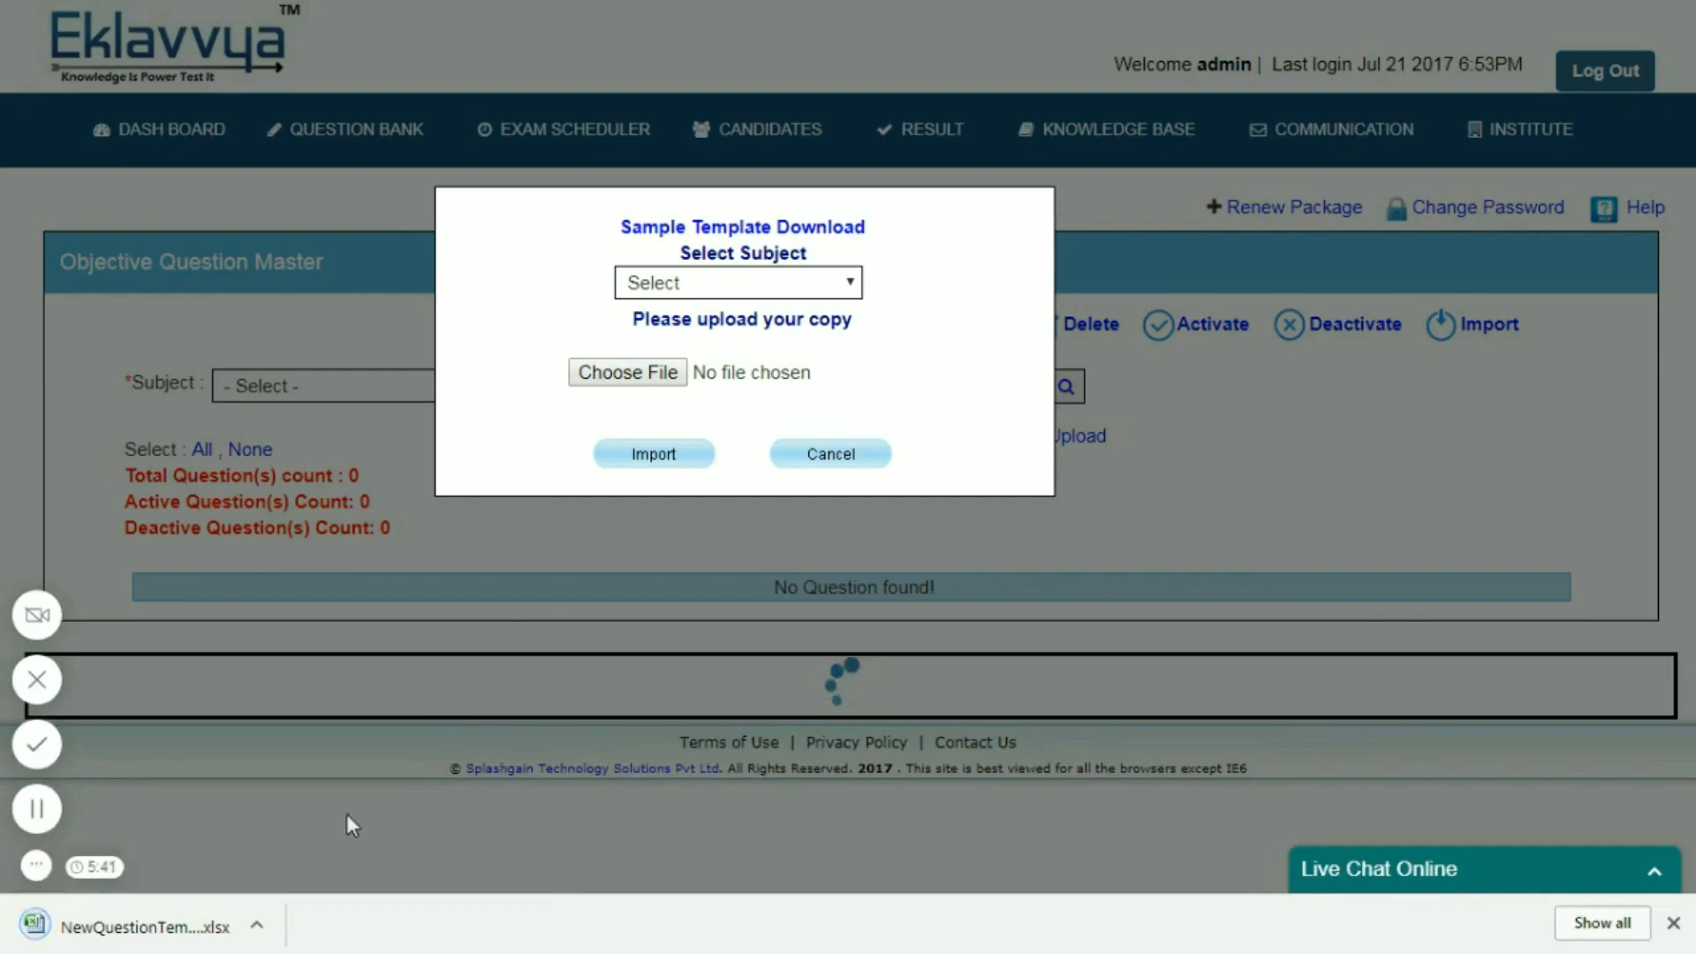
pyautogui.click(186, 937)
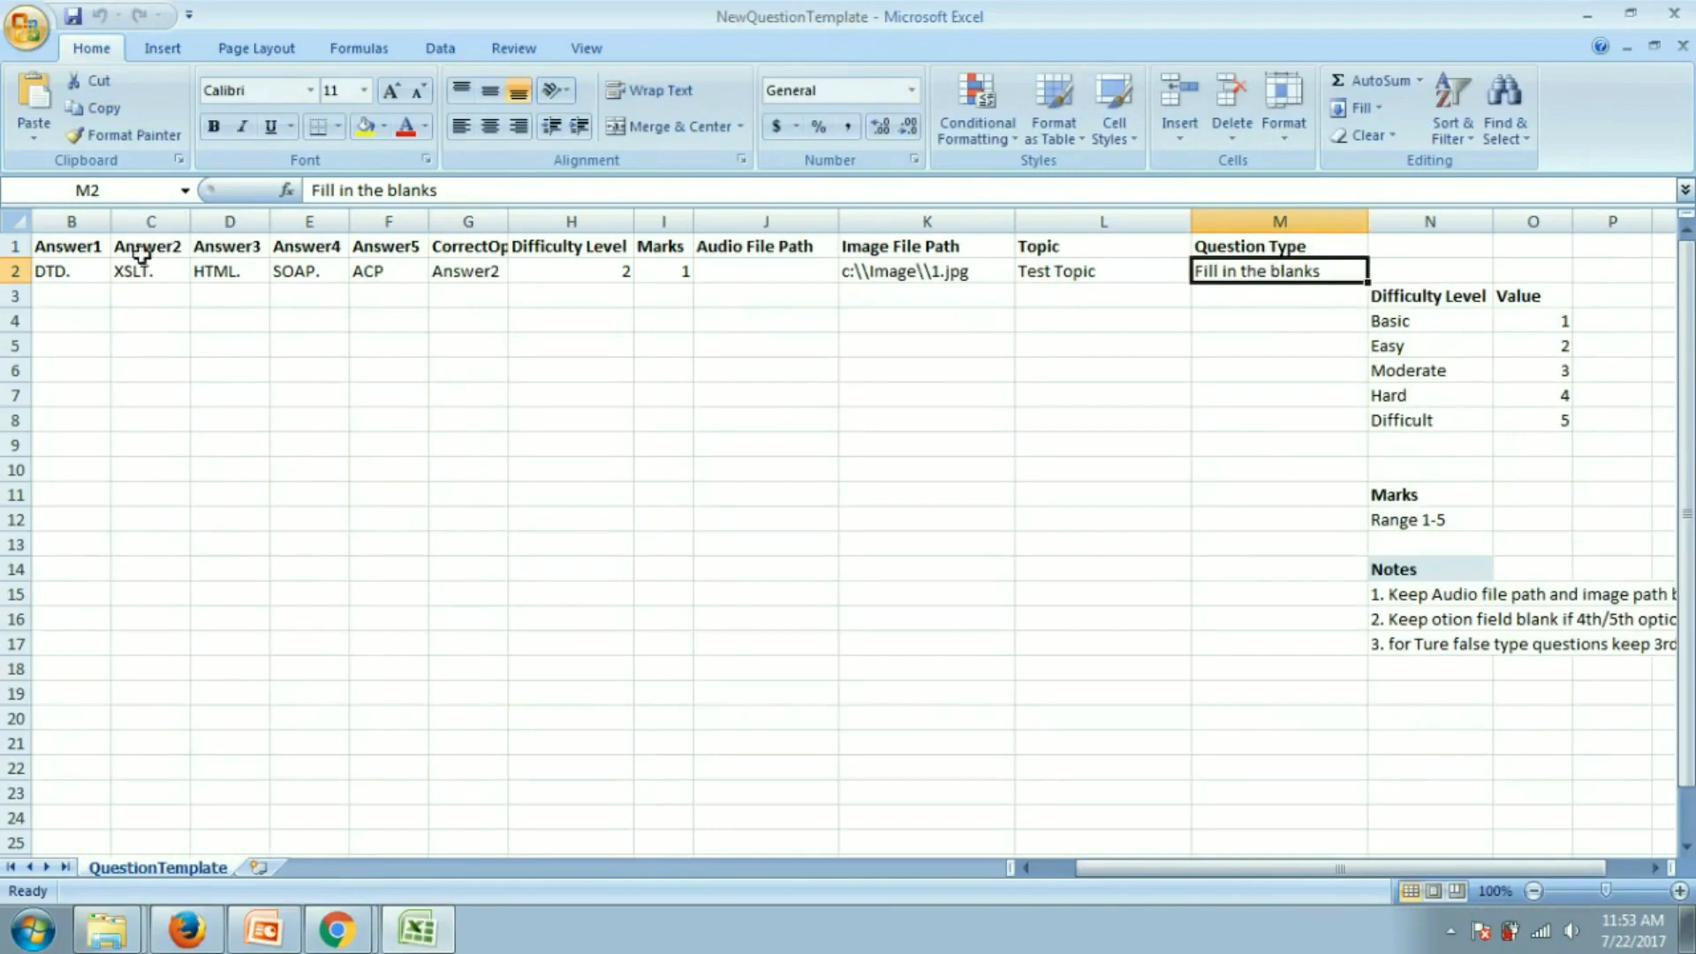
# Step: Enter "this is question" as the question text in row 3 of the template
pyautogui.click(57, 303)
pyautogui.press('Left')
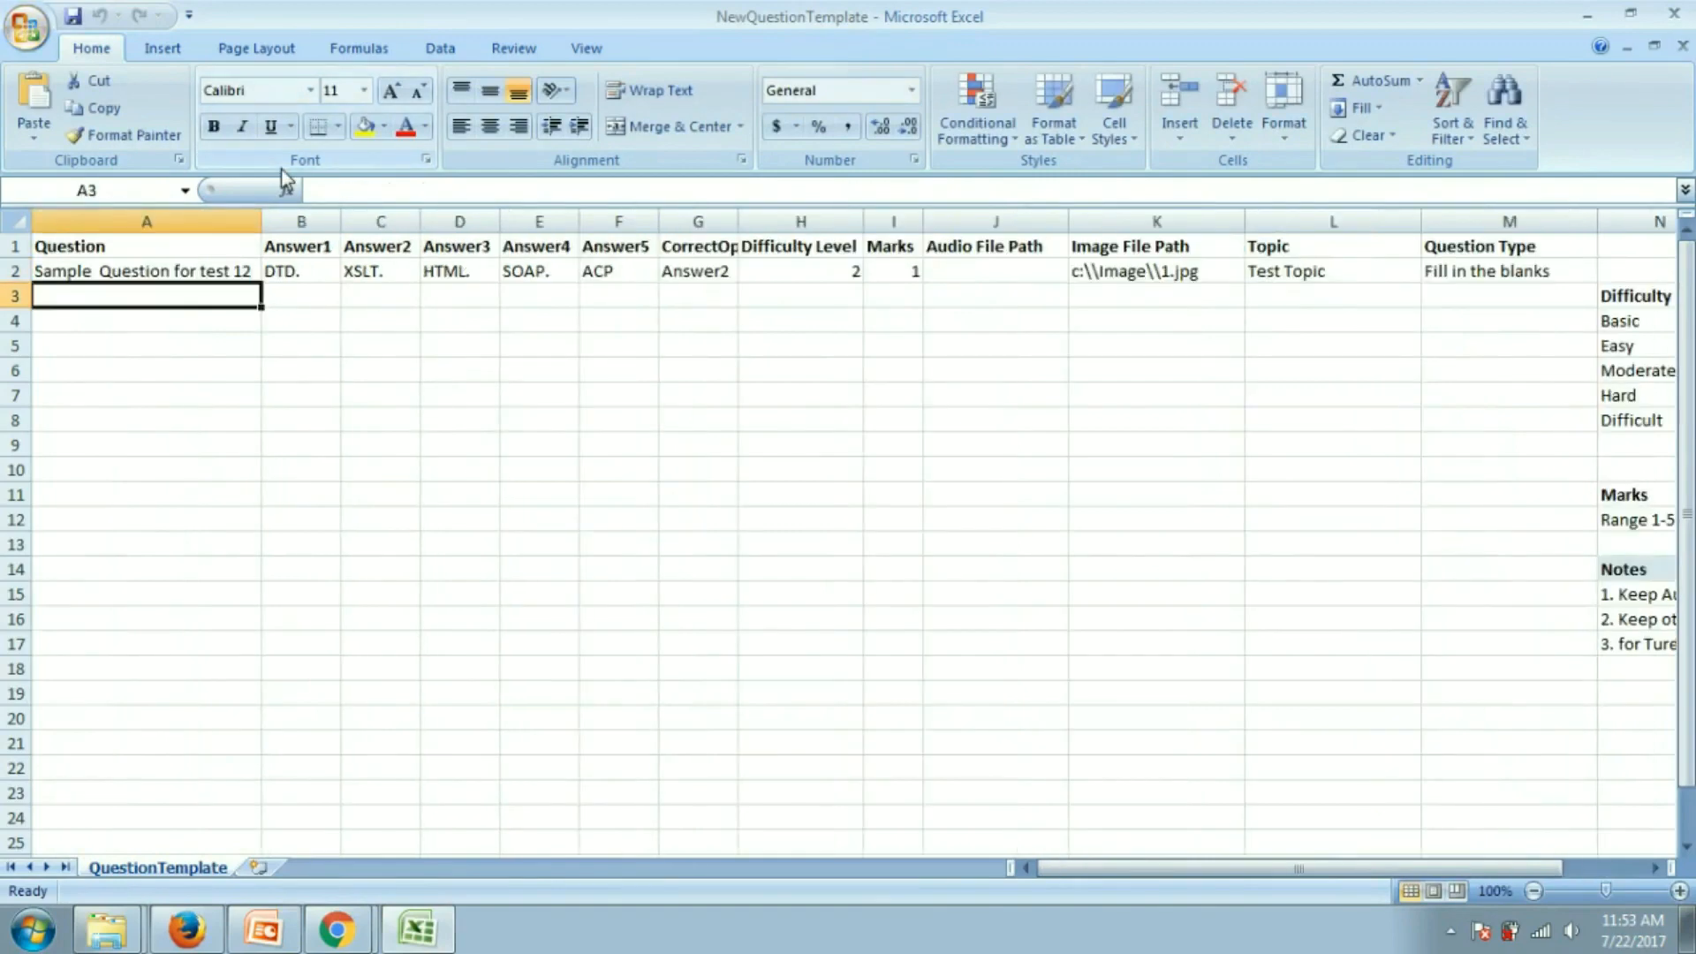
pyautogui.write('this')
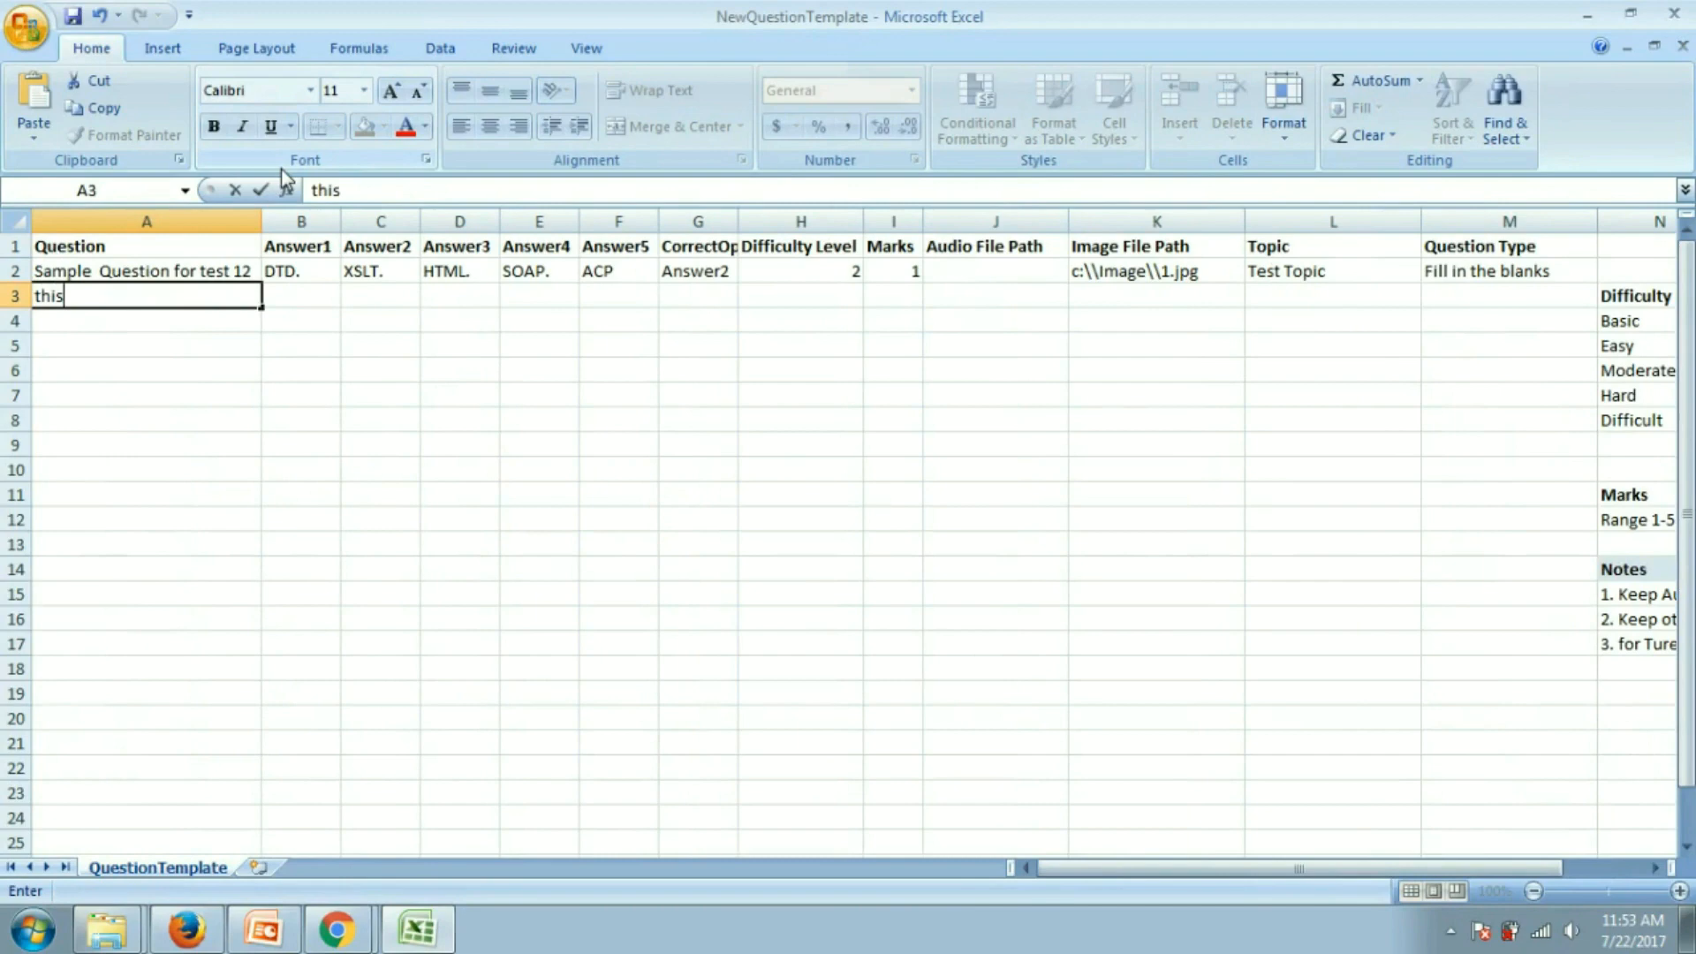
pyautogui.write(' is question')
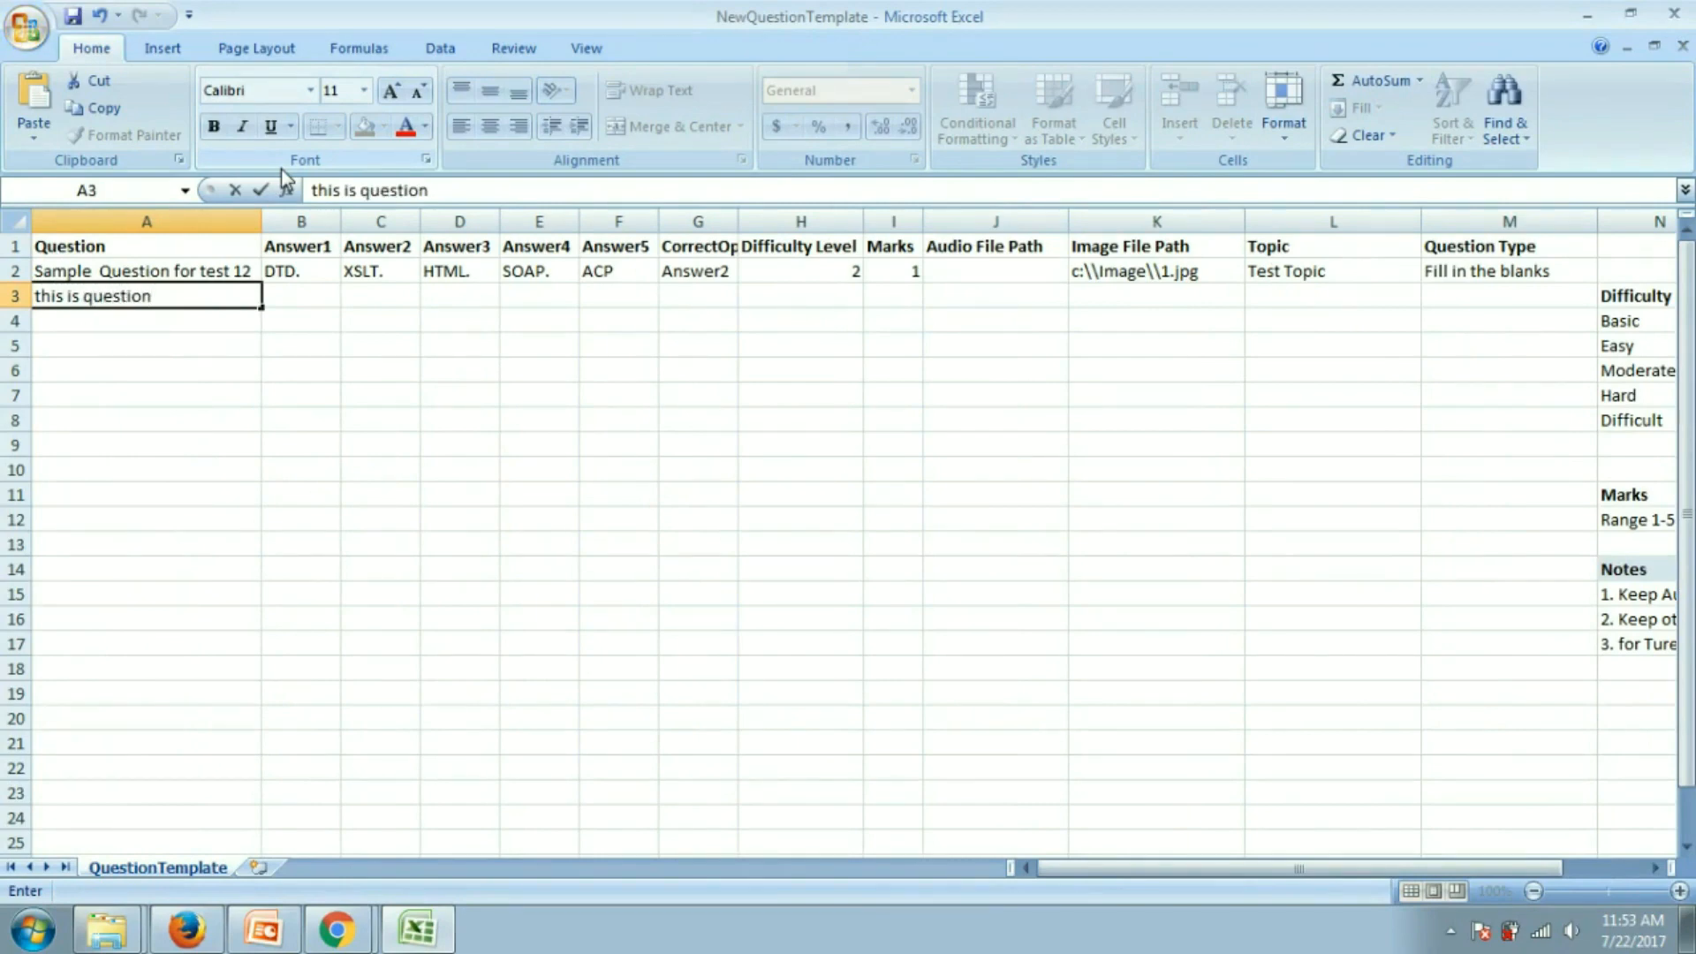
pyautogui.press('Tab')
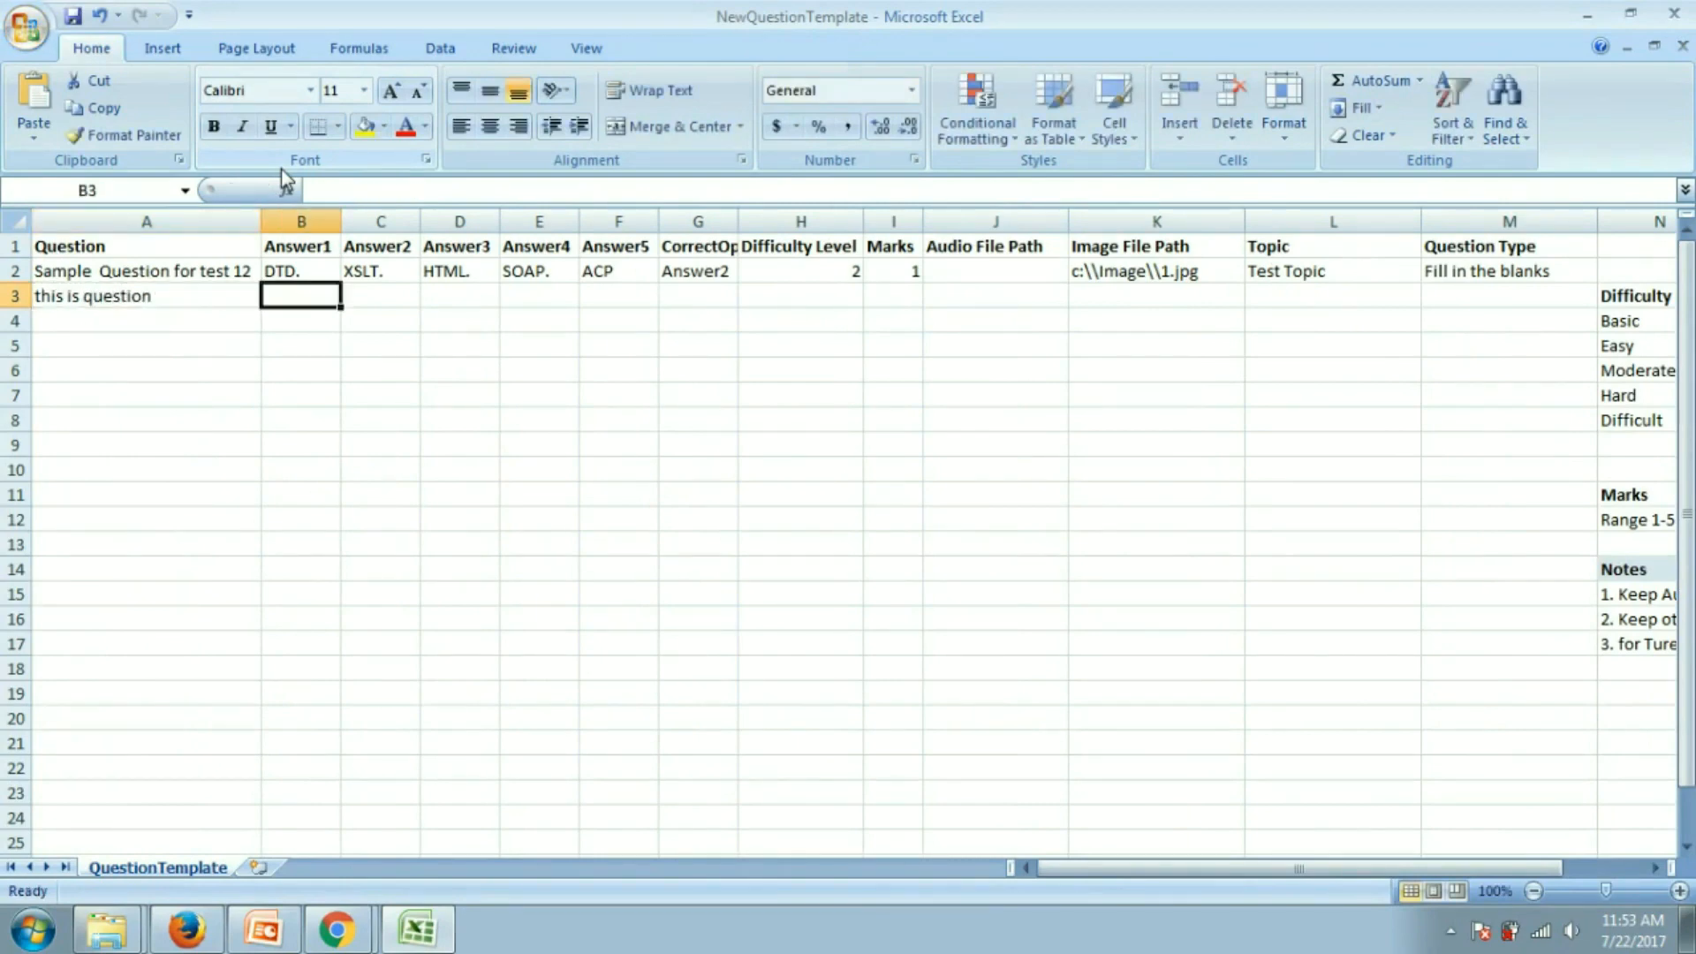
# Step: Fill Answer1 to Answer5 in row 3 with optiona, option2, option3, option4 and option5
pyautogui.write('optiona')
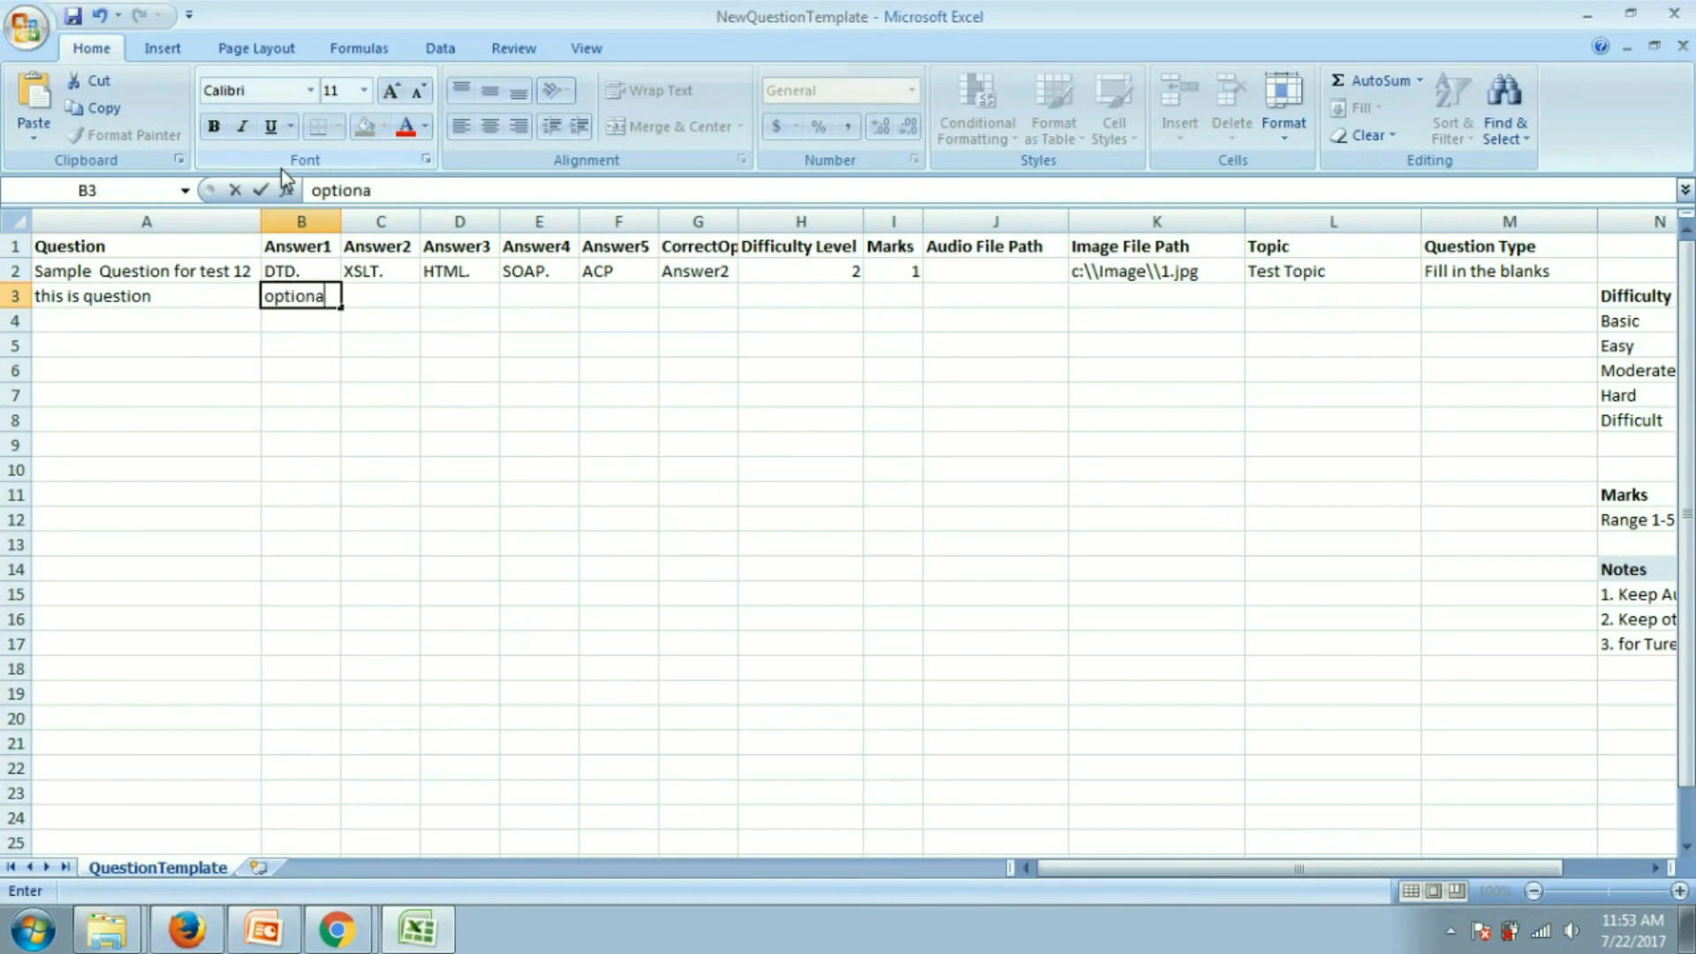
pyautogui.press('Tab')
pyautogui.write('option2')
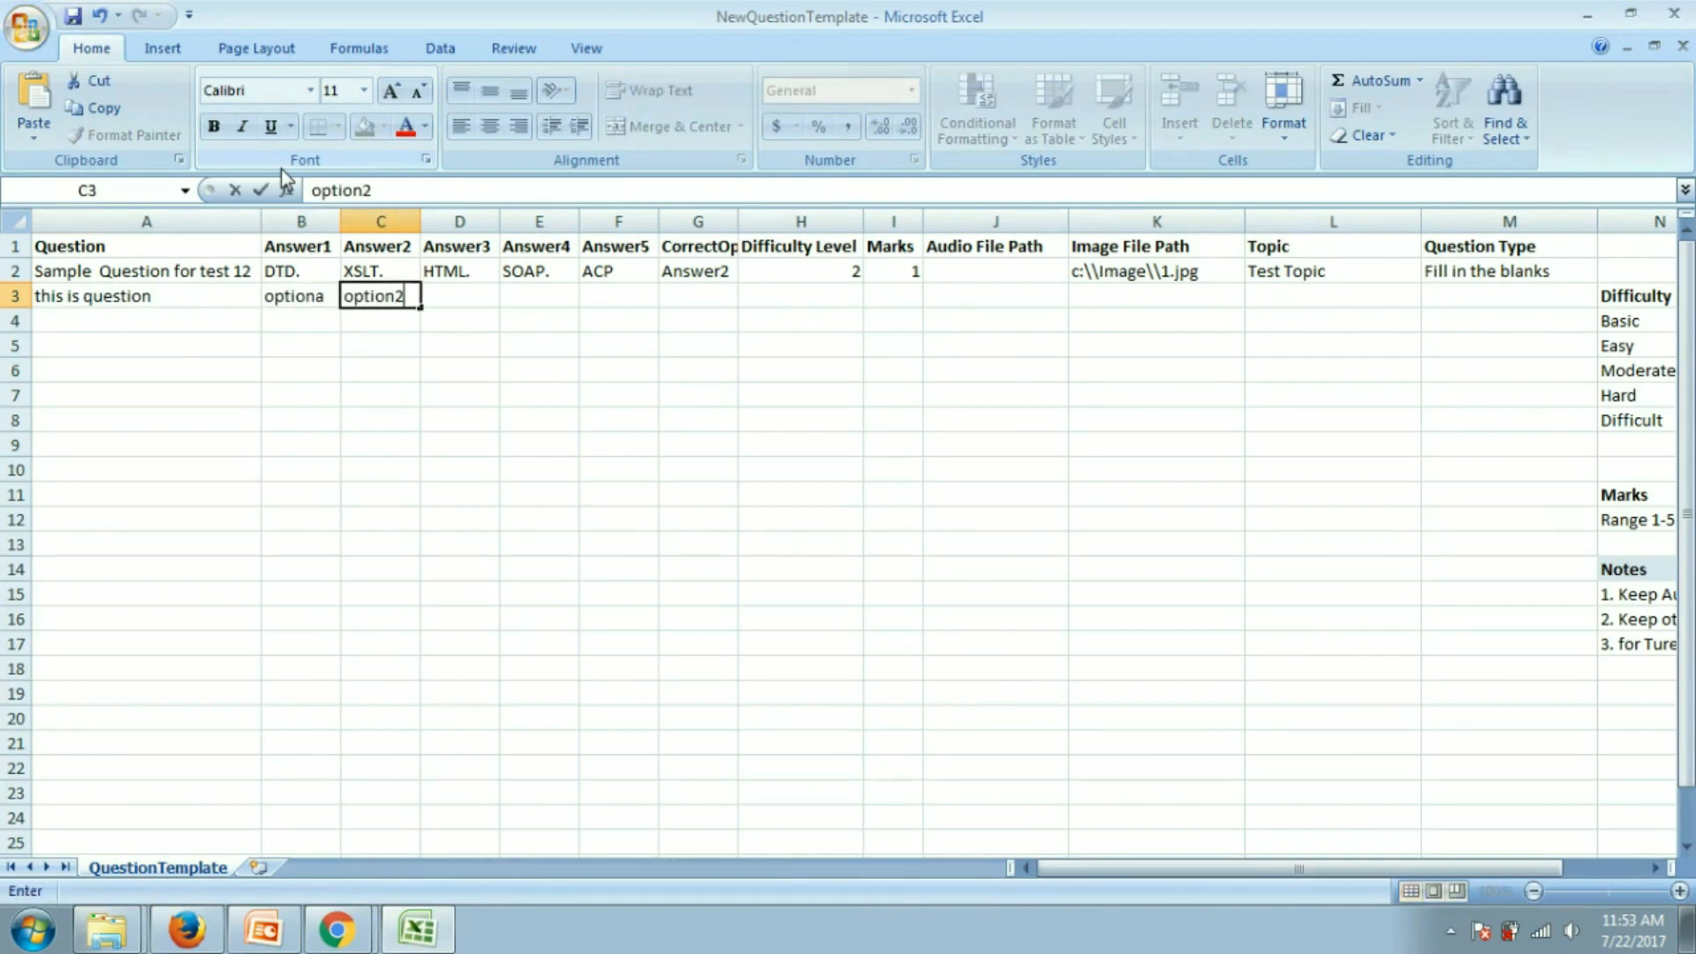
pyautogui.press('Tab')
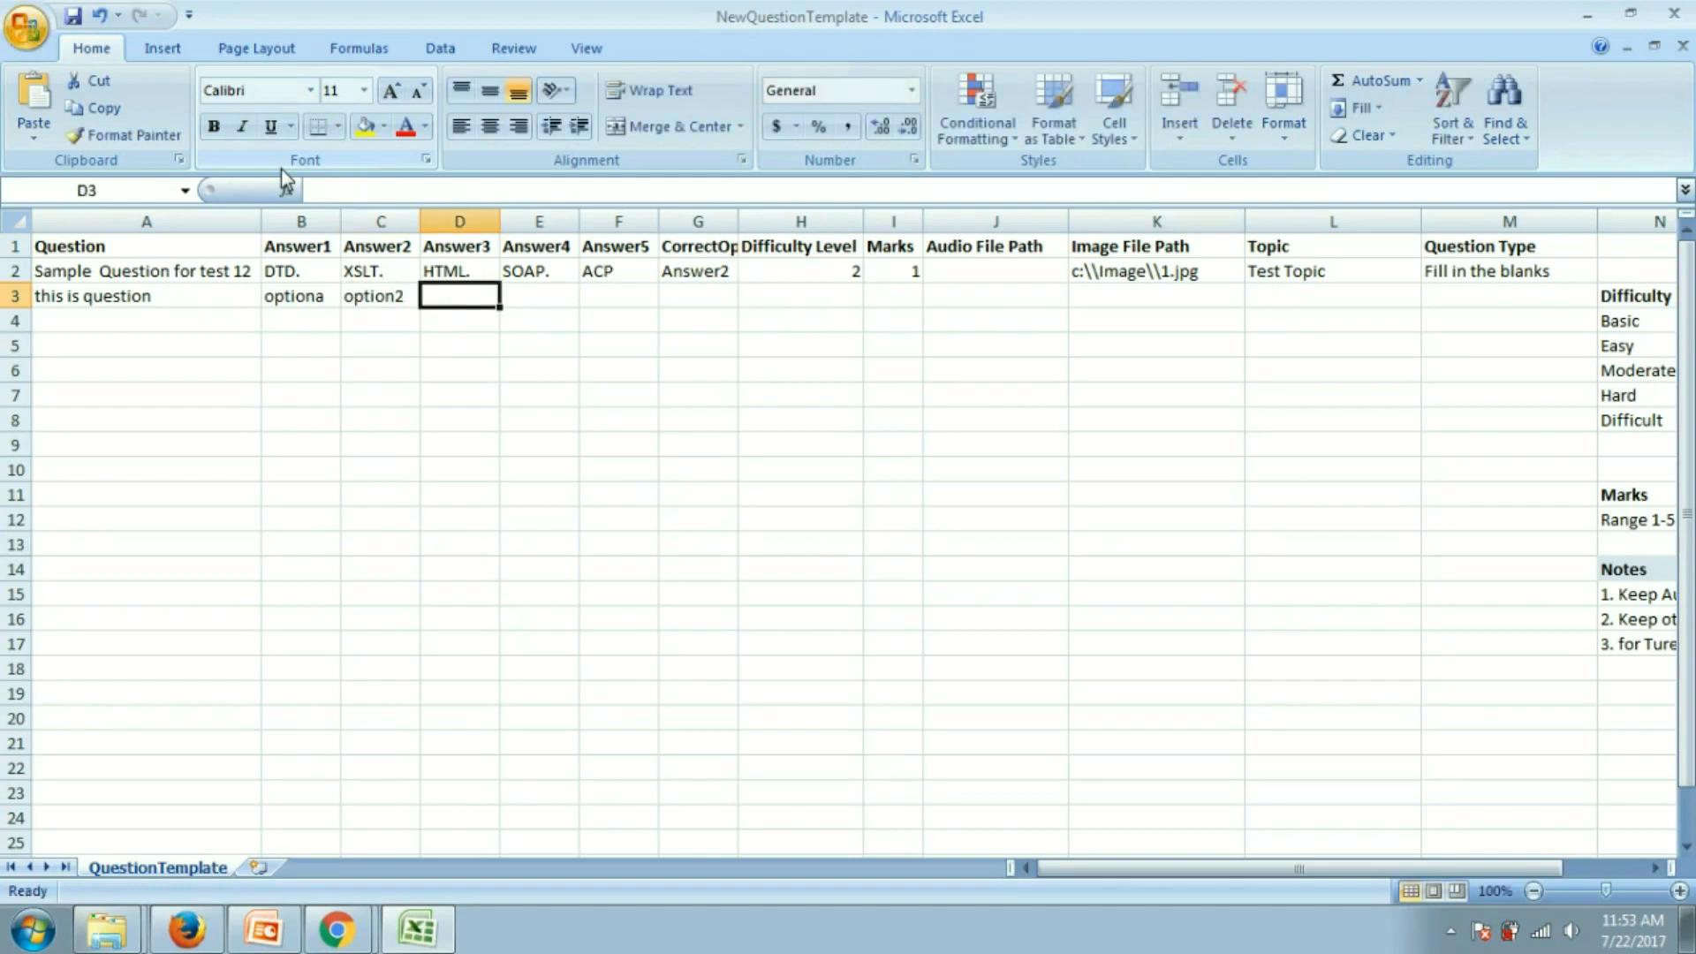
pyautogui.write('option3')
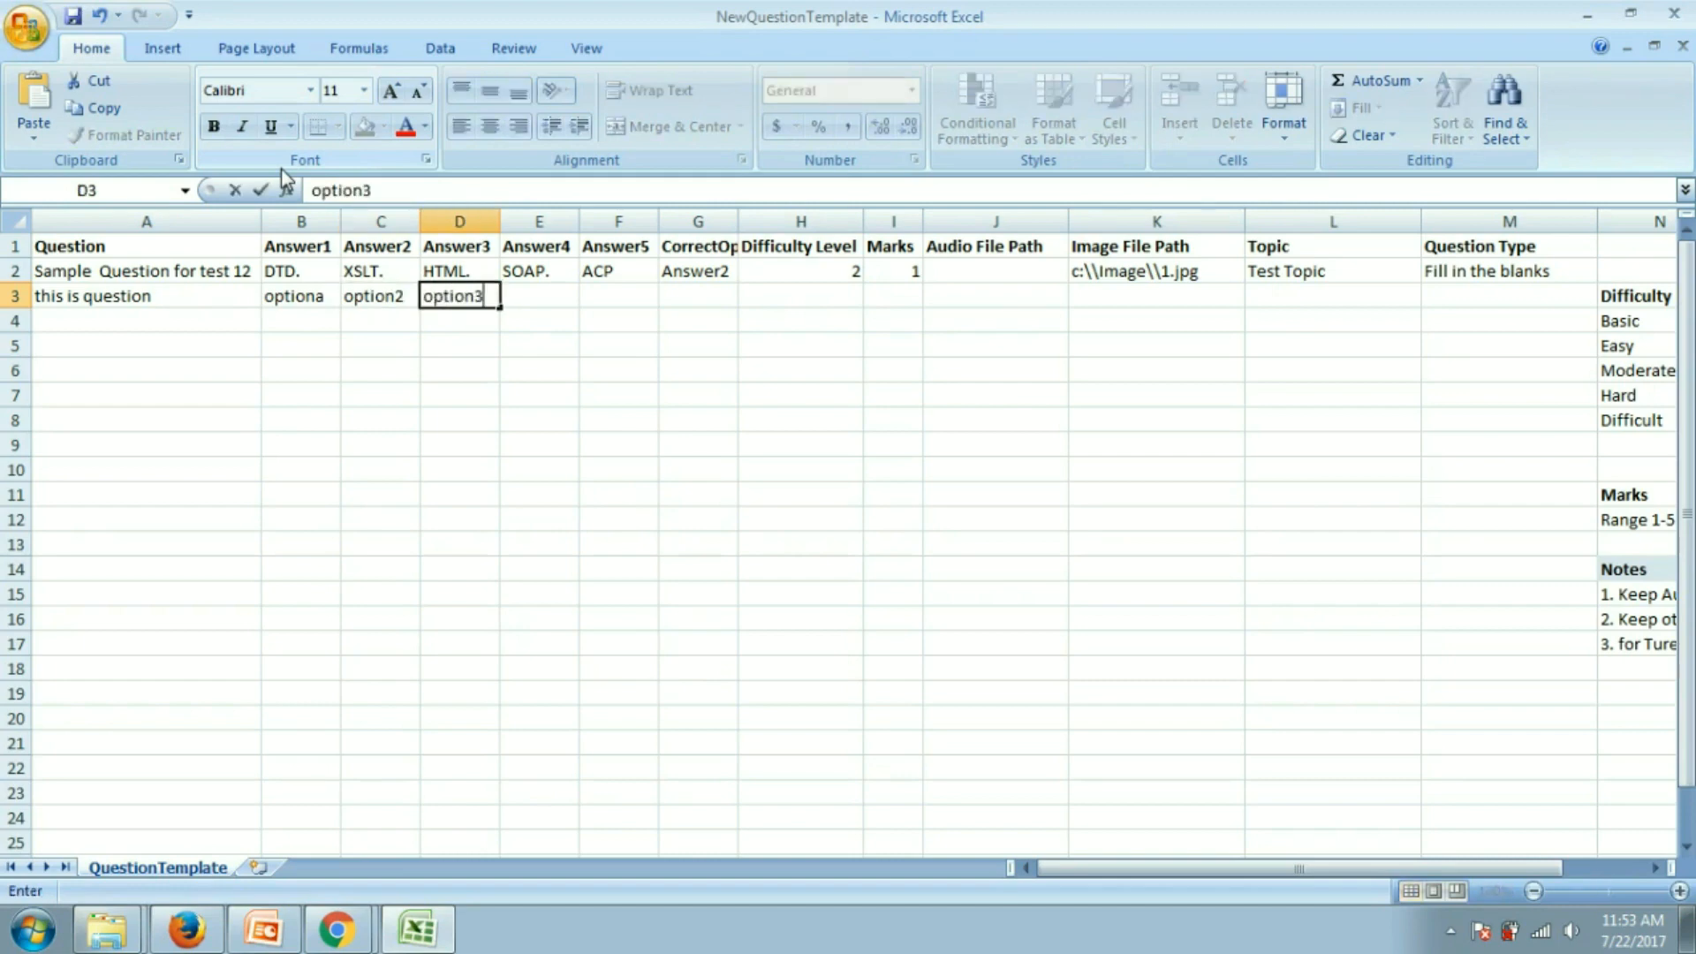
pyautogui.press('Tab')
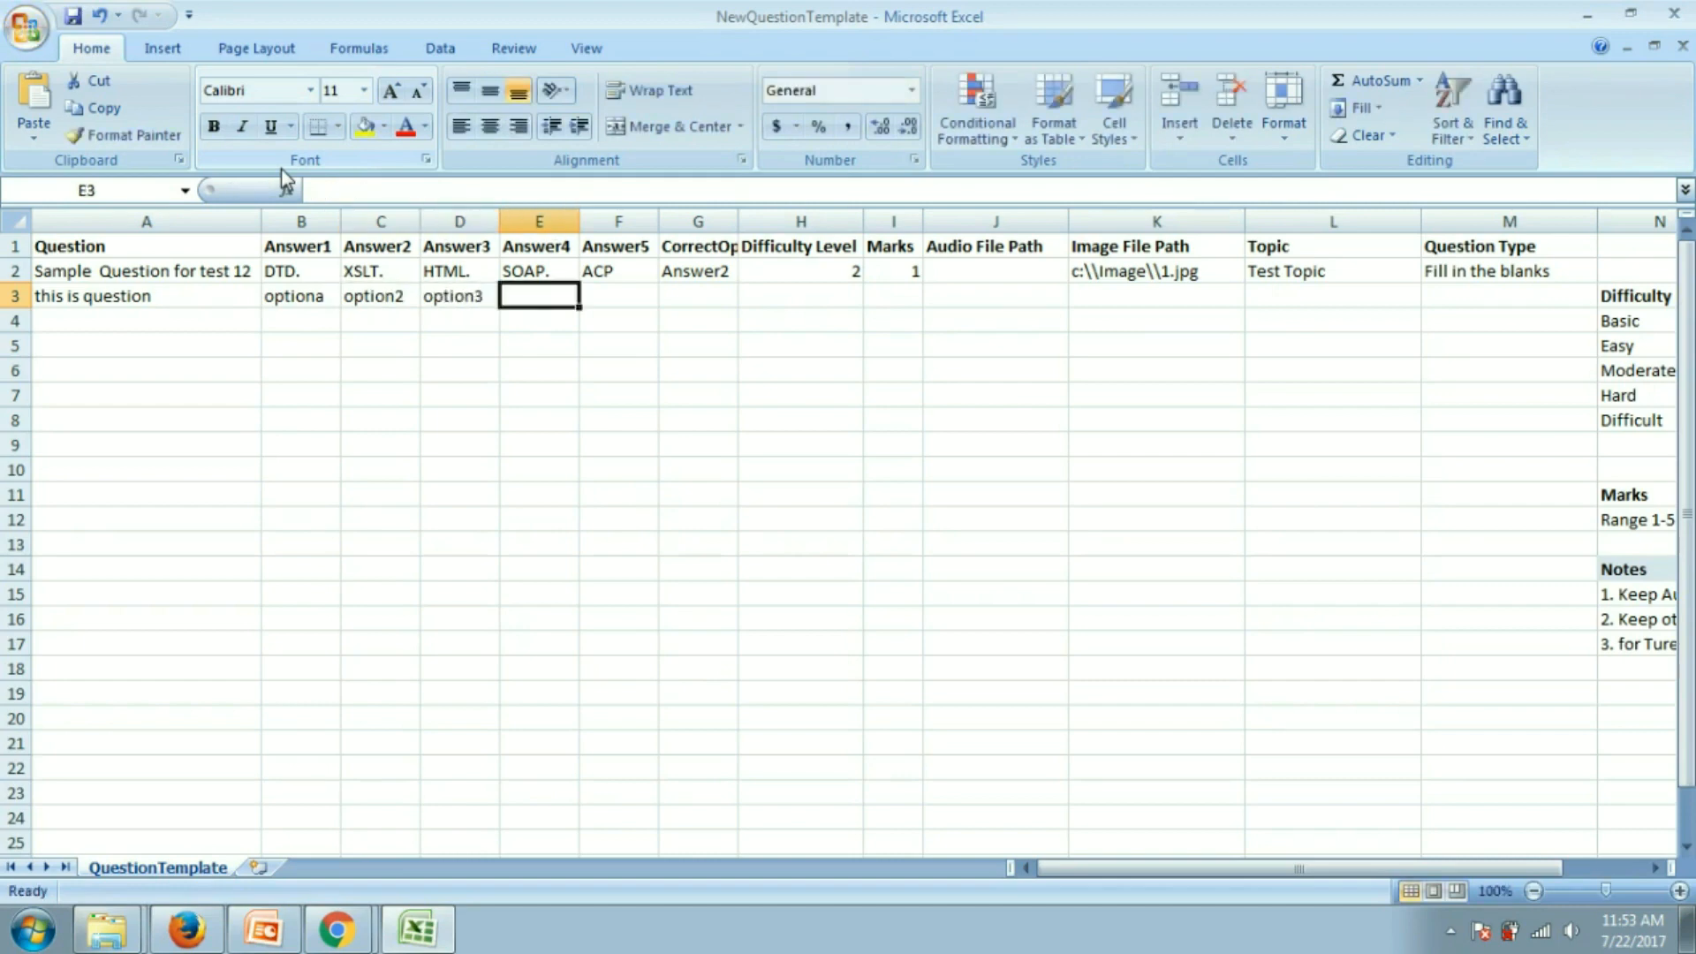
pyautogui.write('optio')
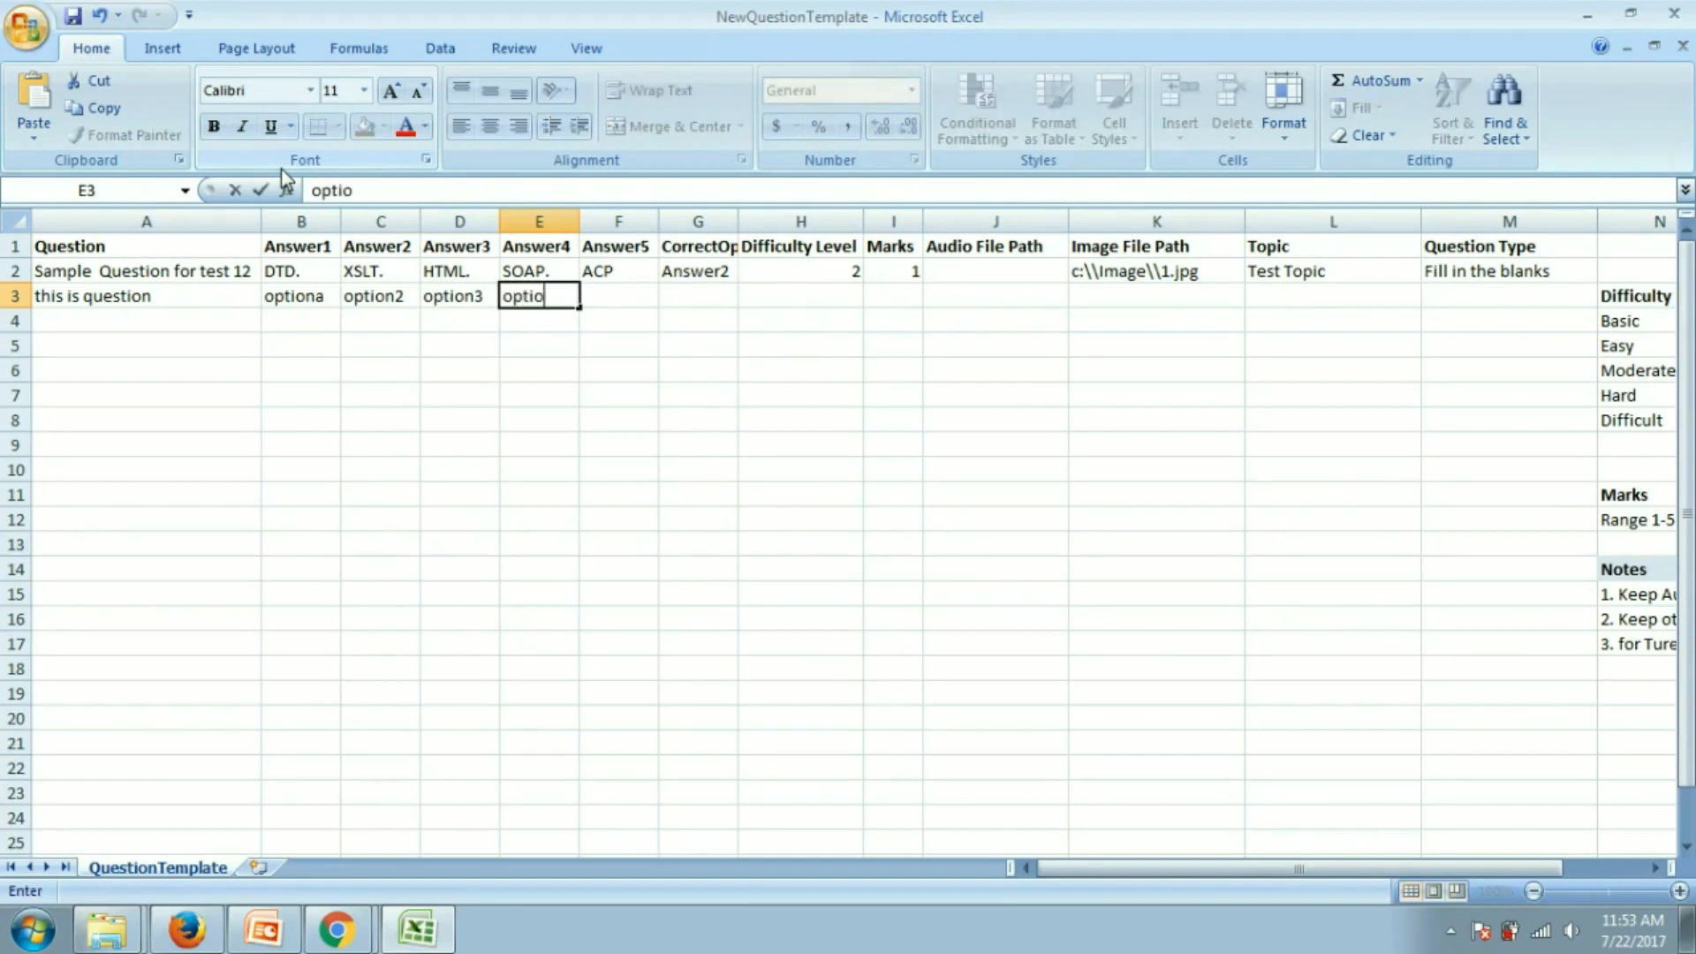
pyautogui.write('n4')
pyautogui.press('Tab')
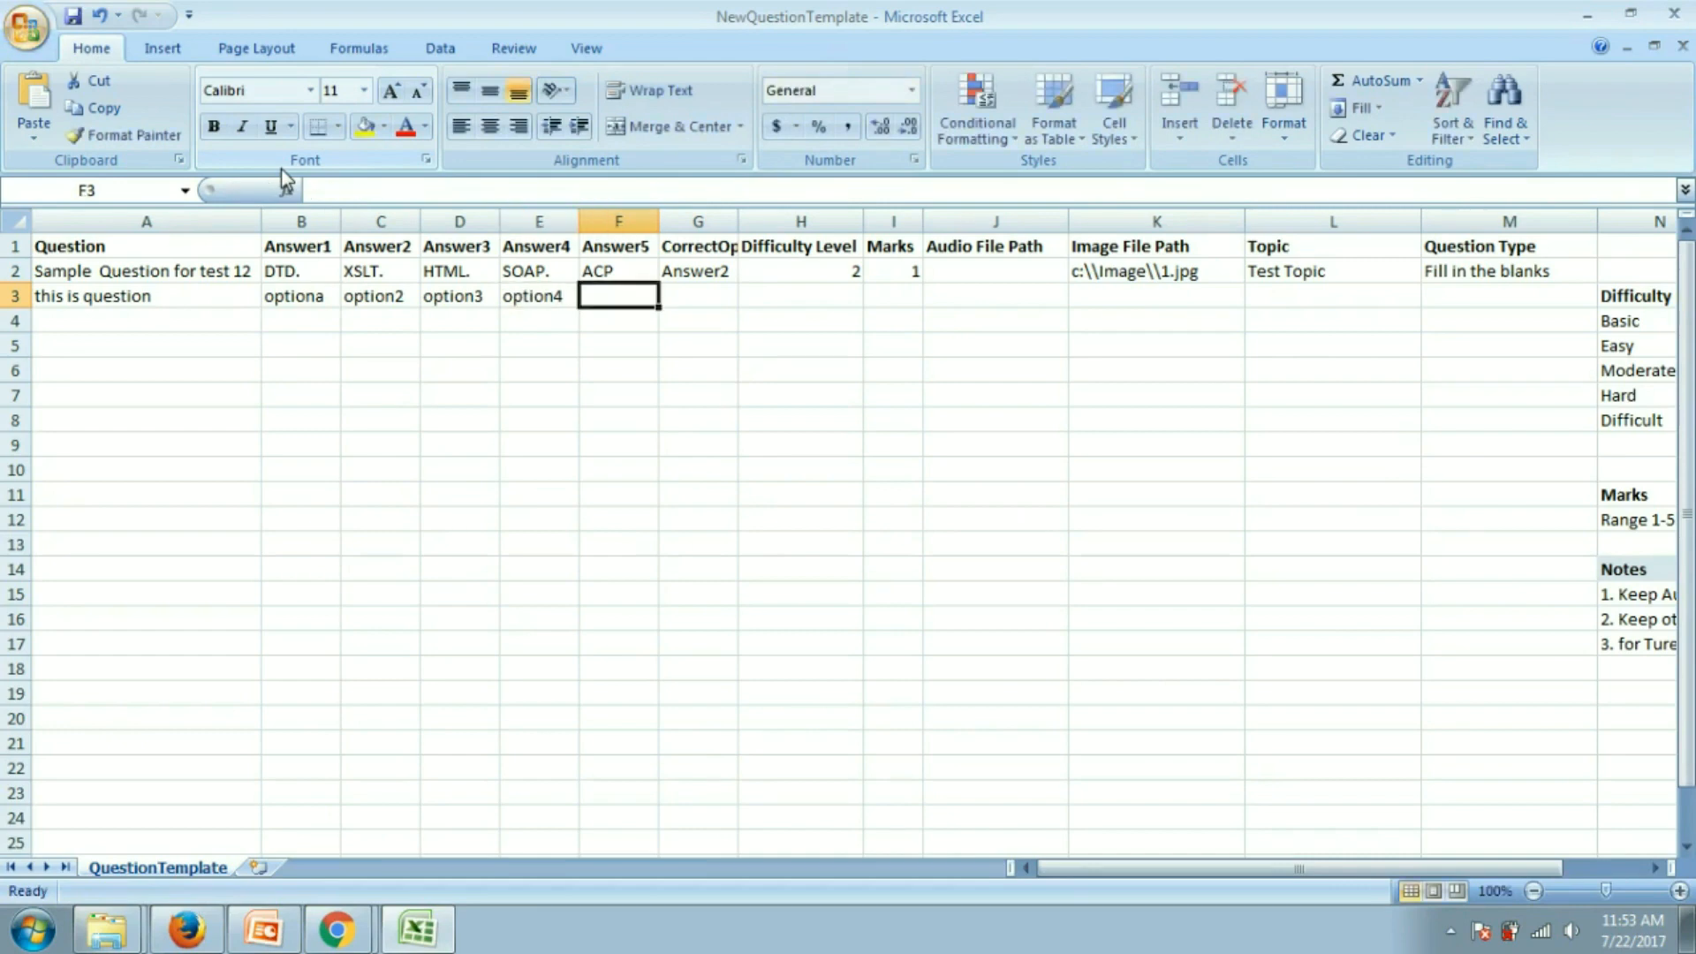
pyautogui.write('option5')
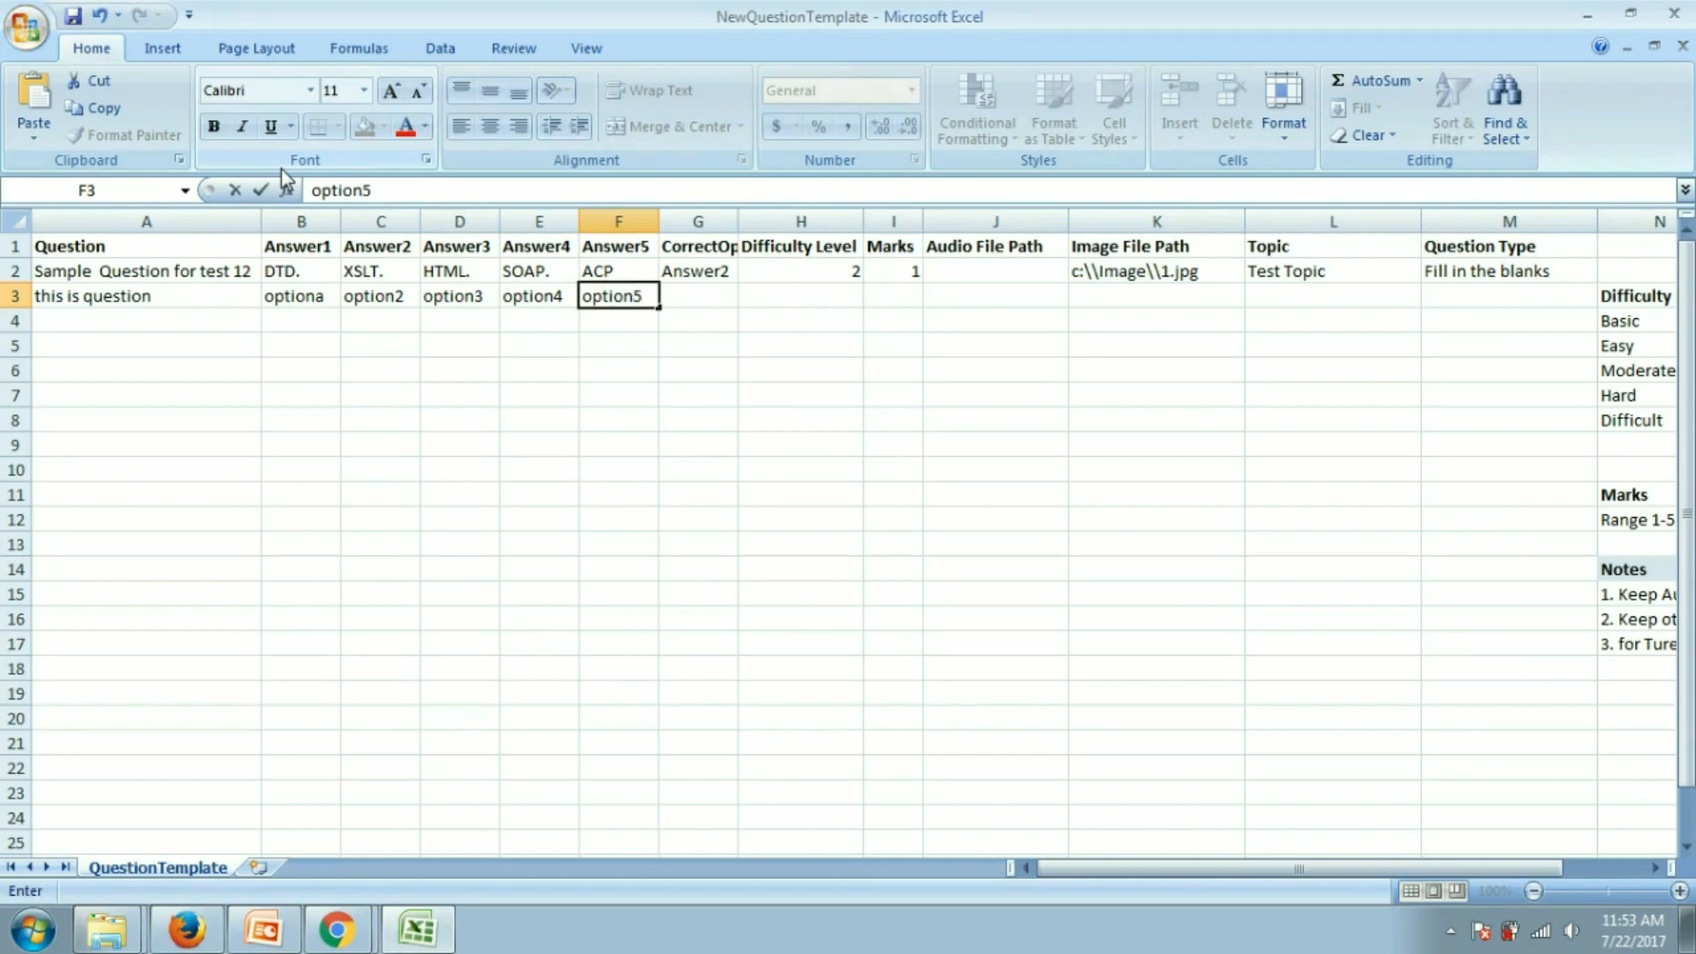
pyautogui.press('Tab')
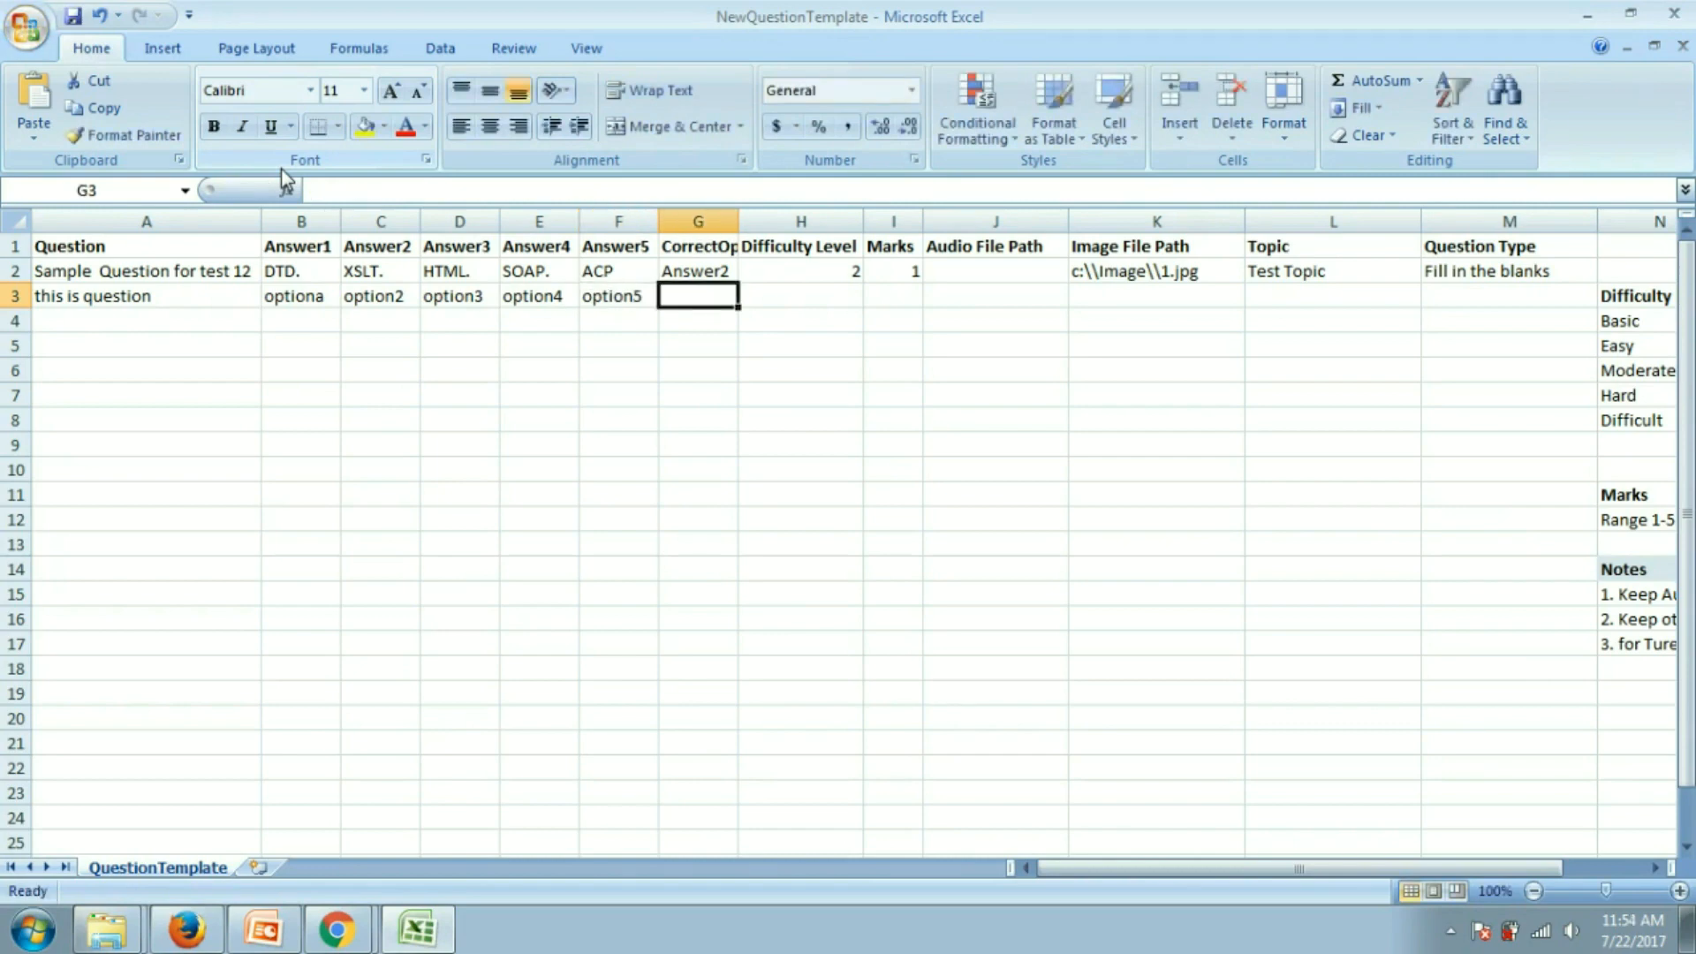
# Step: Enter Answer2 as the correct option in row 3 and slightly widen column G
pyautogui.write('Anse')
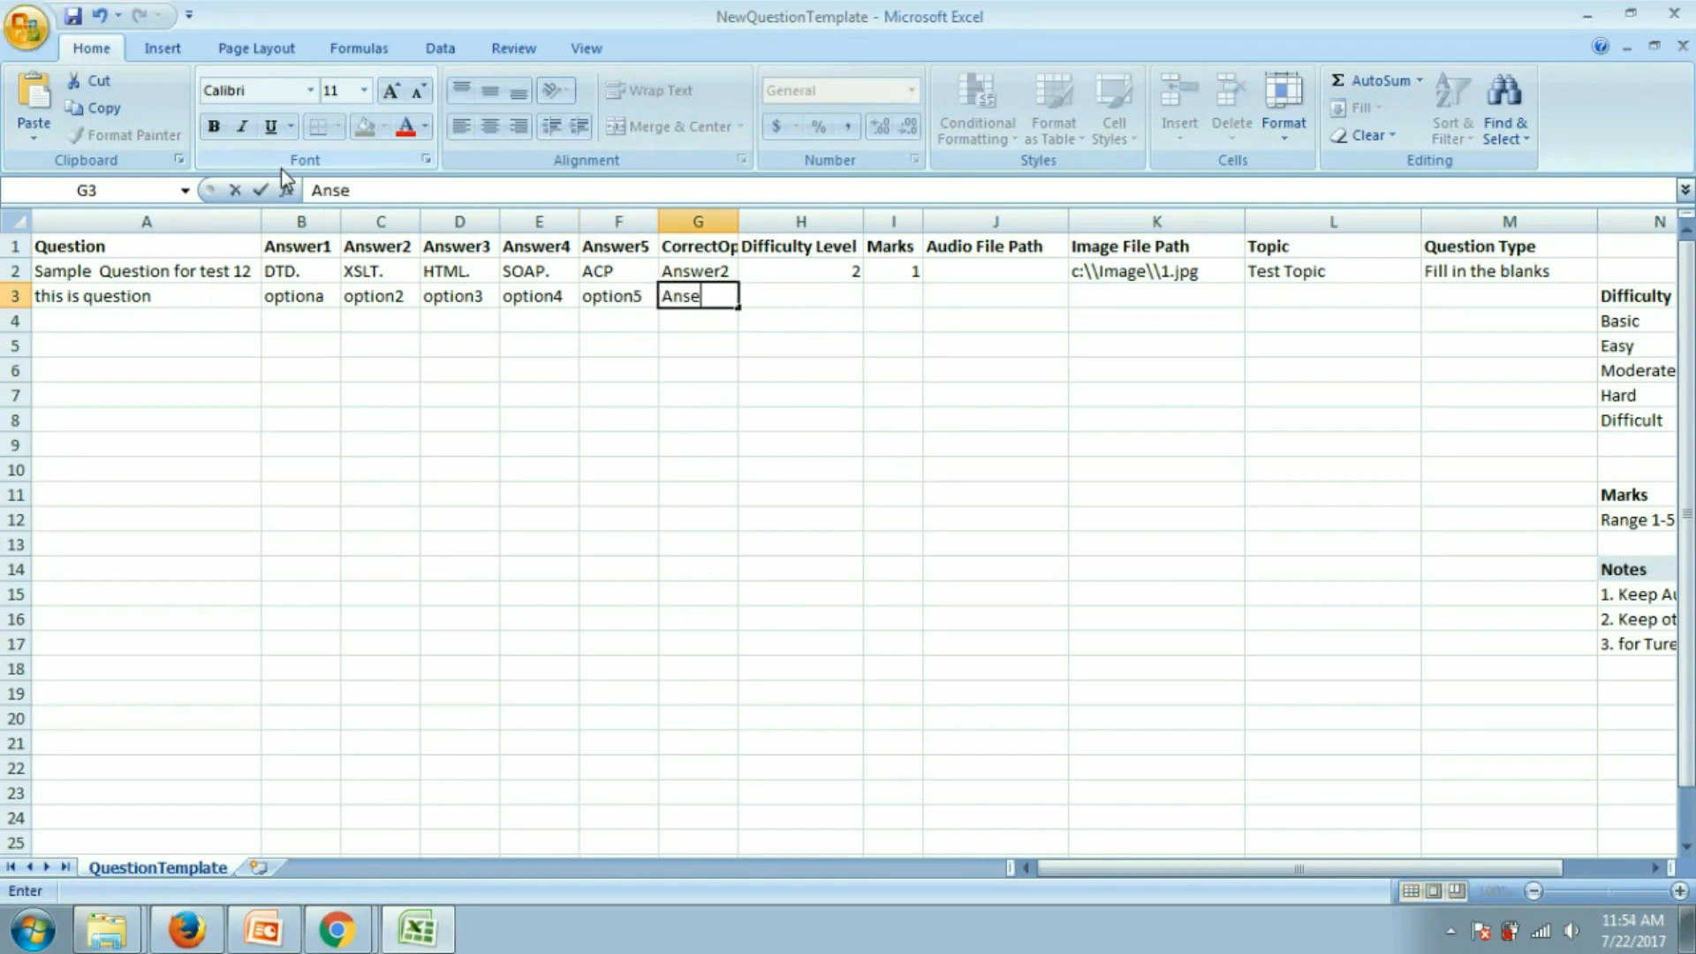
pyautogui.write('w')
pyautogui.press('BackSpace')
pyautogui.press('BackSpace')
pyautogui.press('BackSpace')
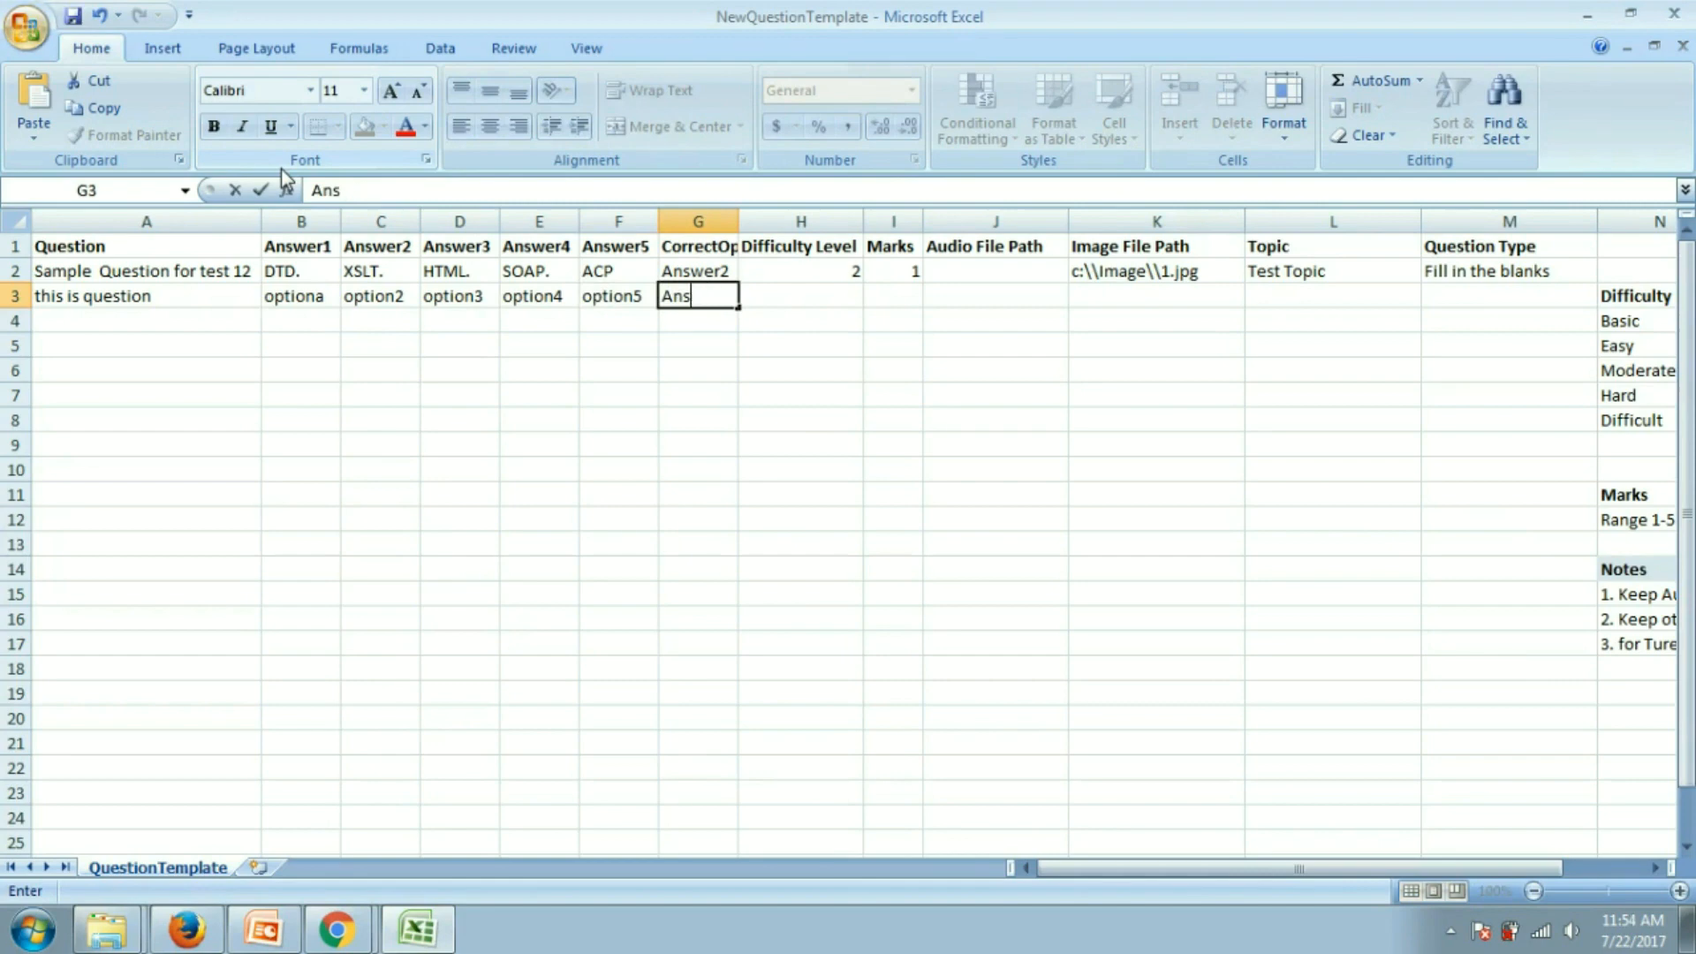
pyautogui.write('wer2')
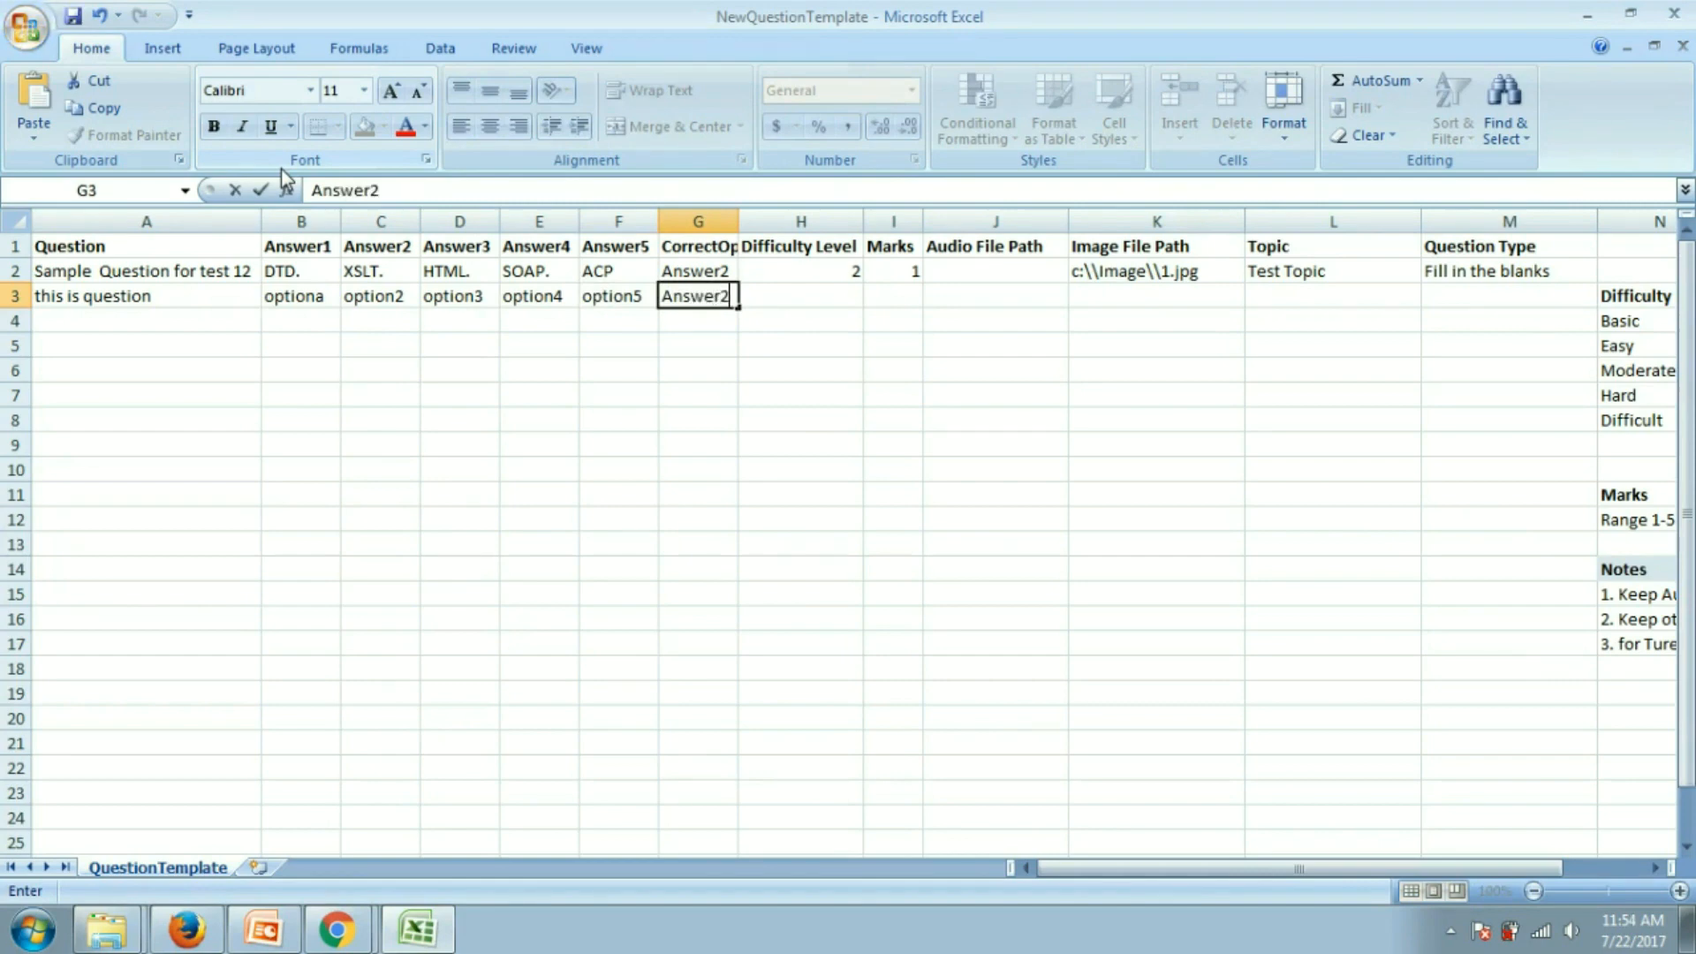
pyautogui.press('Tab')
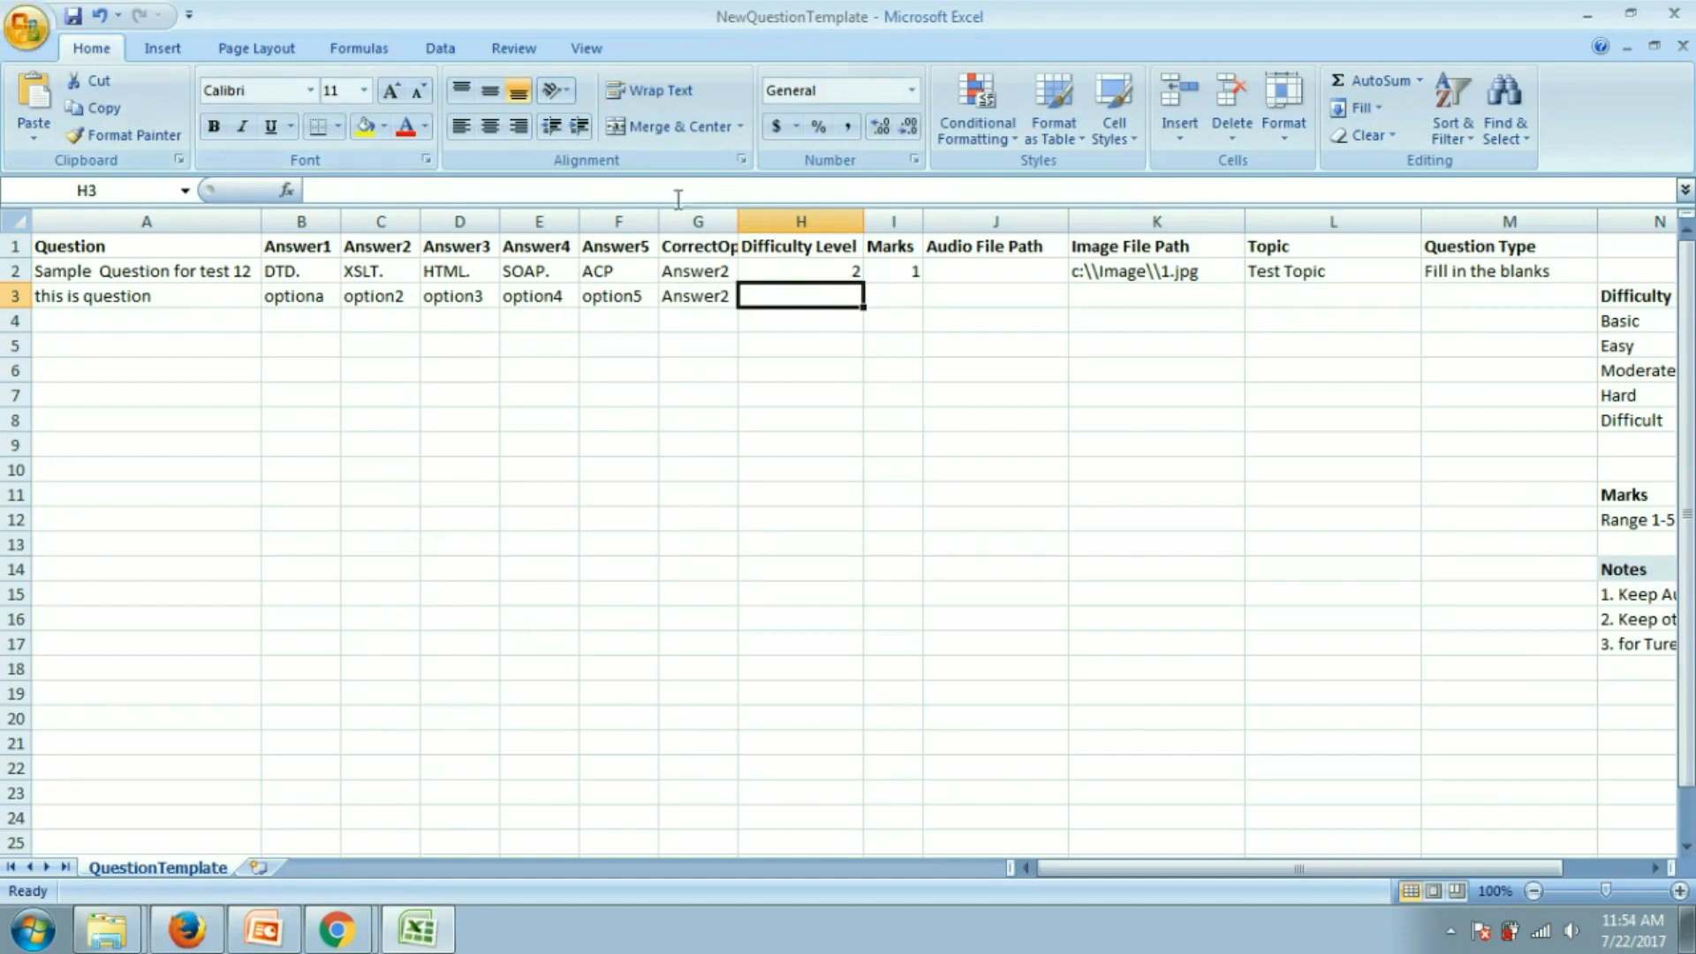
pyautogui.moveTo(736, 228); pyautogui.dragTo(755, 228)
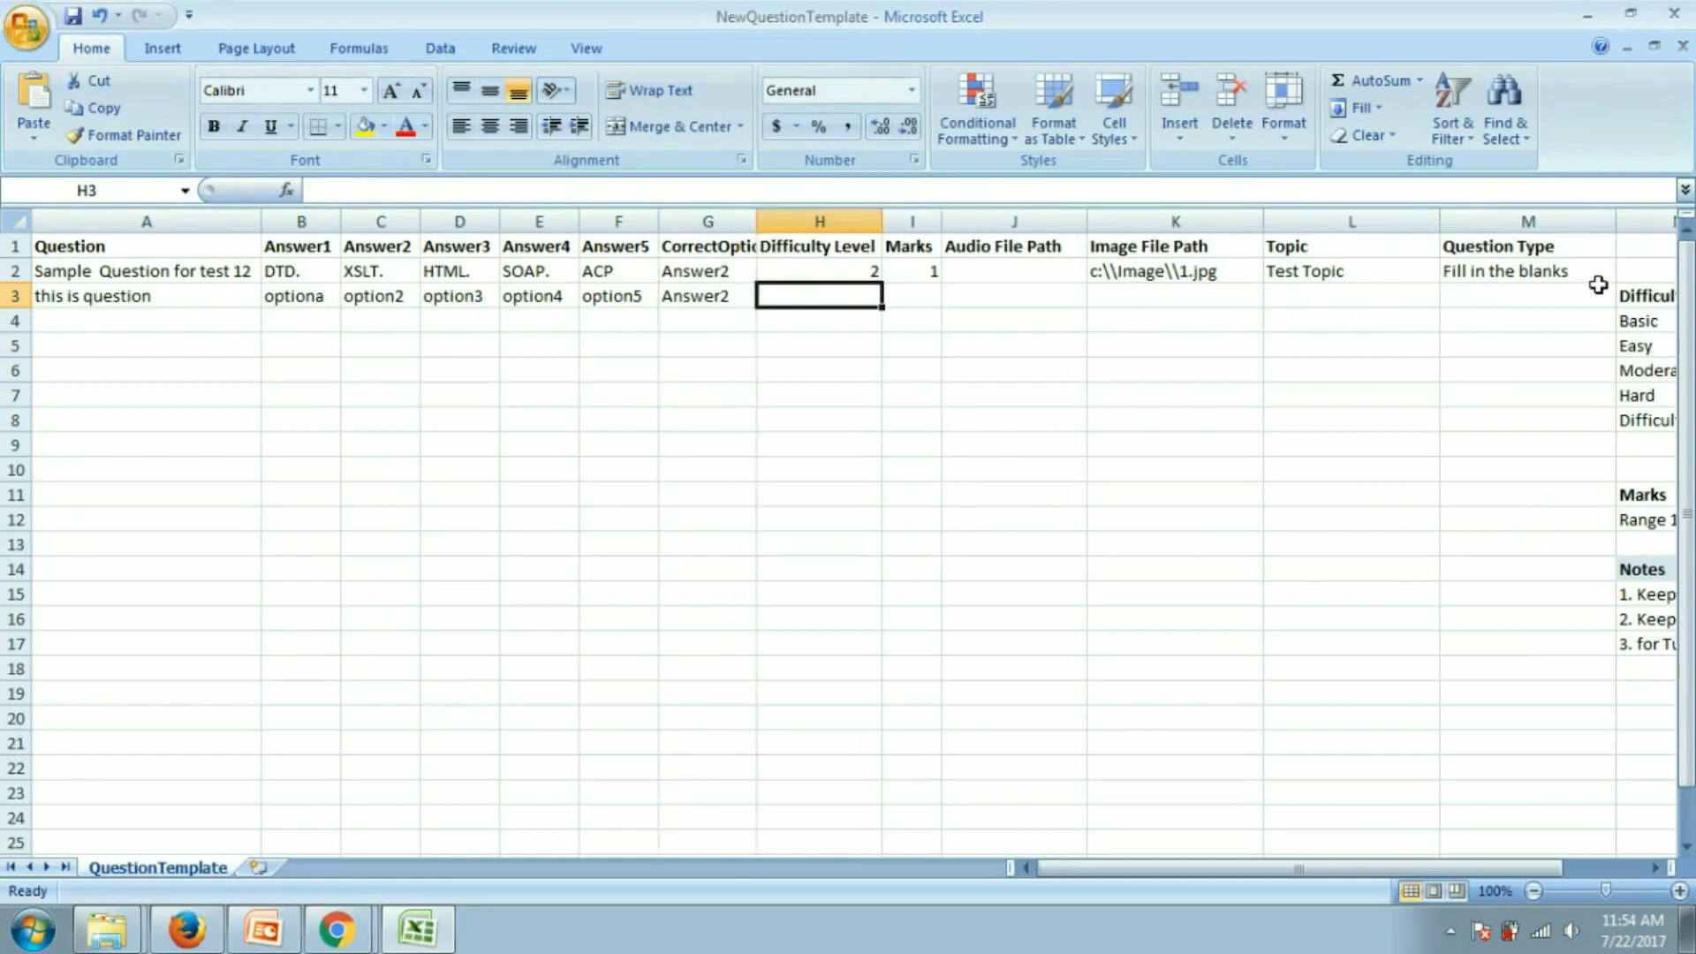
# Step: Examine the reference table that lists the difficulty levels and their numeric values
pyautogui.click(1650, 322)
pyautogui.press('Right')
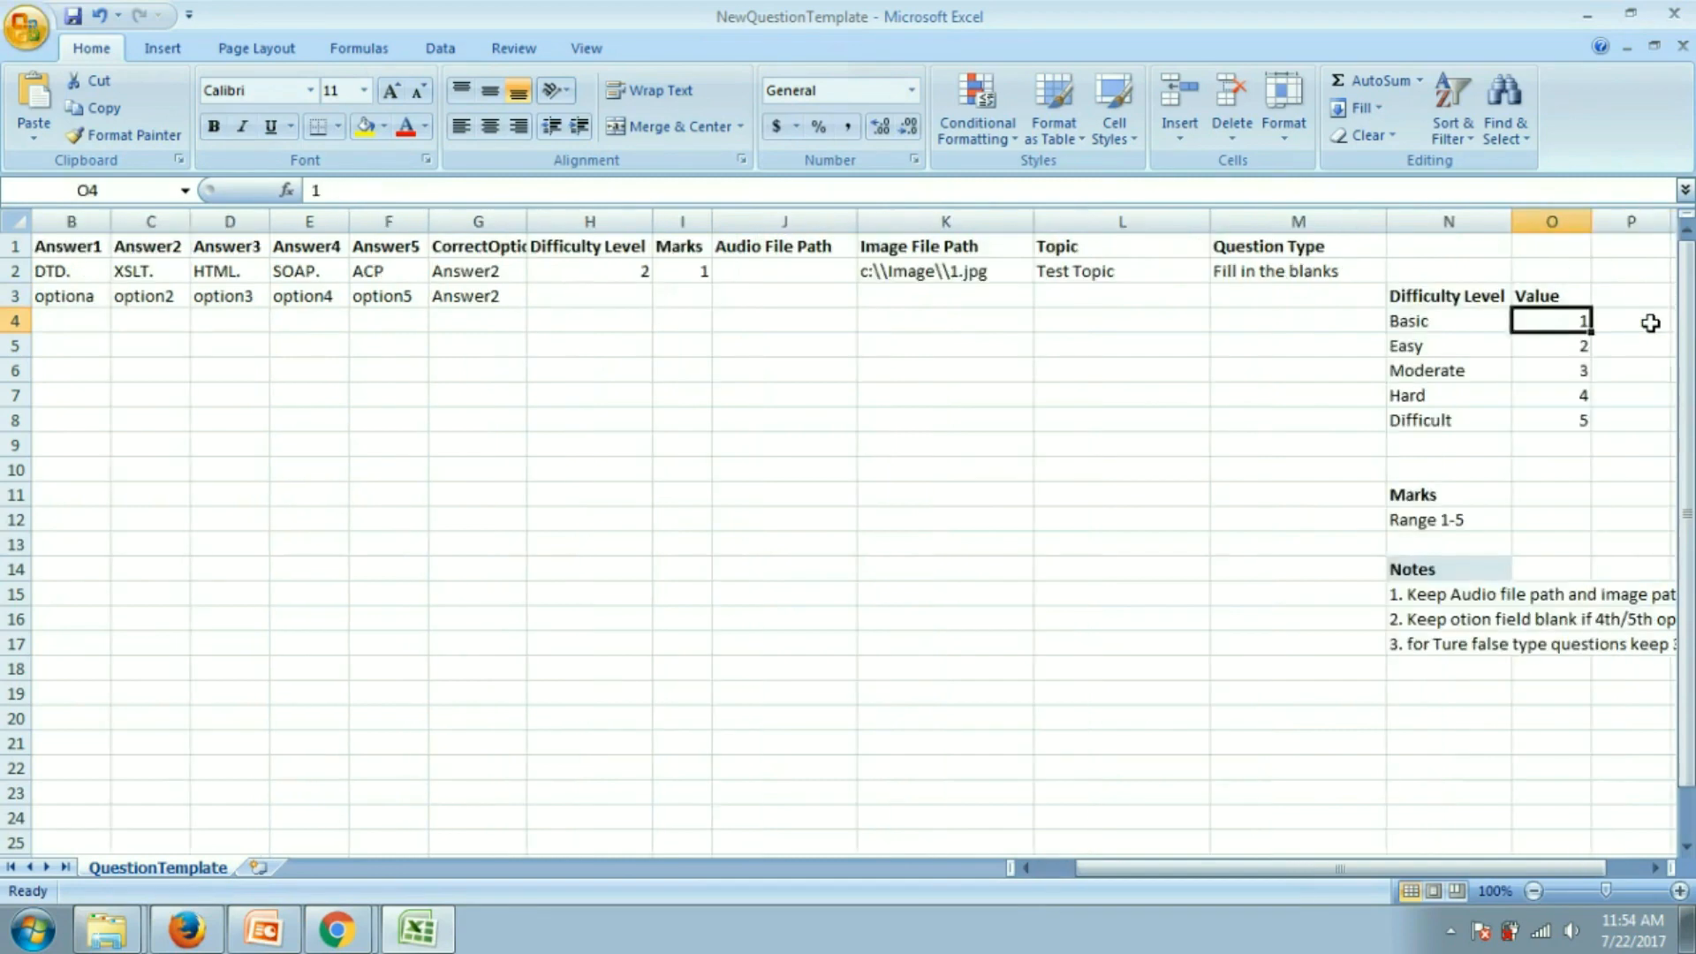
pyautogui.press('Left')
pyautogui.hotkey('shift', 'Down')
pyautogui.hotkey('shift', 'Down')
pyautogui.hotkey('shift', 'Down')
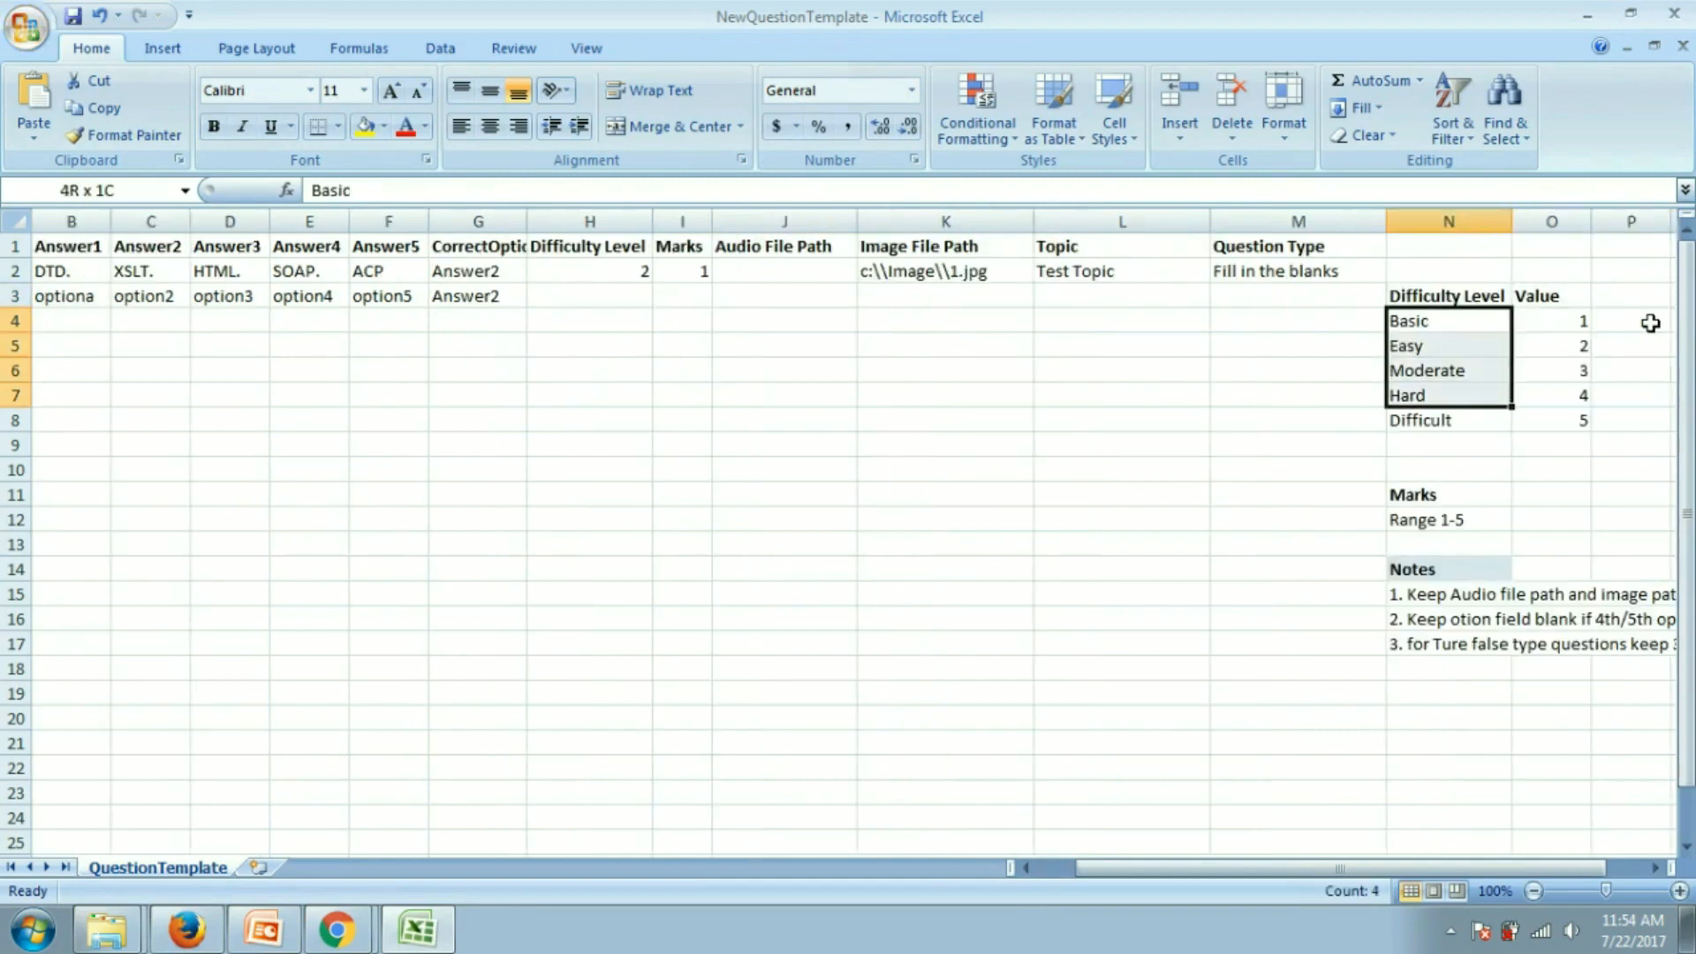
pyautogui.hotkey('shift', 'Right')
pyautogui.hotkey('shift', 'Down')
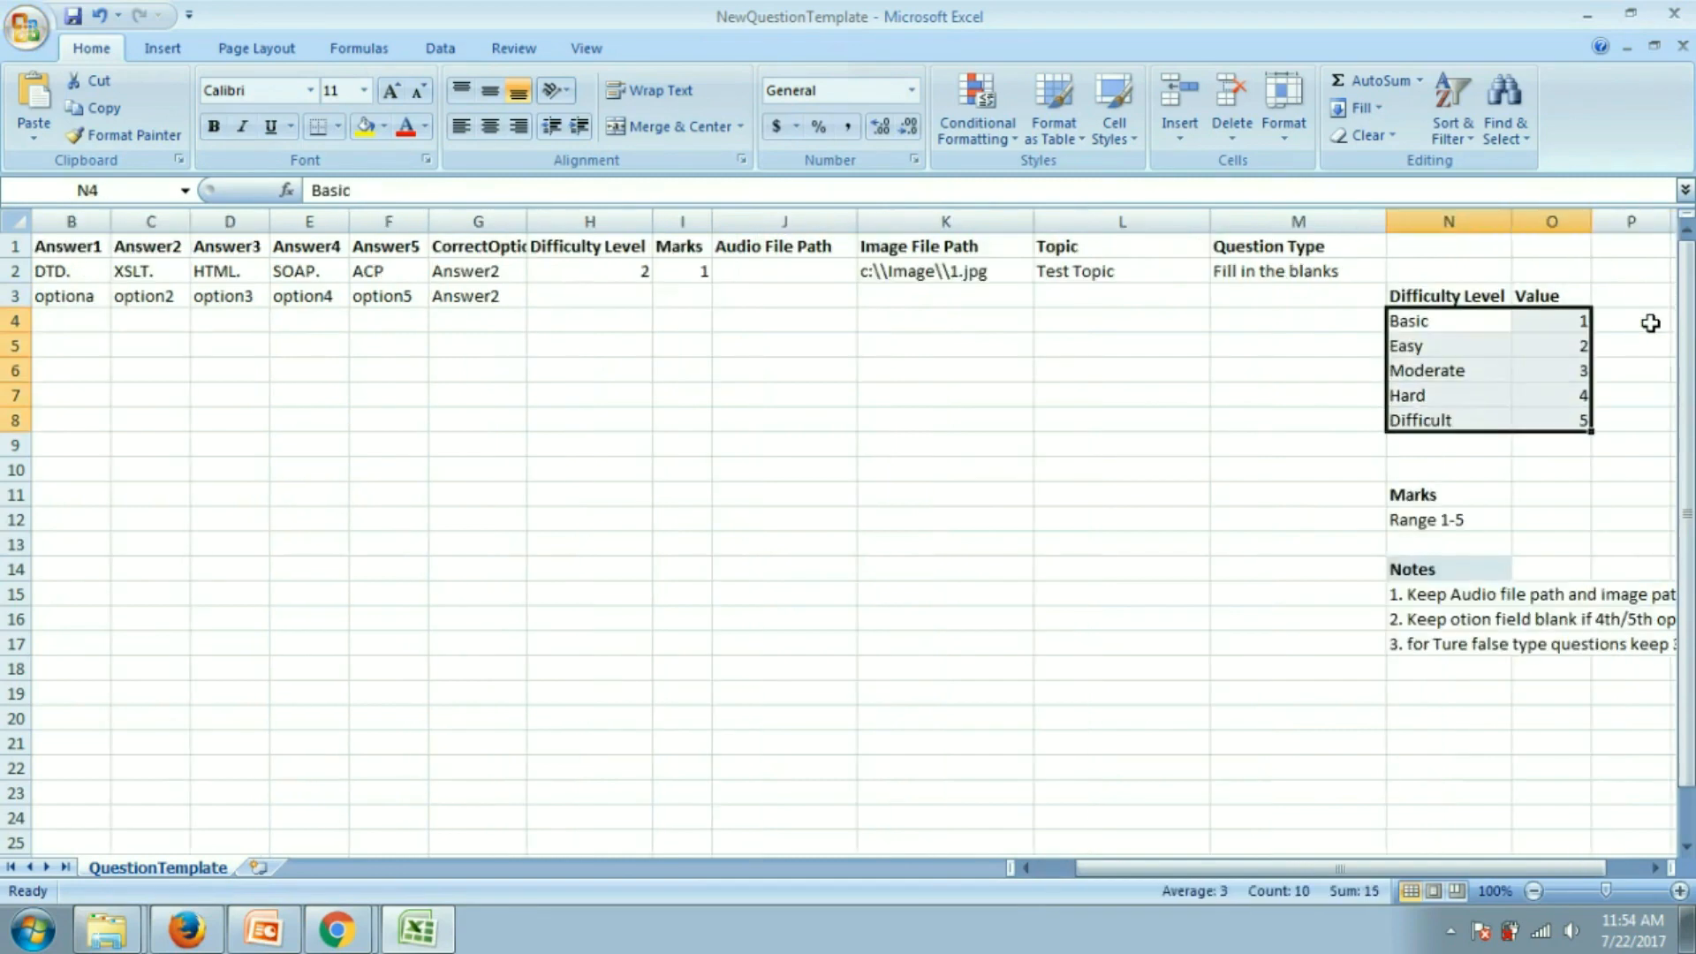
# Step: Set the difficulty level to 3 and the marks to 1 for the question in row 3
pyautogui.click(636, 303)
pyautogui.write('3')
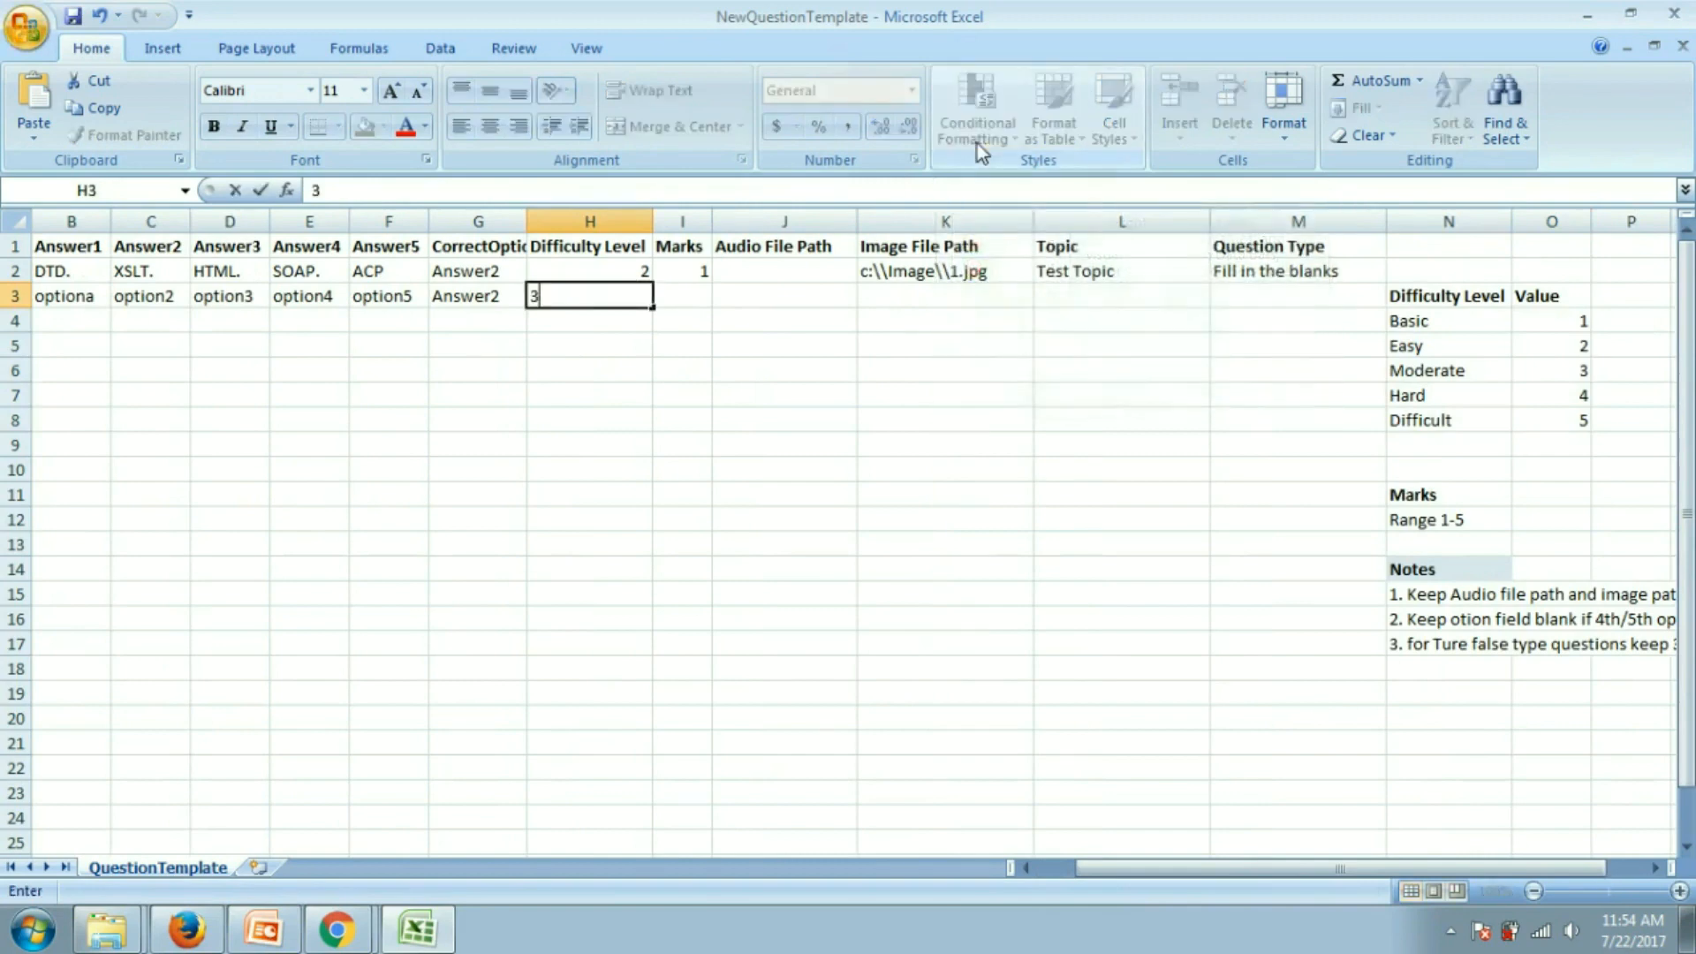
pyautogui.press('Tab')
pyautogui.write('1')
pyautogui.press('Tab')
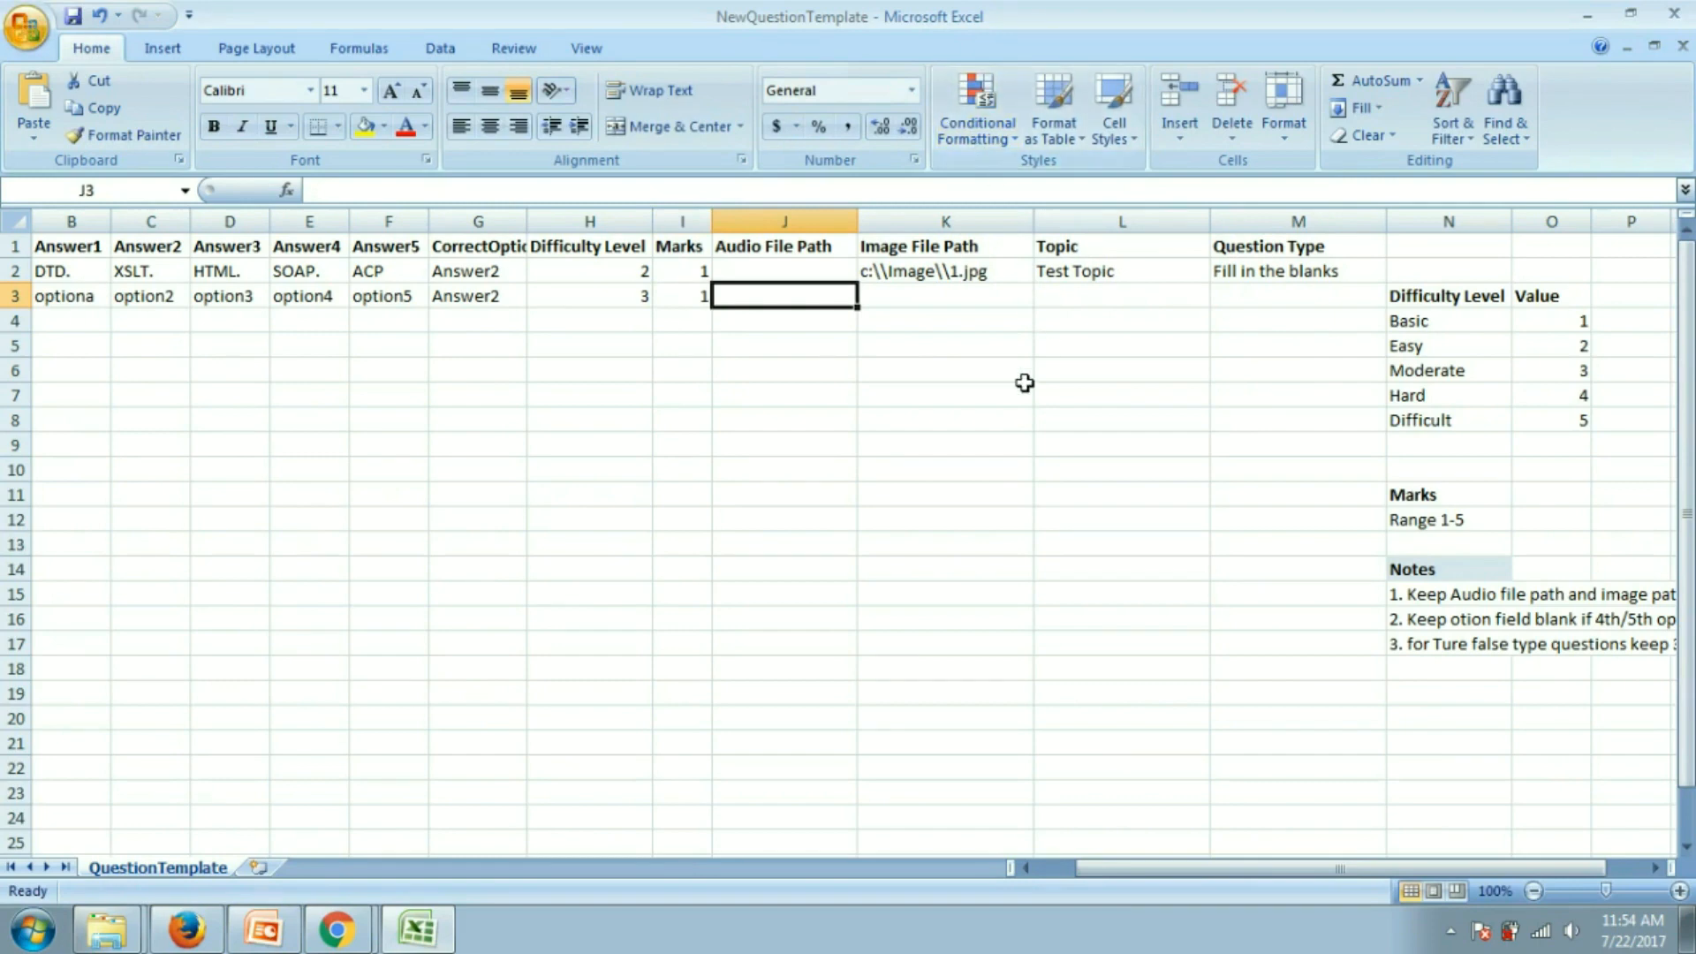
# Step: Enter Synosym as the topic and MCQ as the question type in row 3
pyautogui.click(1080, 298)
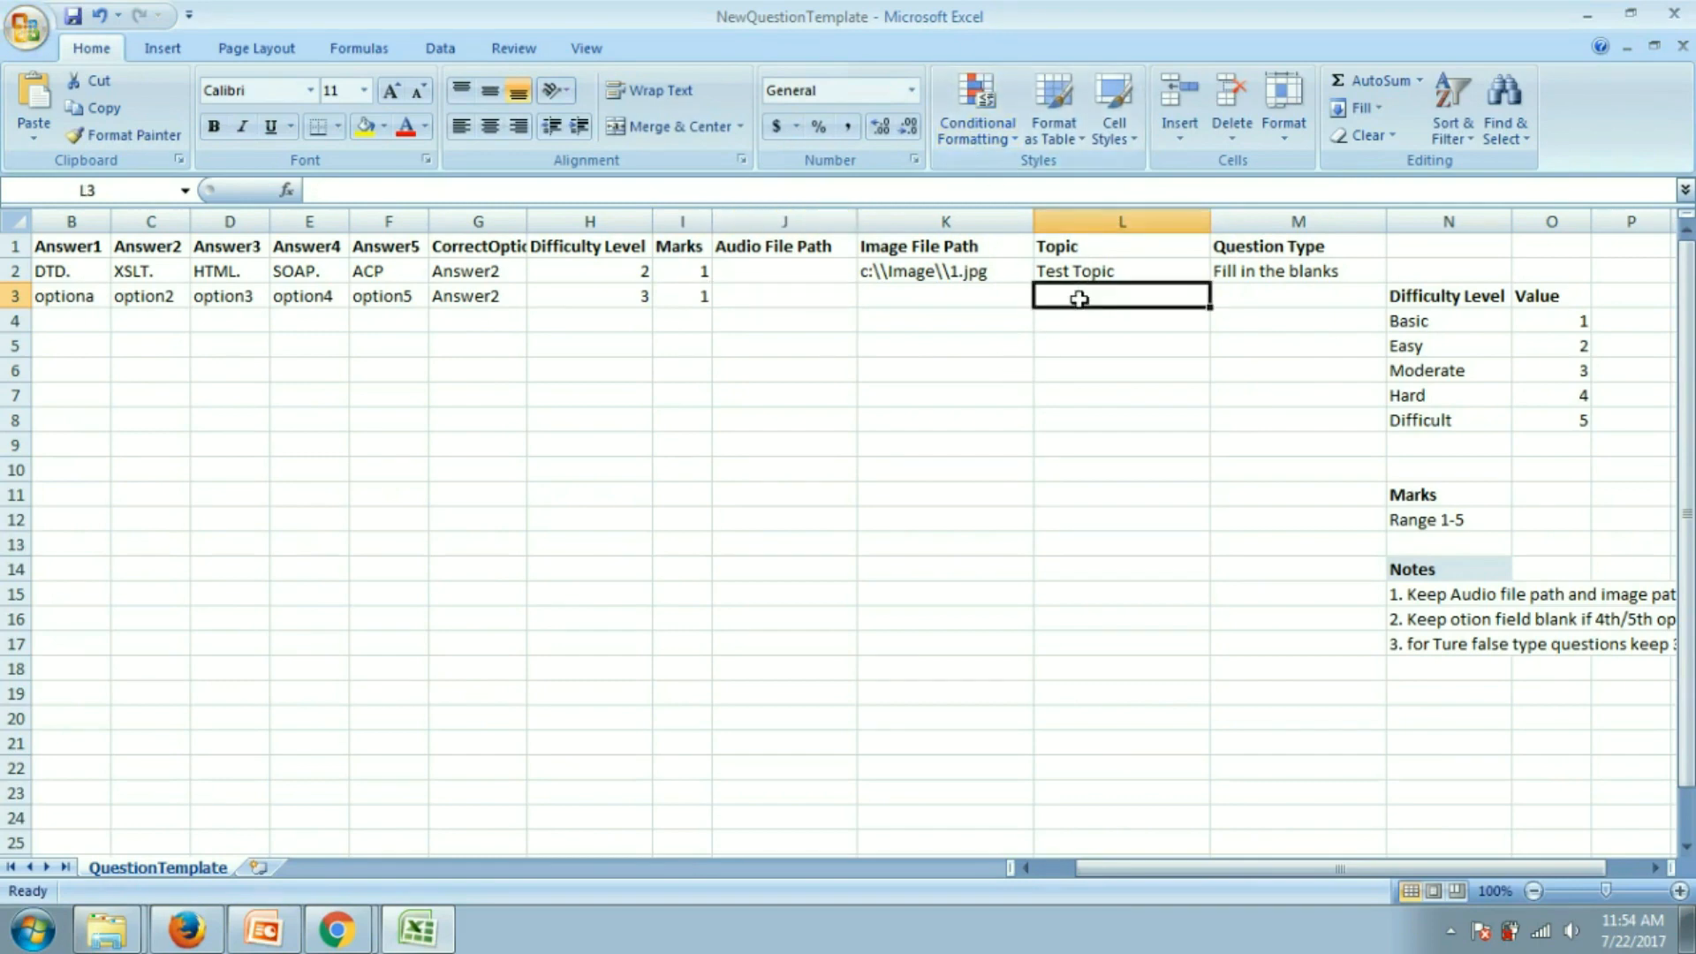
pyautogui.write('Syno')
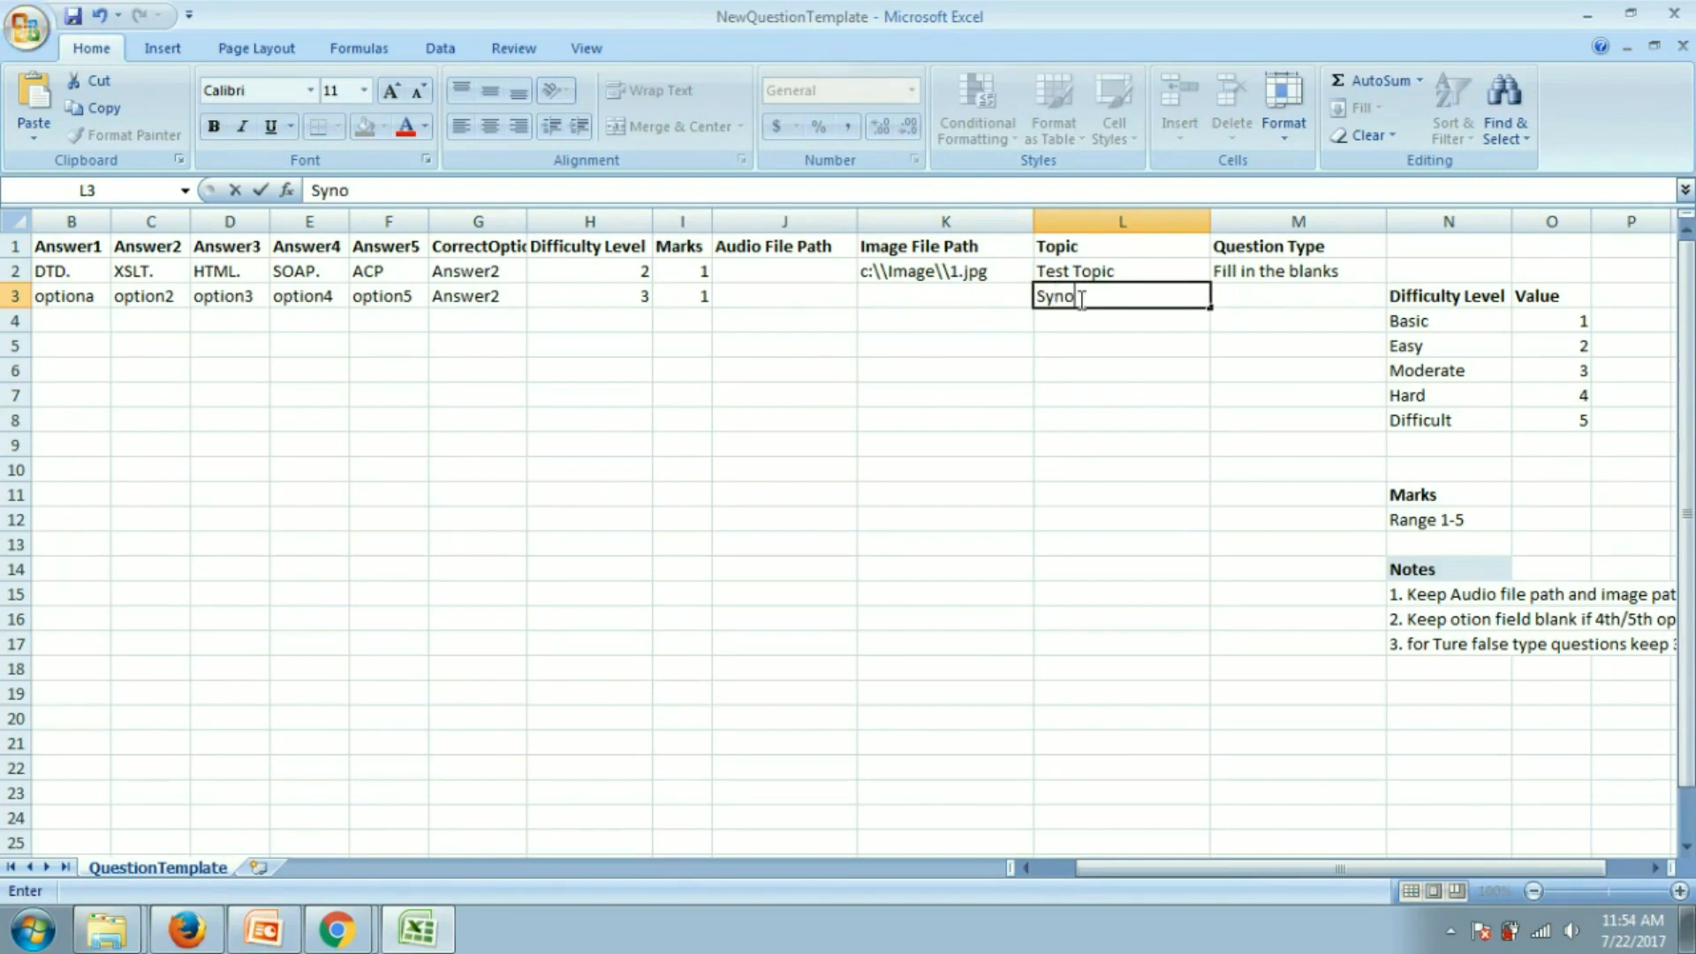
pyautogui.write('sym')
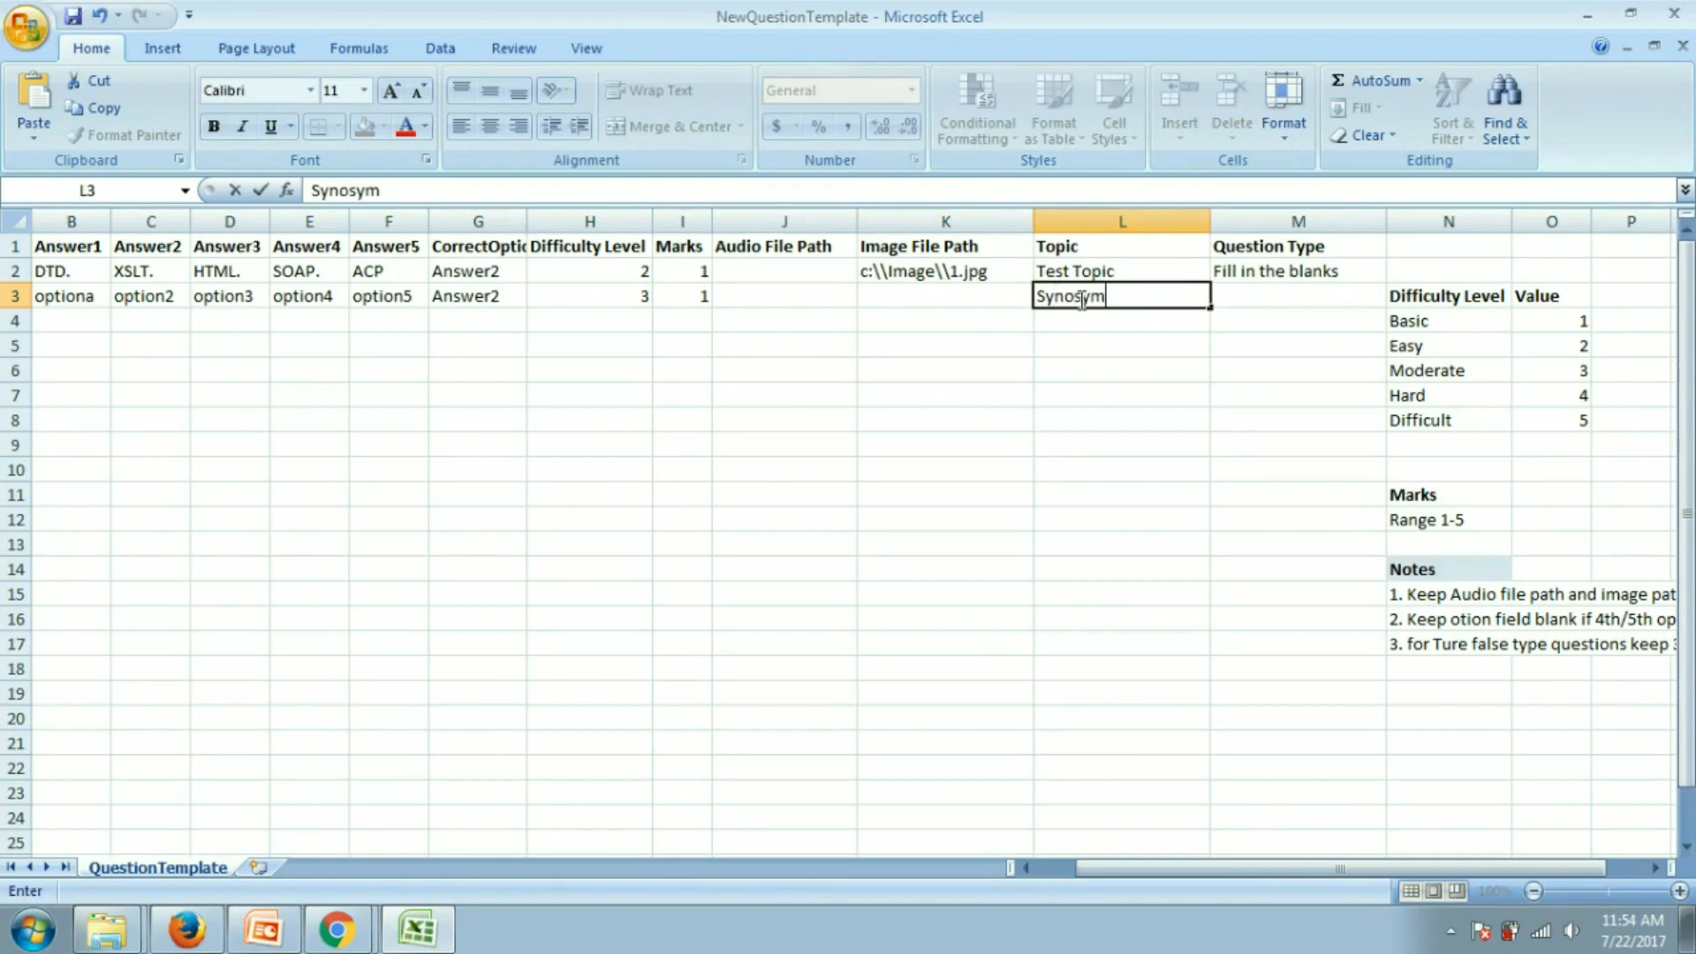
pyautogui.press('Tab')
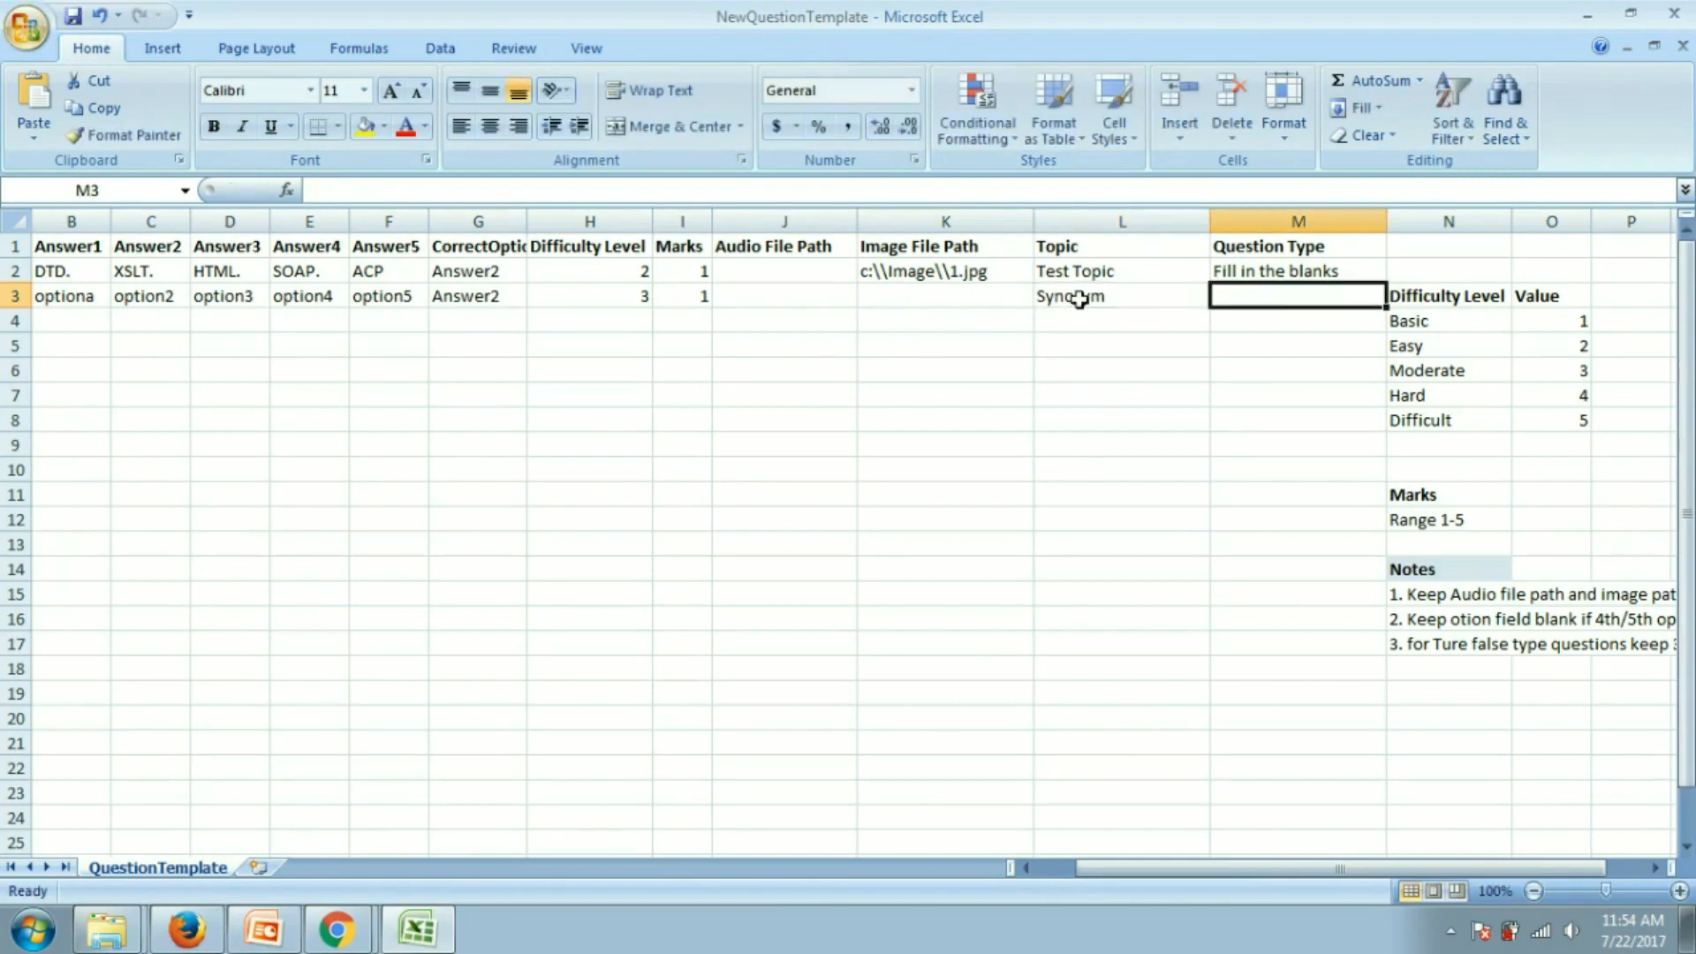
pyautogui.write('MCQ')
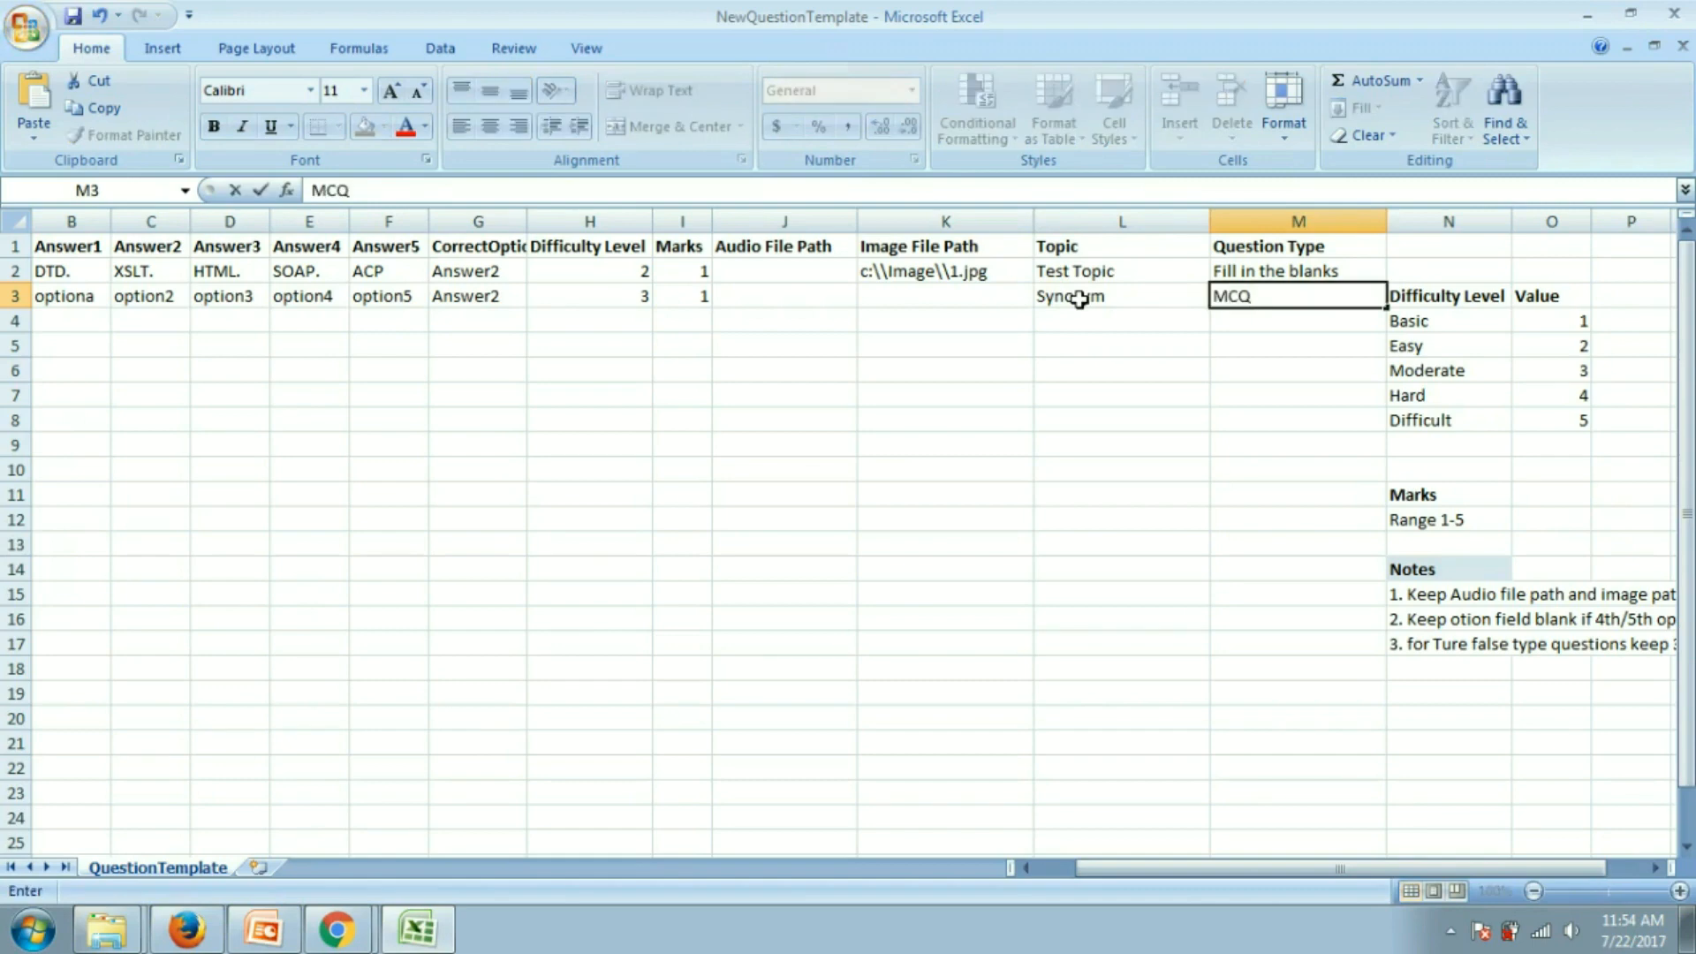
pyautogui.press('Return')
# Step: Review the completed entries in row 3 back to its question cell
pyautogui.press('Up')
pyautogui.press('Left')
pyautogui.press('Left')
pyautogui.press('Left')
pyautogui.press('Left')
pyautogui.press('Left')
pyautogui.press('Left')
pyautogui.press('Left')
pyautogui.press('Left')
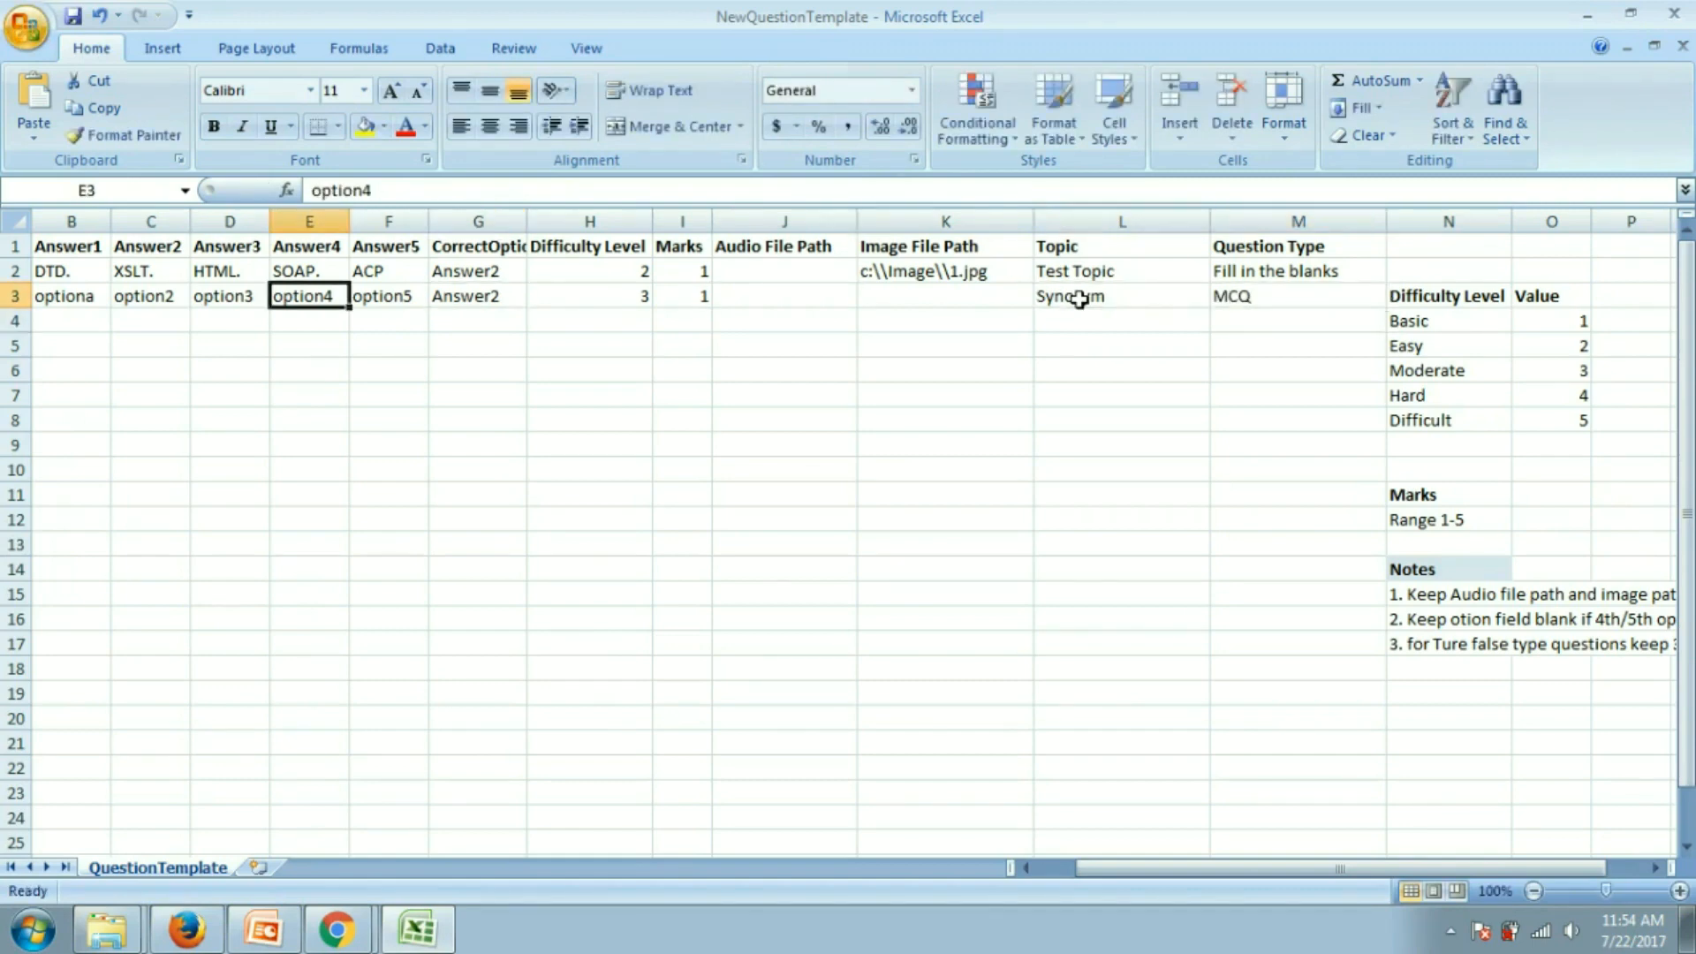
pyautogui.press('Left')
pyautogui.press('Left')
pyautogui.press('Left')
pyautogui.press('Left')
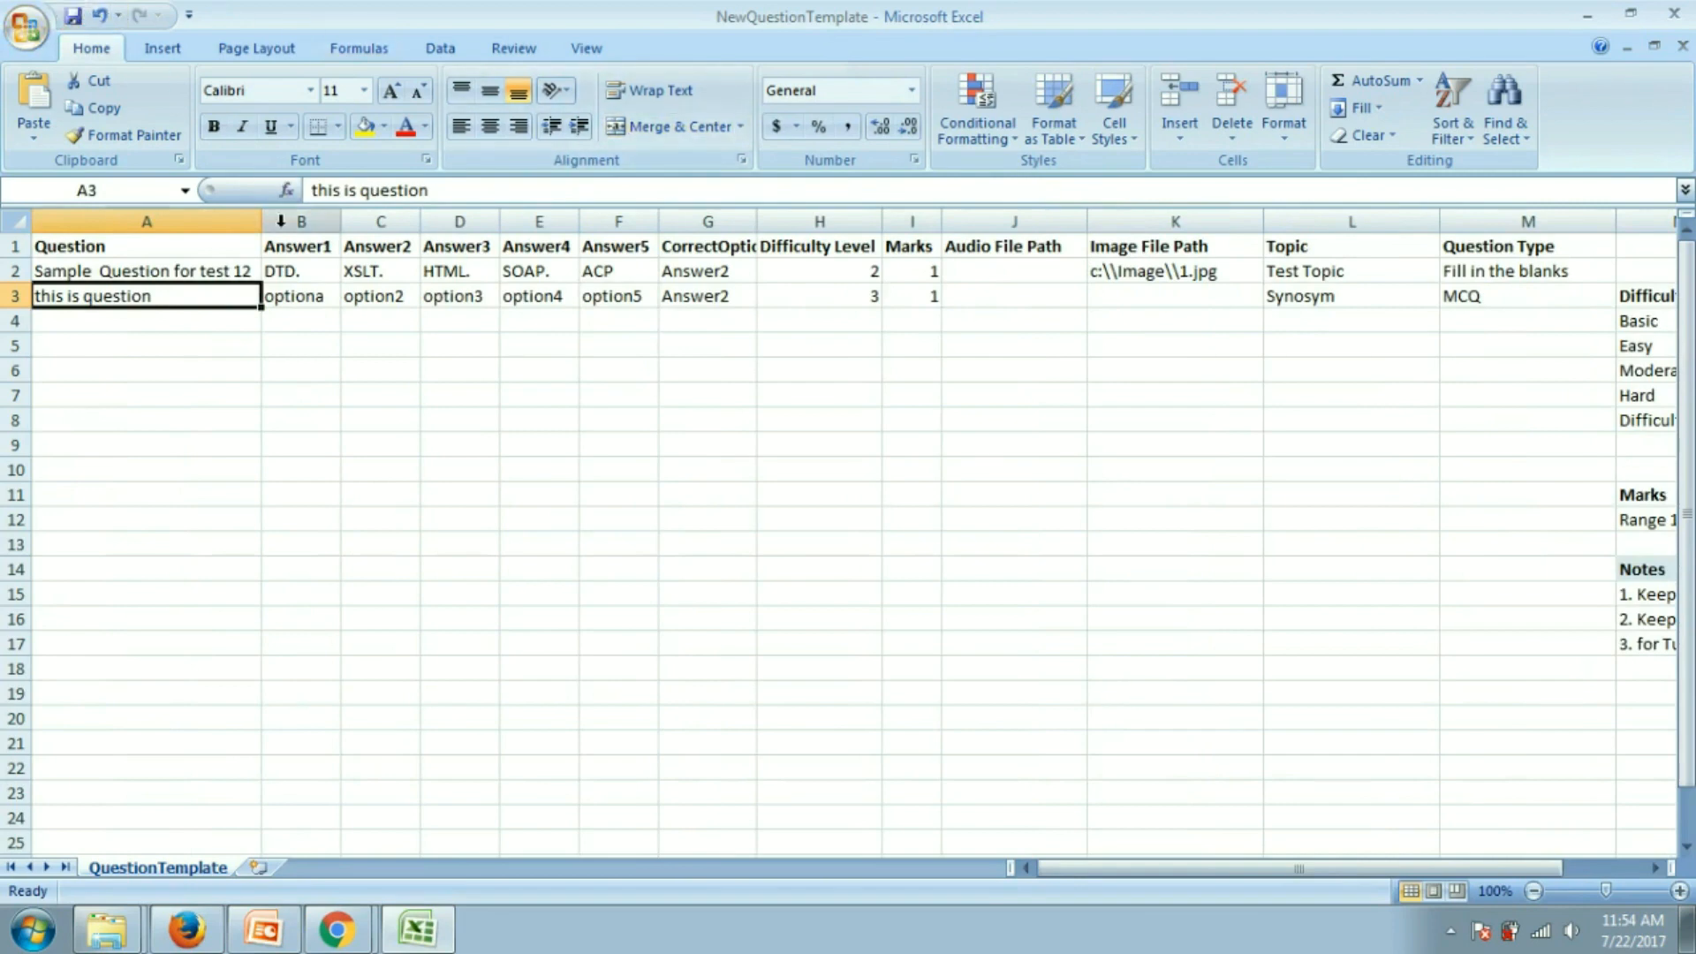
# Step: Switch to Question Master in Chrome, choose English as the import subject, and cancel the import dialog
pyautogui.click(337, 930)
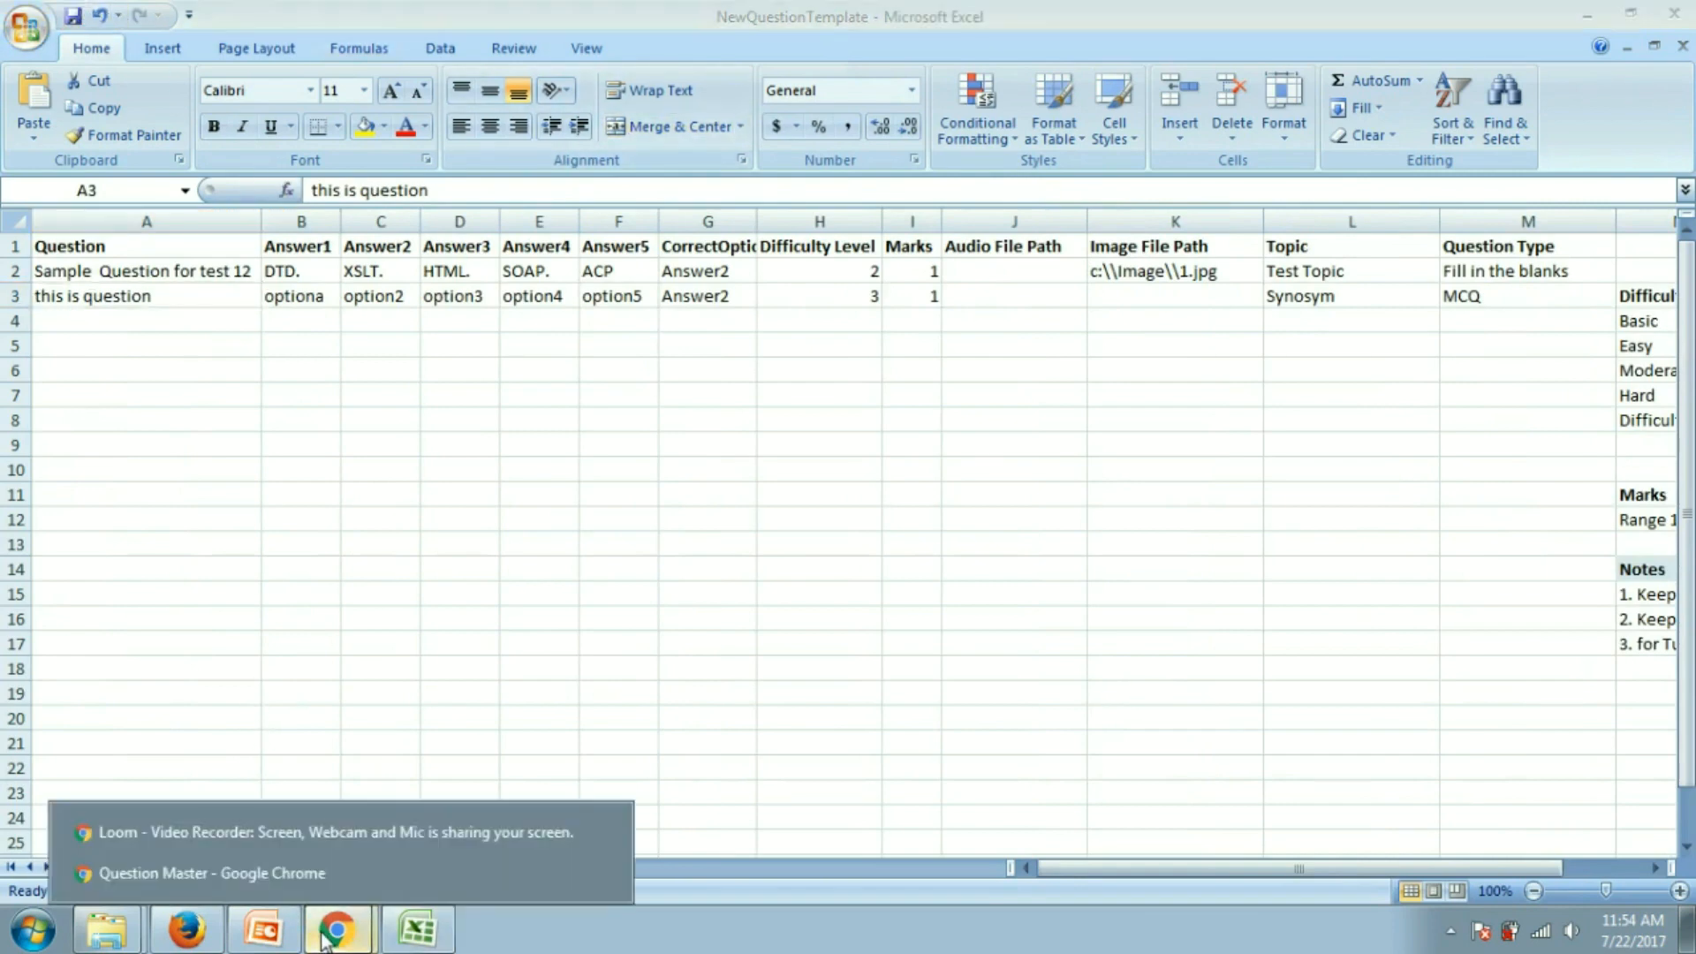
pyautogui.click(327, 873)
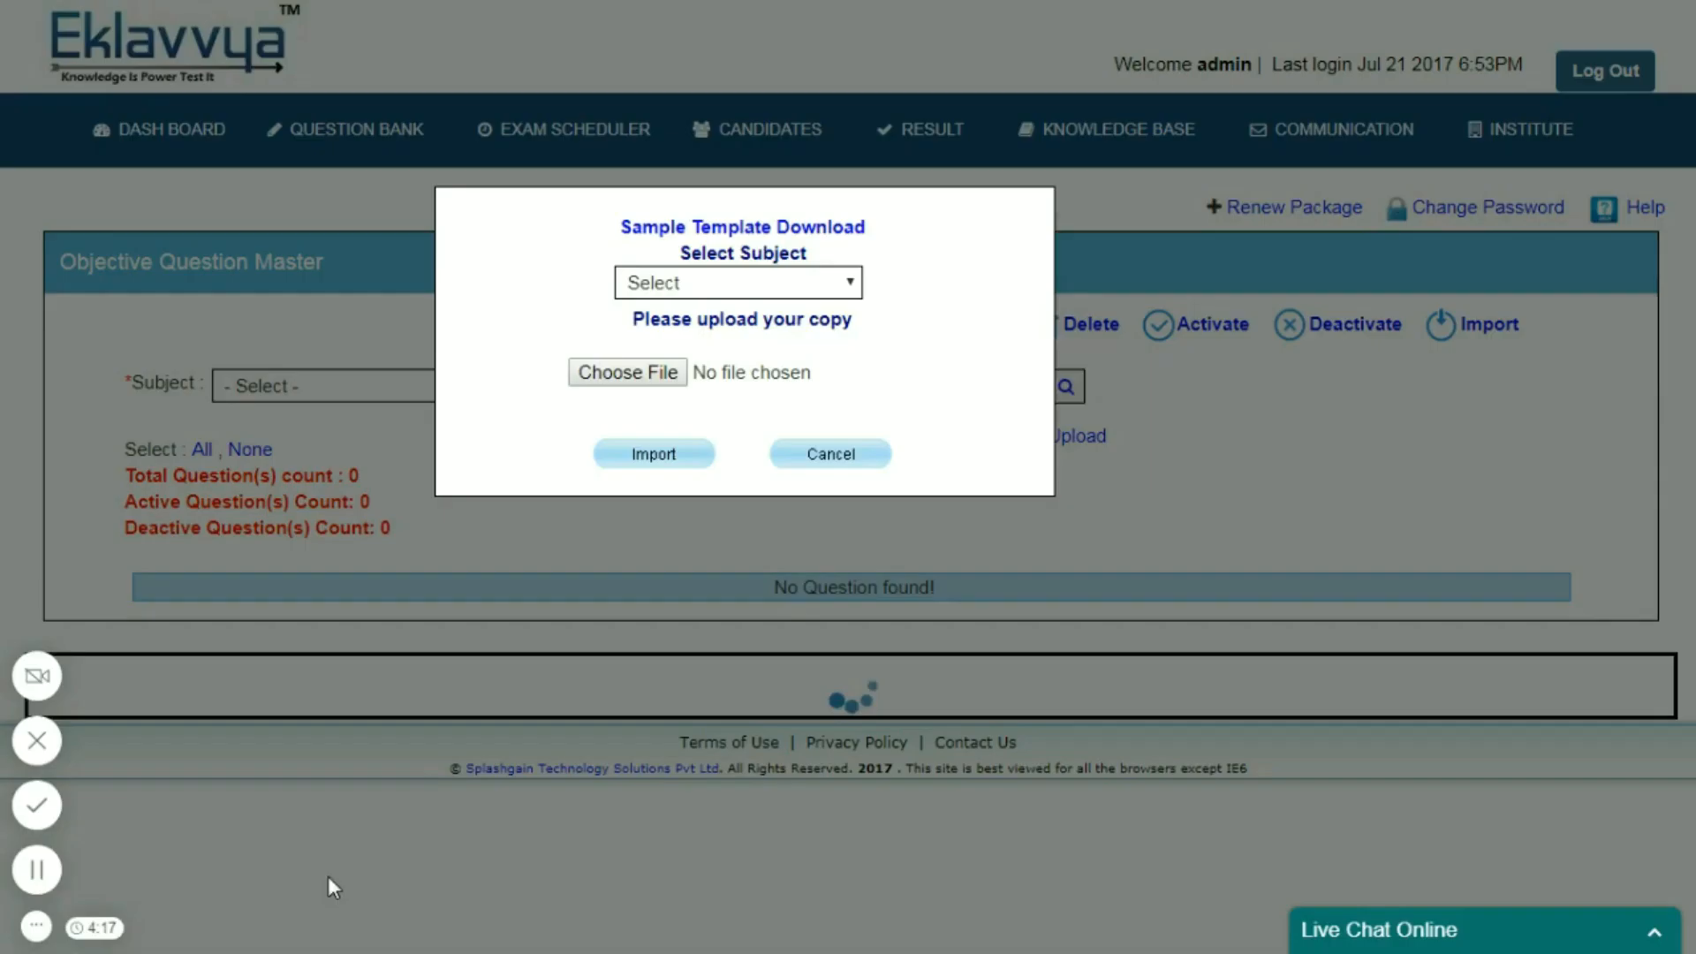
pyautogui.click(698, 287)
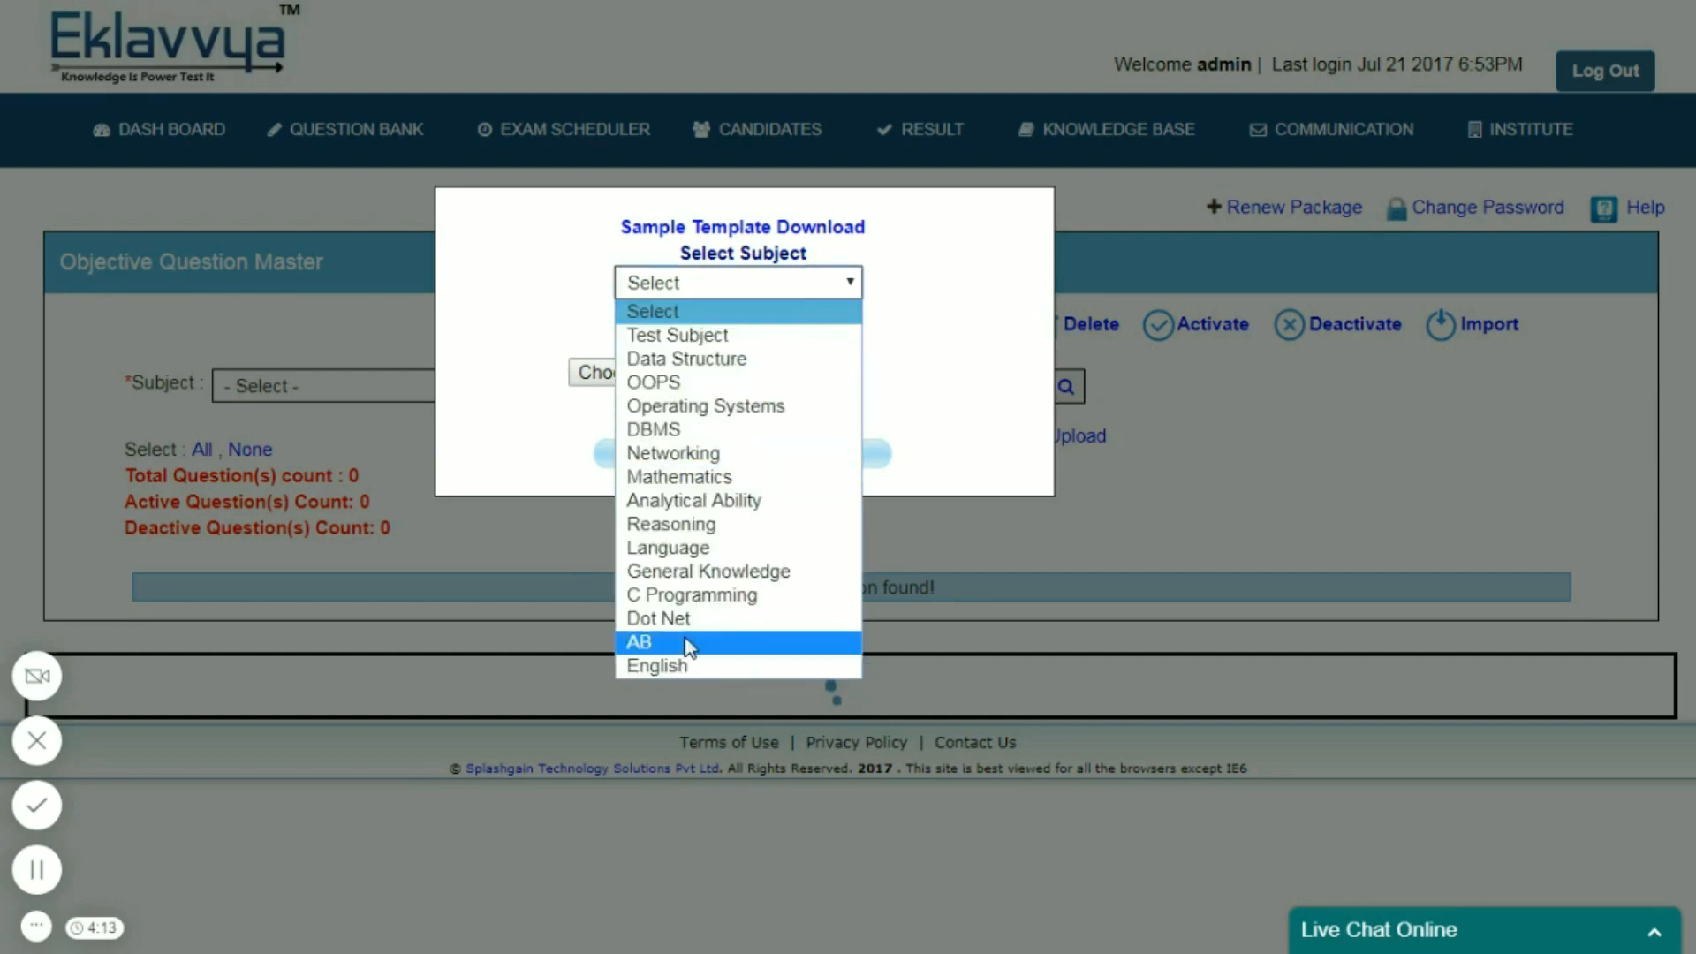
pyautogui.click(676, 666)
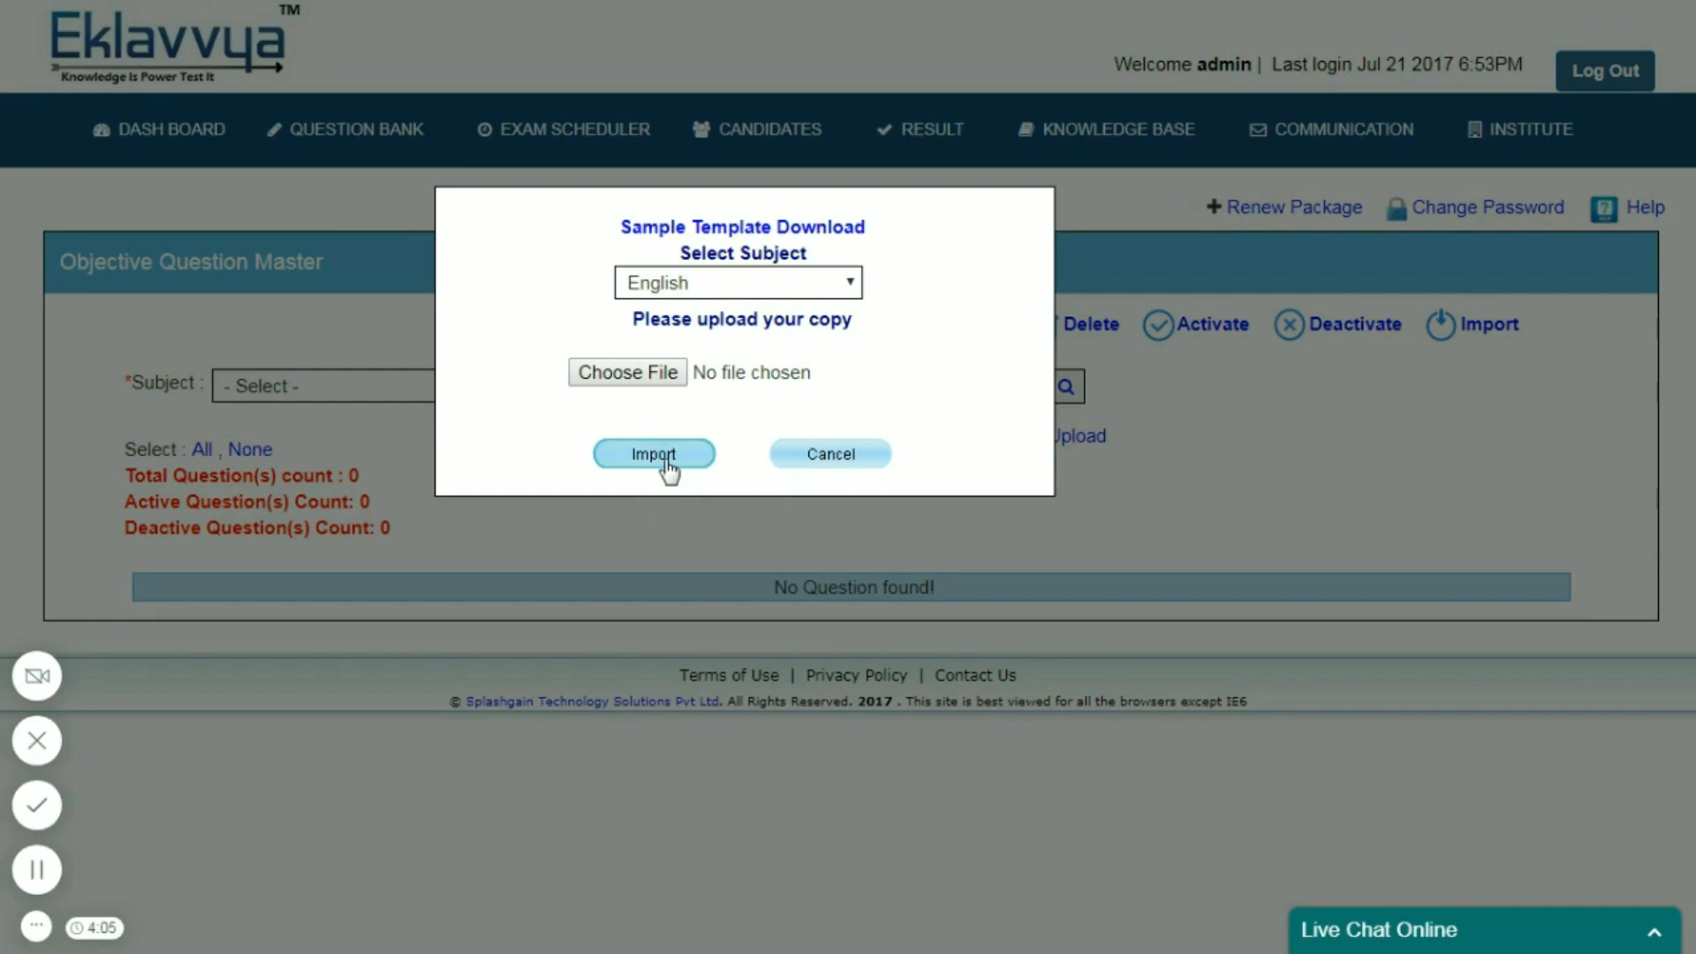
pyautogui.click(797, 457)
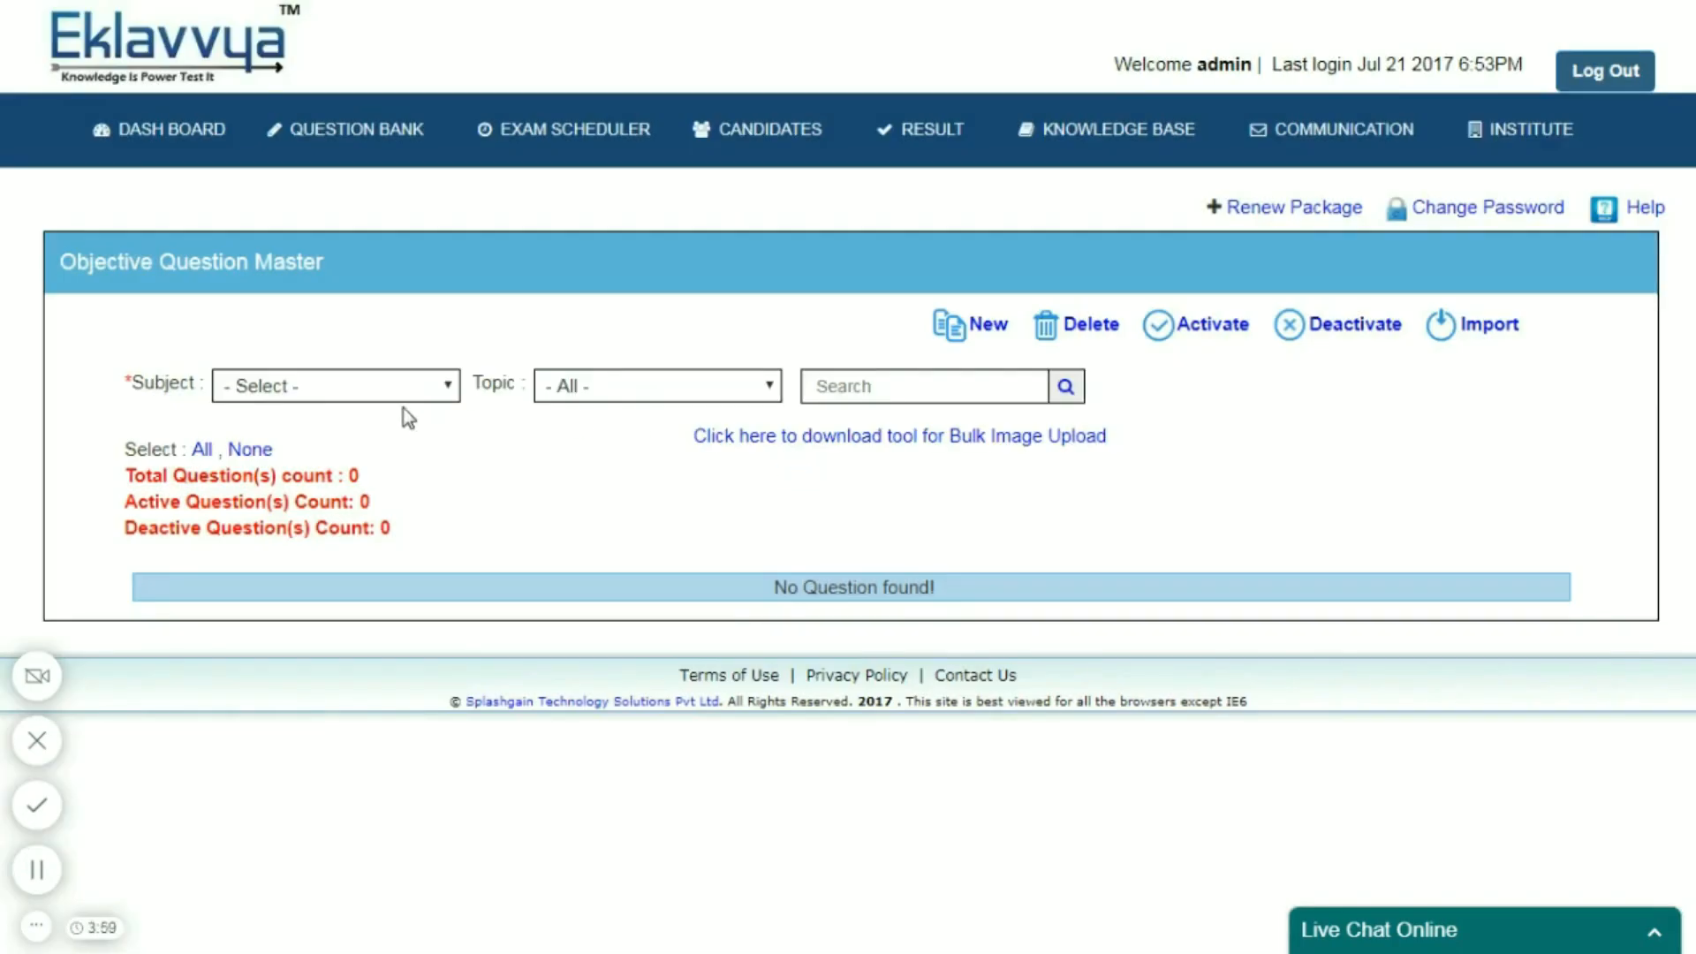
# Step: Filter the objective questions by the English subject and dismiss the import dialog
pyautogui.click(405, 390)
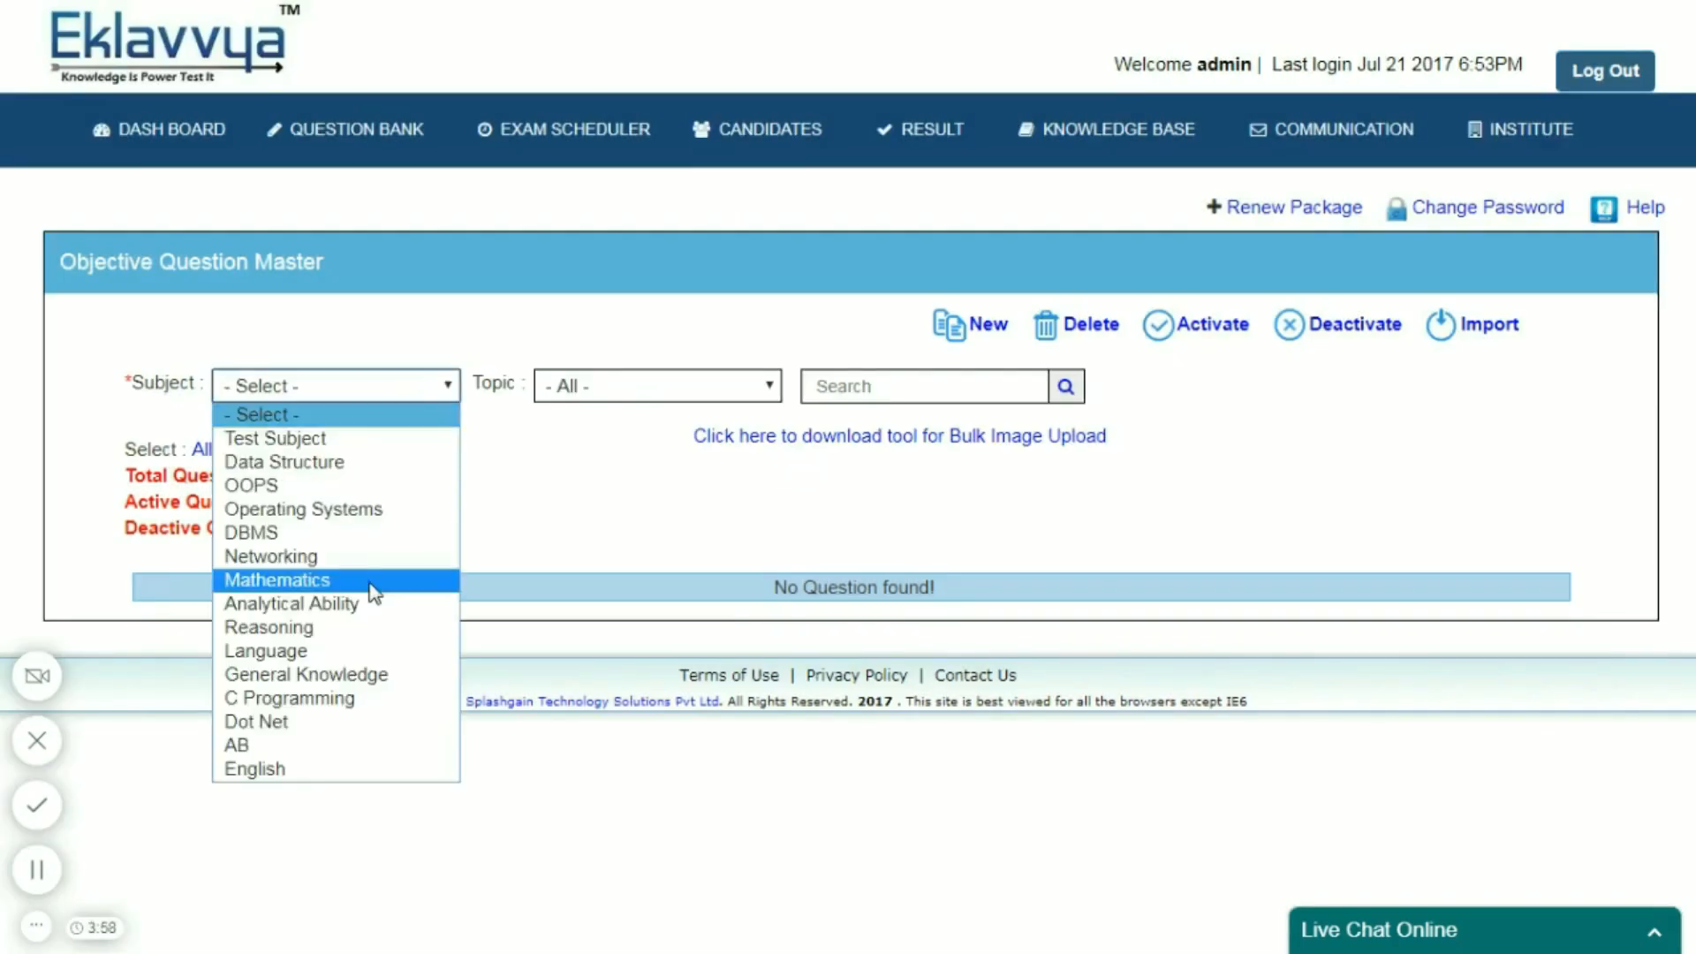
pyautogui.click(336, 774)
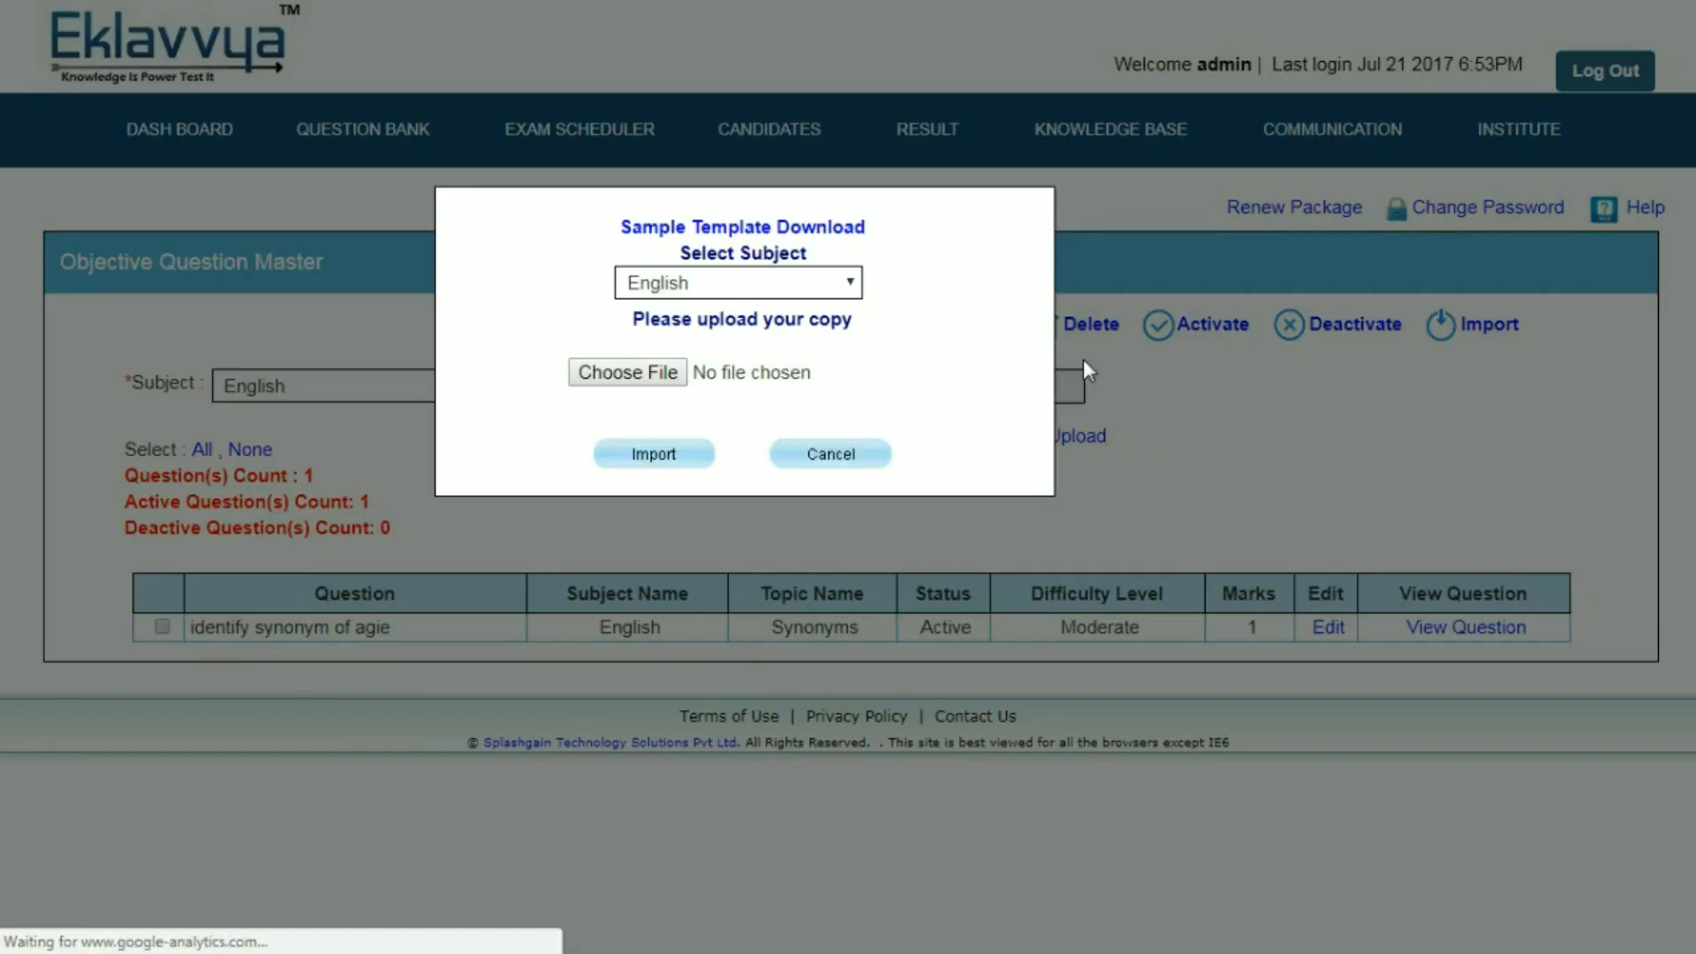
pyautogui.click(877, 453)
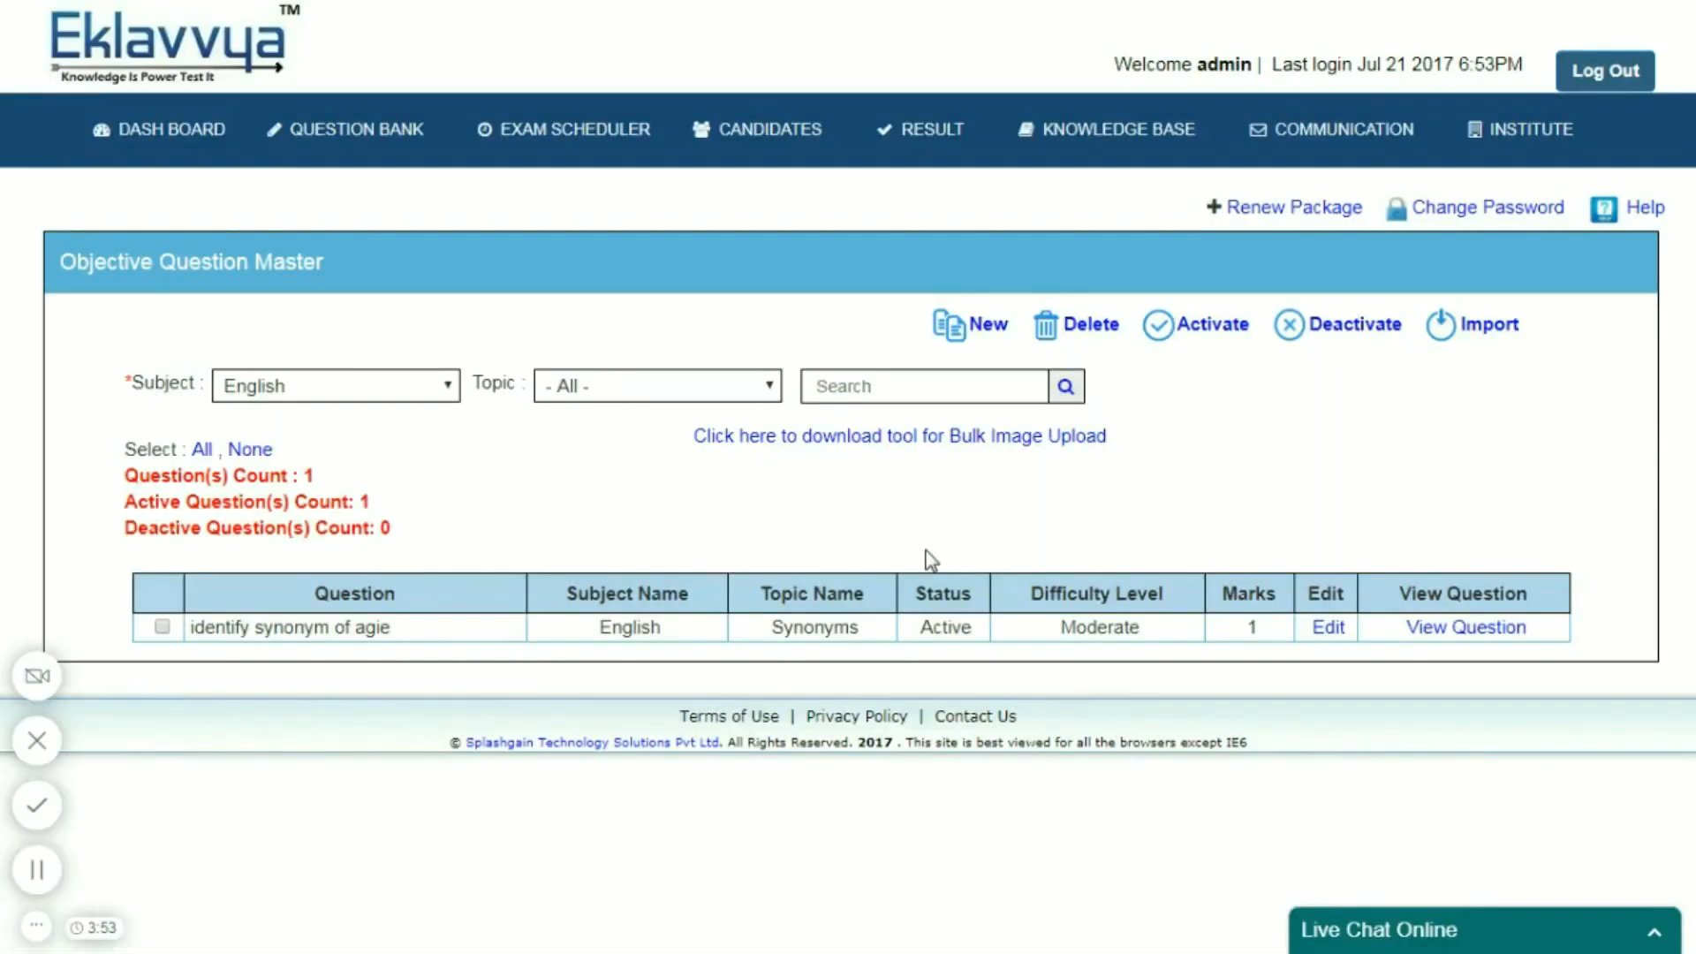
# Step: Look at the subjective questions page of the question bank and go on to Exam Management
pyautogui.moveTo(389, 132)
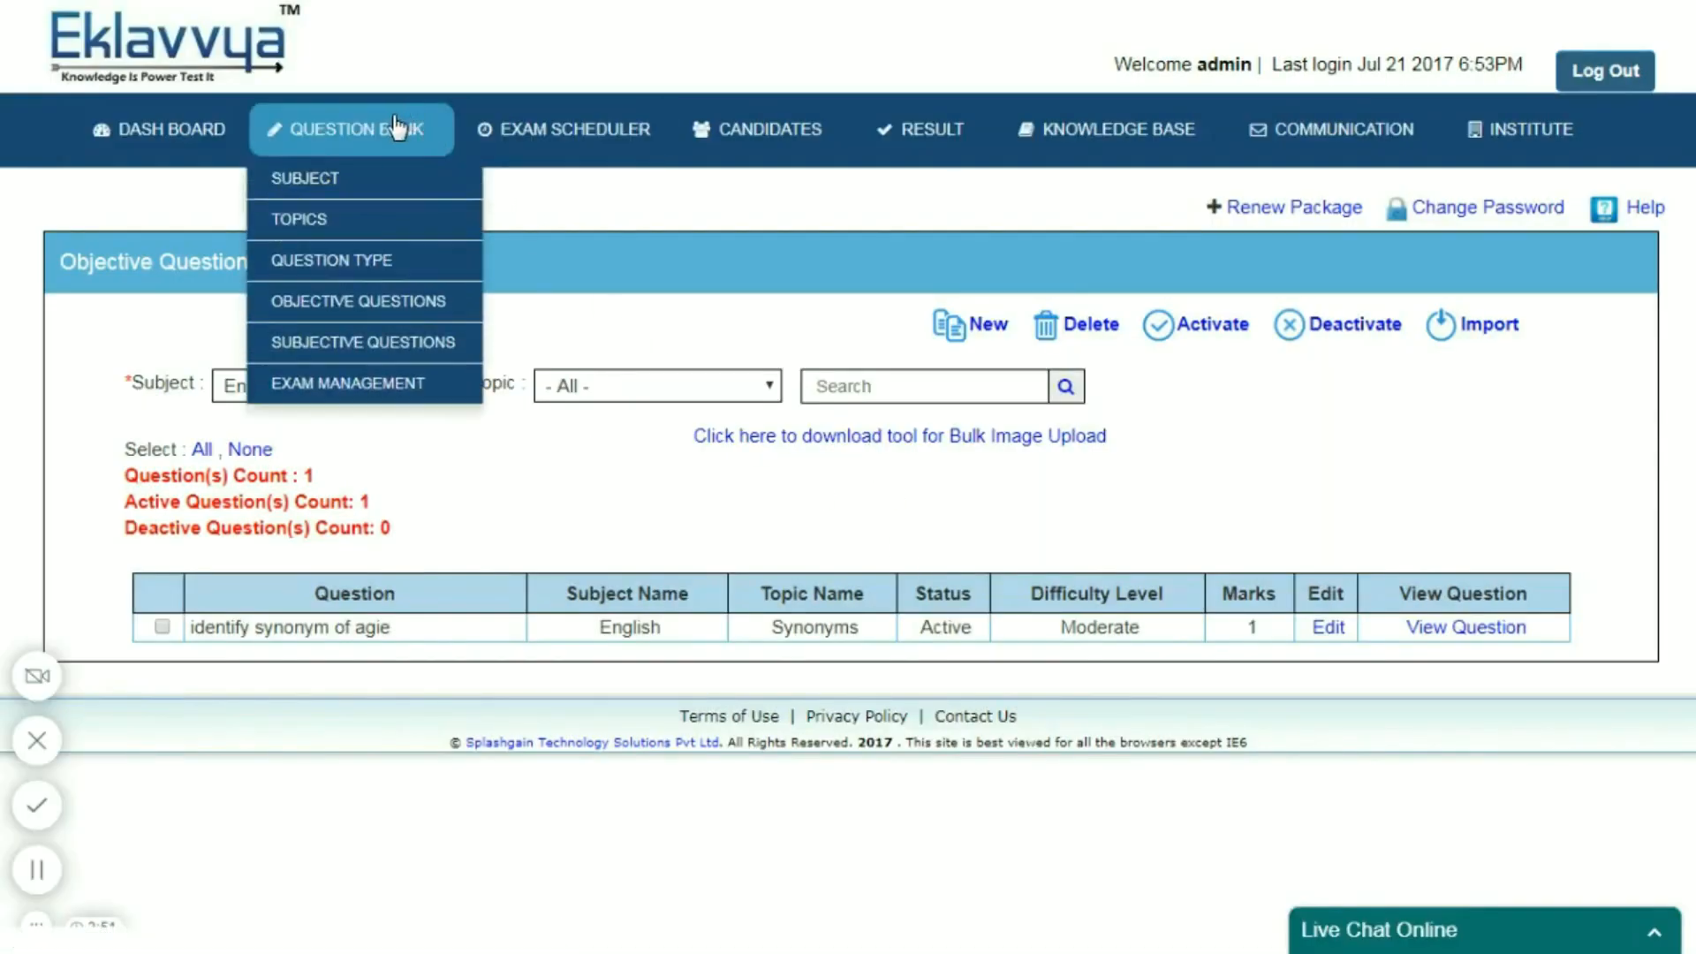
pyautogui.click(364, 345)
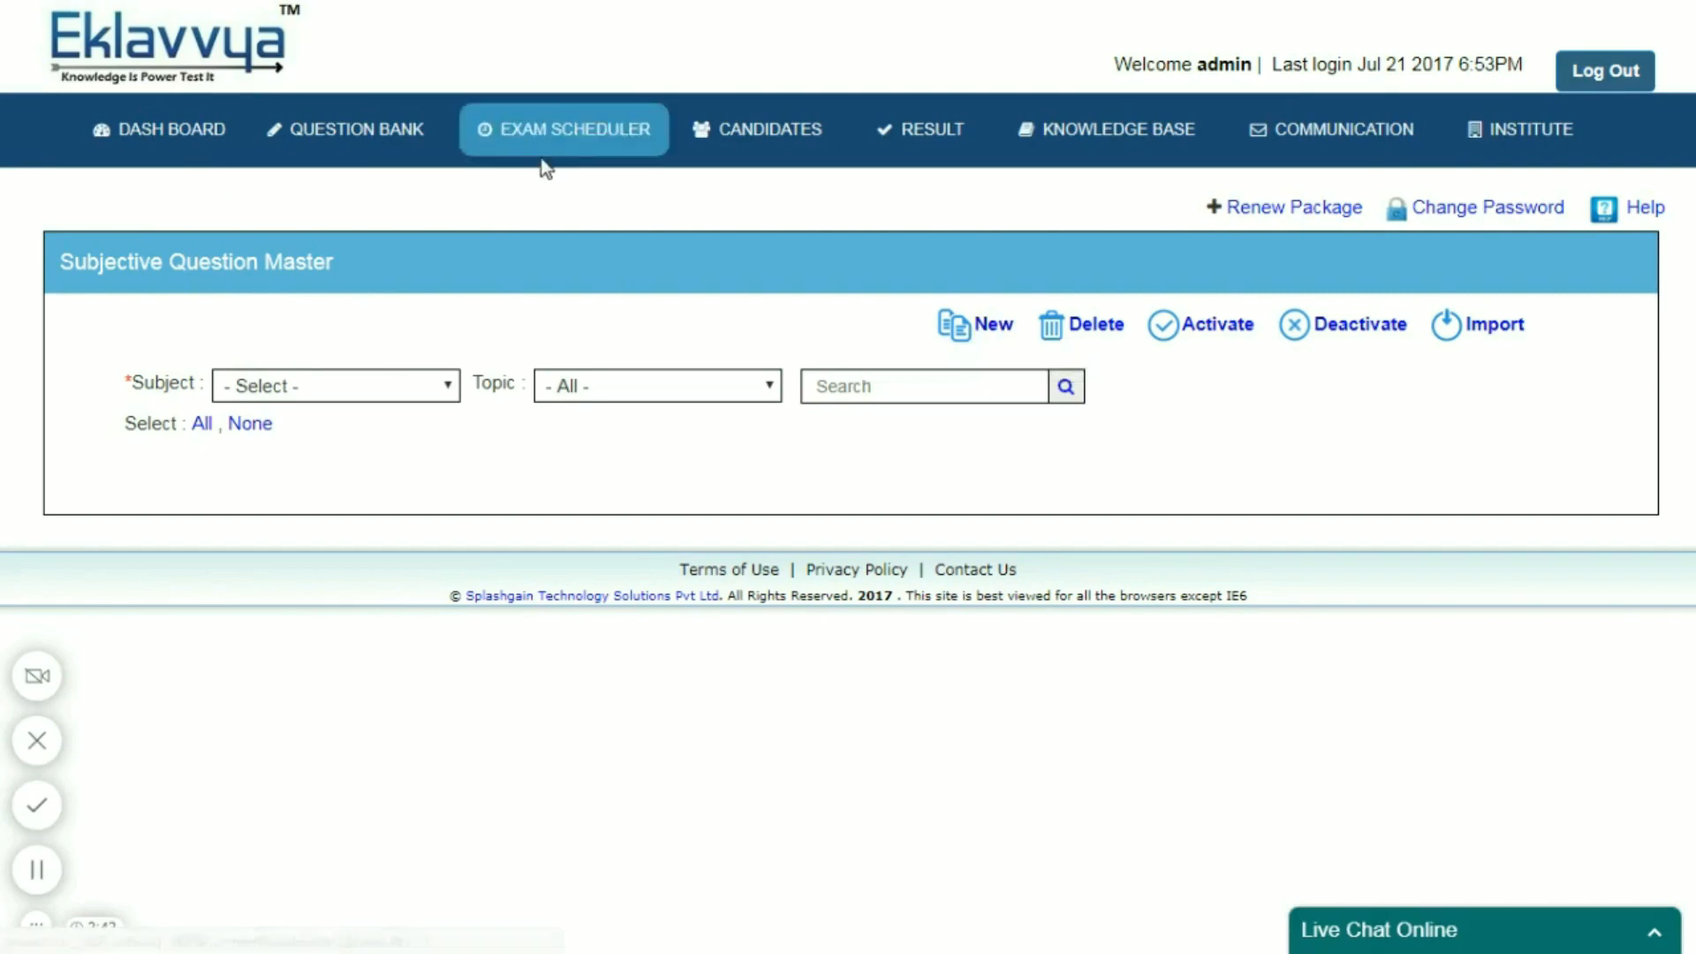
pyautogui.moveTo(415, 136)
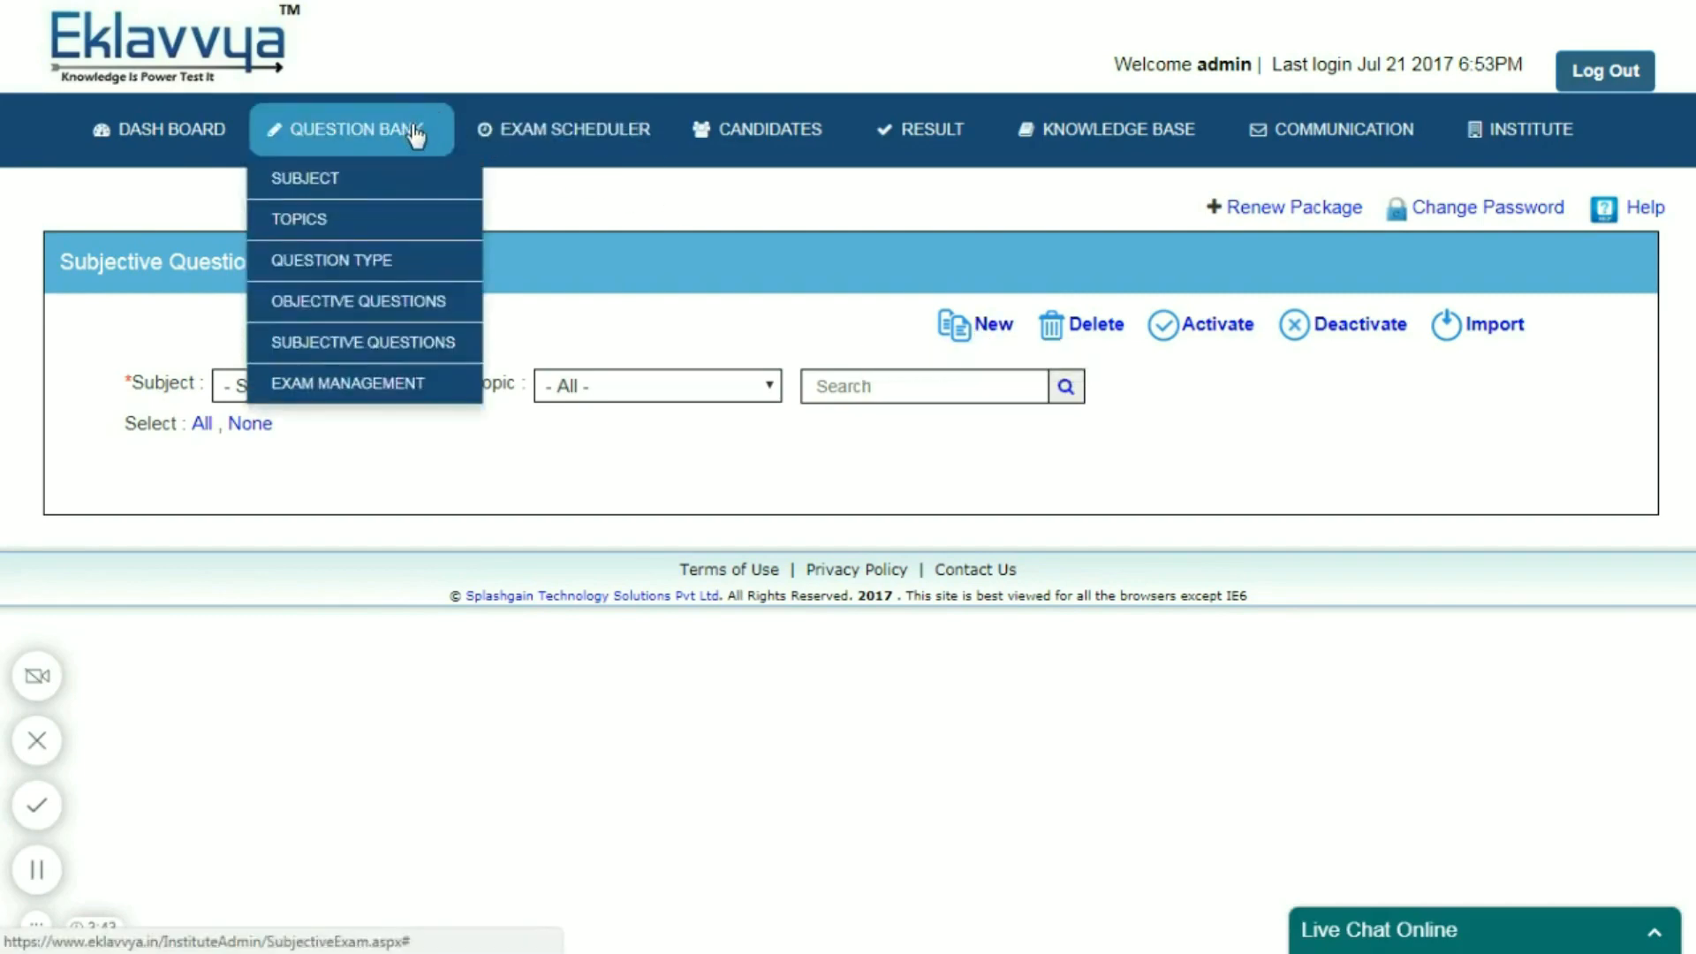
pyautogui.click(367, 402)
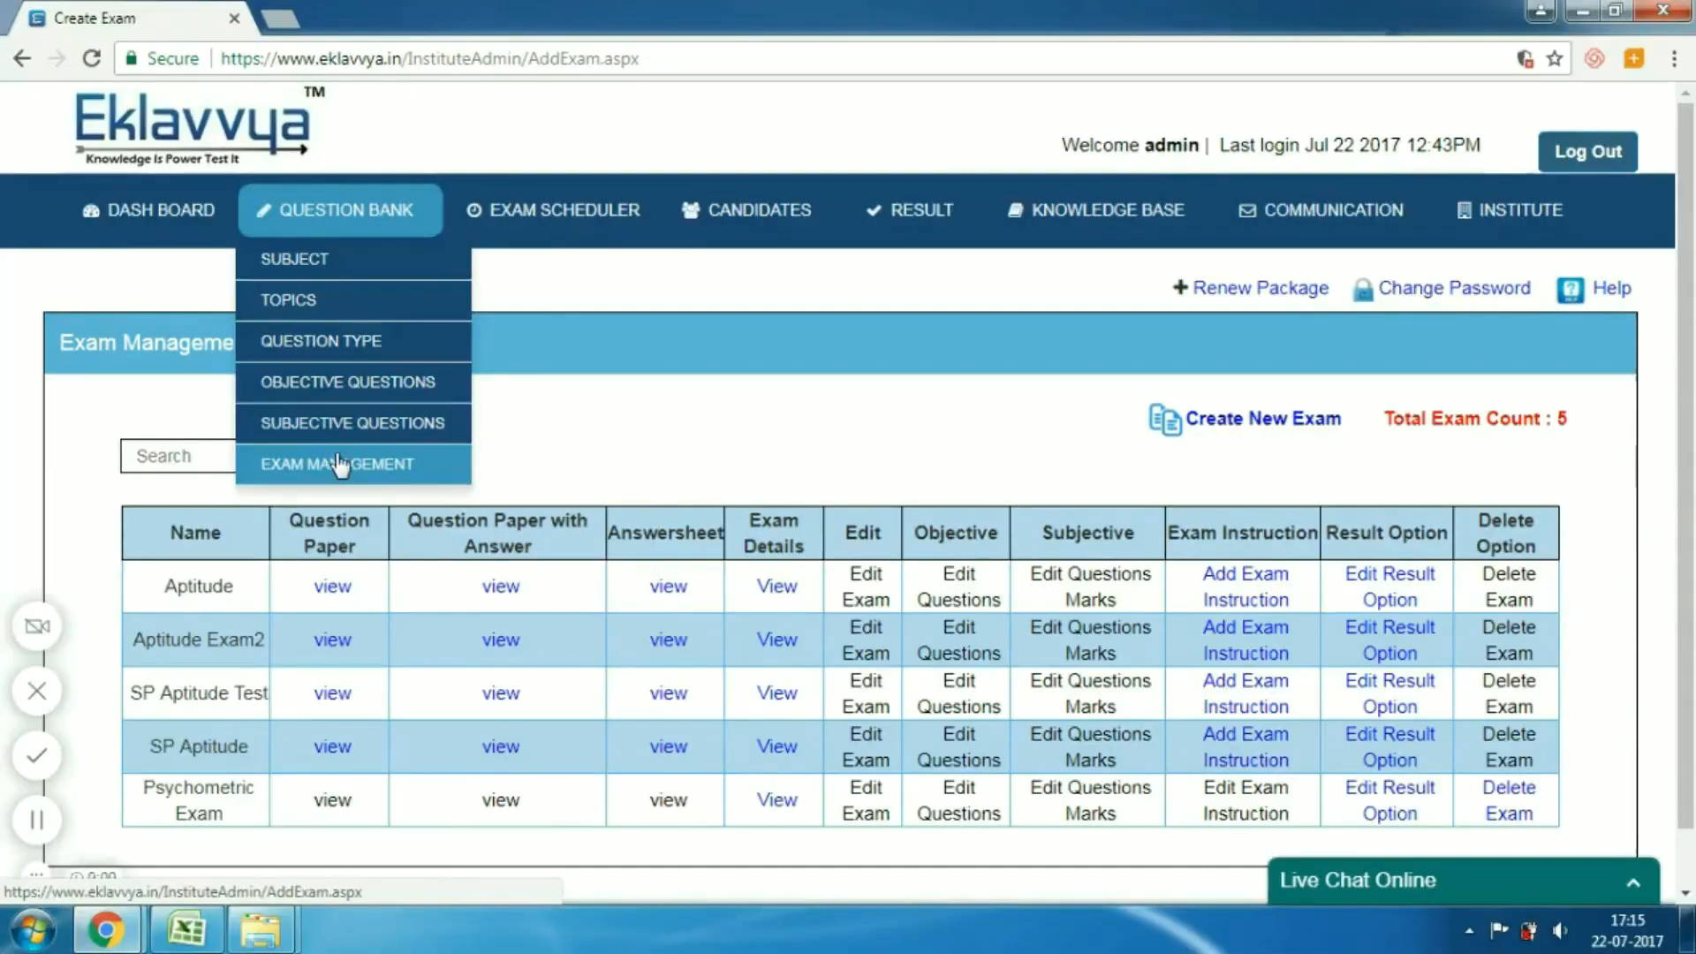
pyautogui.click(335, 461)
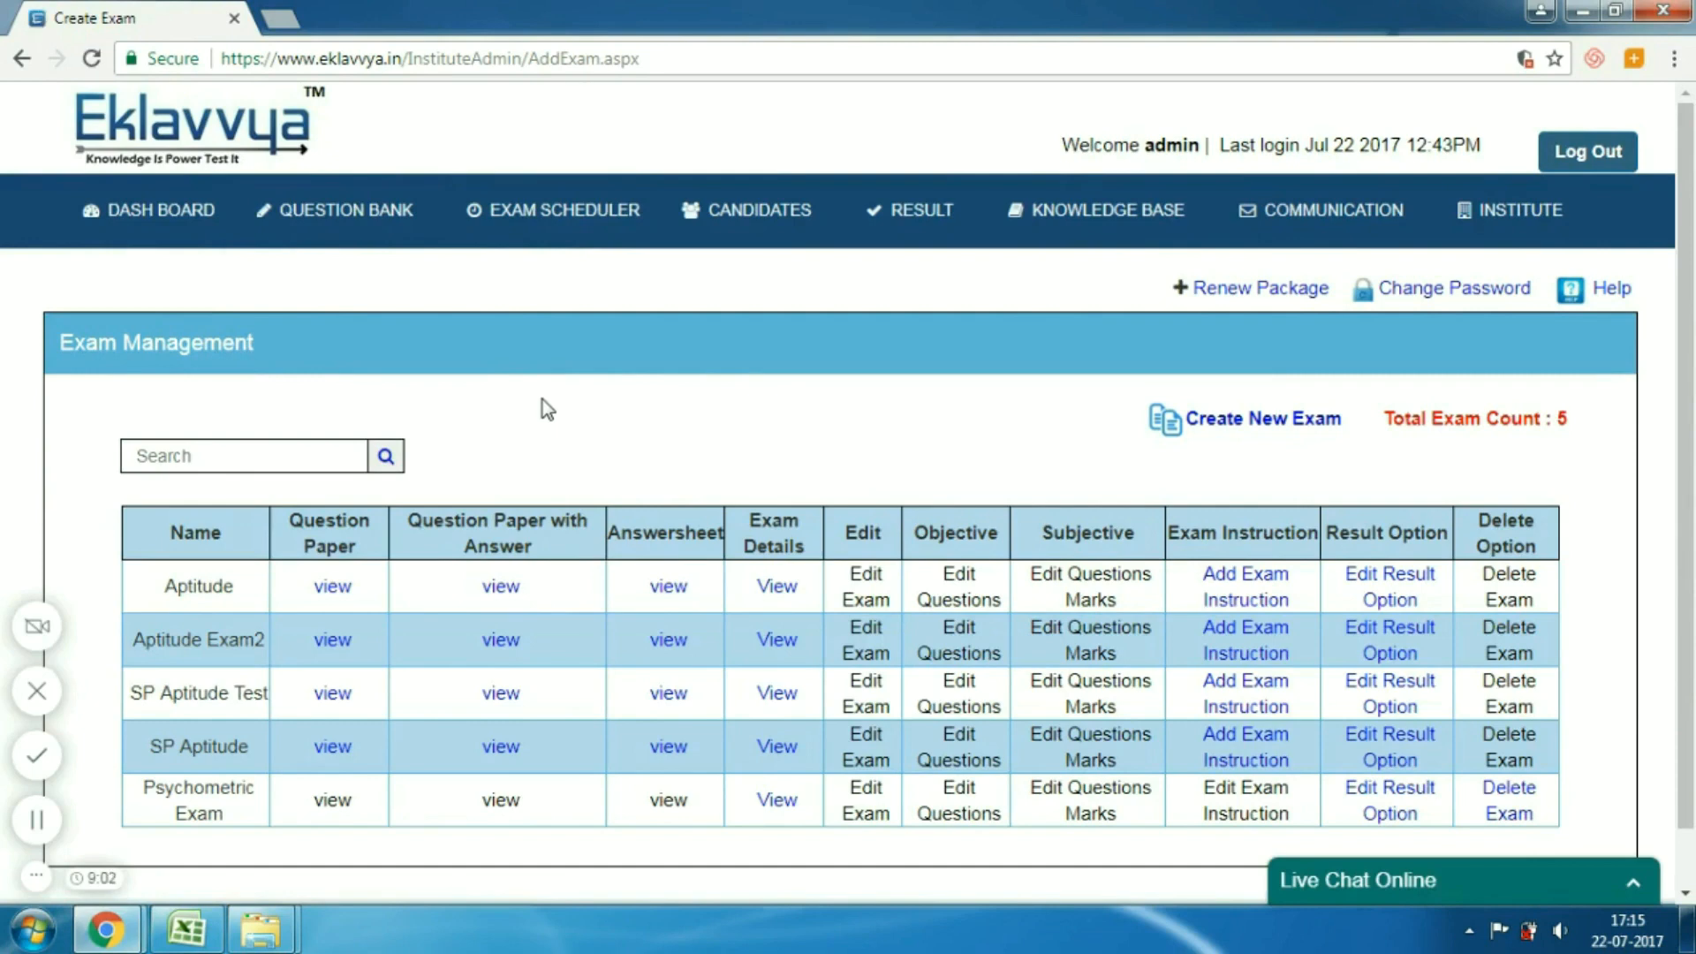
# Step: Create a new exam and enter Aptitude2 as its exam name
pyautogui.click(1281, 426)
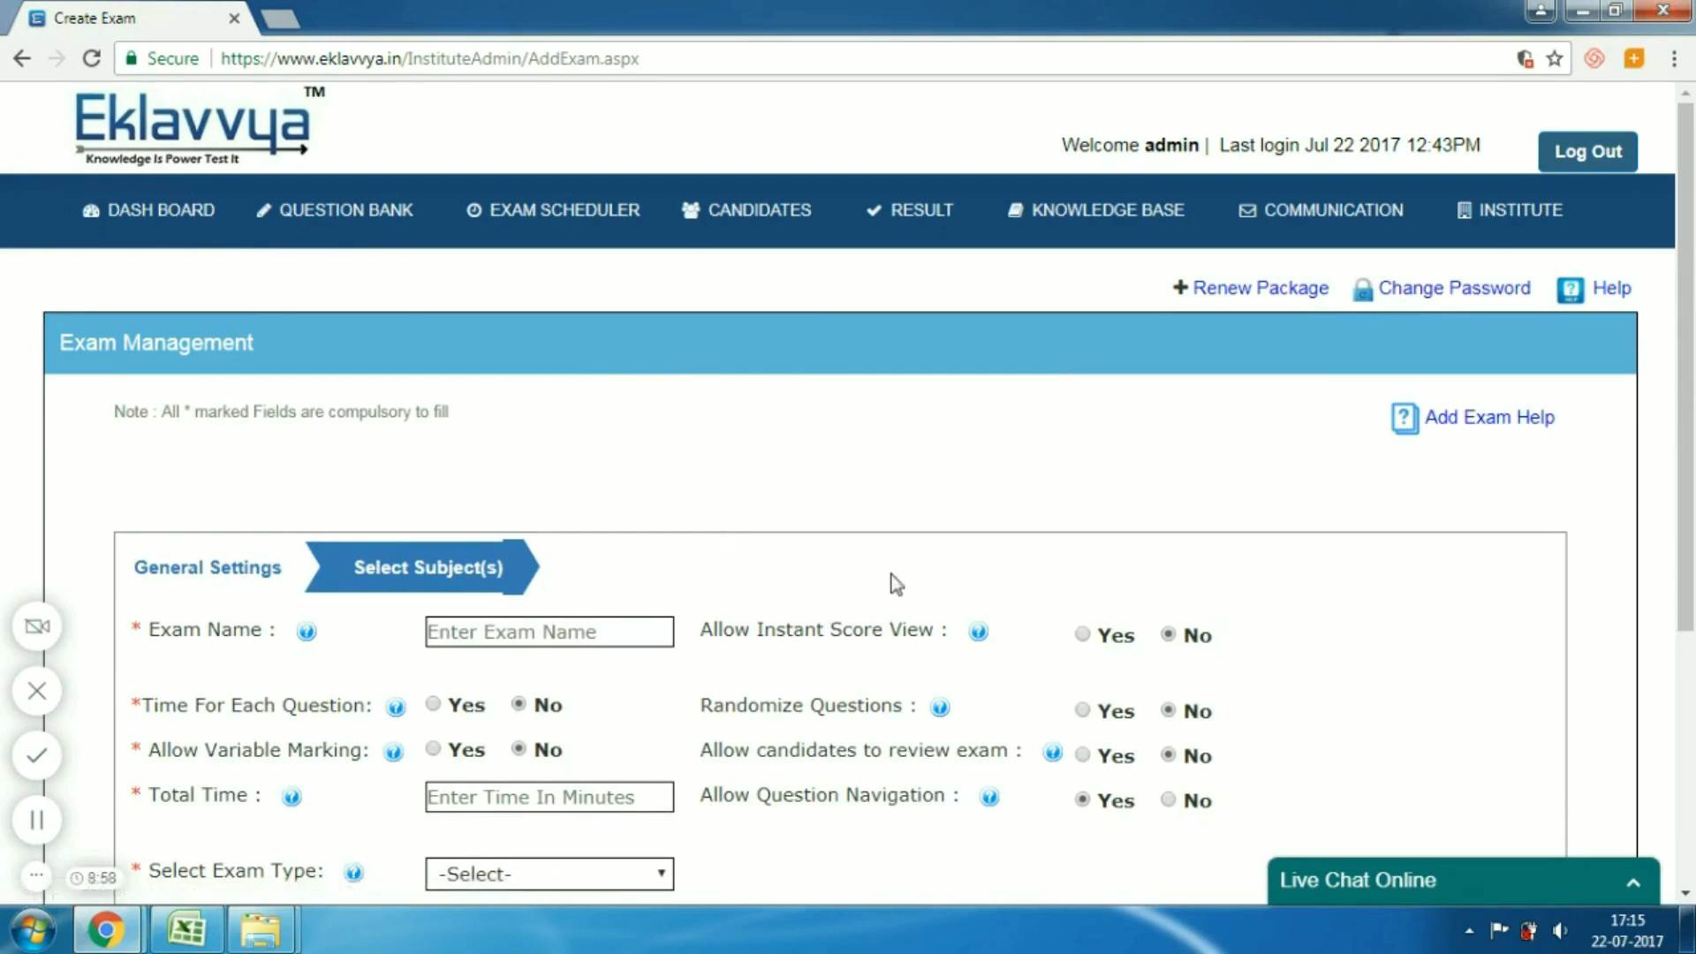
pyautogui.scroll(-2, 976, 499)
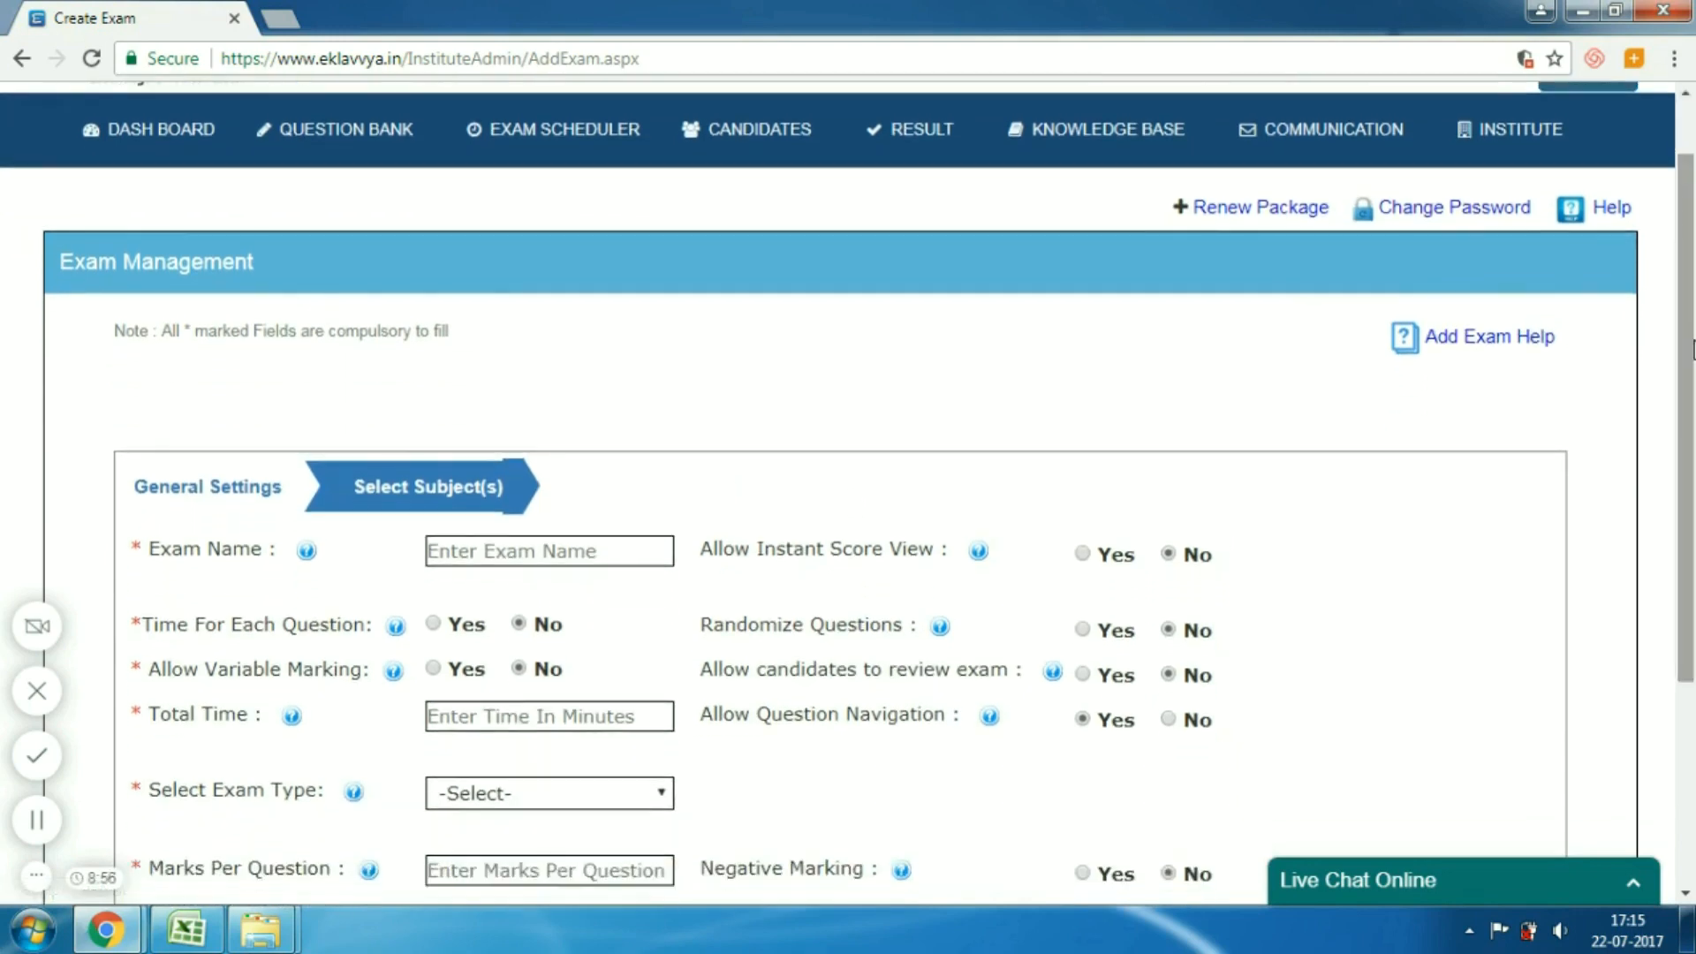
pyautogui.click(566, 554)
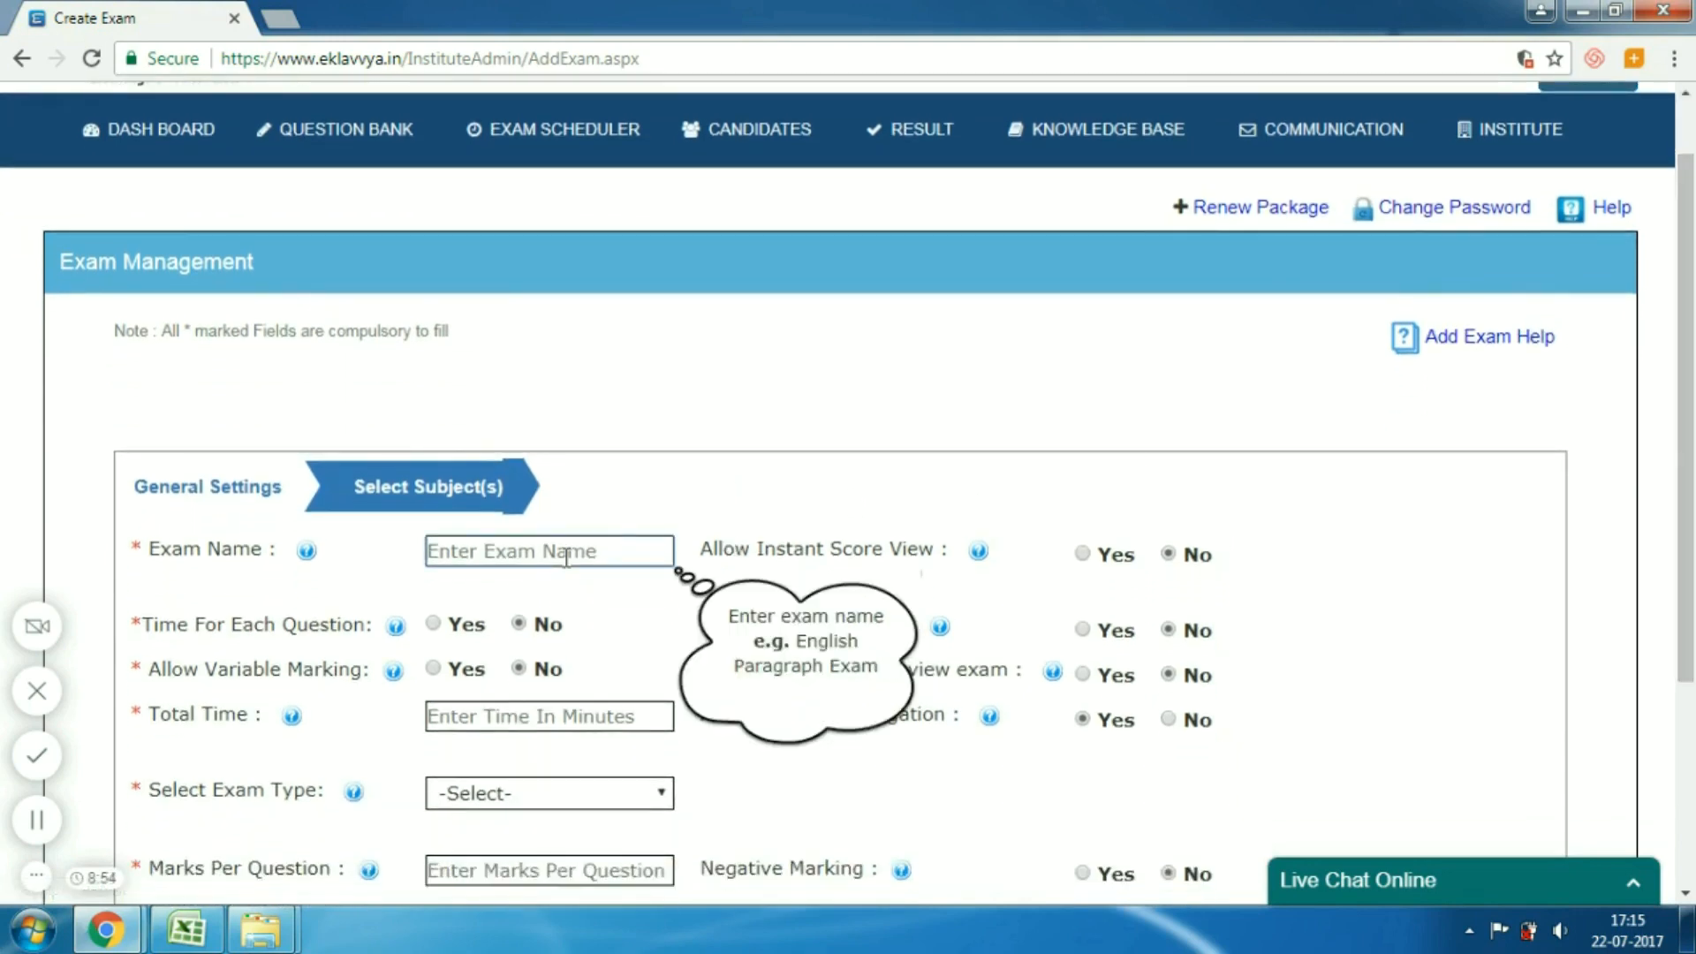
pyautogui.write('Aptitude2')
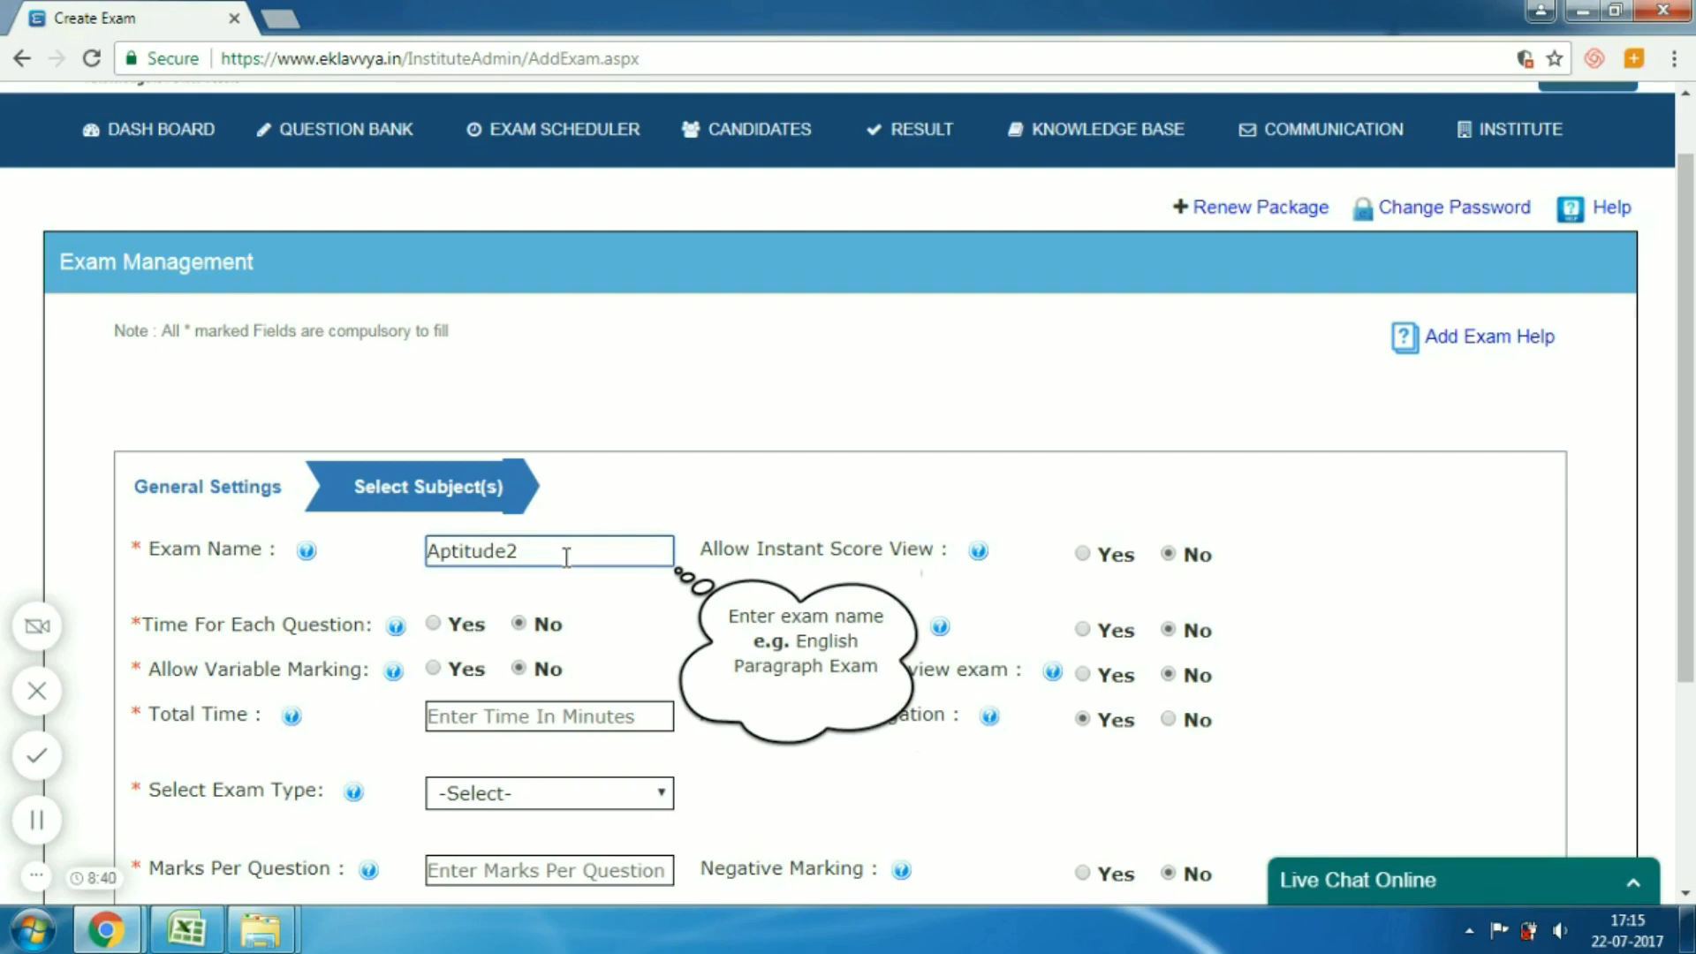
# Step: Check the help hint for the Exam Name field
pyautogui.tripleClick(195, 551)
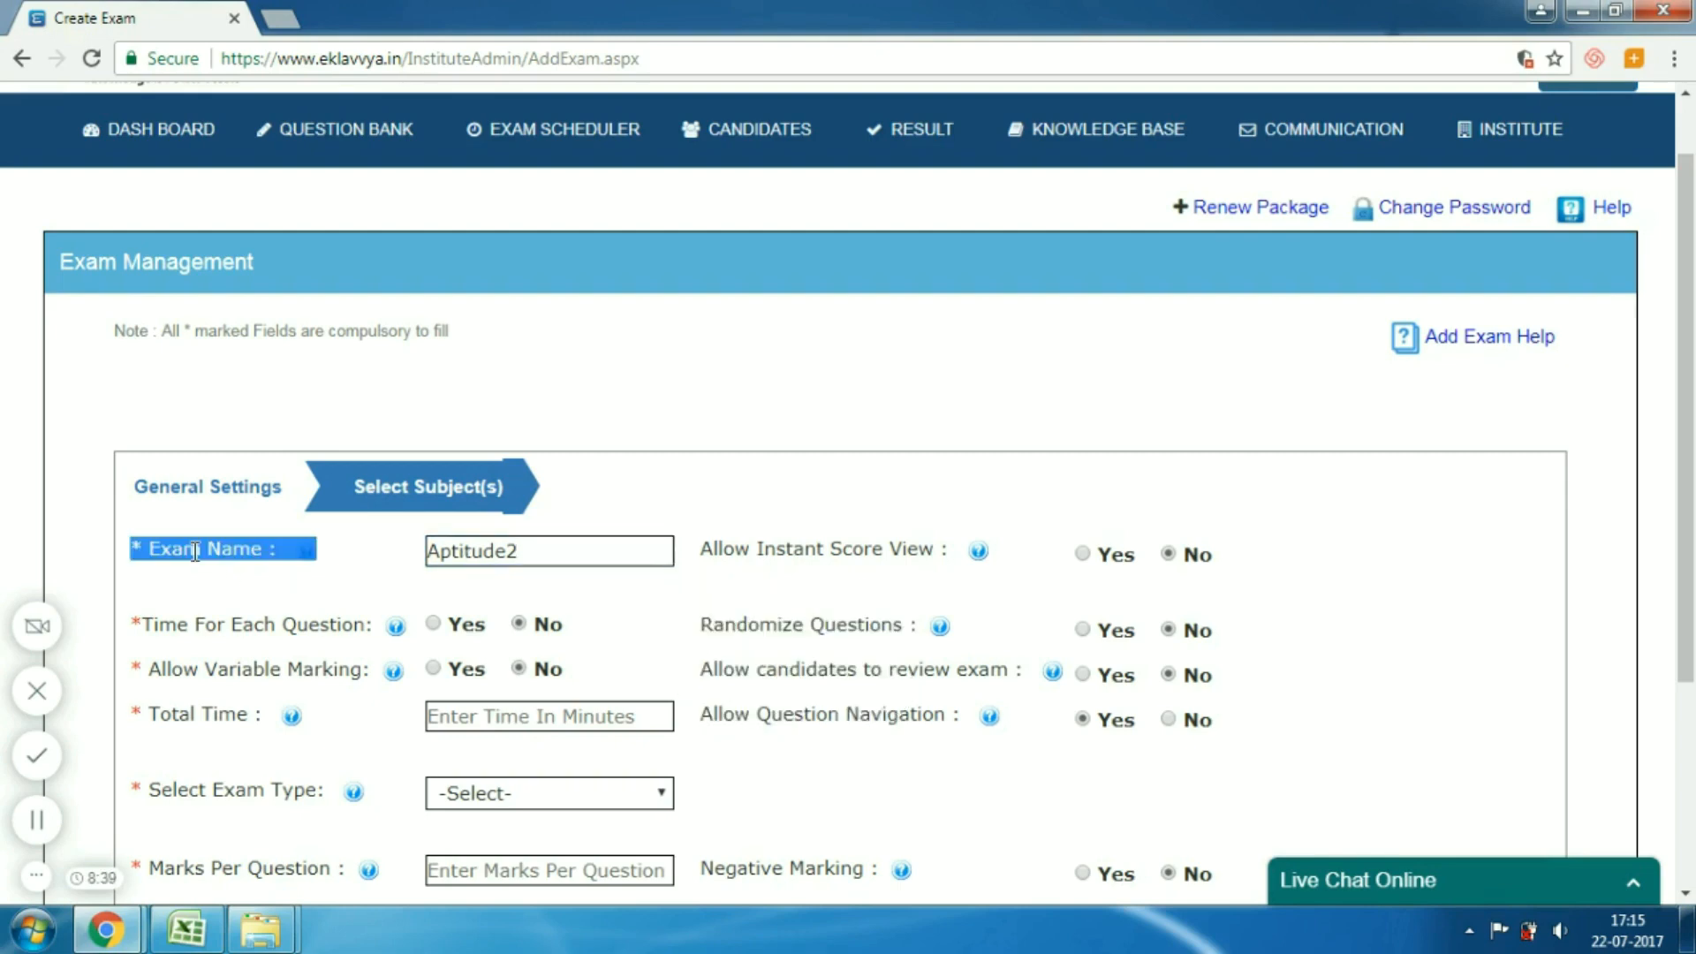
pyautogui.click(195, 550)
pyautogui.moveTo(307, 556)
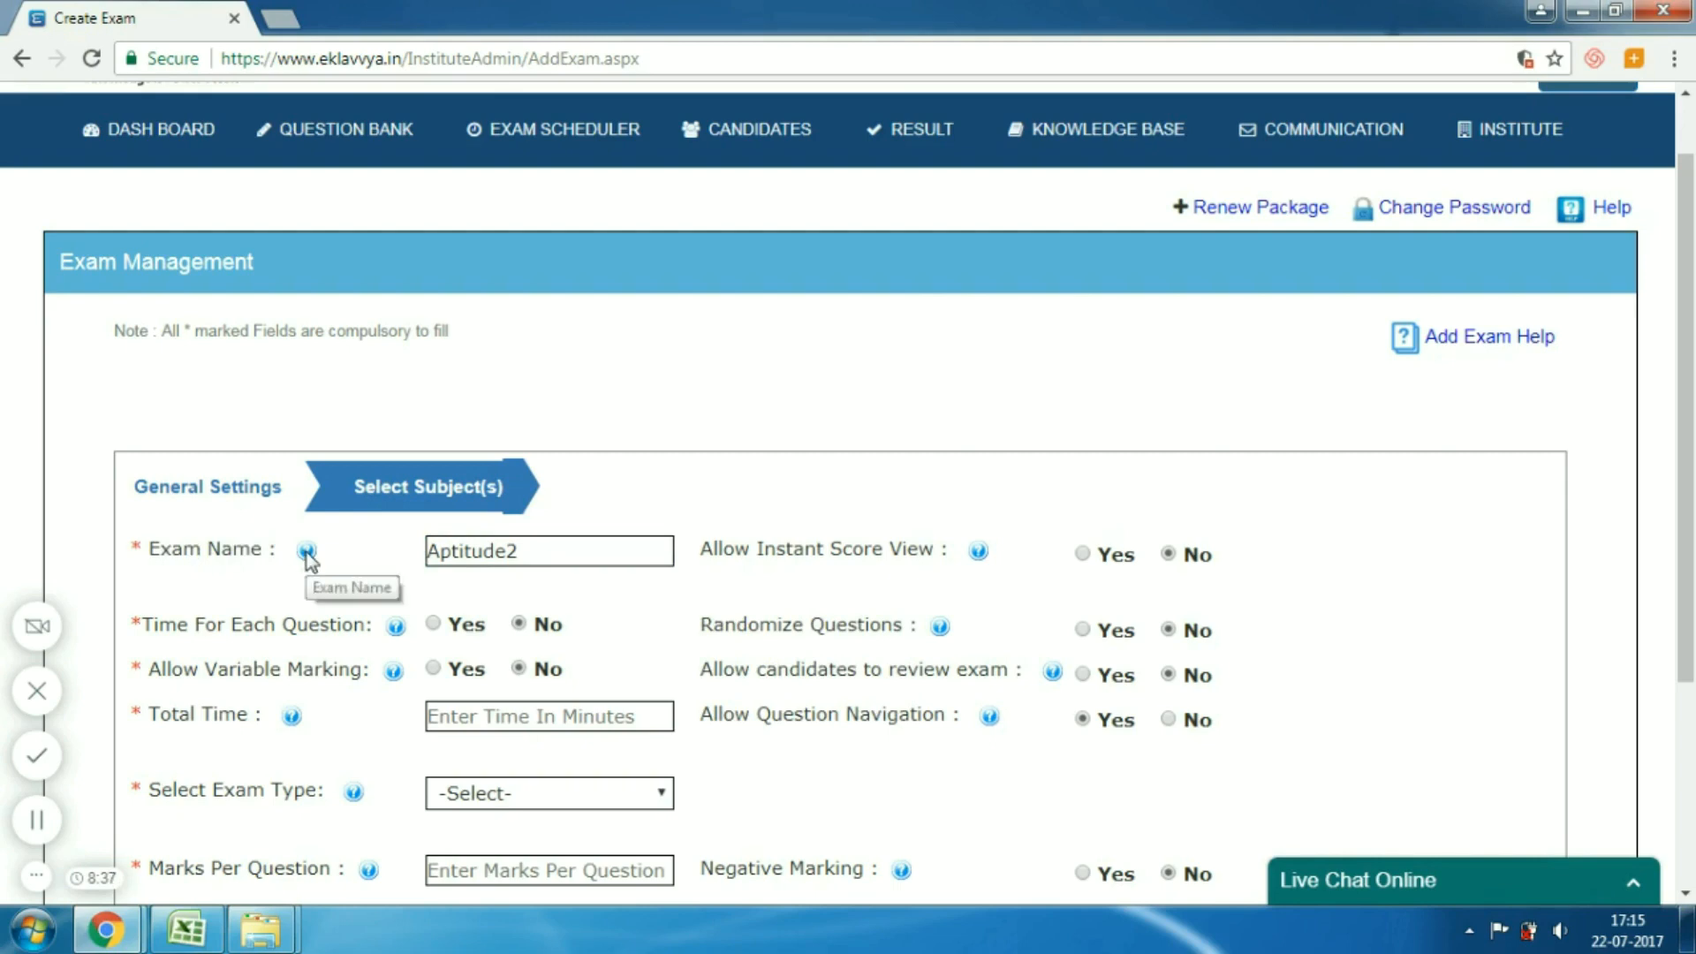
pyautogui.click(535, 550)
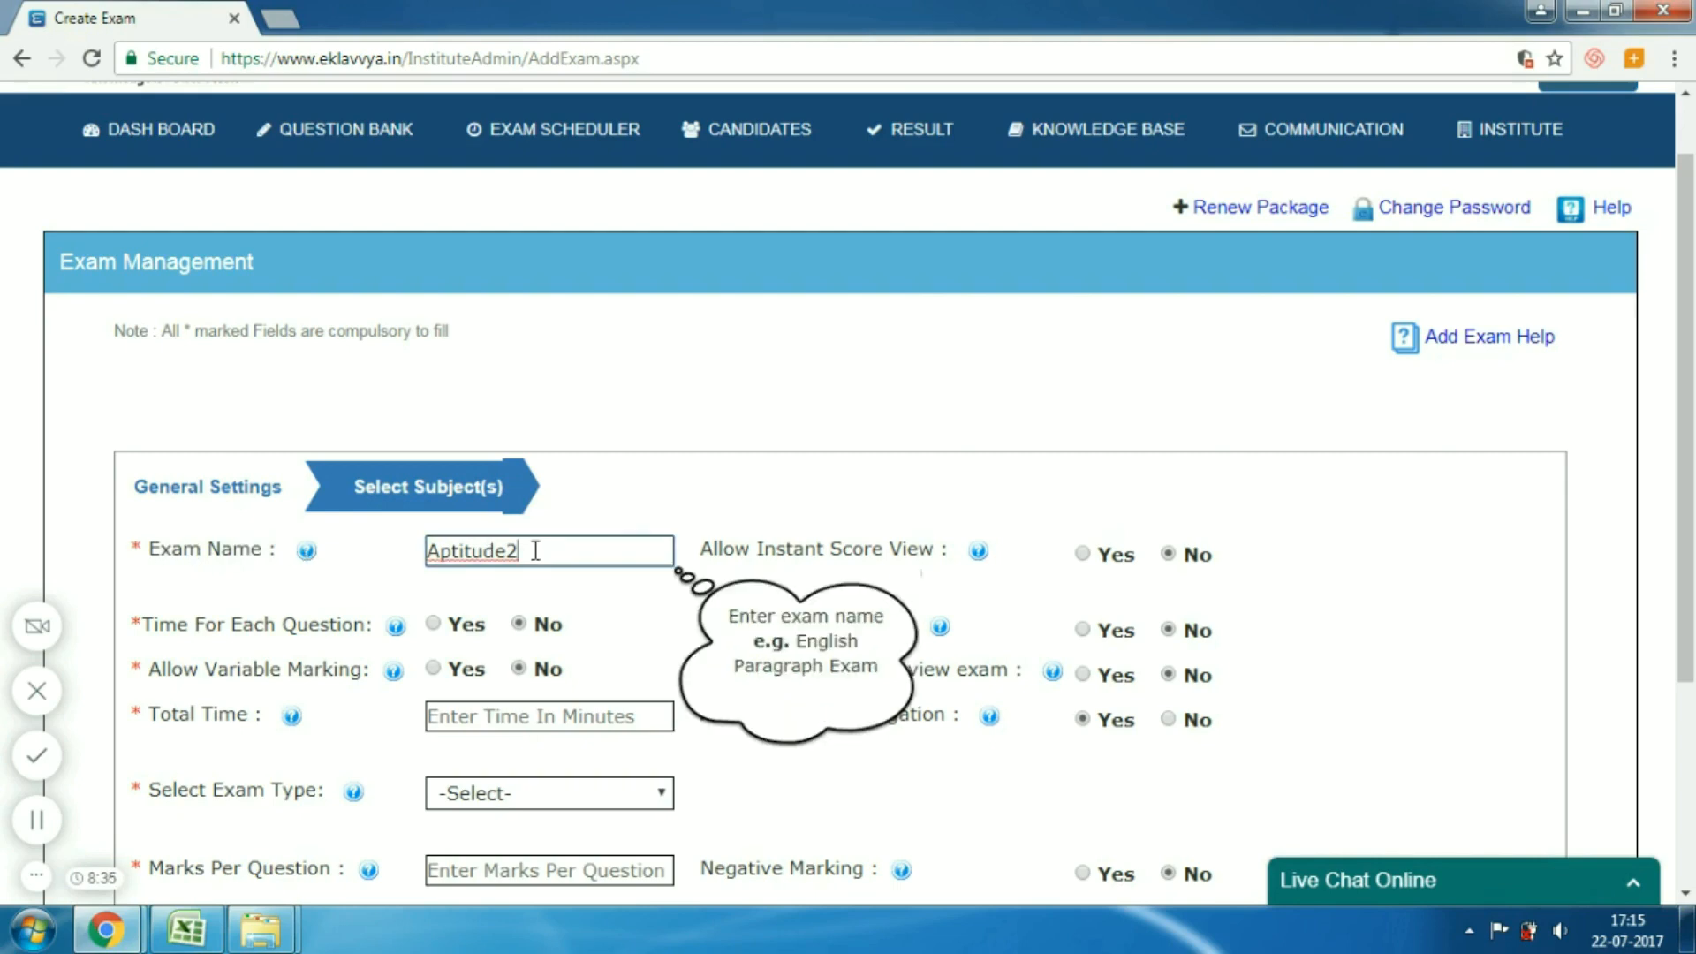
# Step: Check the help hint for Allow Instant Score View and choose No for this option
pyautogui.tripleClick(881, 549)
pyautogui.click(881, 550)
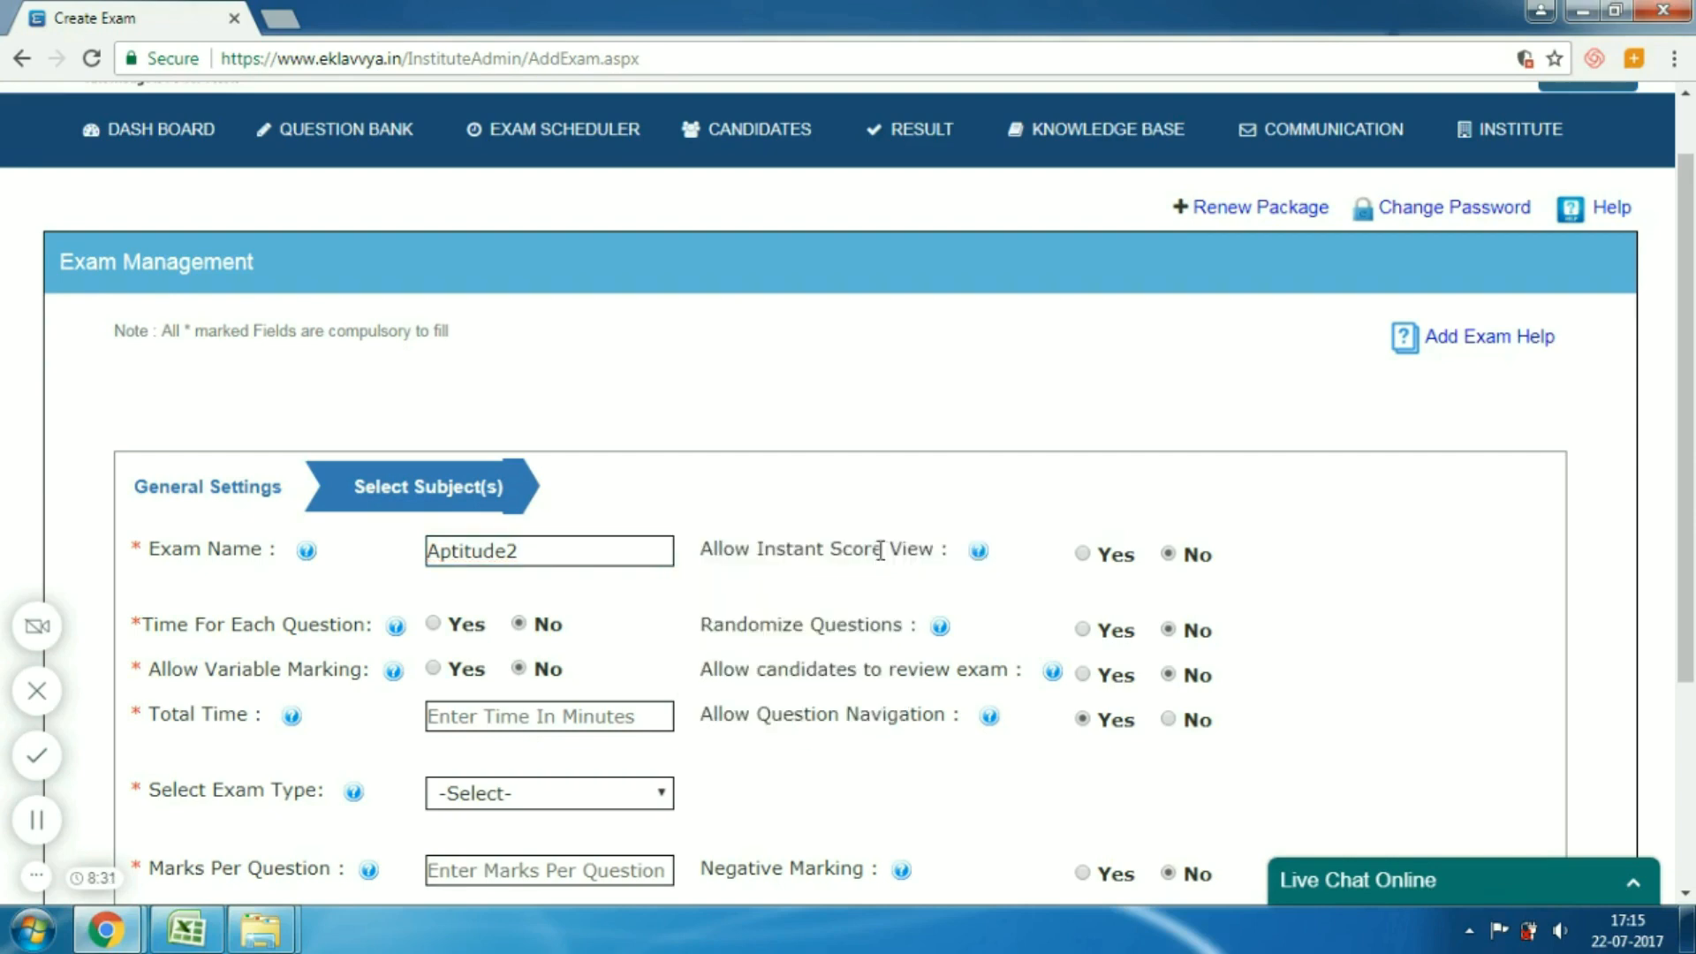
pyautogui.moveTo(979, 553)
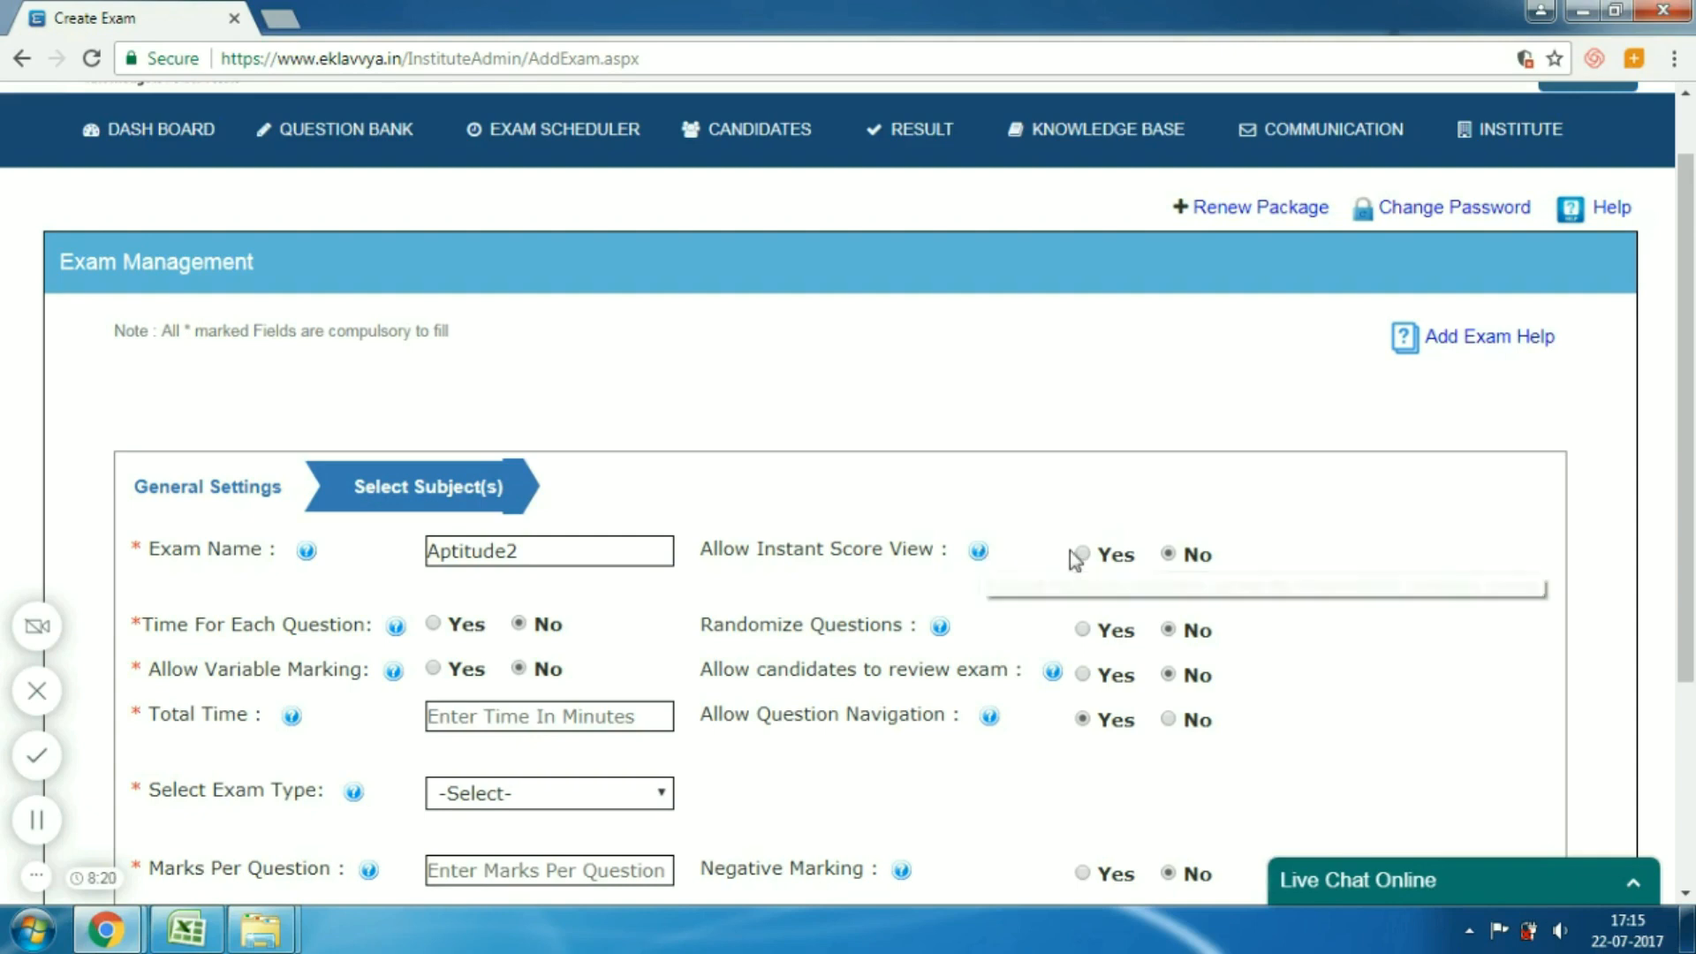
pyautogui.click(1169, 556)
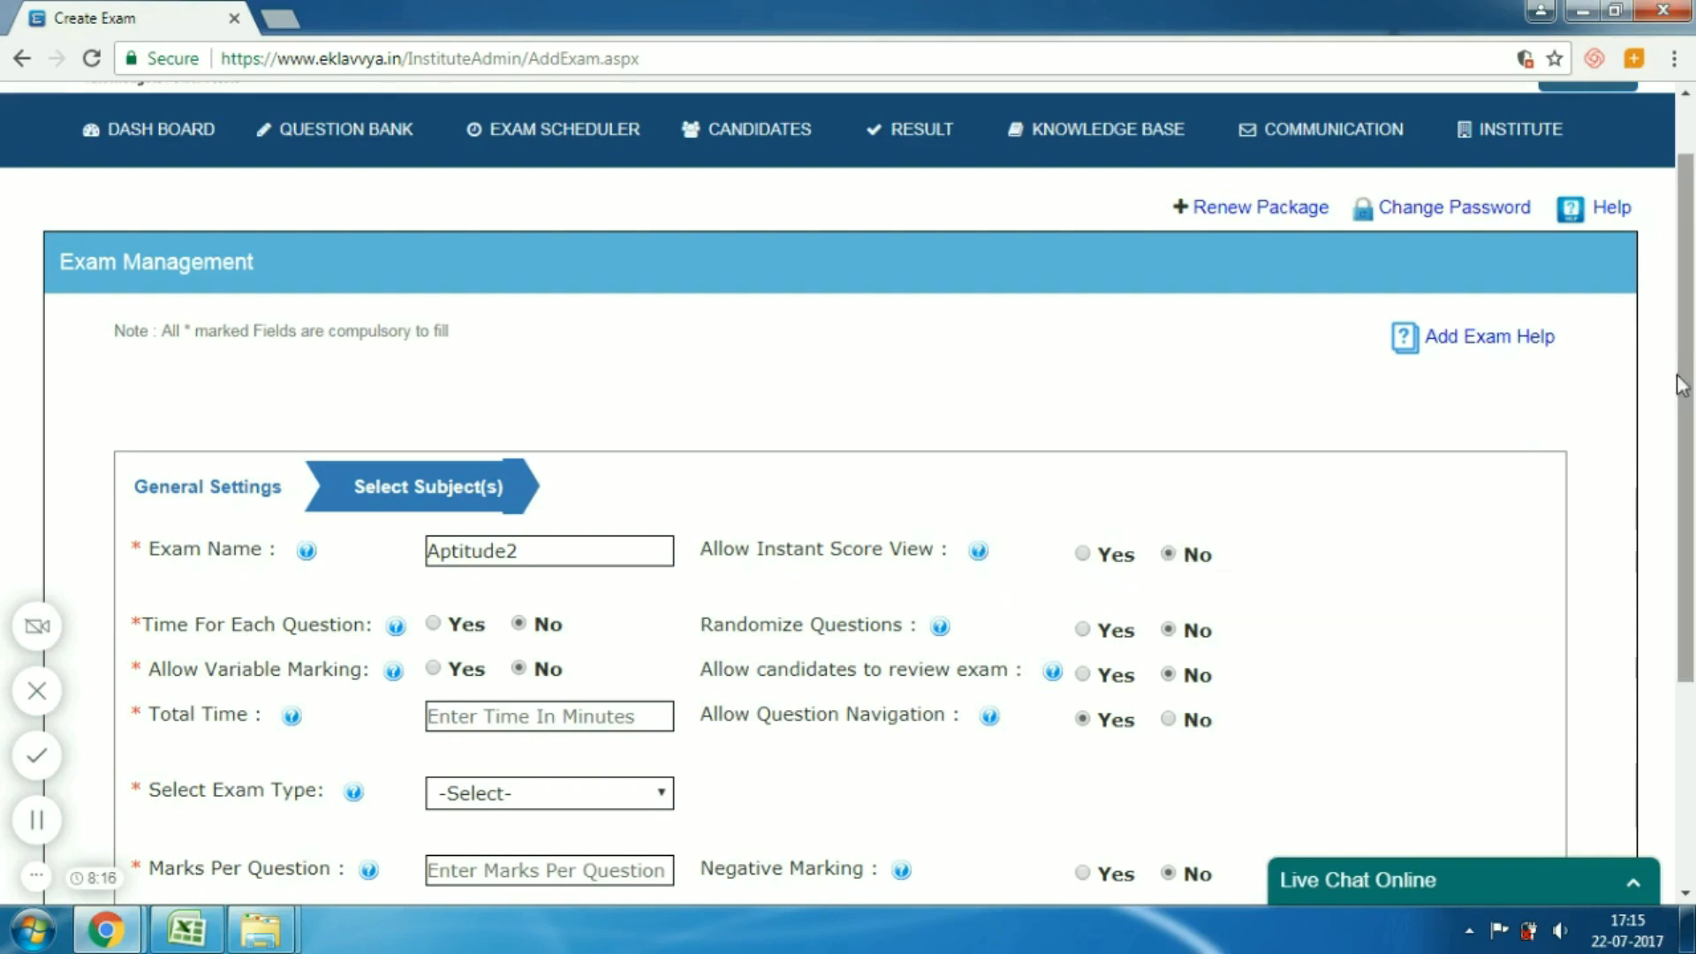
# Step: Try enabling Time For Each Question with 30 seconds per question, and set the option back to No
pyautogui.moveTo(1689, 376); pyautogui.dragTo(1689, 473)
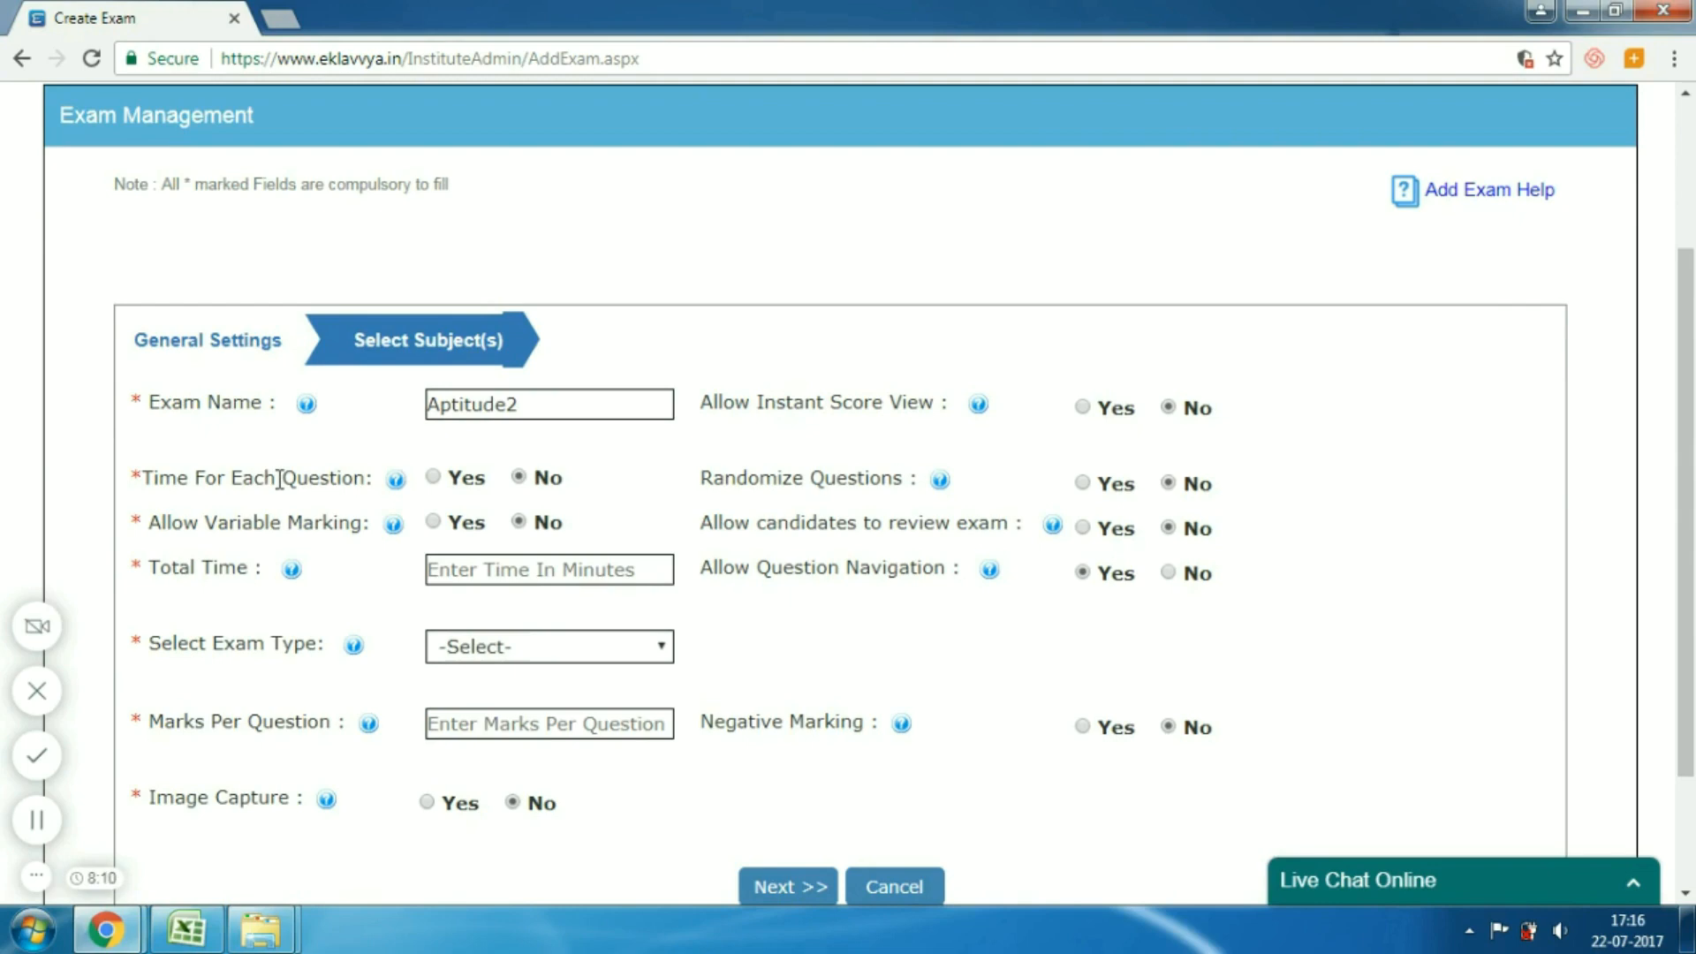
pyautogui.moveTo(394, 486)
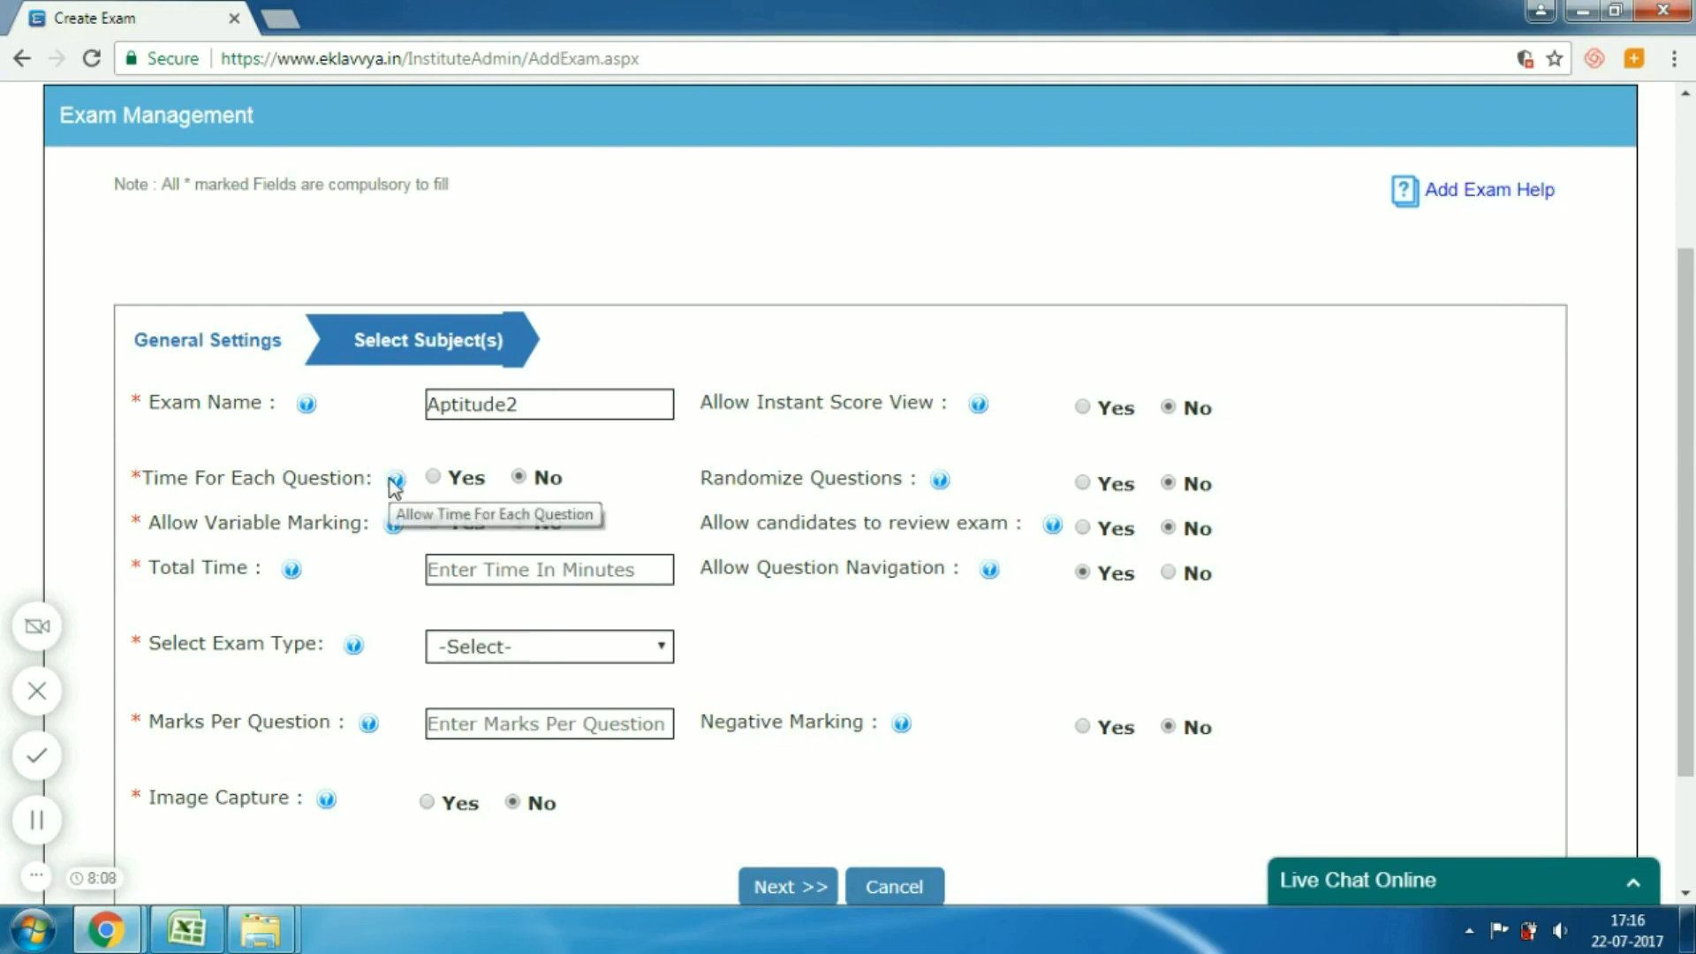
pyautogui.click(434, 478)
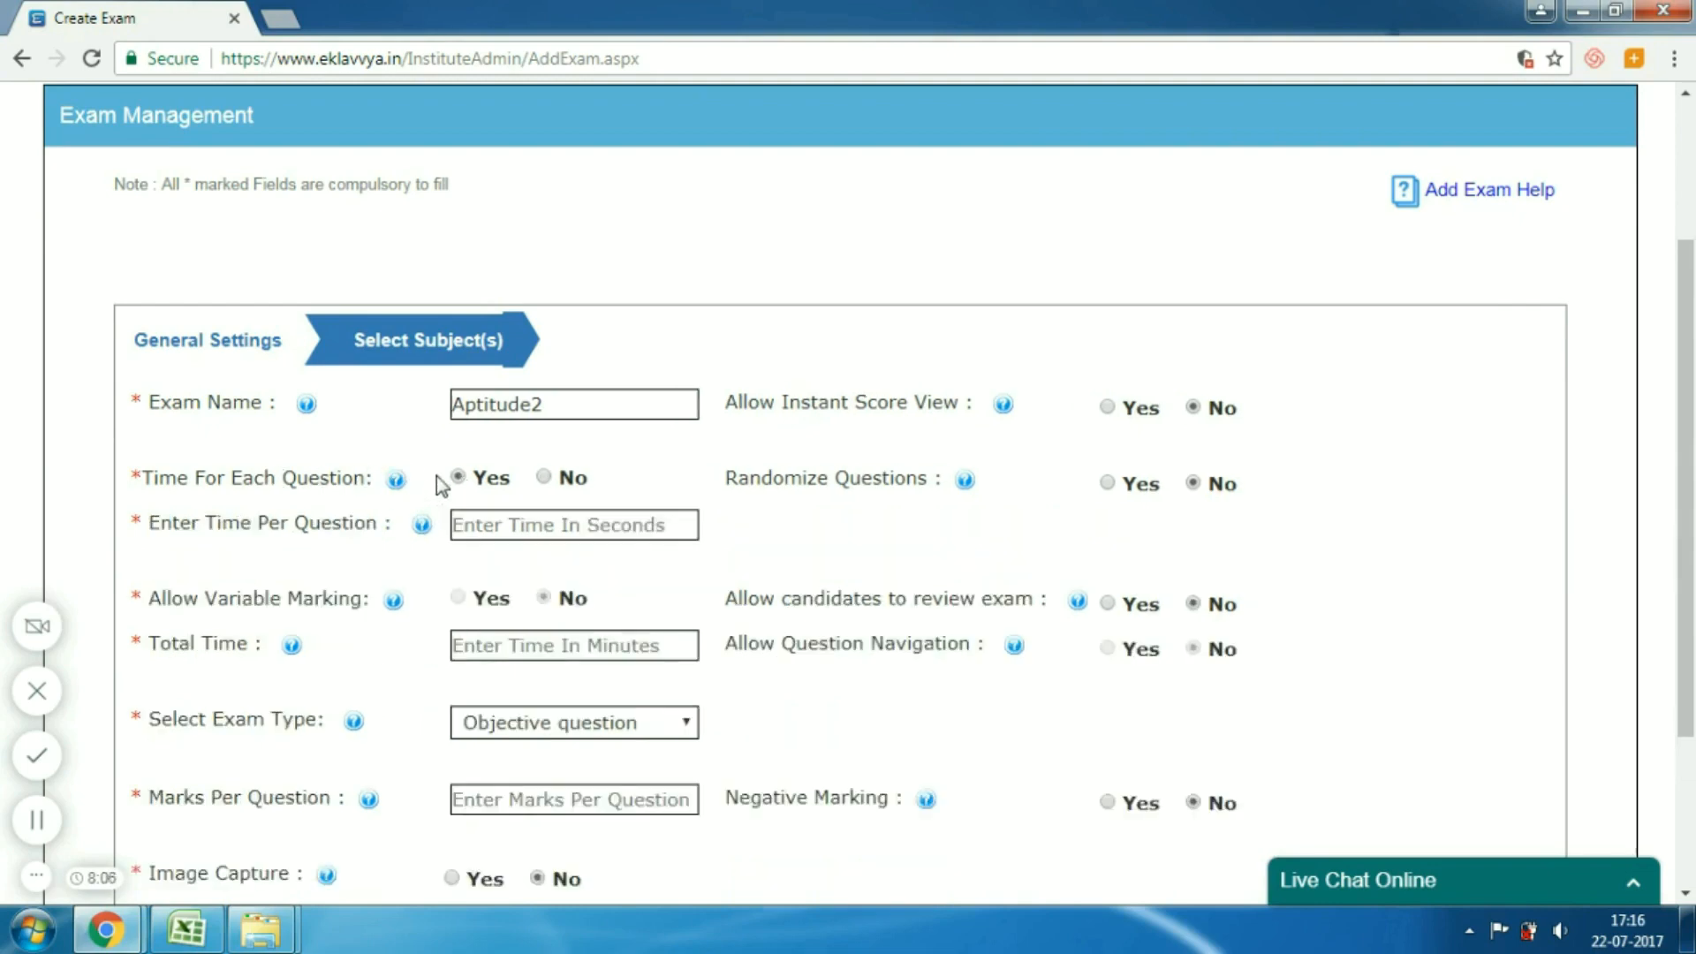
pyautogui.click(501, 516)
pyautogui.write('30')
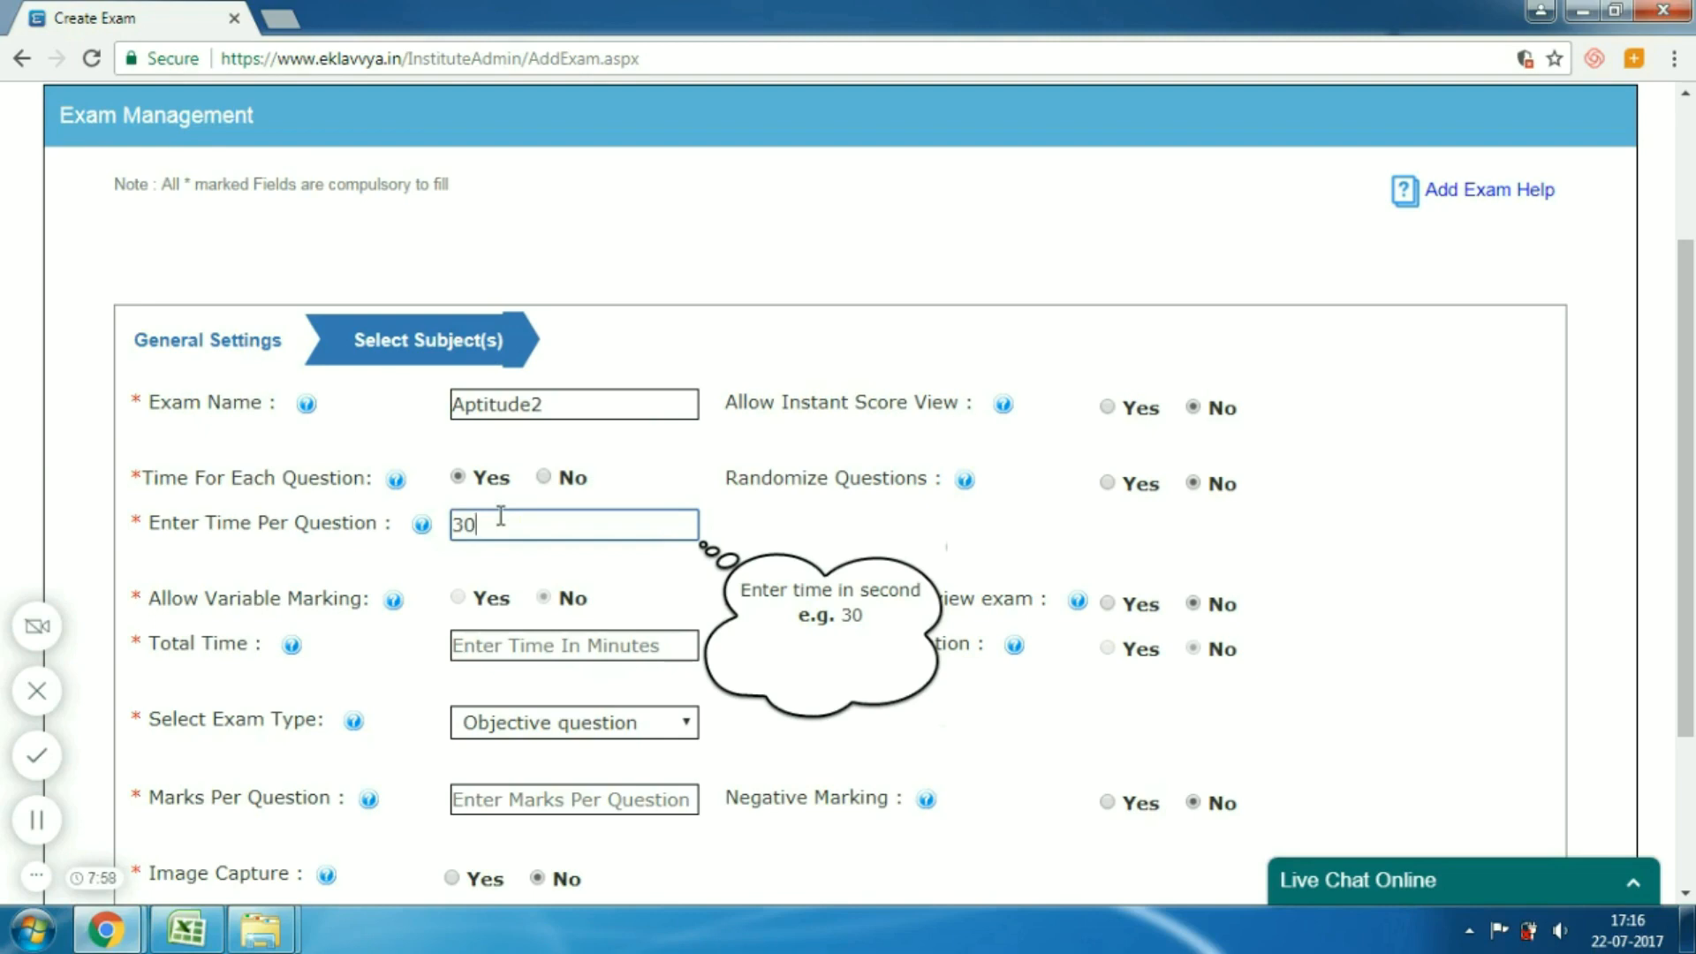
pyautogui.click(546, 480)
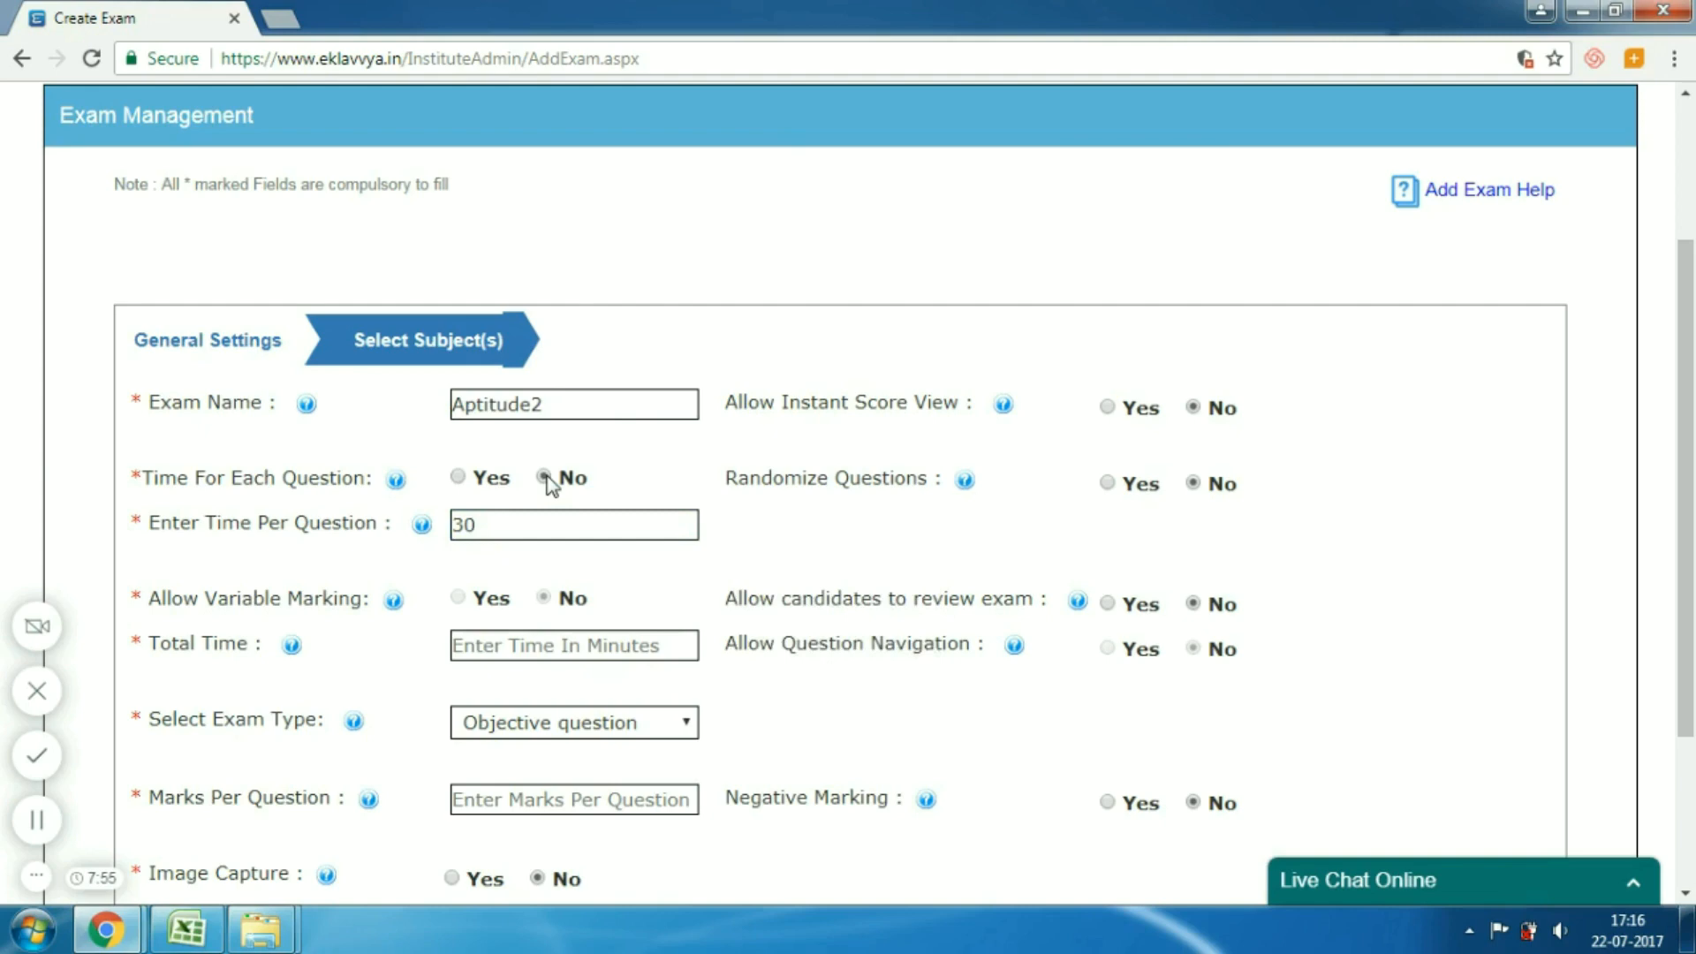
# Step: Check the help hint for Randomize Questions and set this option to Yes
pyautogui.tripleClick(727, 476)
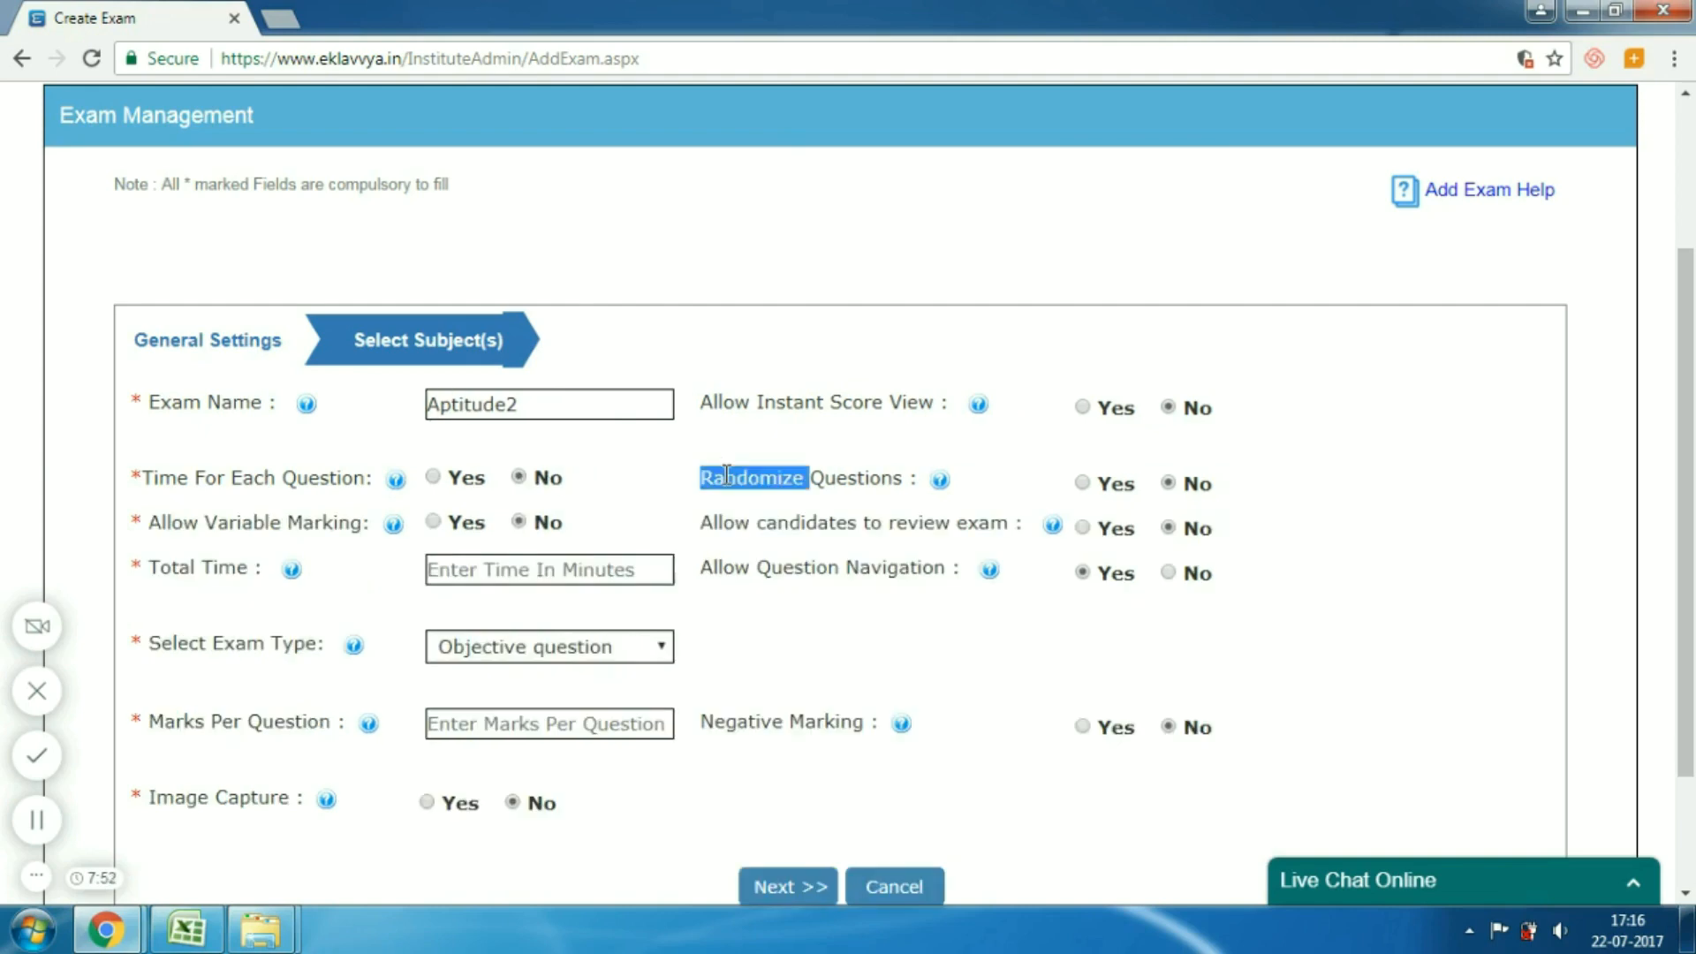
pyautogui.click(726, 475)
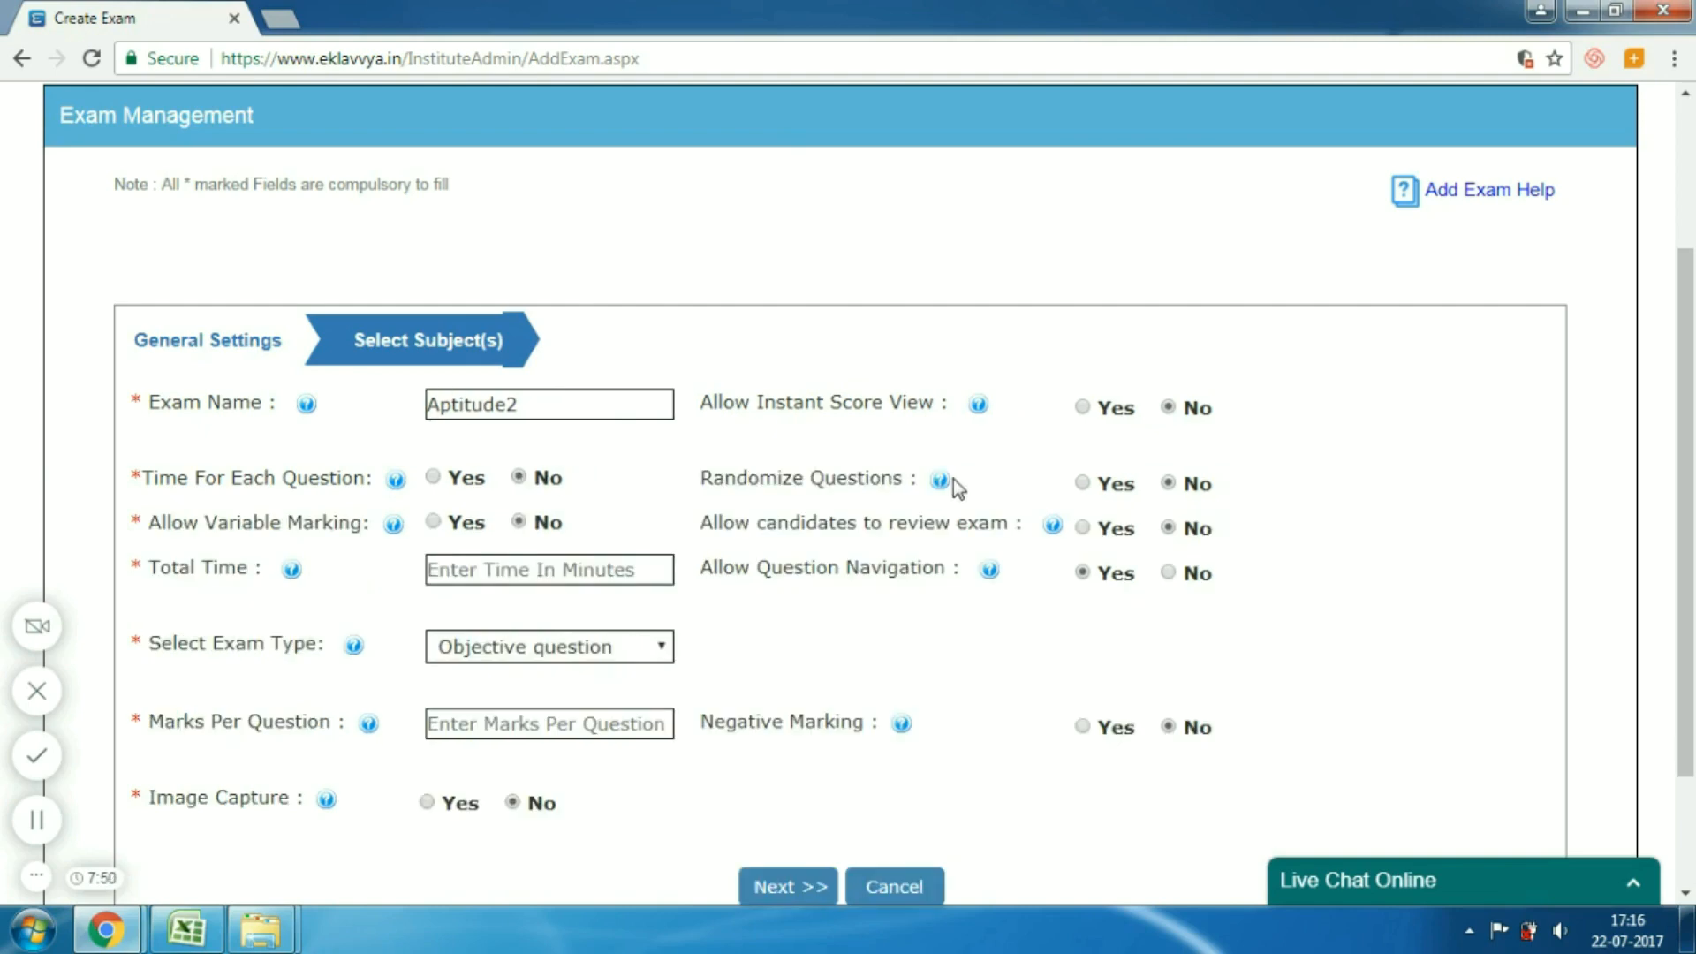
pyautogui.moveTo(942, 484)
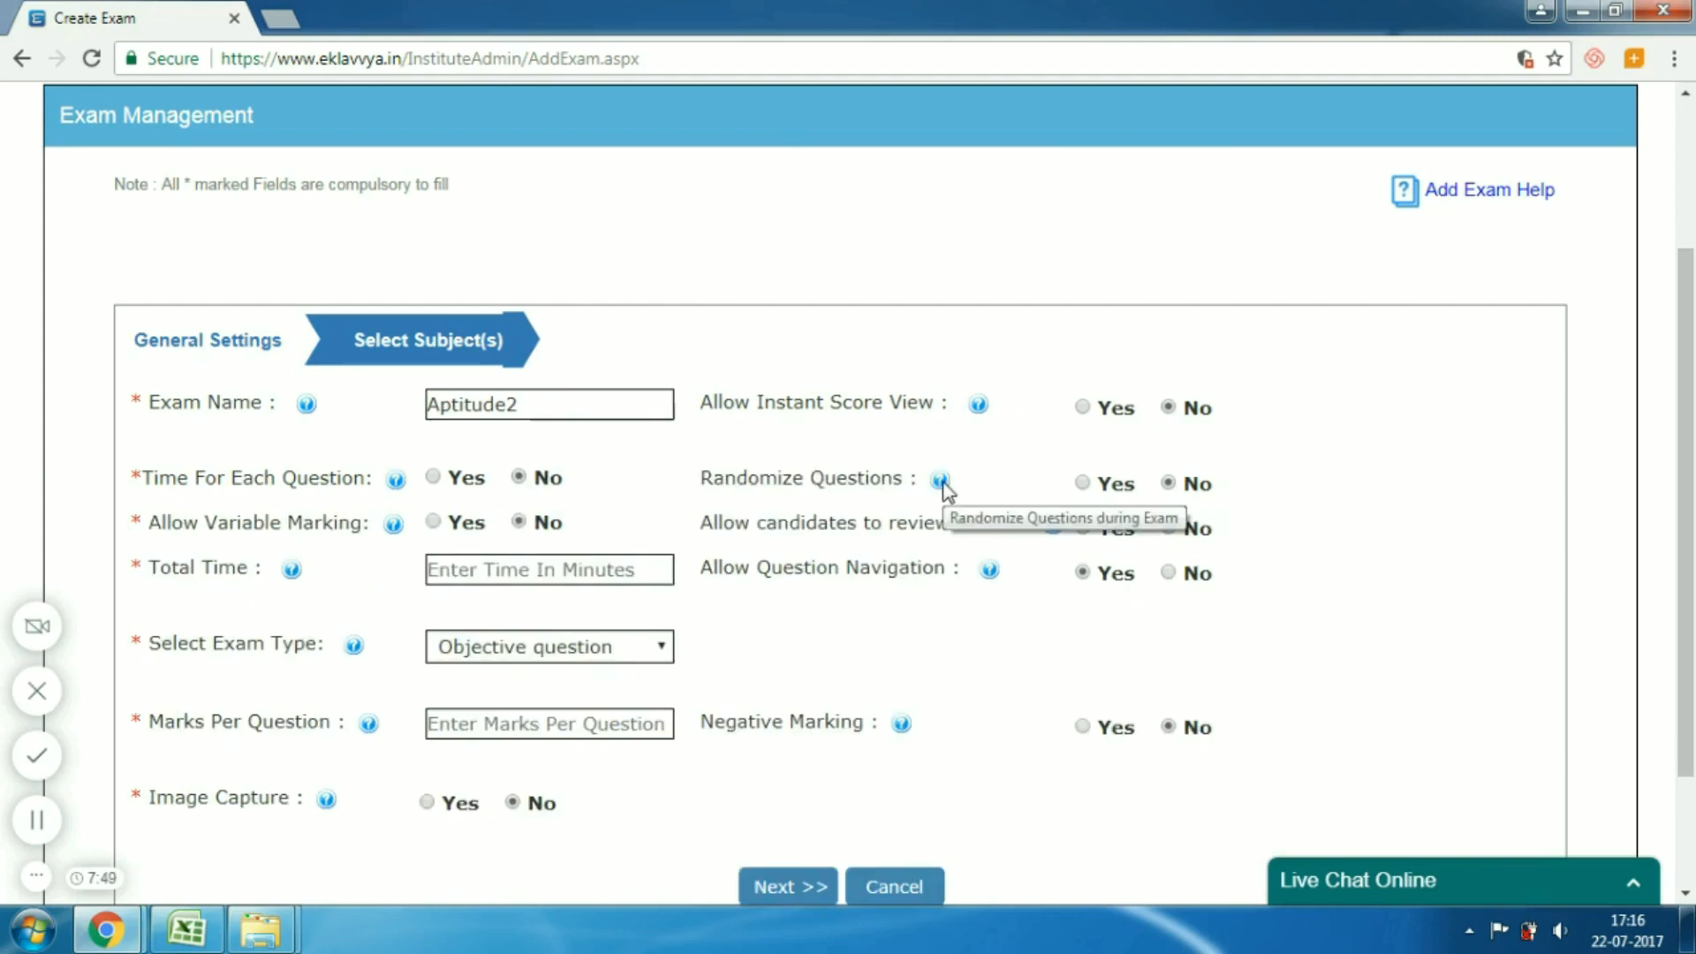
pyautogui.click(1087, 487)
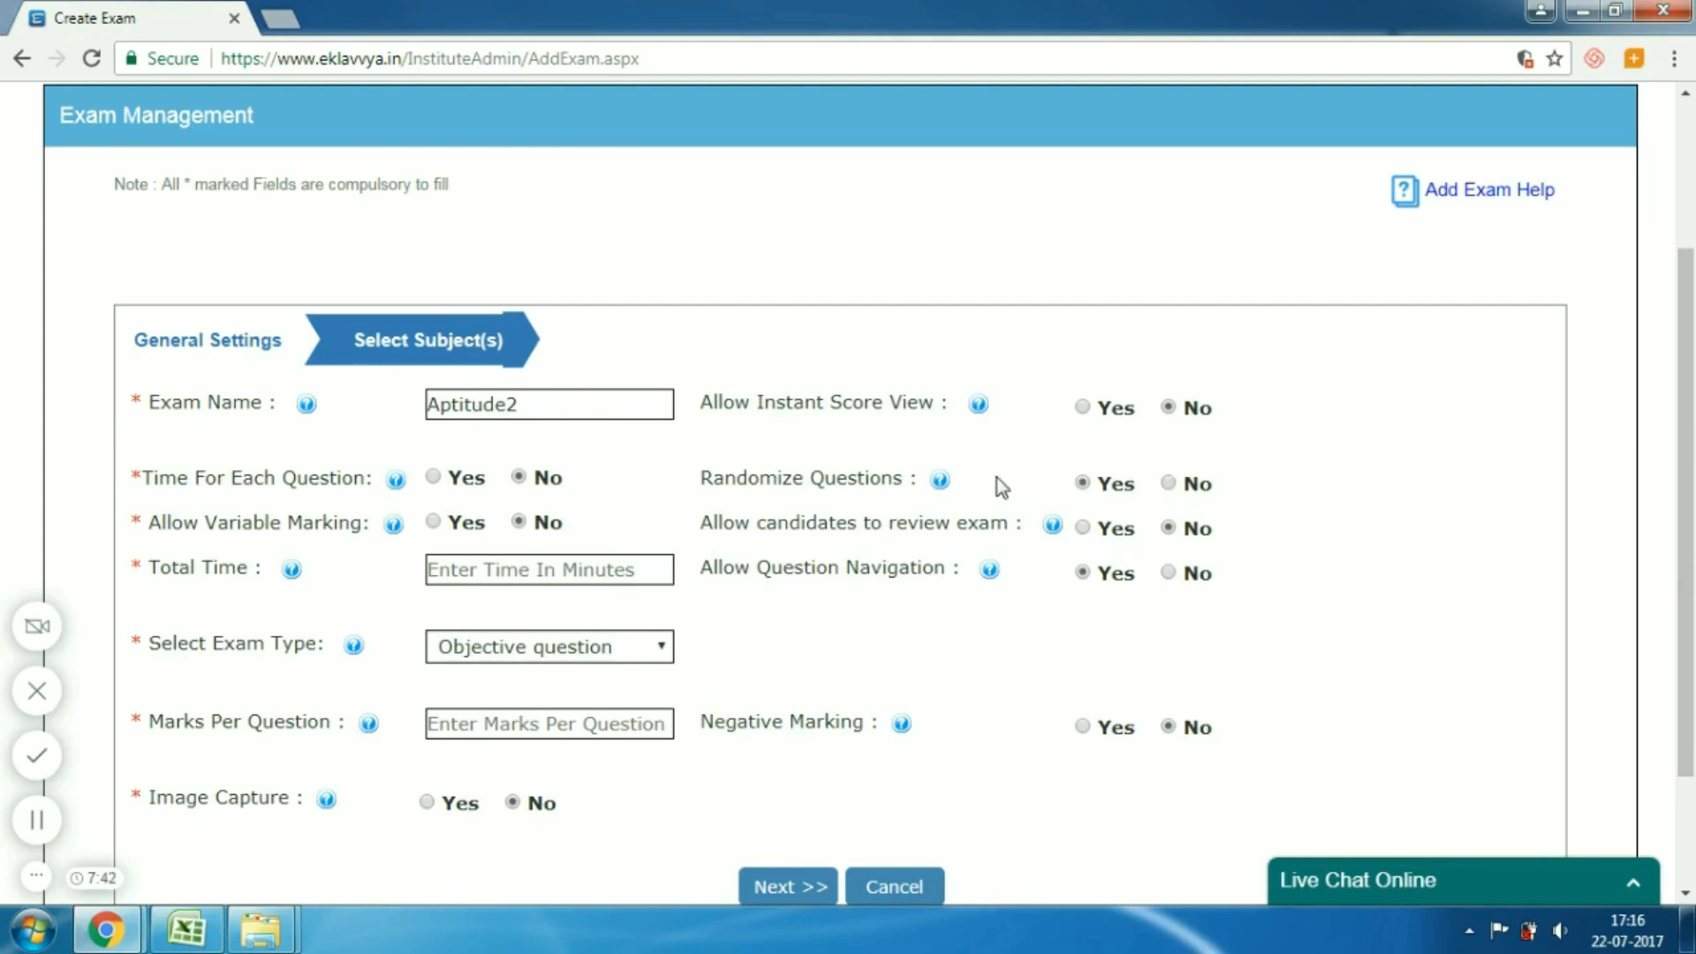
pyautogui.moveTo(942, 477)
# Step: Try enabling Allow Variable Marking and Allow candidates to review exam, setting each option back to No
pyautogui.click(433, 522)
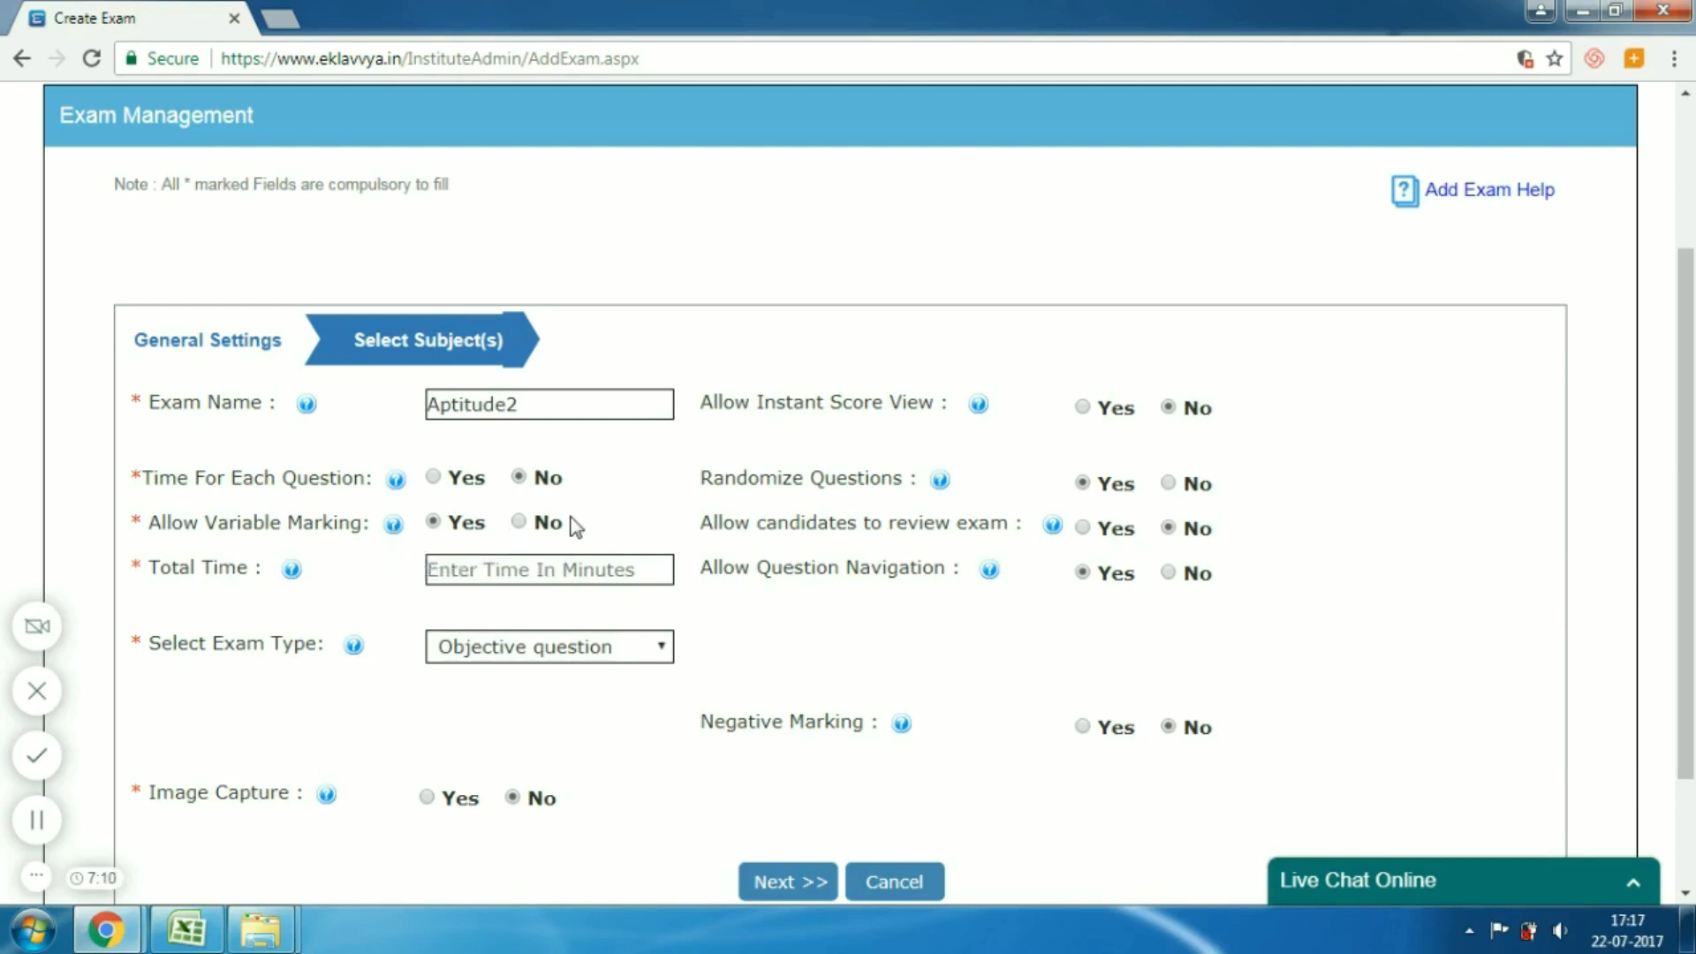
pyautogui.click(520, 522)
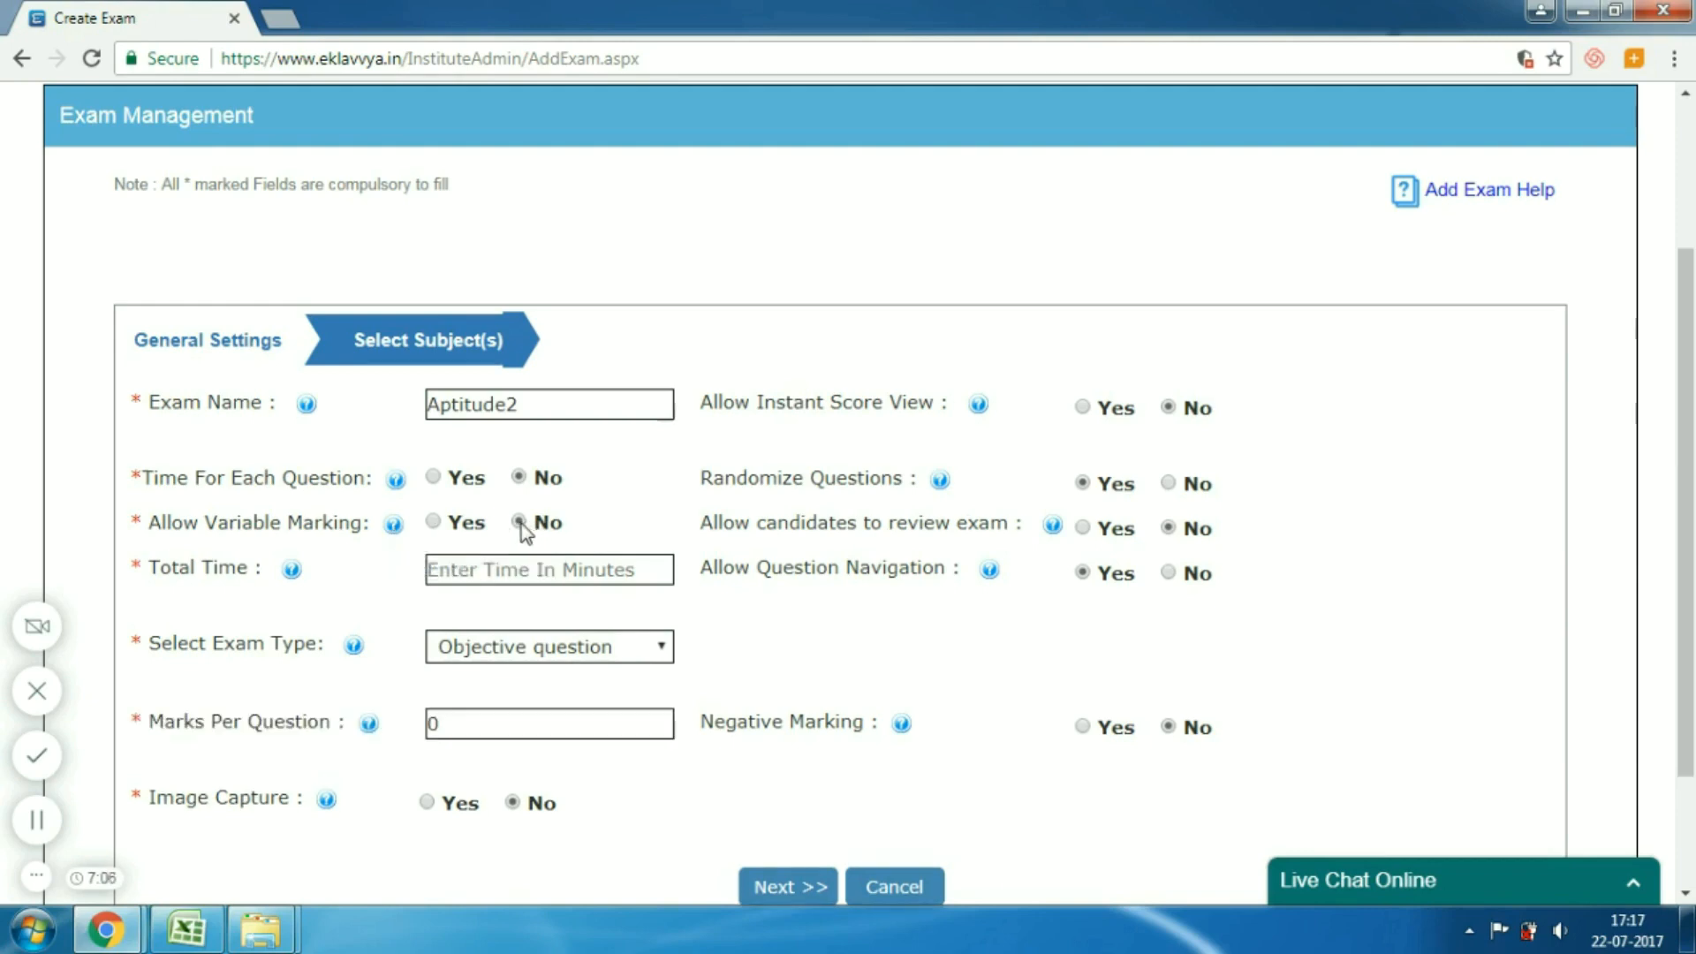
pyautogui.tripleClick(715, 521)
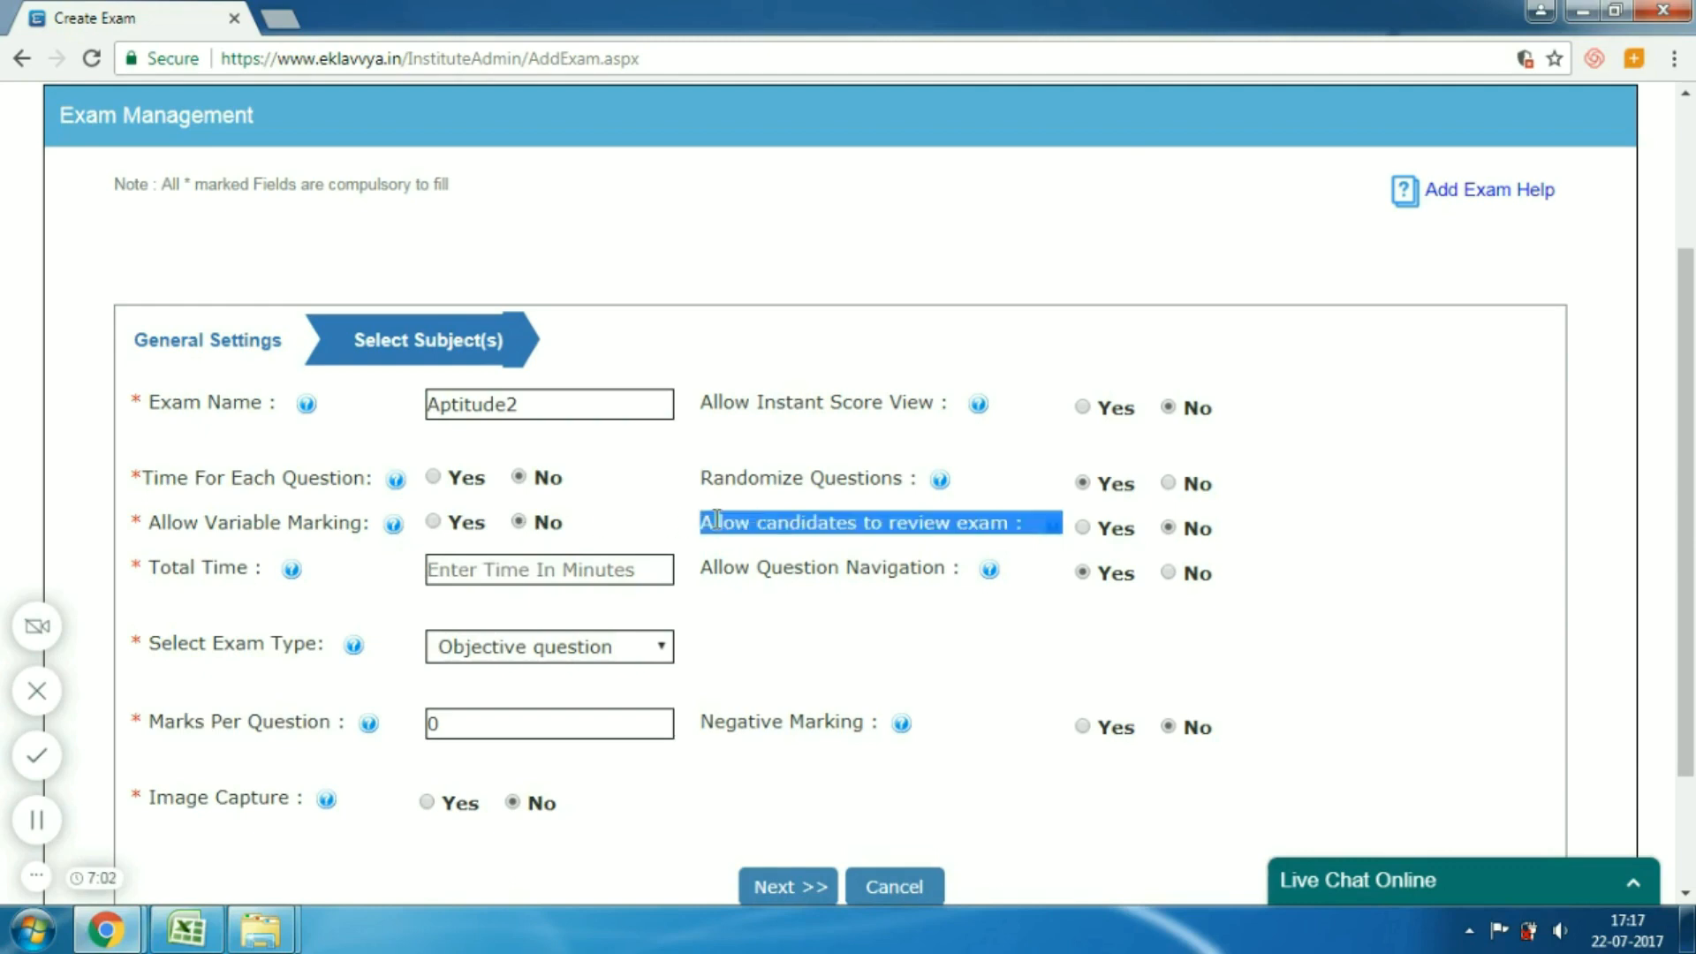
pyautogui.click(716, 521)
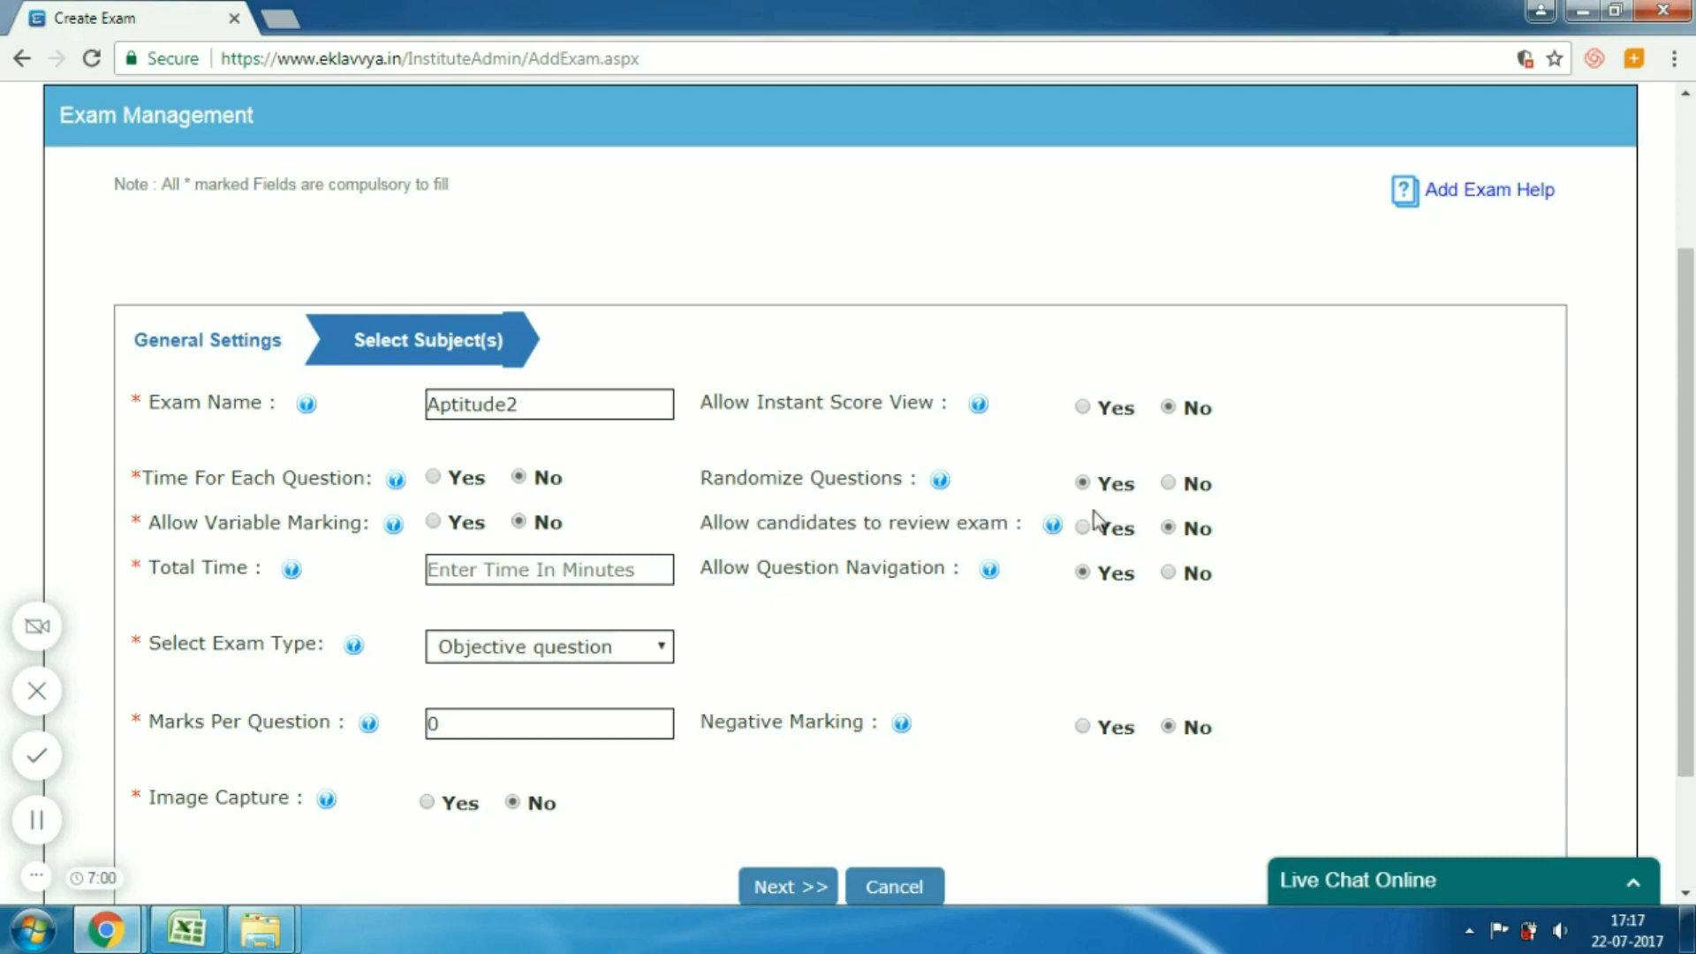
pyautogui.moveTo(1057, 530)
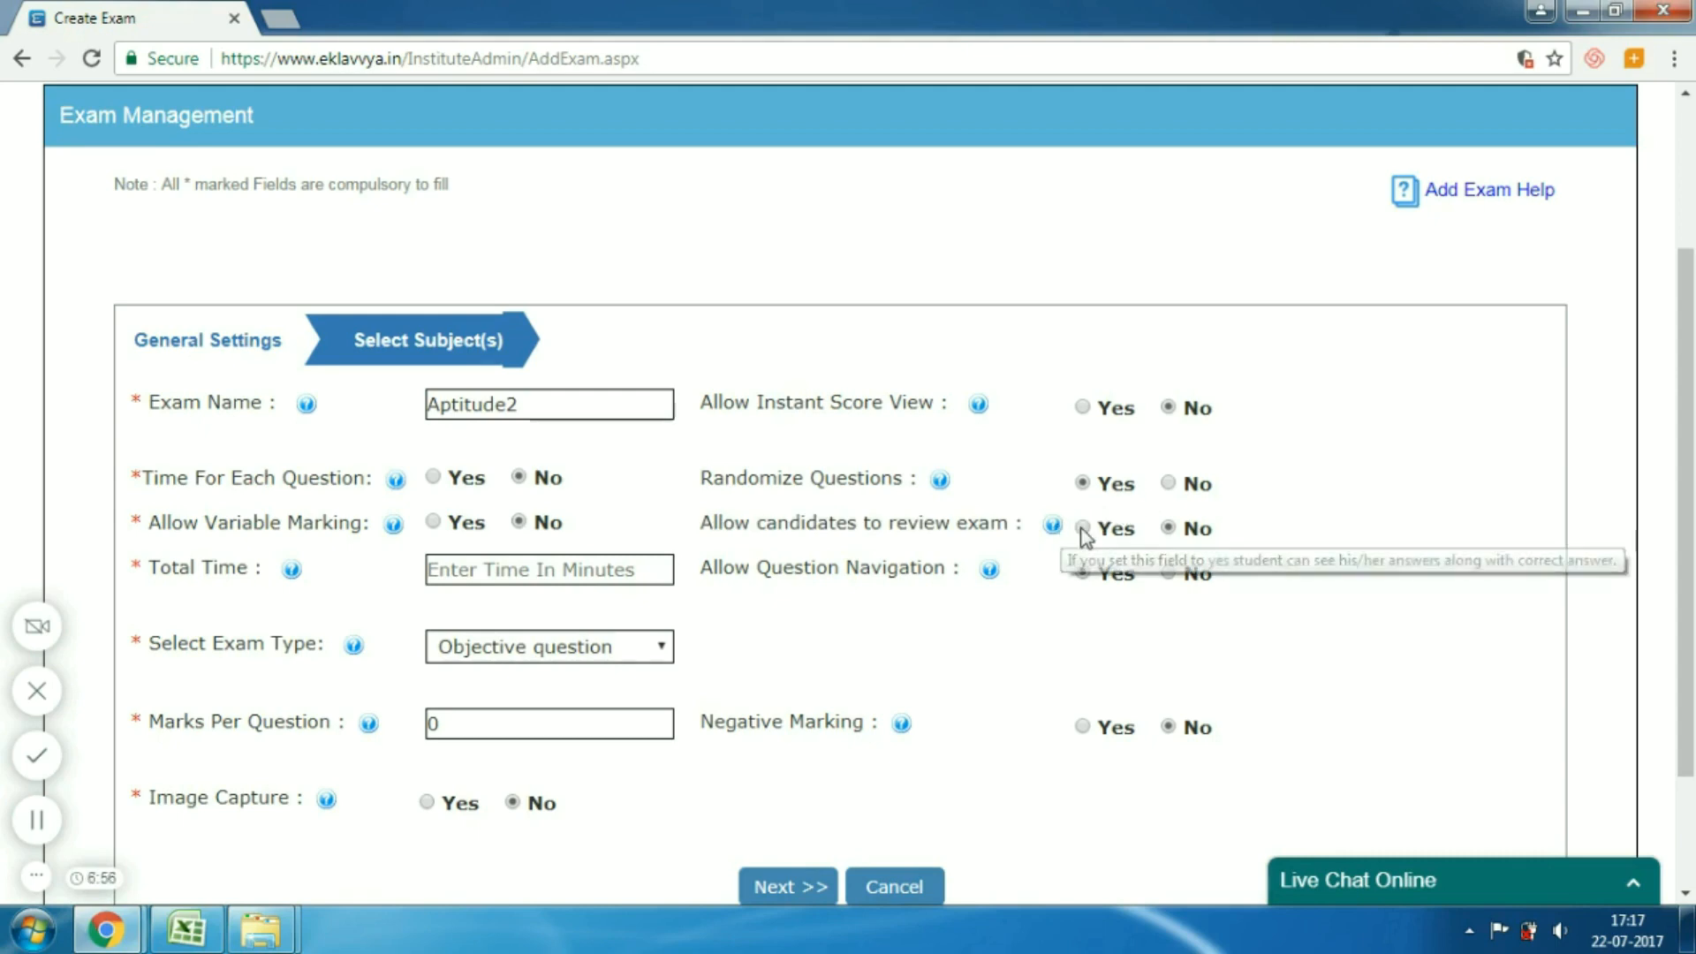
pyautogui.click(1088, 528)
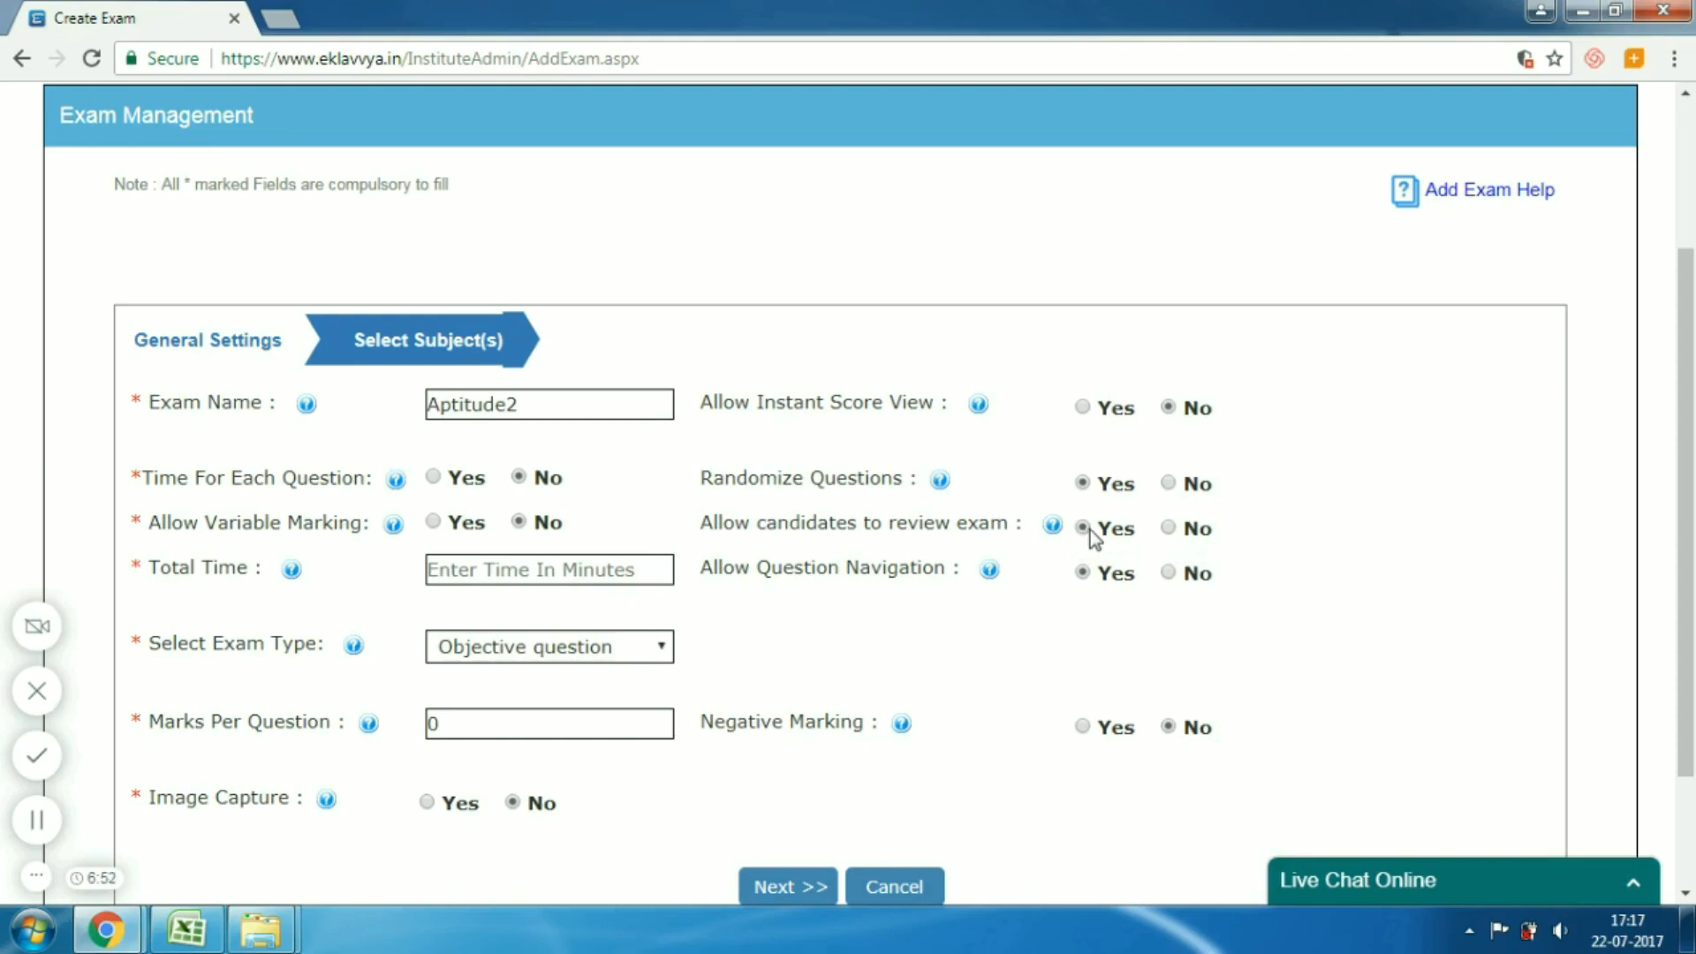
pyautogui.moveTo(1059, 530)
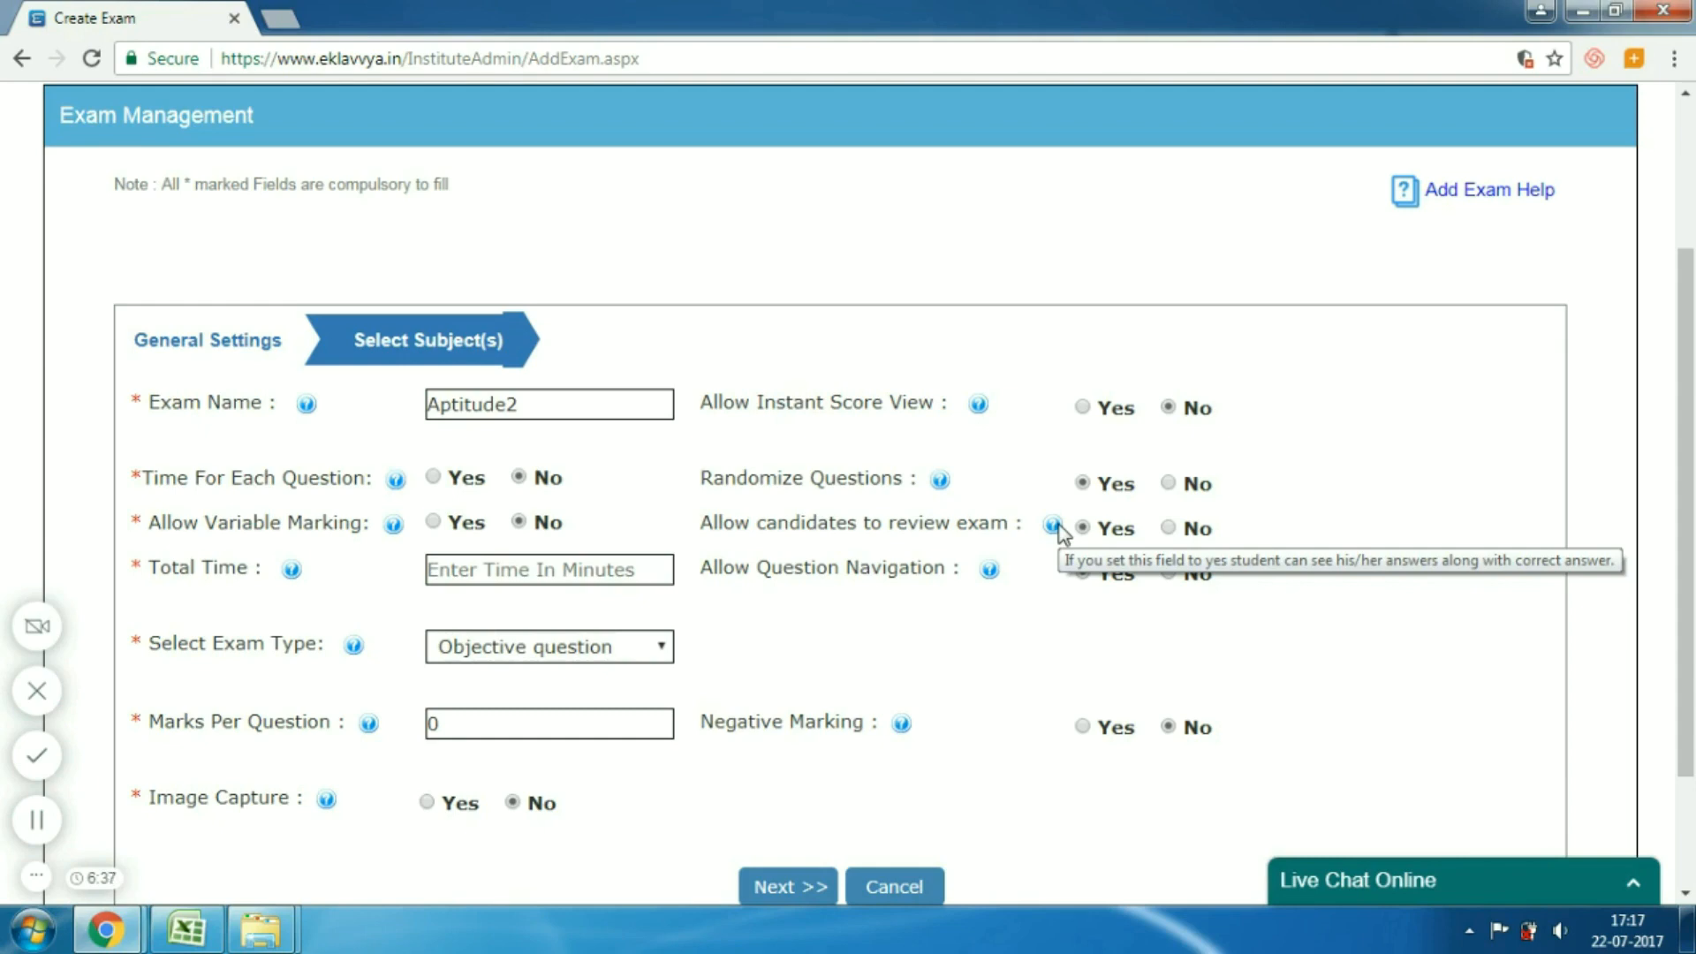
pyautogui.click(1169, 529)
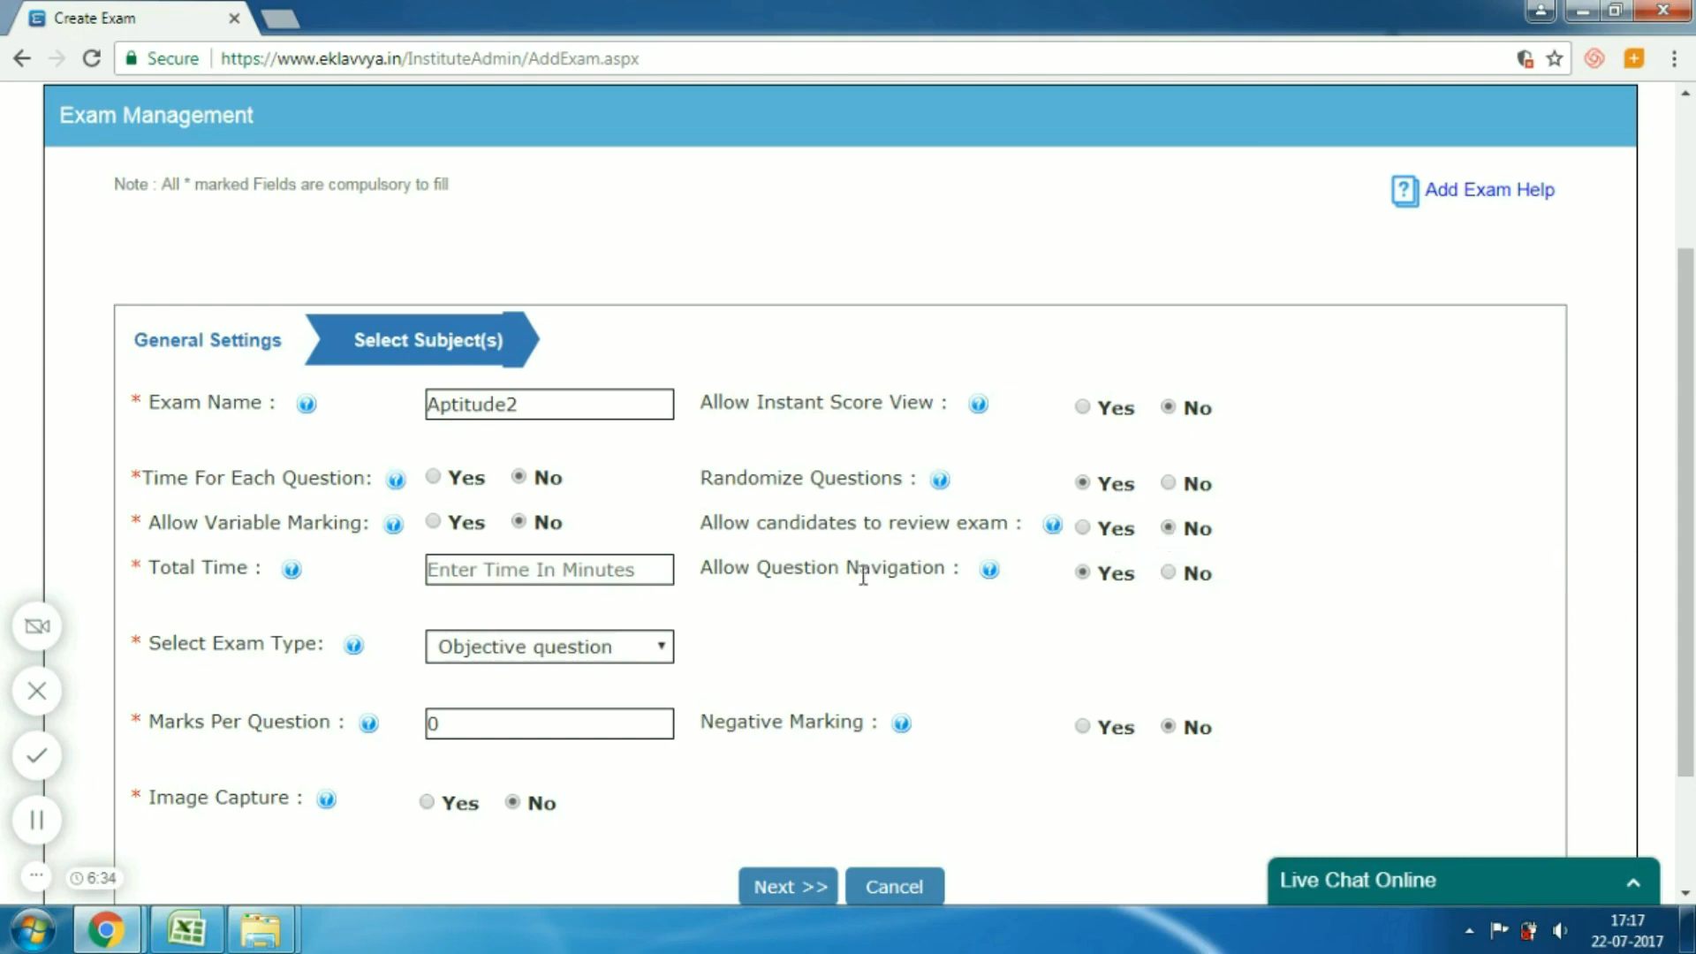
# Step: Check the help hint for Total Time and set the exam duration to 60 minutes
pyautogui.moveTo(292, 573)
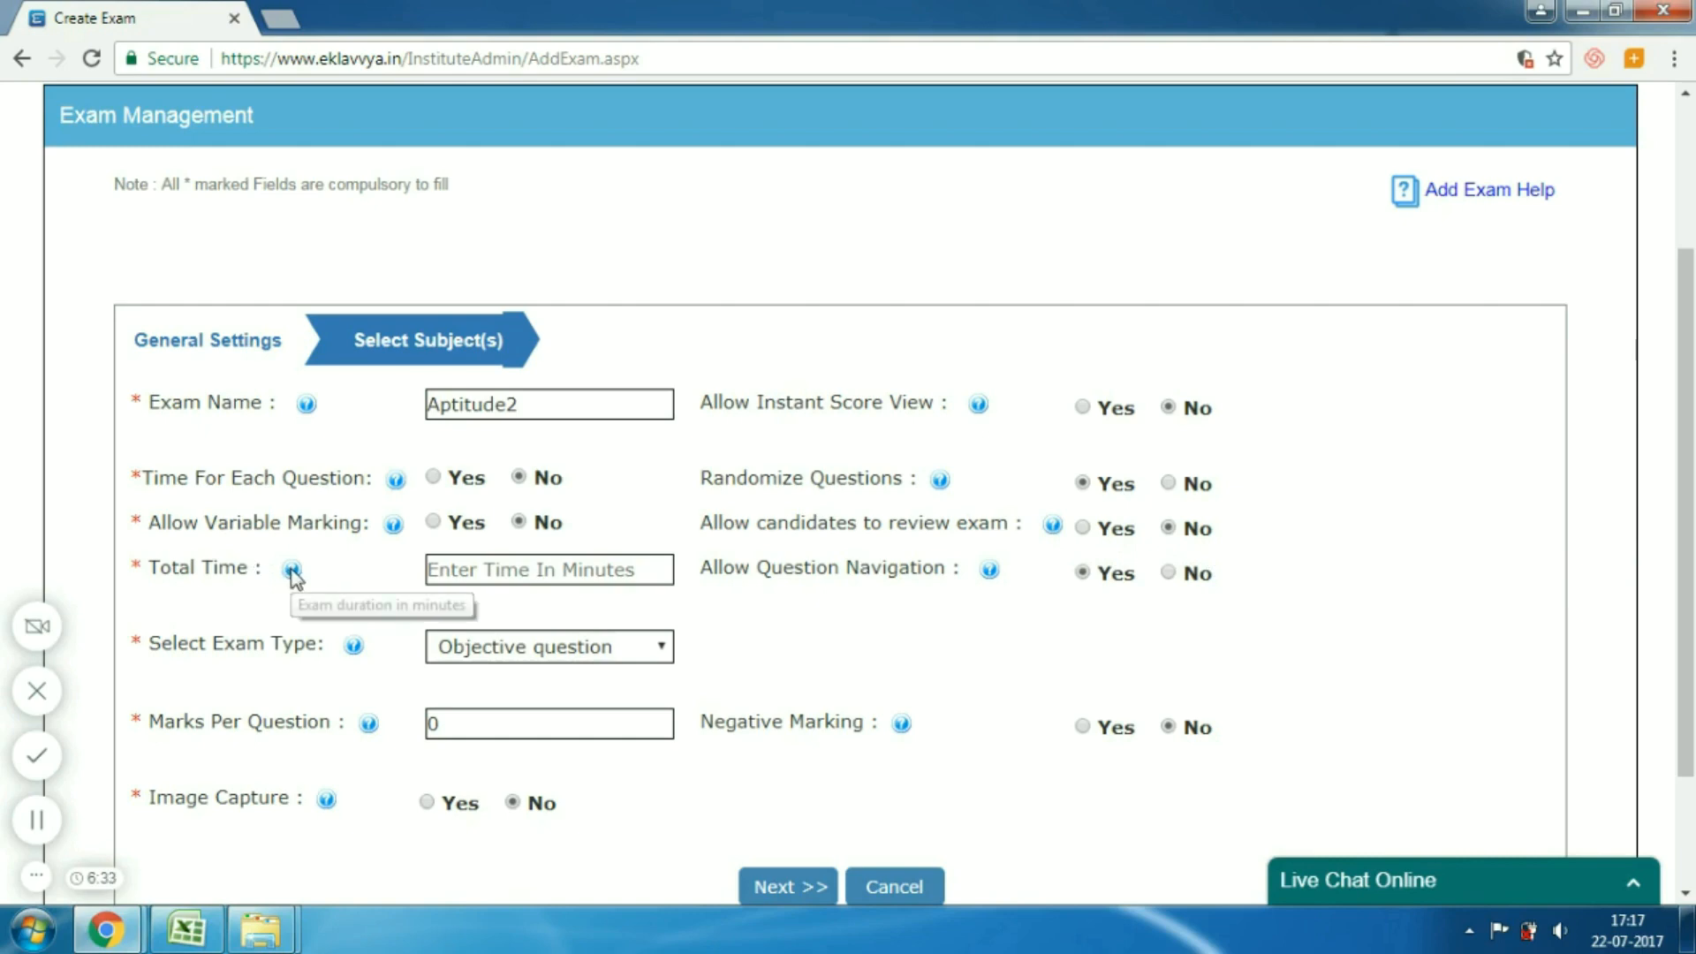
pyautogui.click(527, 567)
pyautogui.write('60')
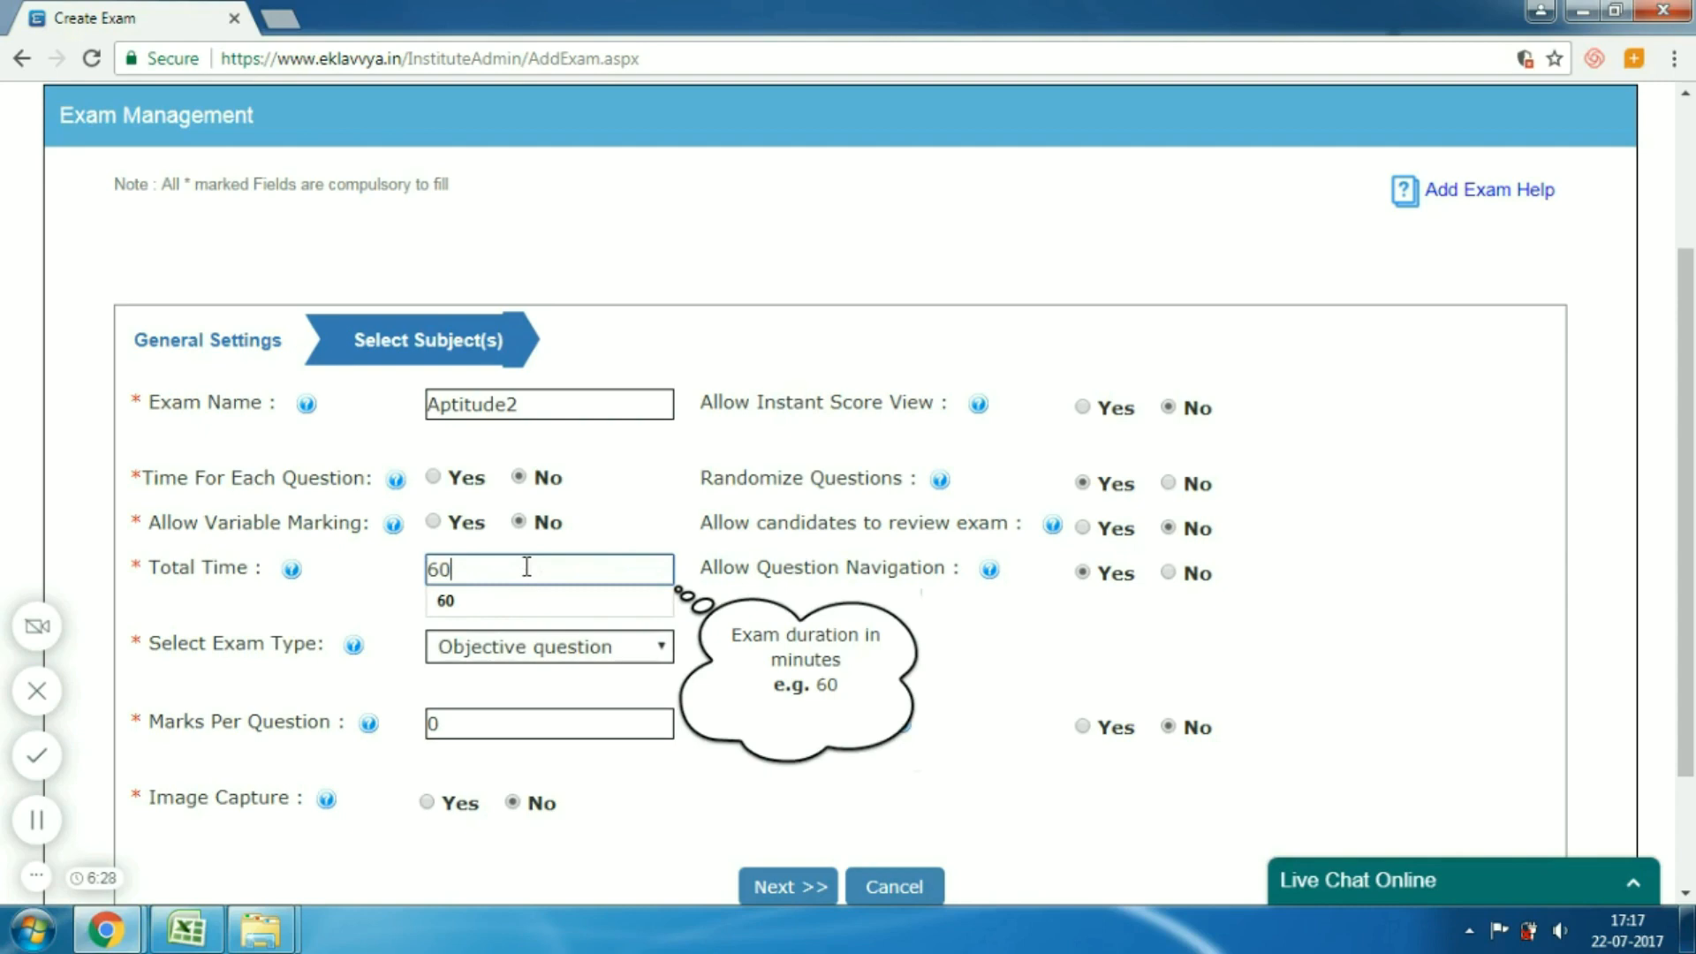
# Step: Check the help hint for Allow Question Navigation and set this option to No
pyautogui.tripleClick(781, 565)
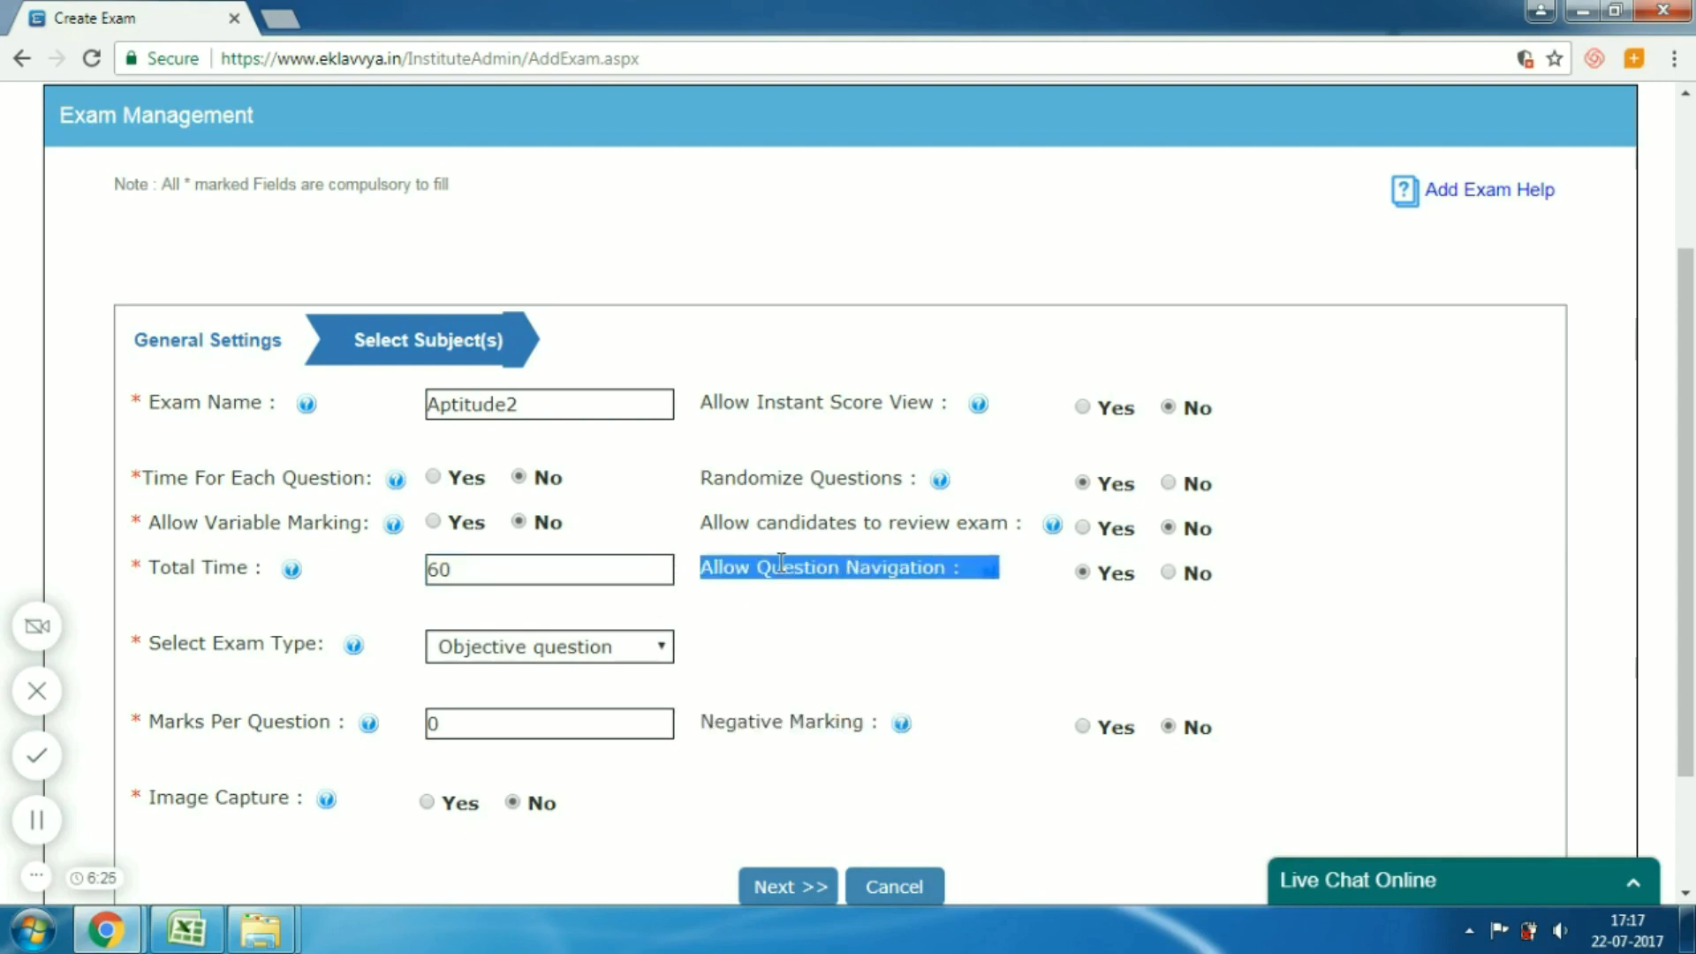
pyautogui.click(782, 564)
pyautogui.moveTo(994, 576)
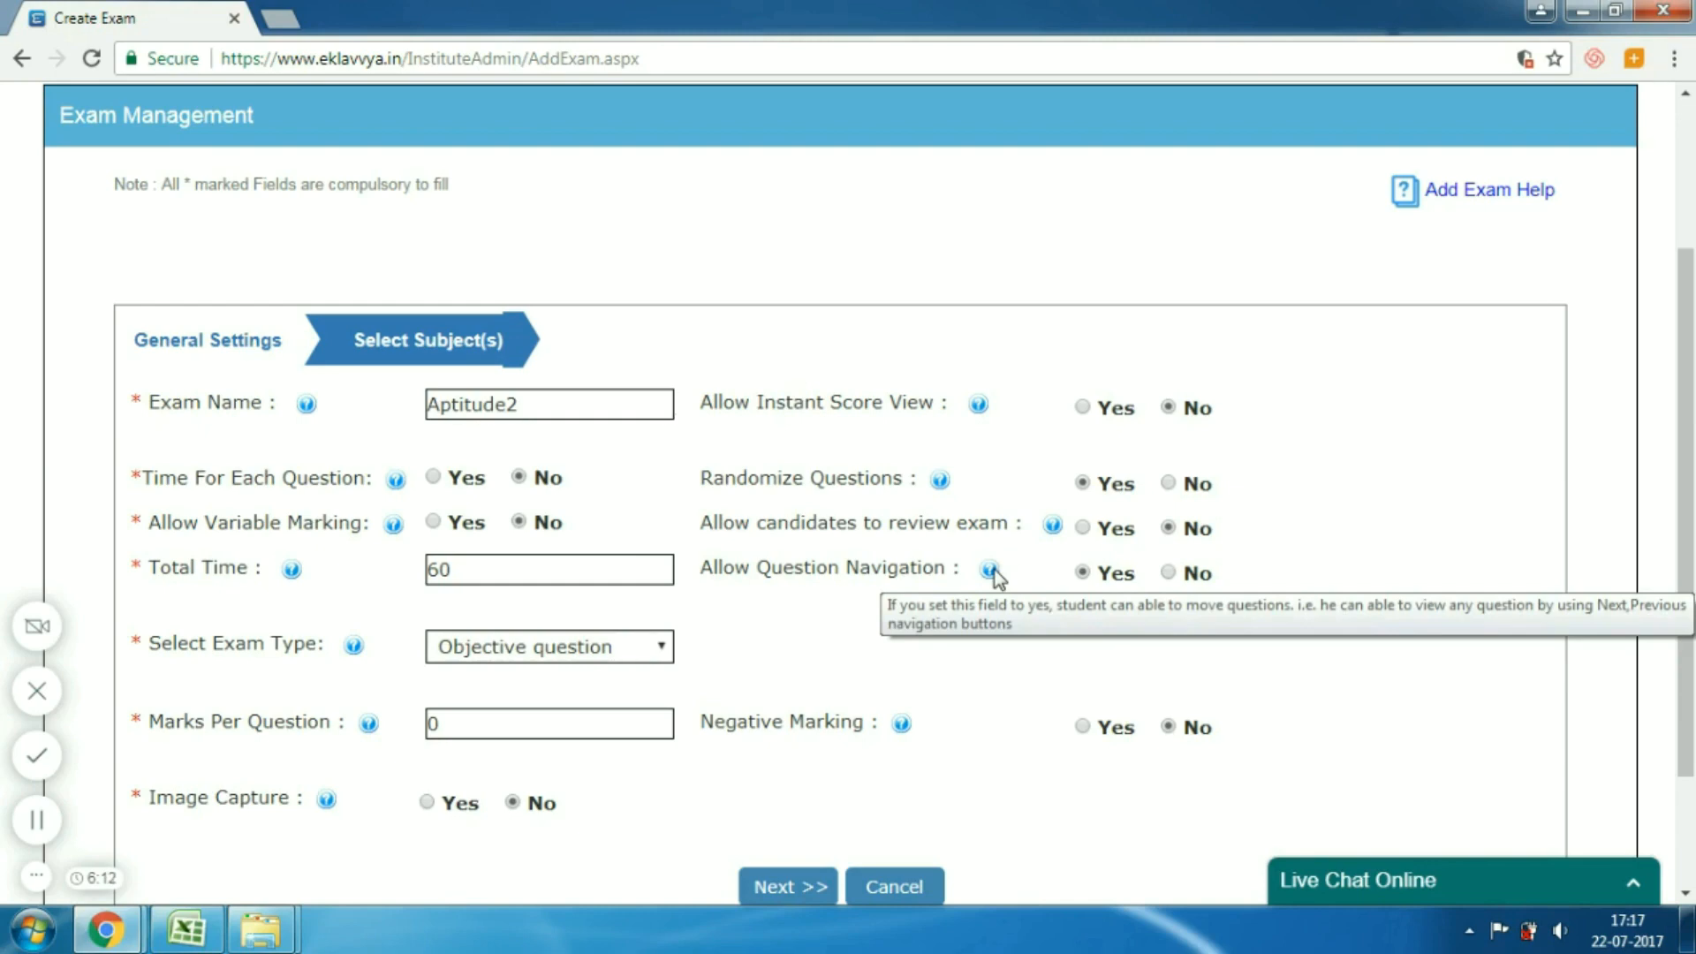
pyautogui.click(1168, 573)
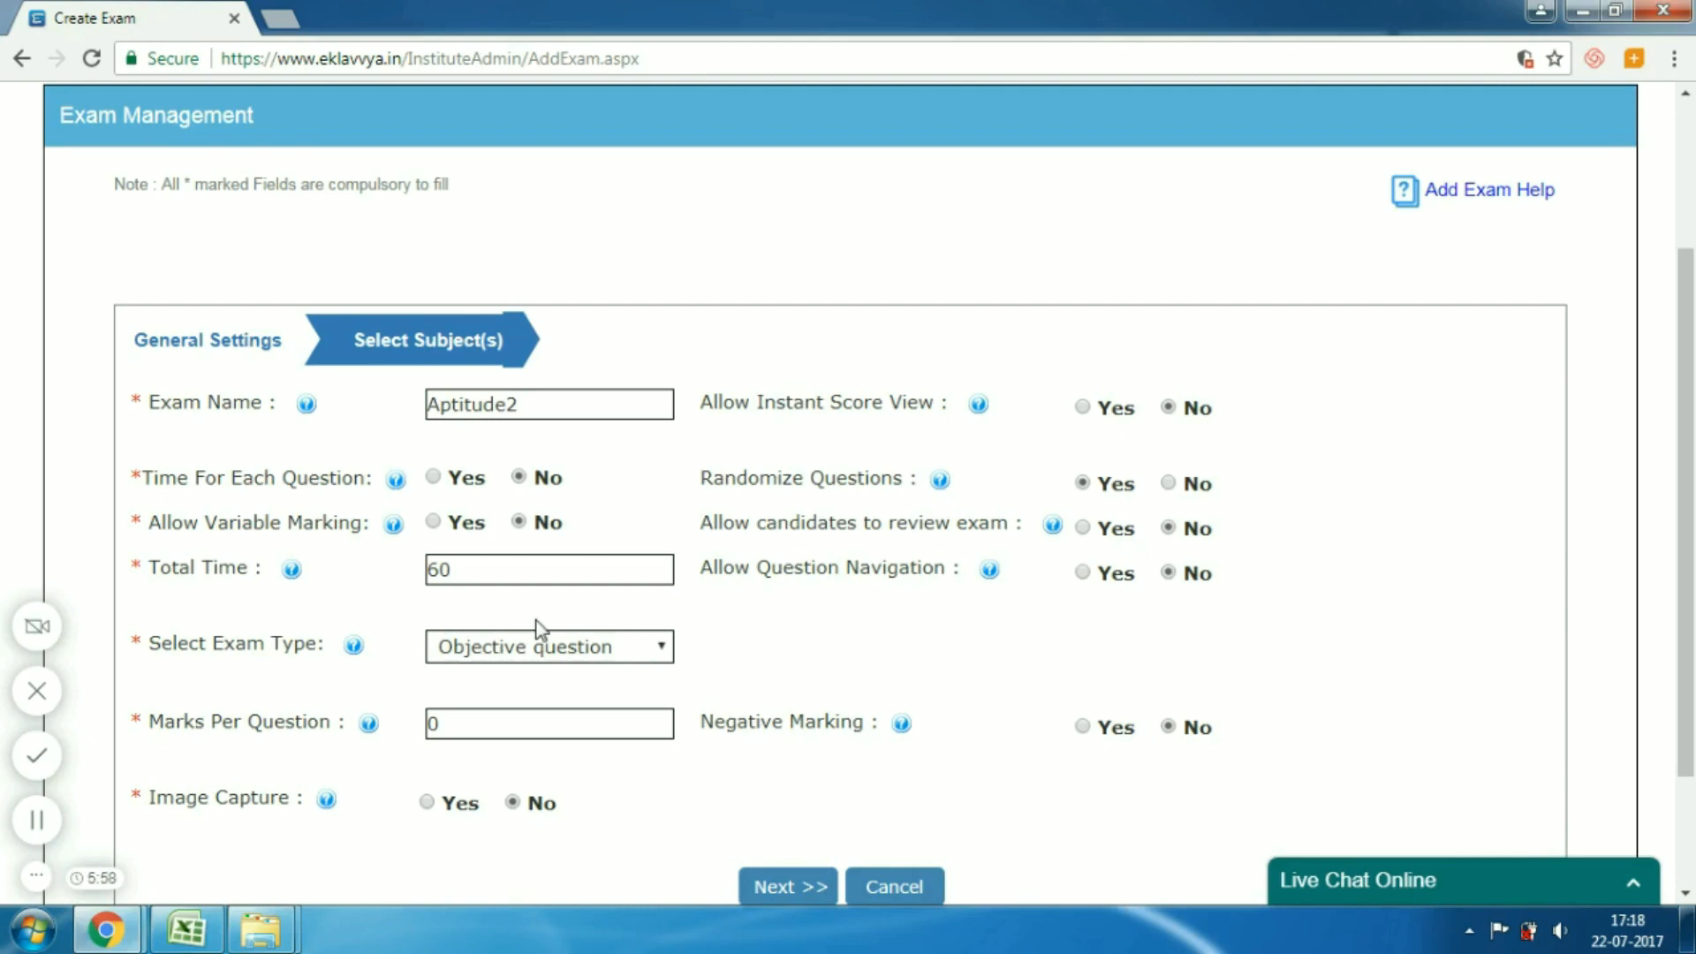
# Step: Review the exam type hint and the available types, keeping Objective question selected
pyautogui.moveTo(354, 651)
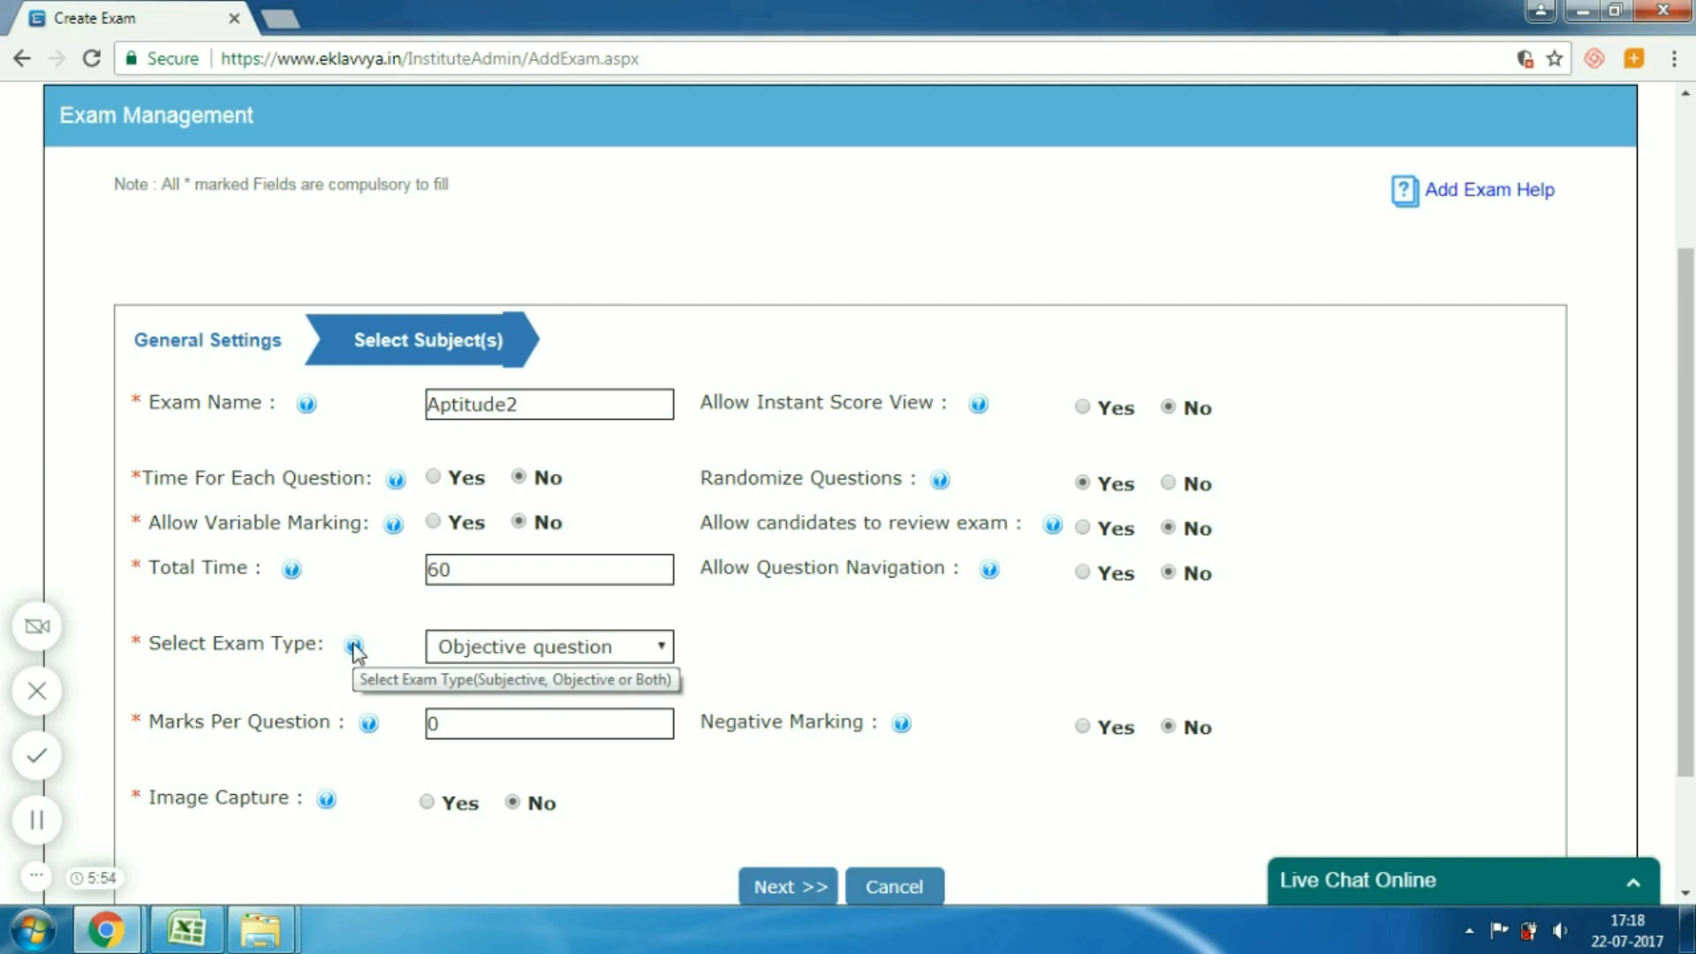
pyautogui.click(500, 653)
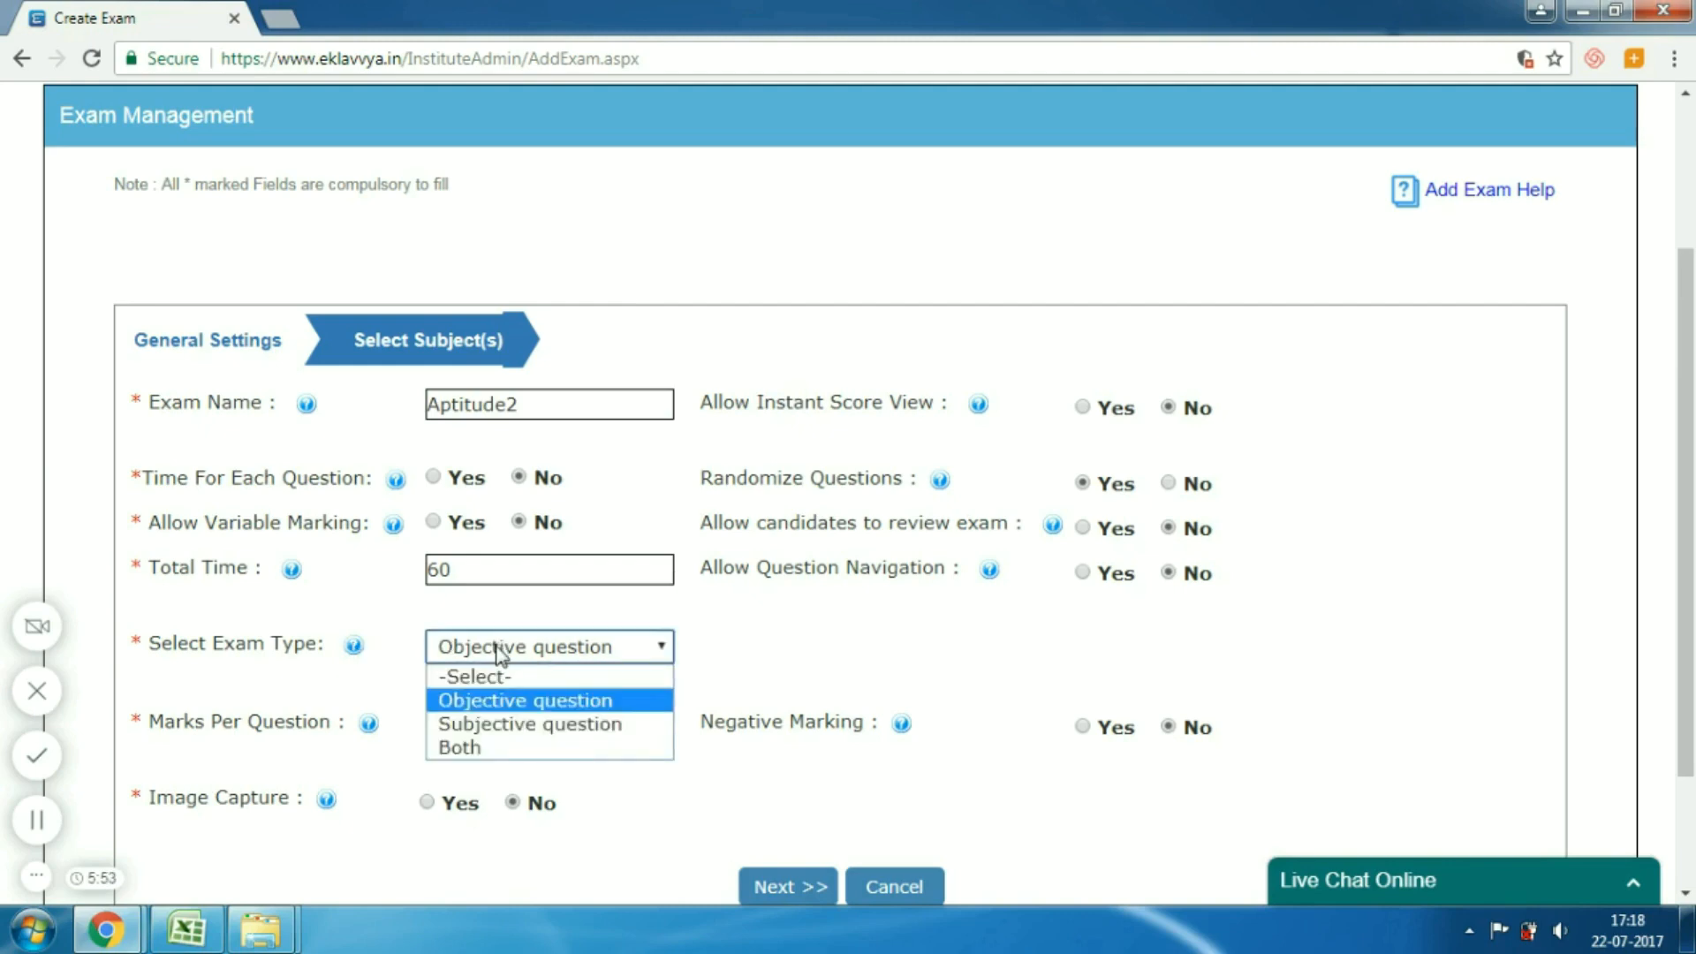
pyautogui.press('Down')
pyautogui.press('Down')
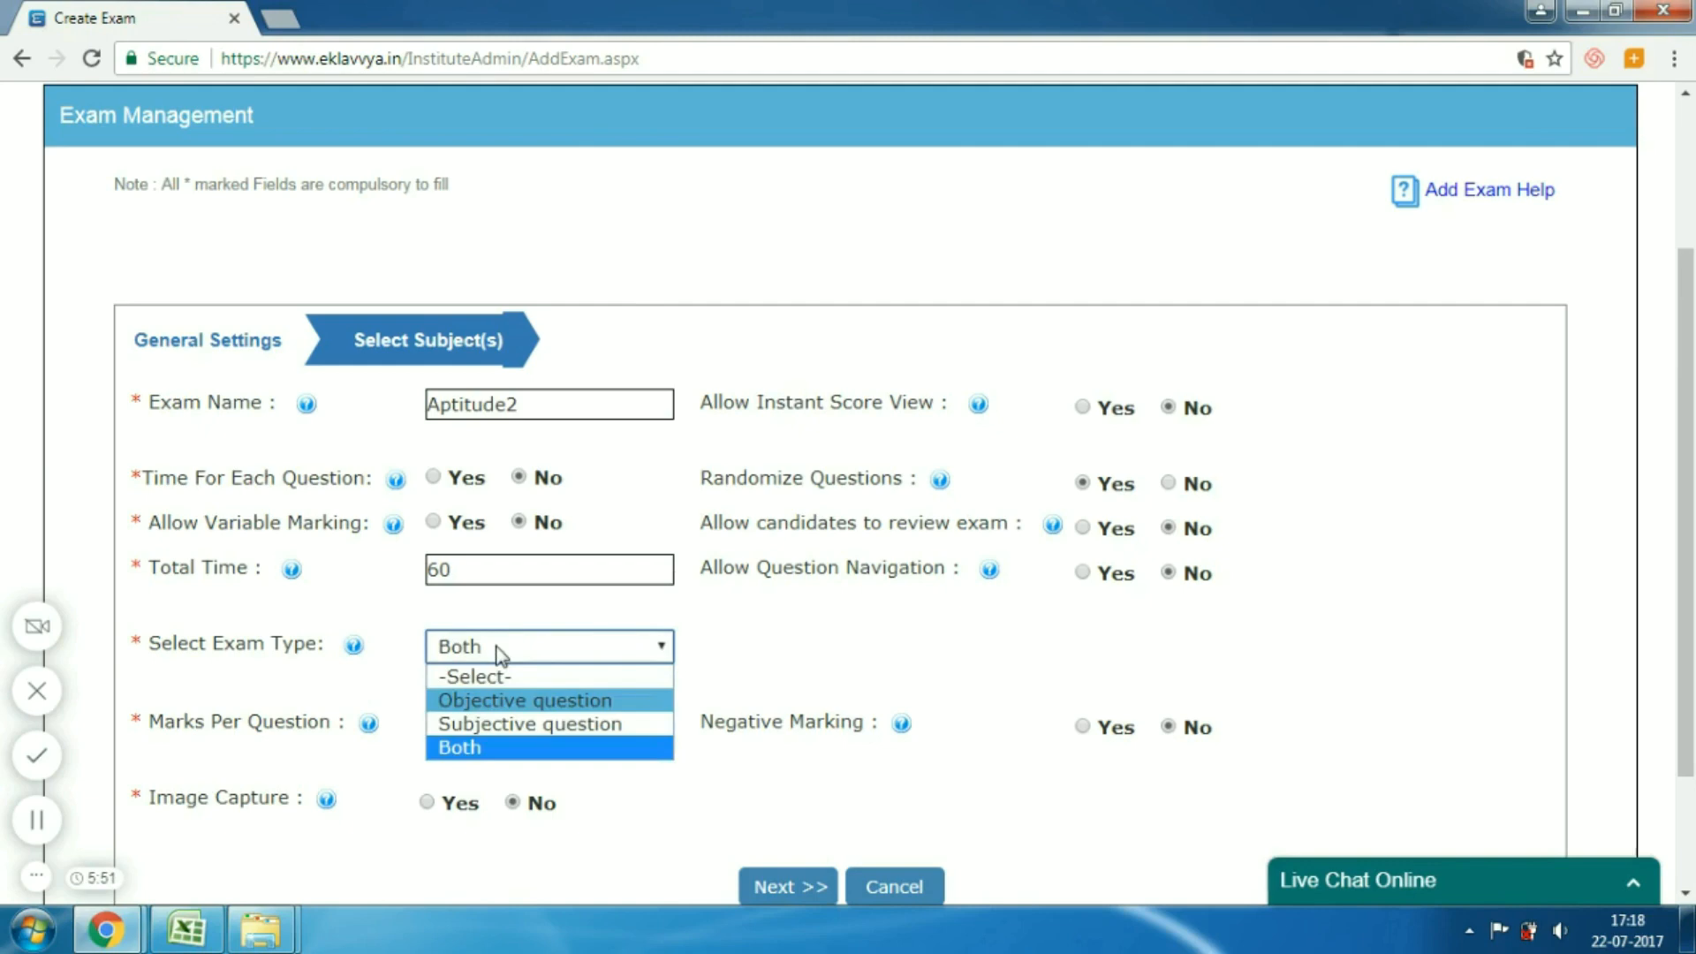
pyautogui.press('Up')
pyautogui.press('Up')
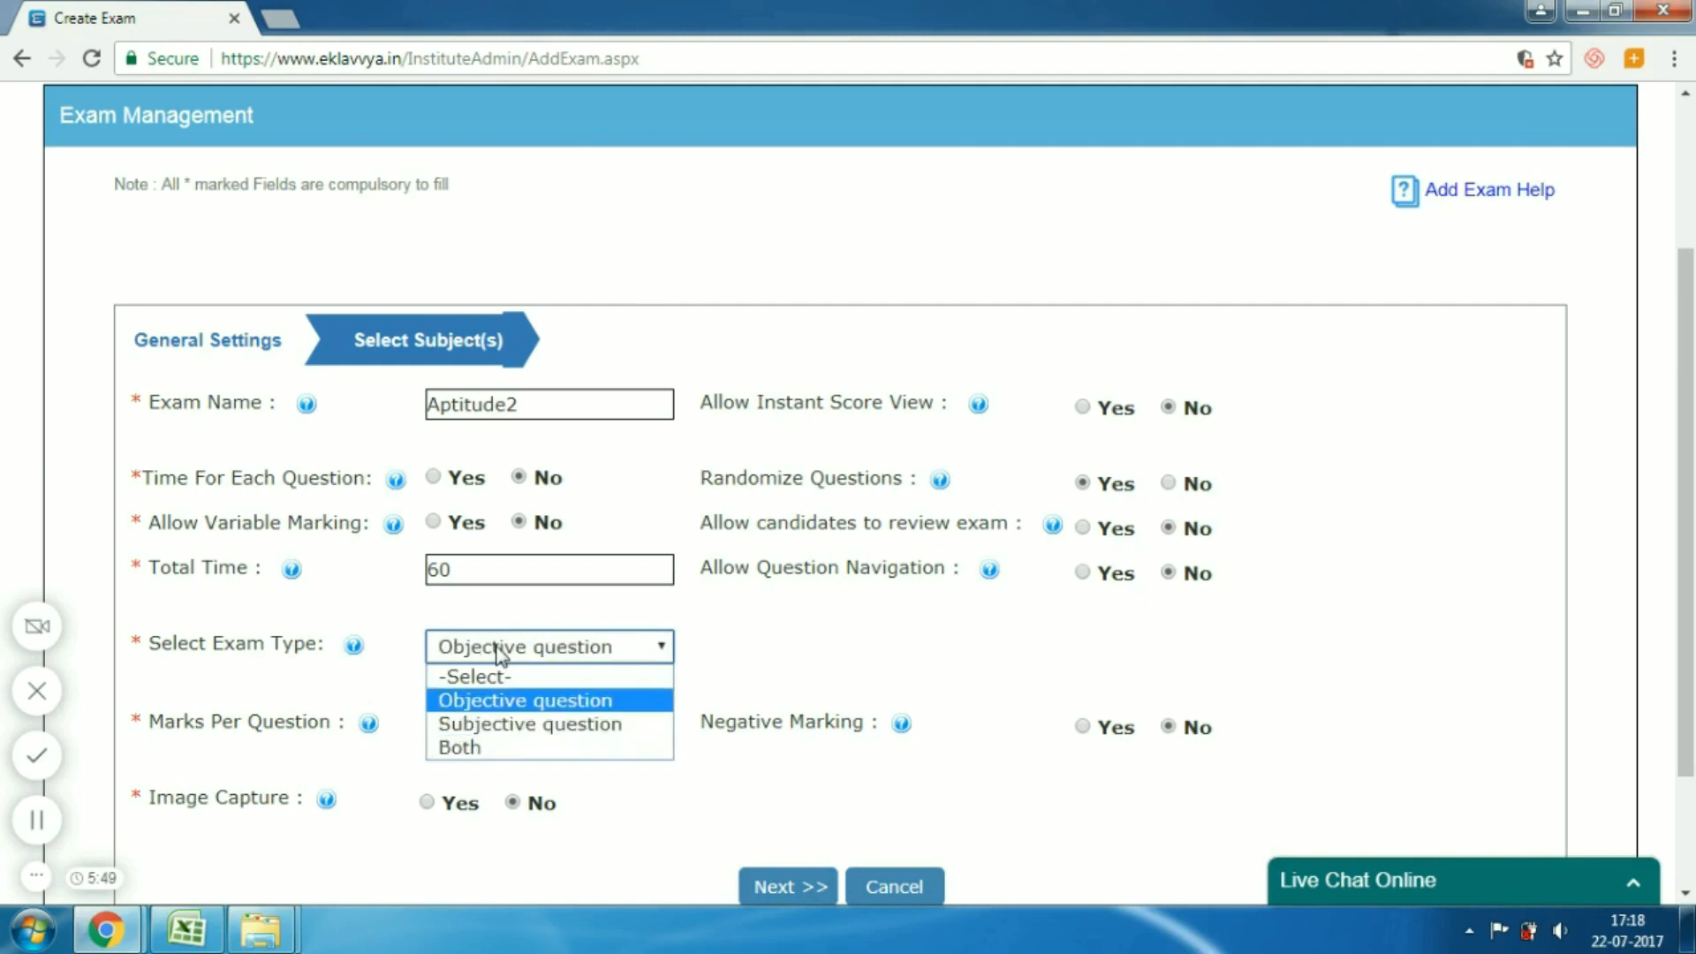
pyautogui.press('Return')
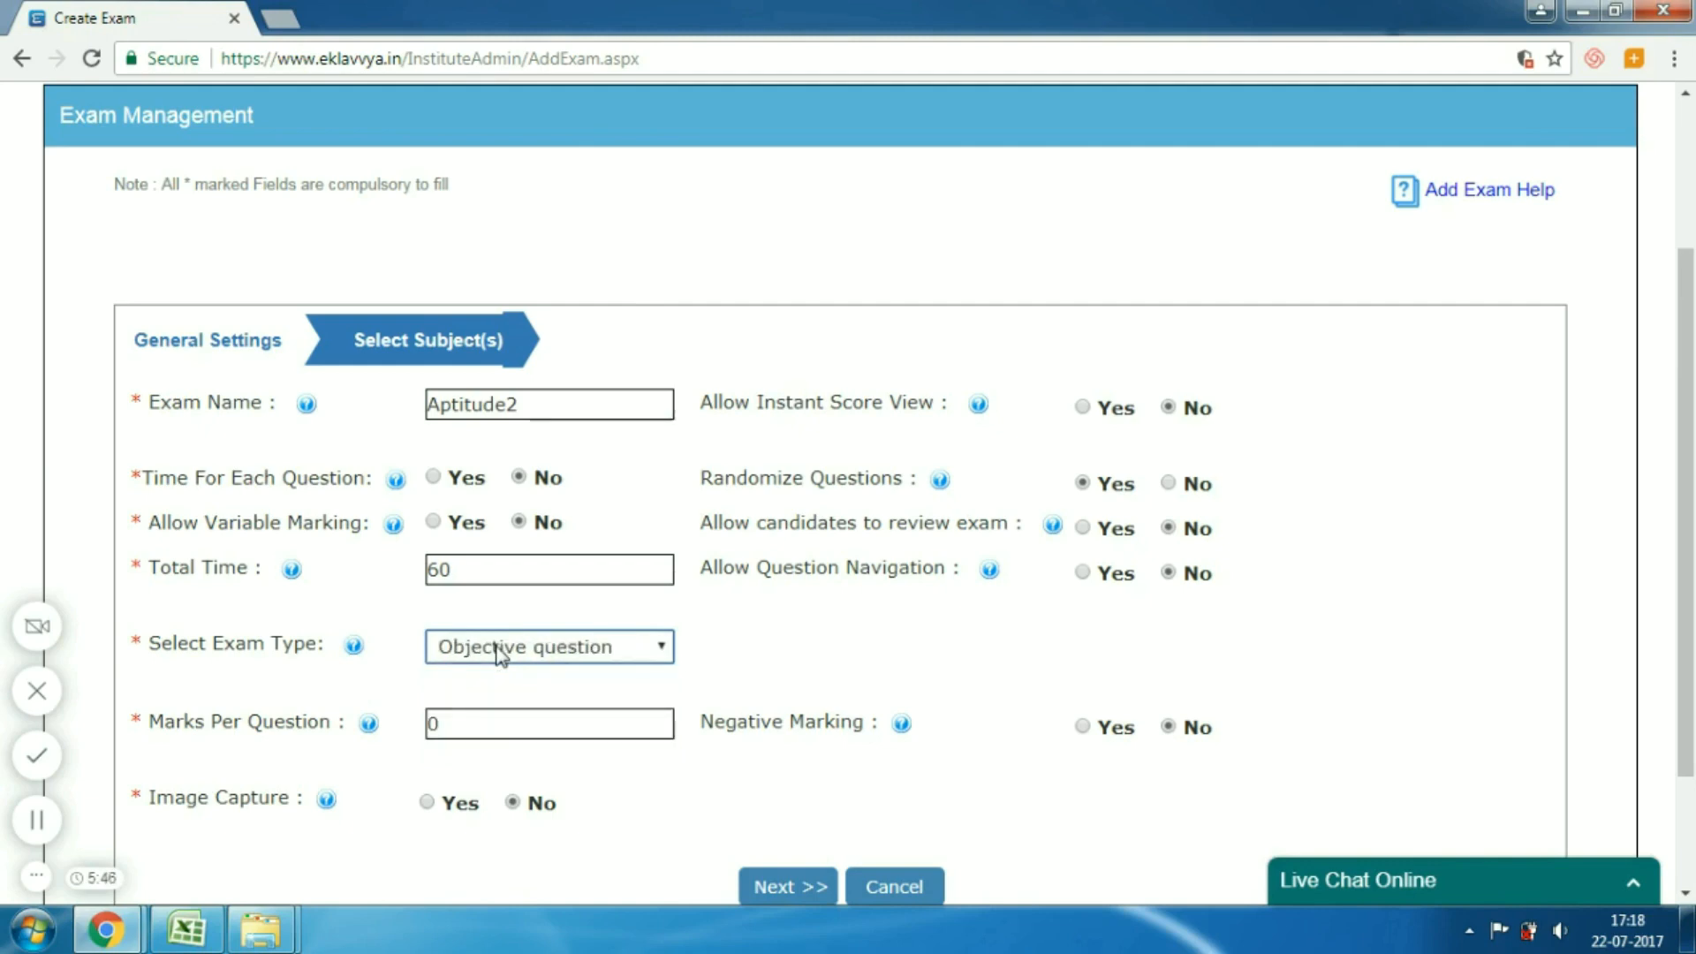
# Step: Set Marks Per Question to 2
pyautogui.tripleClick(302, 722)
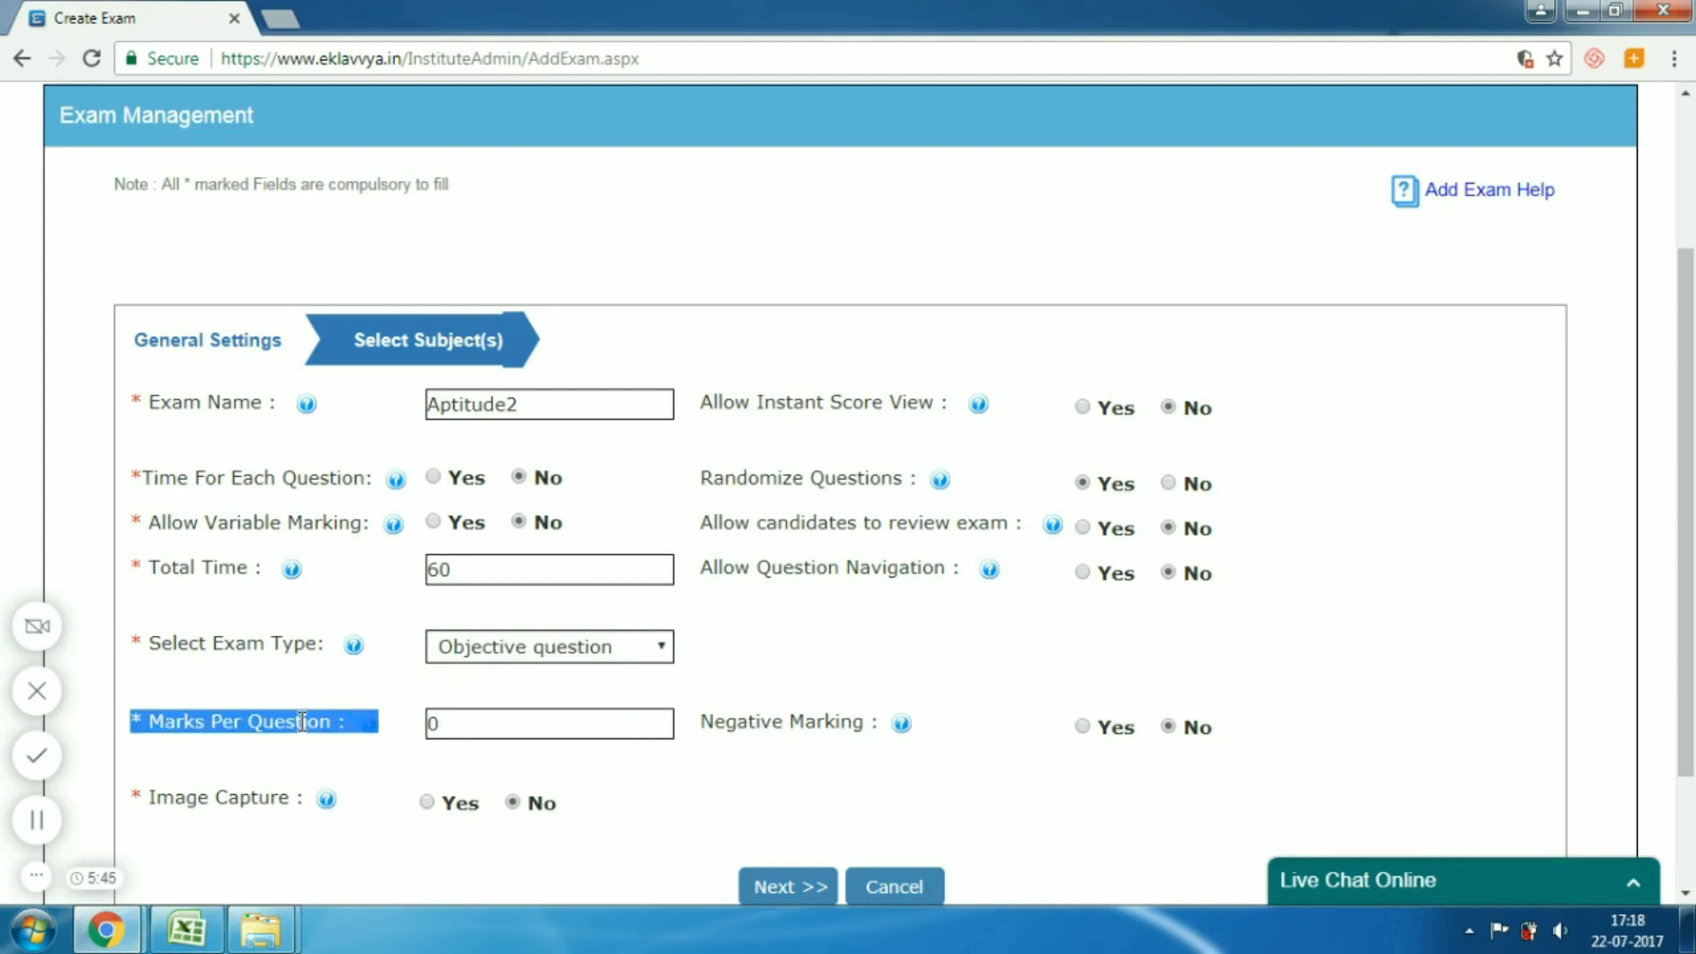
pyautogui.click(302, 722)
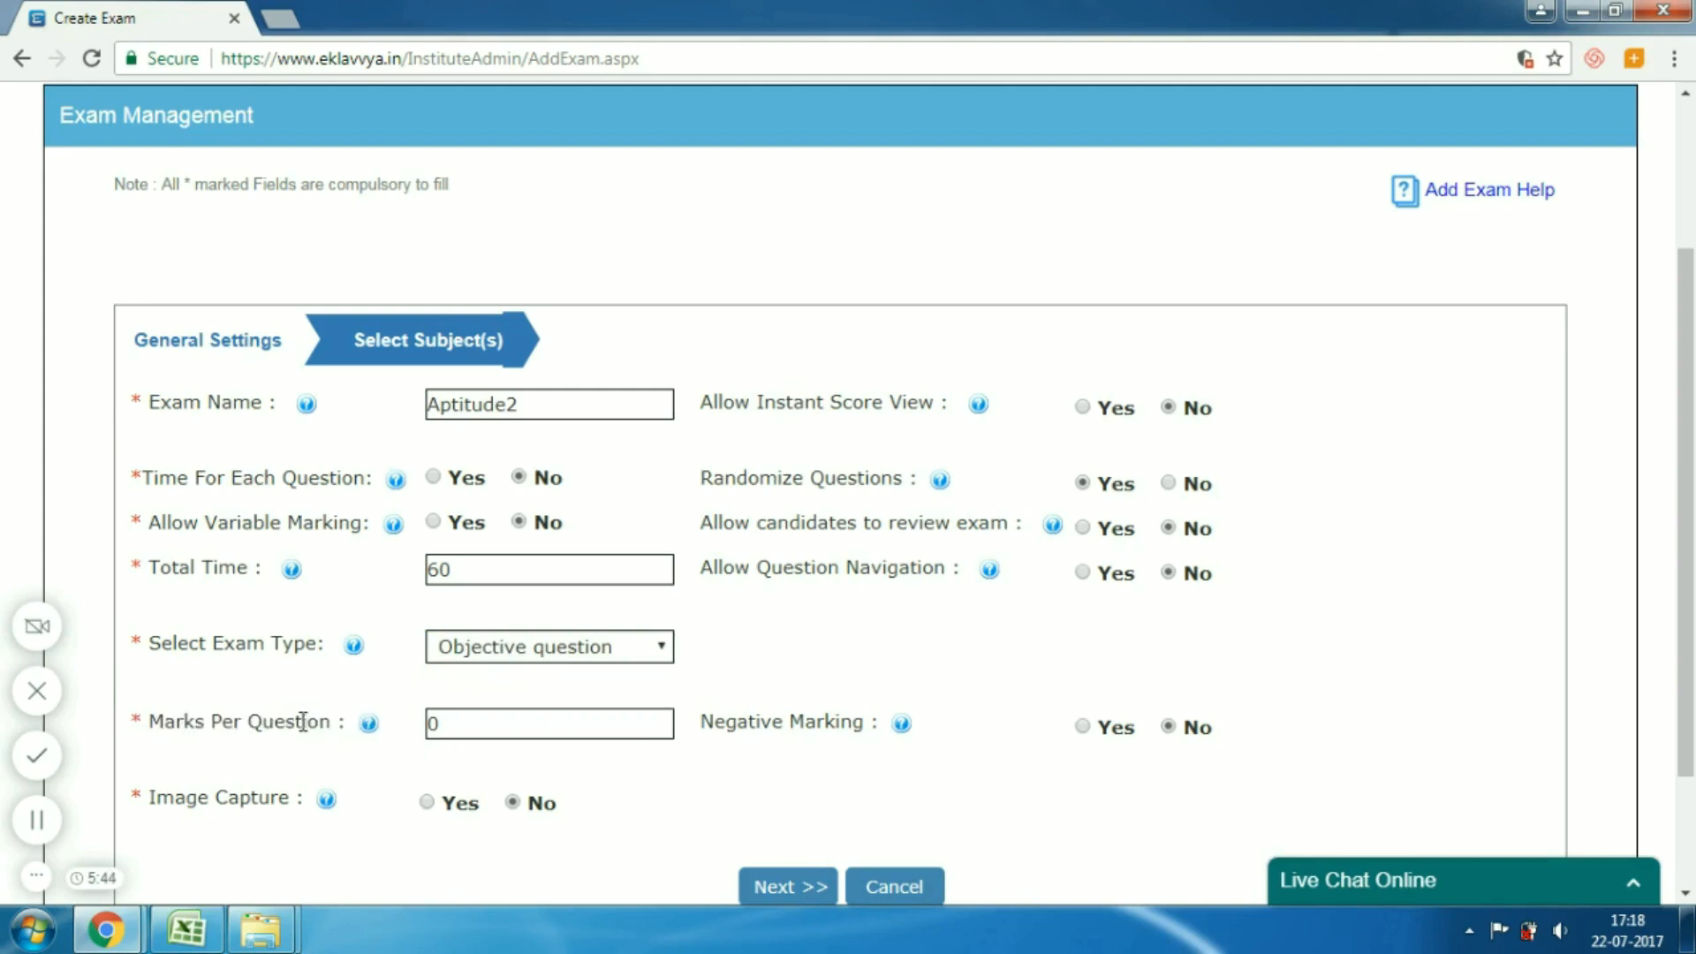
pyautogui.doubleClick(480, 717)
pyautogui.write('2')
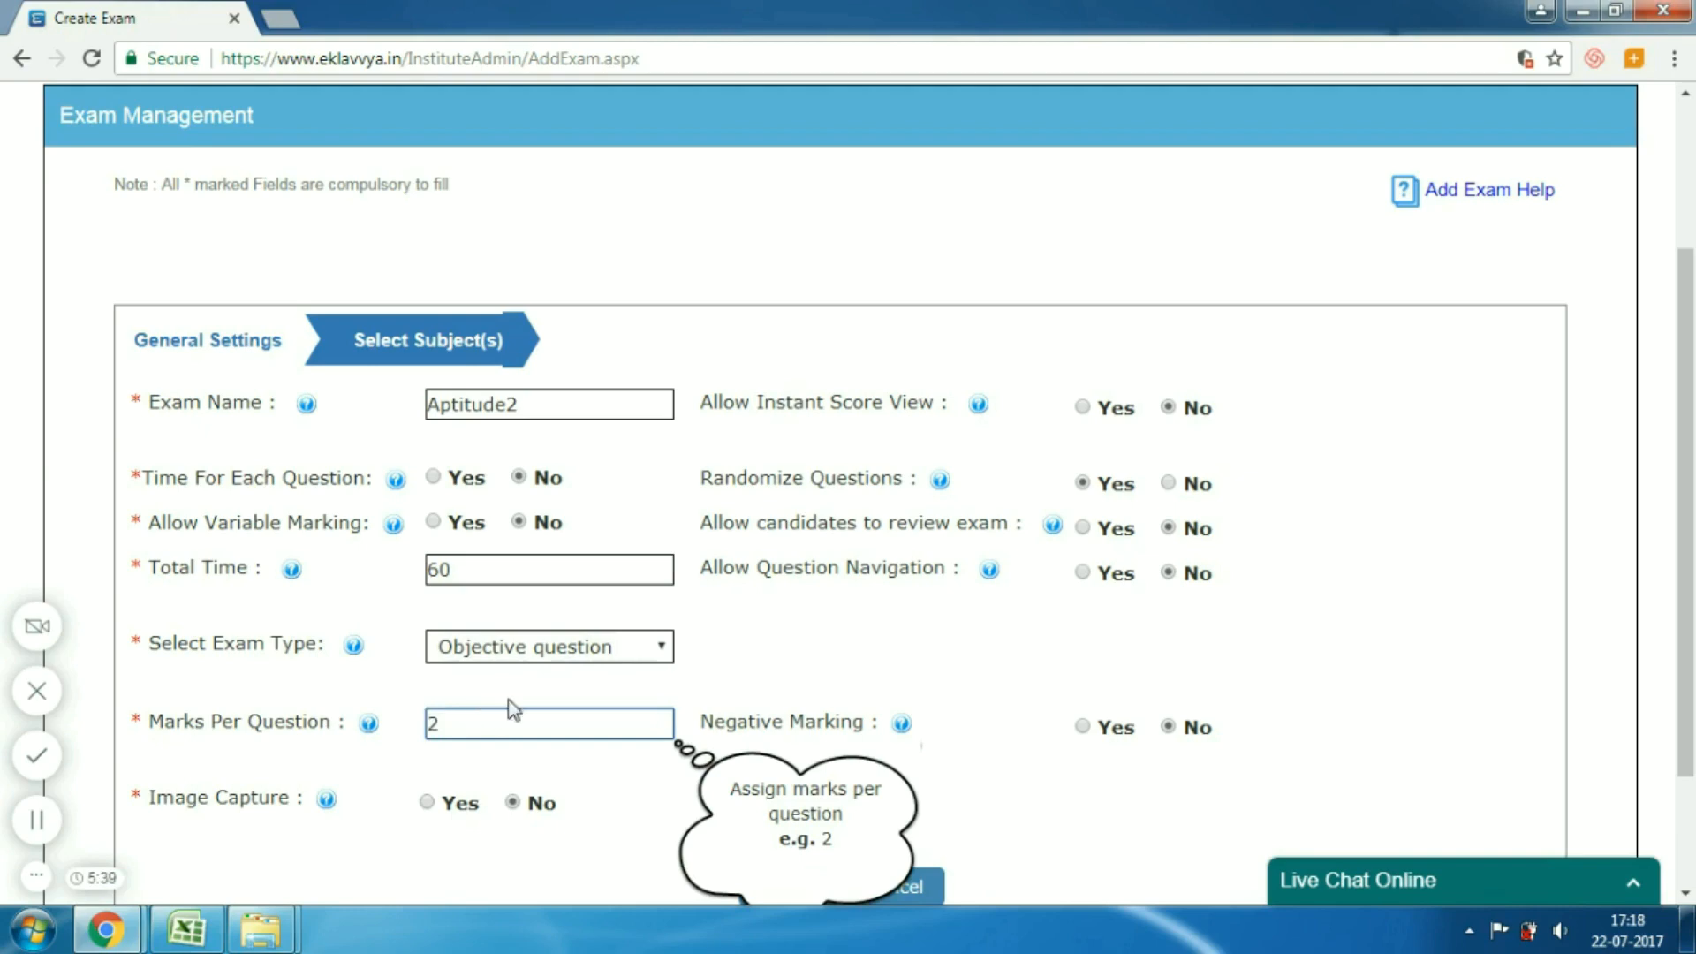
# Step: Try enabling Negative Marking with 0.5 negative marks, and set the option back to No
pyautogui.moveTo(1693, 320); pyautogui.dragTo(1693, 414)
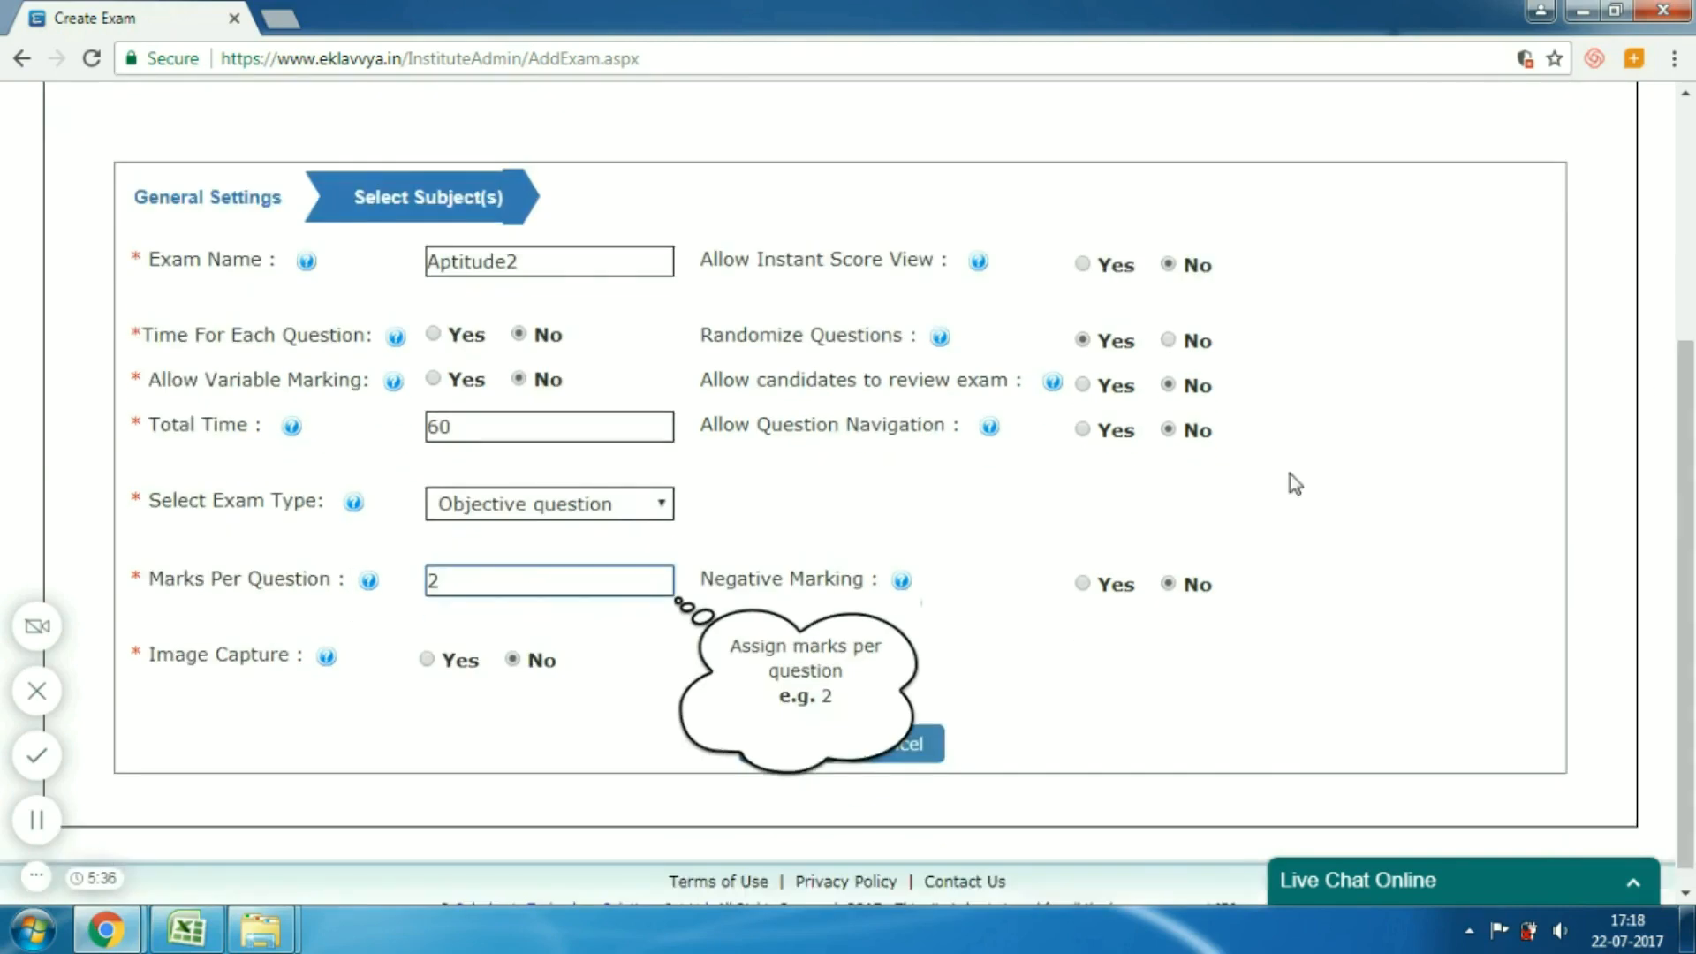
pyautogui.moveTo(903, 586)
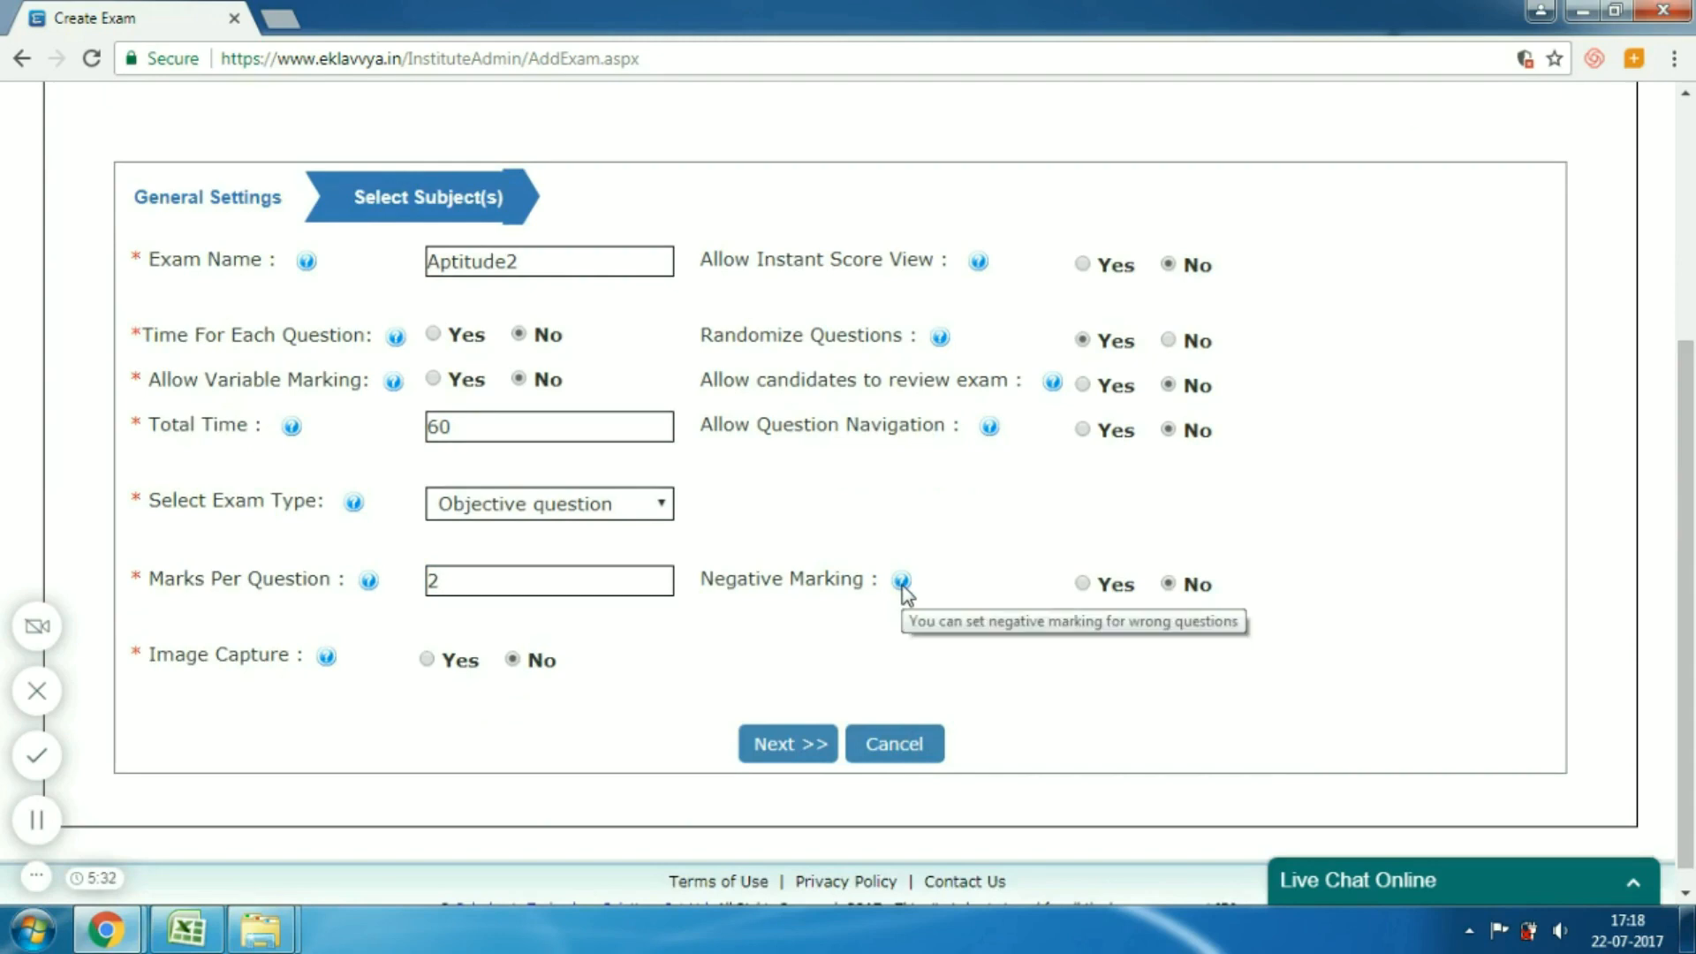
pyautogui.click(1082, 585)
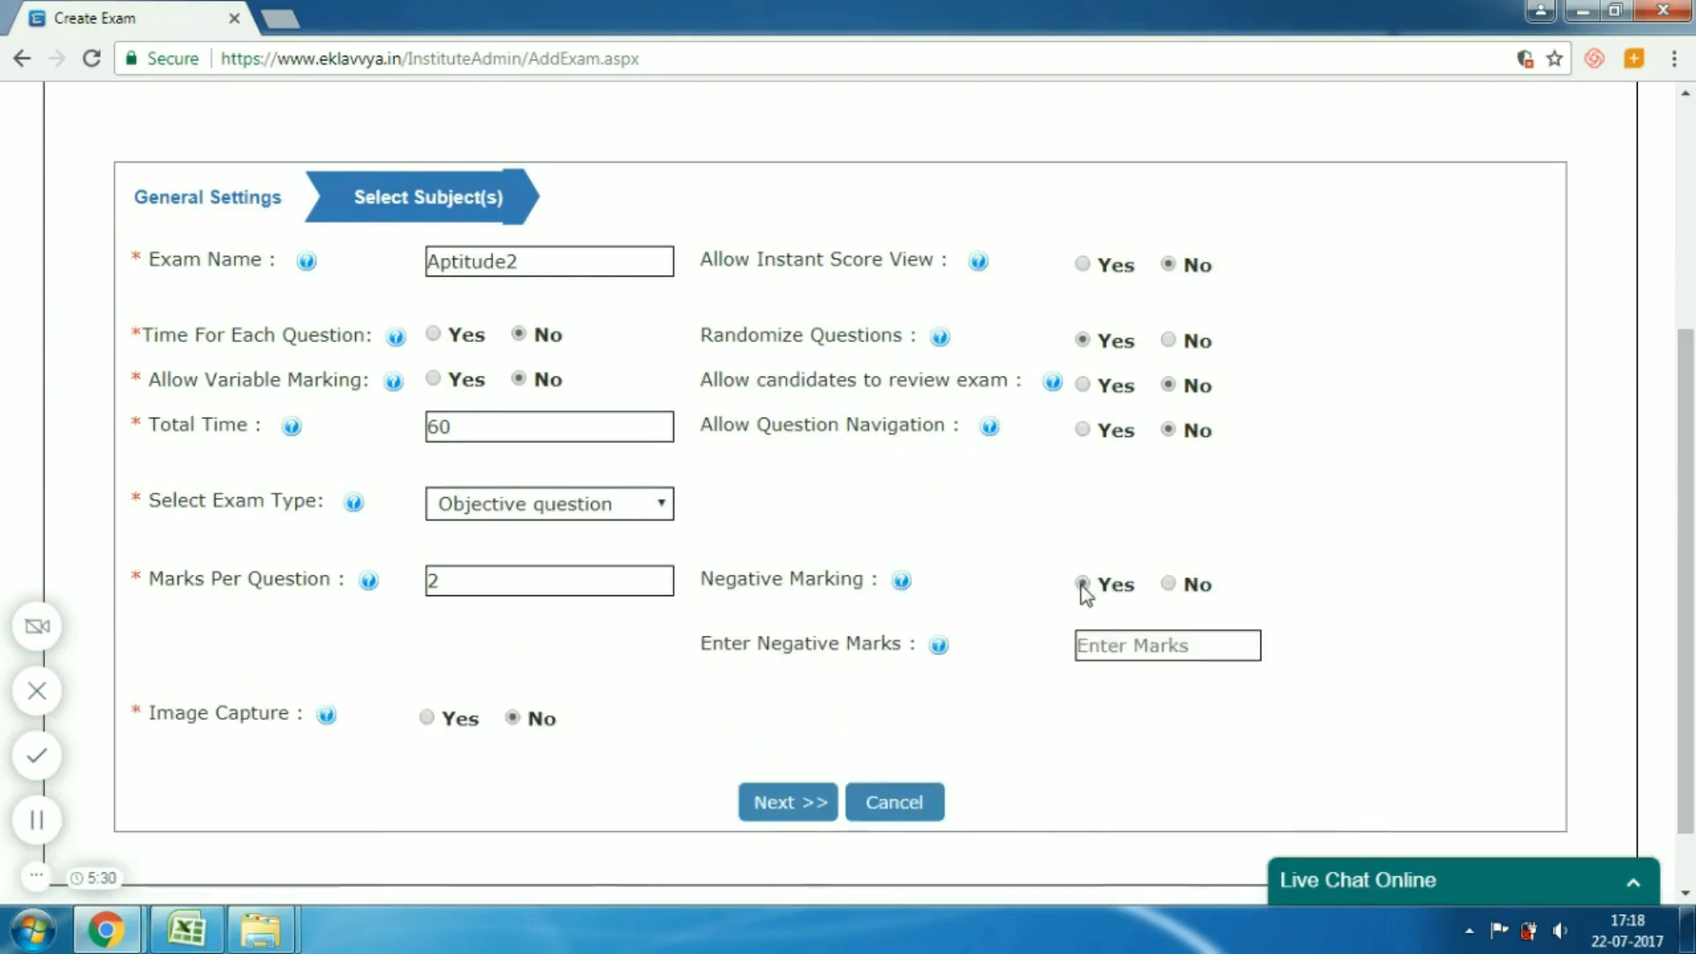
pyautogui.click(1103, 637)
pyautogui.write('0.5')
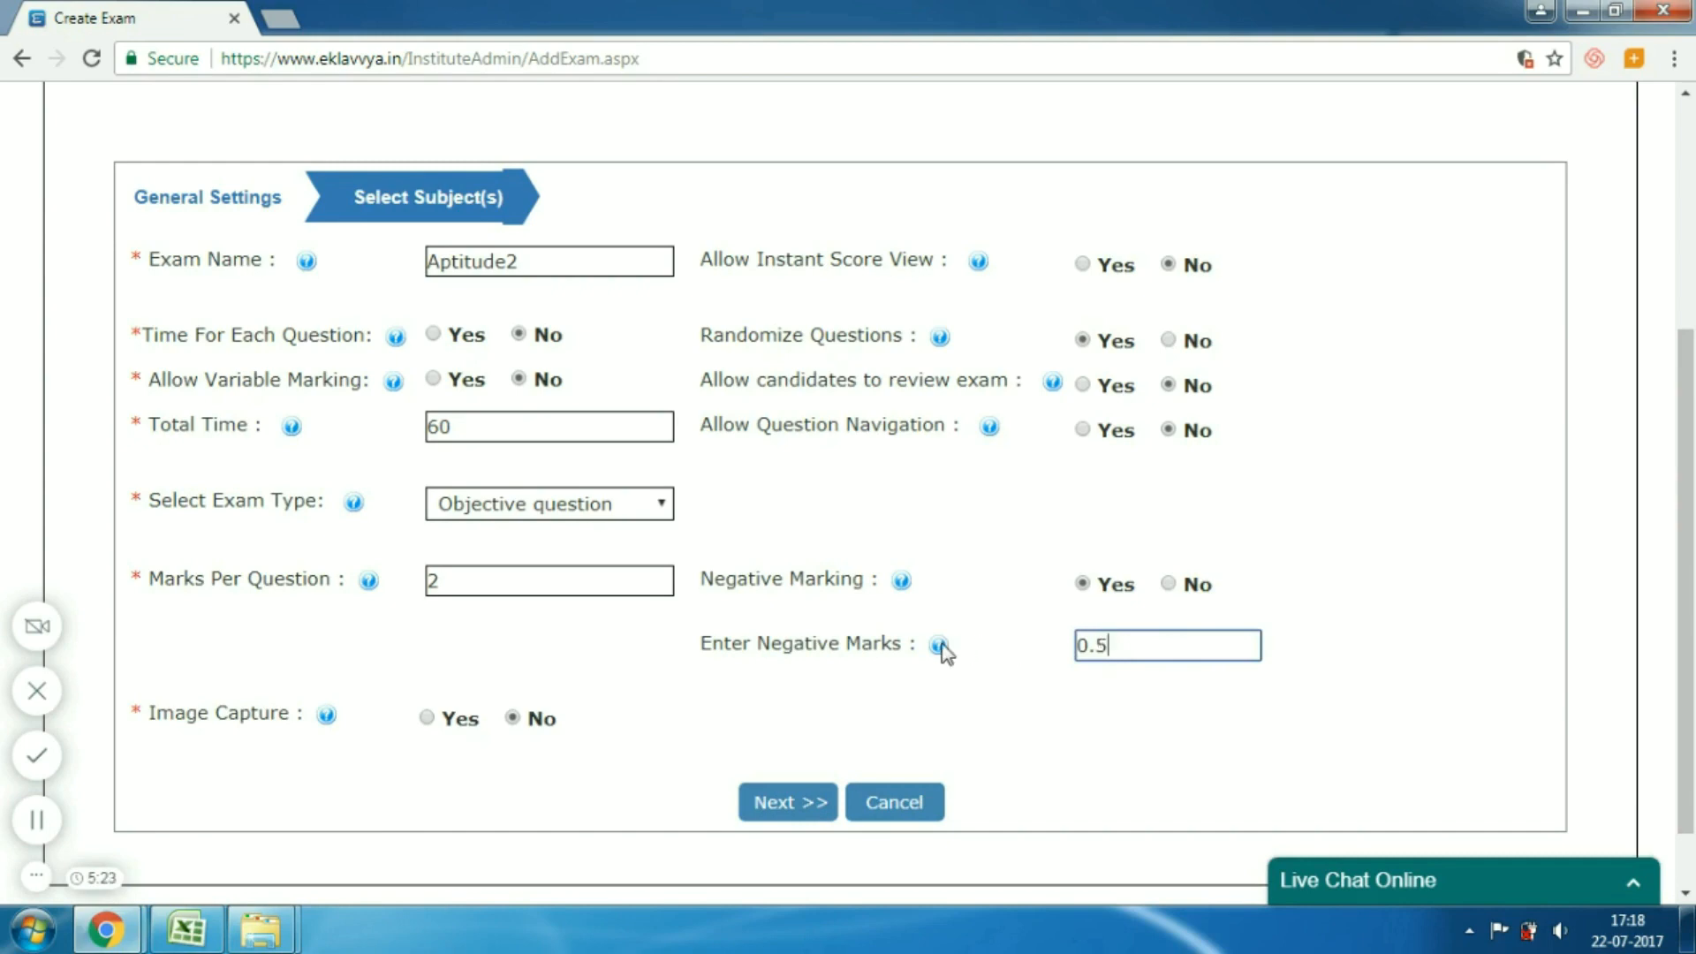
pyautogui.moveTo(944, 651)
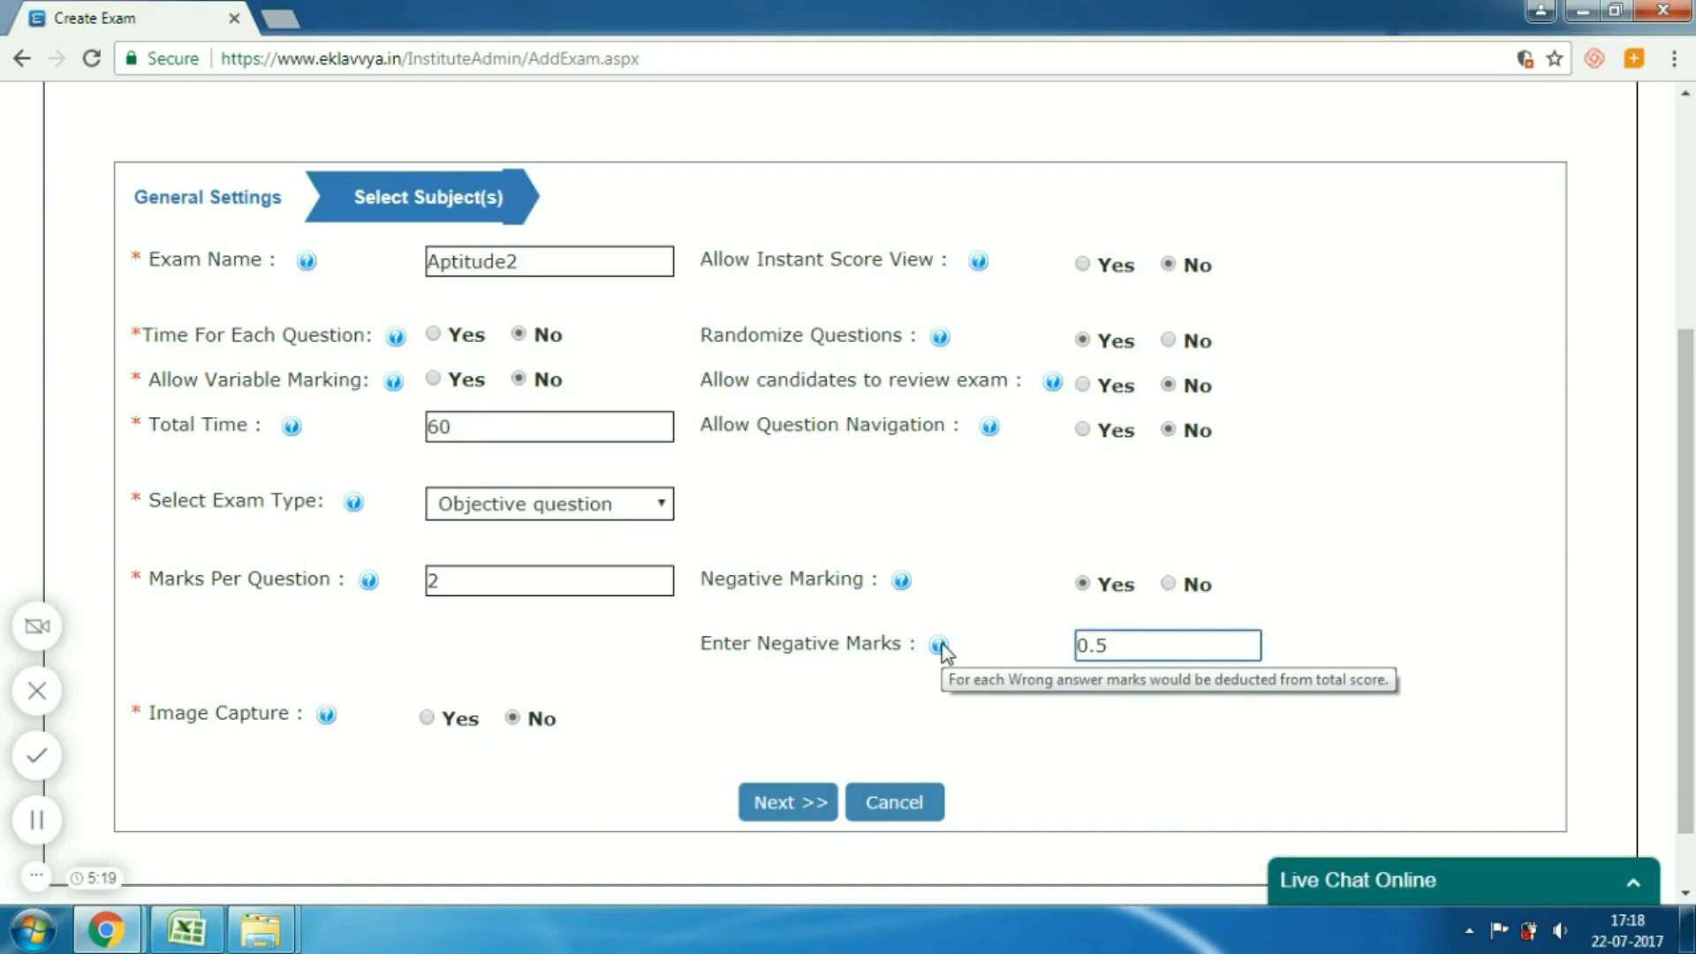
pyautogui.click(1175, 585)
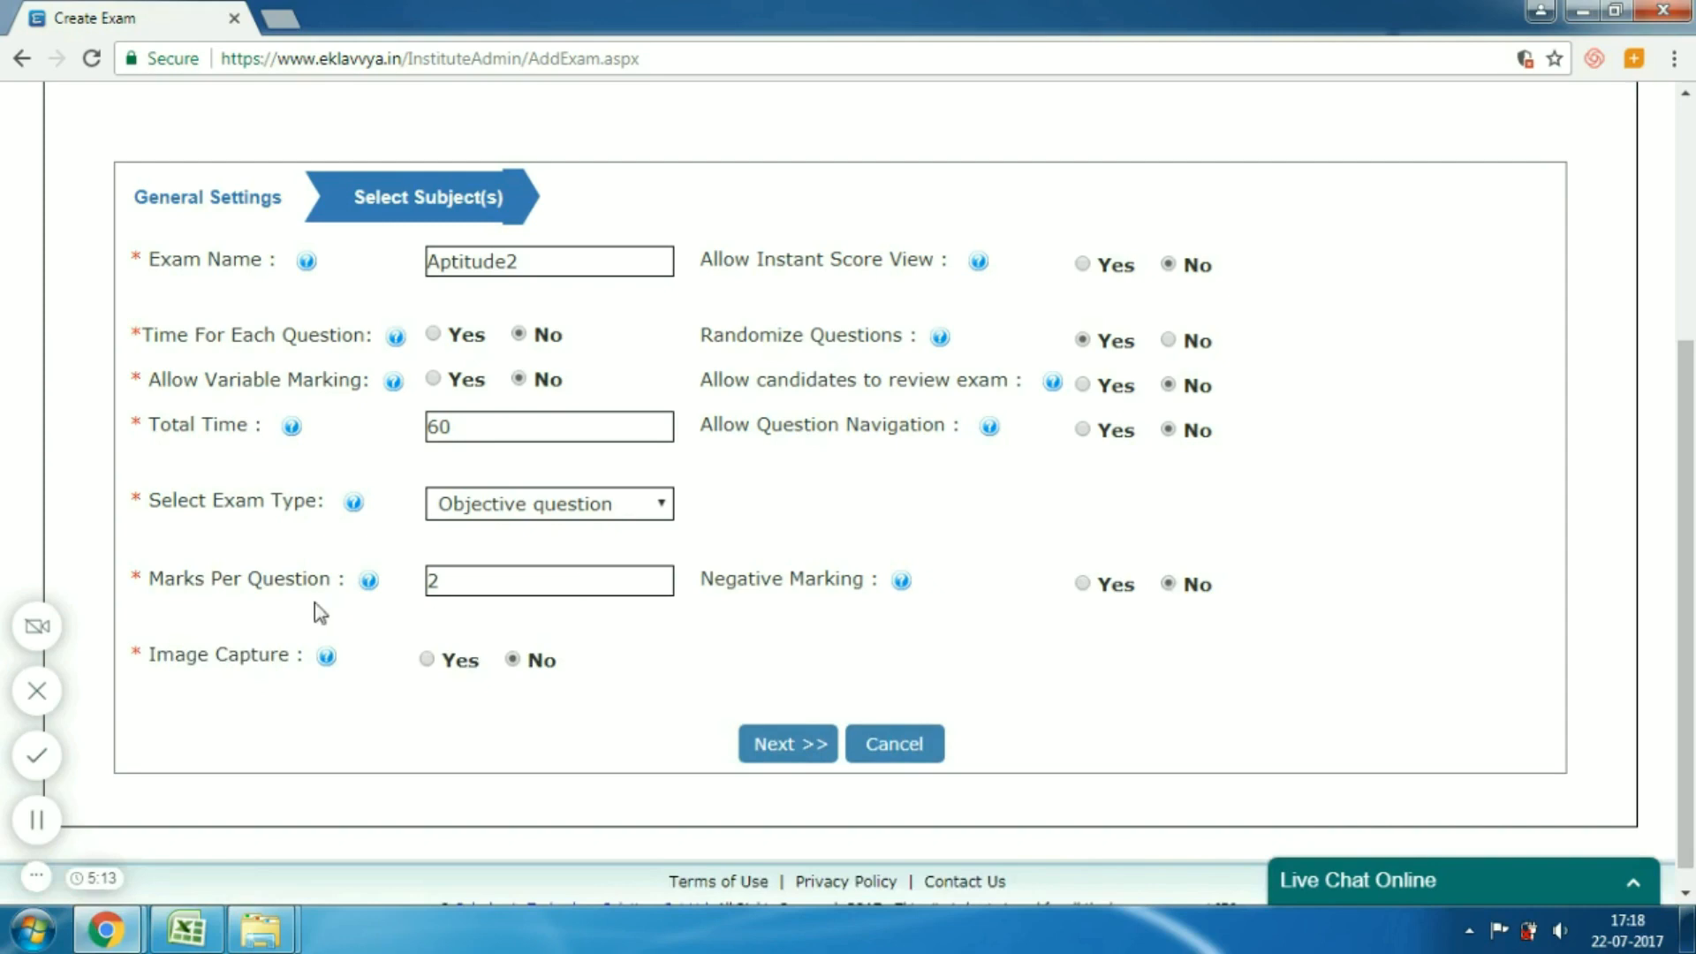
# Step: Enable Image Capture and set the Capture Image Time Interval to 60 minutes
pyautogui.moveTo(330, 658)
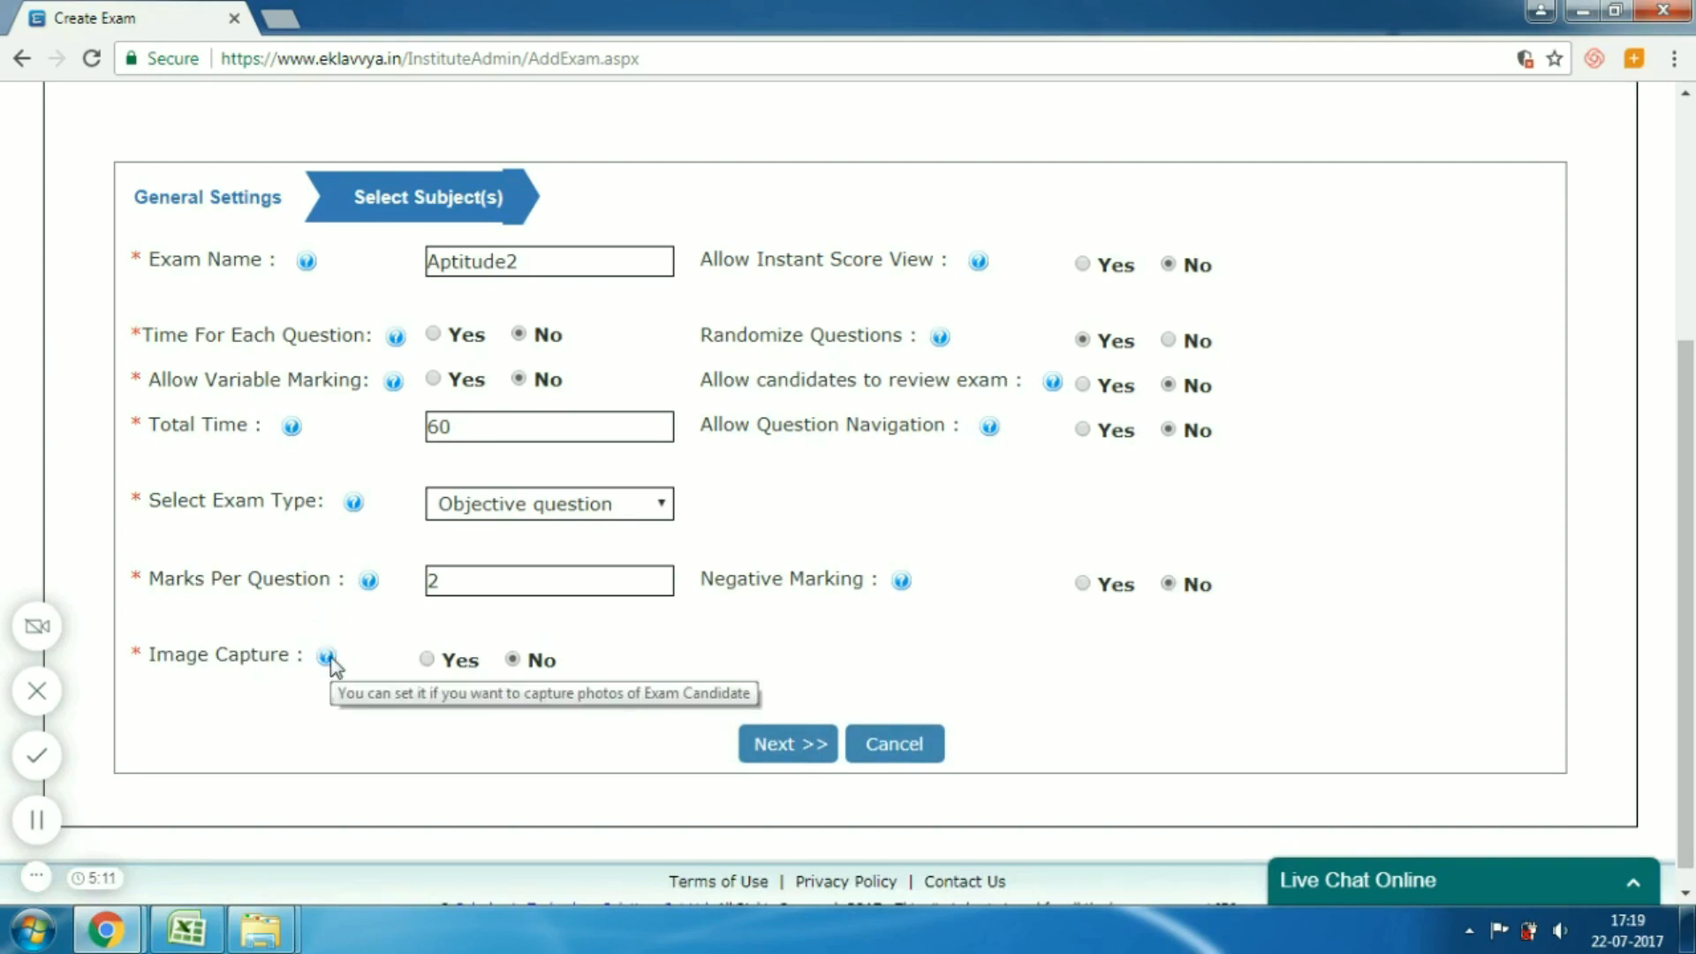
pyautogui.click(427, 660)
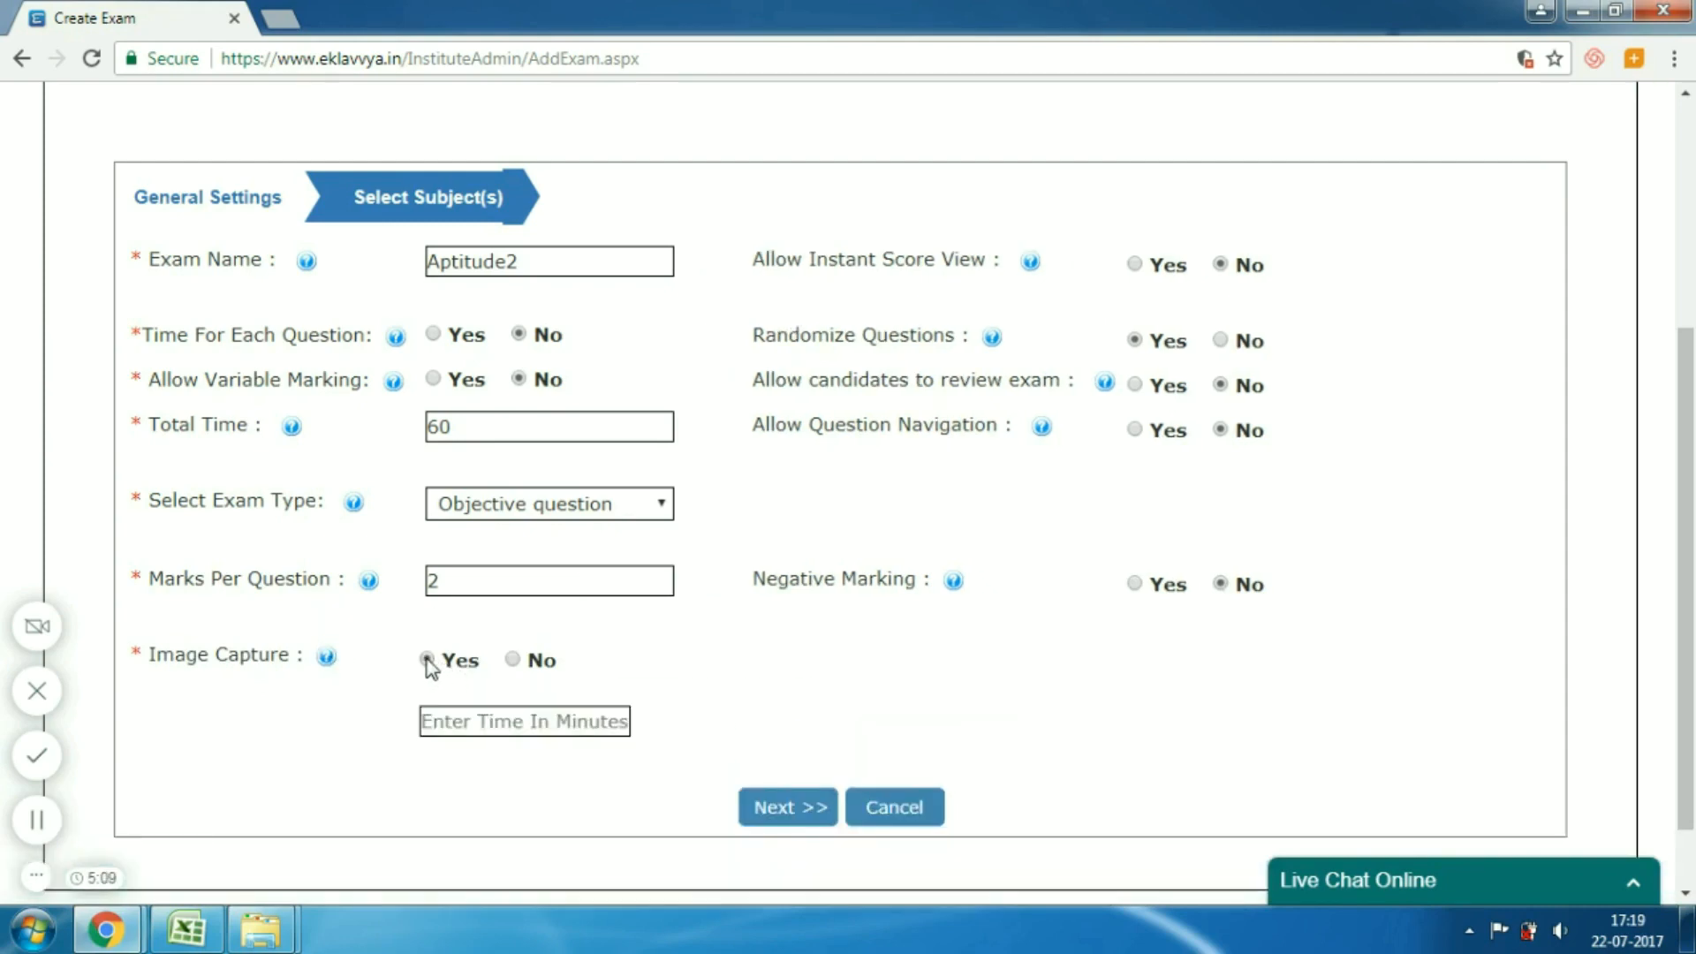
pyautogui.click(520, 719)
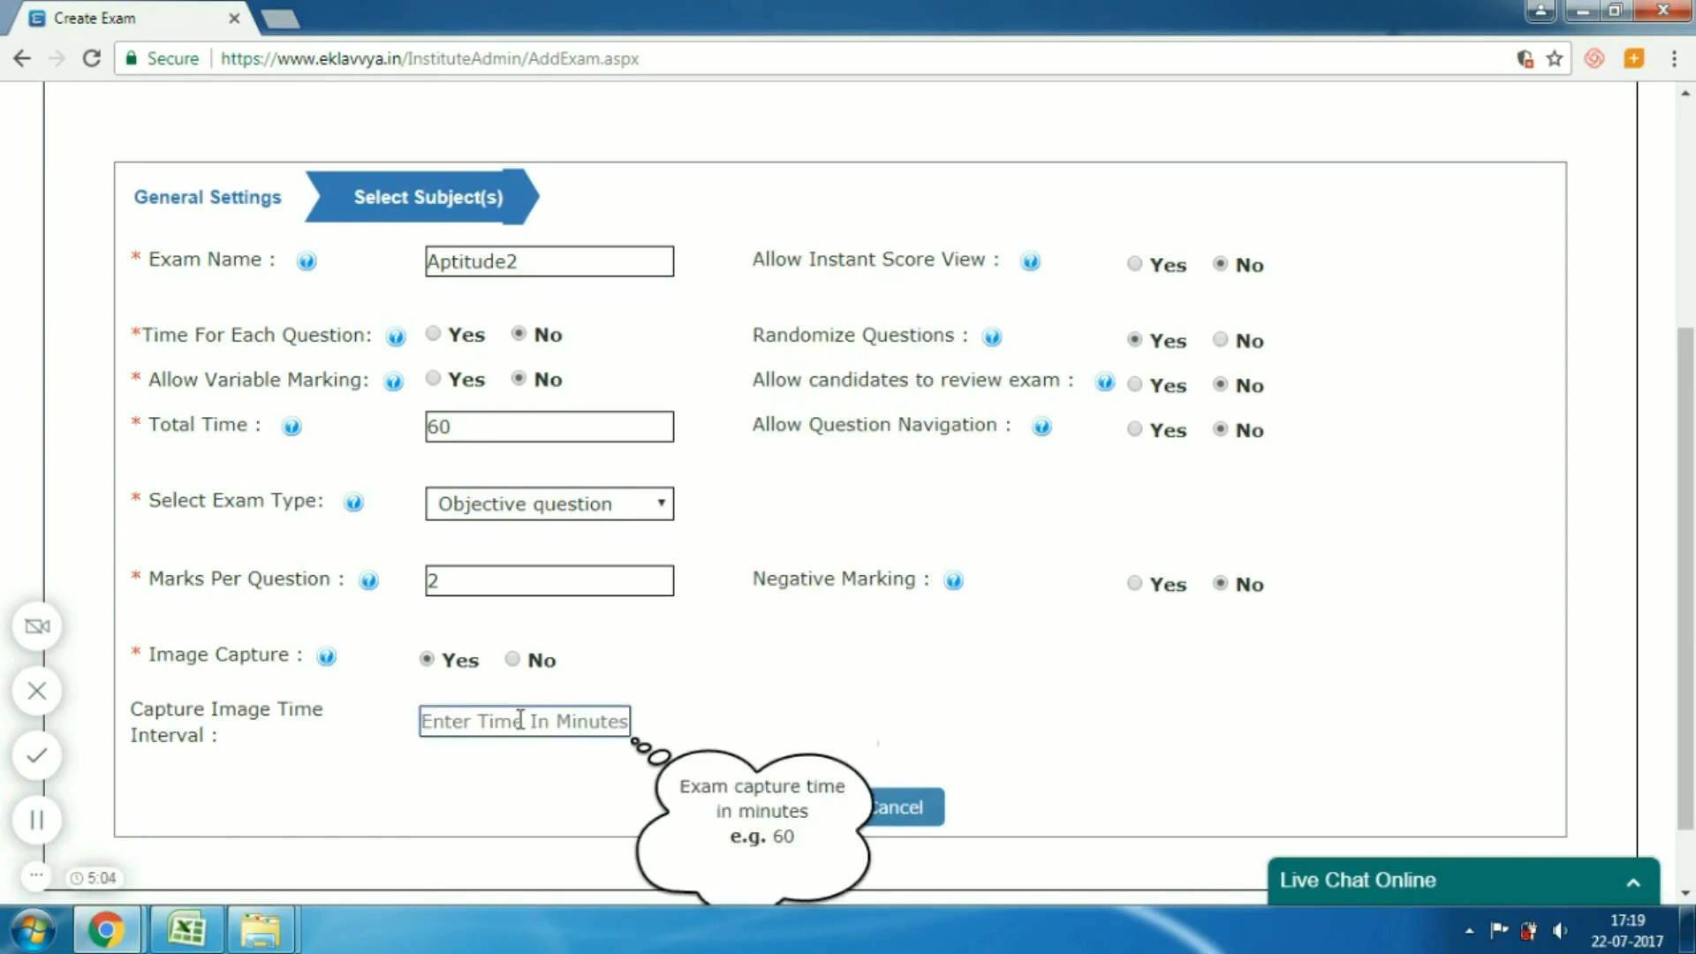
pyautogui.write('60')
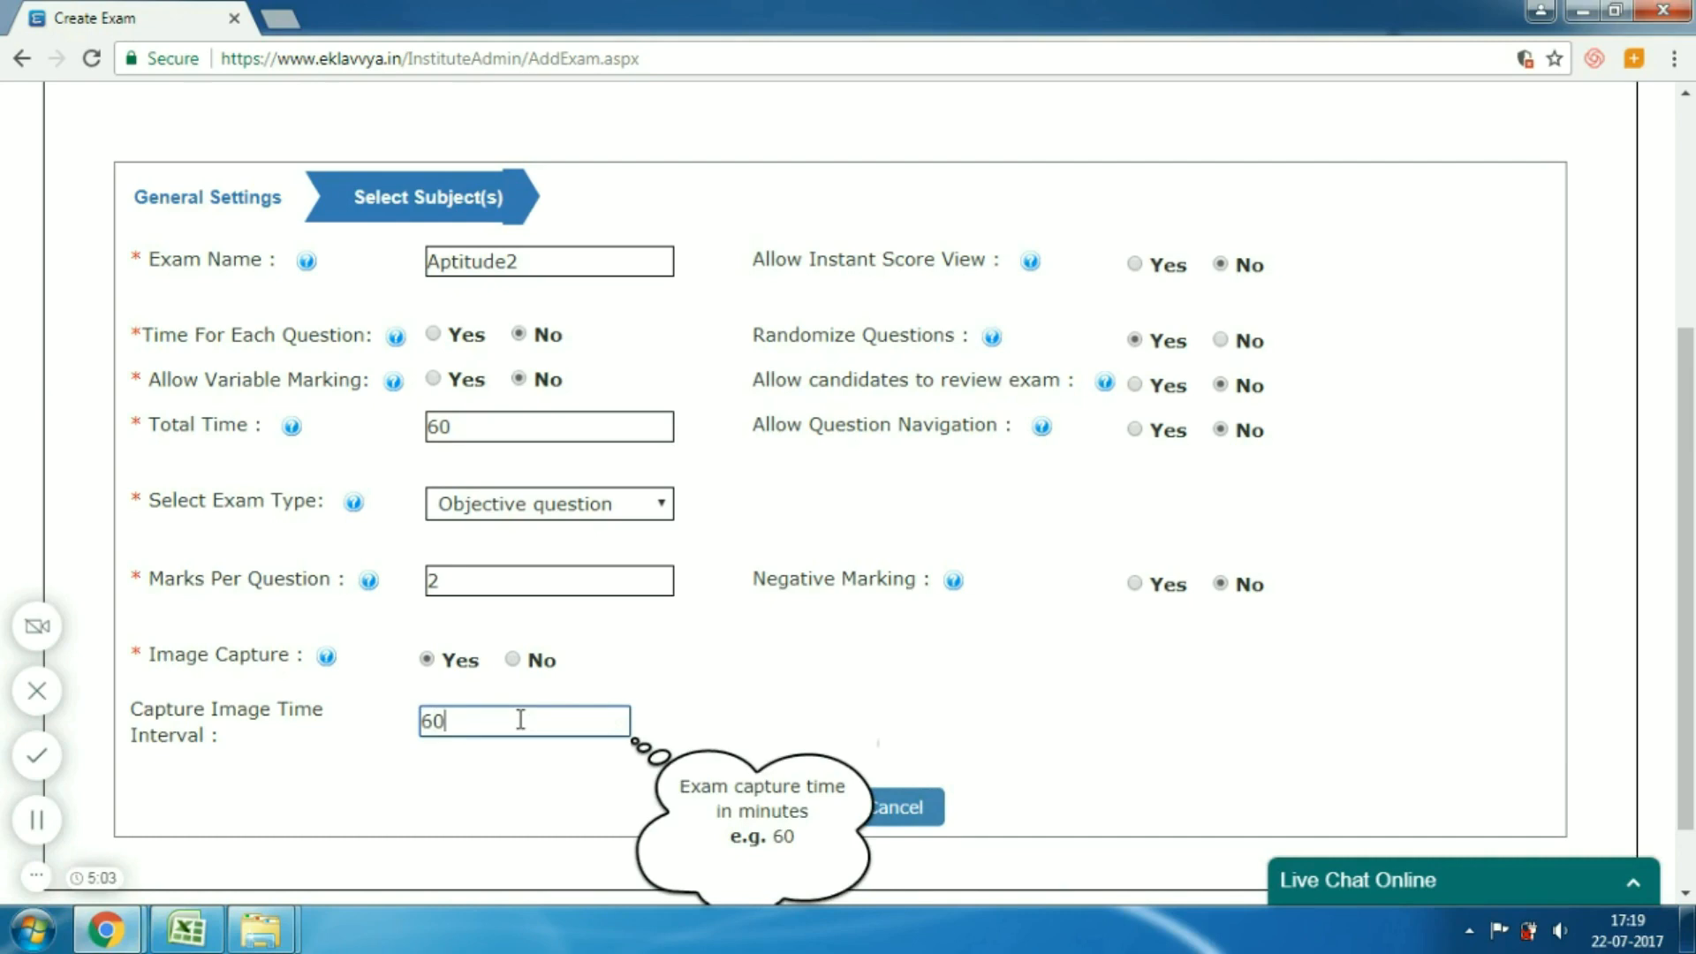
# Step: Set the Capture Image Time Interval to 1 minute and proceed to the subject selection
pyautogui.press('BackSpace')
pyautogui.press('BackSpace')
pyautogui.write('1')
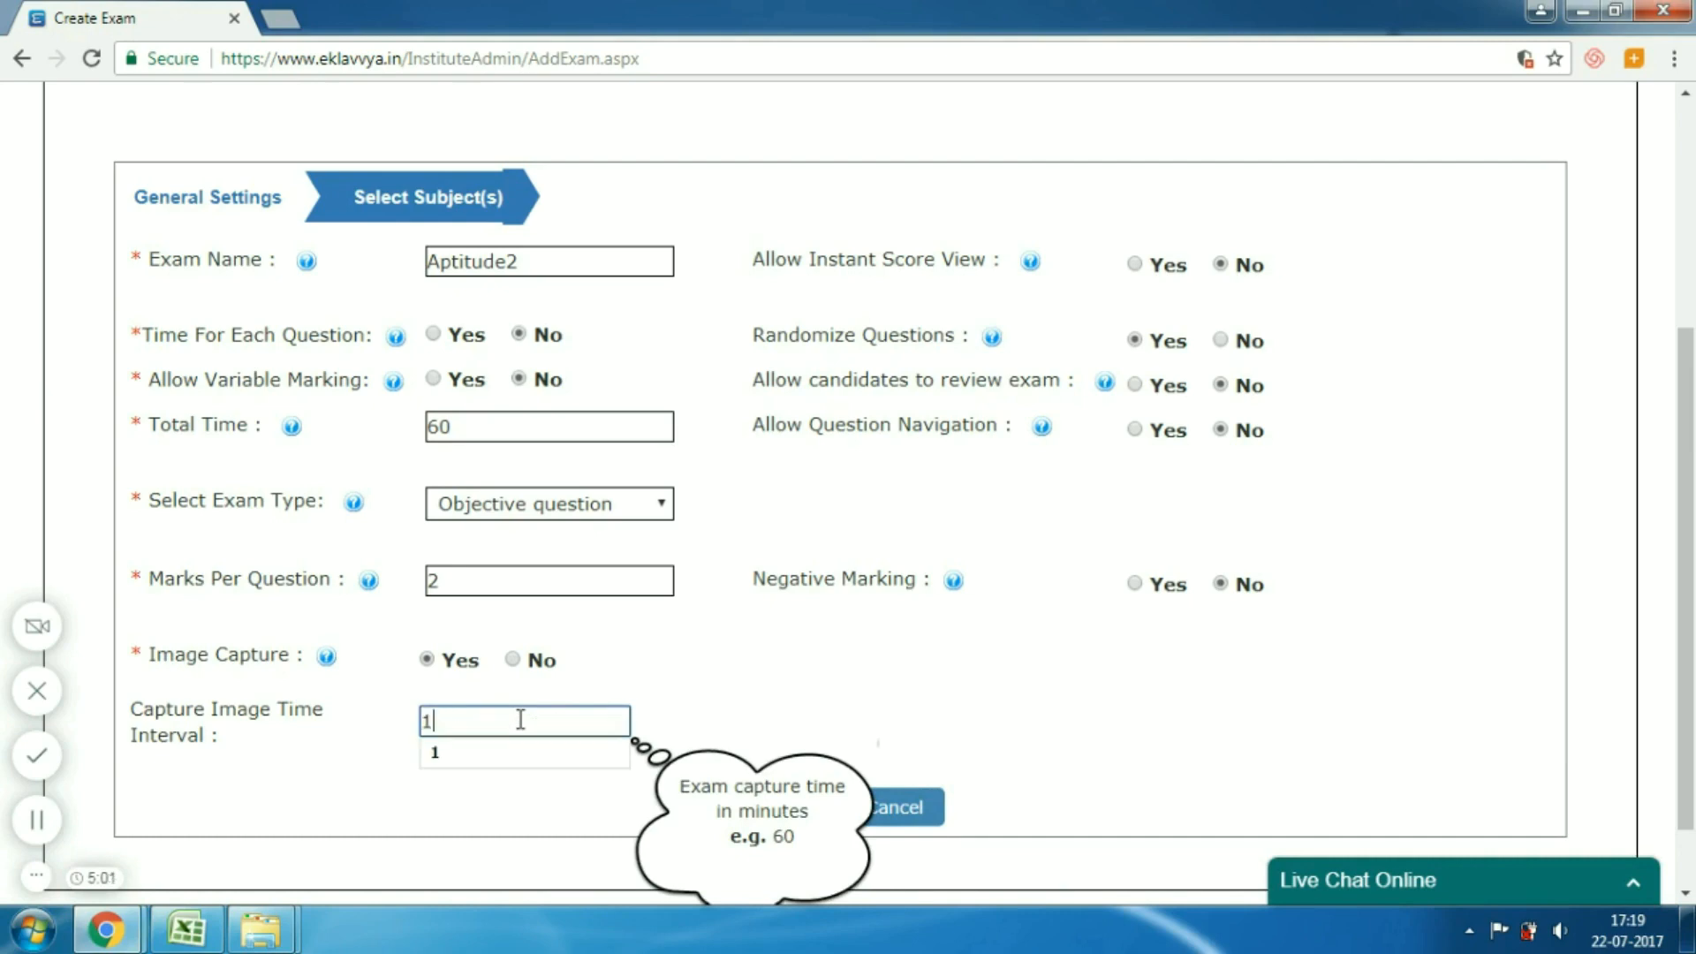
pyautogui.click(819, 652)
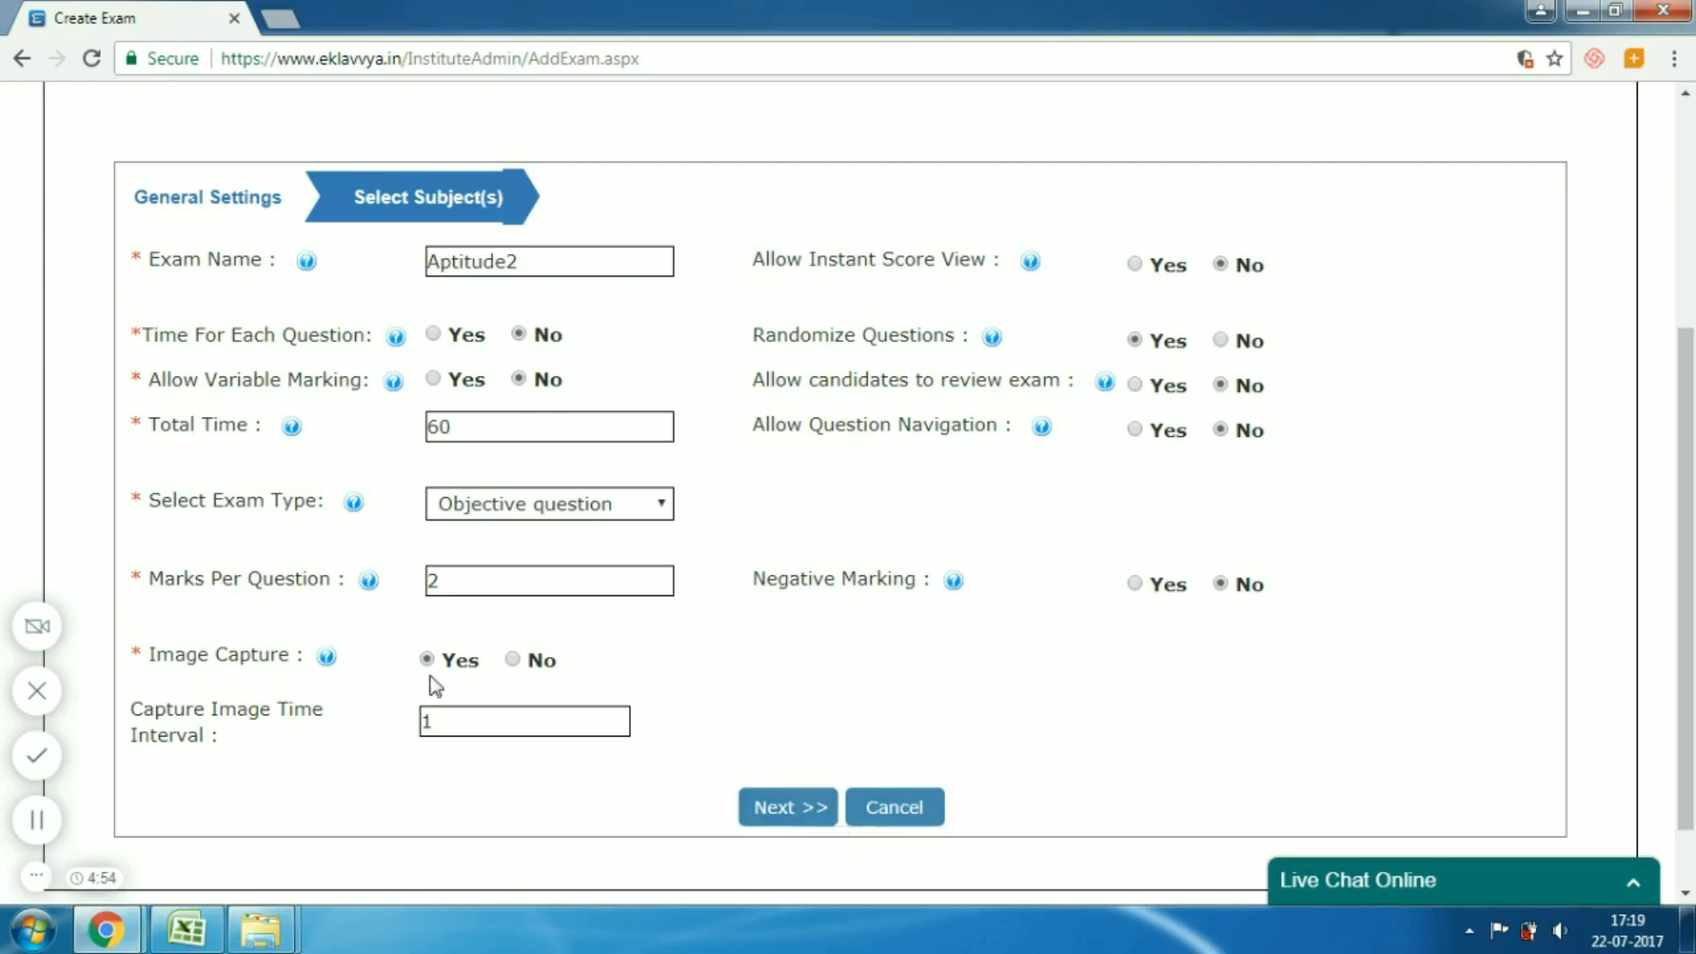
pyautogui.moveTo(327, 663)
pyautogui.click(781, 807)
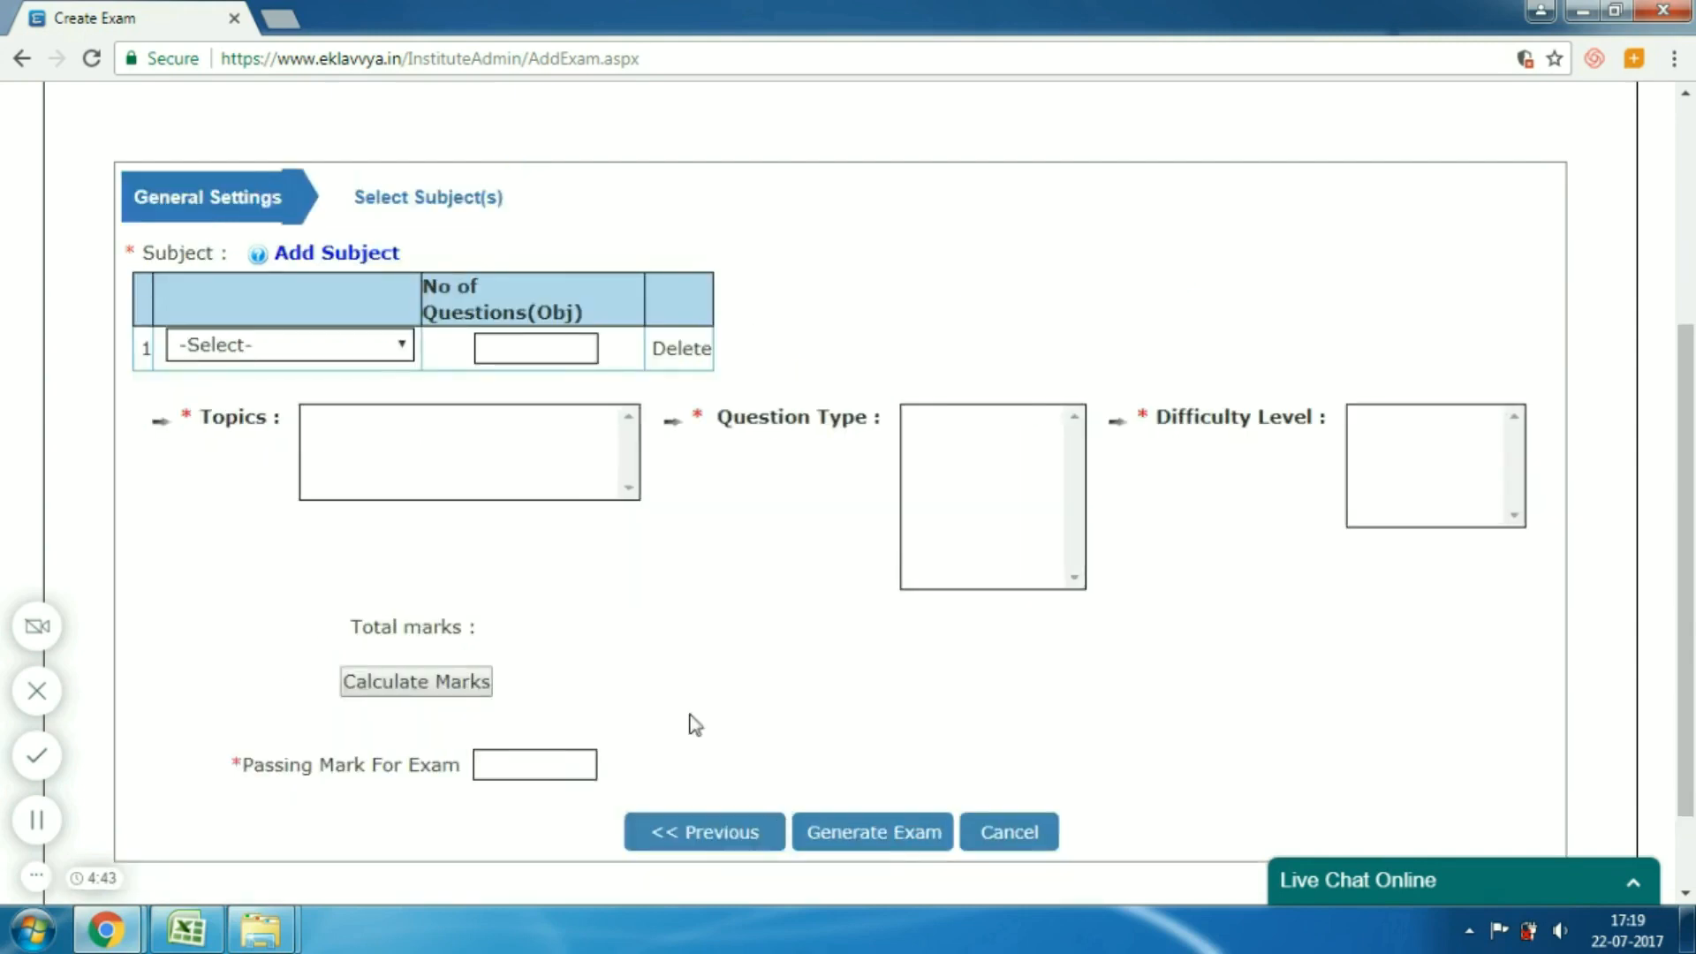
# Step: Add three subjects to the exam: Mathematics, Reasoning and OOPS
pyautogui.click(358, 345)
pyautogui.click(292, 492)
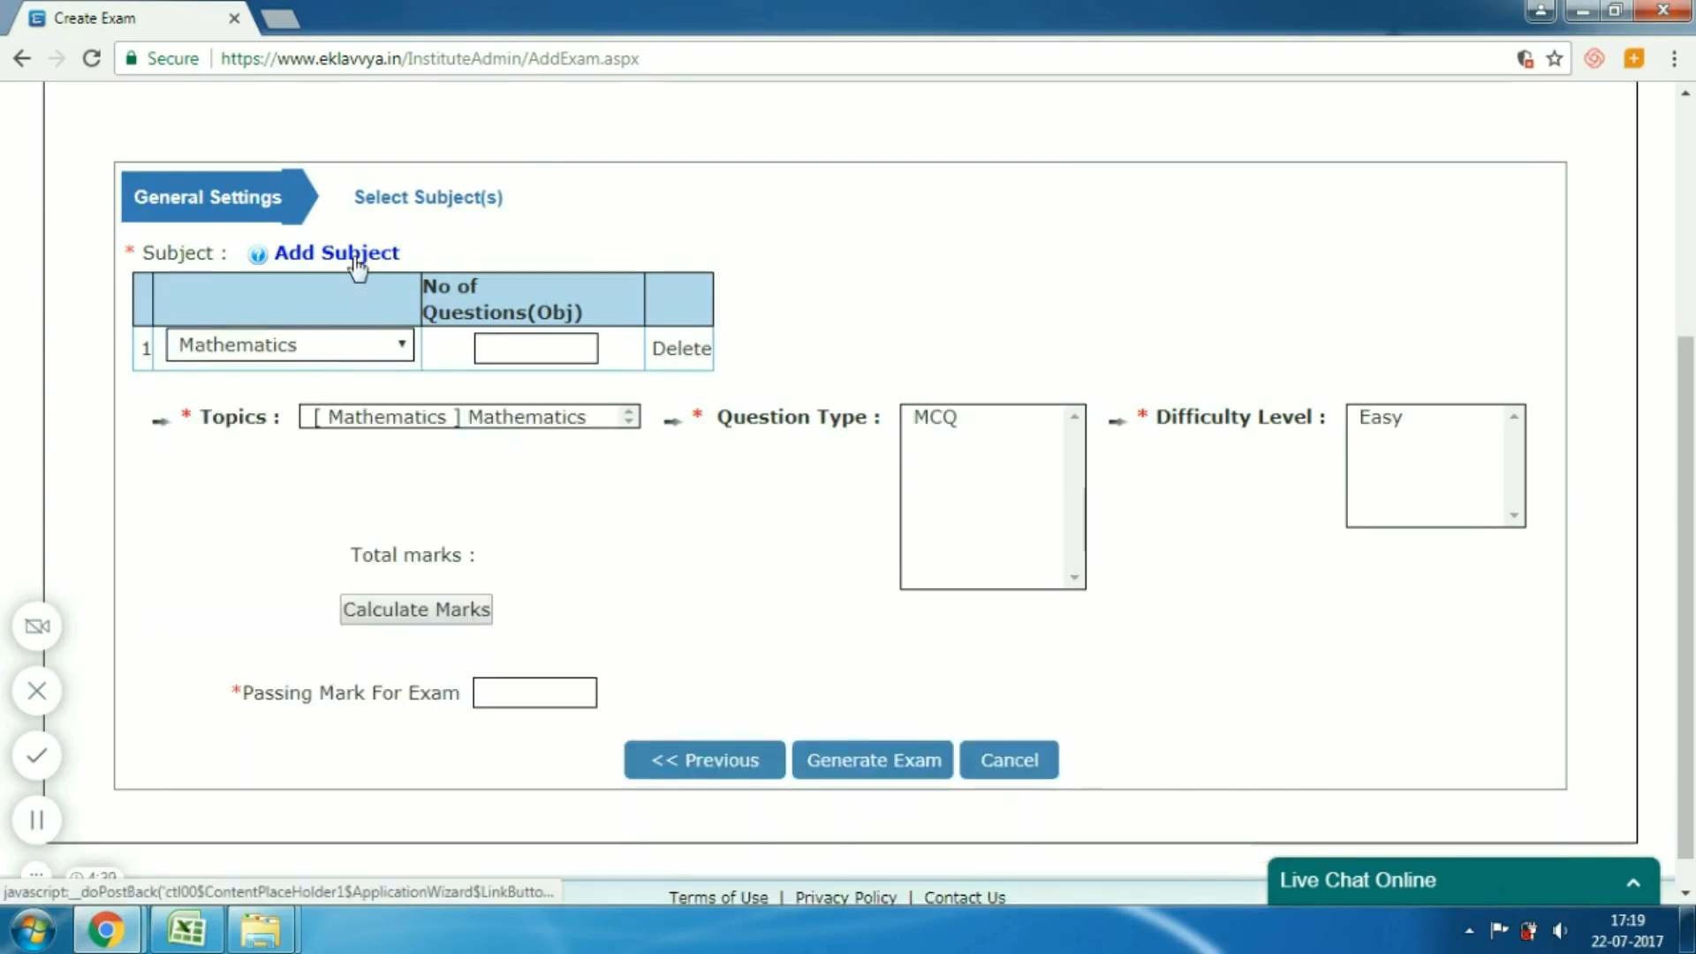
pyautogui.click(352, 255)
pyautogui.click(320, 389)
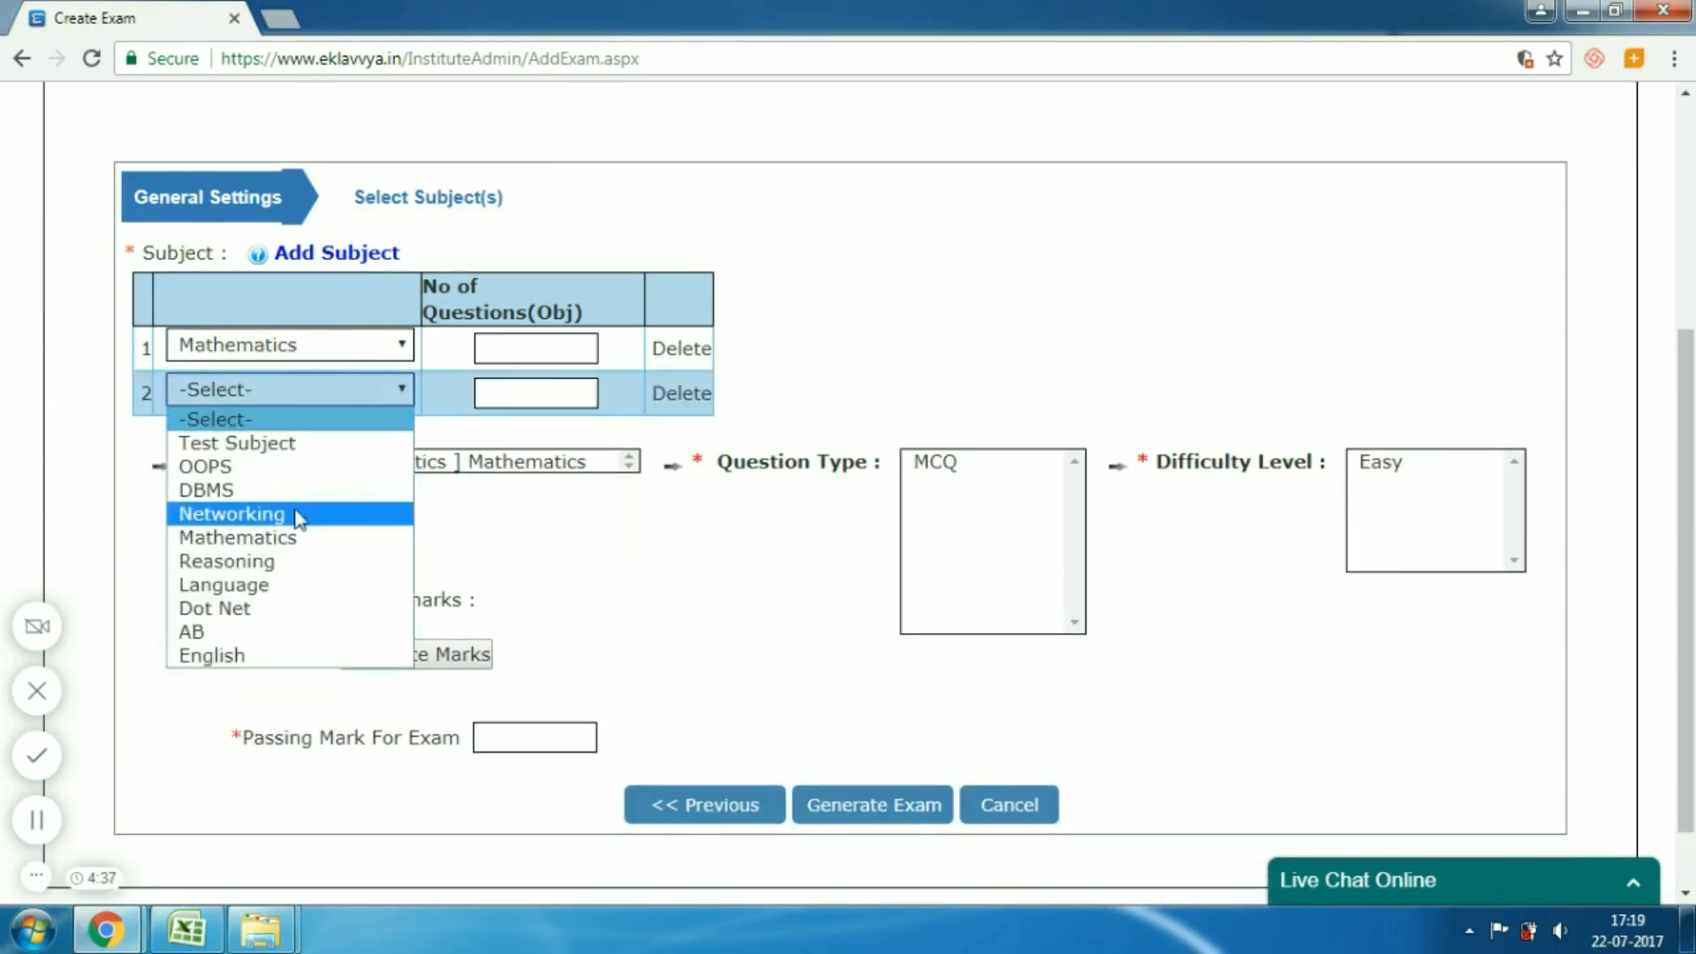
pyautogui.click(270, 562)
pyautogui.click(378, 258)
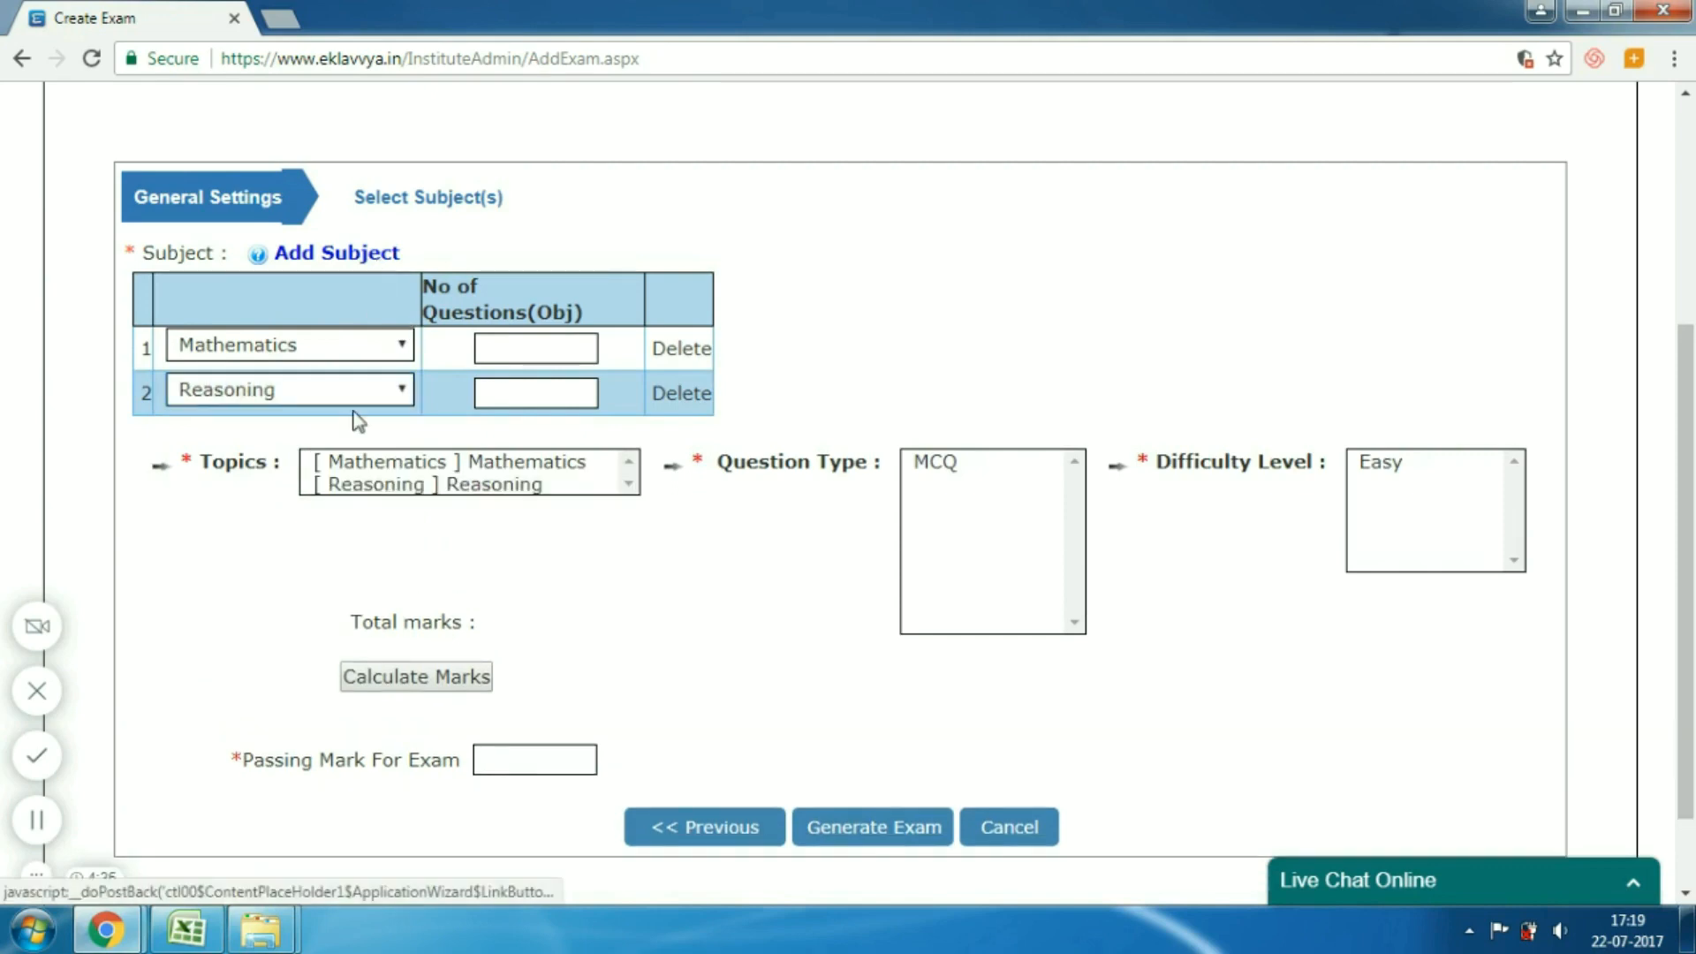
pyautogui.click(334, 435)
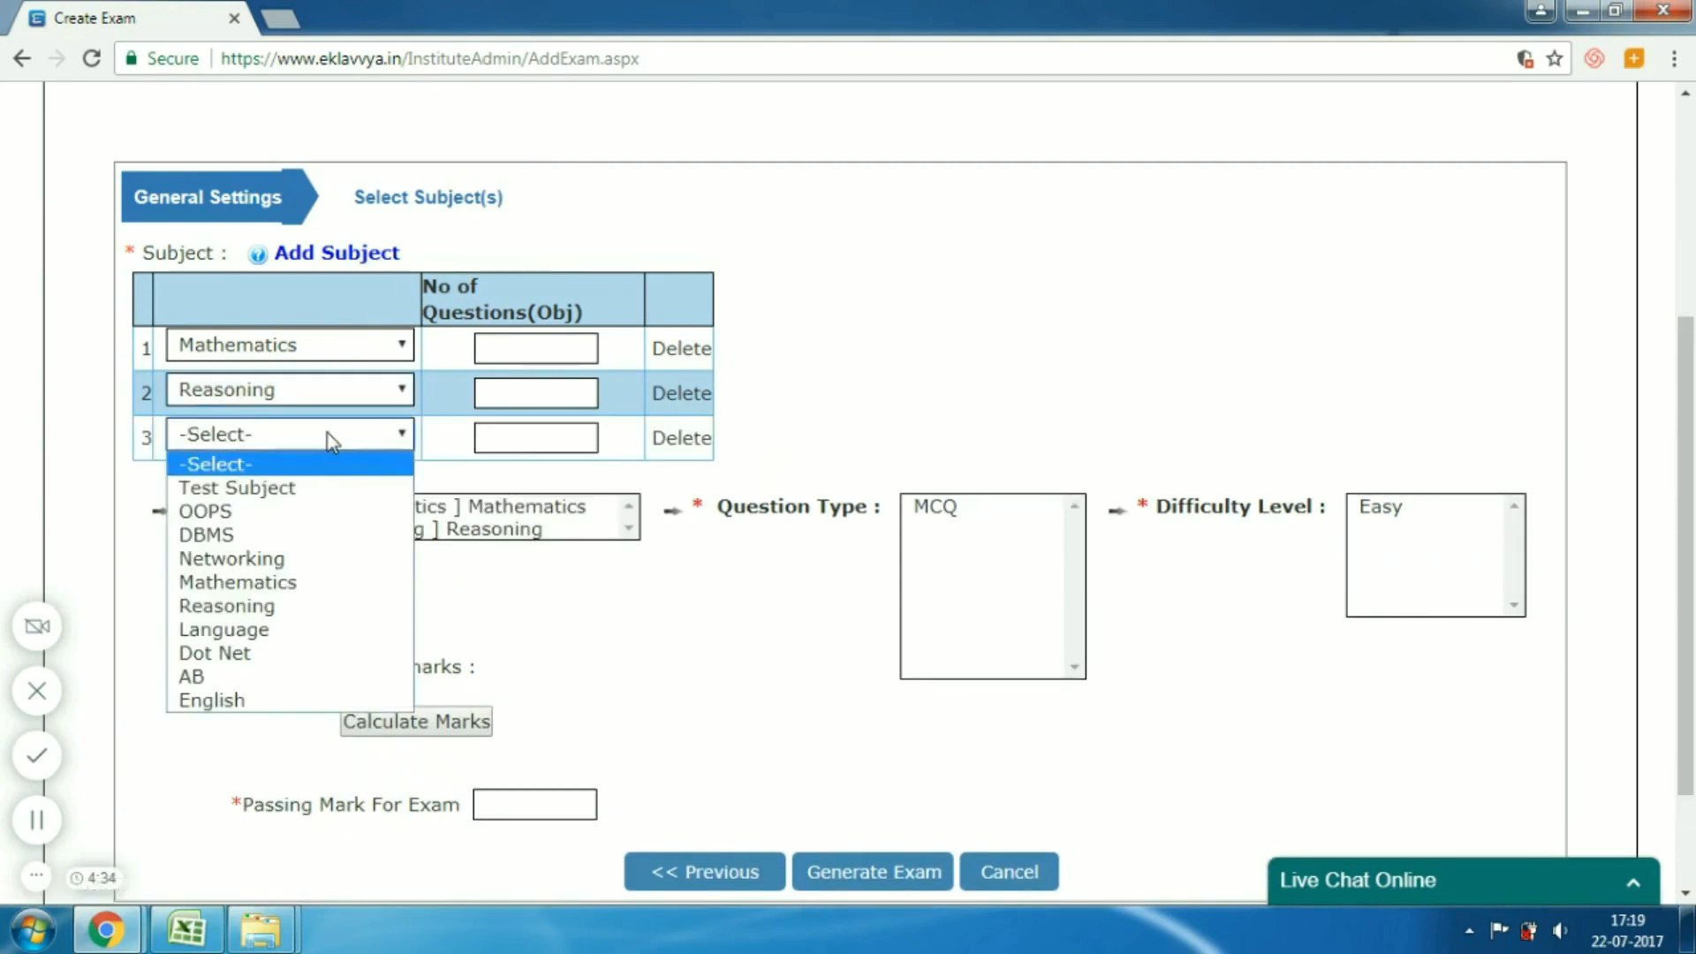
pyautogui.click(283, 511)
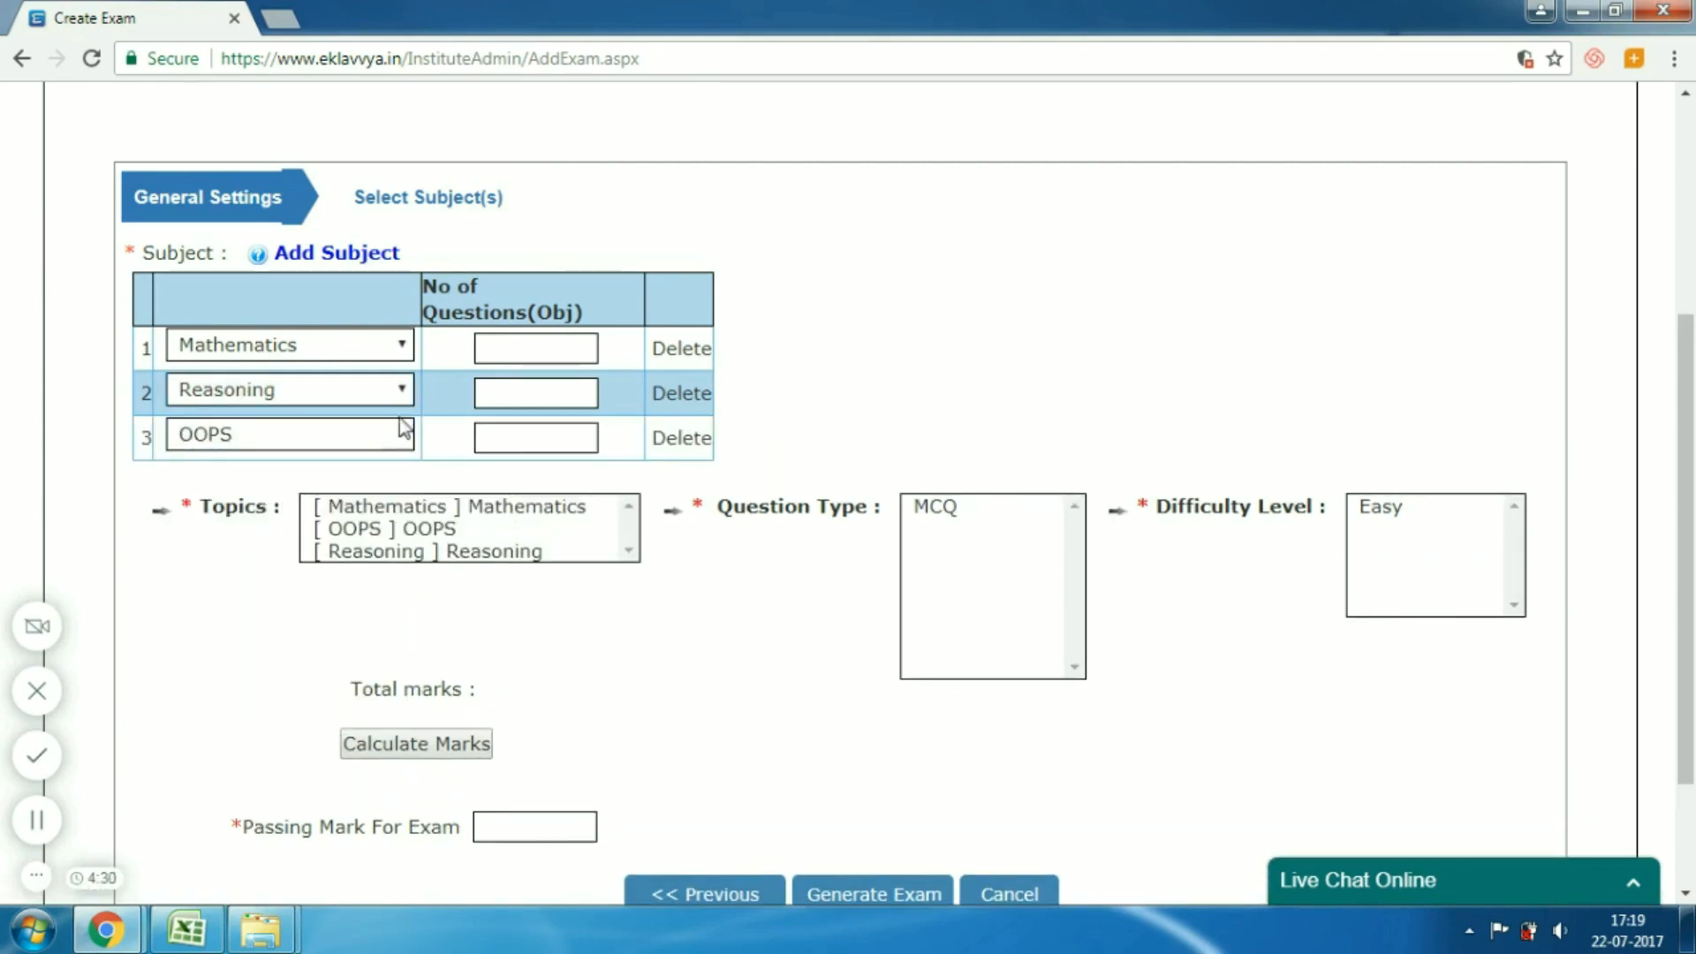
# Step: Set the number of objective questions to 10 for Mathematics, 20 for Reasoning and 20 for OOPS
pyautogui.click(517, 363)
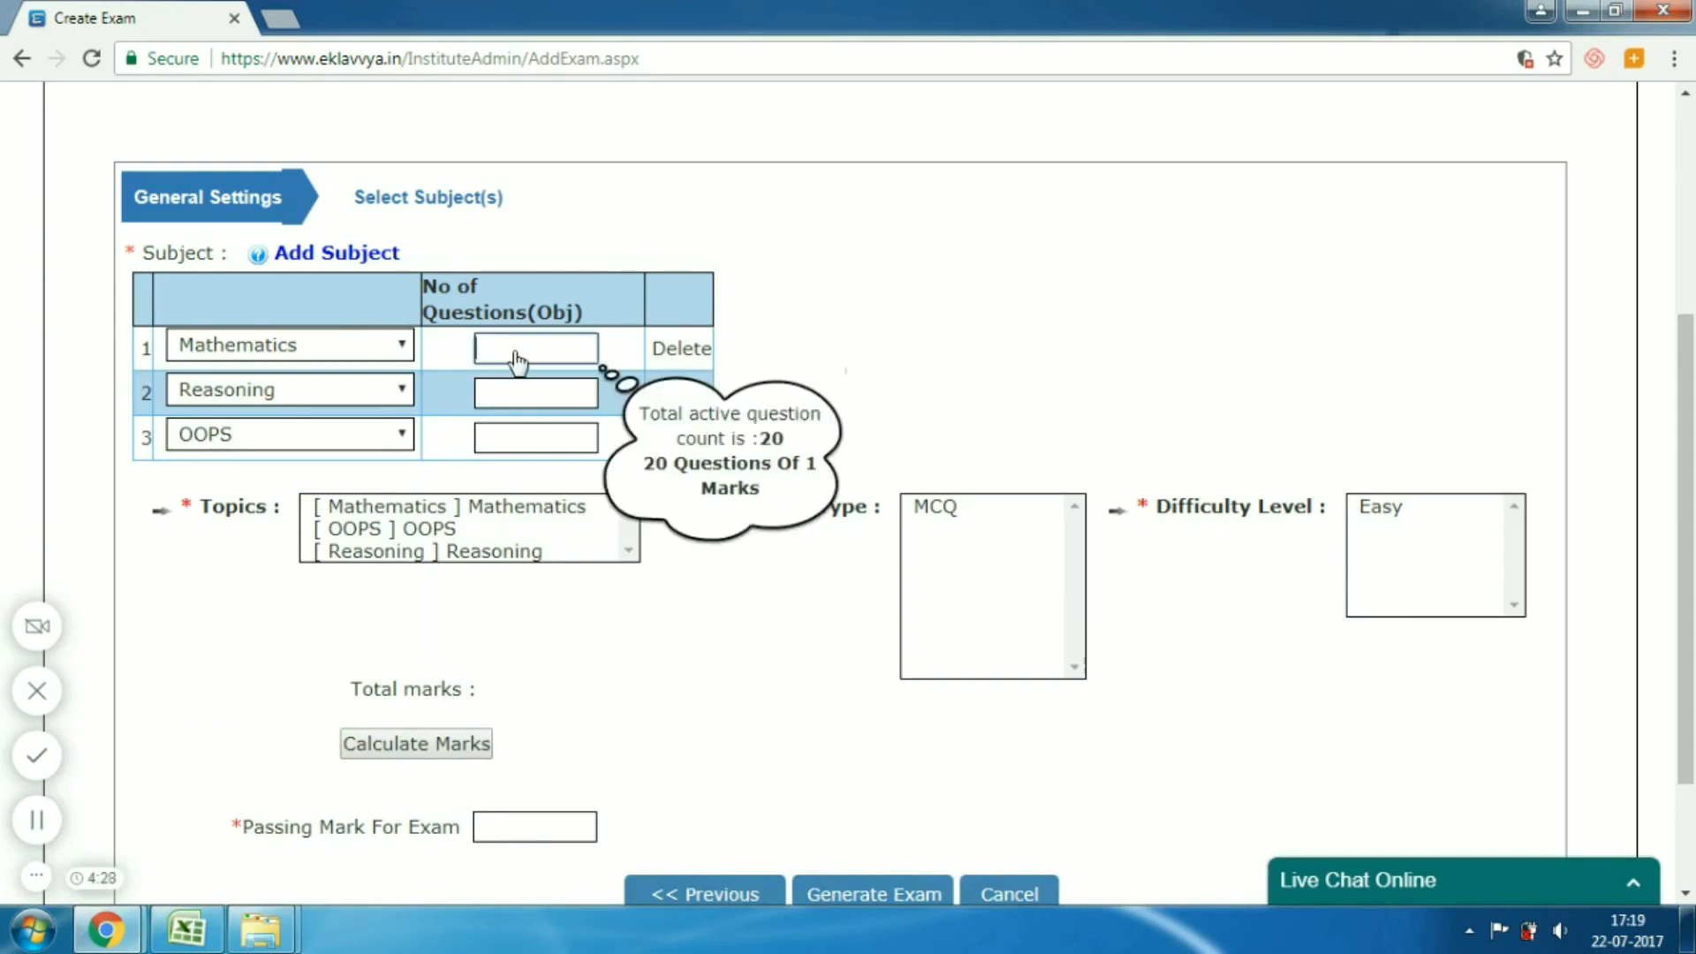
pyautogui.write('10')
pyautogui.click(512, 393)
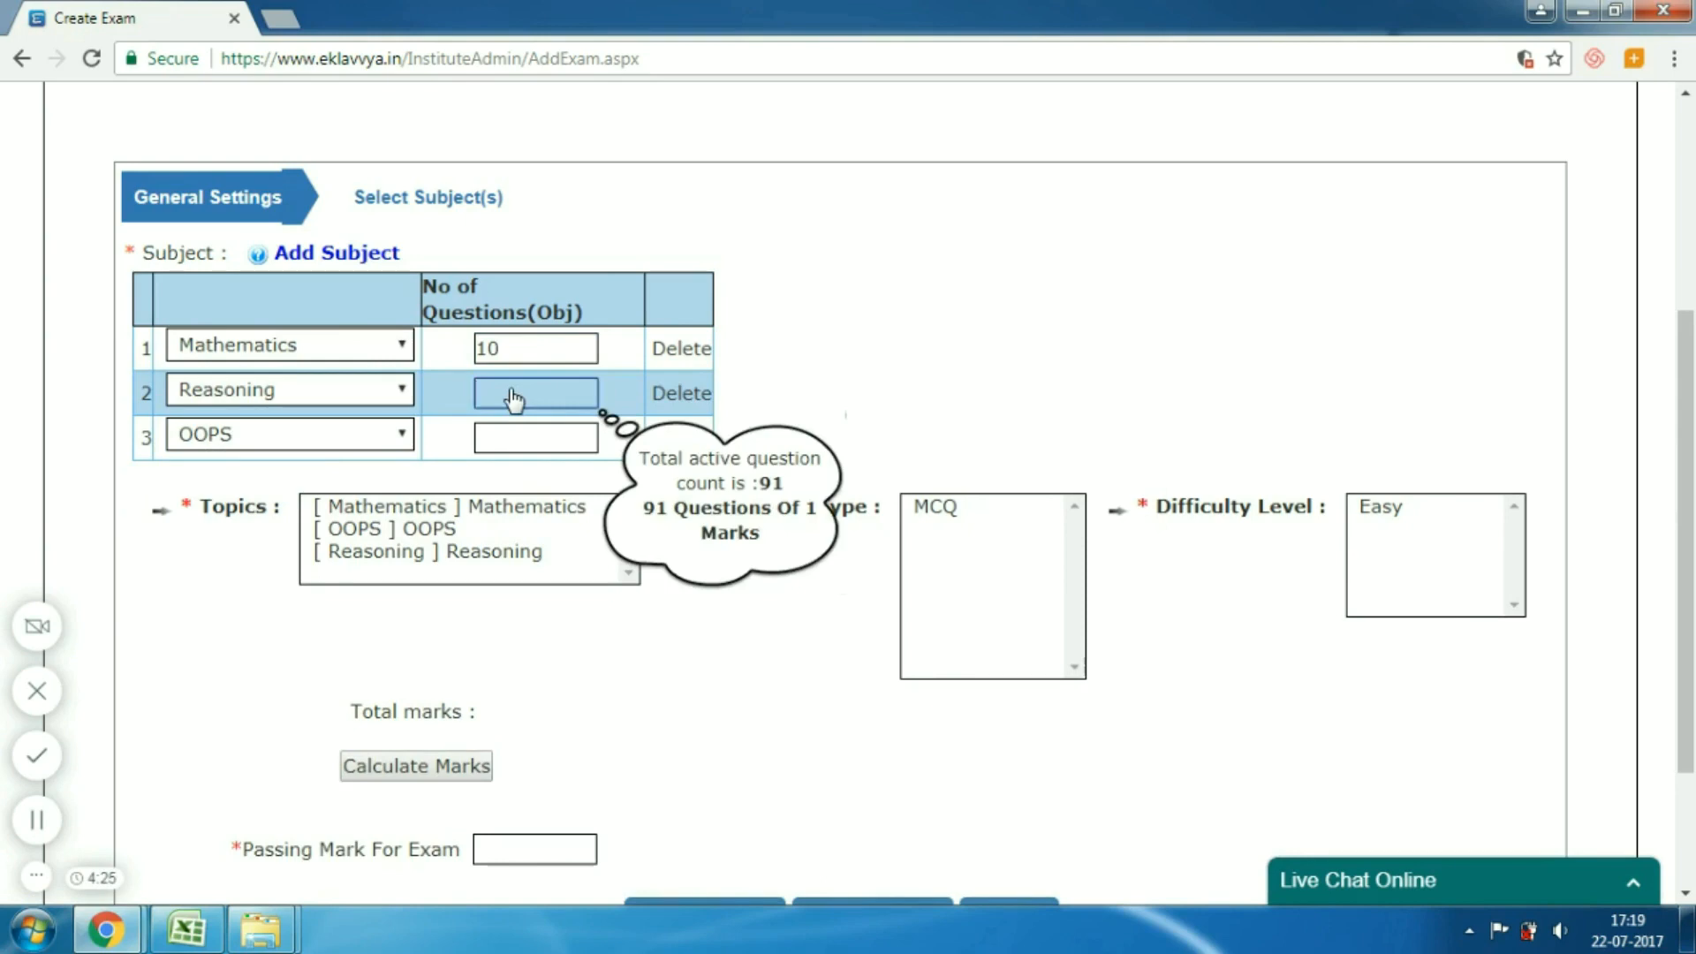
pyautogui.write('20')
pyautogui.click(522, 444)
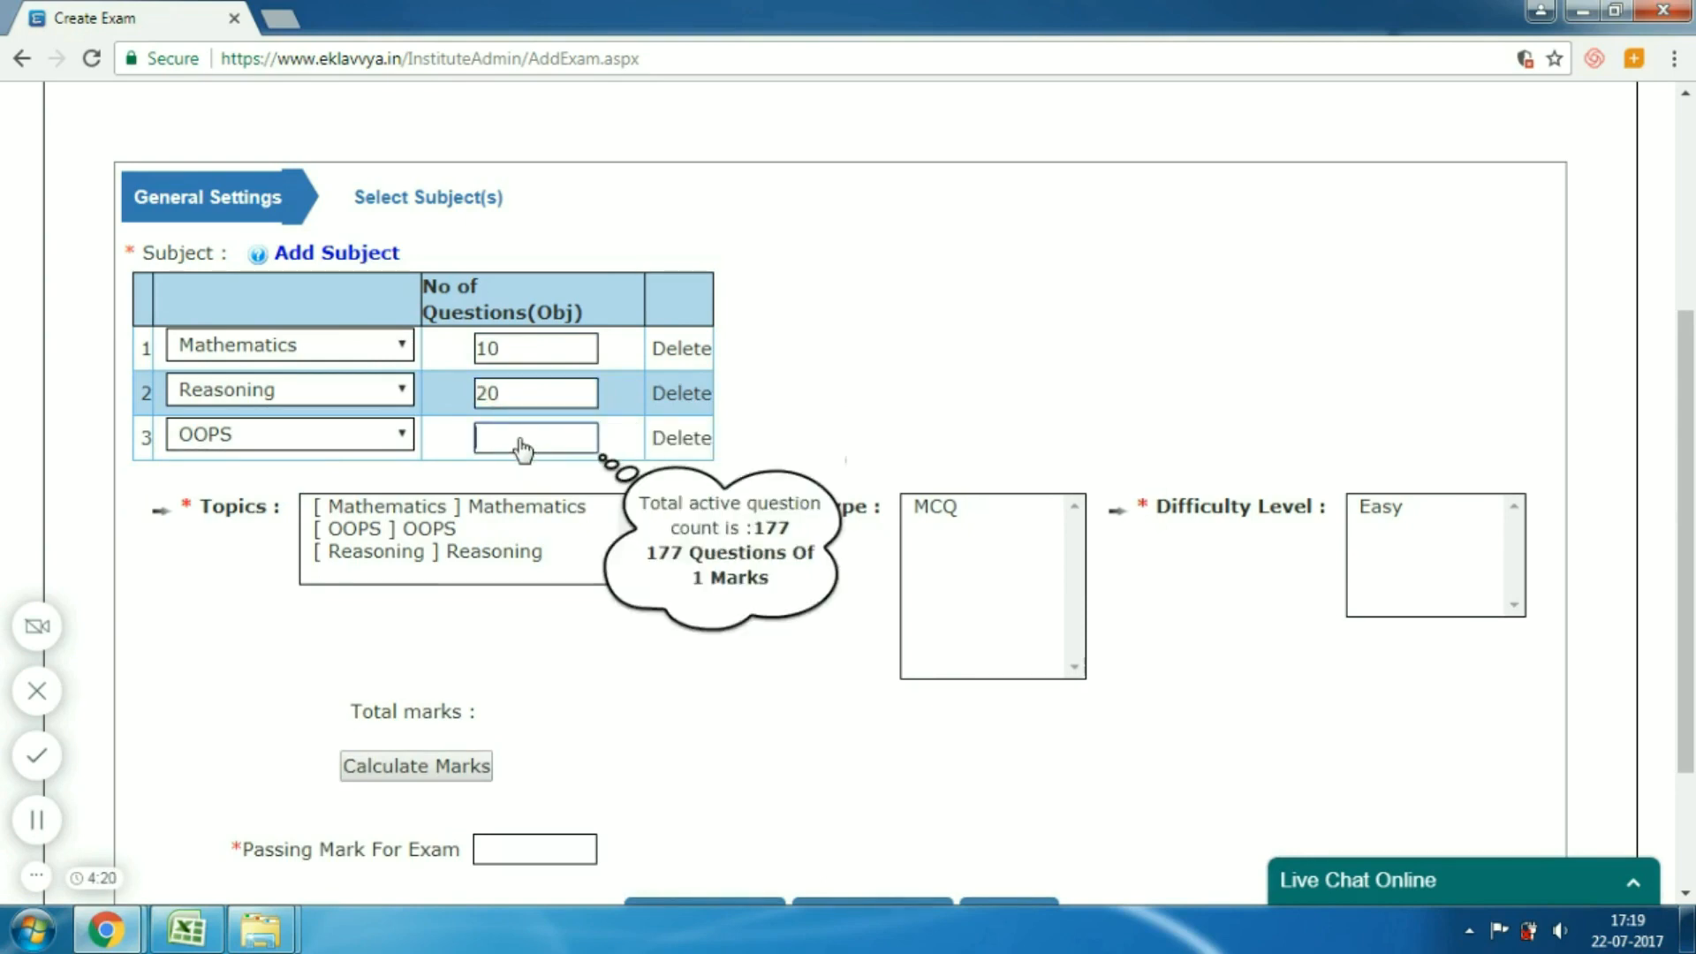
pyautogui.write('20')
# Step: Select the Mathematics, OOPS and Reasoning topics together with the MCQ question type and Easy difficulty level
pyautogui.click(479, 505)
pyautogui.moveTo(479, 501); pyautogui.dragTo(475, 550)
pyautogui.click(931, 505)
pyautogui.click(1387, 507)
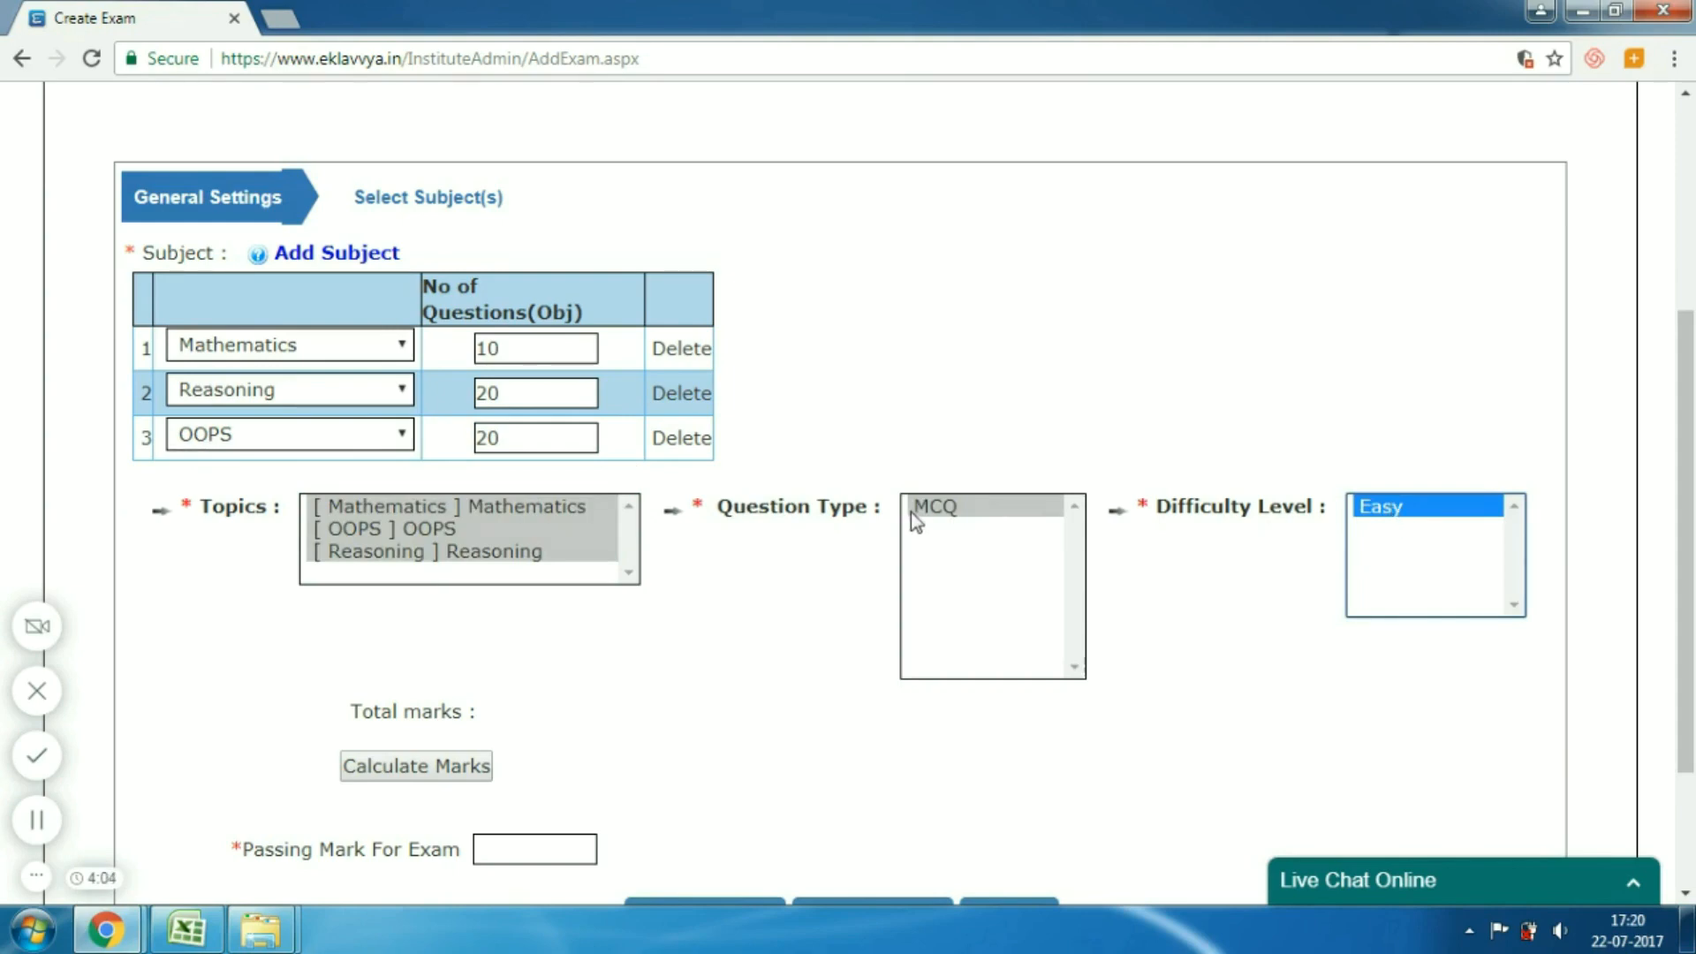
# Step: Set the exam's passing mark to 35 and calculate the total marks
pyautogui.scroll(-1, 1689, 468)
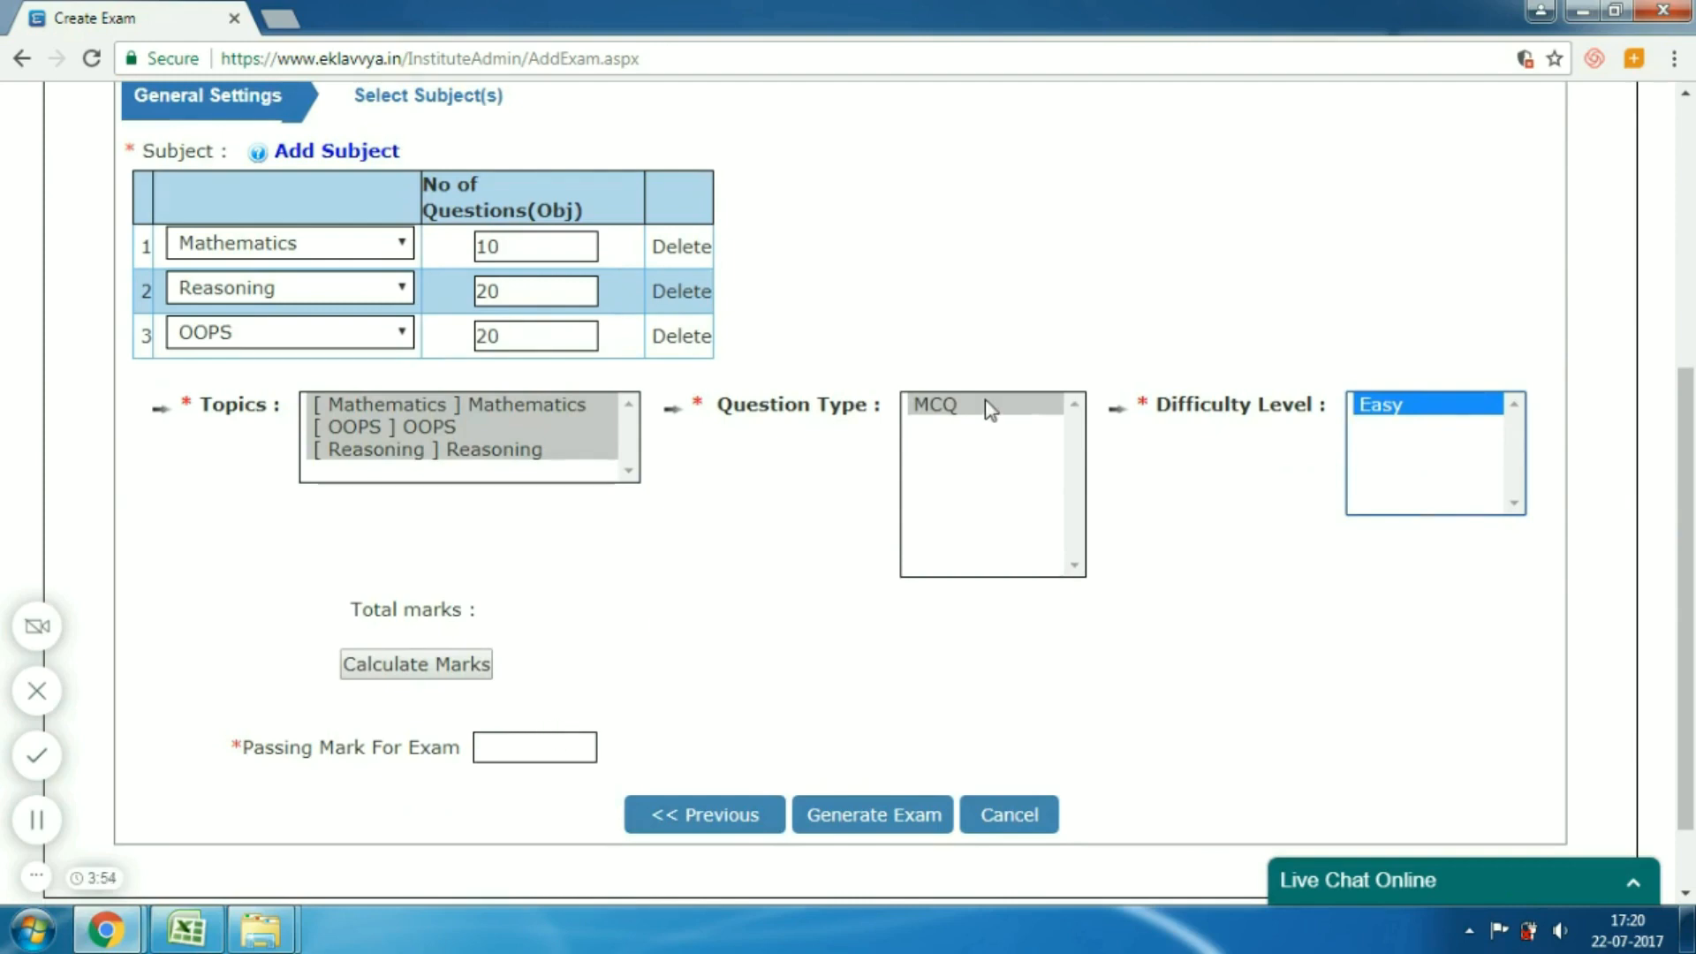
pyautogui.click(511, 746)
pyautogui.write('35')
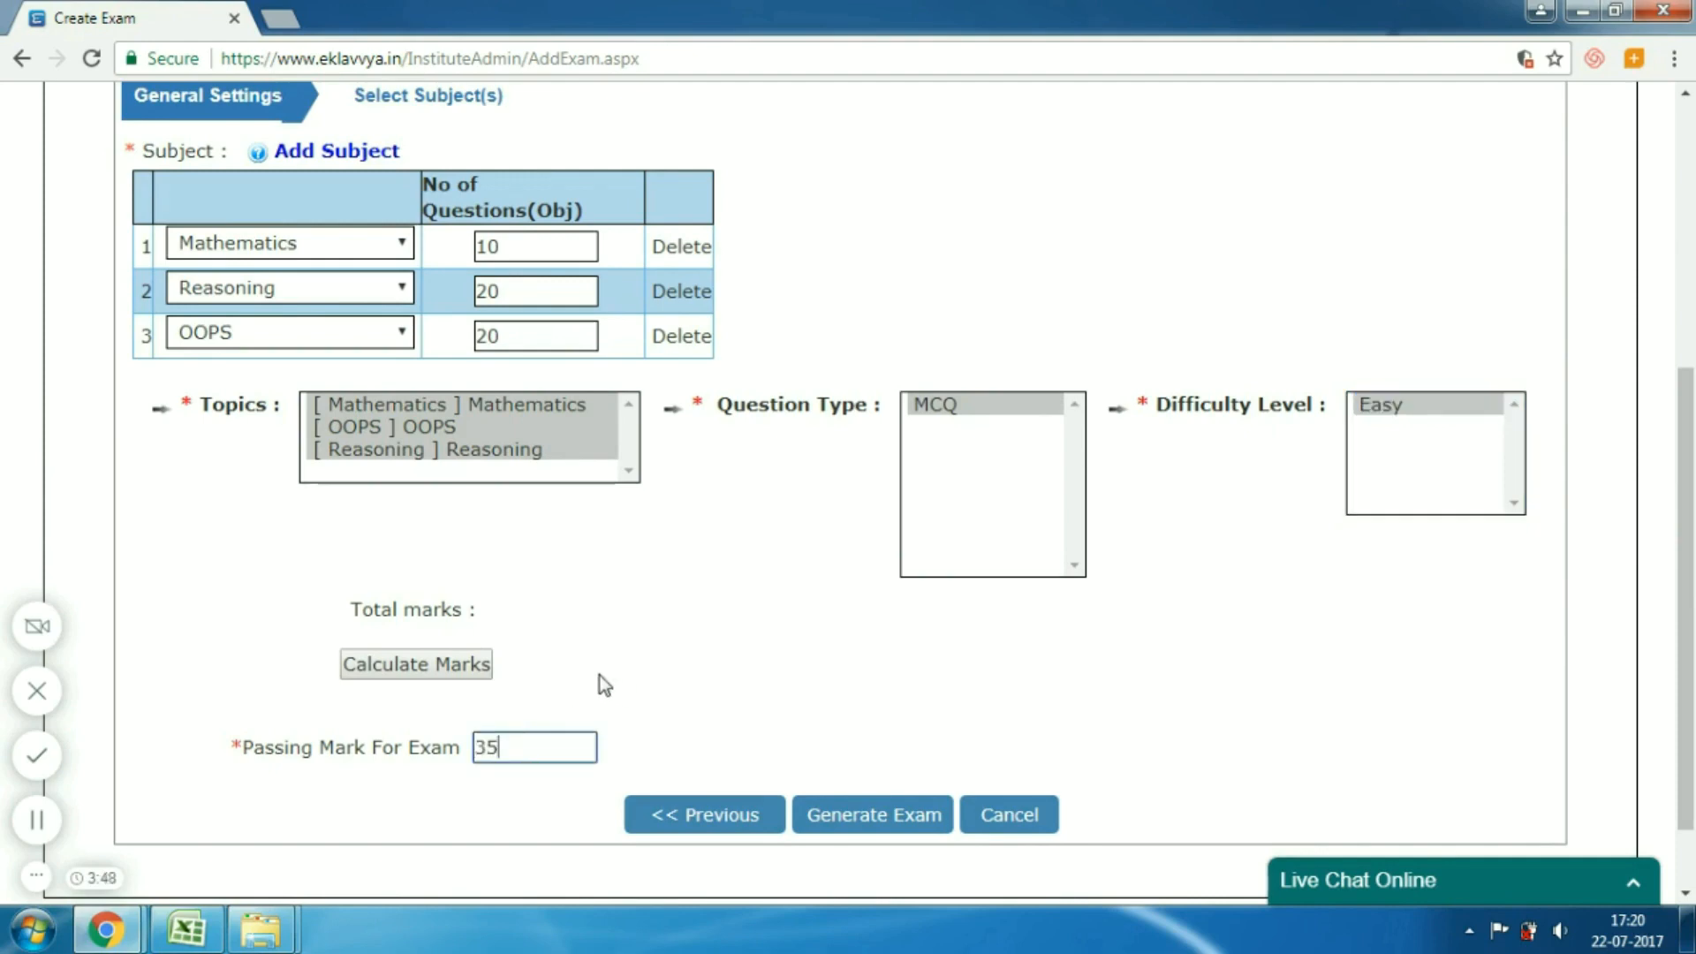
pyautogui.click(473, 667)
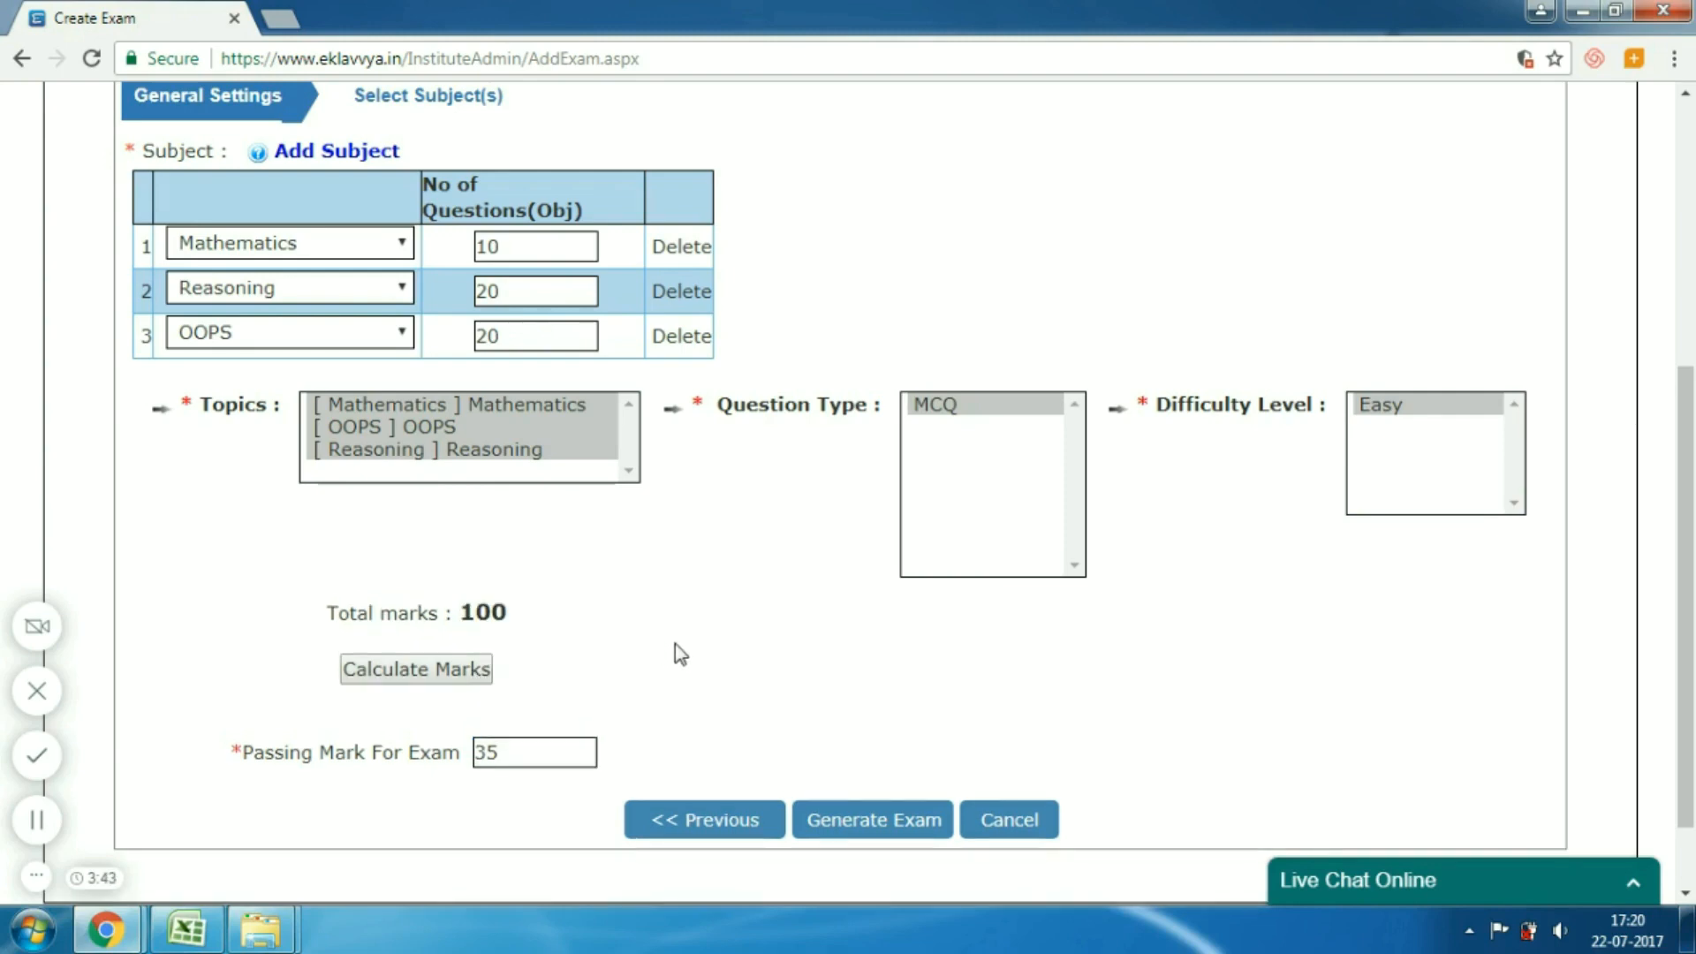
pyautogui.tripleClick(489, 612)
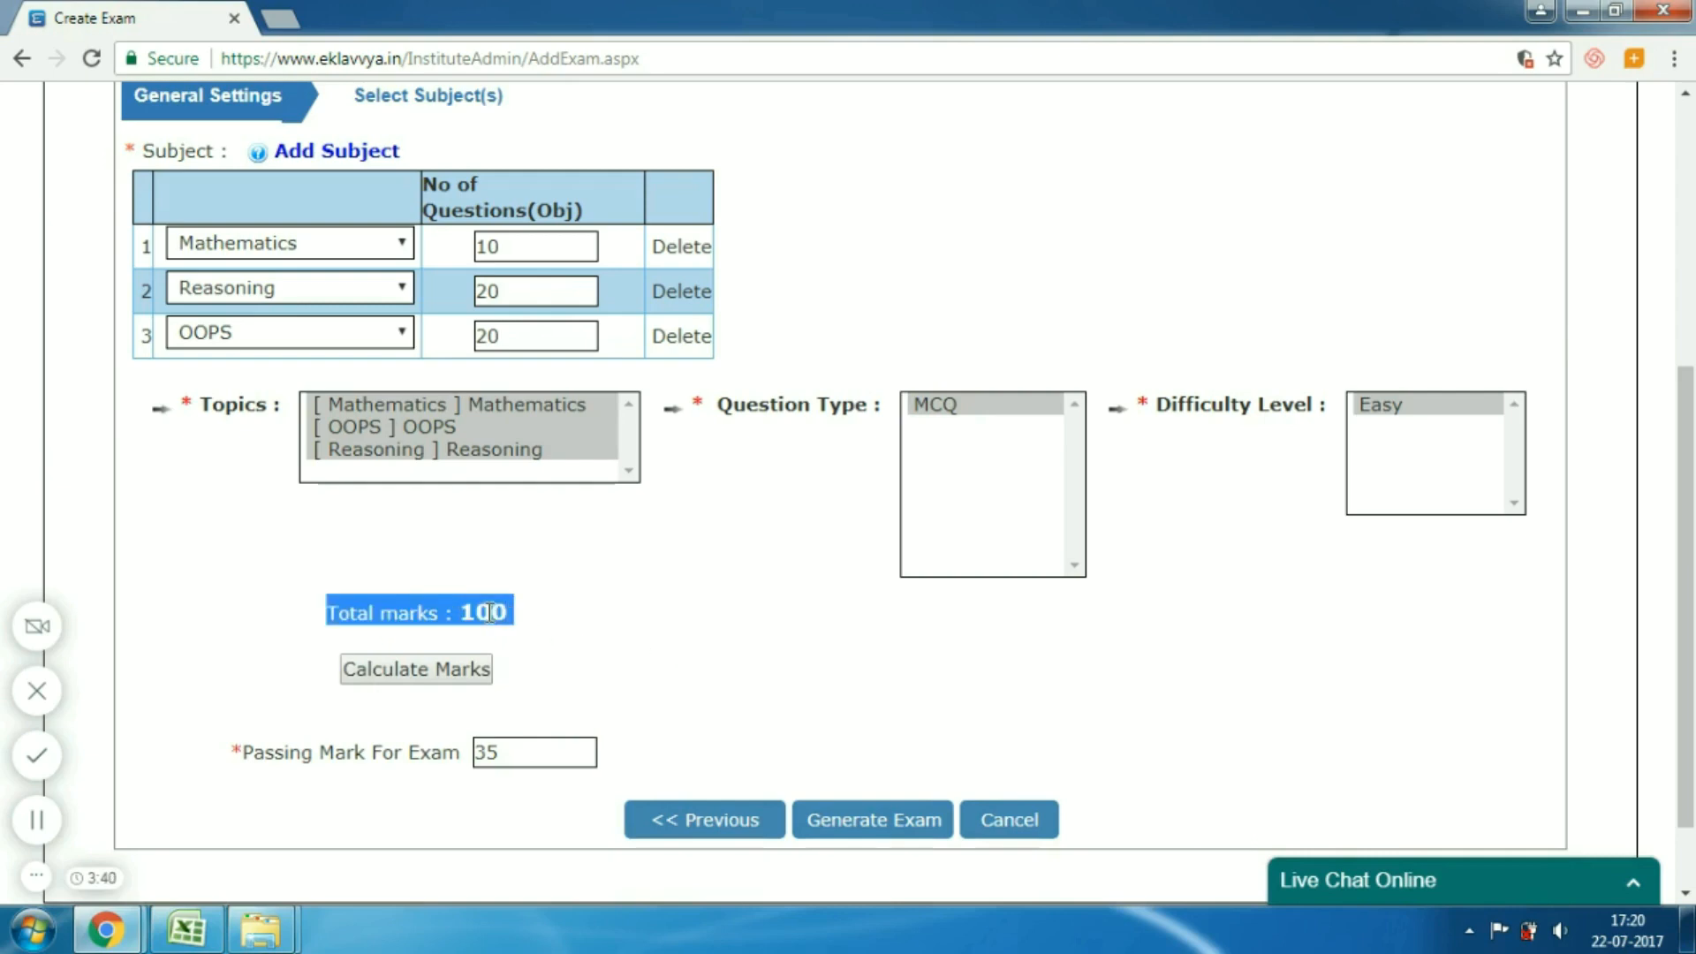
pyautogui.click(489, 612)
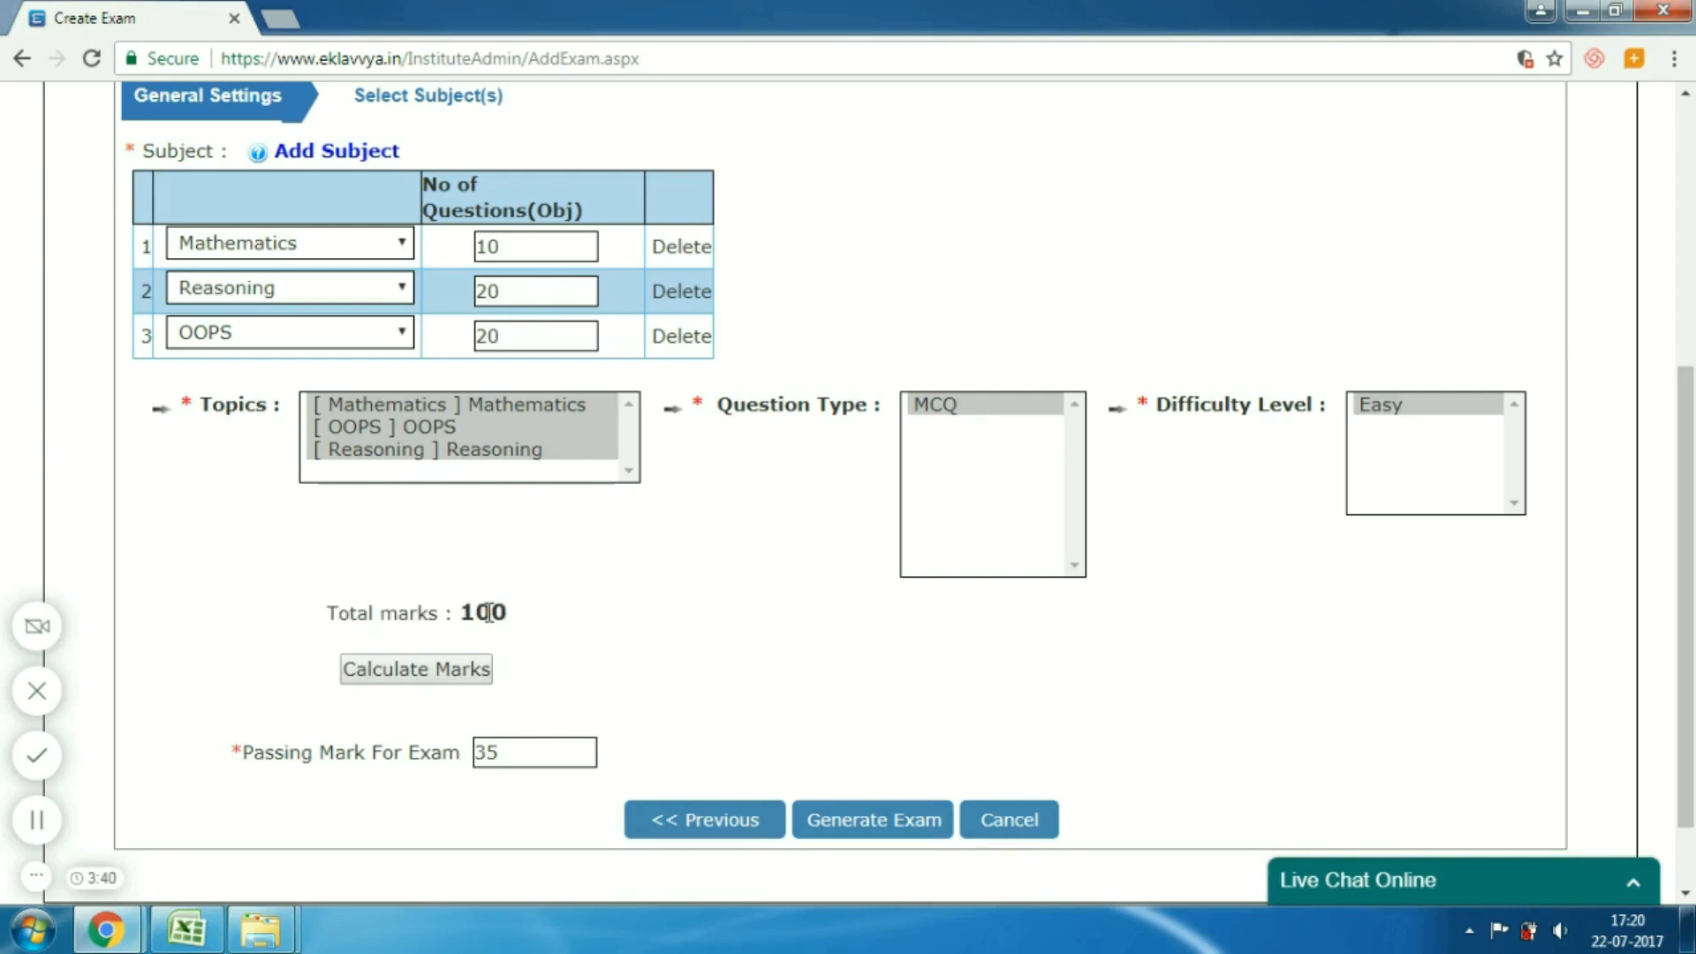
# Step: Generate the exam and continue to the exam list to check the Aptitude2 entry
pyautogui.click(875, 826)
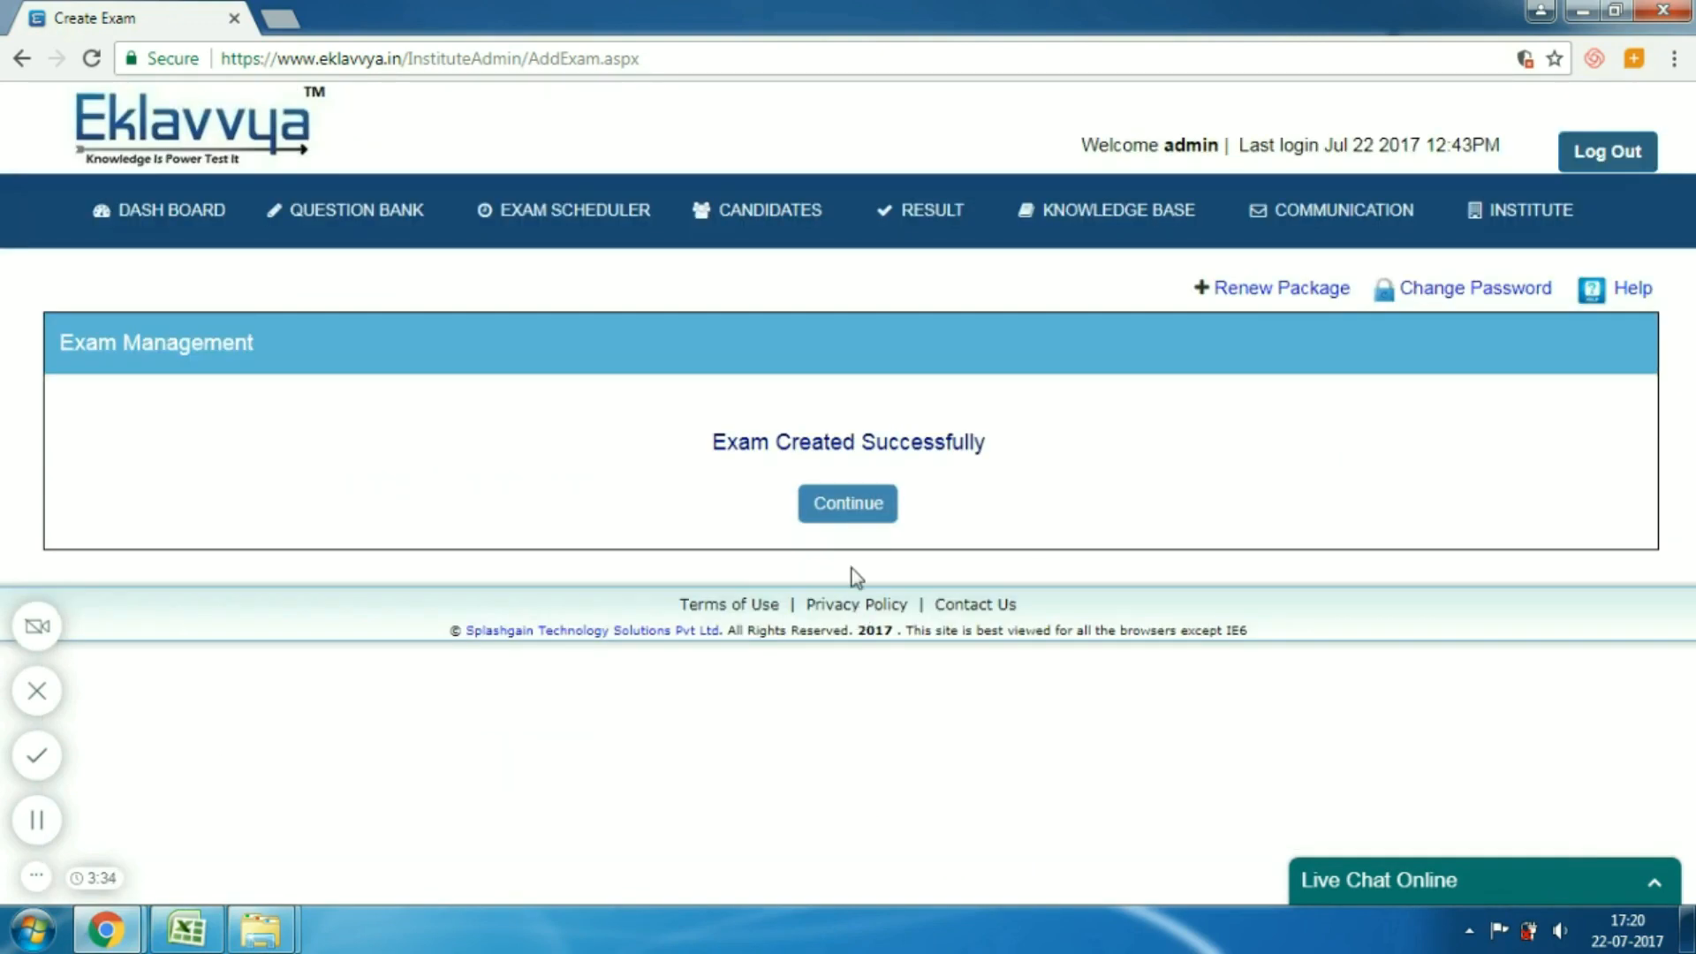
pyautogui.click(854, 522)
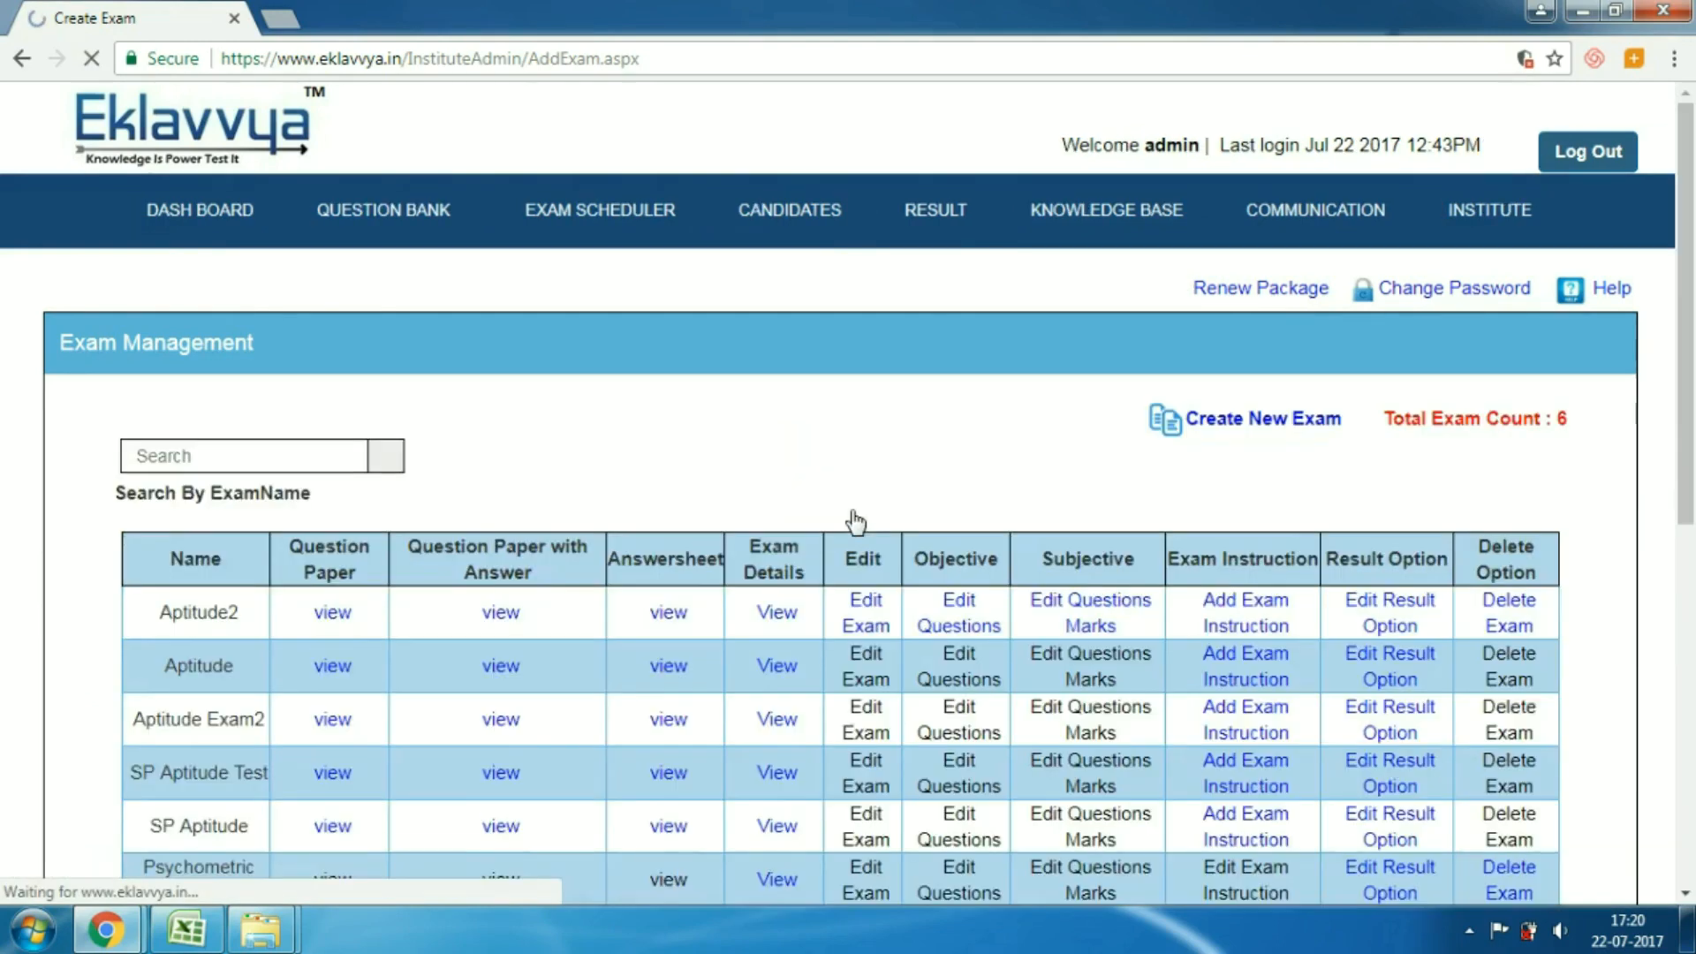
pyautogui.doubleClick(226, 578)
pyautogui.click(226, 579)
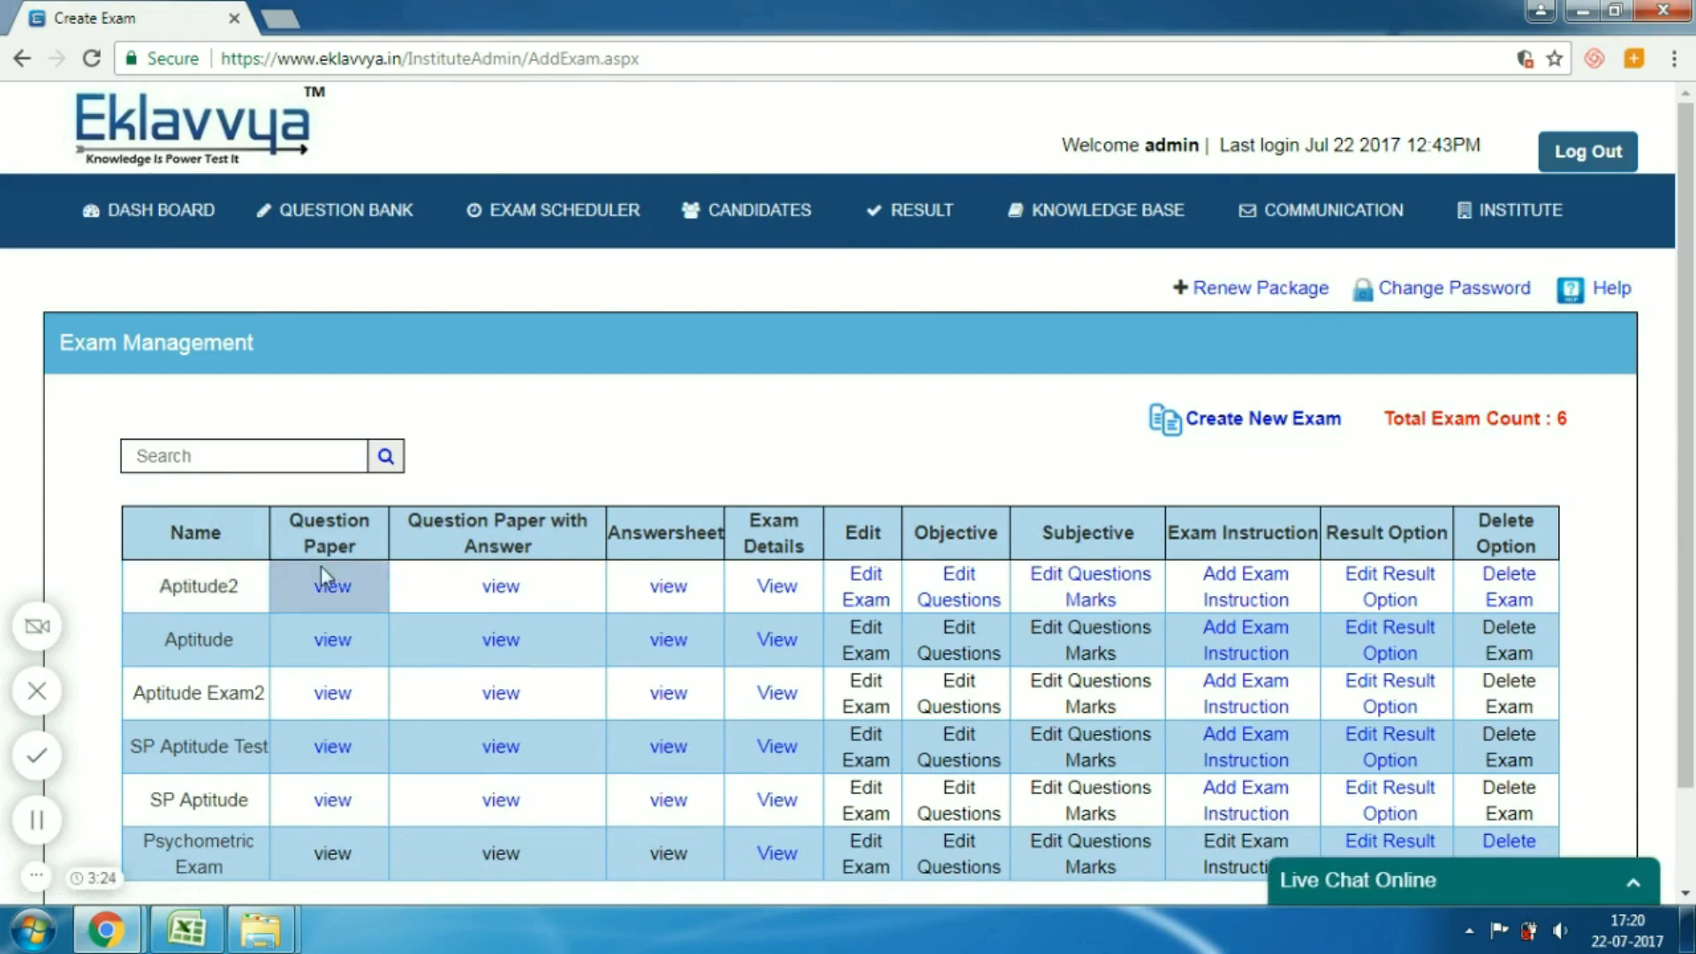
pyautogui.click(468, 566)
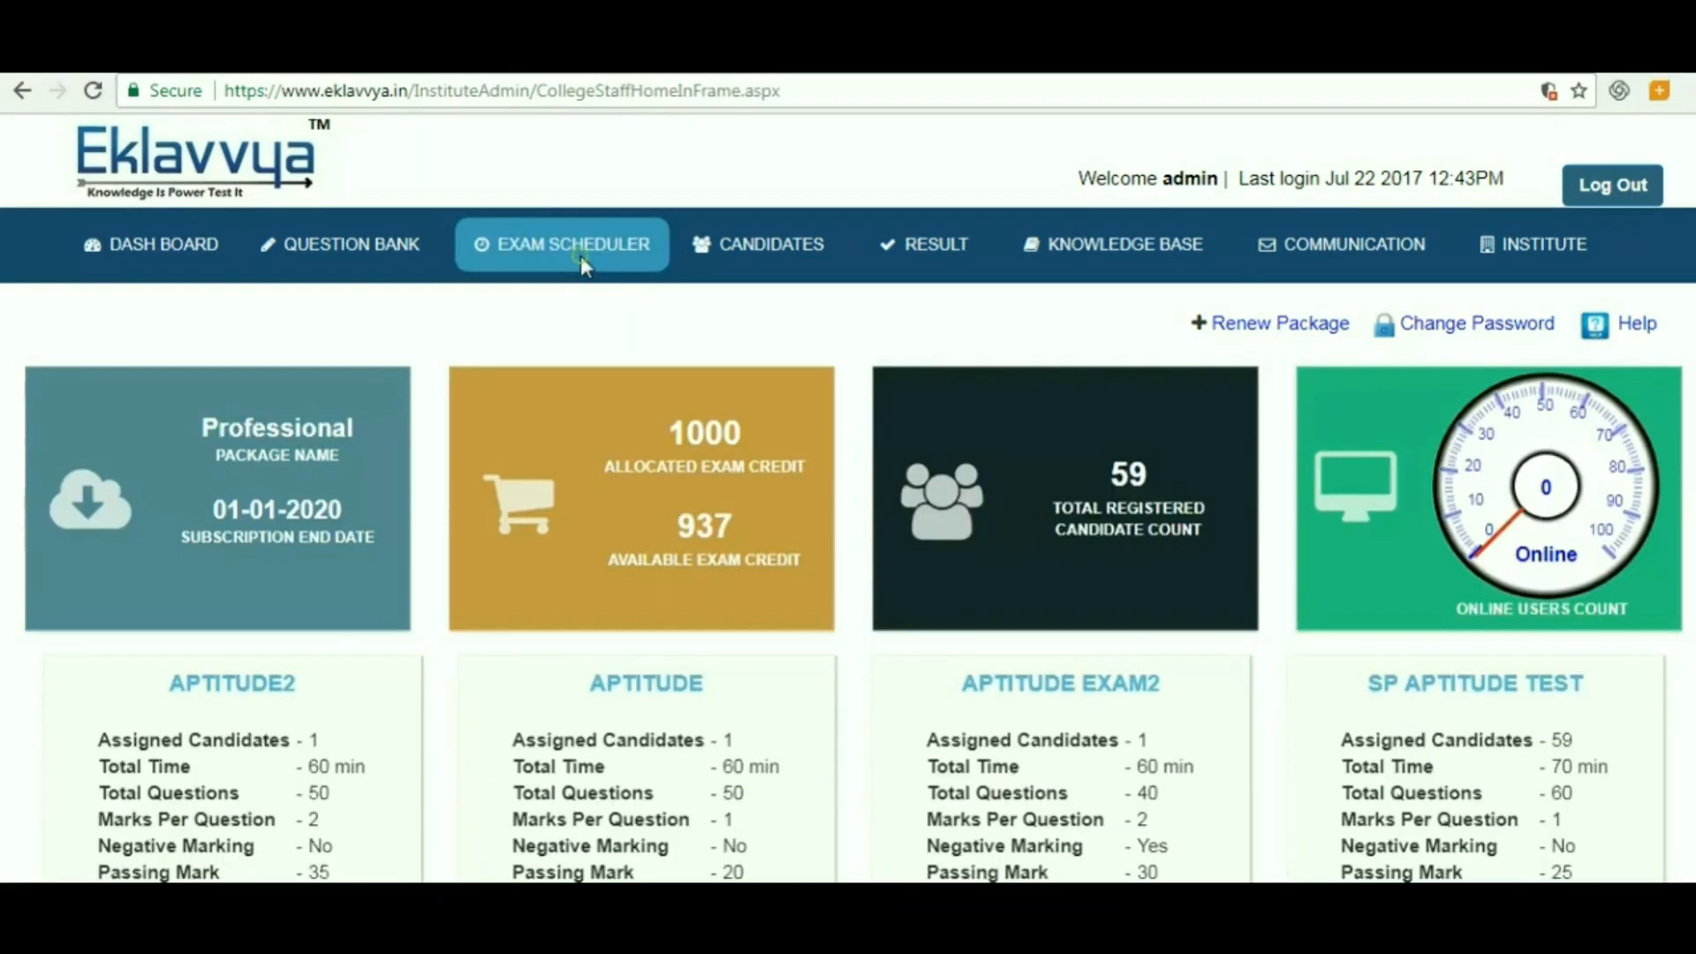
# Step: Open the exam scheduler and review the existing schedules and their status for SP Aptitude Test
pyautogui.click(581, 254)
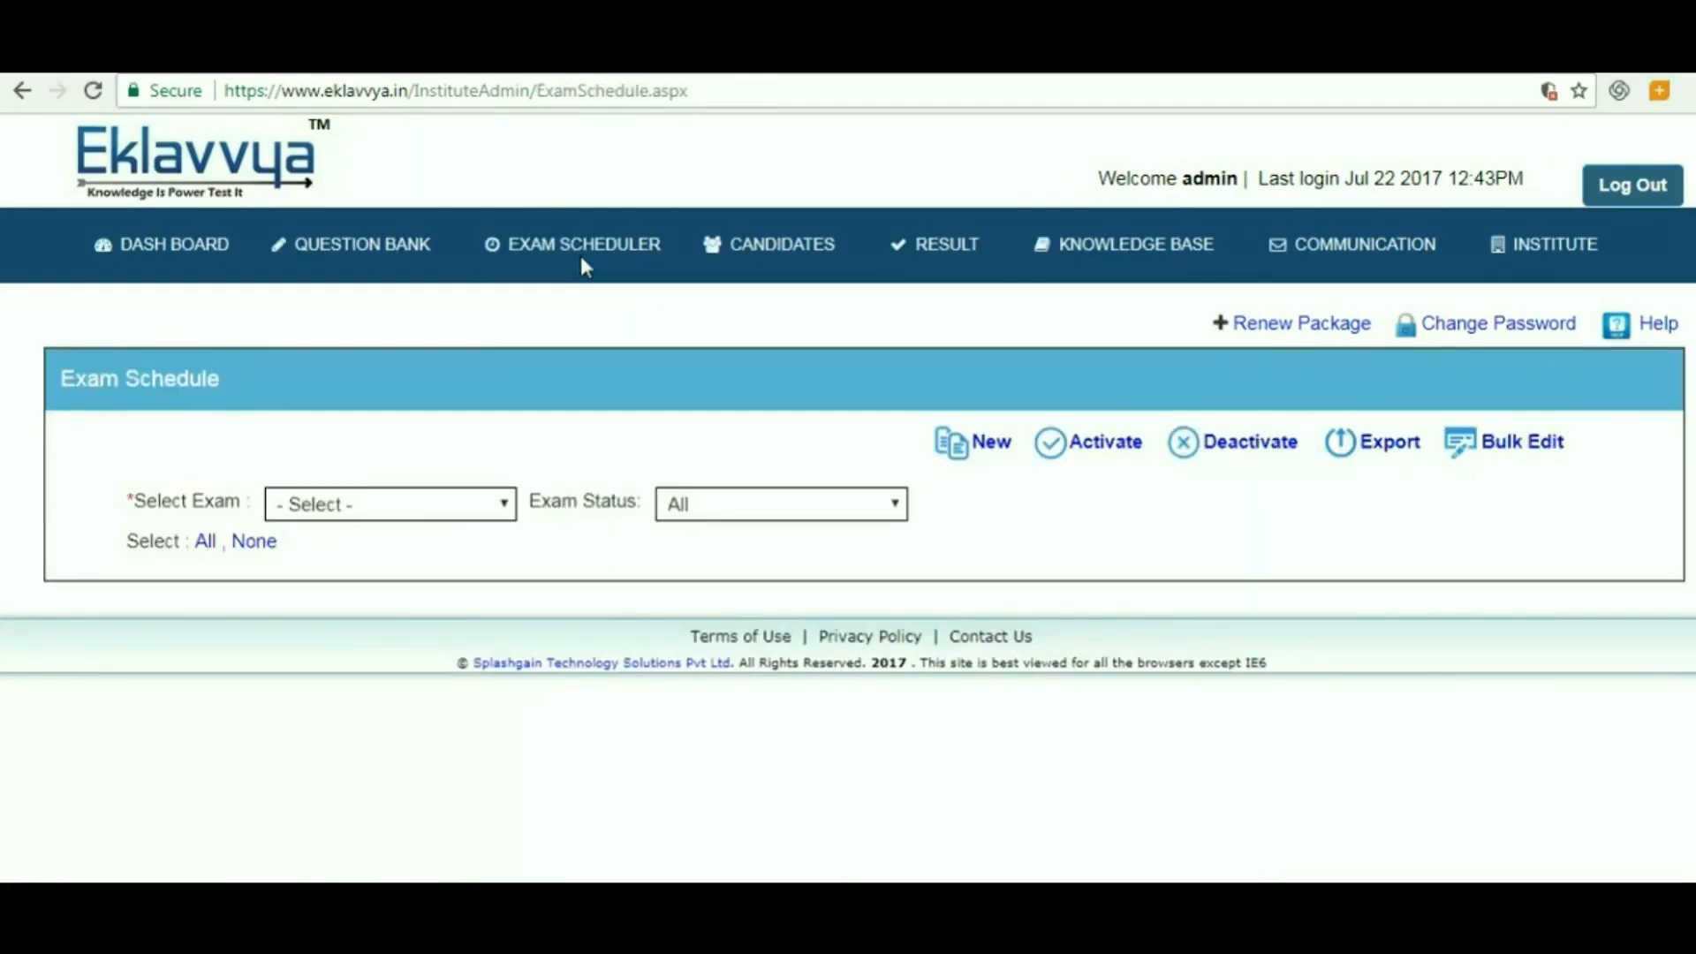
pyautogui.click(485, 496)
pyautogui.click(393, 606)
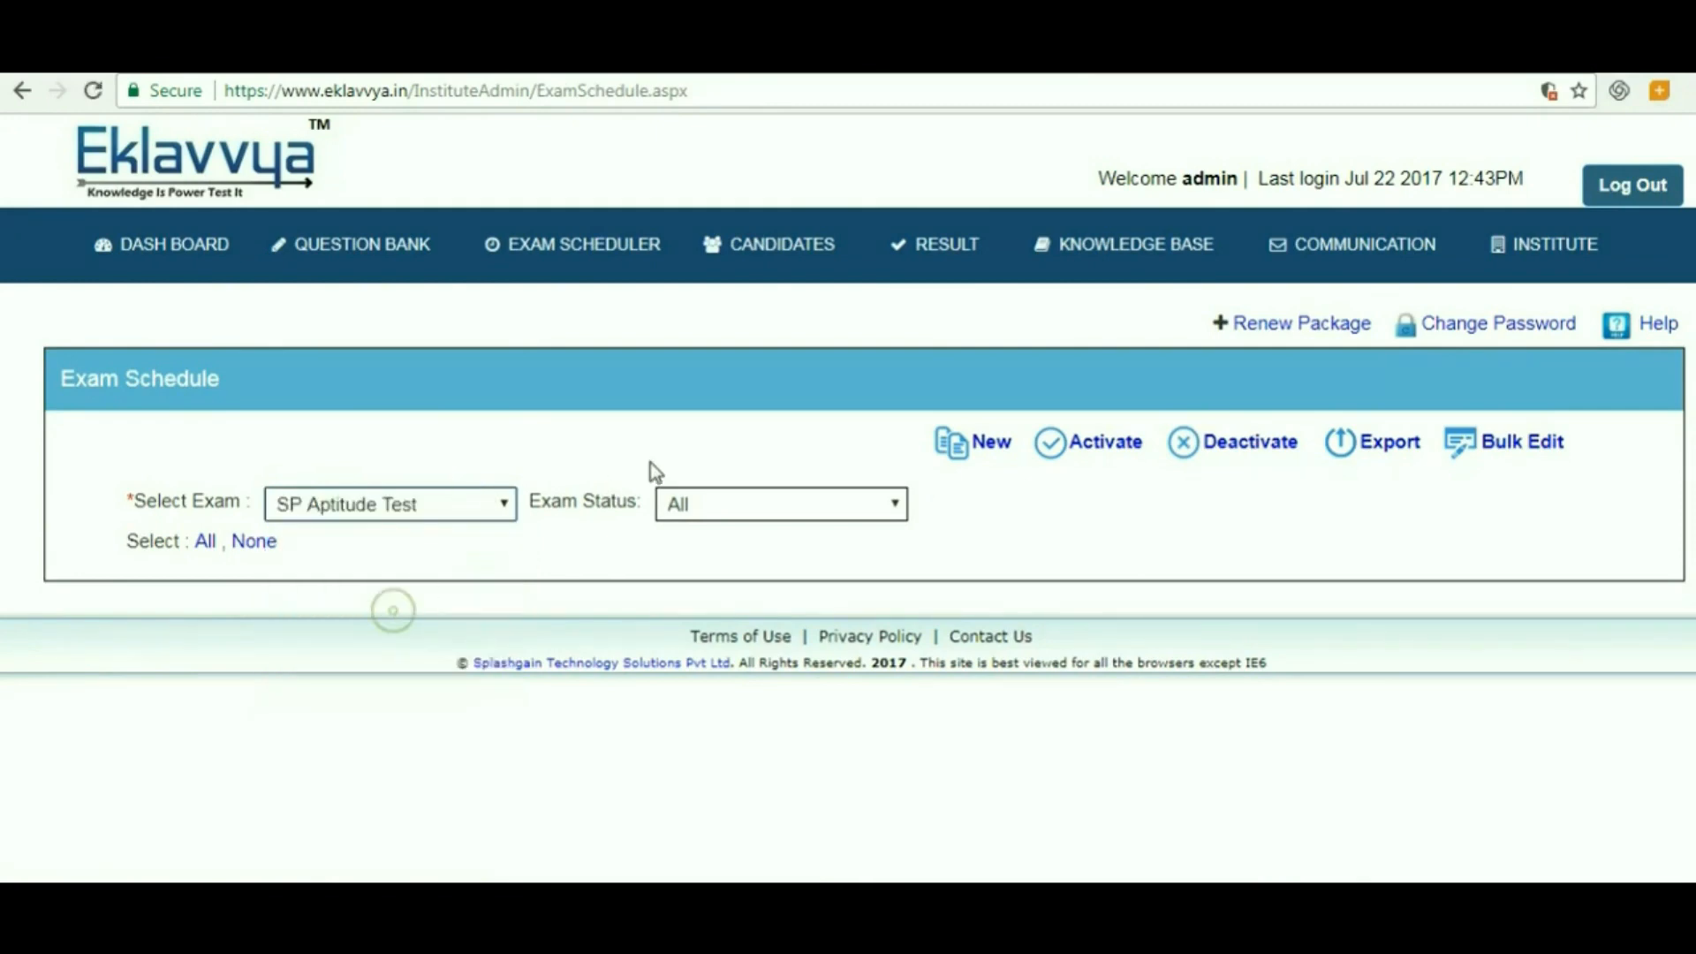
pyautogui.moveTo(294, 601); pyautogui.dragTo(777, 703)
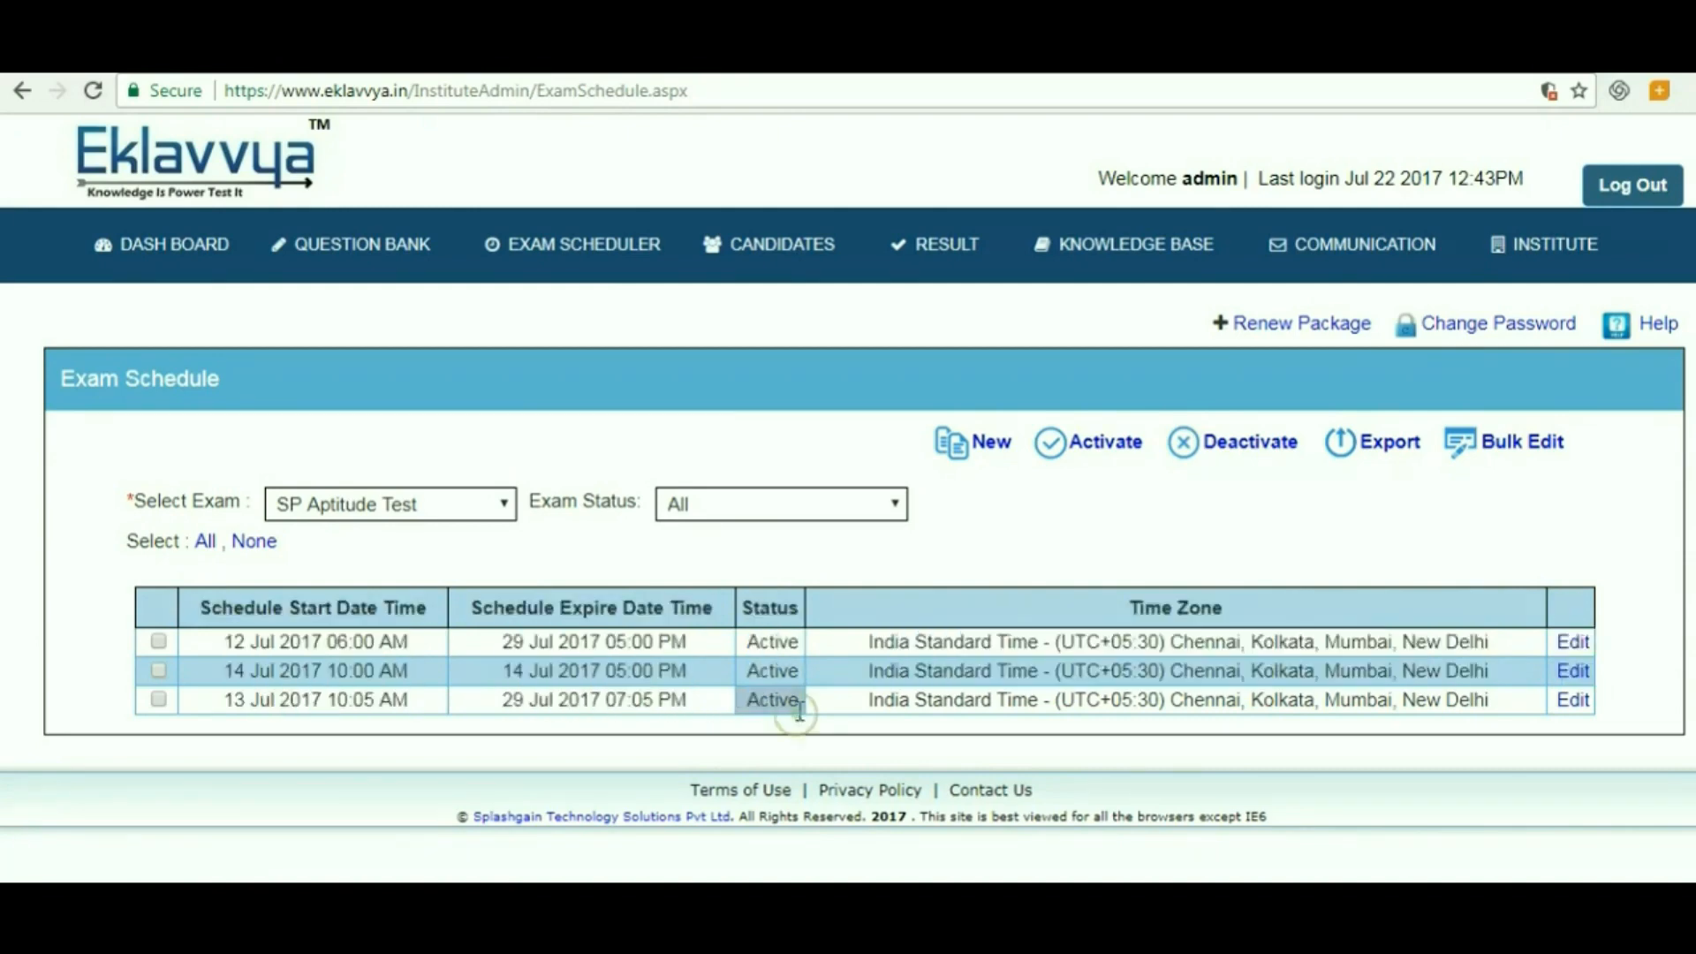
# Step: Start a new exam schedule for Aptitude2 with both start and end dates set to 07/22/2017
pyautogui.click(972, 445)
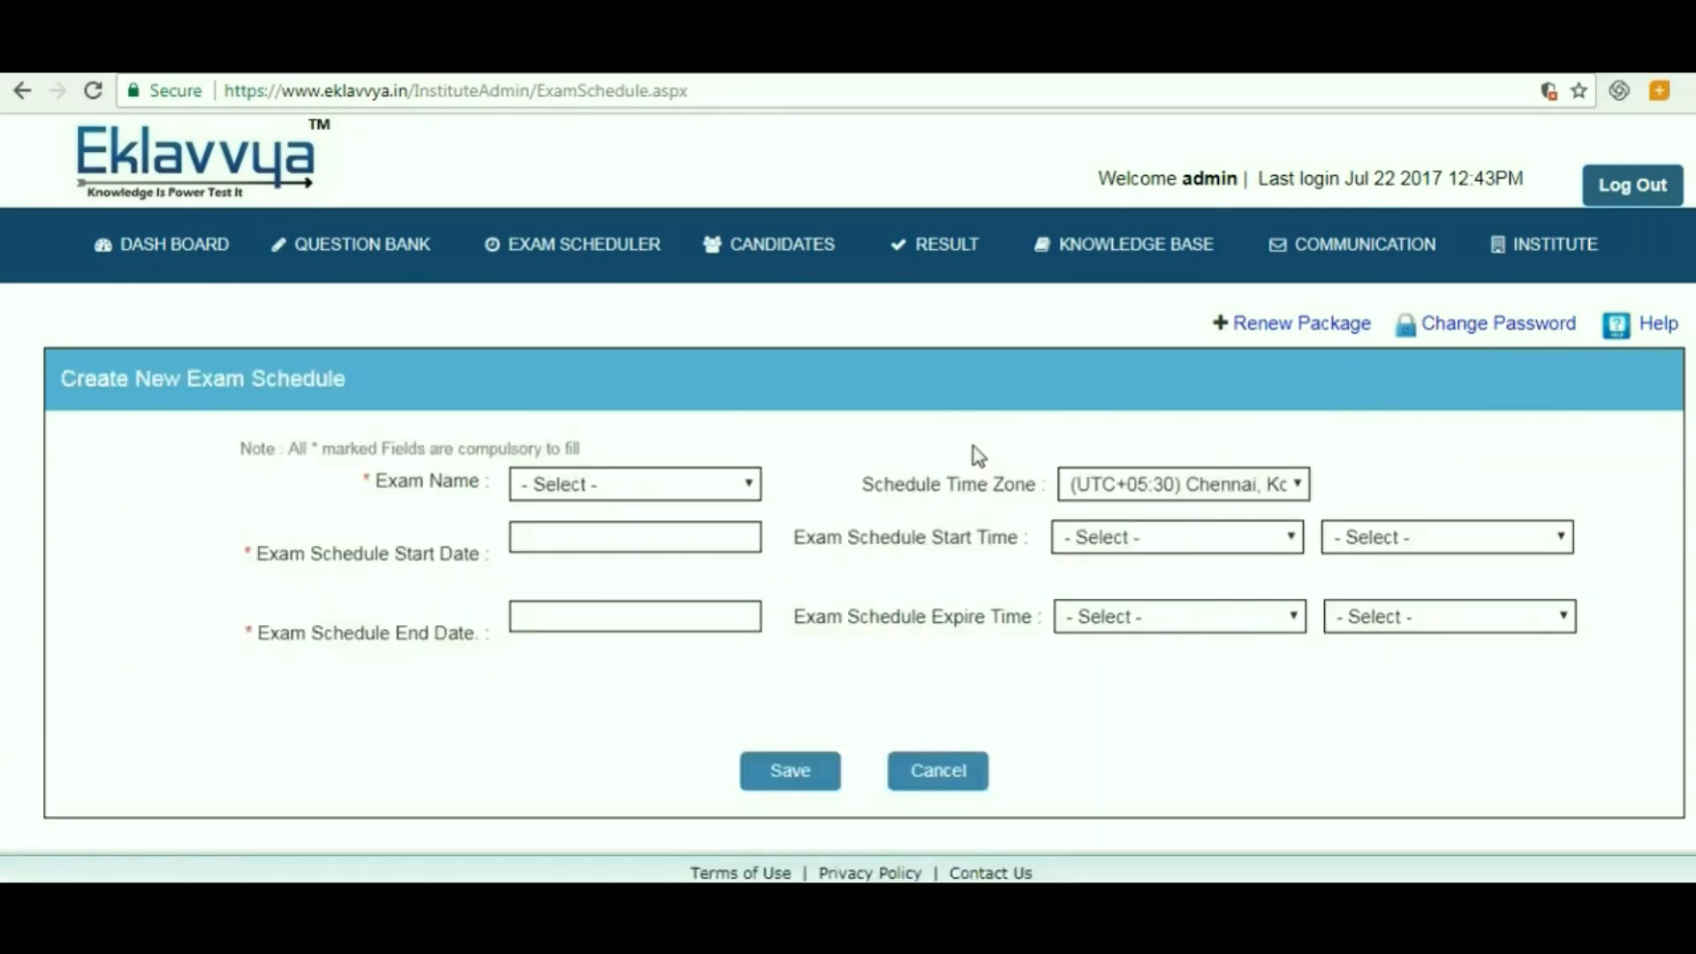
pyautogui.click(697, 491)
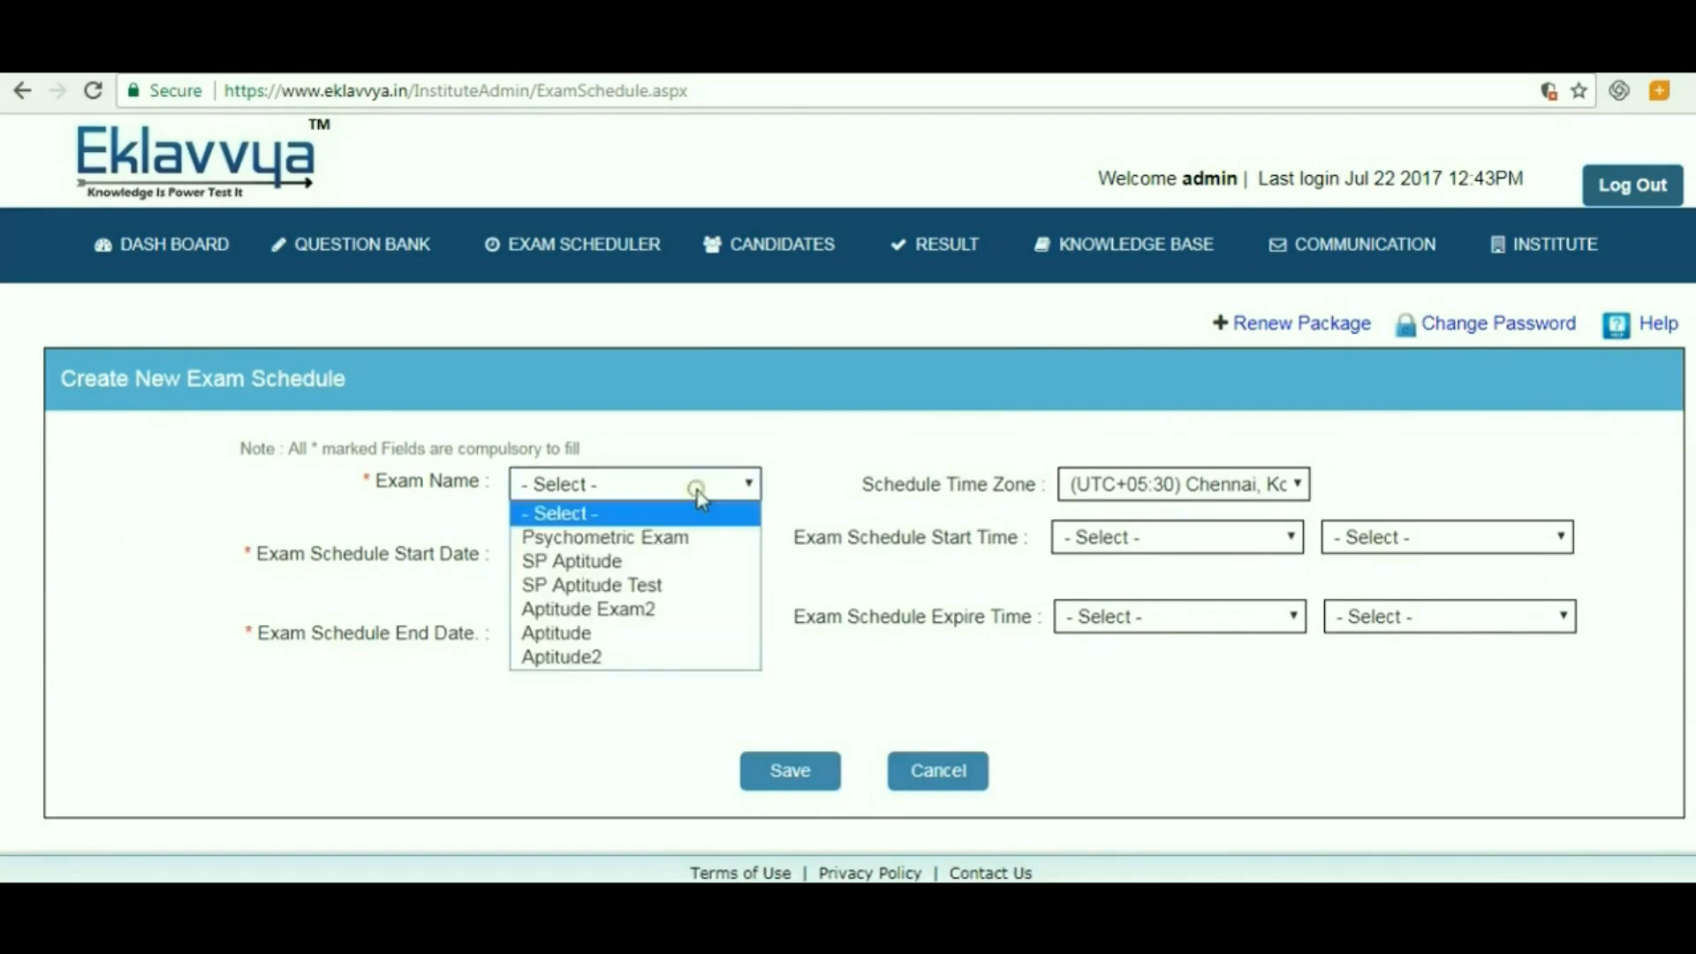
pyautogui.click(598, 658)
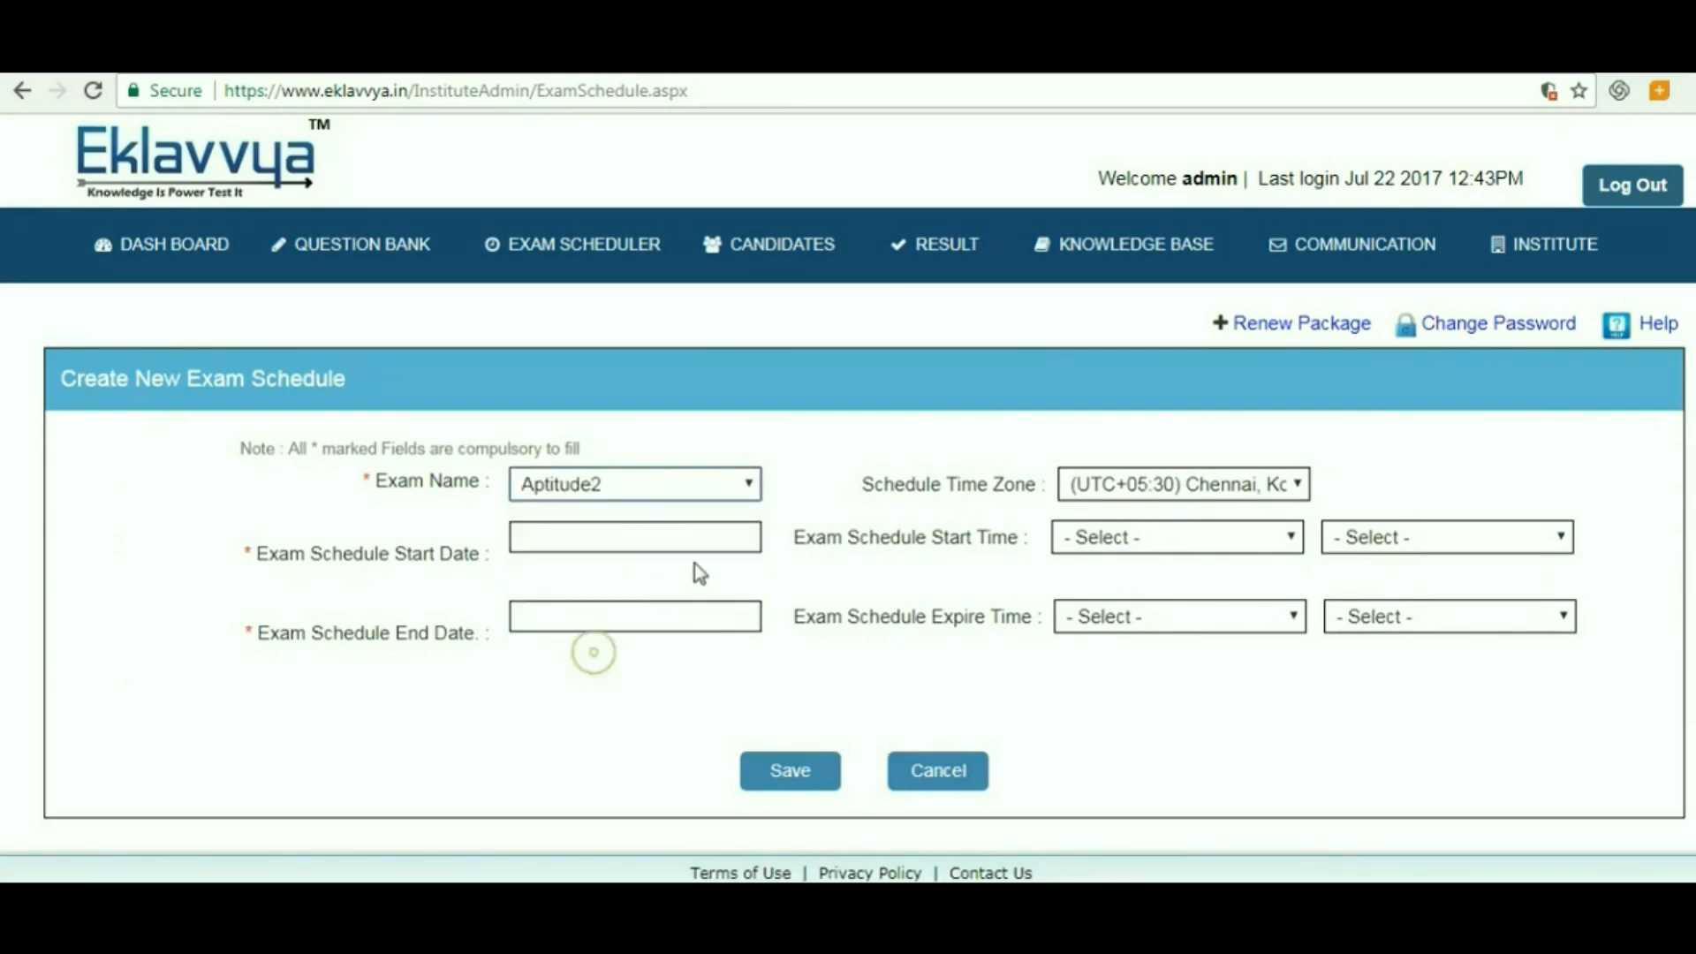
pyautogui.click(716, 537)
pyautogui.click(692, 684)
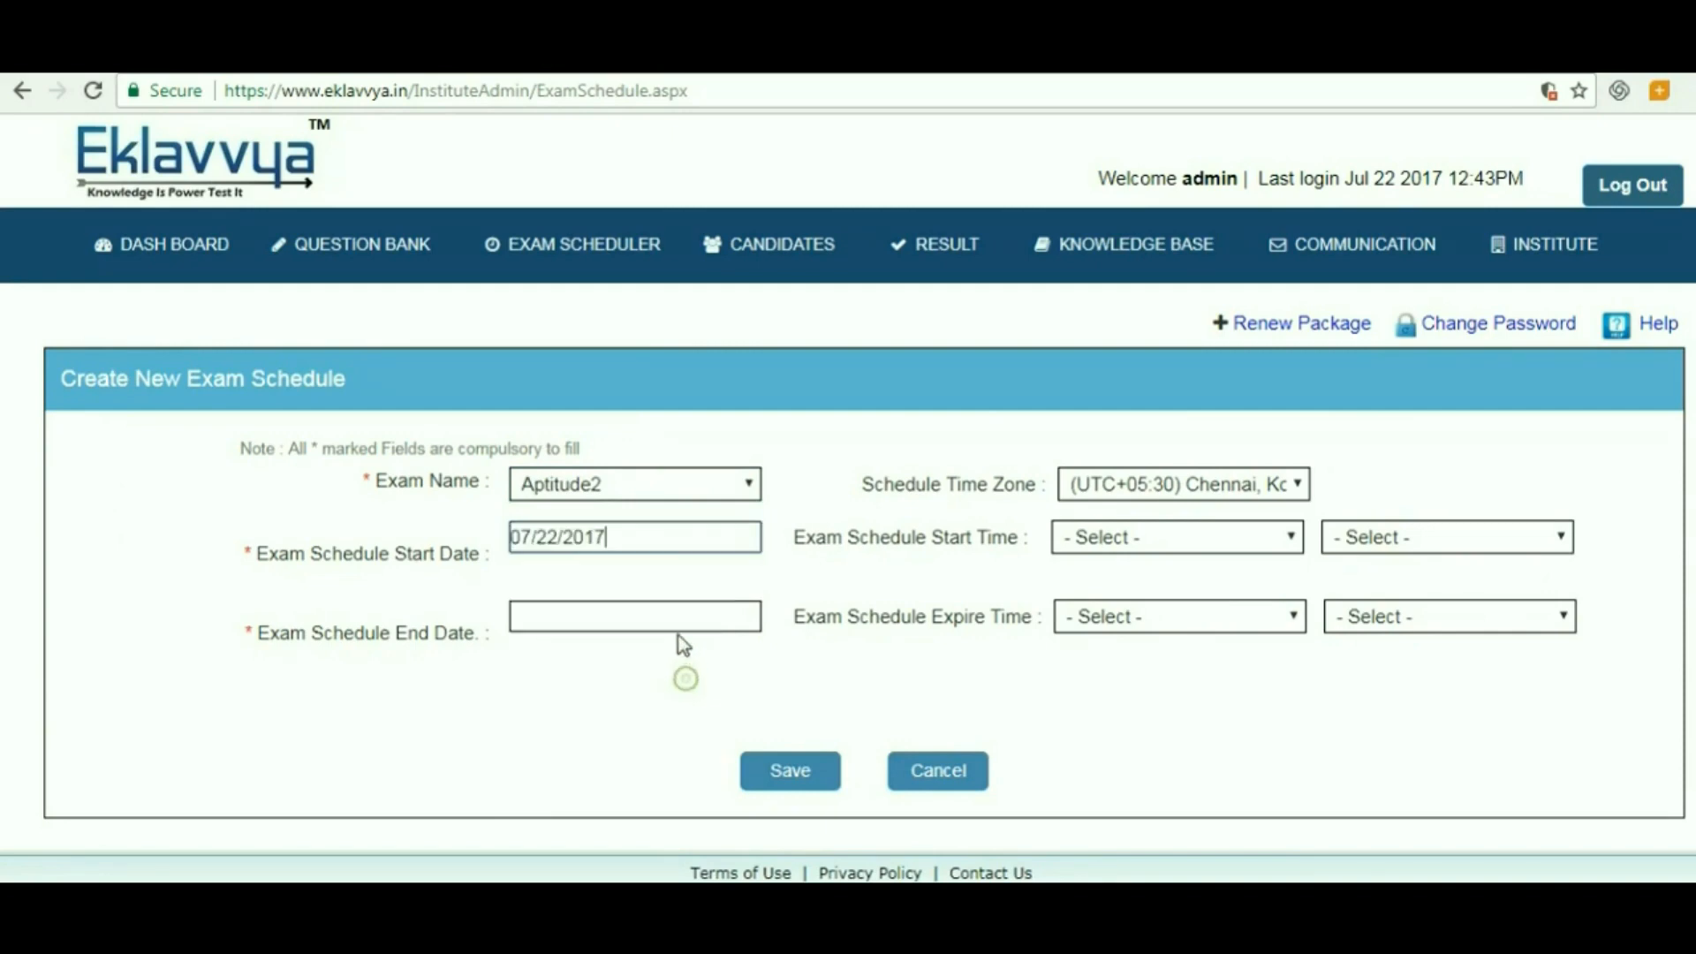
pyautogui.click(678, 620)
pyautogui.click(690, 759)
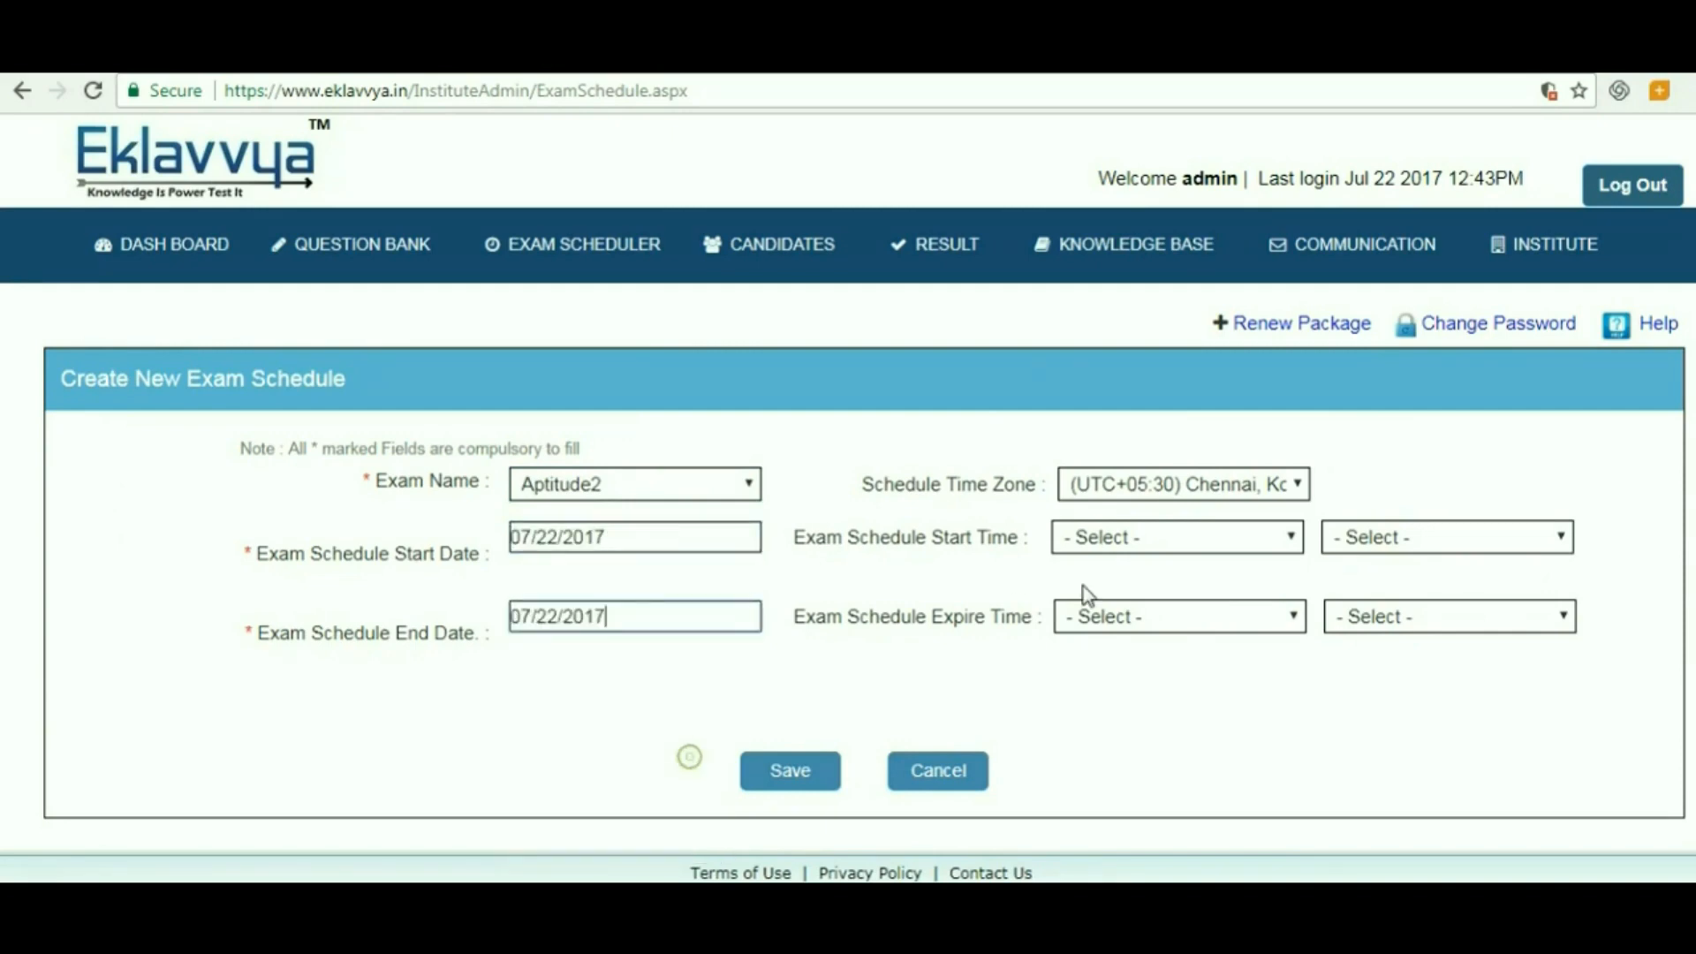
# Step: Set the schedule to start at 5 PM and expire at 7 PM, both with 0 minutes, and save it
pyautogui.click(1118, 544)
pyautogui.click(1122, 458)
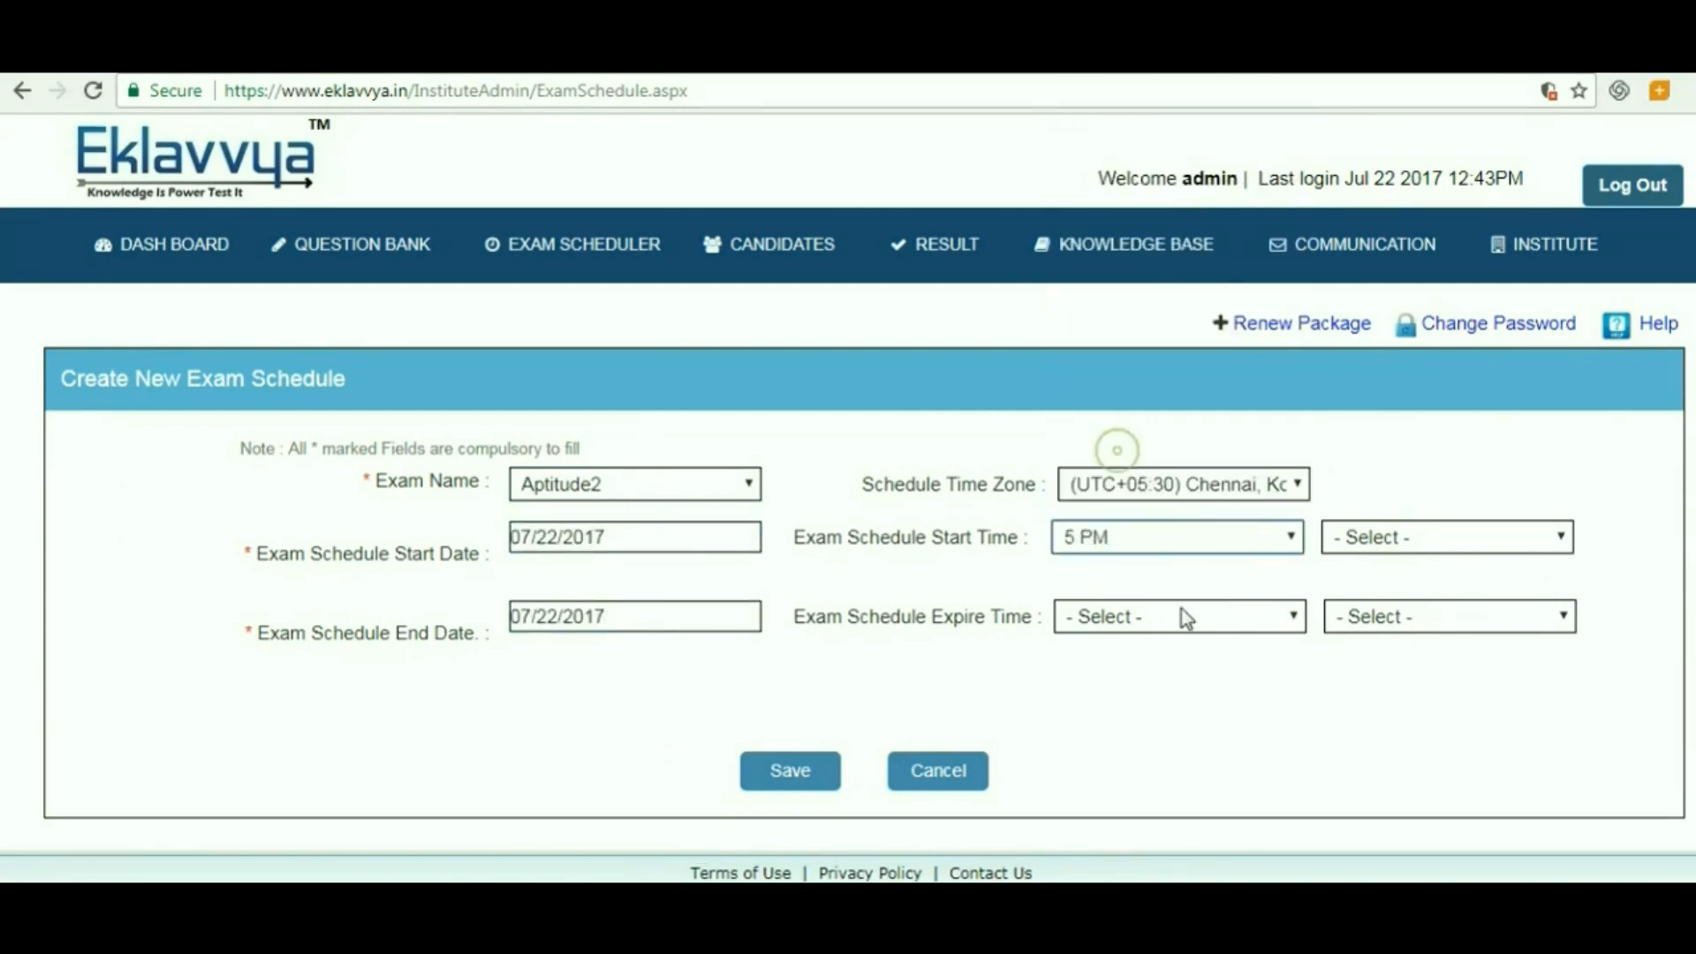
pyautogui.click(1181, 617)
pyautogui.click(1122, 585)
pyautogui.click(1392, 539)
pyautogui.click(1371, 591)
pyautogui.click(1363, 617)
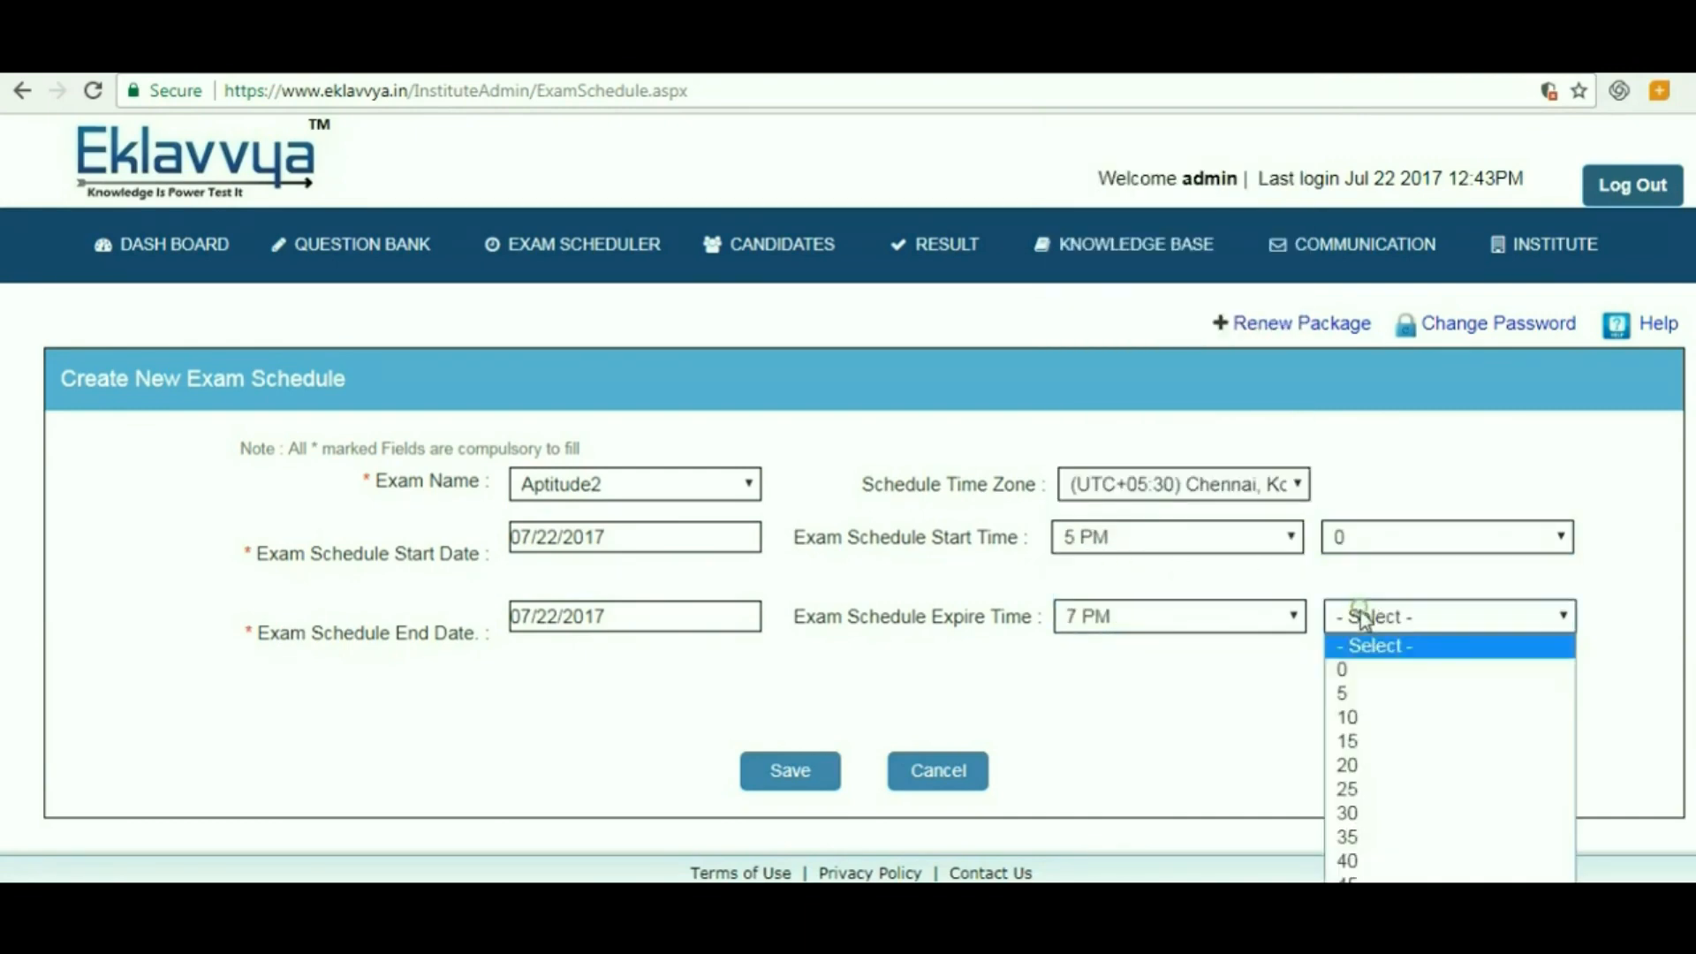
pyautogui.click(1361, 671)
pyautogui.click(783, 783)
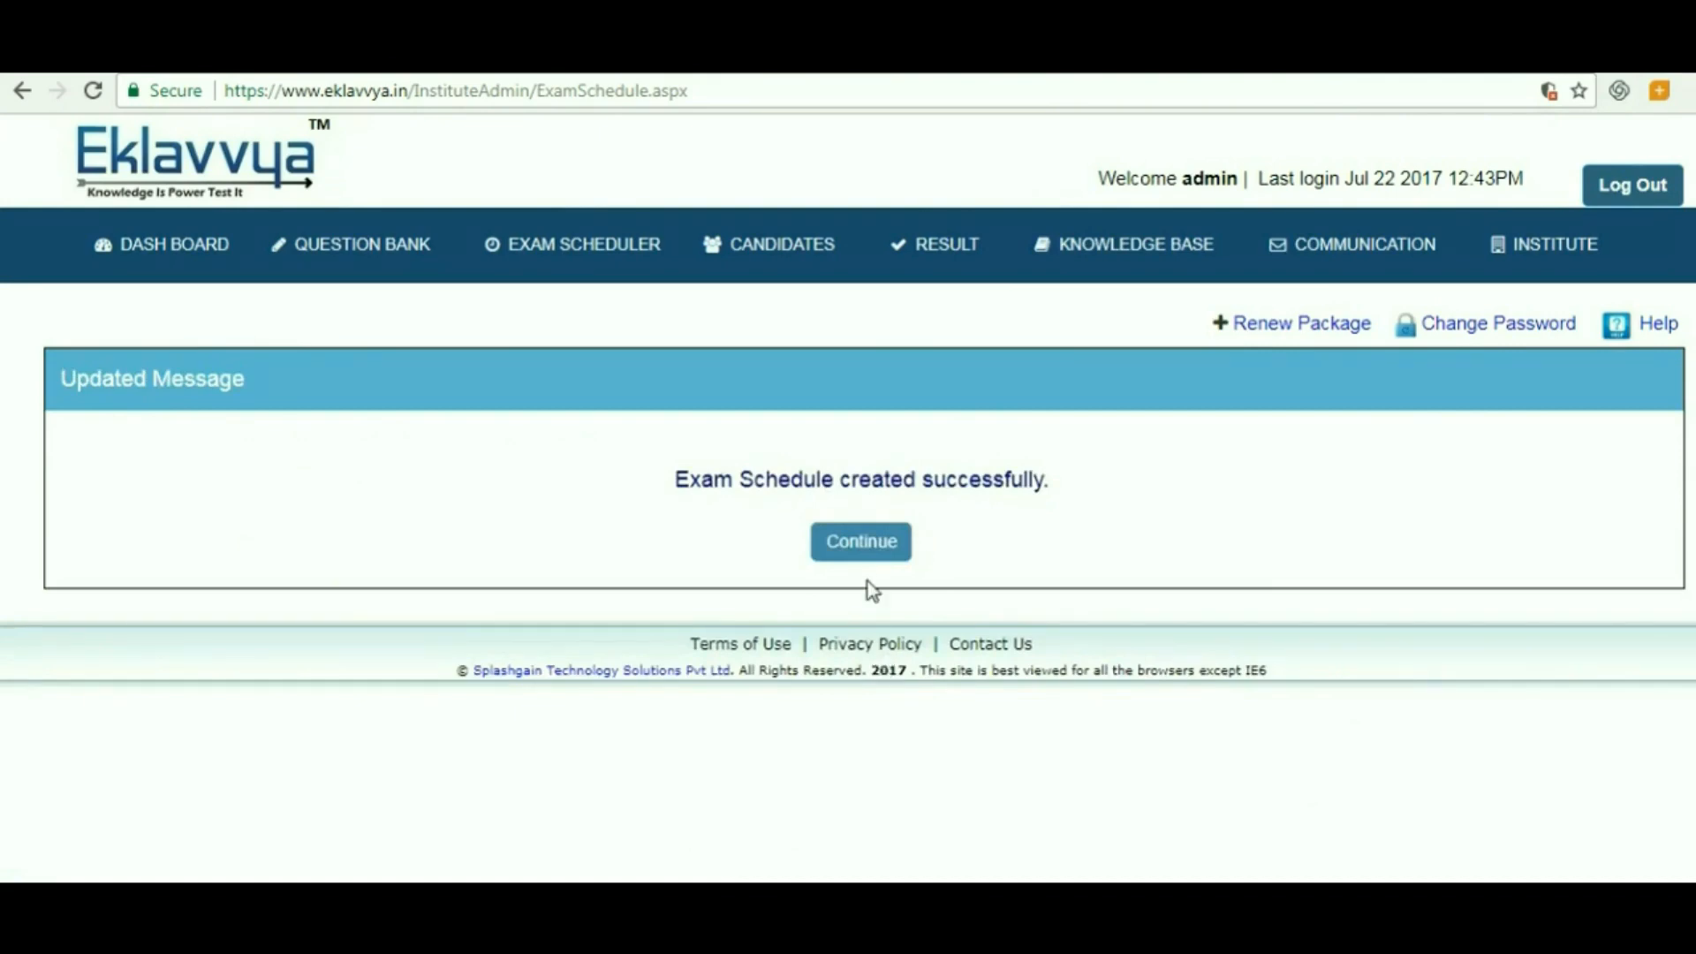
pyautogui.click(864, 547)
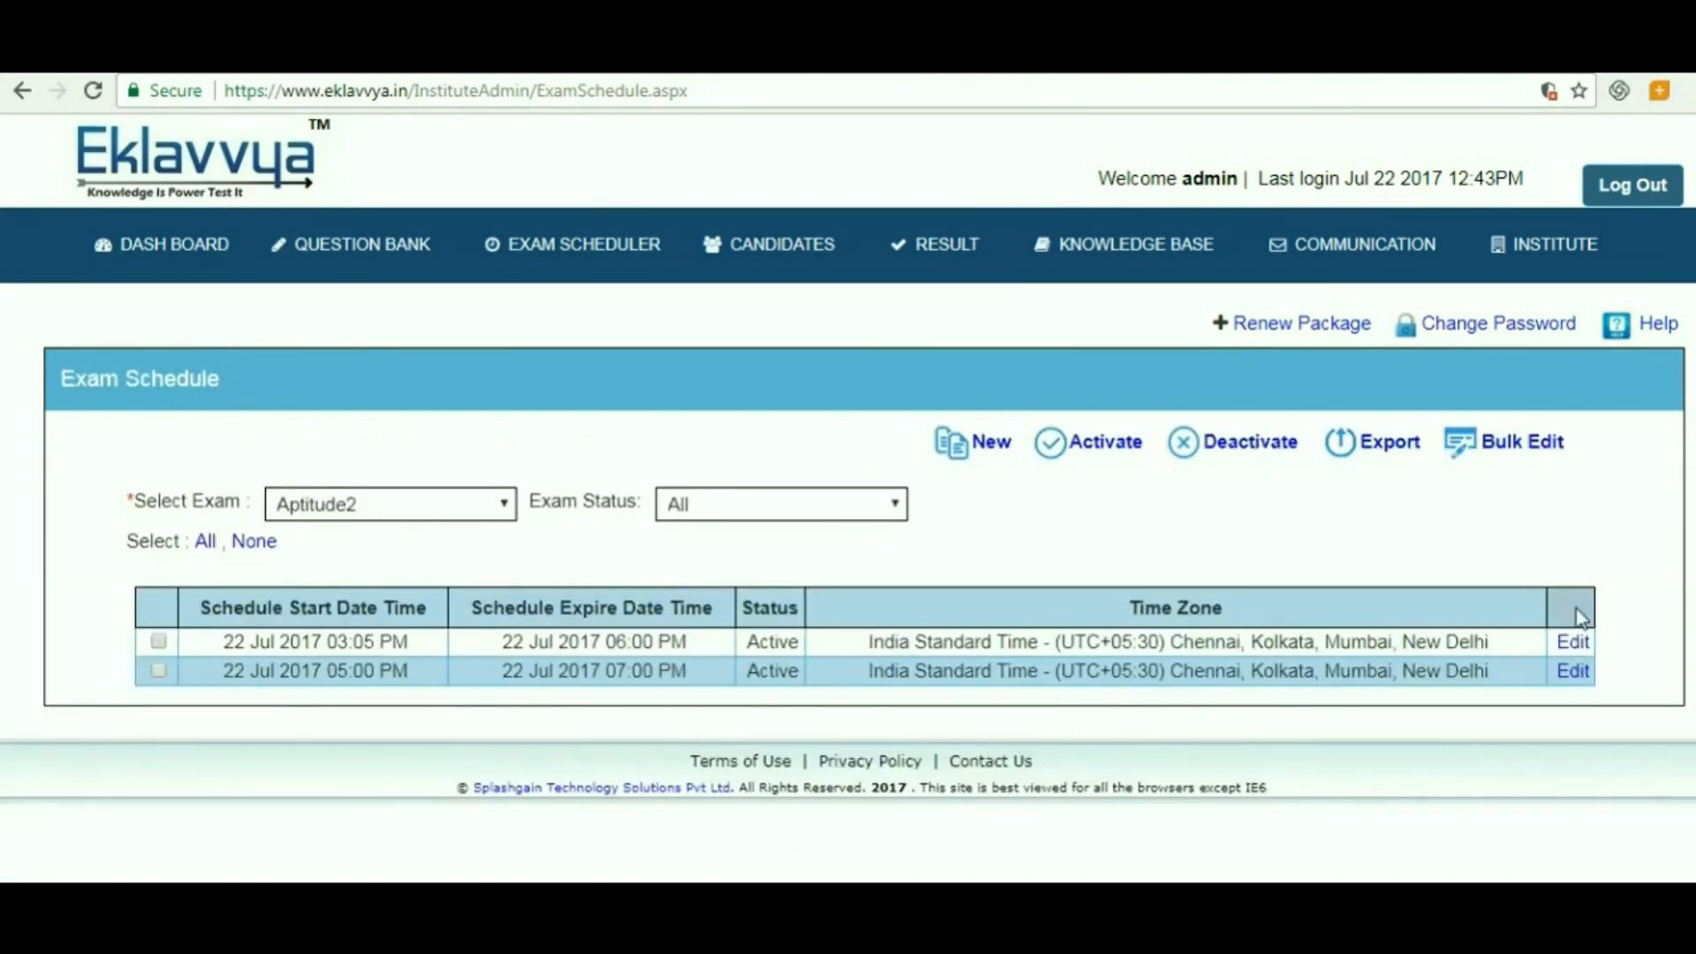
# Step: Open the 03:05 PM Aptitude2 schedule for editing, browse the available schedule time zones, and cancel without saving
pyautogui.click(1571, 641)
pyautogui.click(1281, 486)
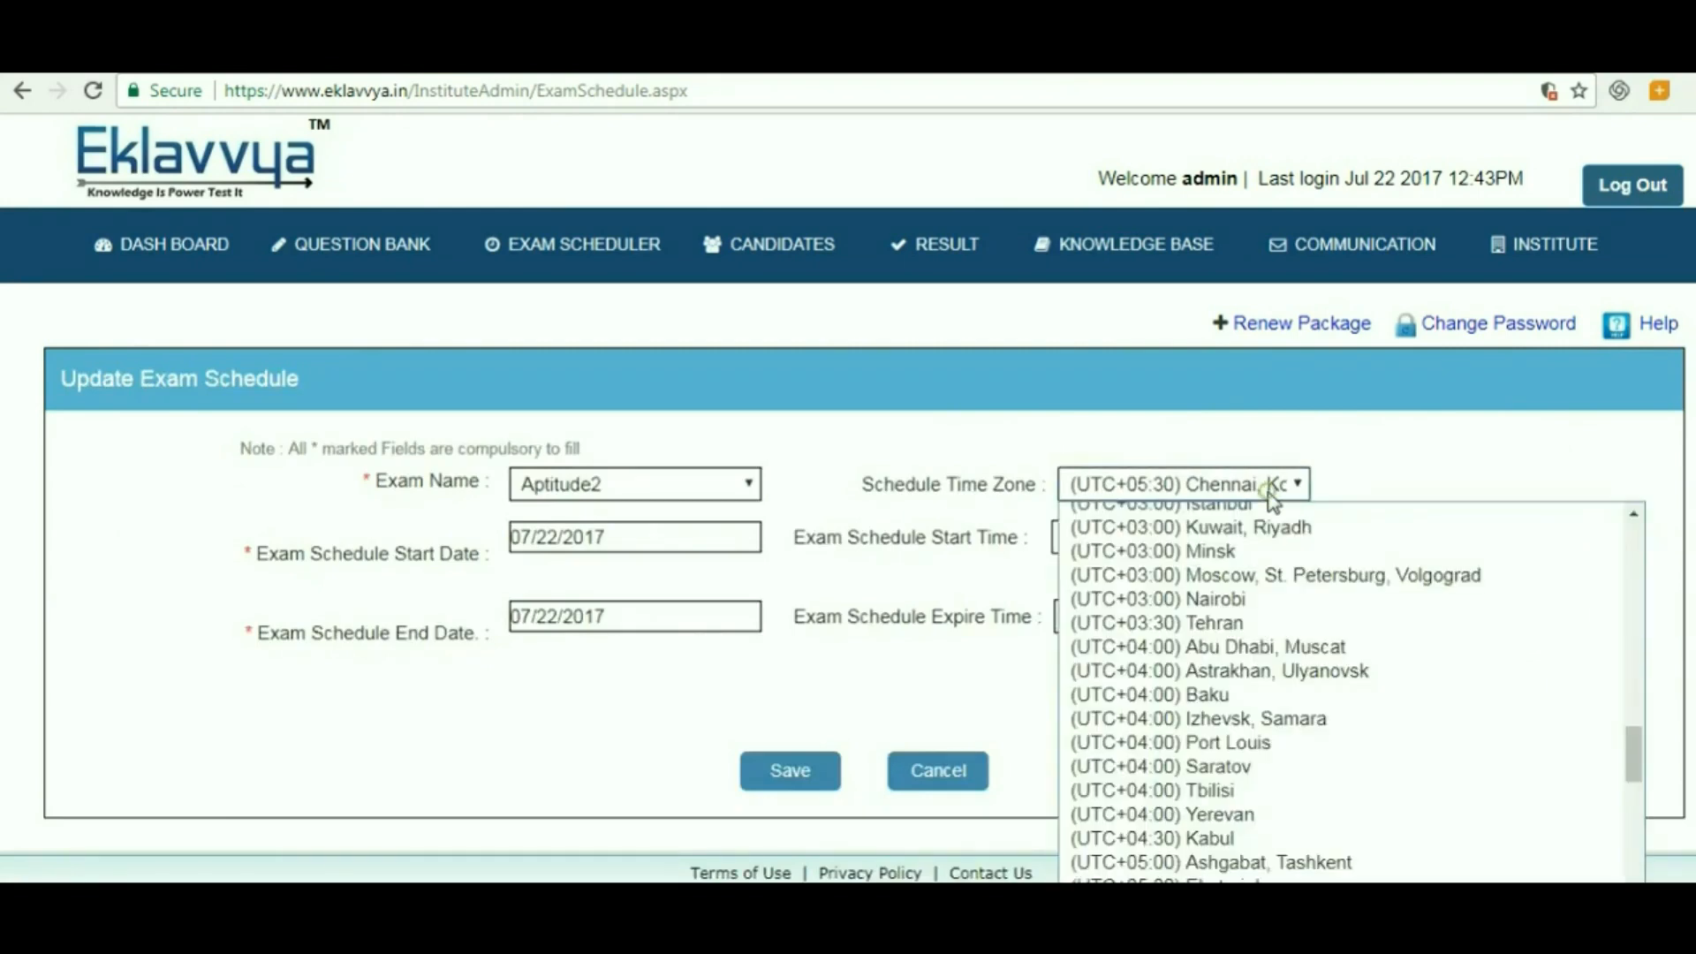
pyautogui.scroll(-1, 1635, 777)
pyautogui.moveTo(1634, 778); pyautogui.dragTo(1632, 676)
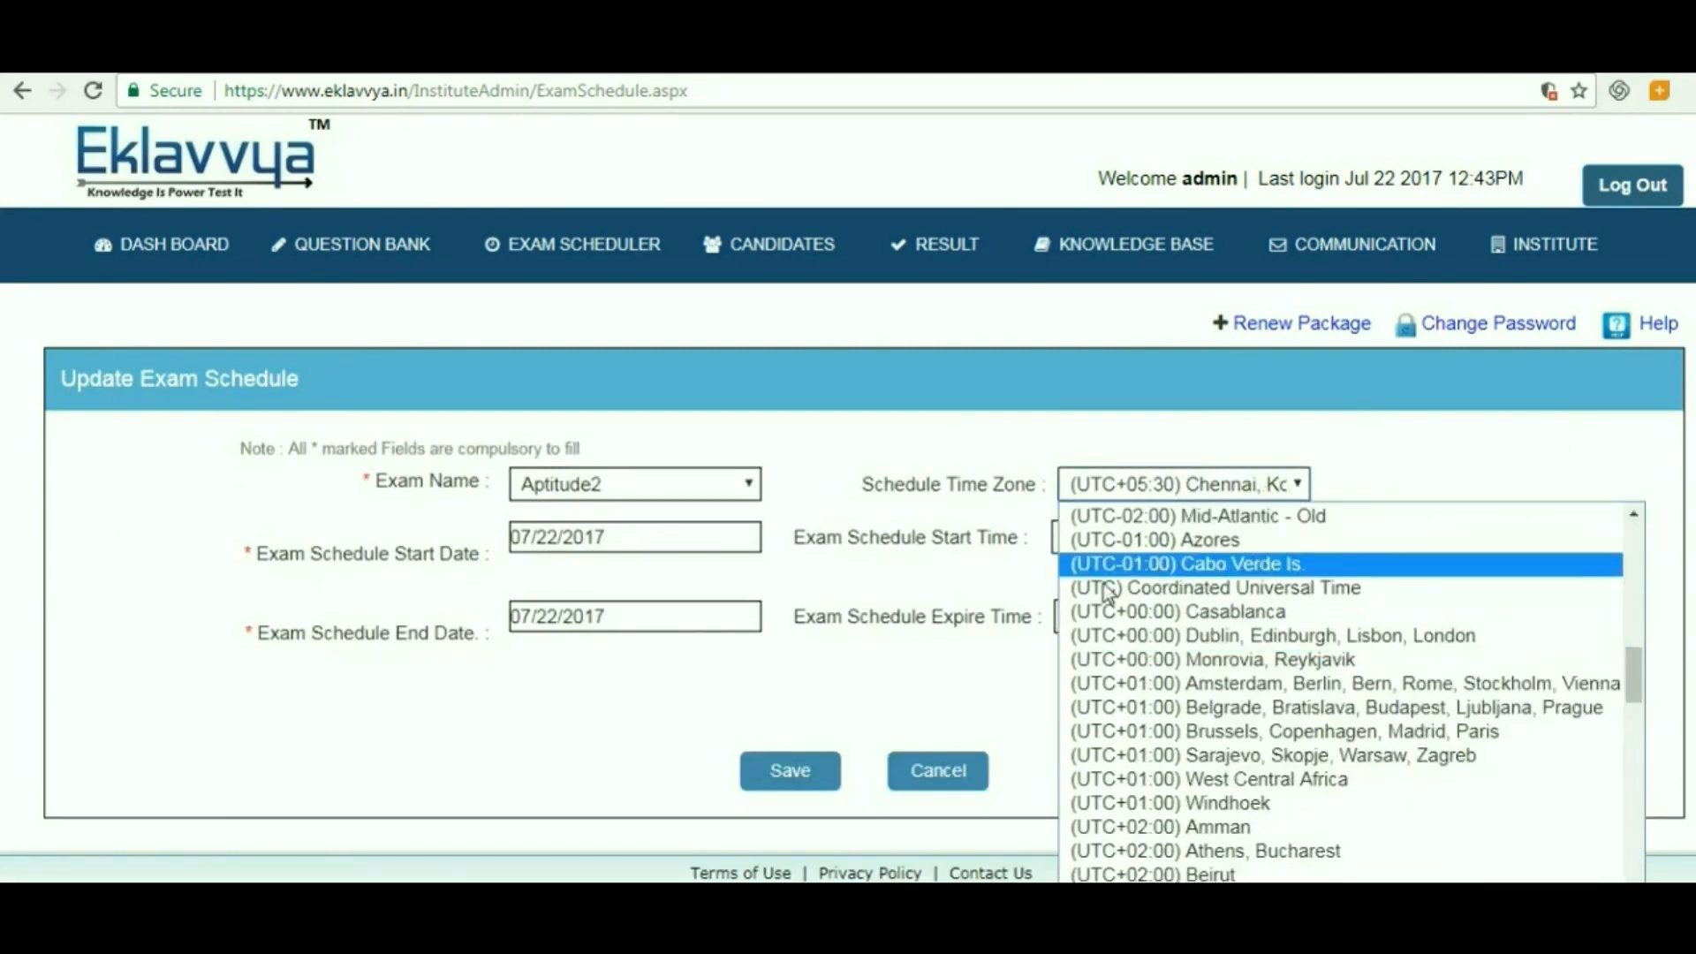
pyautogui.click(984, 610)
pyautogui.click(939, 773)
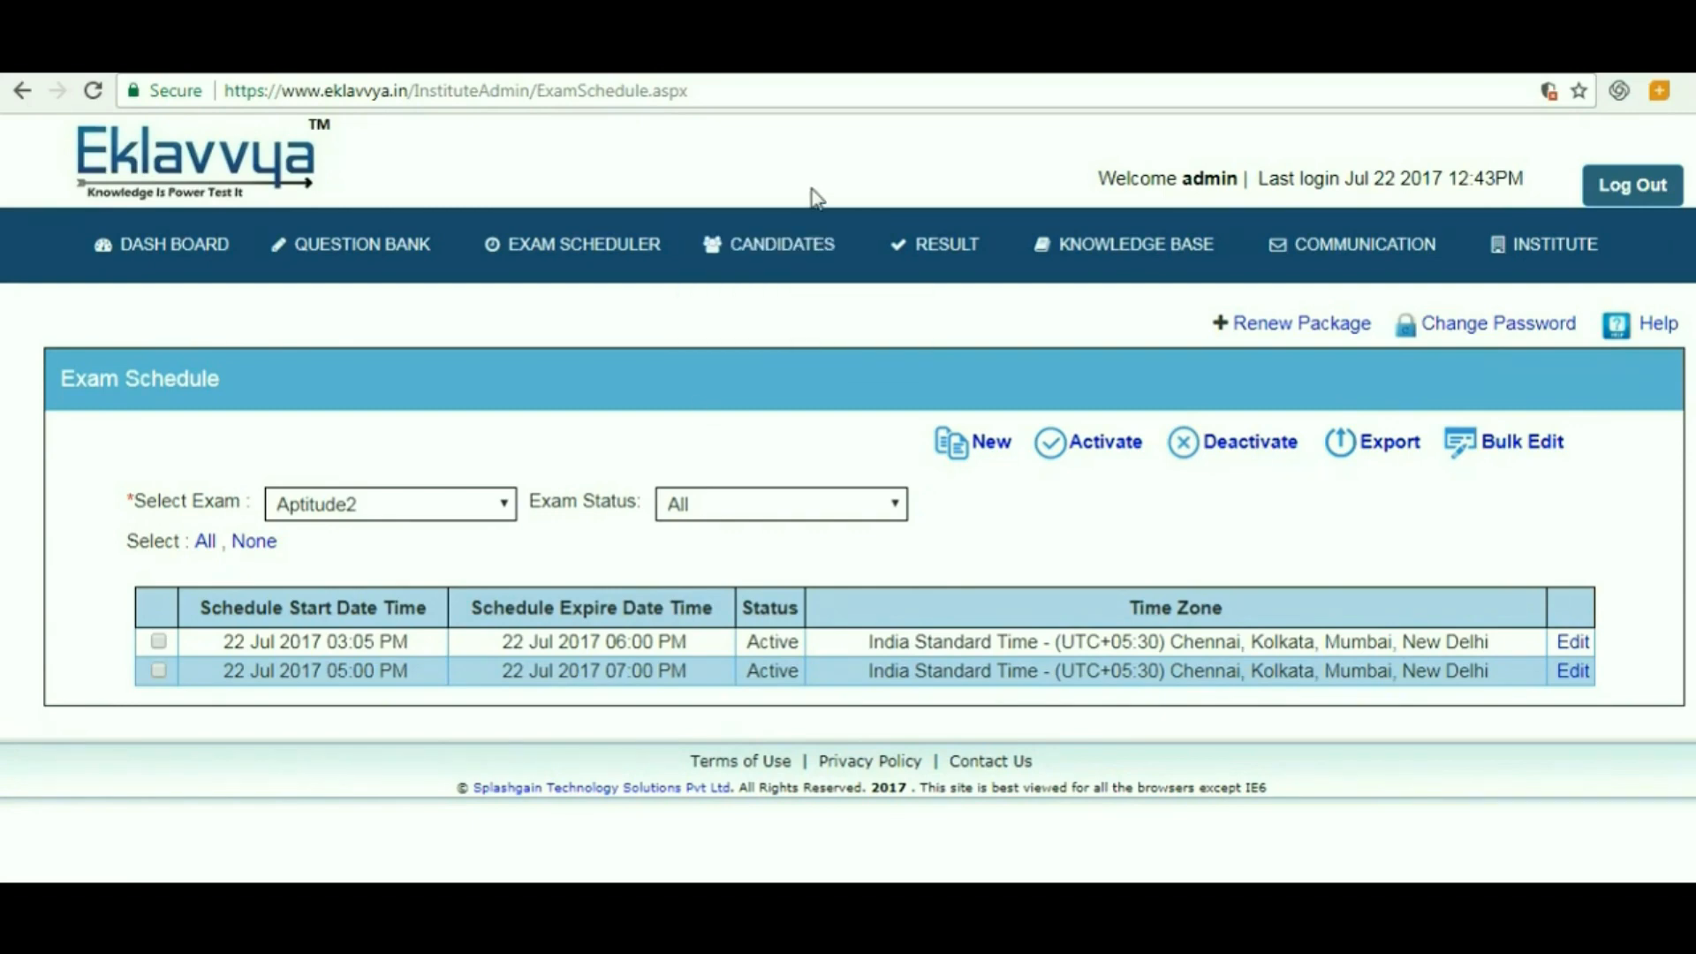
# Step: Create a new candidate batch named Batch3 with the description Batch3, save it and continue to the batch list
pyautogui.moveTo(780, 259)
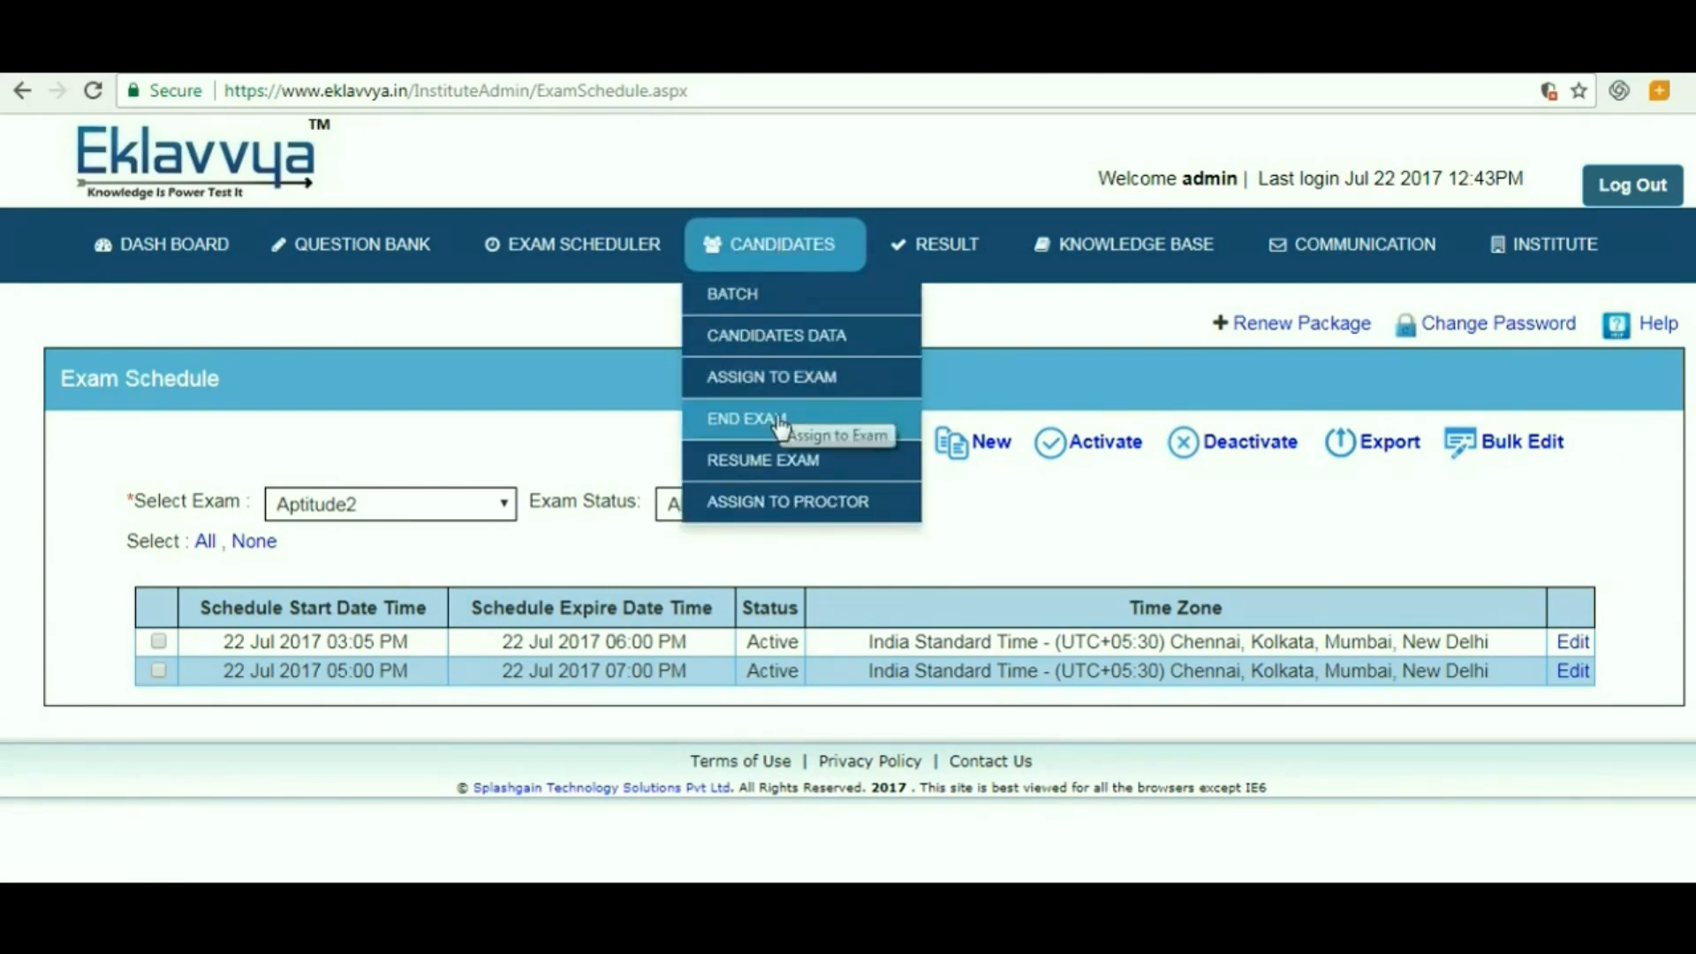
pyautogui.click(843, 300)
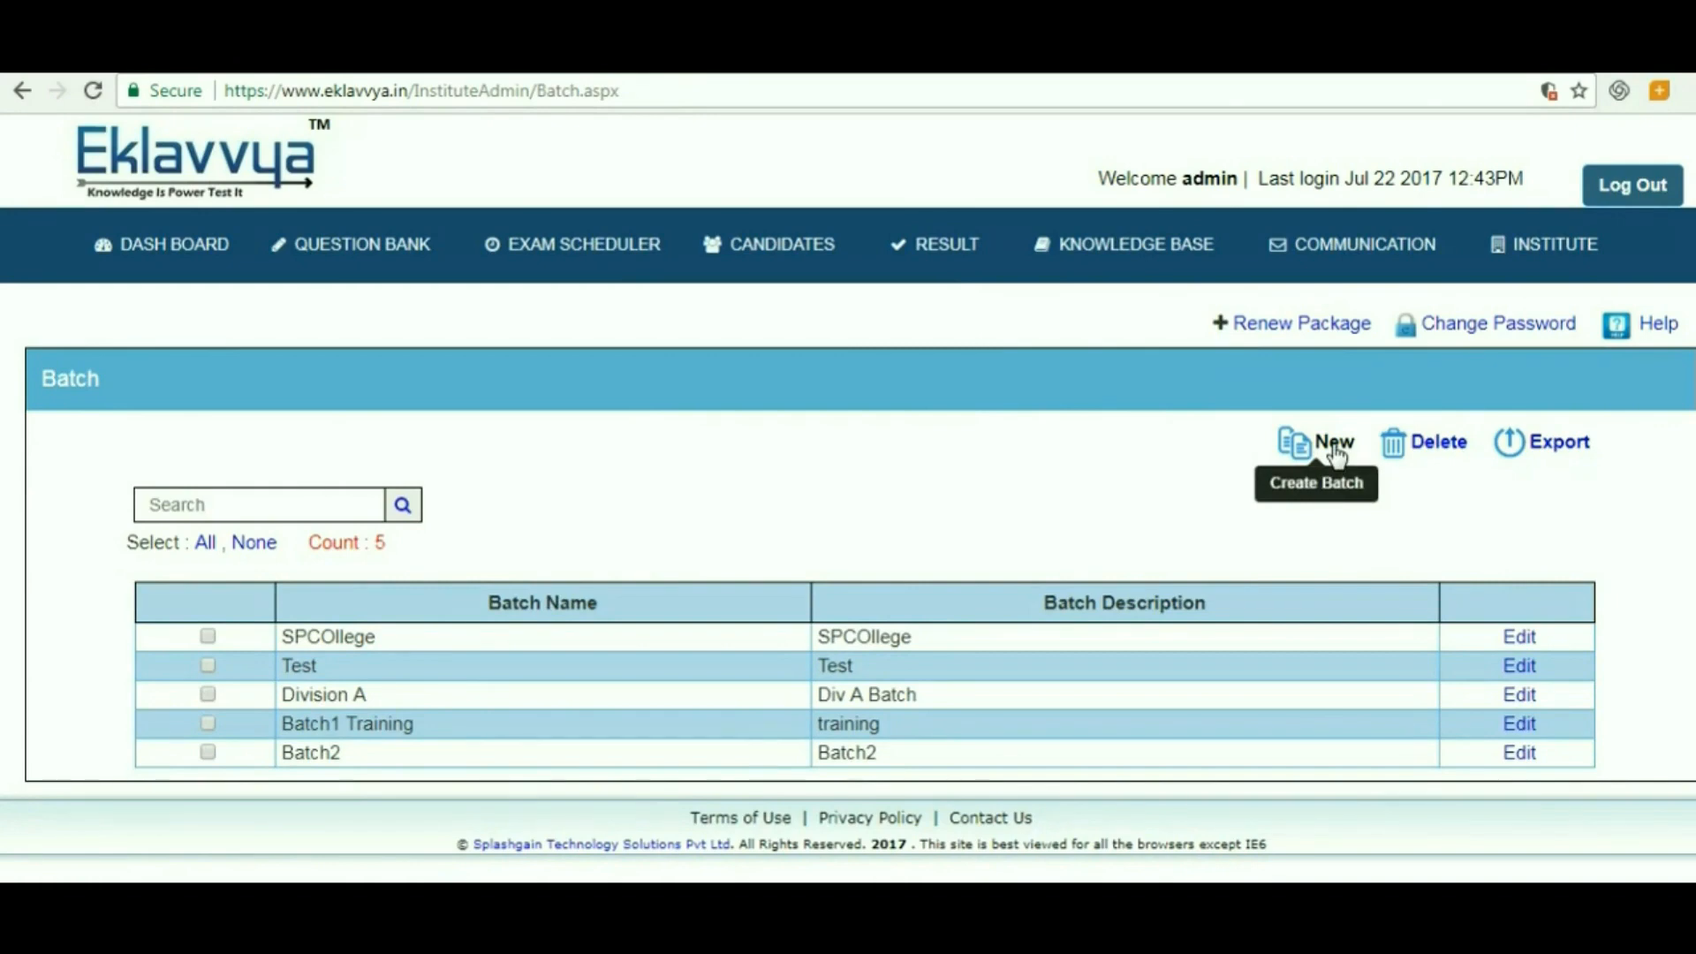
pyautogui.click(1335, 447)
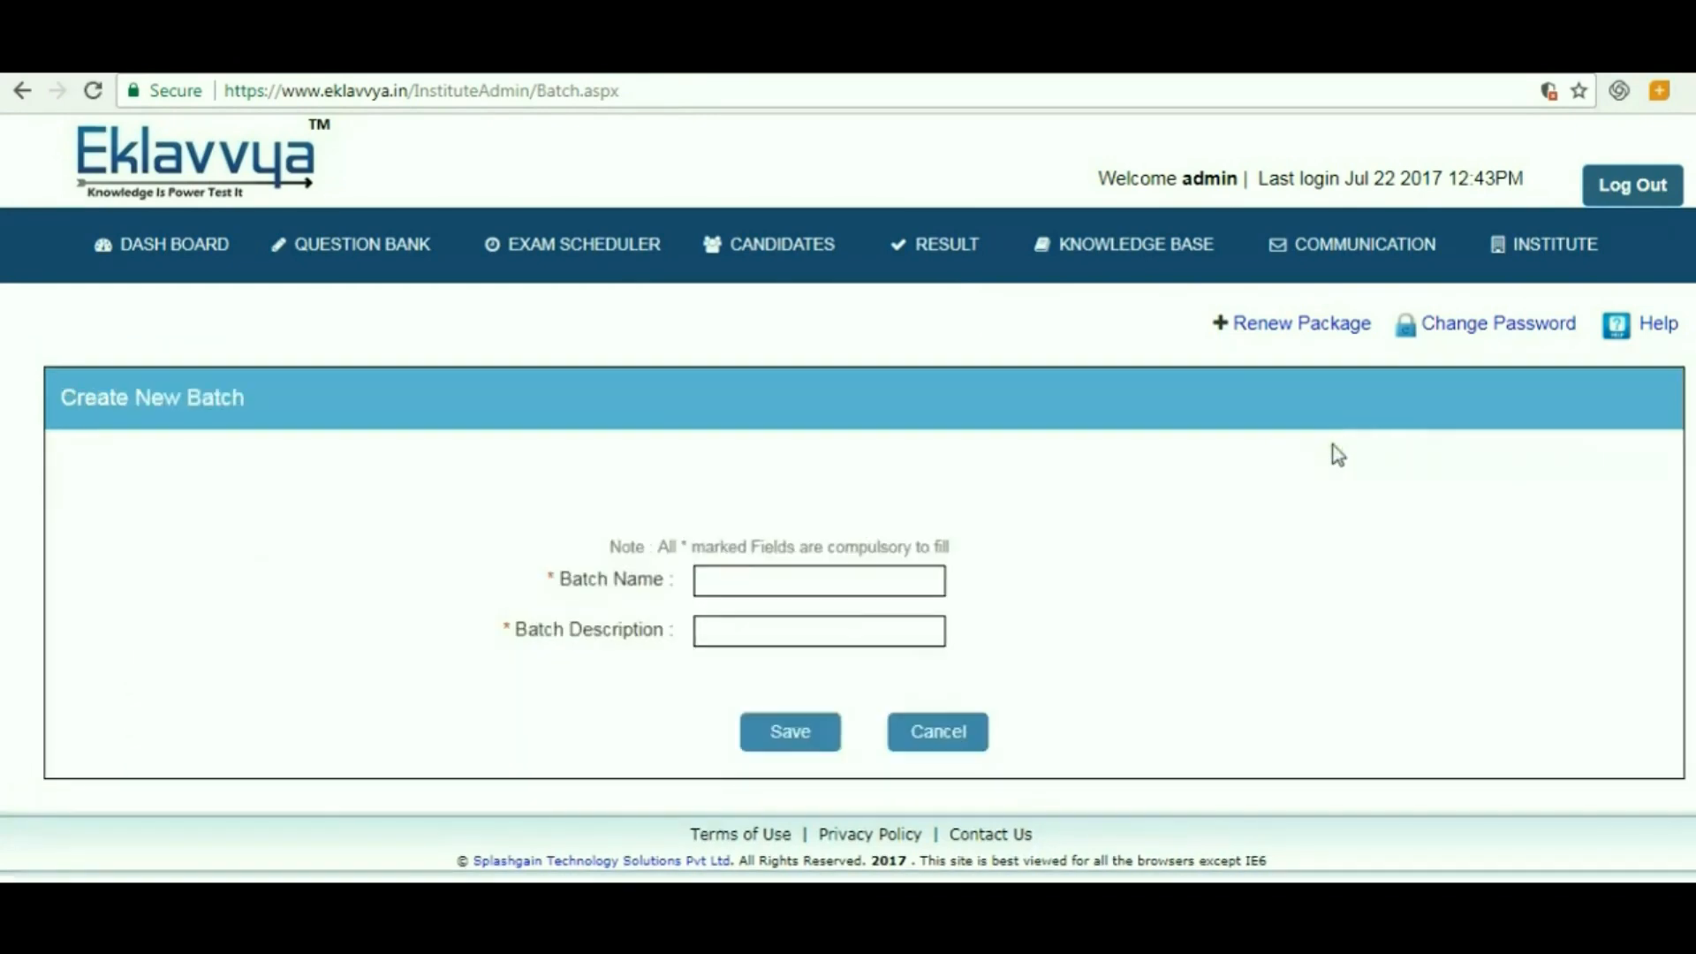
pyautogui.click(804, 578)
pyautogui.write('atch3')
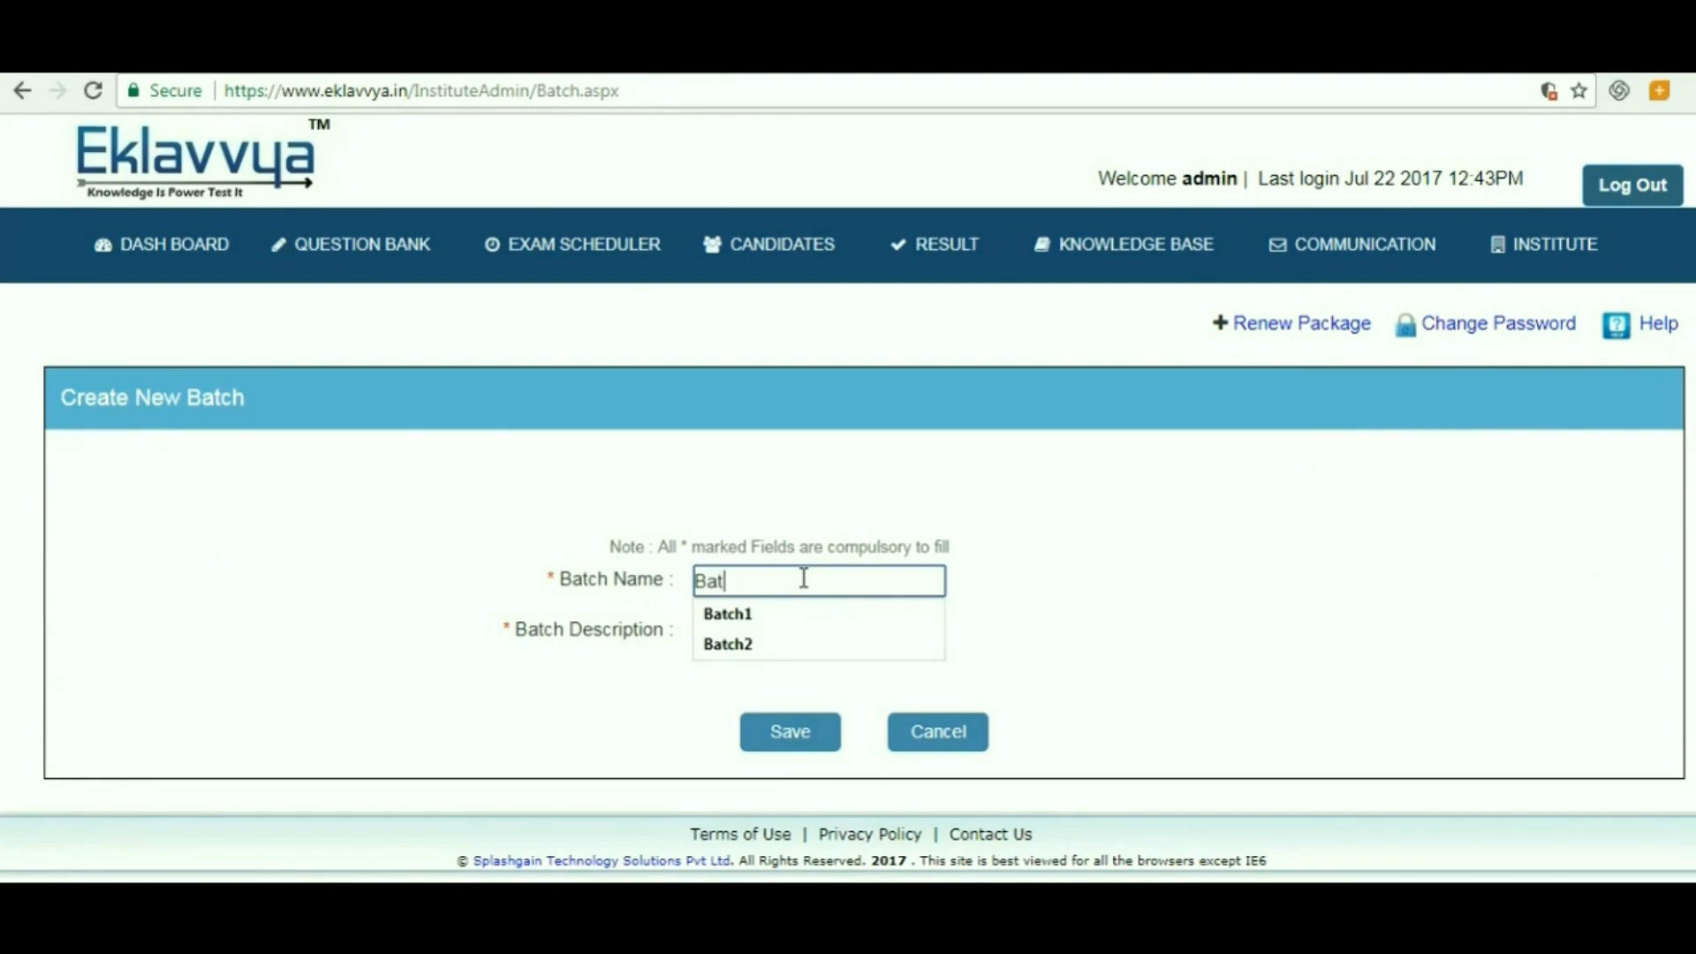
pyautogui.press('Tab')
pyautogui.write('Batch3')
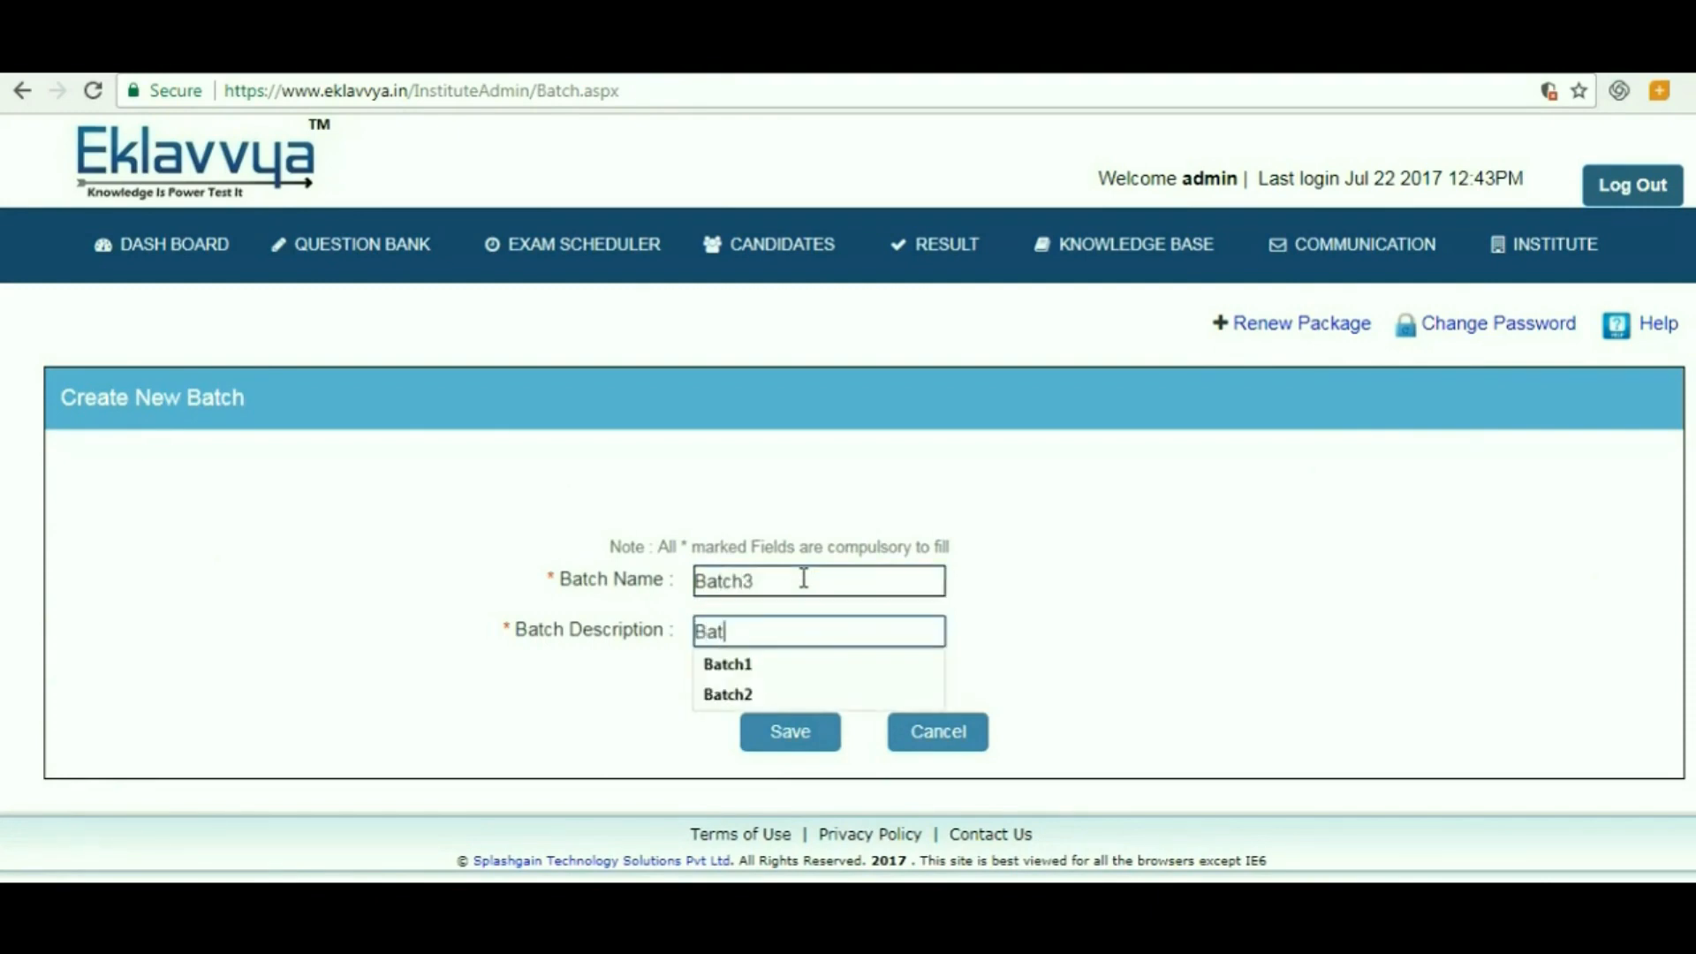
pyautogui.click(790, 730)
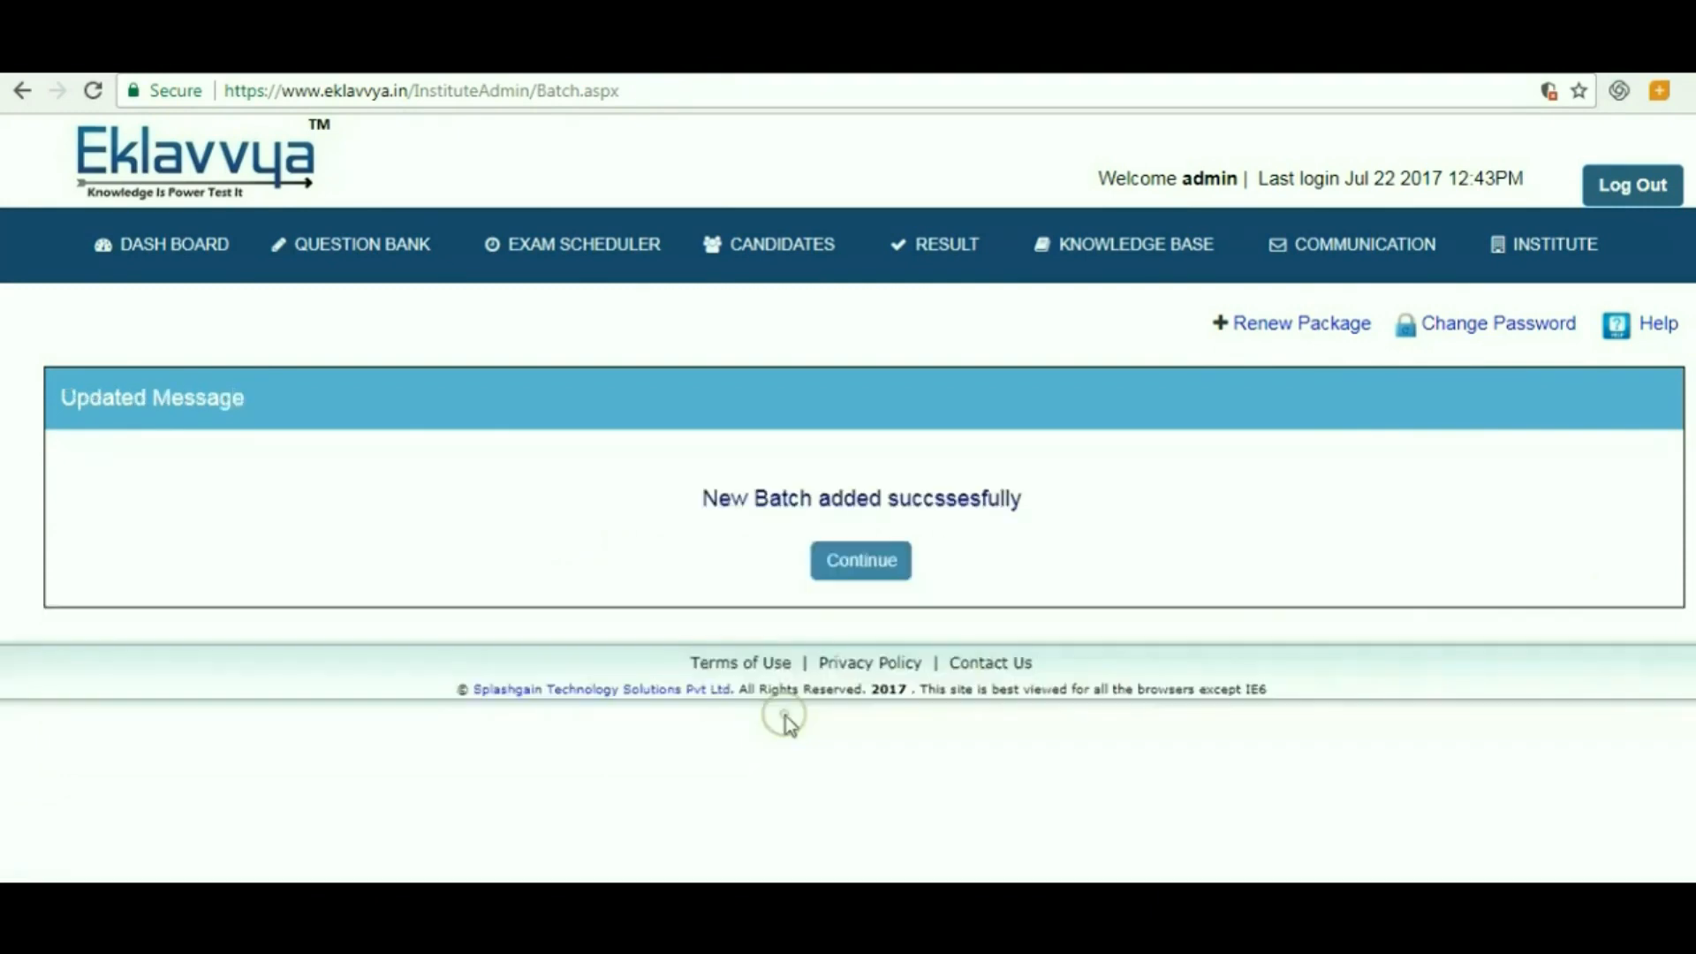
pyautogui.click(842, 560)
# Step: Open the candidates data page, look through the list and check the candidate import options, including the sample template download
pyautogui.moveTo(825, 240)
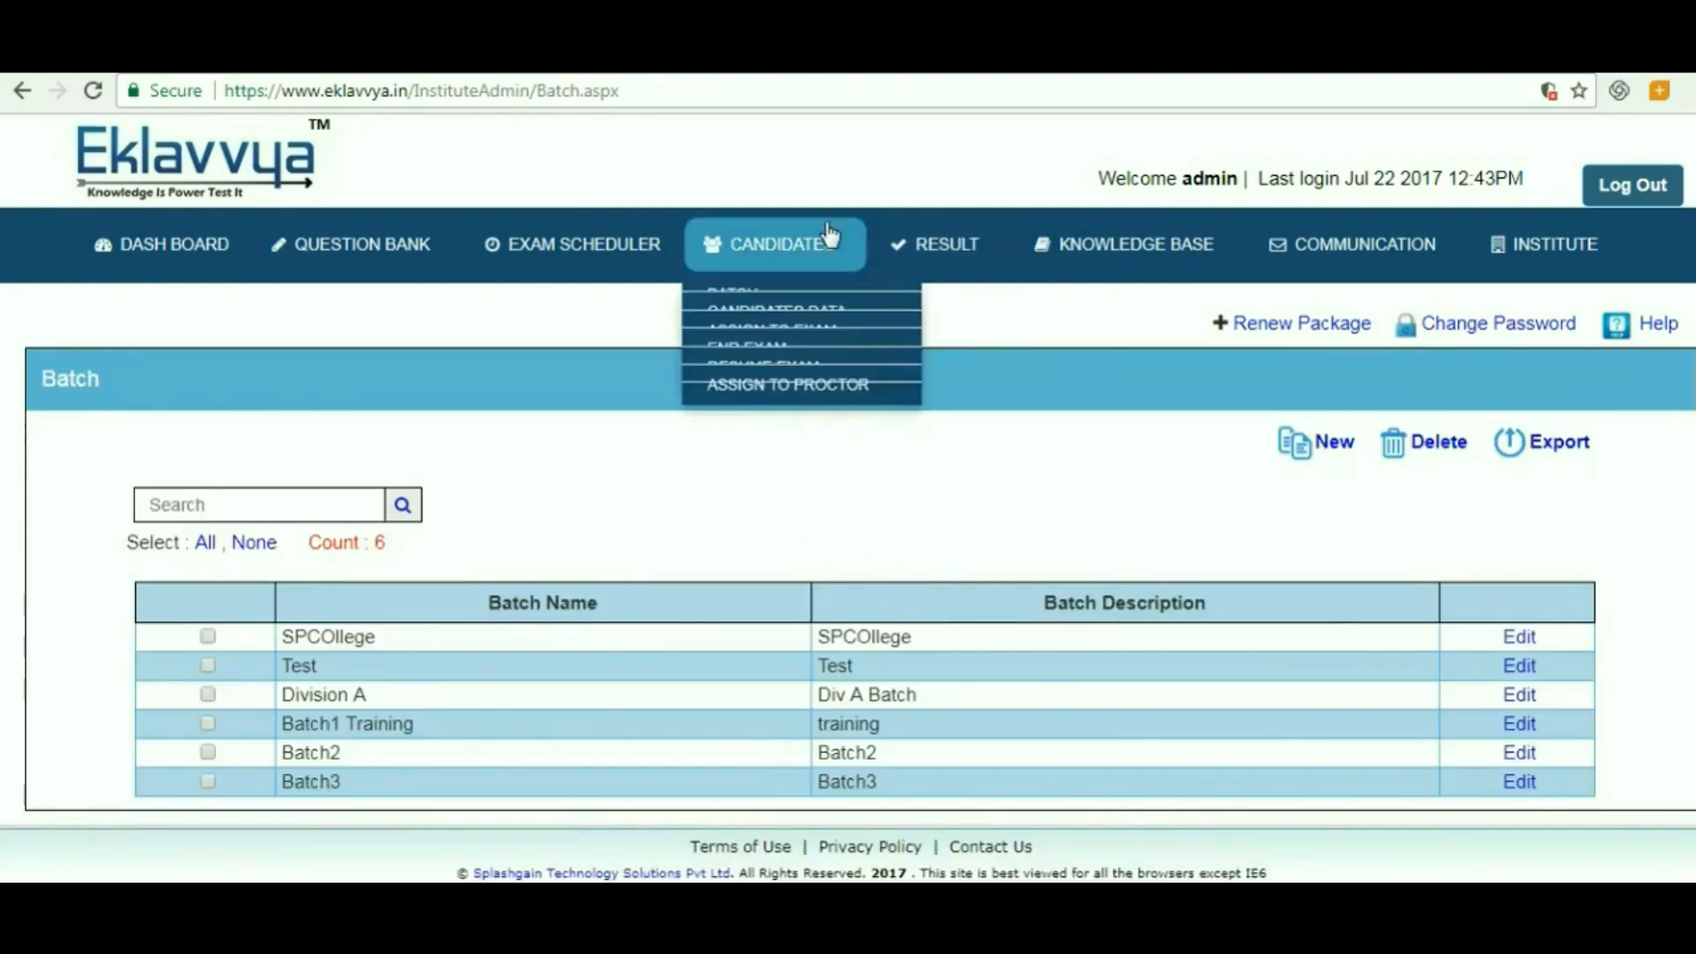
pyautogui.click(777, 344)
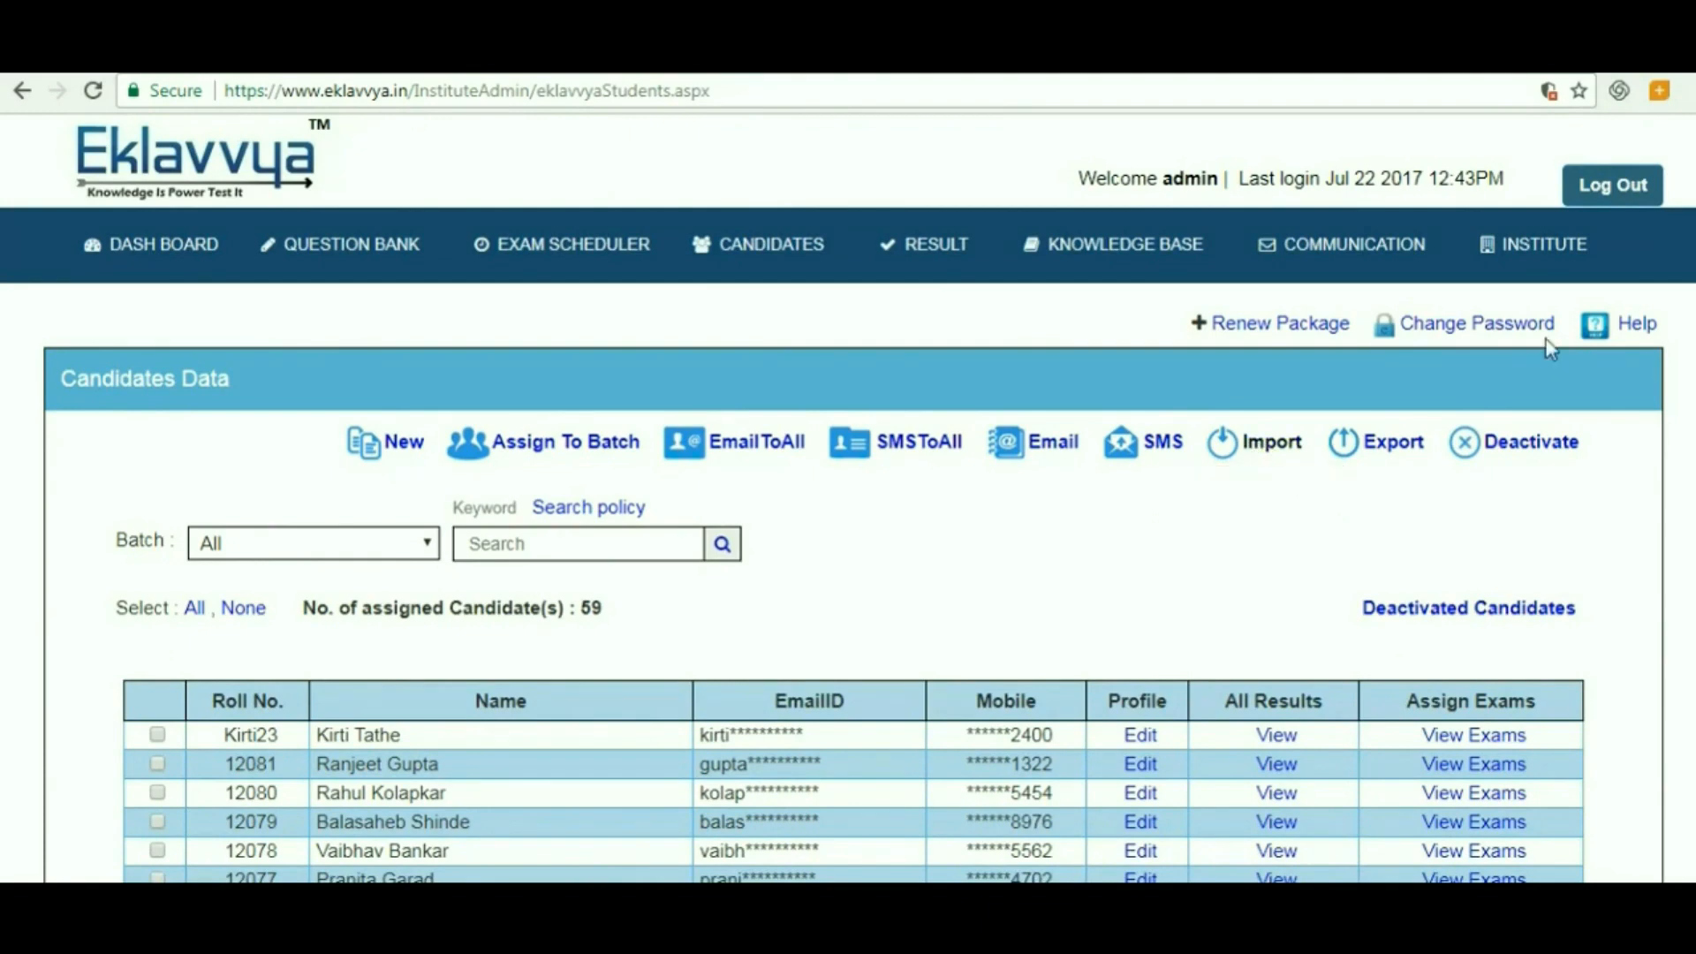
pyautogui.scroll(-3, 1264, 450)
pyautogui.scroll(3, 1562, 289)
pyautogui.click(1248, 448)
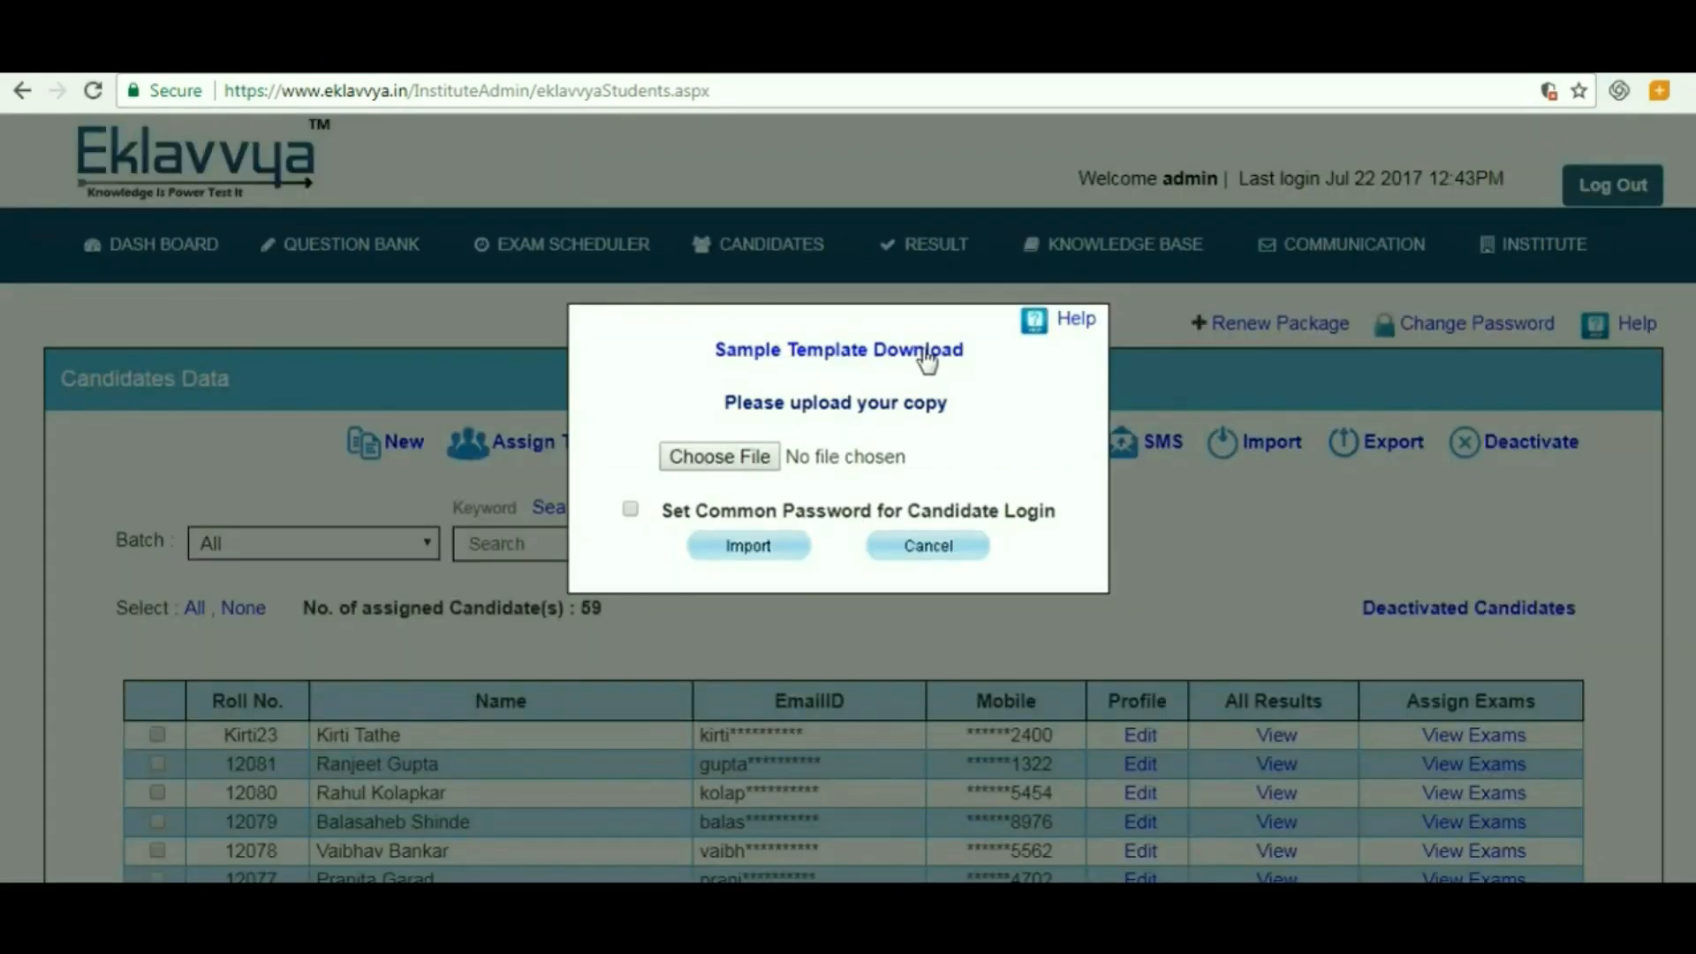
pyautogui.click(927, 546)
# Step: Switch to the CandidatesTemplate workbook in Excel and examine its columns, sample row and the first empty row for candidate entries
pyautogui.moveTo(301, 883)
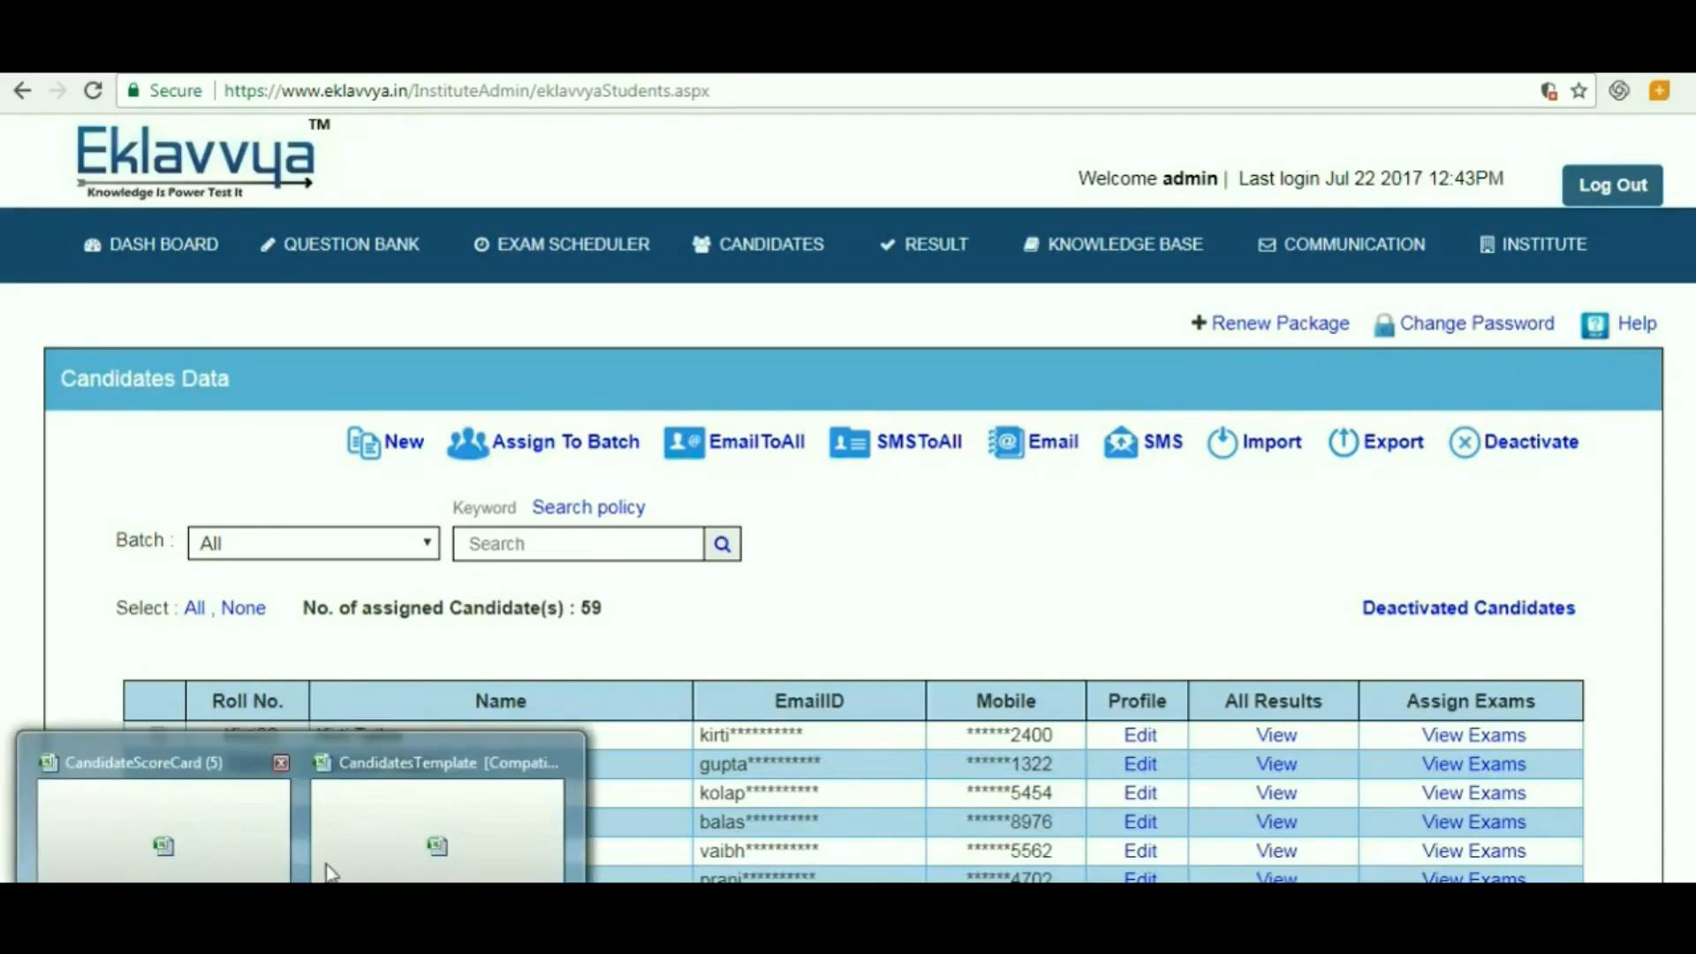
pyautogui.click(373, 840)
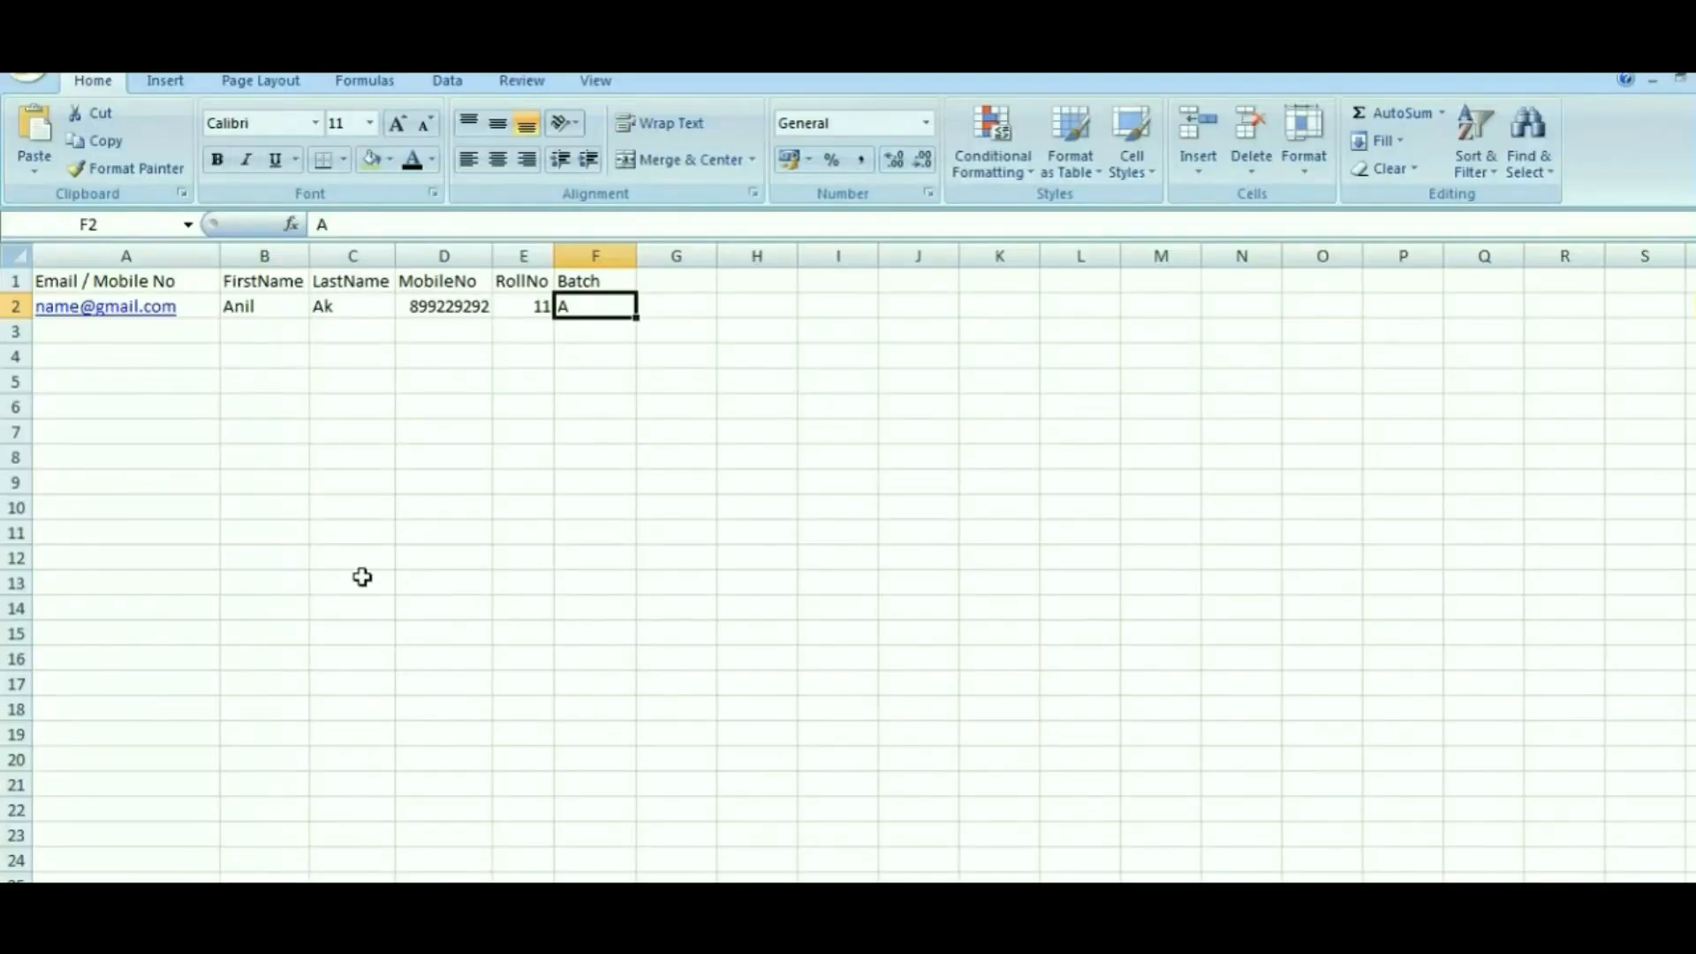
pyautogui.press('Left')
pyautogui.press('Home')
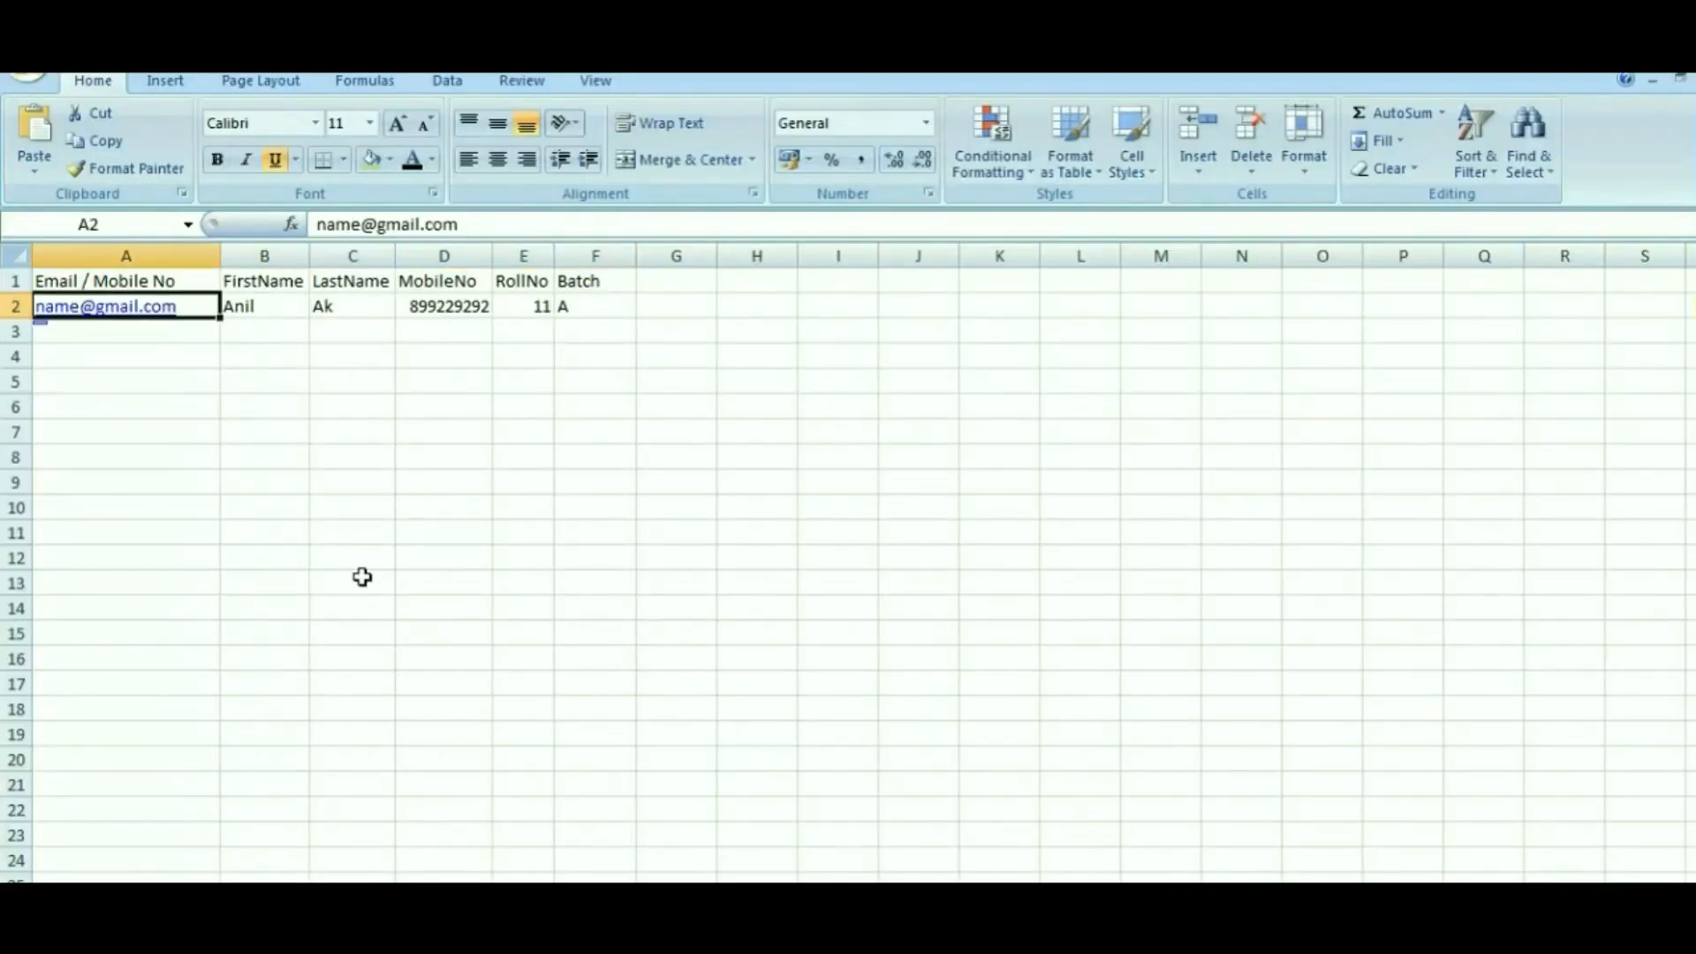
pyautogui.press('Down')
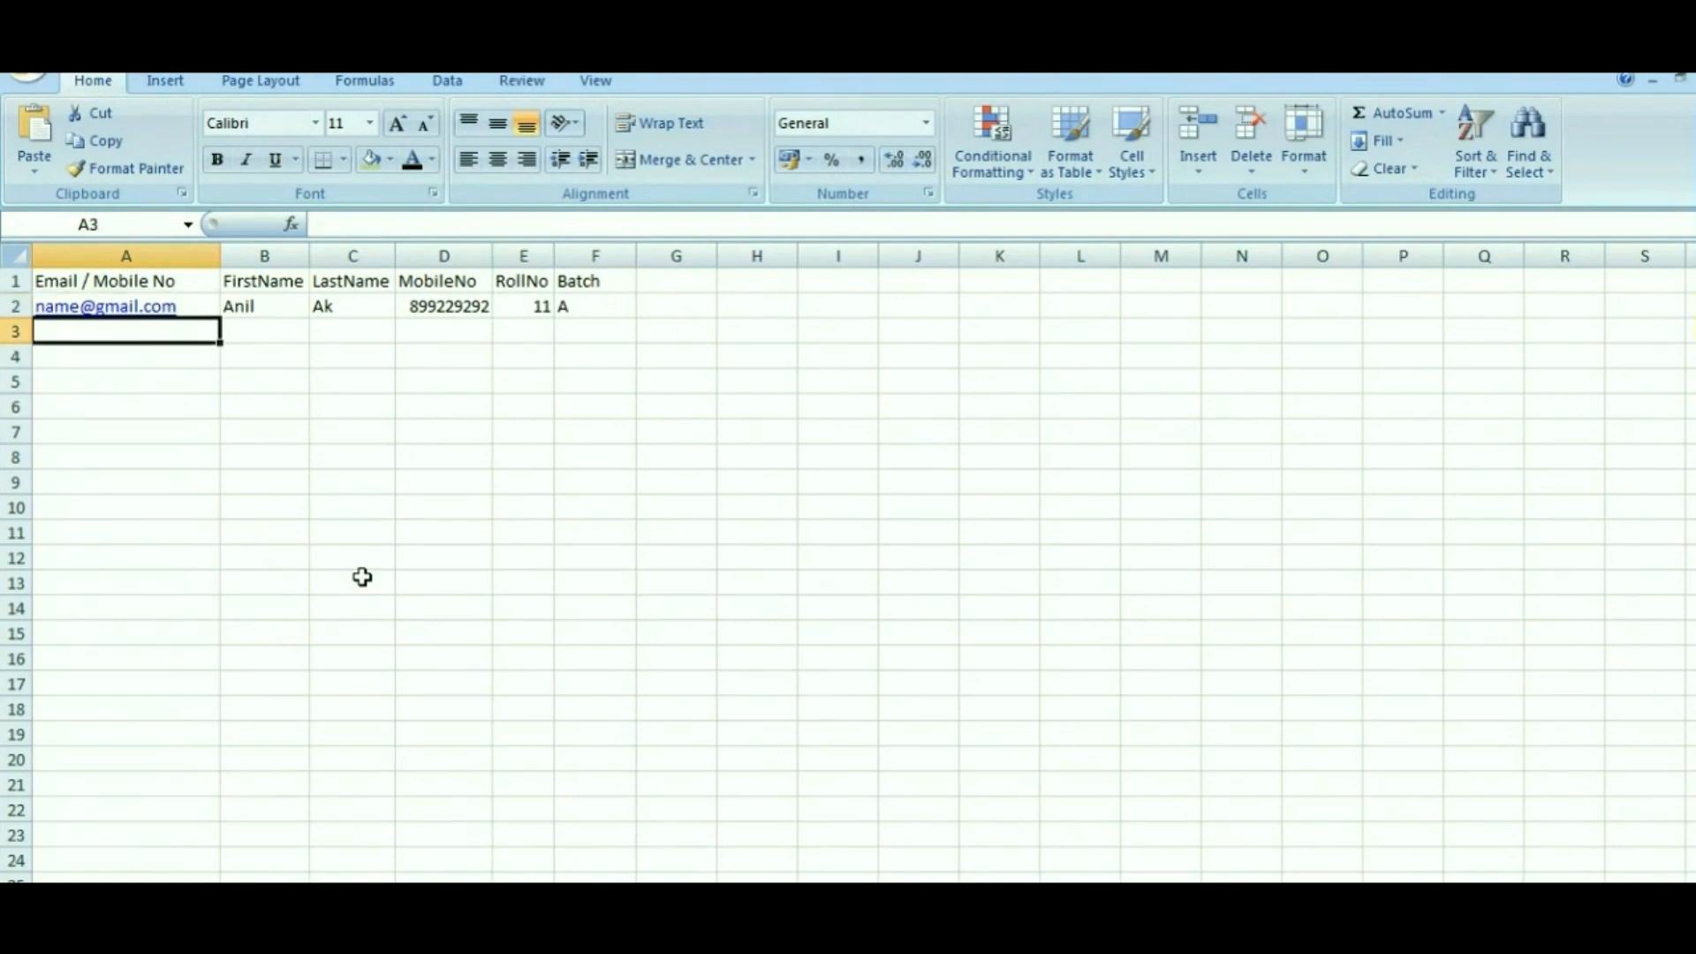
pyautogui.press('Right')
pyautogui.press('Right')
pyautogui.press('Right')
pyautogui.press('Right')
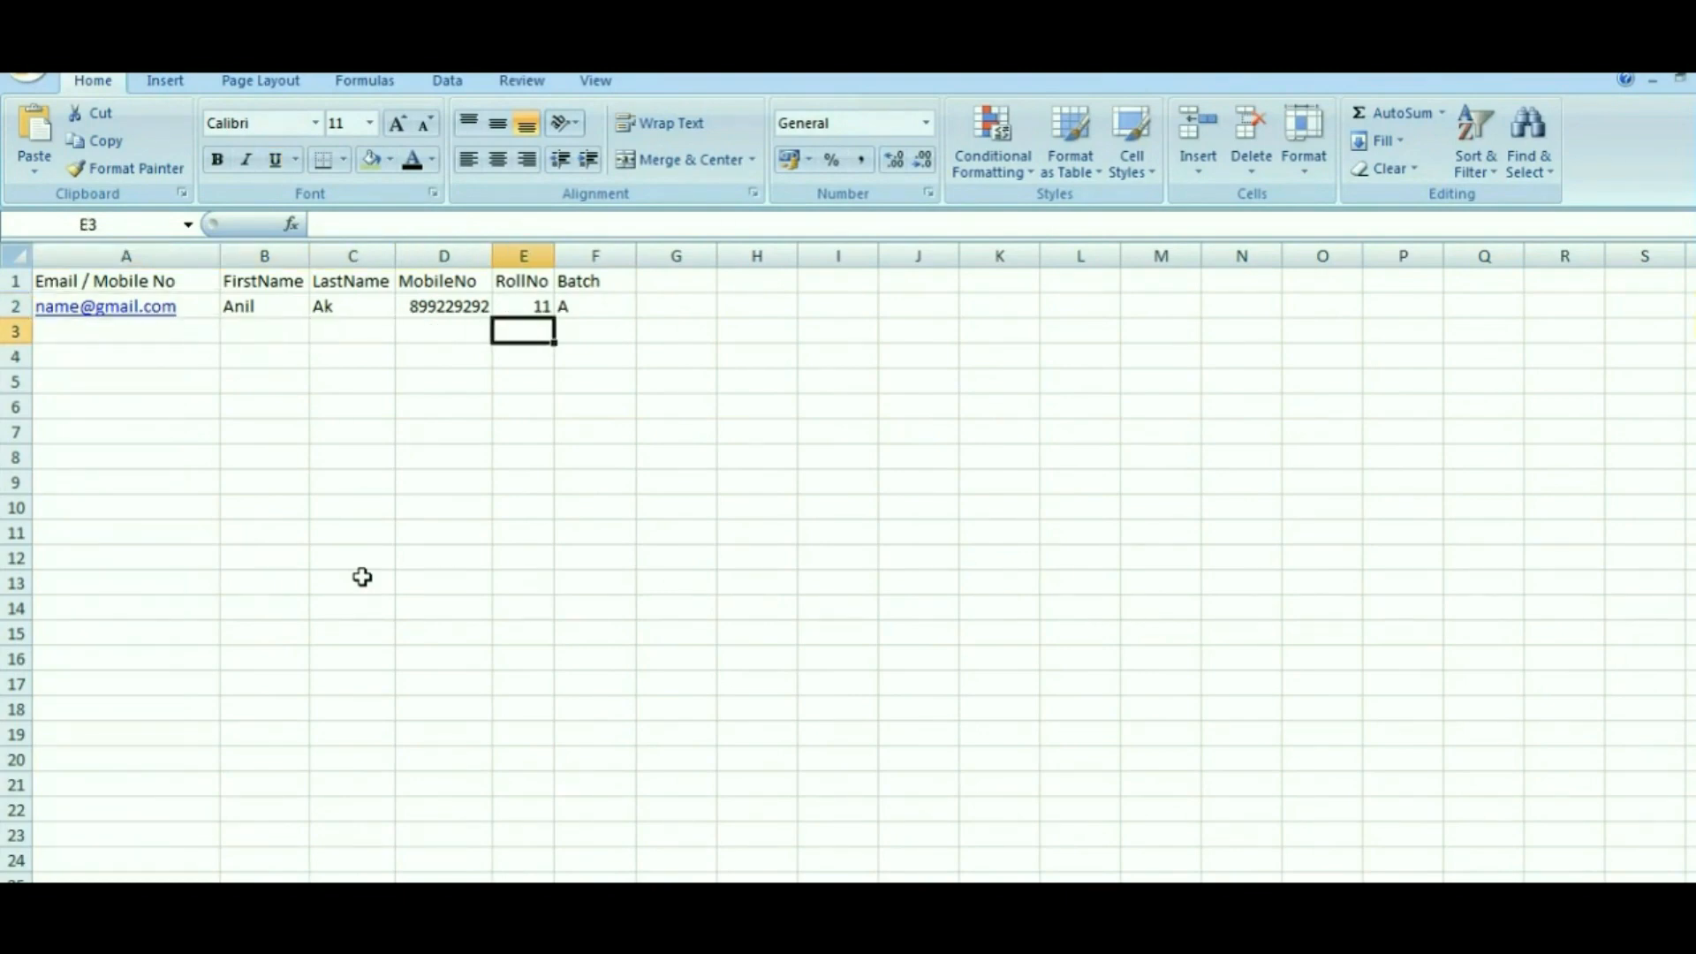
pyautogui.press('Left')
pyautogui.press('Home')
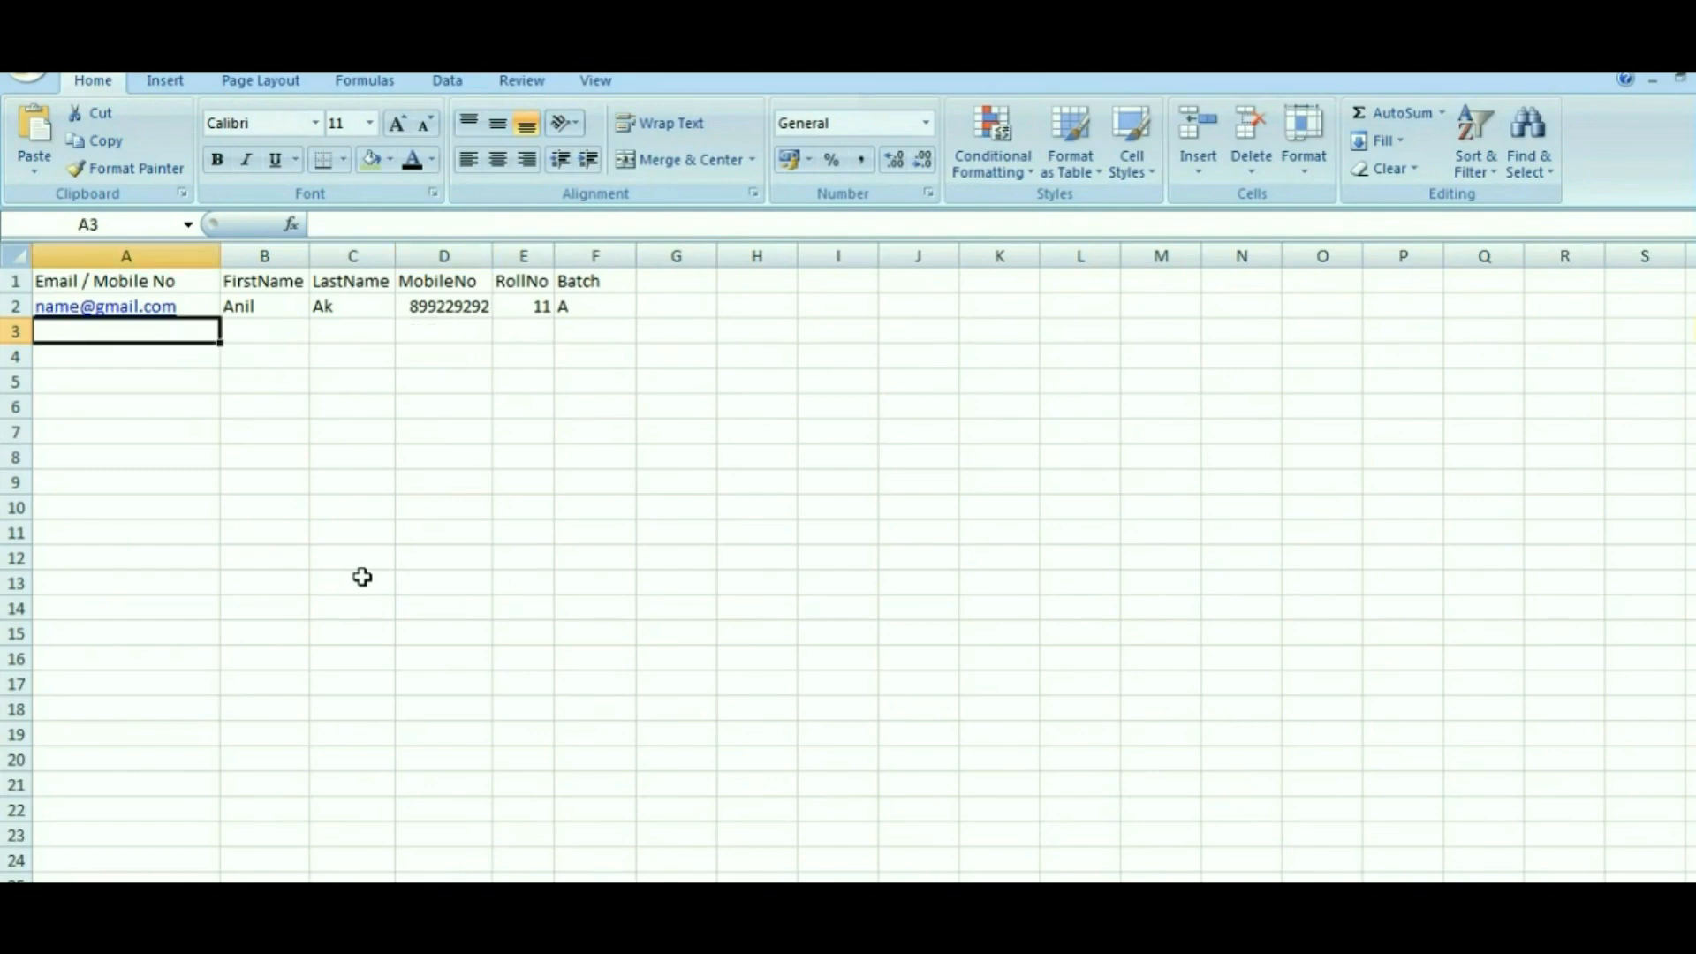
pyautogui.press('Up')
pyautogui.press('Up')
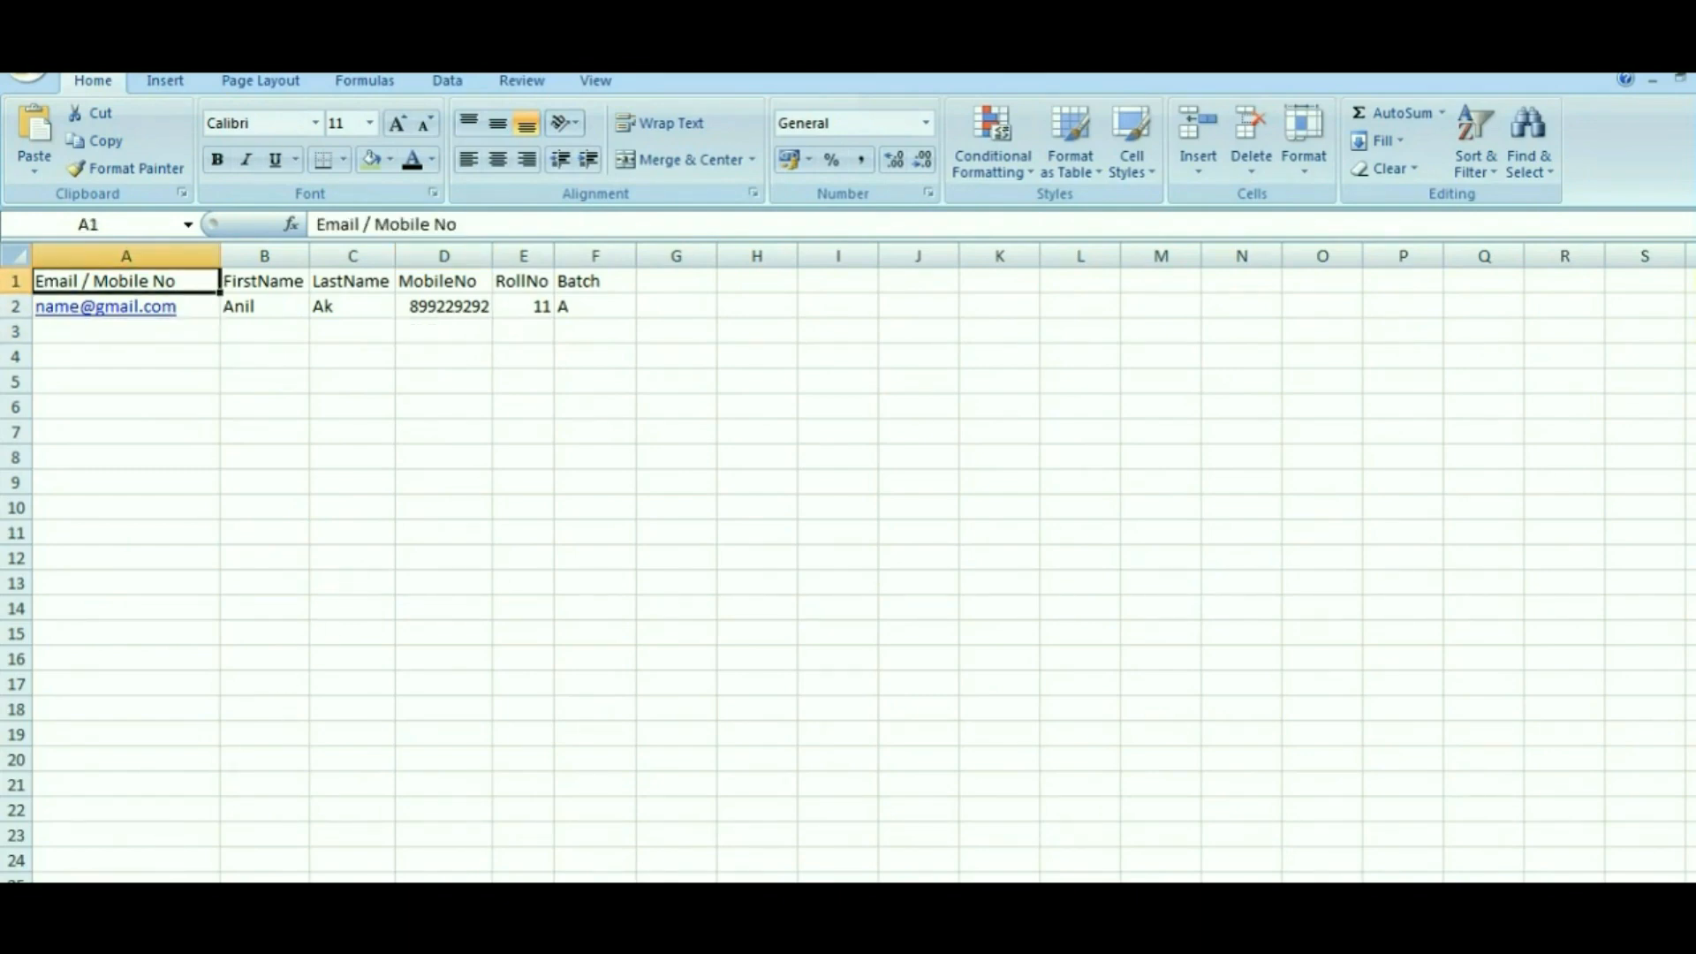
# Step: Highlight the template's header cells from Email / Mobile No to Batch for review, and switch back to Eklavvya in the browser
pyautogui.click(177, 897)
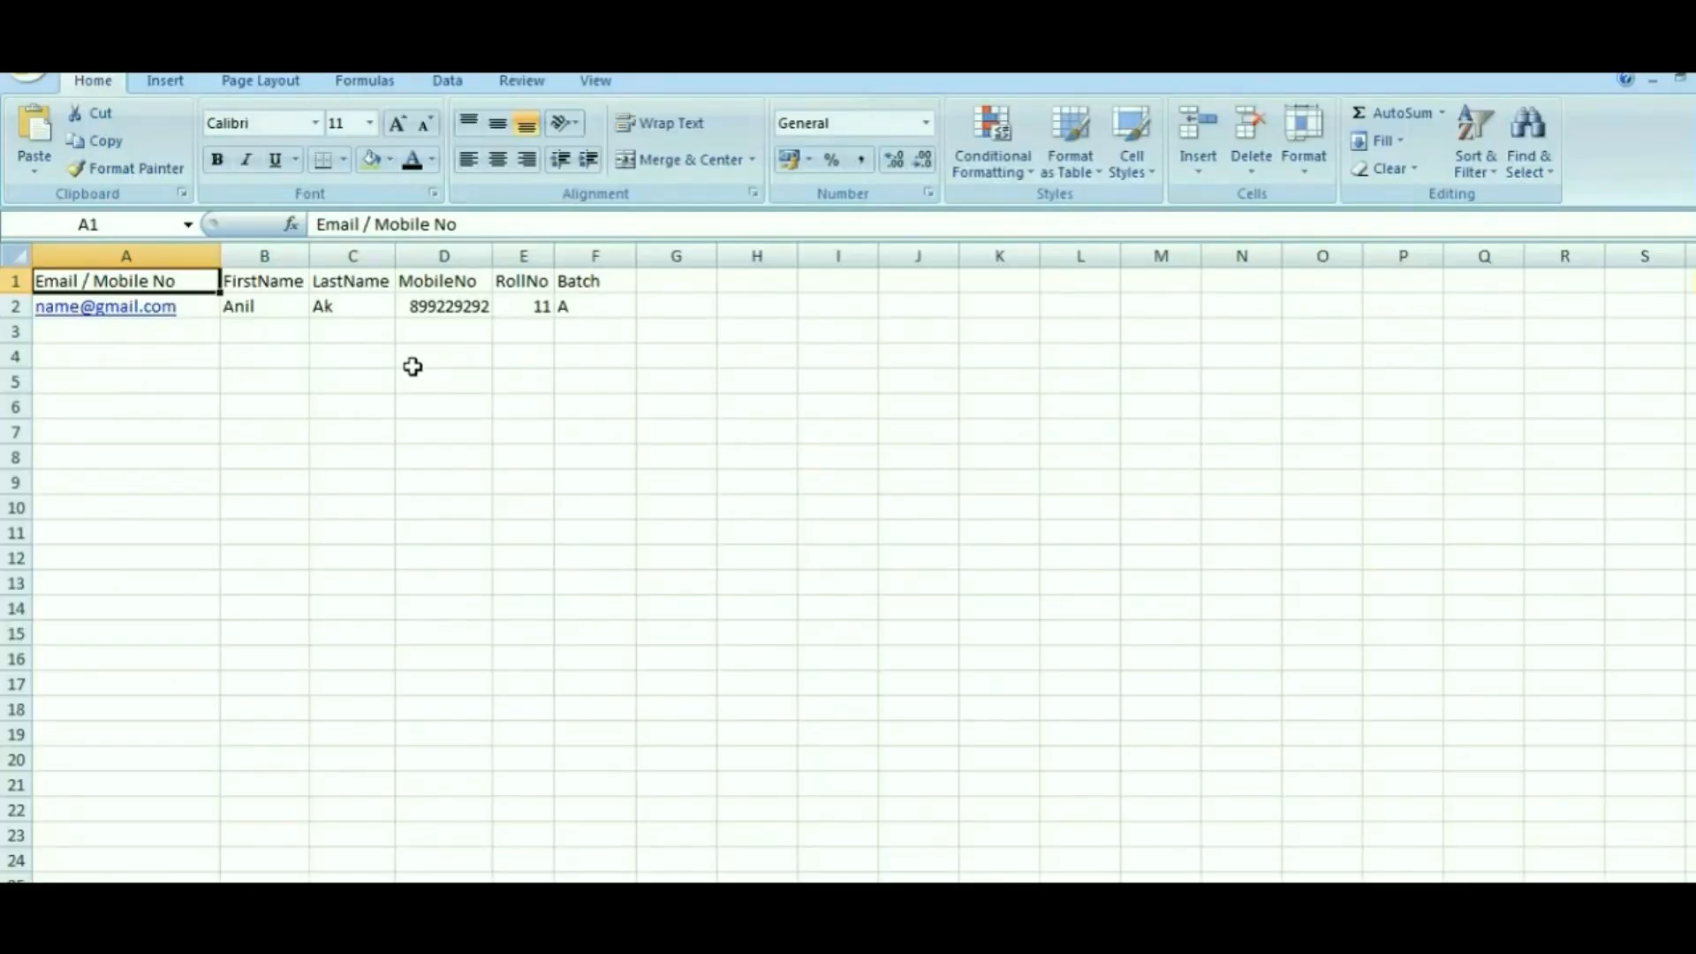
pyautogui.press('Down')
pyautogui.press('Up')
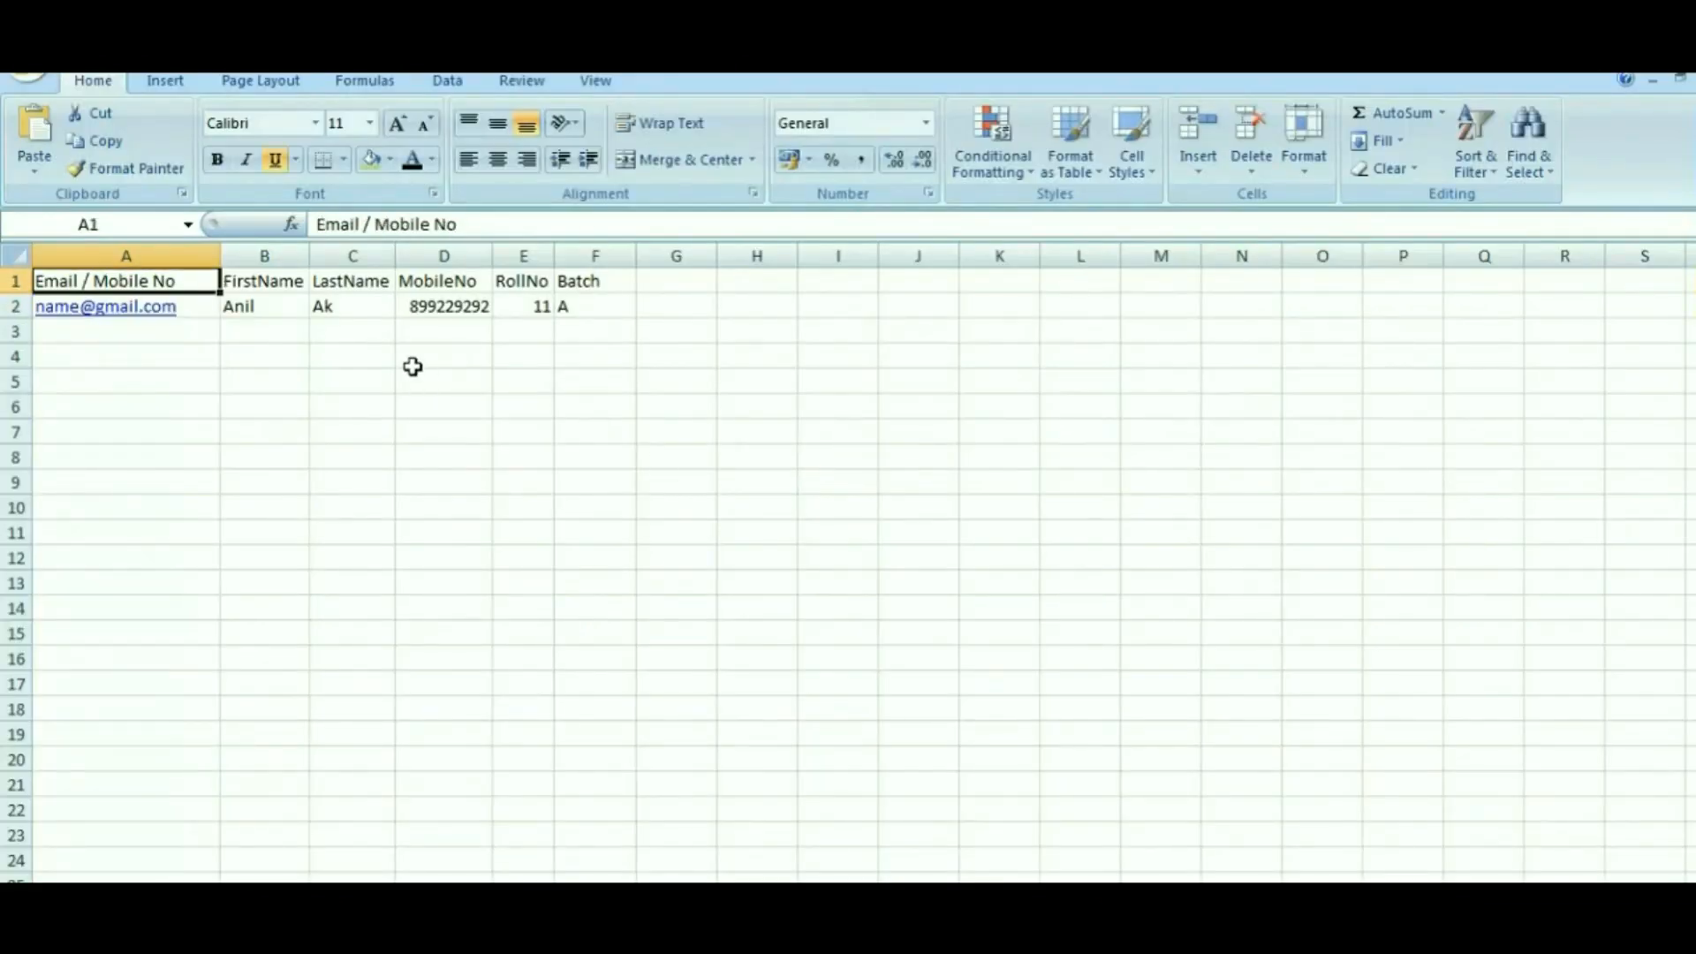
pyautogui.hotkey('shift', 'Right')
pyautogui.hotkey('shift', 'Right')
pyautogui.hotkey('shift', 'Right')
pyautogui.hotkey('shift', 'Right')
pyautogui.hotkey('shift', 'Right')
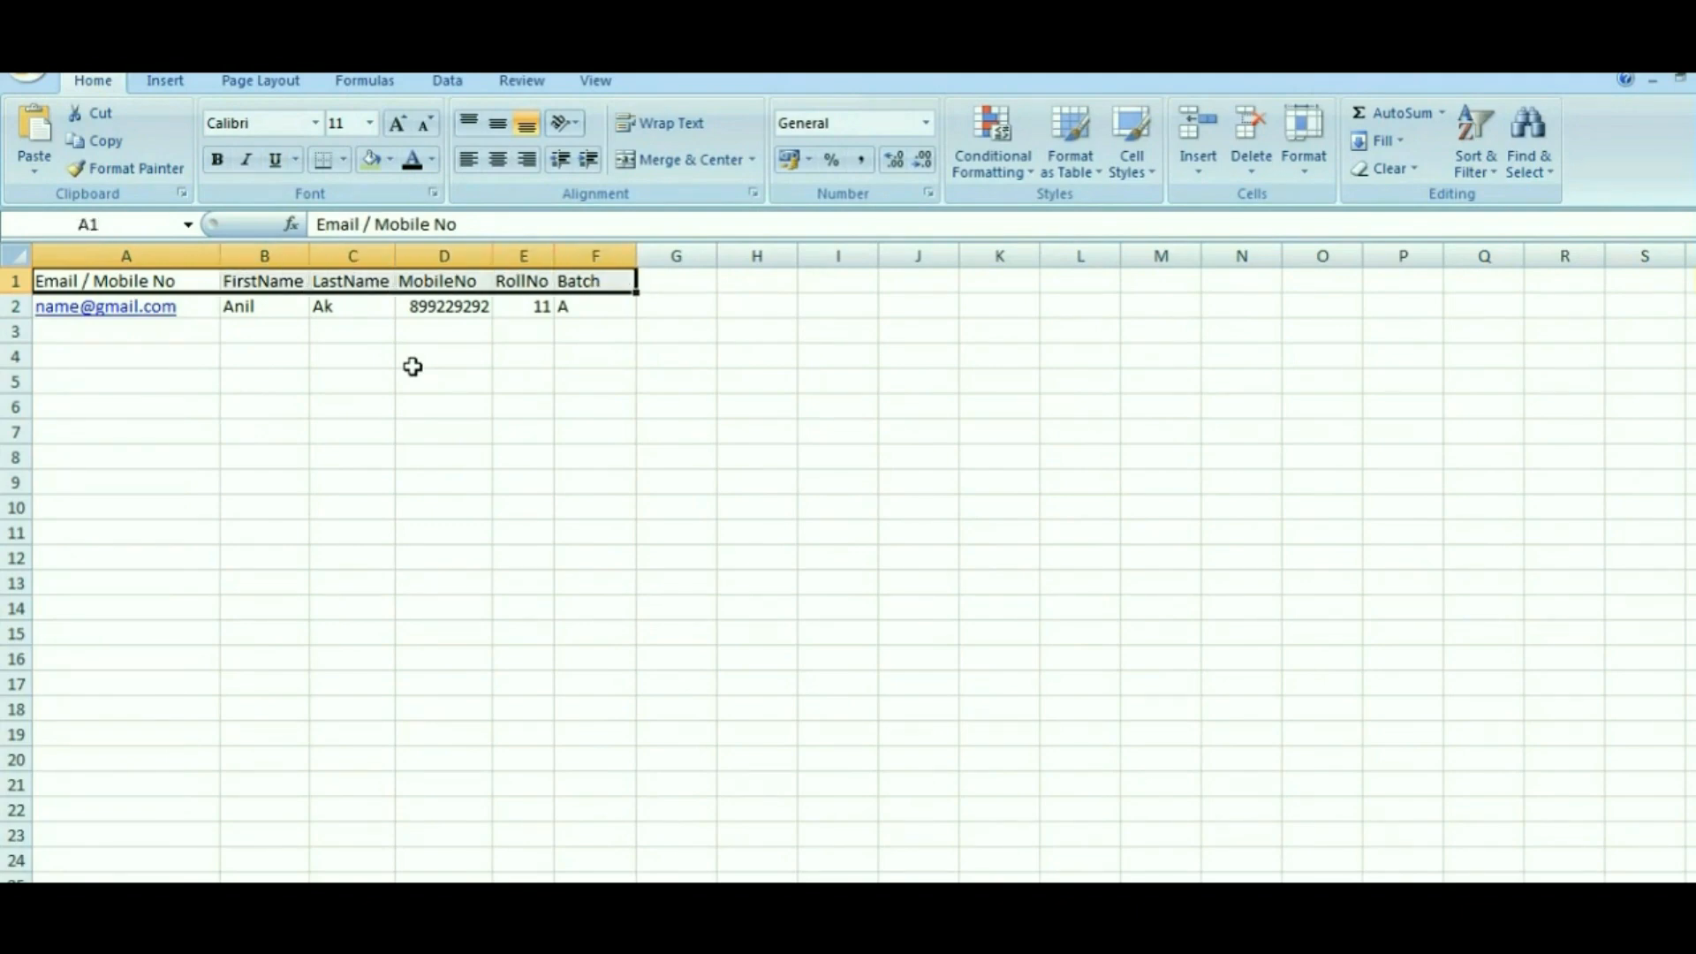
pyautogui.click(412, 366)
pyautogui.hotkey('alt', 'f')
pyautogui.press('Escape')
pyautogui.hotkey('alt', 'Tab')
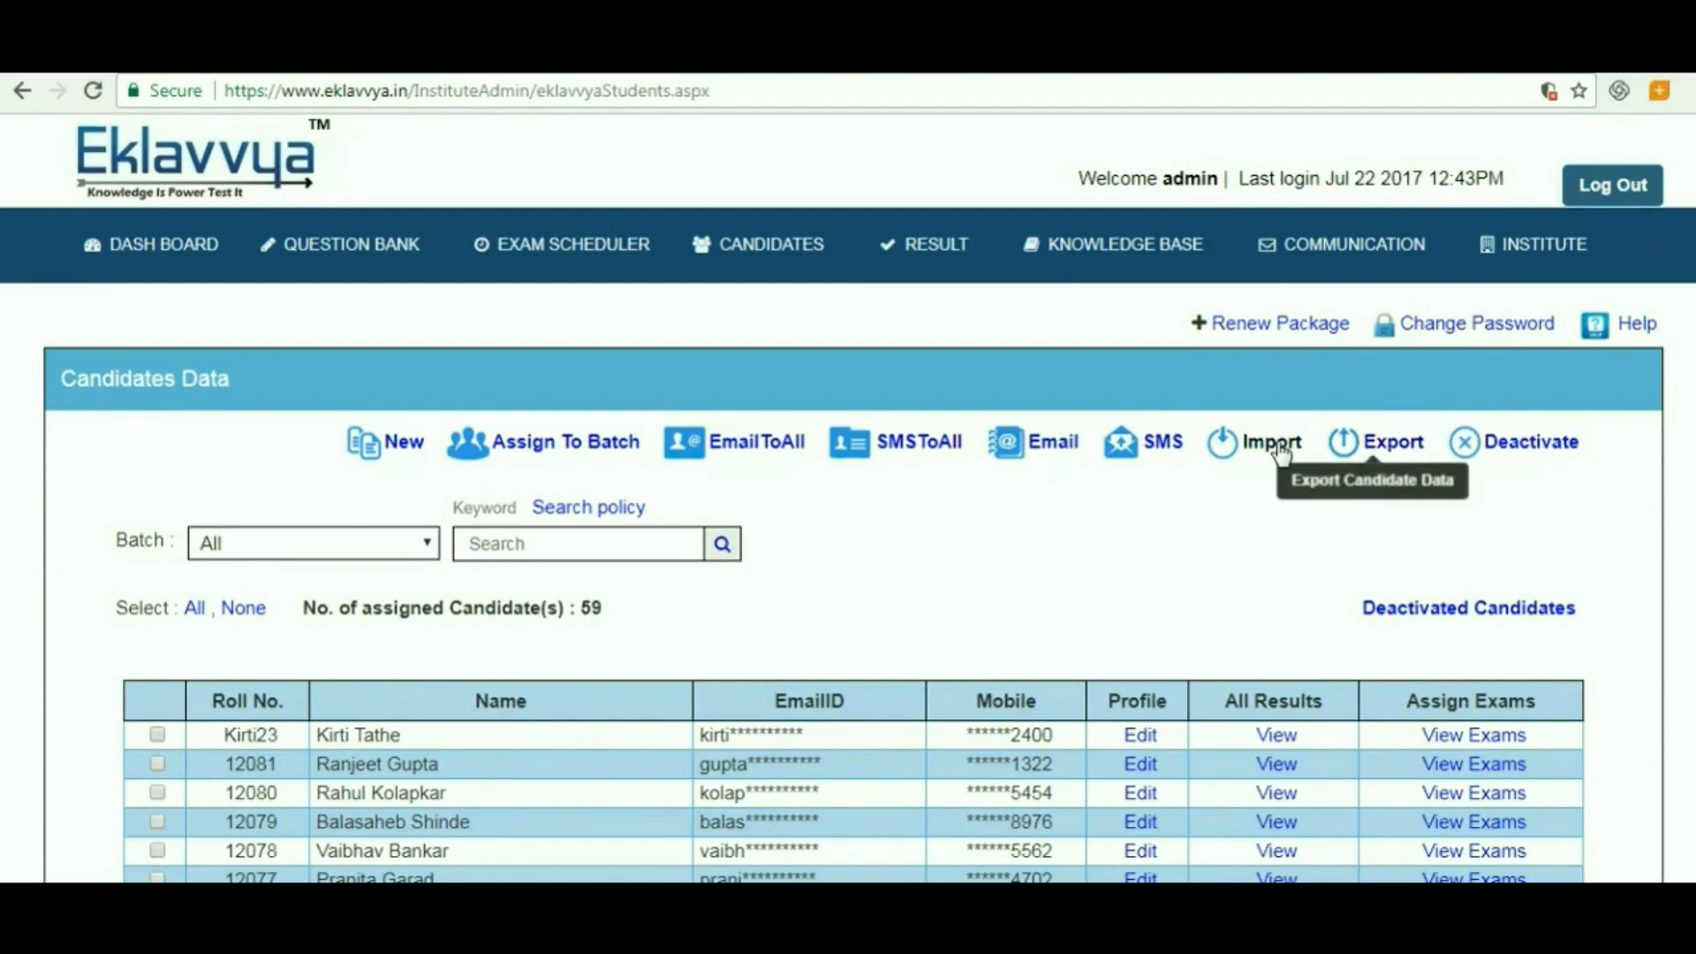
# Step: Review the candidate import dialog's file upload and common password options, cancel it, and look through the candidate list
pyautogui.click(1272, 445)
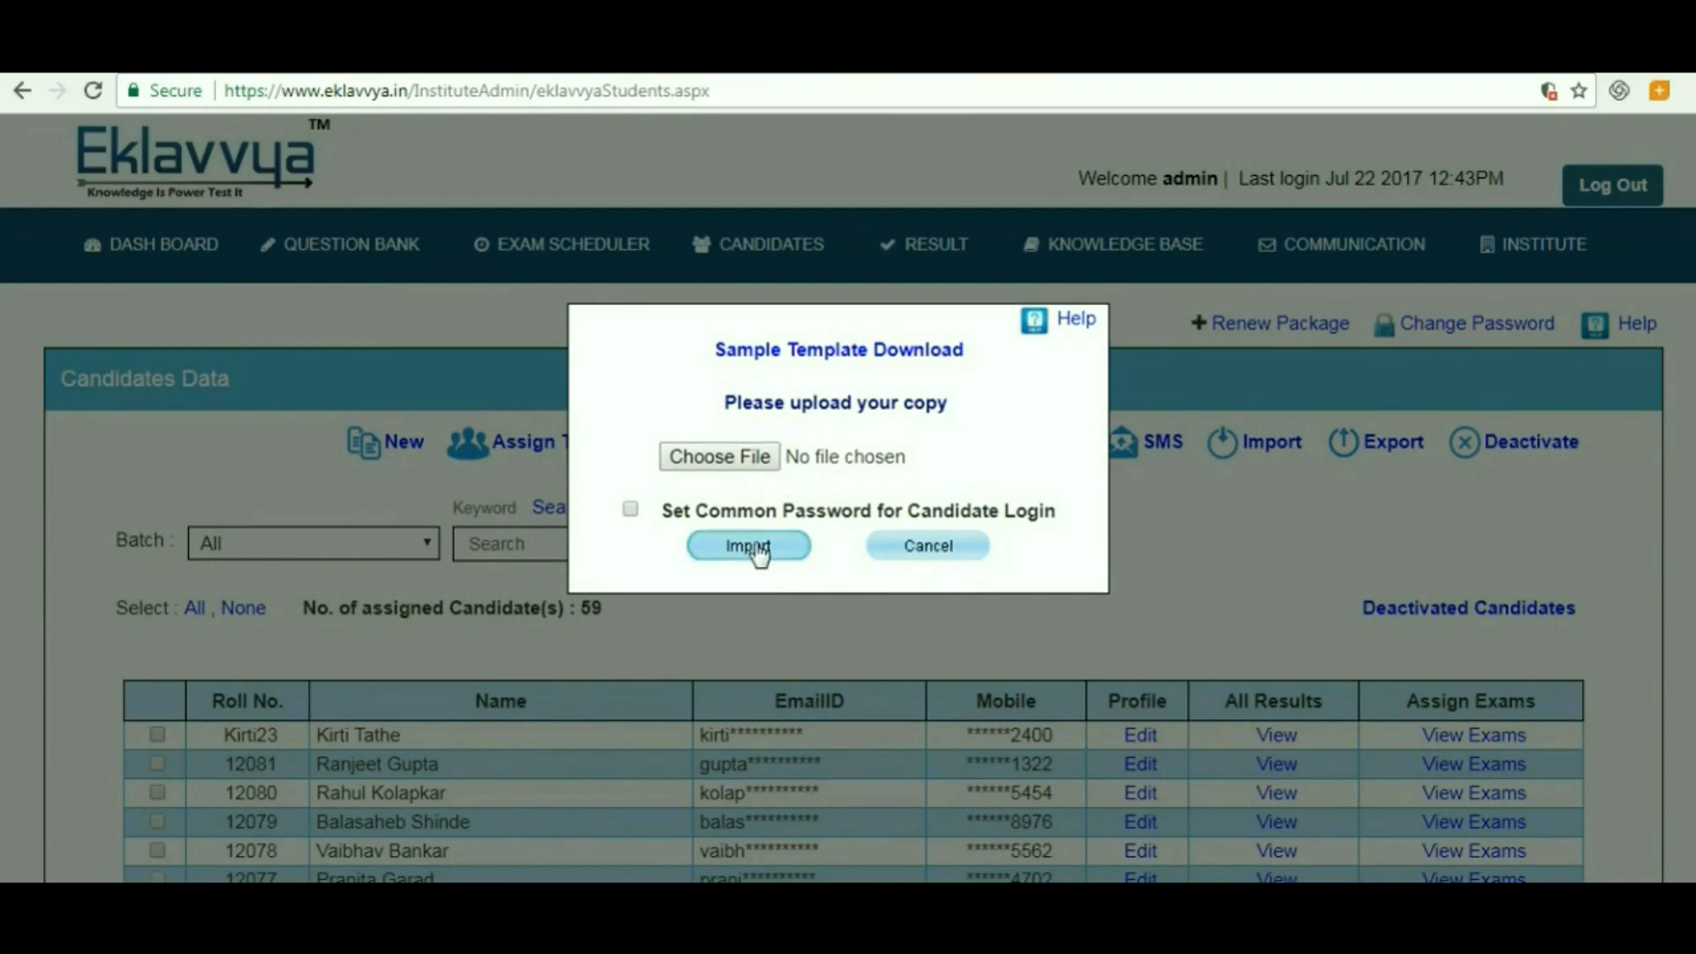
pyautogui.click(954, 546)
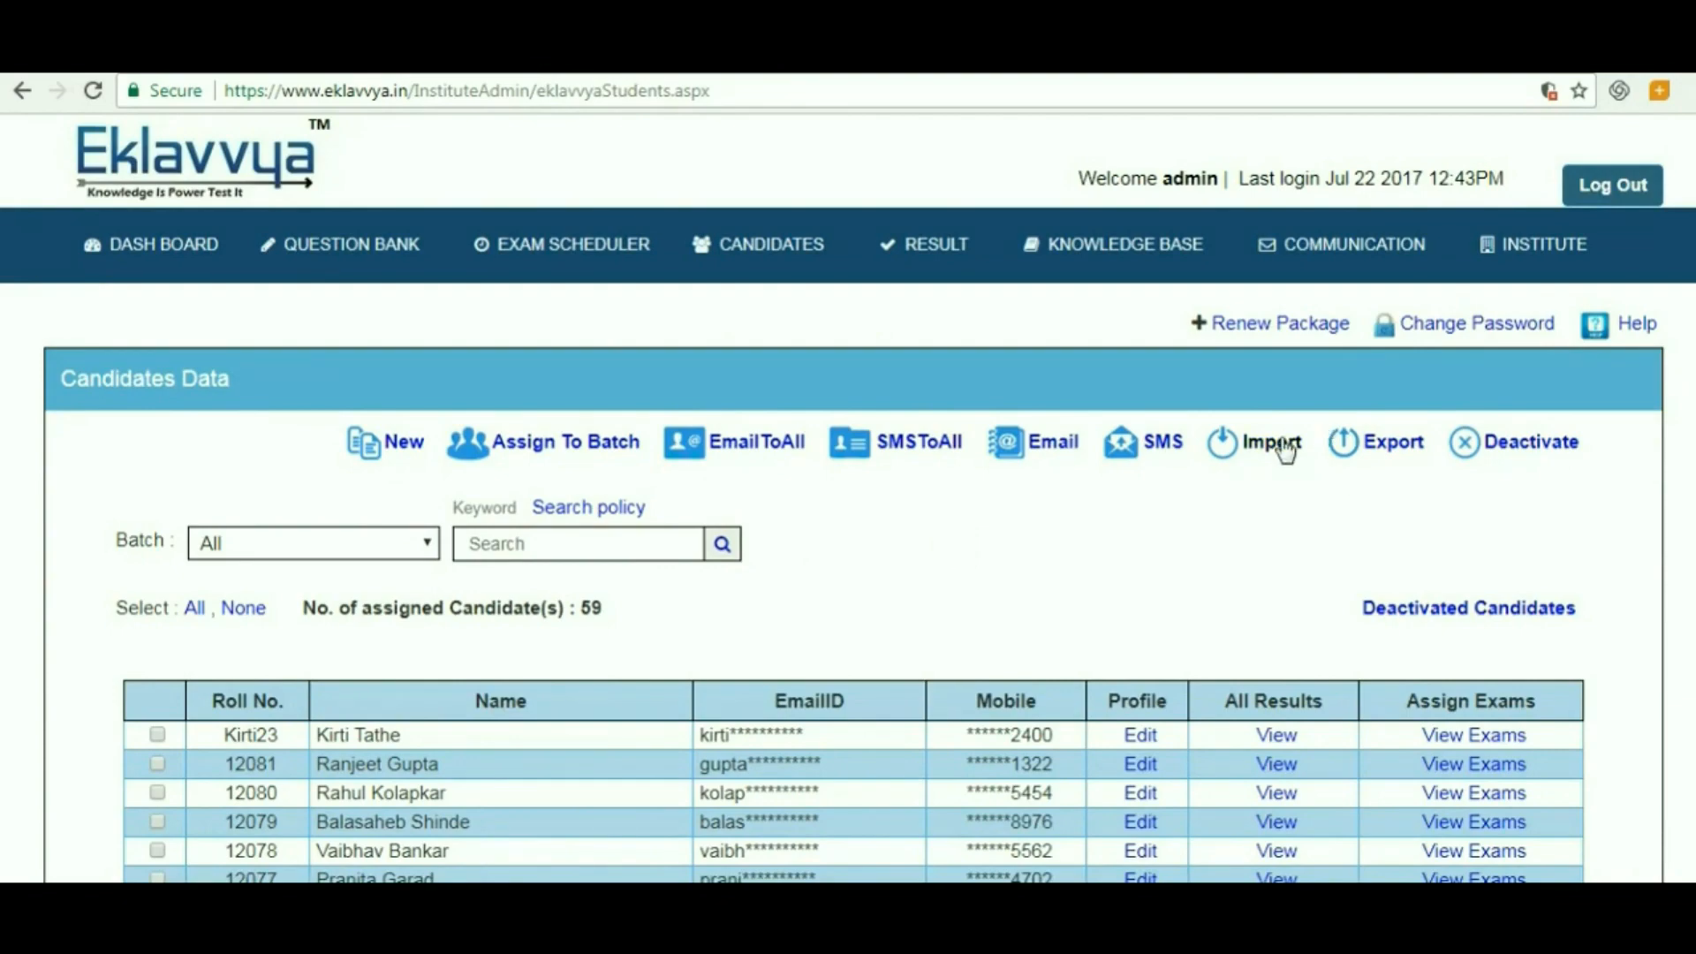
pyautogui.scroll(-6, 1282, 450)
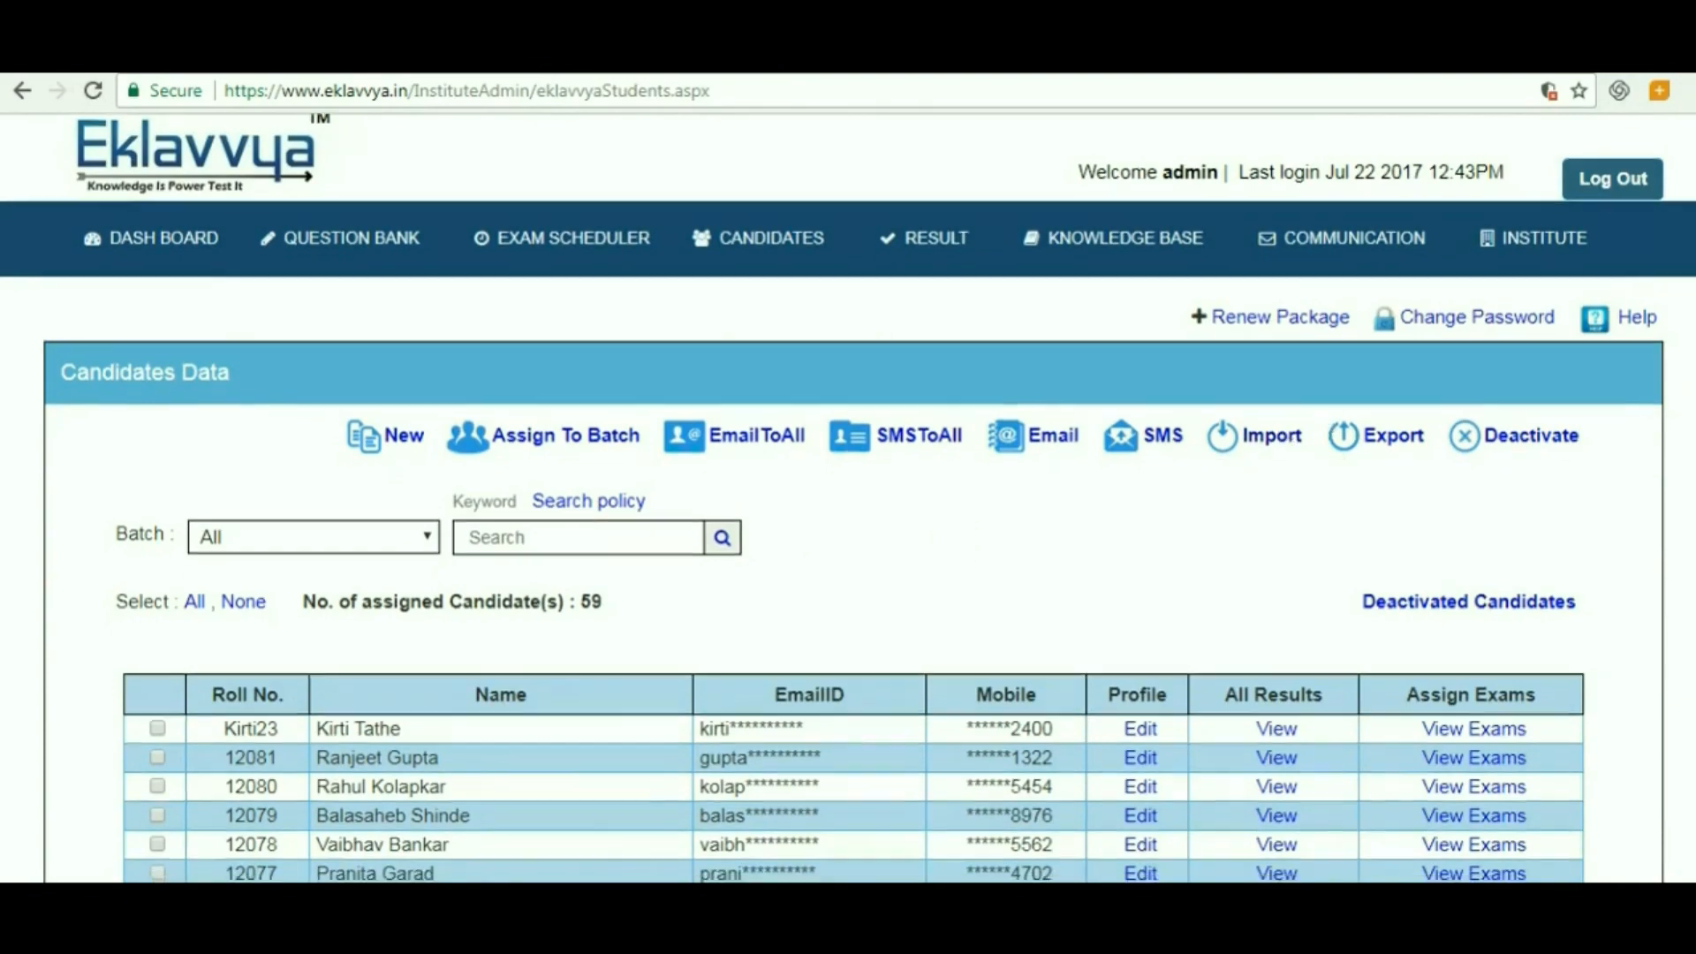
pyautogui.scroll(-7, 1282, 450)
pyautogui.scroll(13, 1283, 451)
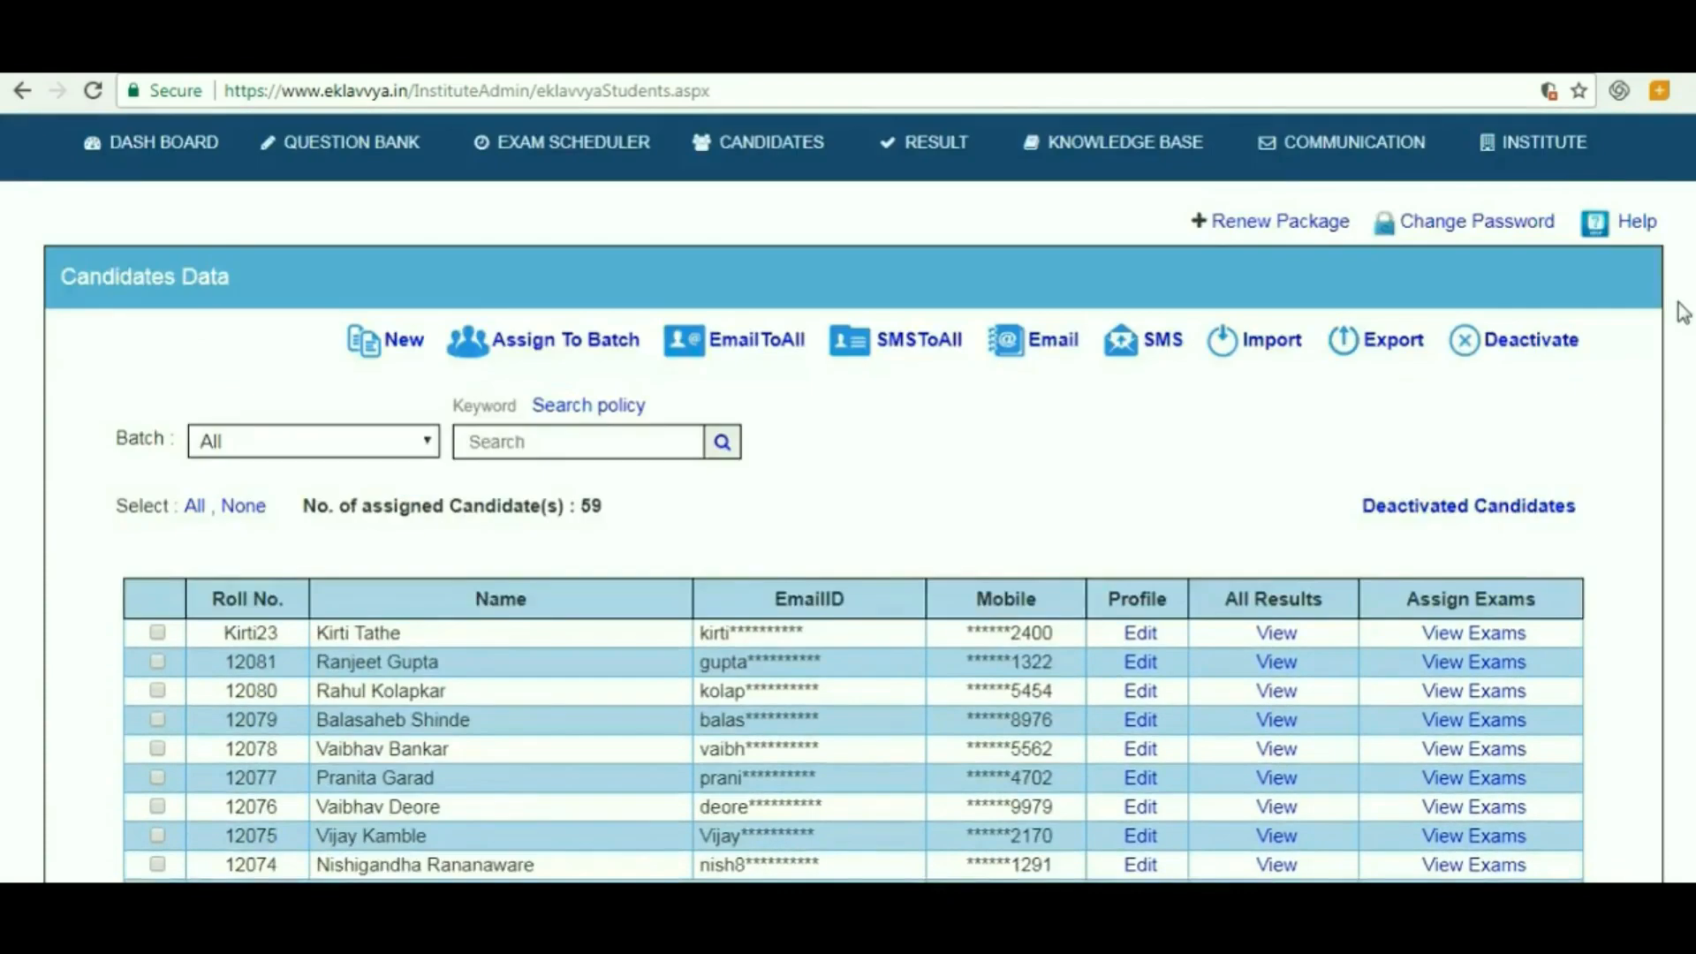
# Step: Open candidate assignment to exams and choose the Aptitude2 exam with its 22 Jul 2017 05:00 PM schedule
pyautogui.moveTo(769, 246)
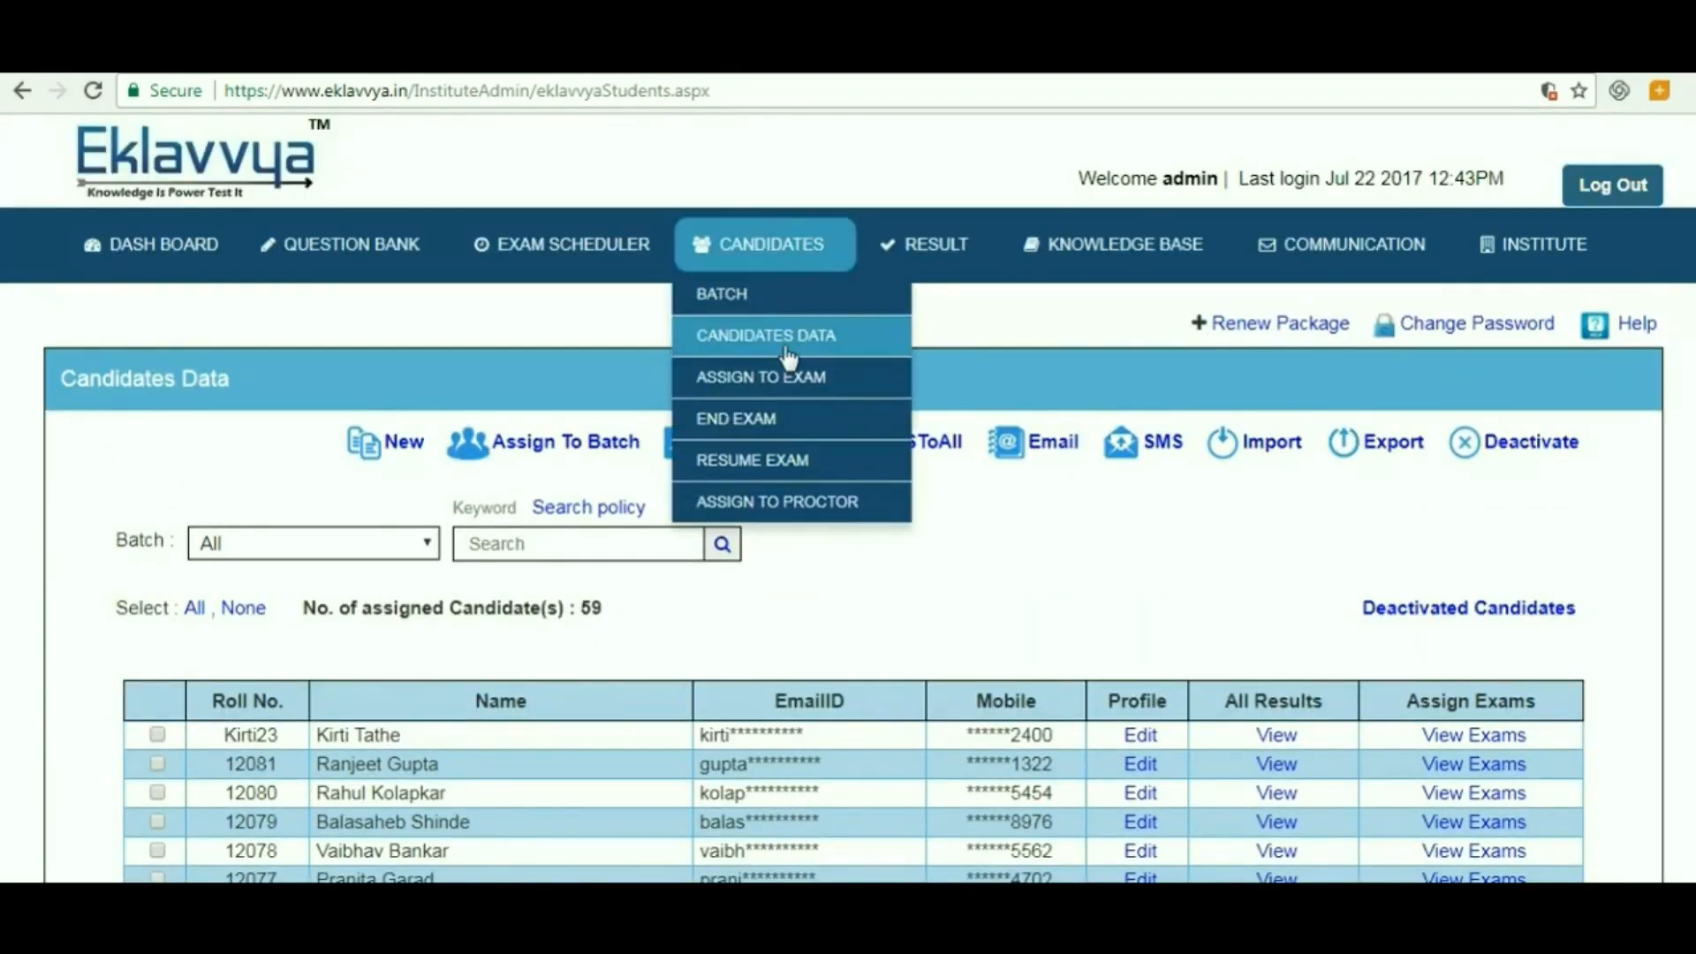
pyautogui.click(762, 381)
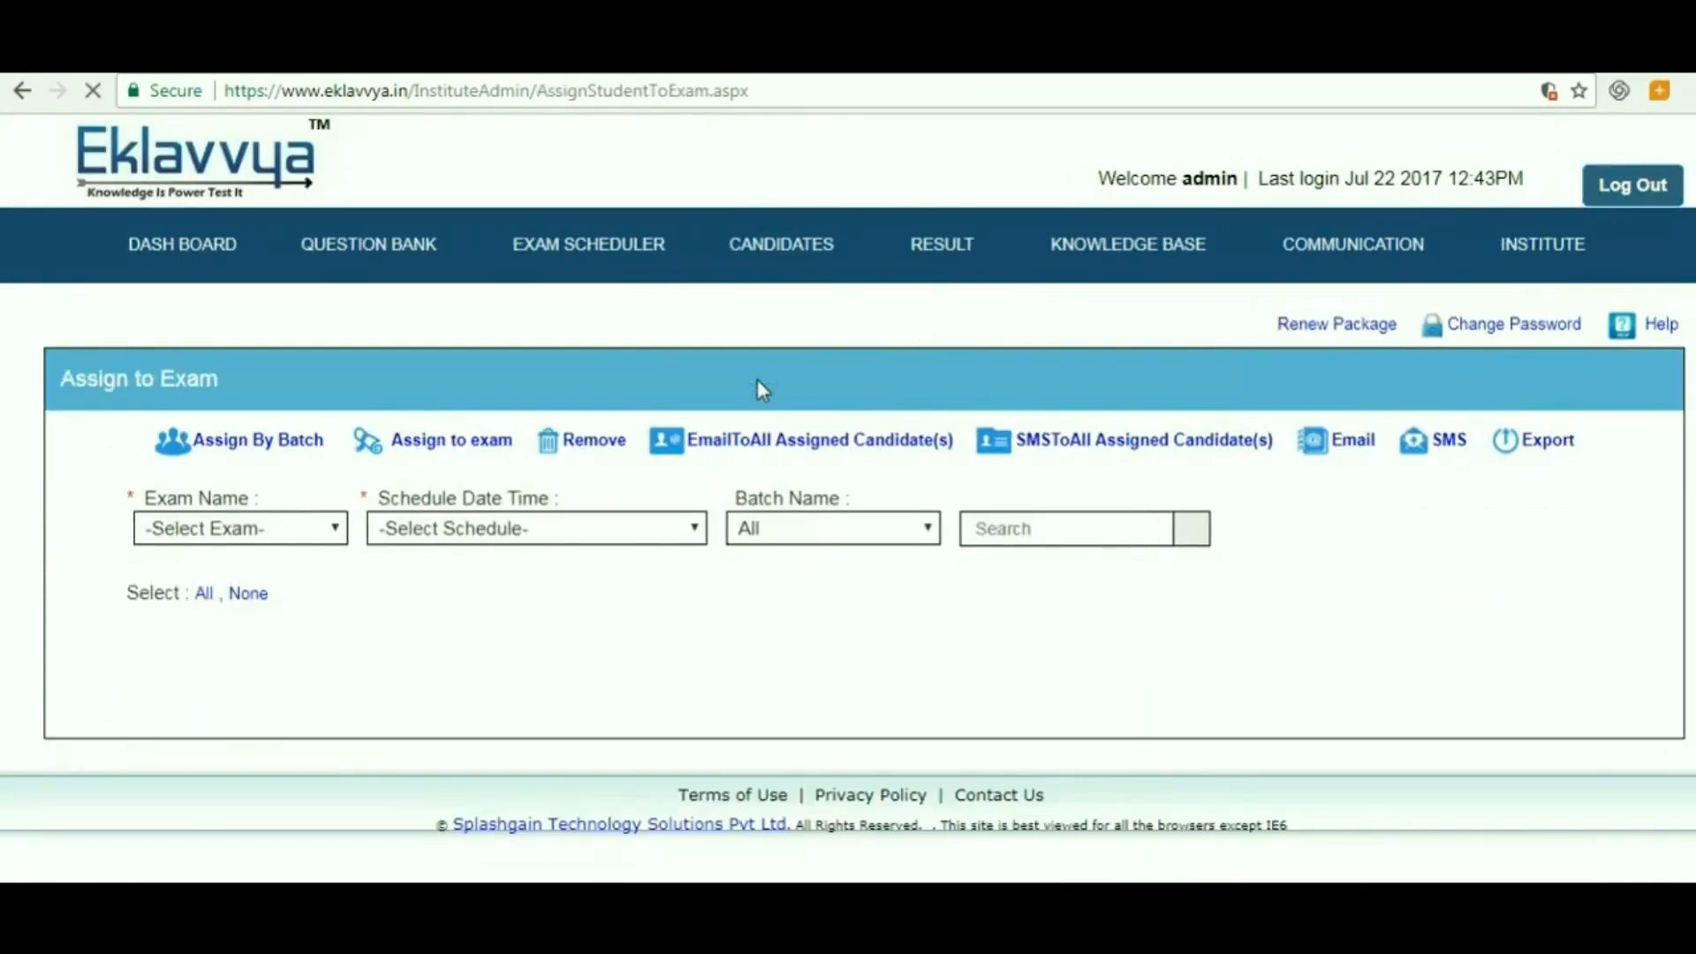
pyautogui.click(294, 534)
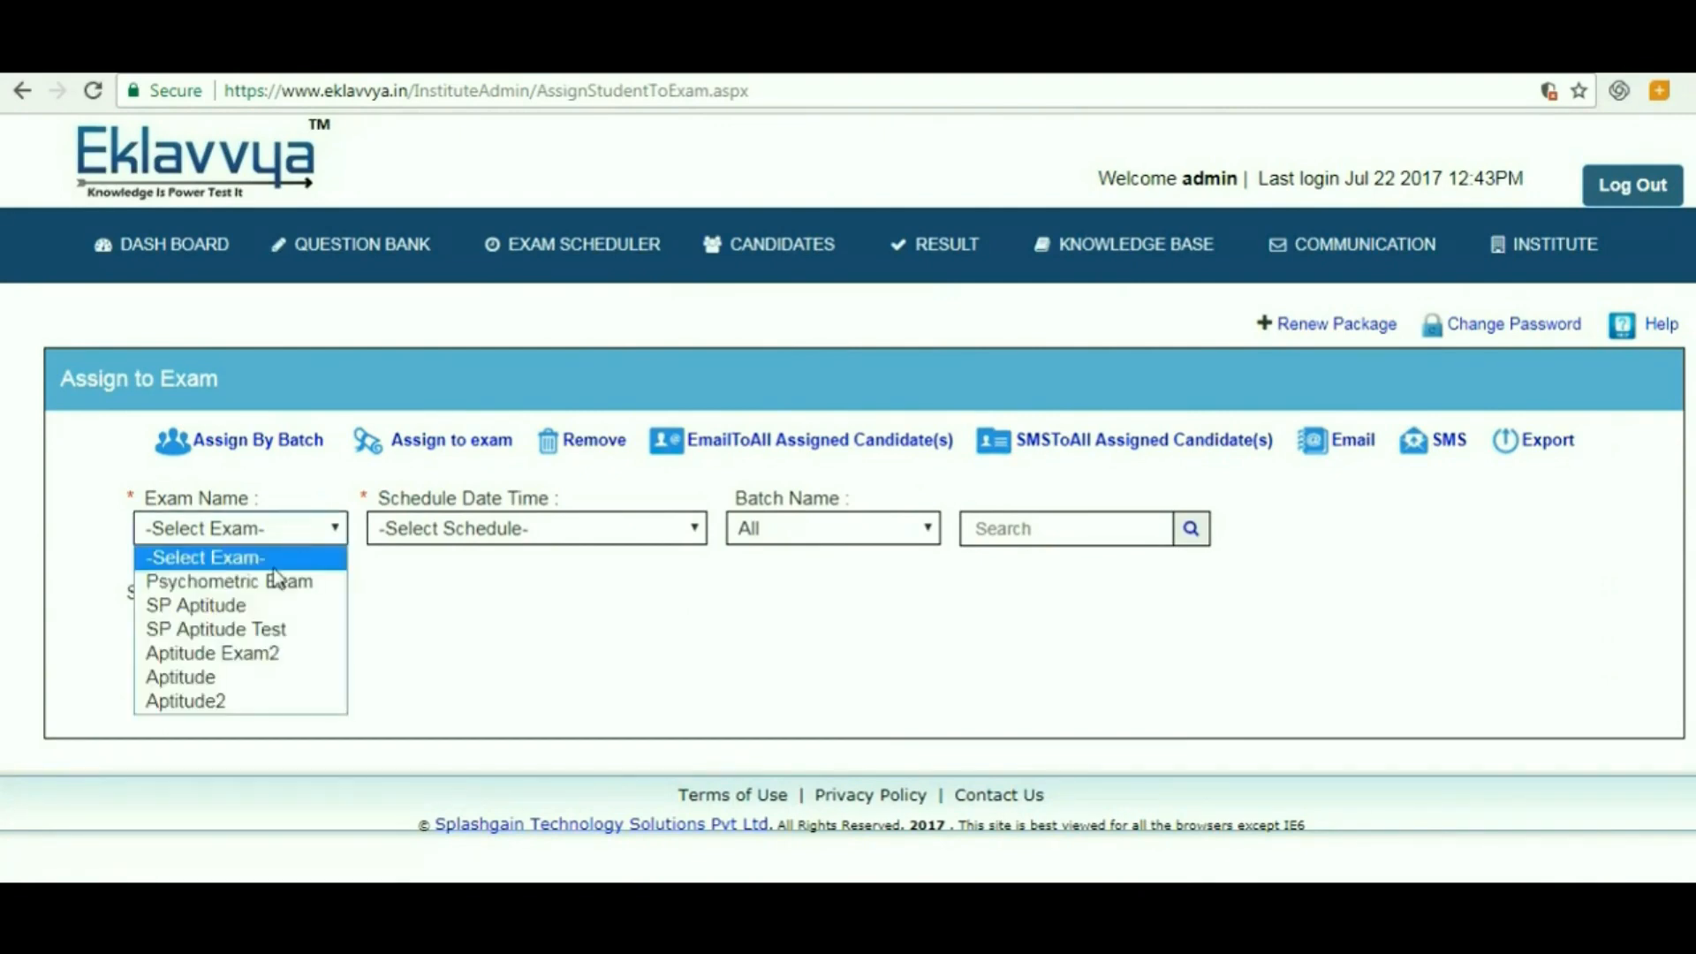
pyautogui.click(212, 705)
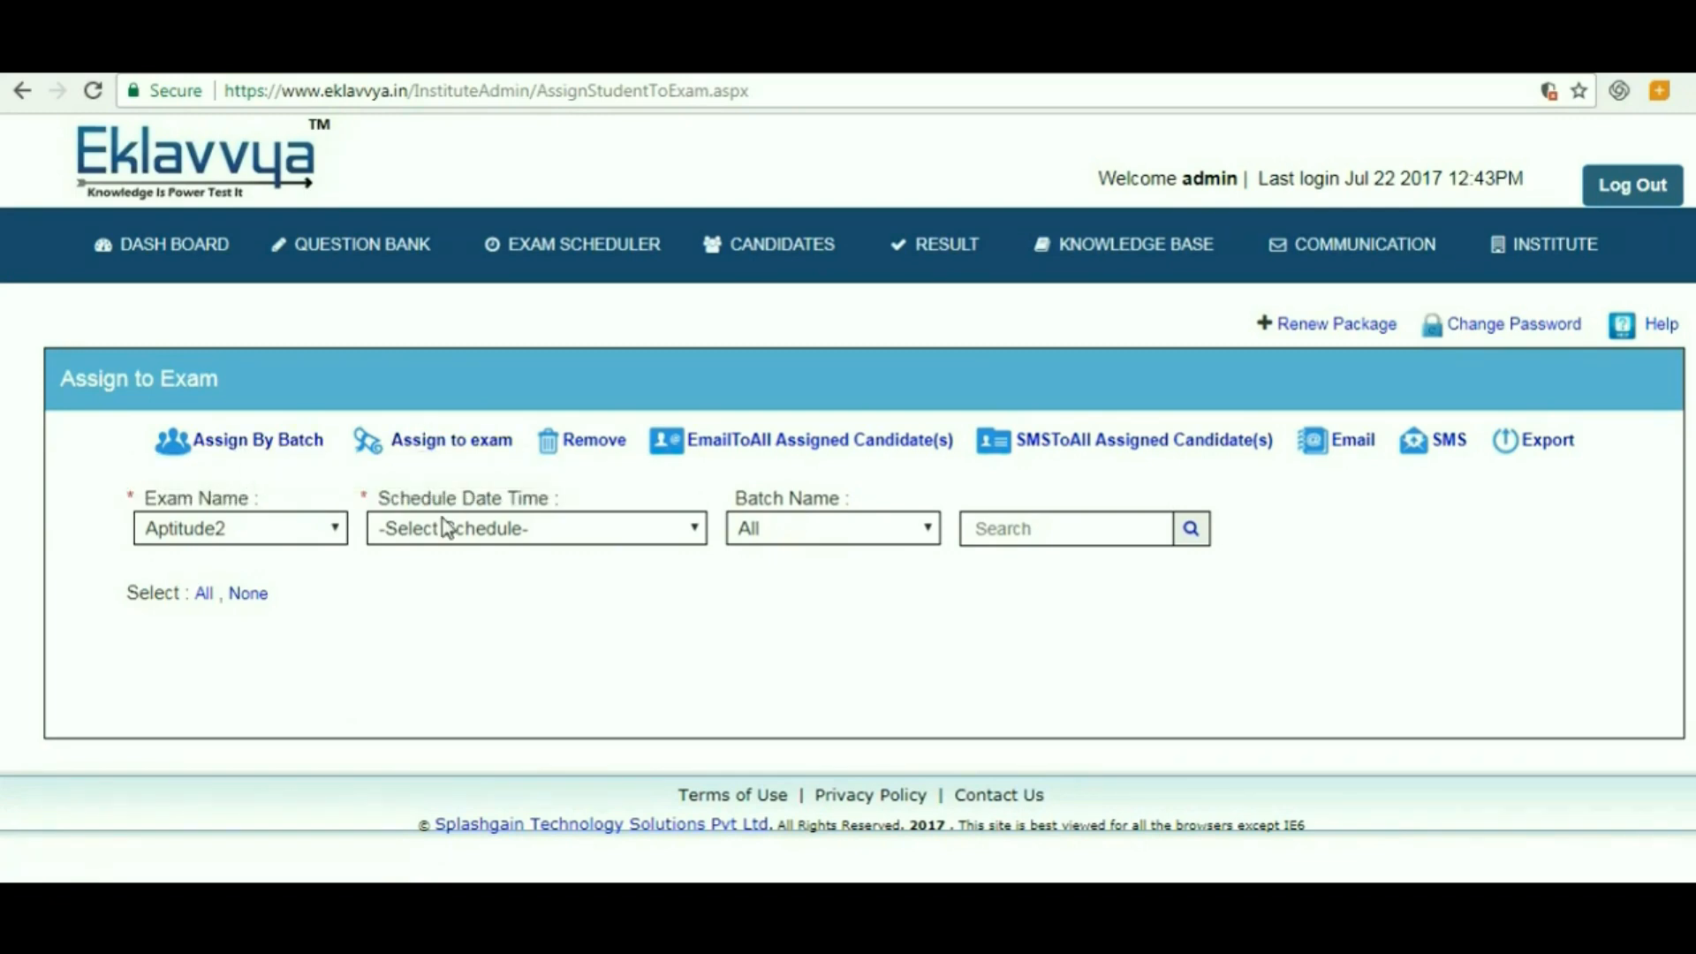
pyautogui.moveTo(746, 269)
pyautogui.click(437, 530)
pyautogui.click(462, 608)
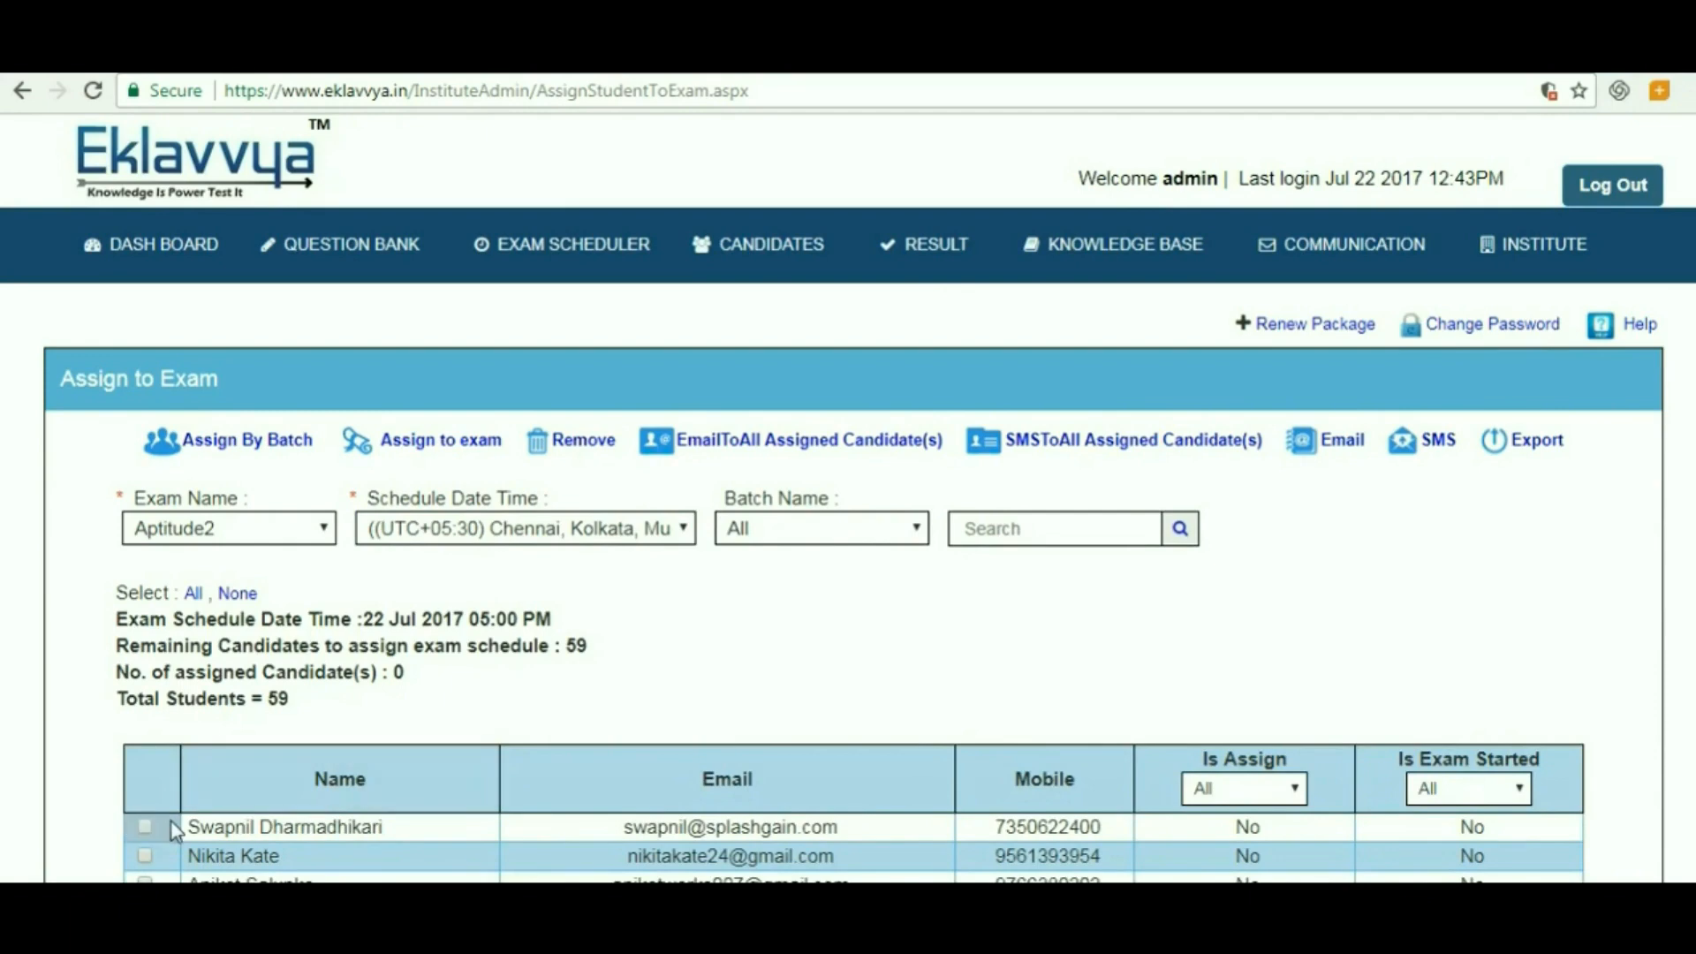
# Step: Select only the first listed candidate and assign them to the Aptitude2 exam schedule, confirming the assignment
pyautogui.click(146, 831)
pyautogui.click(145, 857)
pyautogui.click(145, 857)
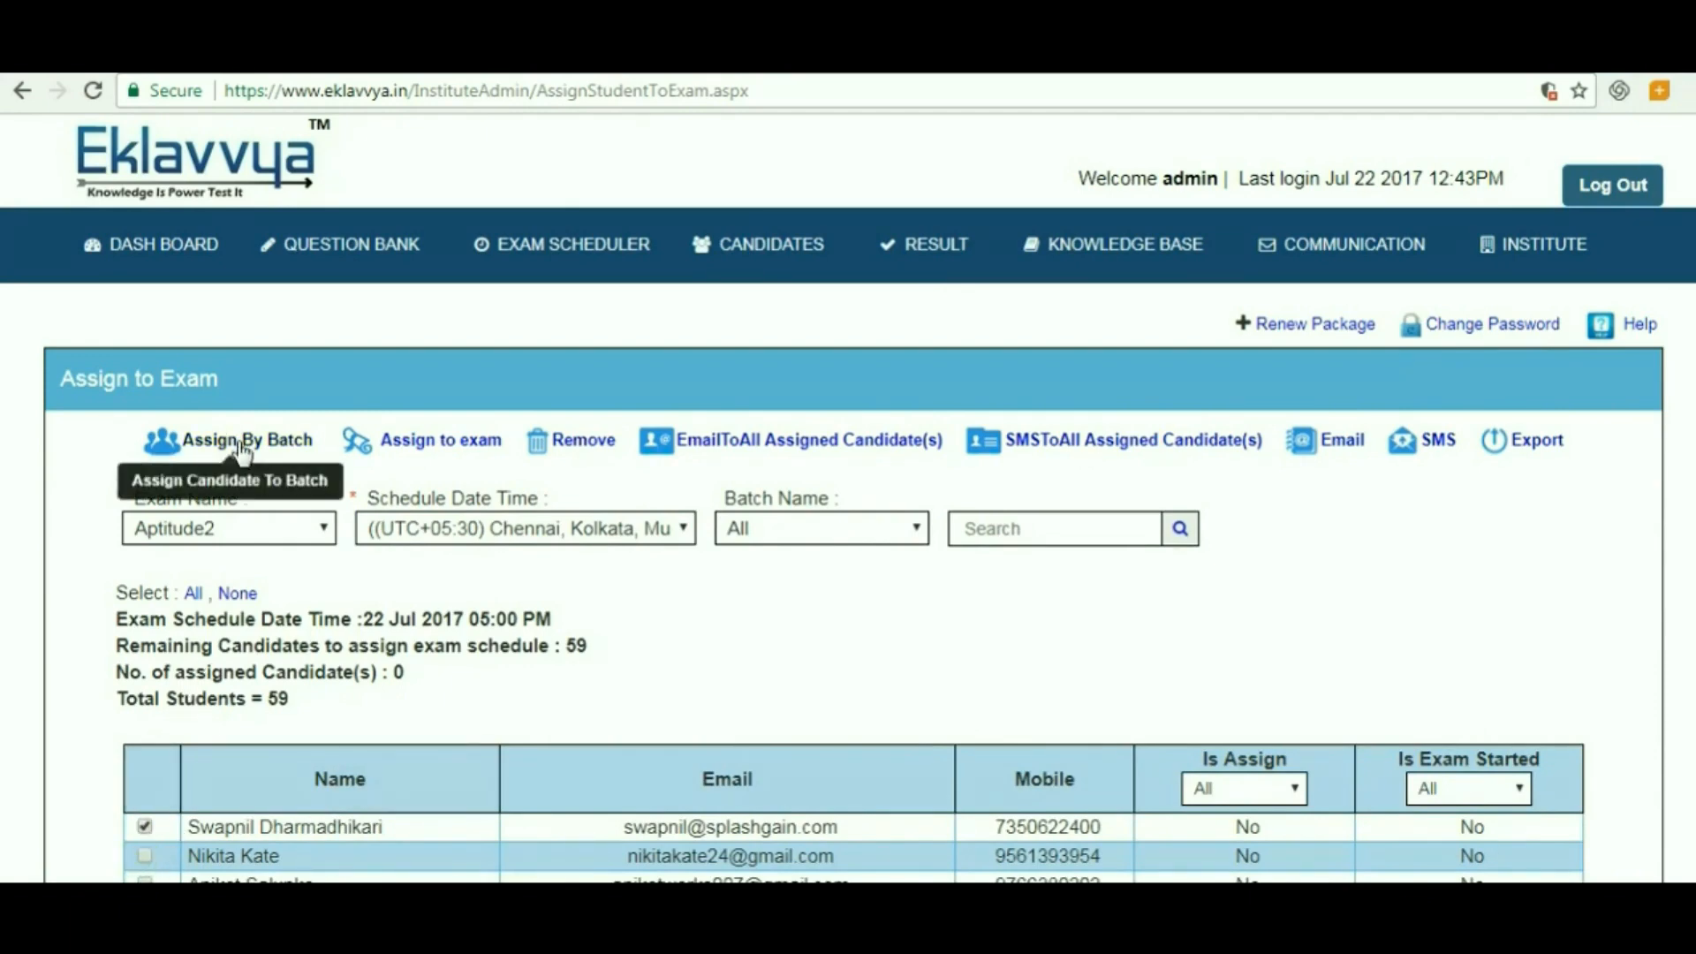
pyautogui.click(413, 446)
pyautogui.click(963, 240)
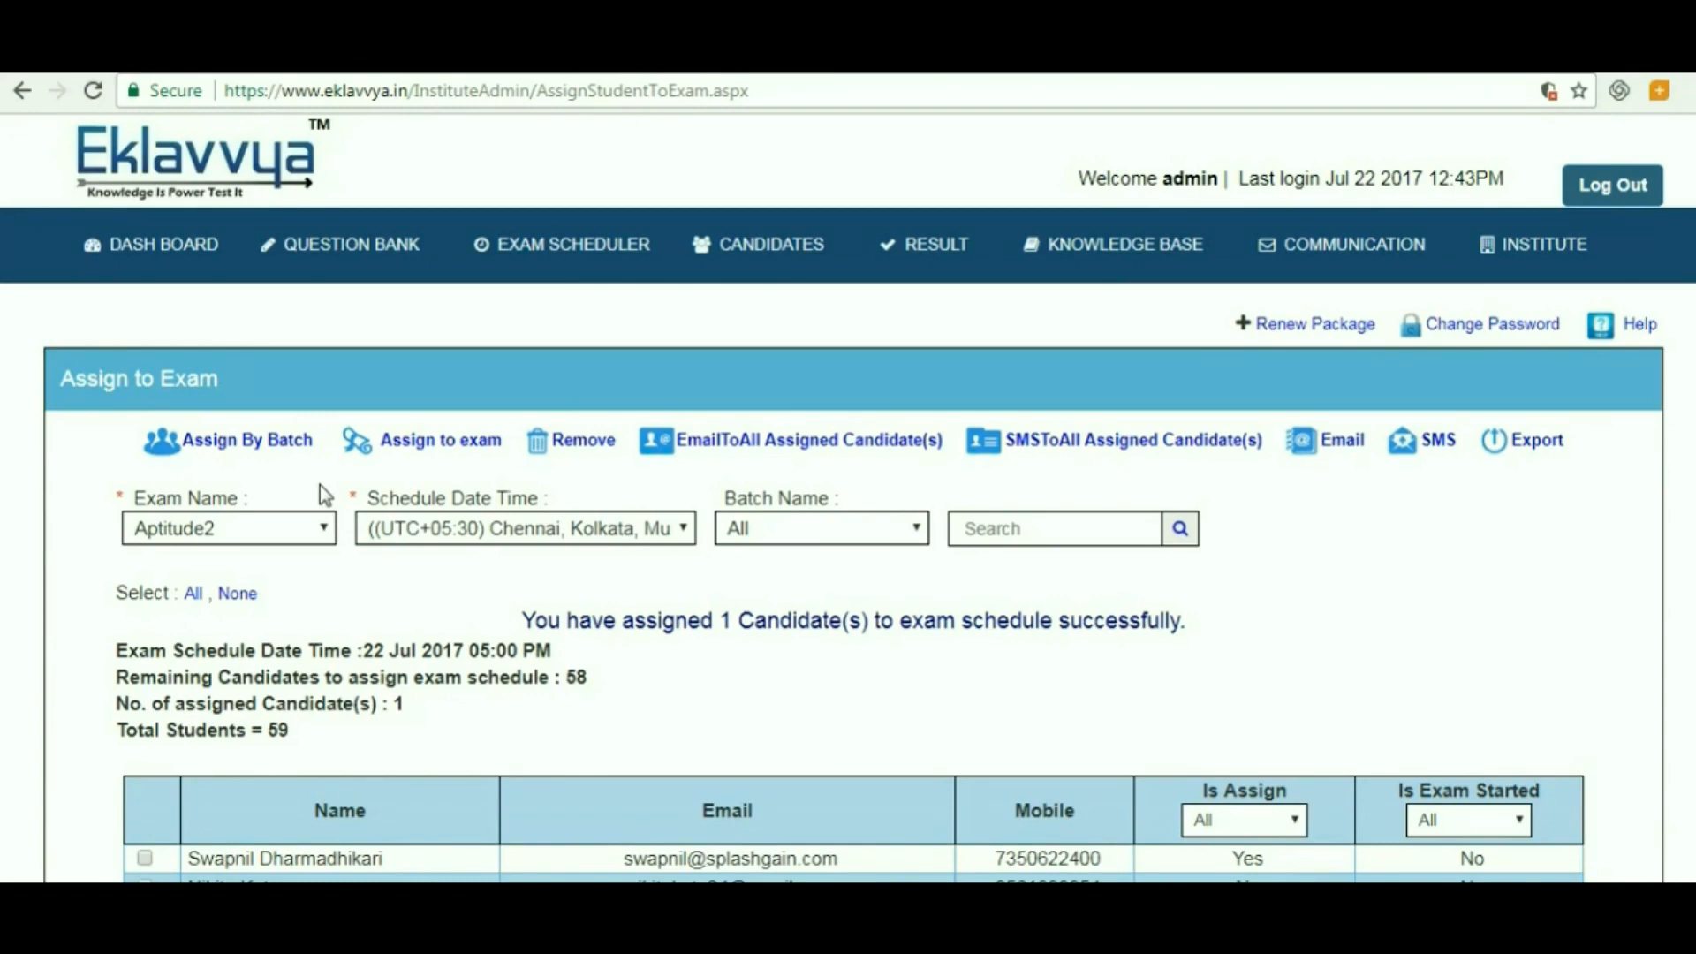
# Step: Open the batch-wise assignment dialog for the Aptitude2 exam, check its batch selection, and close it
pyautogui.click(281, 453)
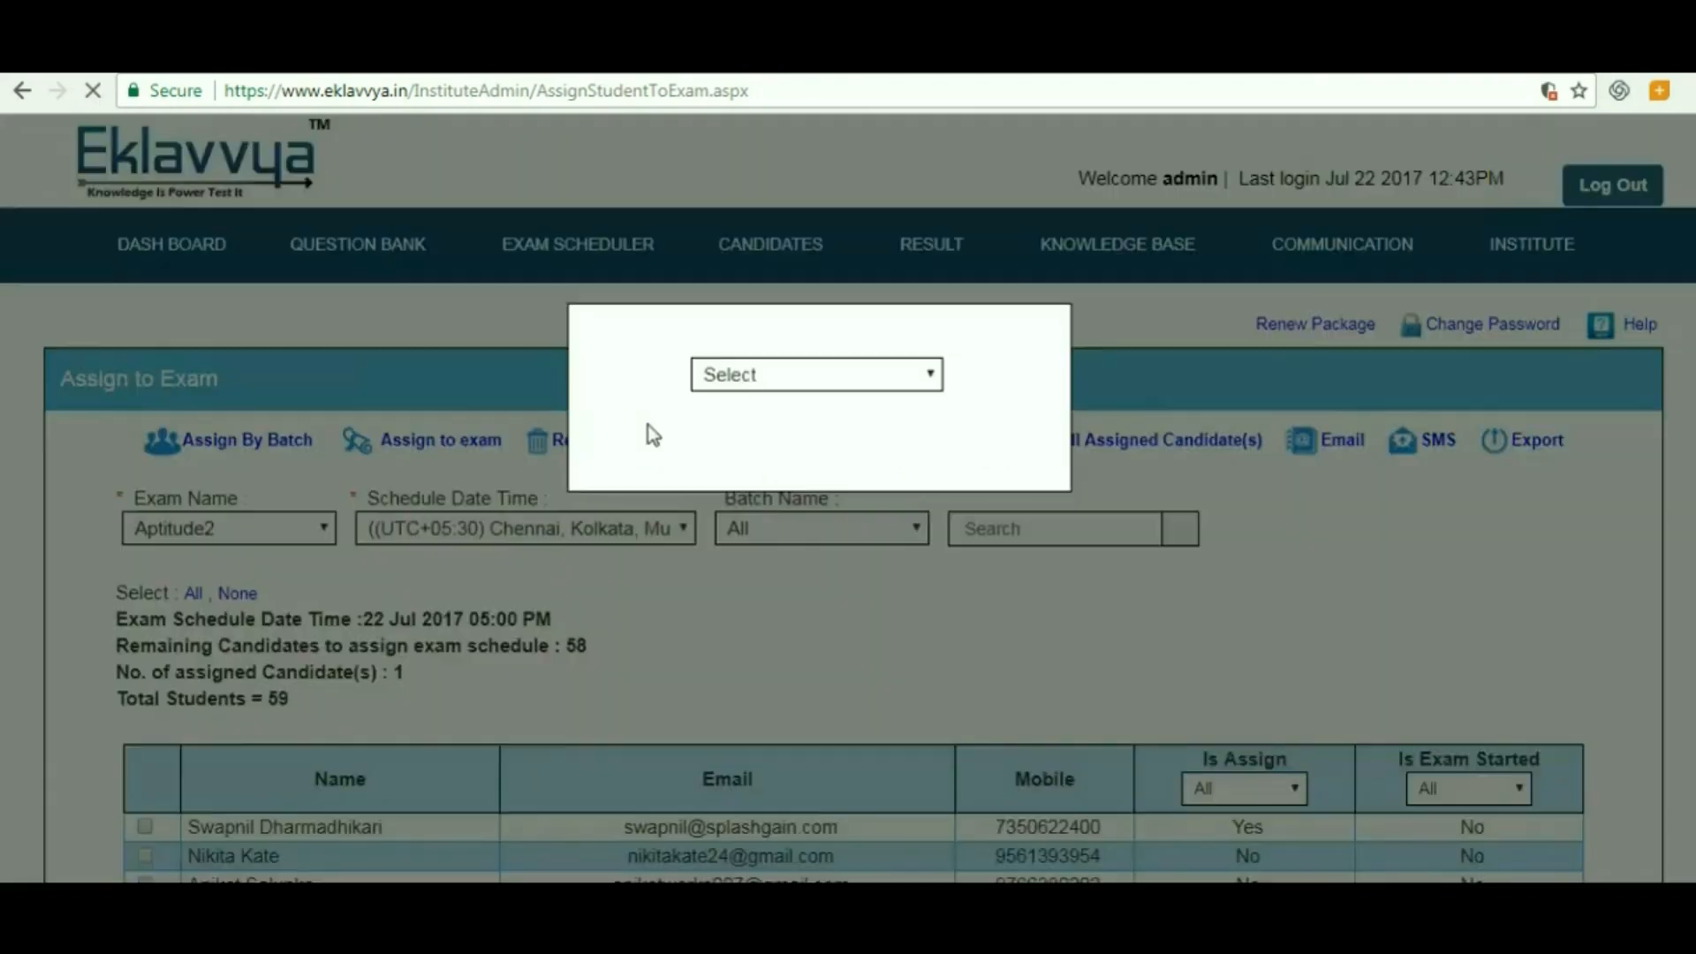
pyautogui.click(835, 376)
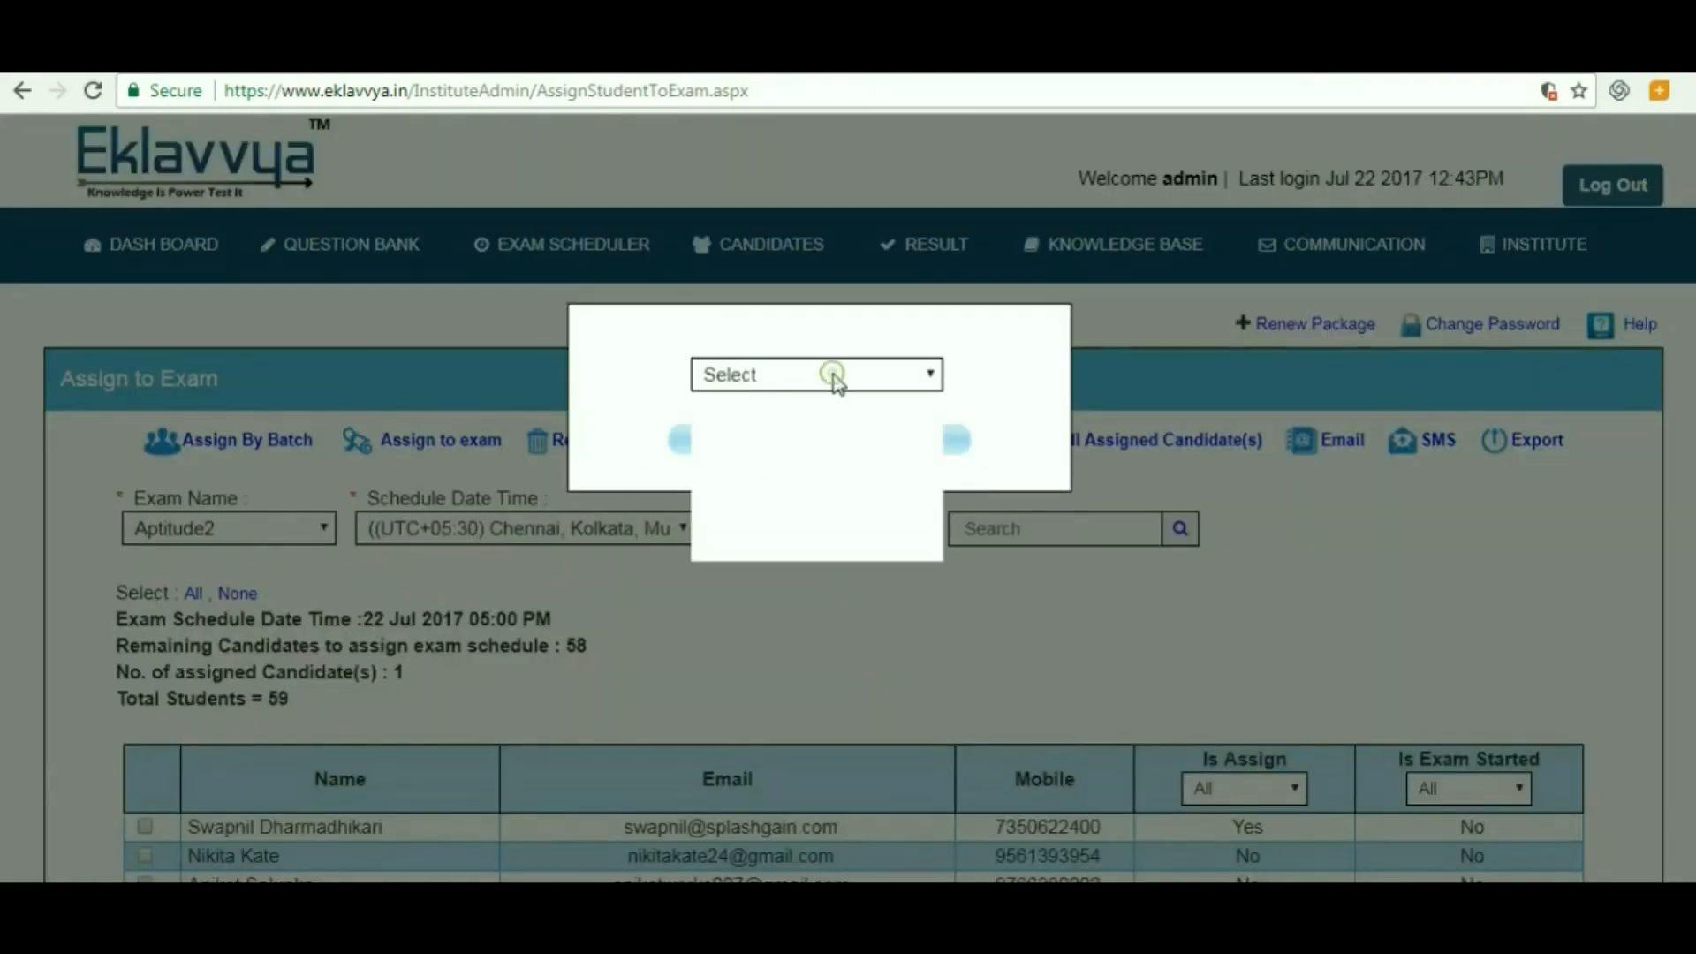
pyautogui.click(955, 443)
pyautogui.click(954, 442)
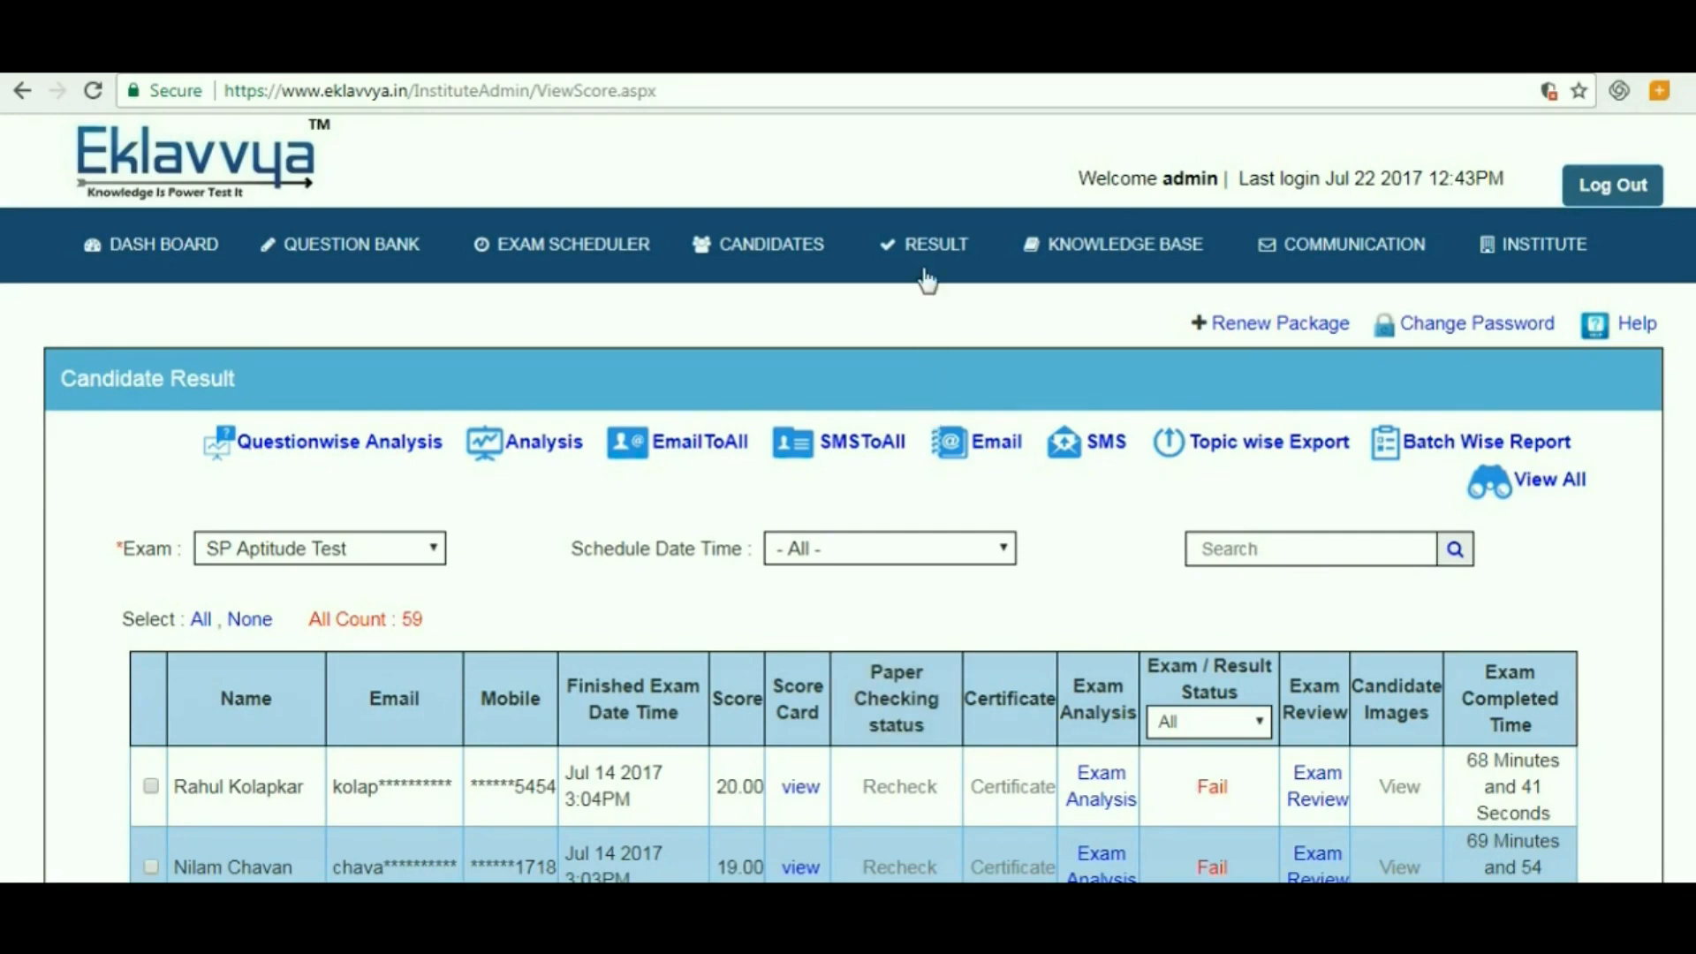
# Step: Open the candidate results and show the SP Aptitude Test exam with its Jul 14 2017 10:00AM schedule
pyautogui.moveTo(926, 270)
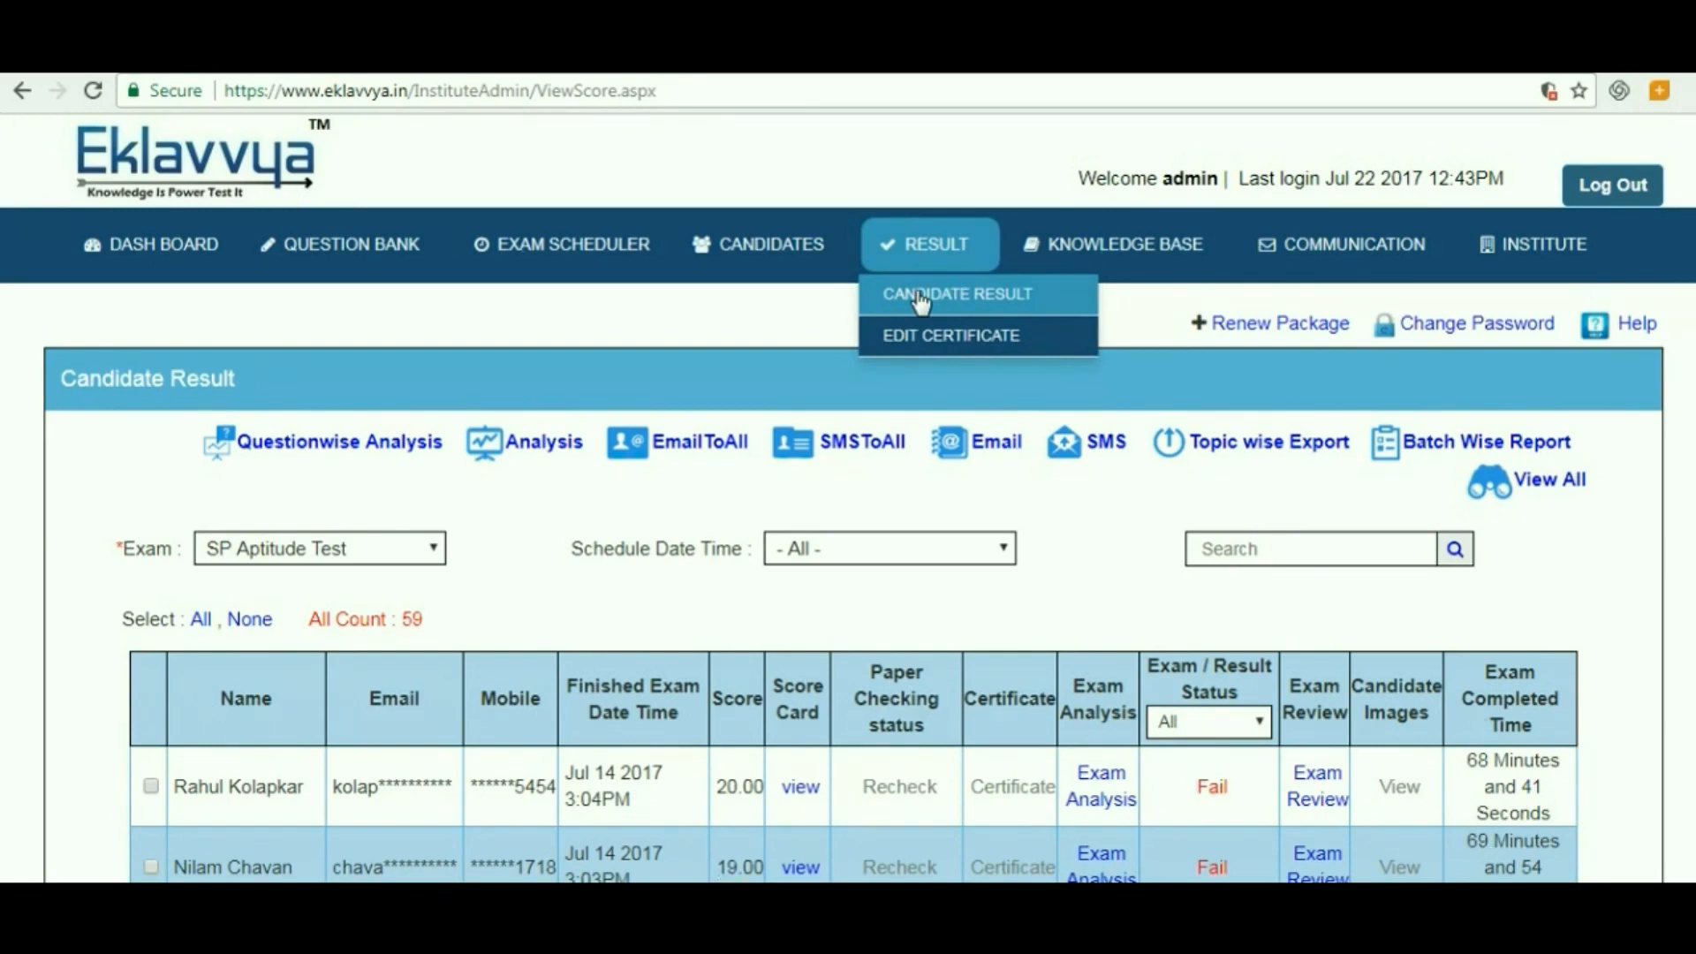
pyautogui.click(919, 303)
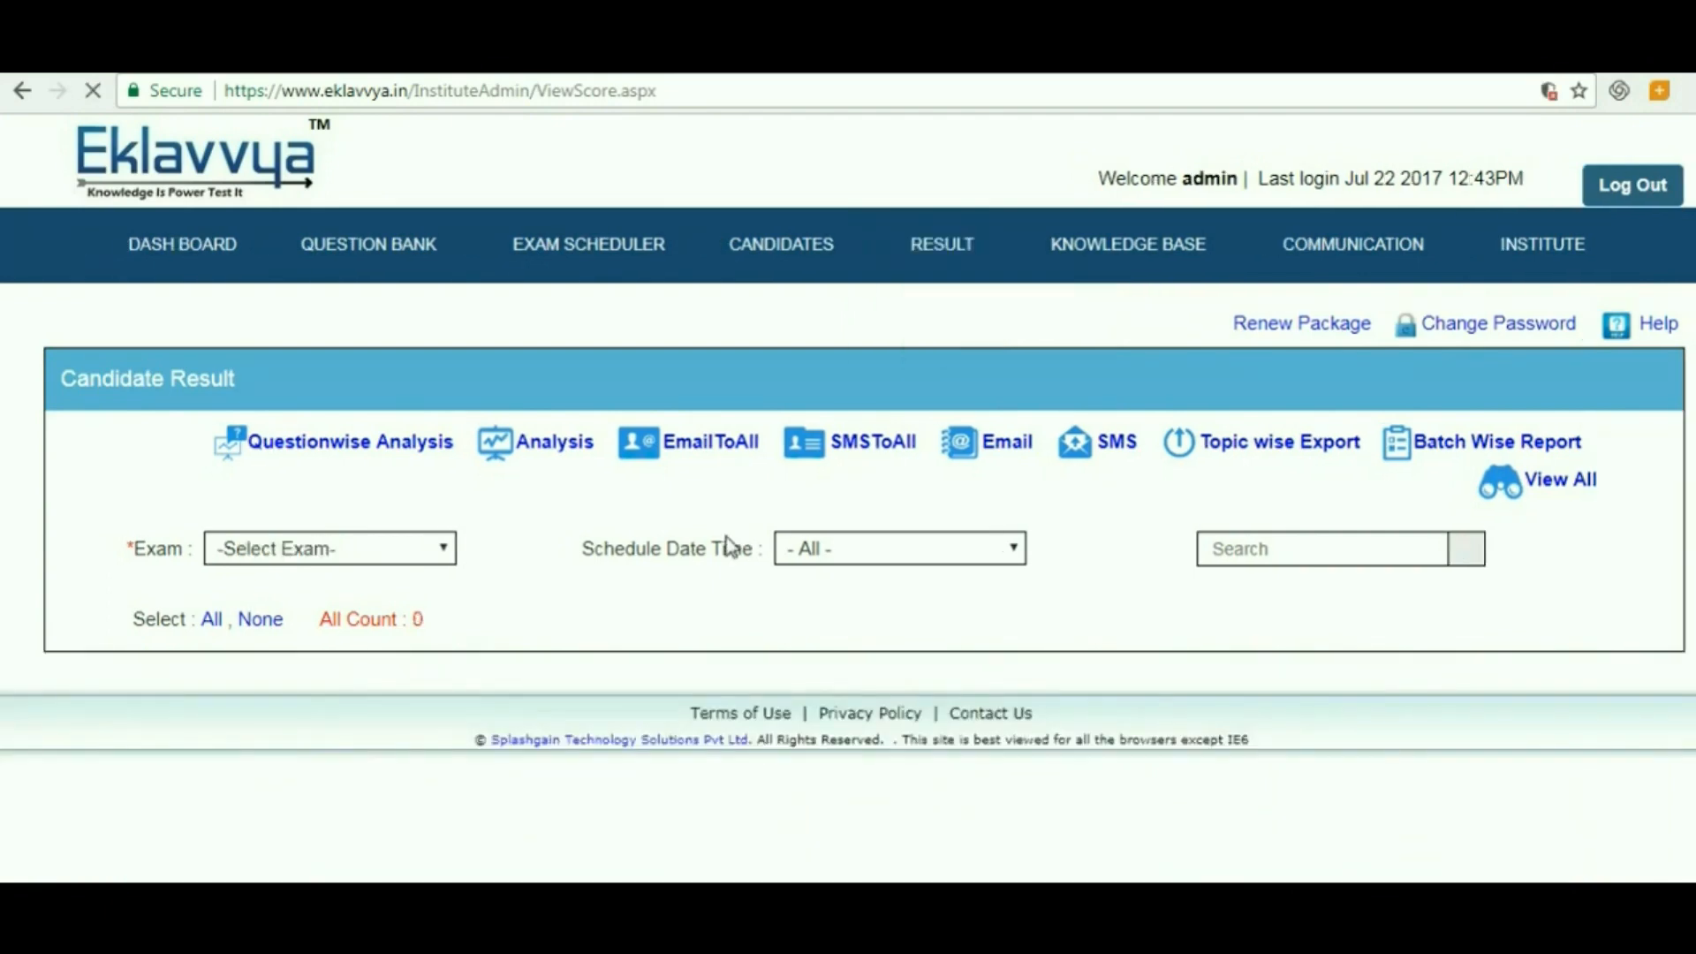
pyautogui.click(427, 548)
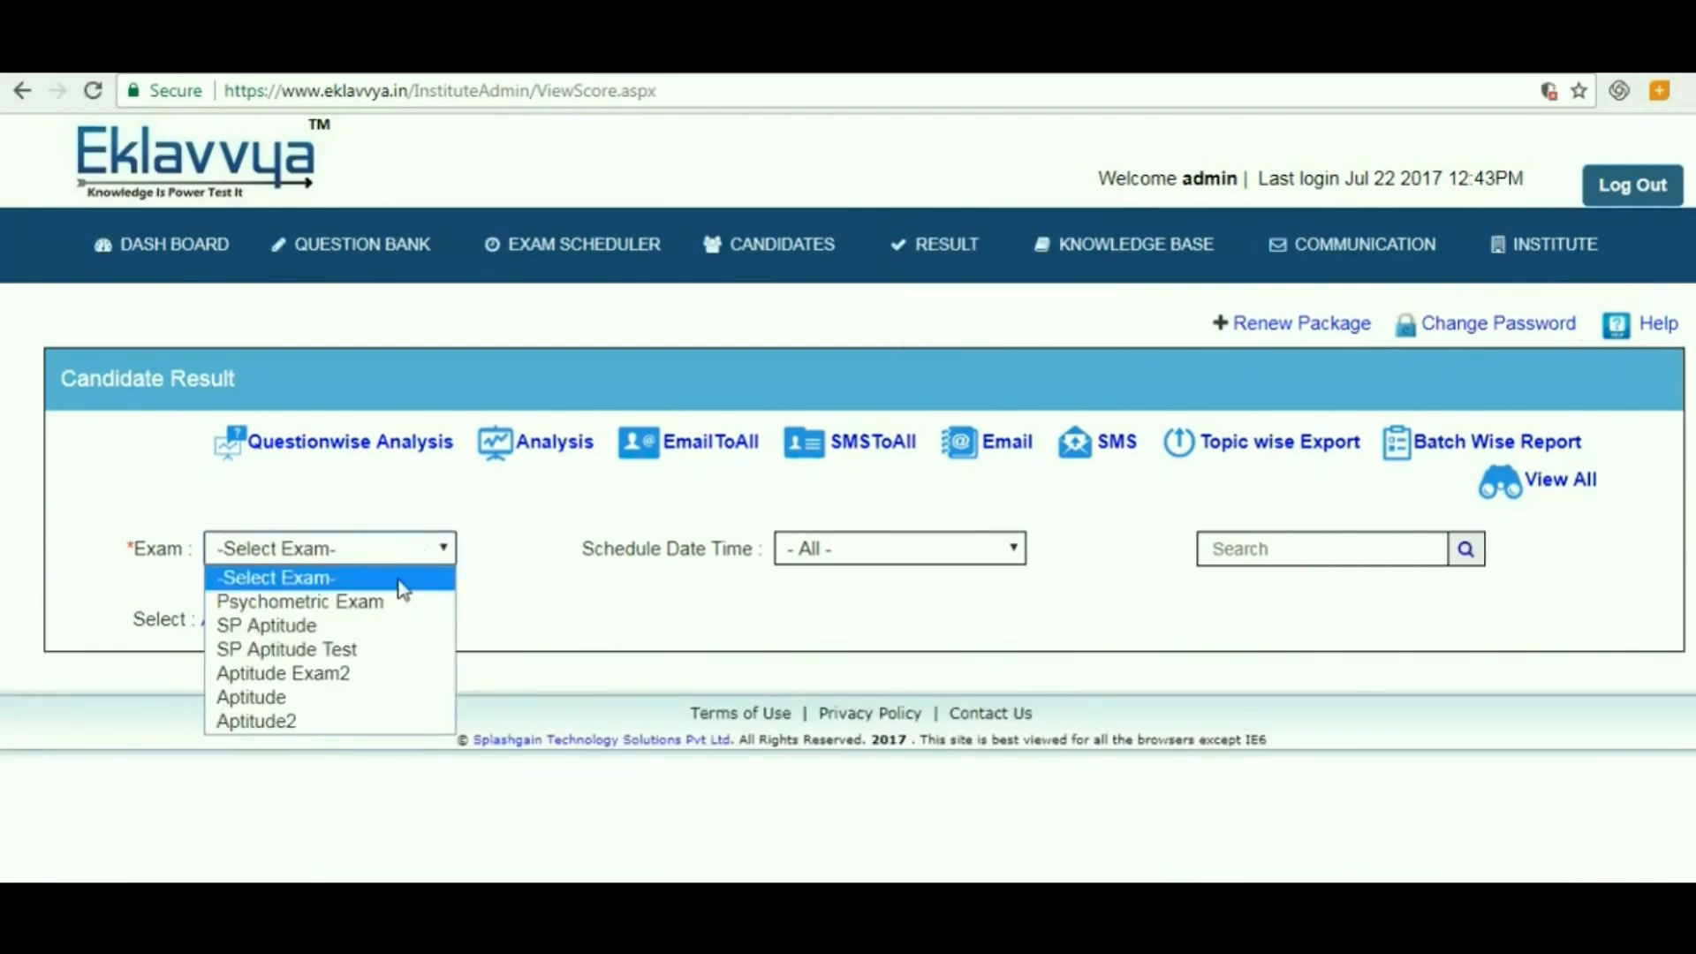
pyautogui.click(352, 651)
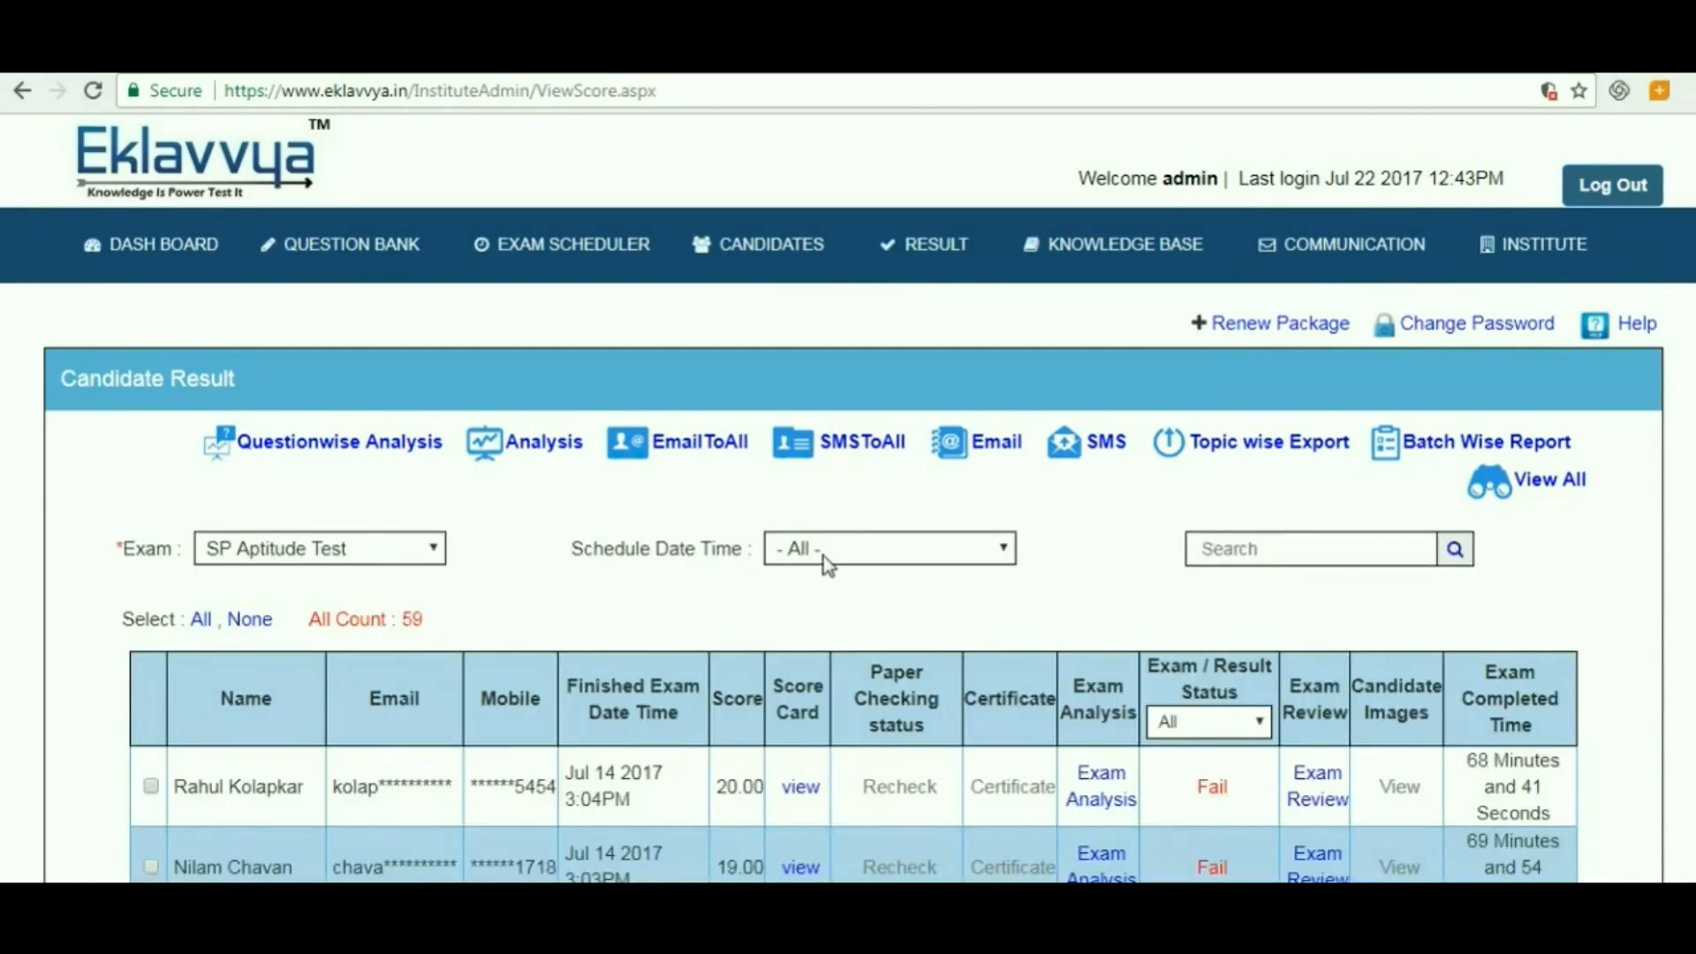
pyautogui.click(824, 554)
pyautogui.click(820, 621)
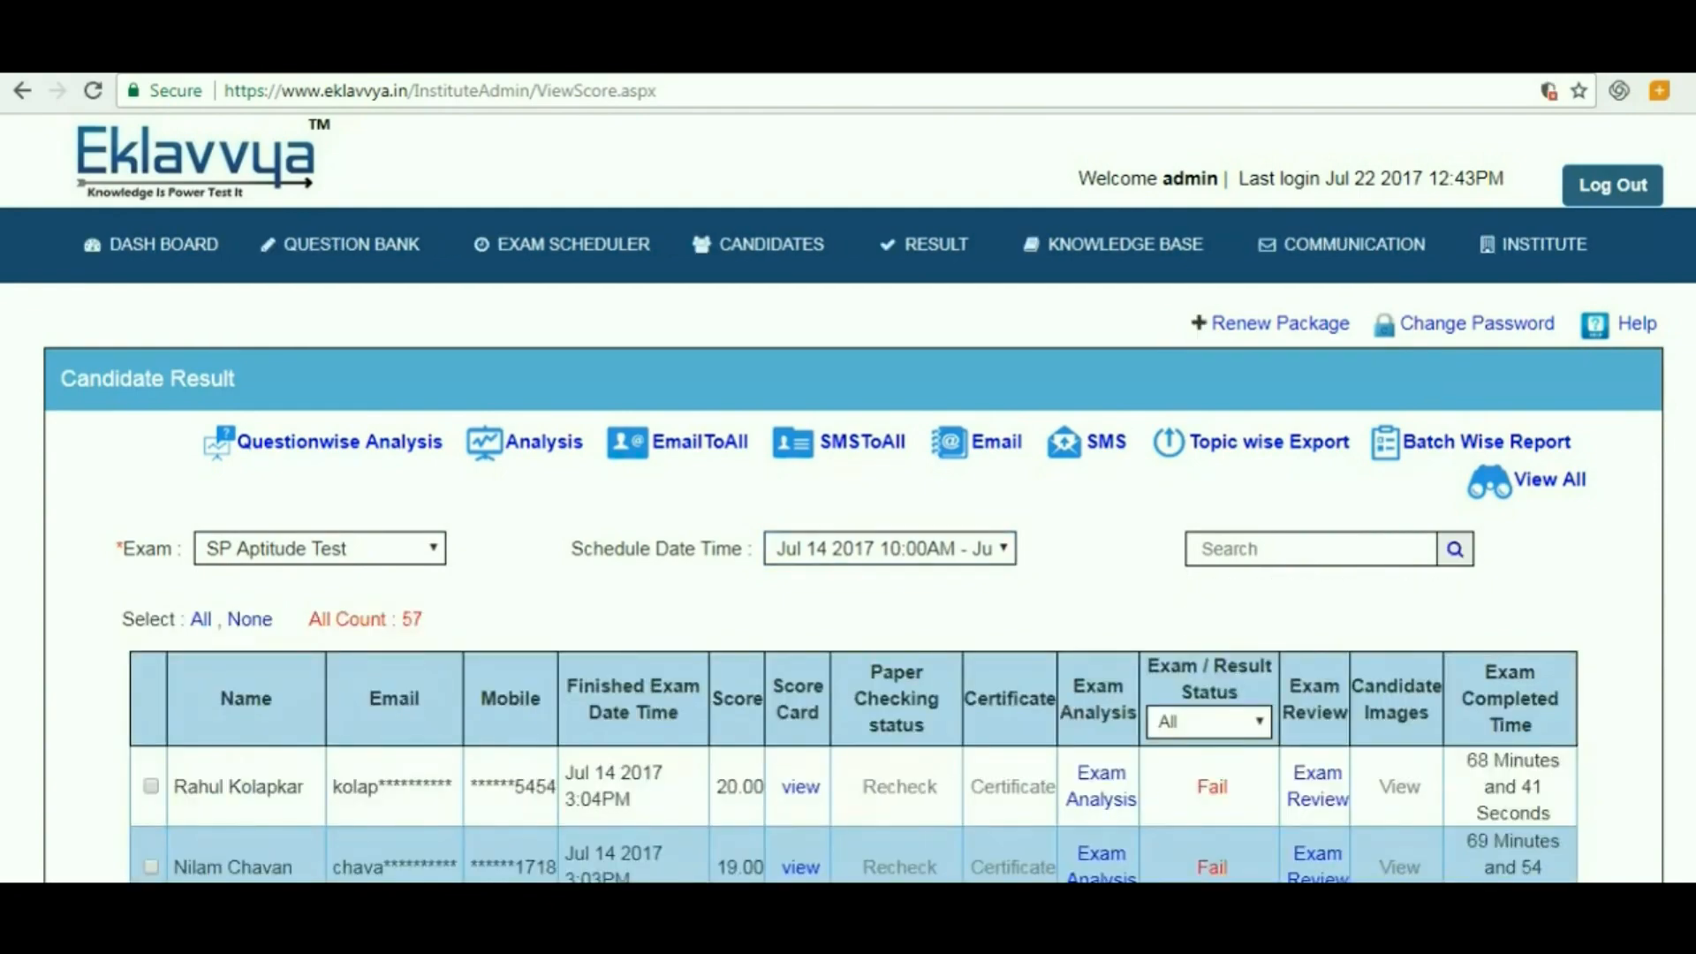
# Step: Look through the candidates' results, open the first candidate's score card, and check its Adobe Pdf save option
pyautogui.scroll(-5, 848, 495)
pyautogui.scroll(-5, 849, 495)
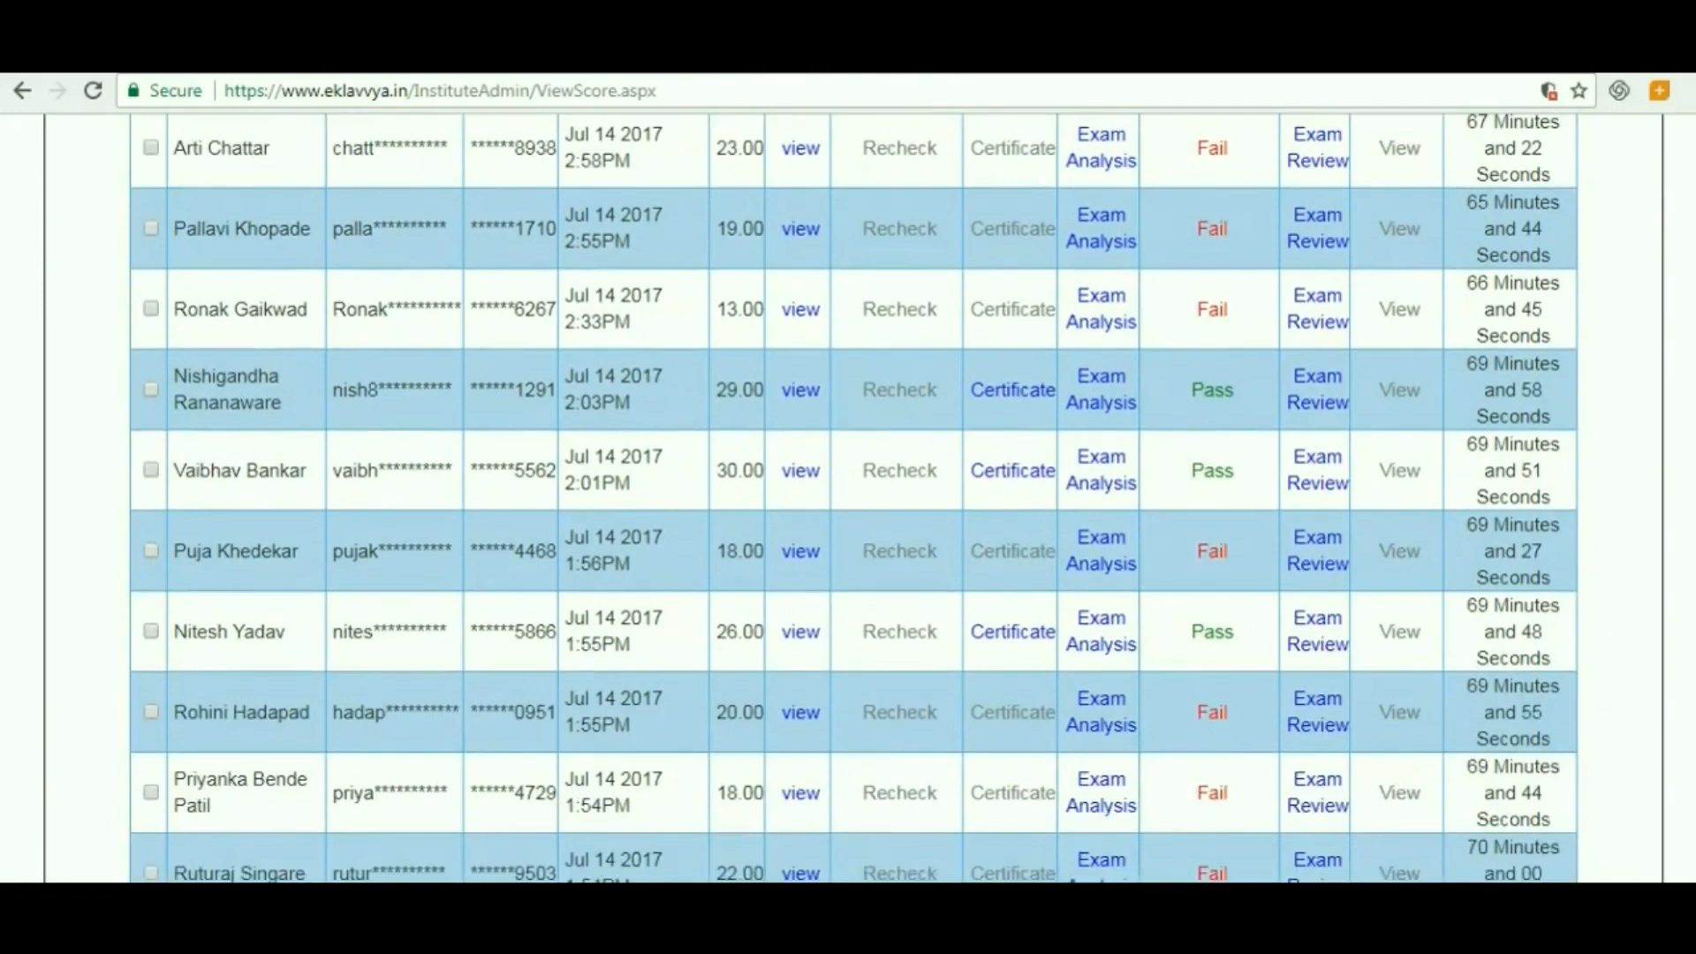
pyautogui.scroll(8, 848, 494)
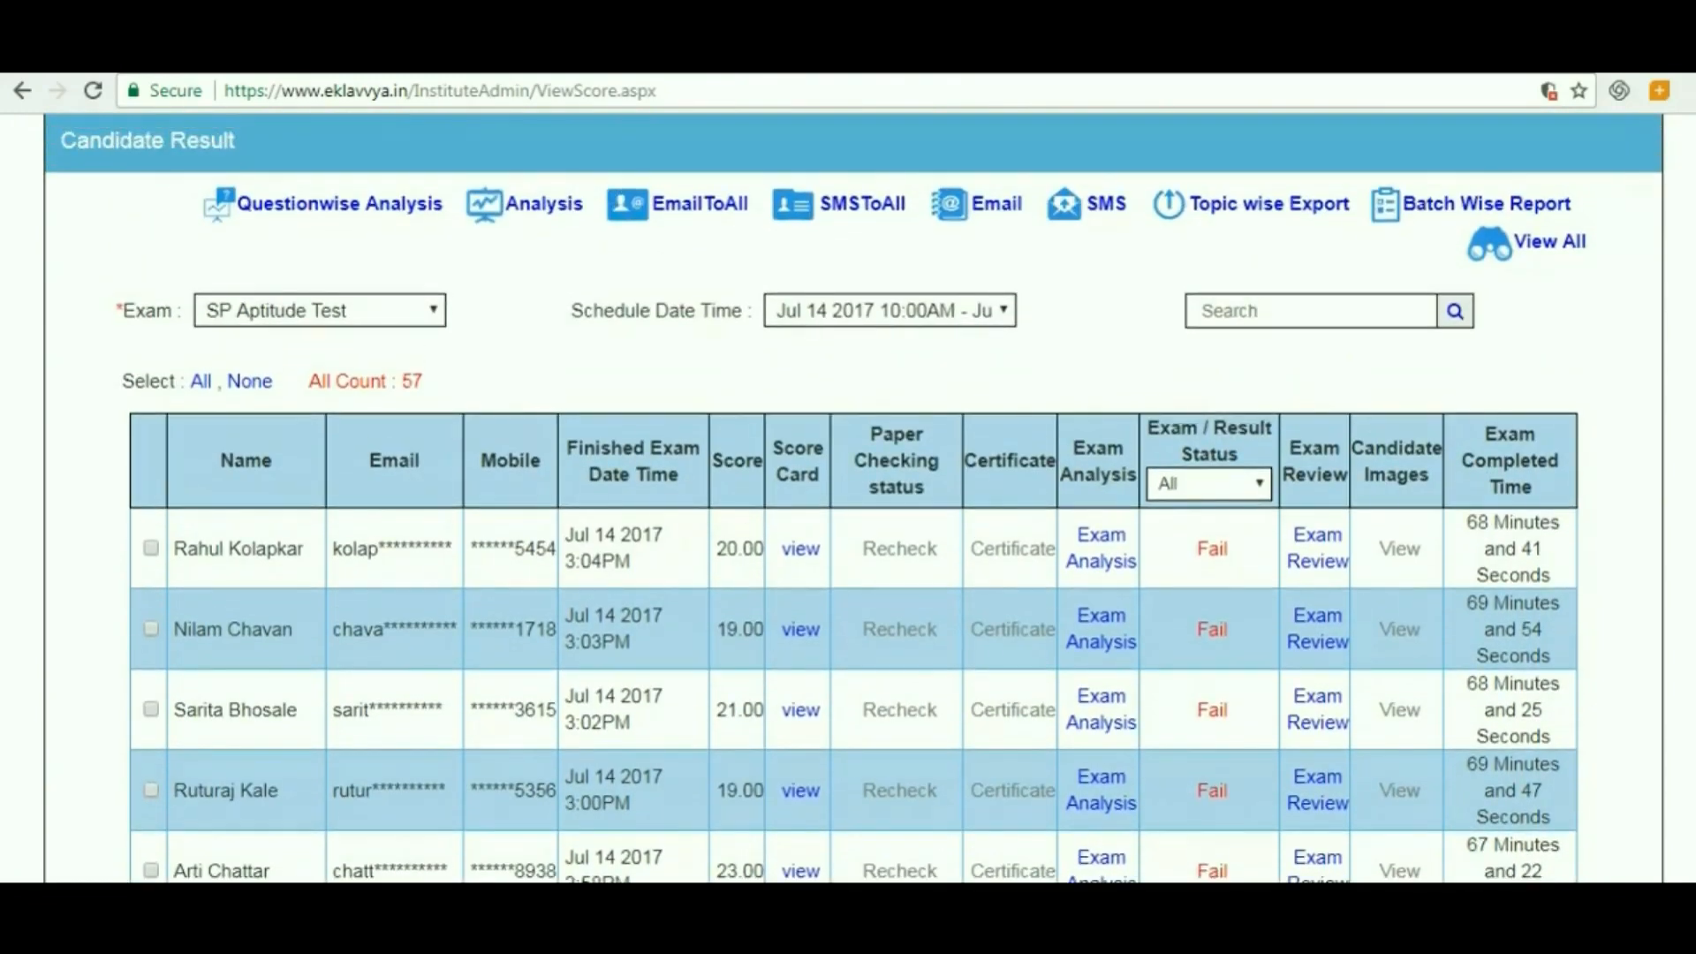
pyautogui.scroll(1, 849, 495)
pyautogui.click(809, 597)
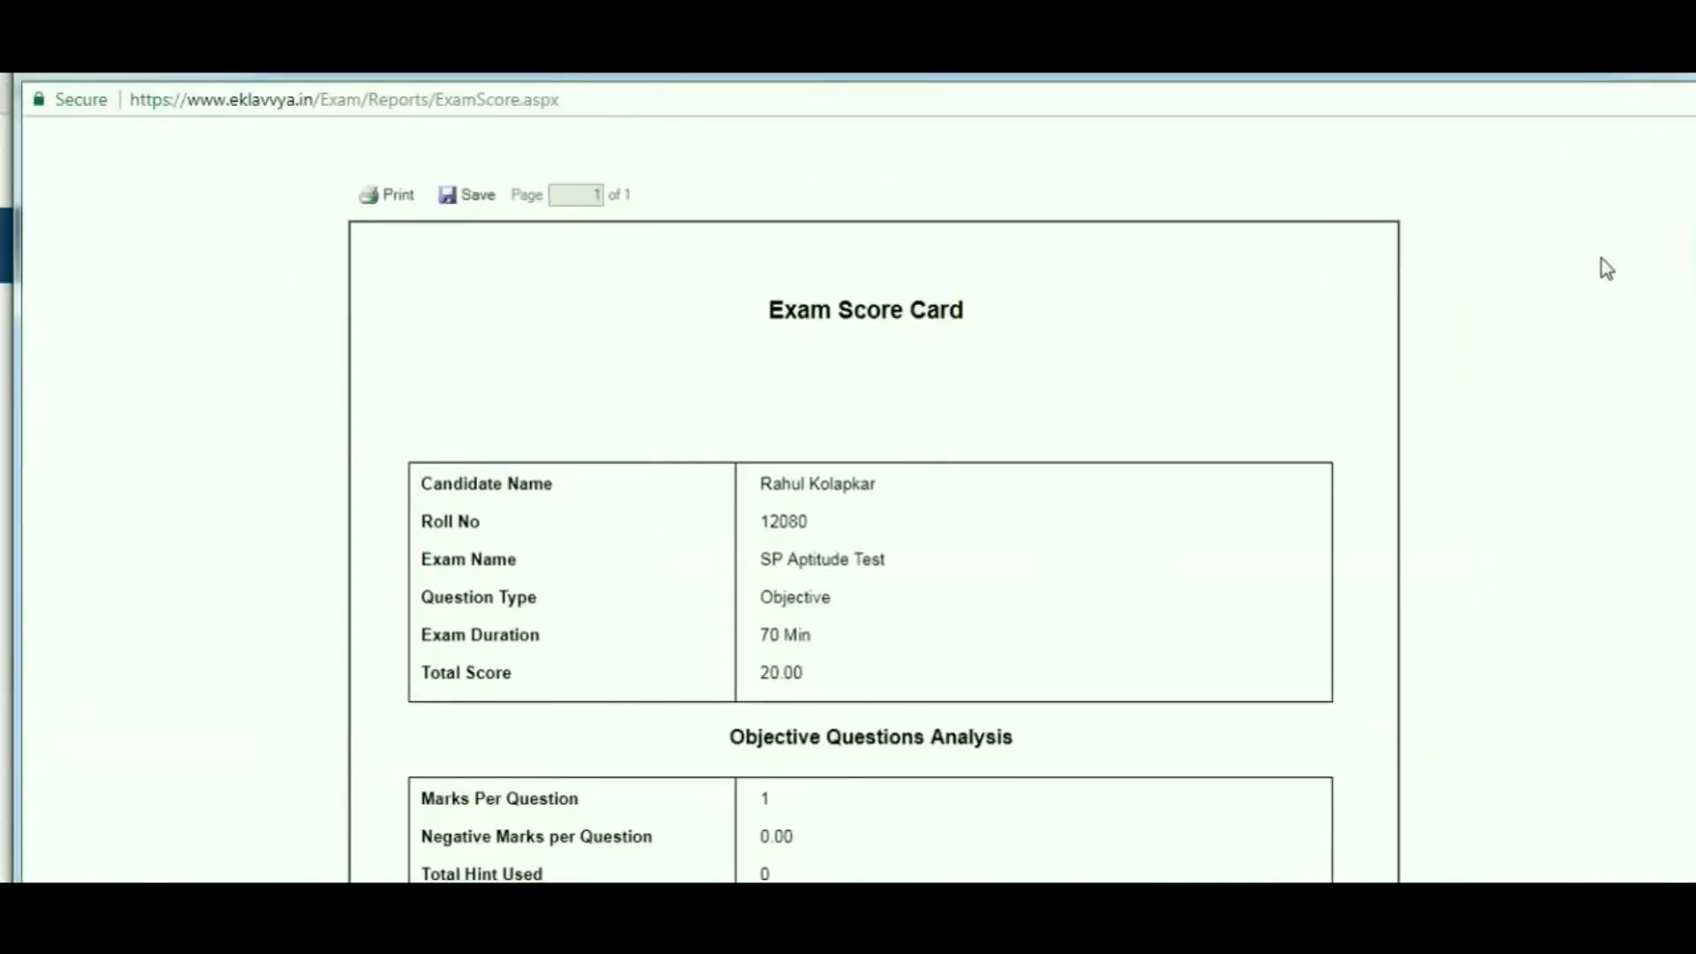
pyautogui.scroll(-1, 1605, 265)
pyautogui.click(470, 144)
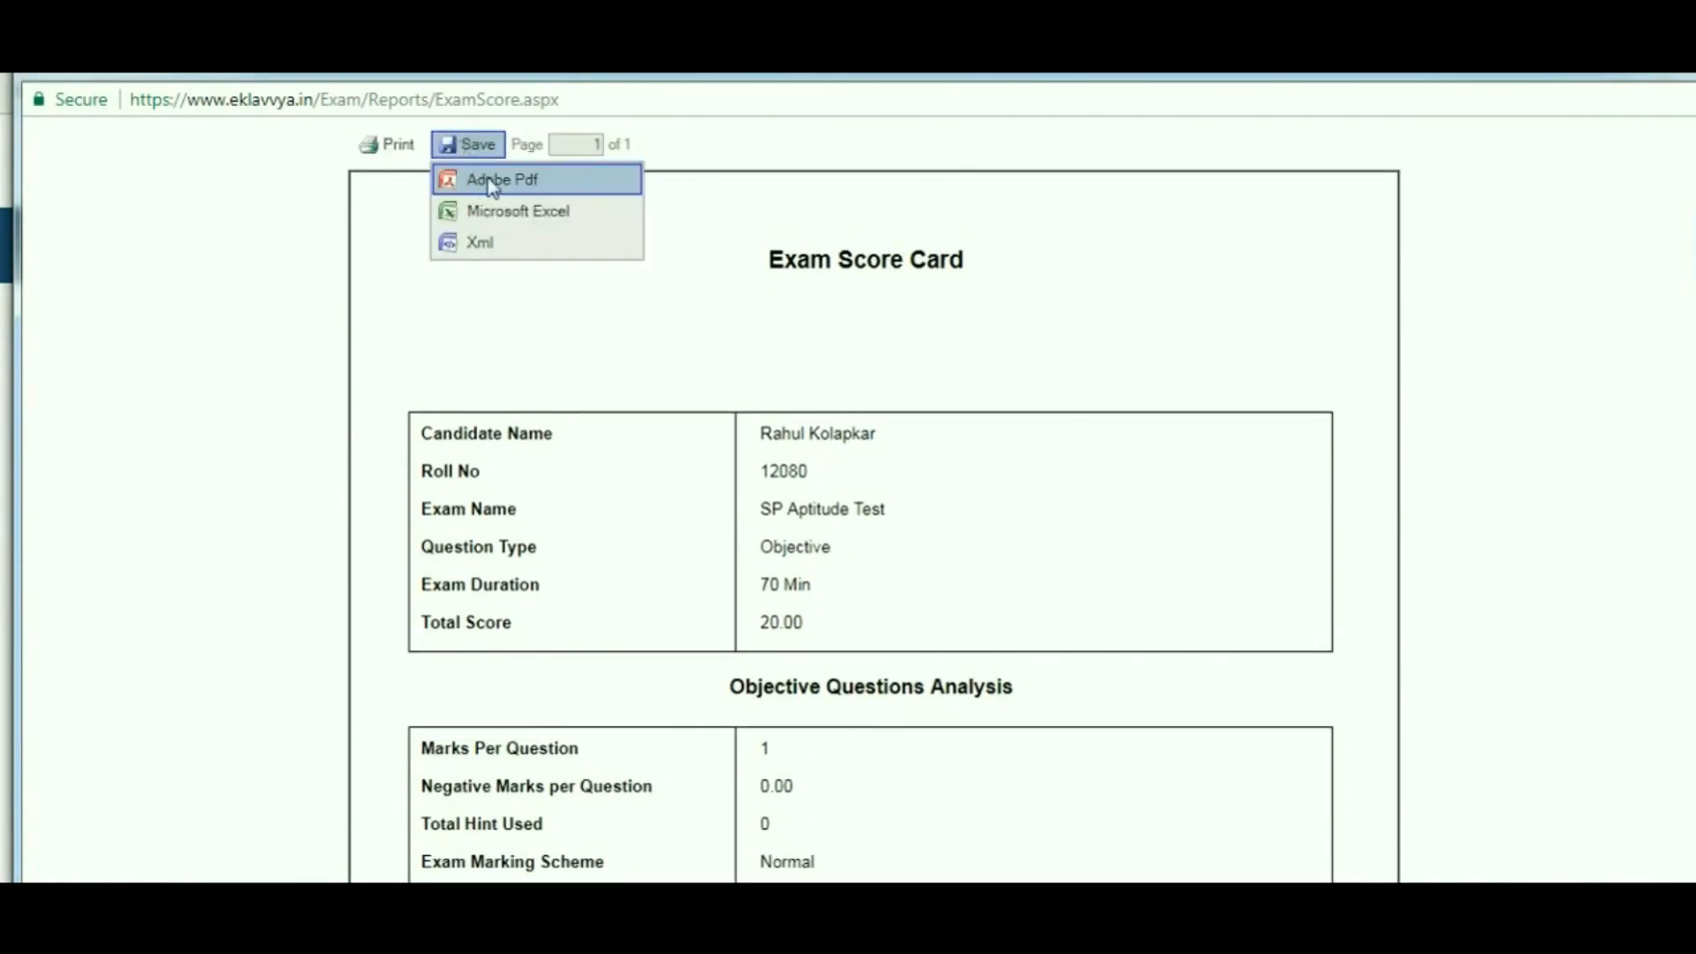
pyautogui.click(477, 181)
# Step: Review the score card's question totals and topic-wise score table by highlighting them, and close the score card
pyautogui.scroll(-9, 1542, 256)
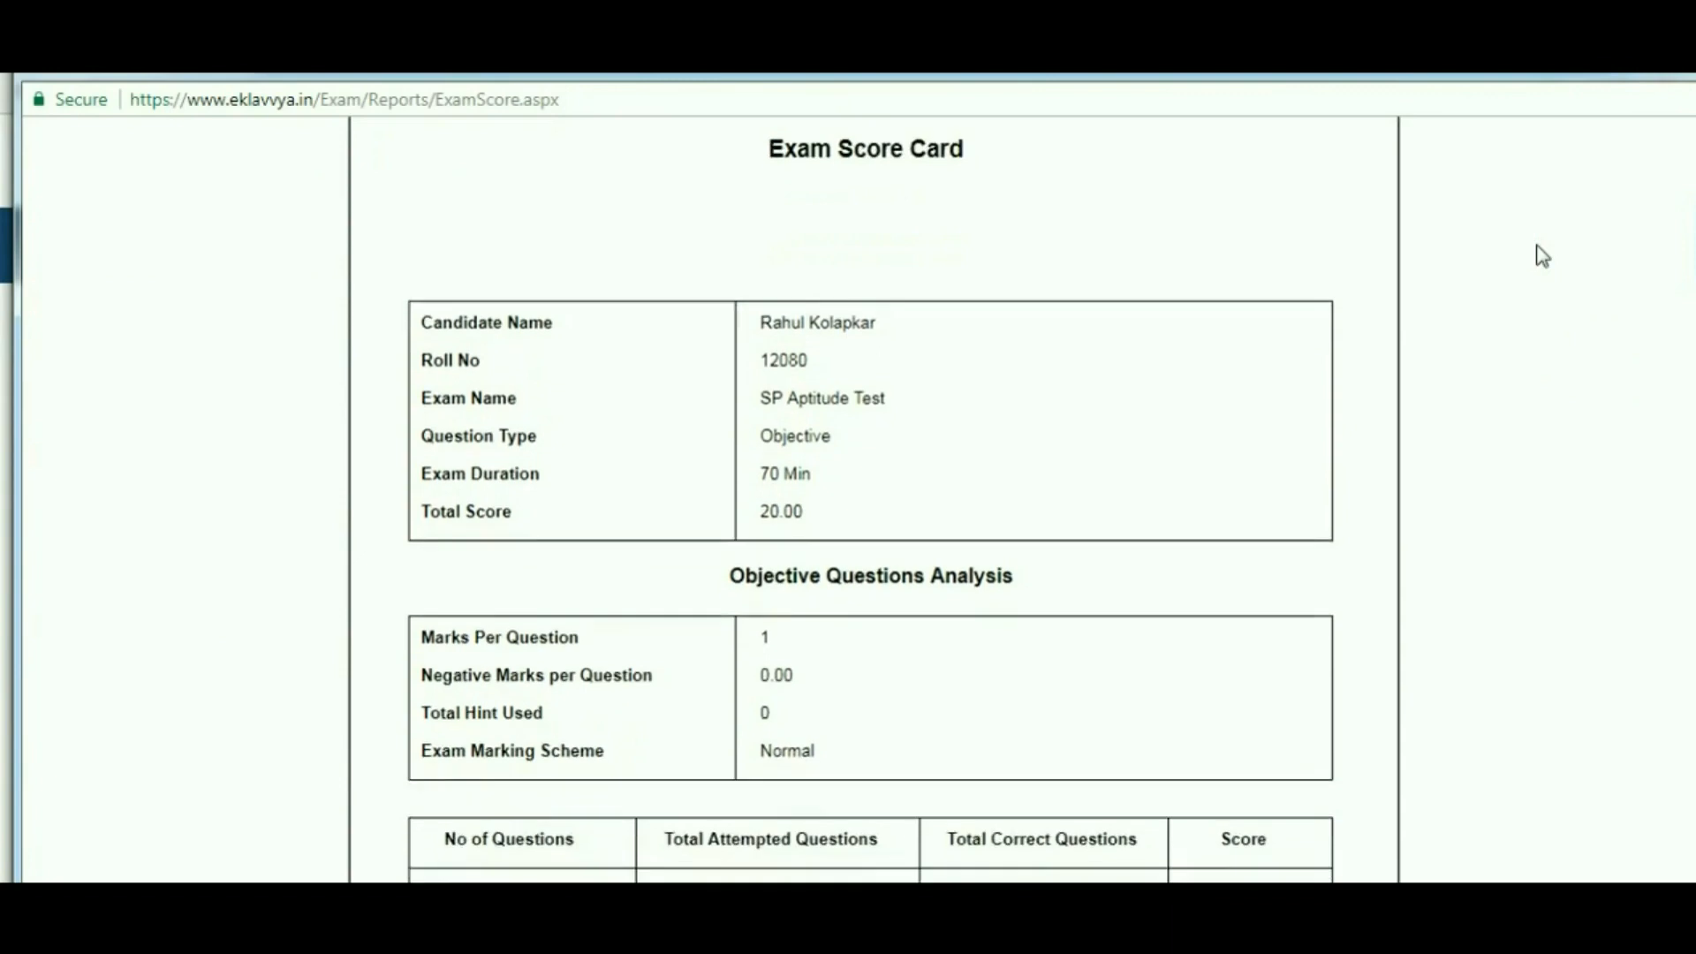
pyautogui.scroll(-3, 1542, 256)
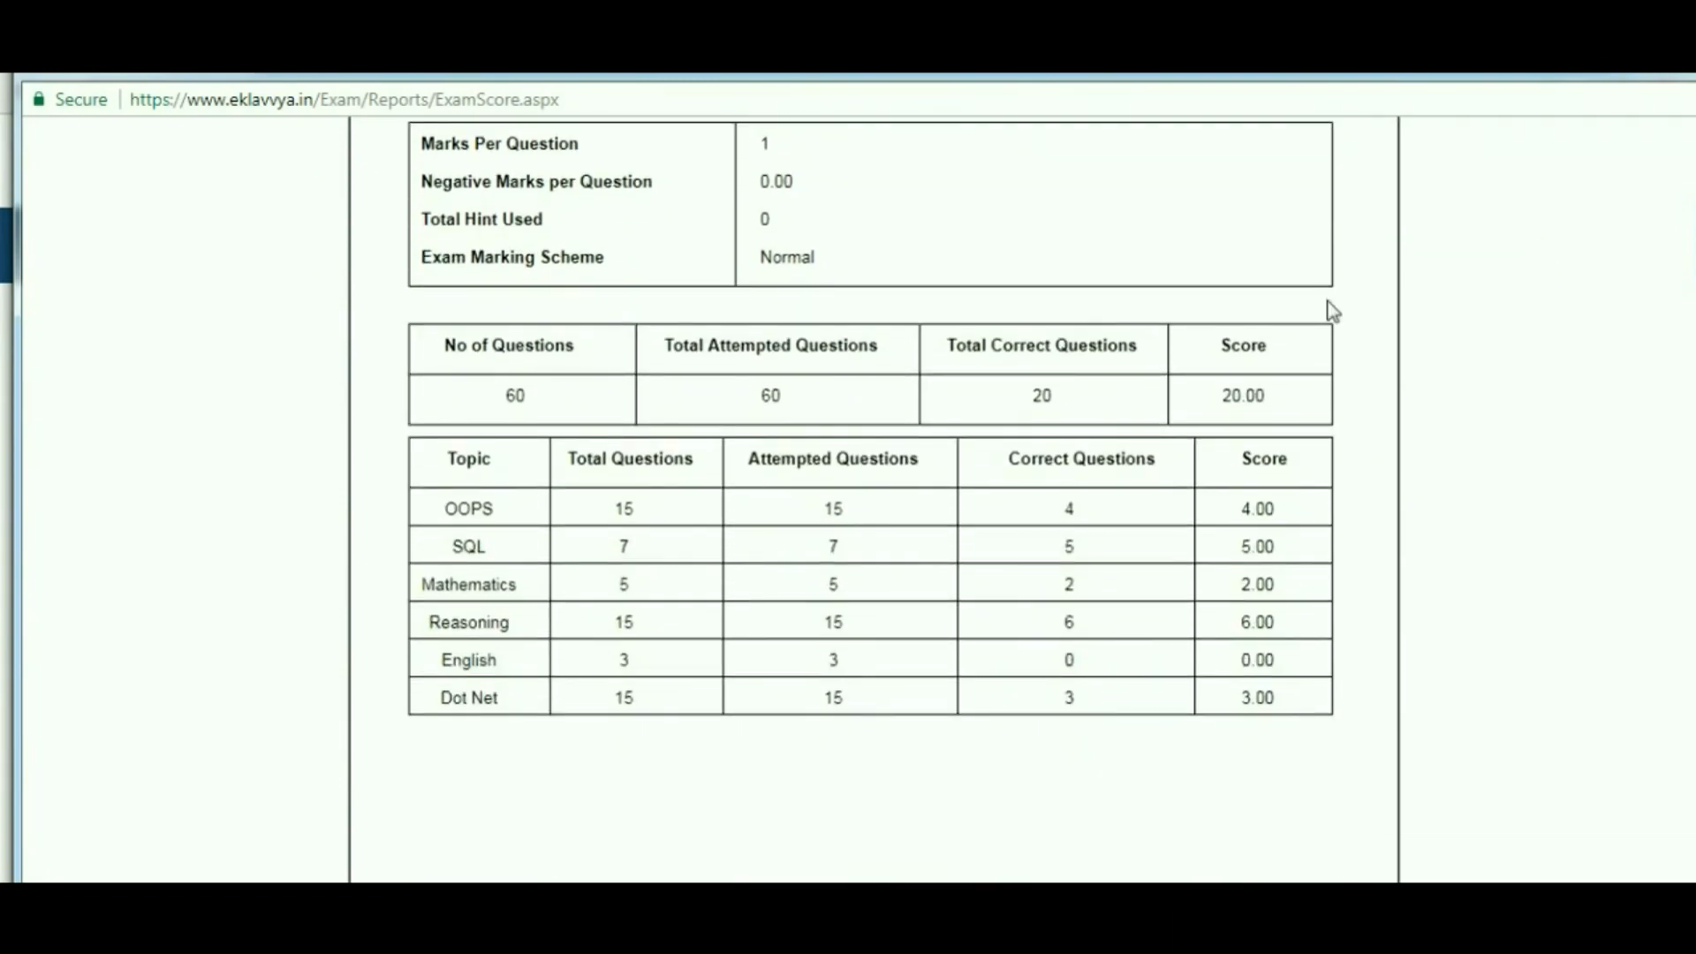
pyautogui.moveTo(654, 346); pyautogui.dragTo(1272, 341)
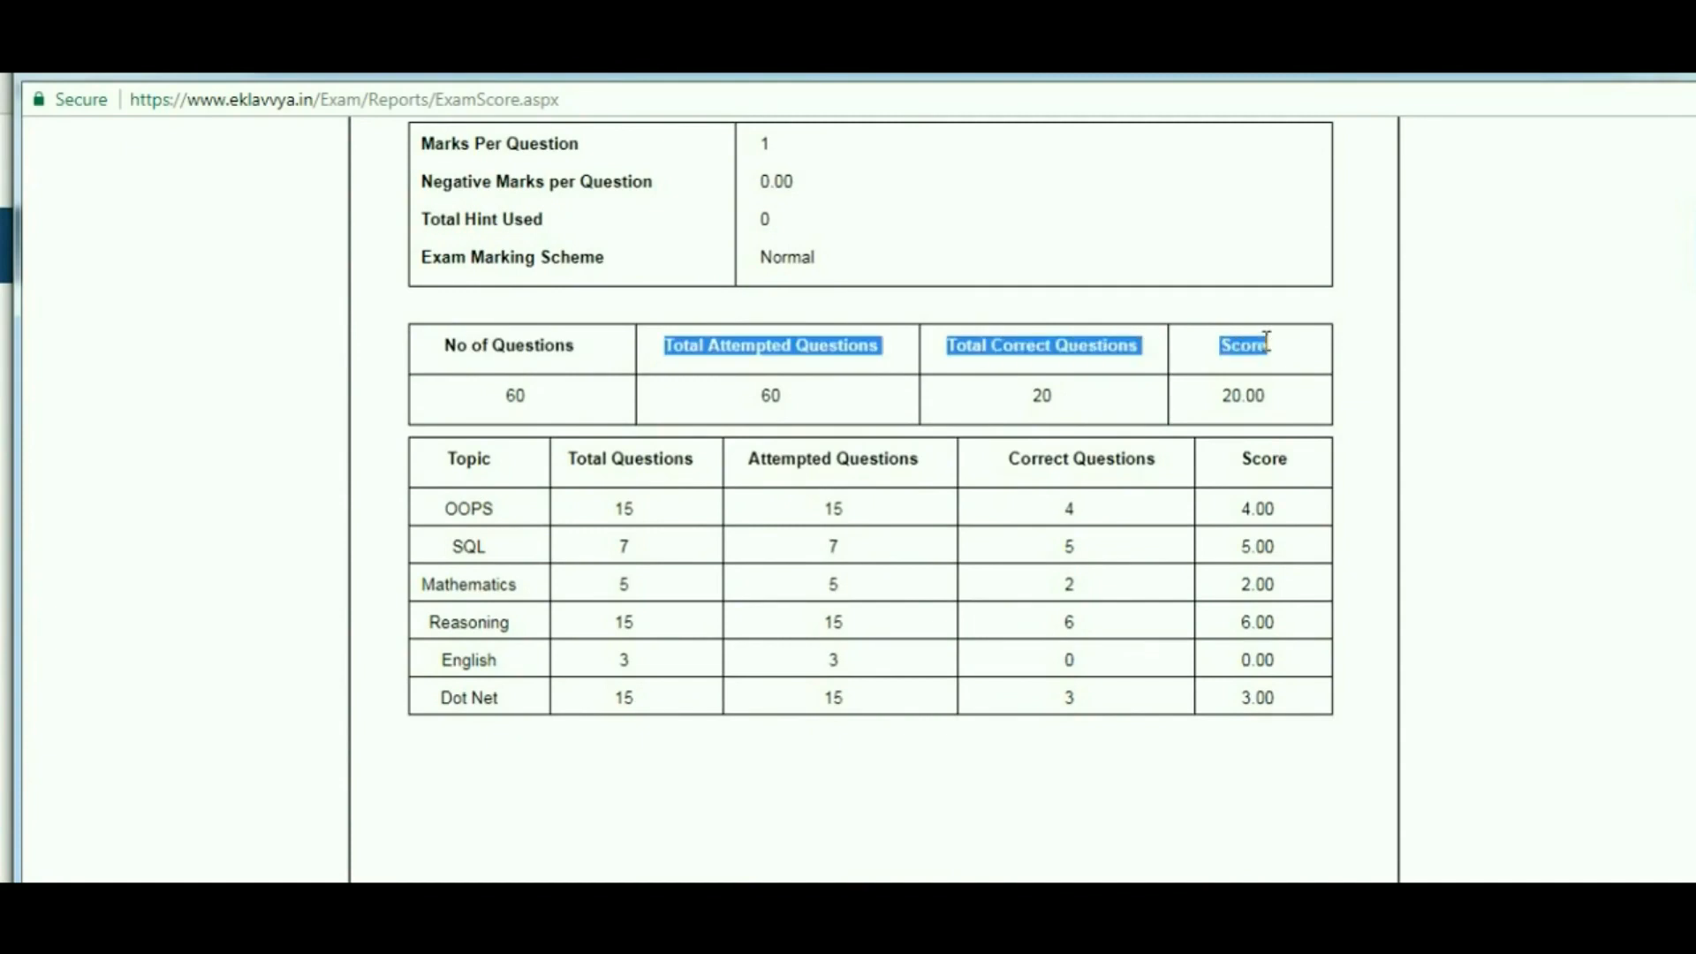
pyautogui.click(572, 469)
pyautogui.doubleClick(455, 459)
pyautogui.moveTo(594, 500); pyautogui.dragTo(1228, 741)
pyautogui.click(1231, 743)
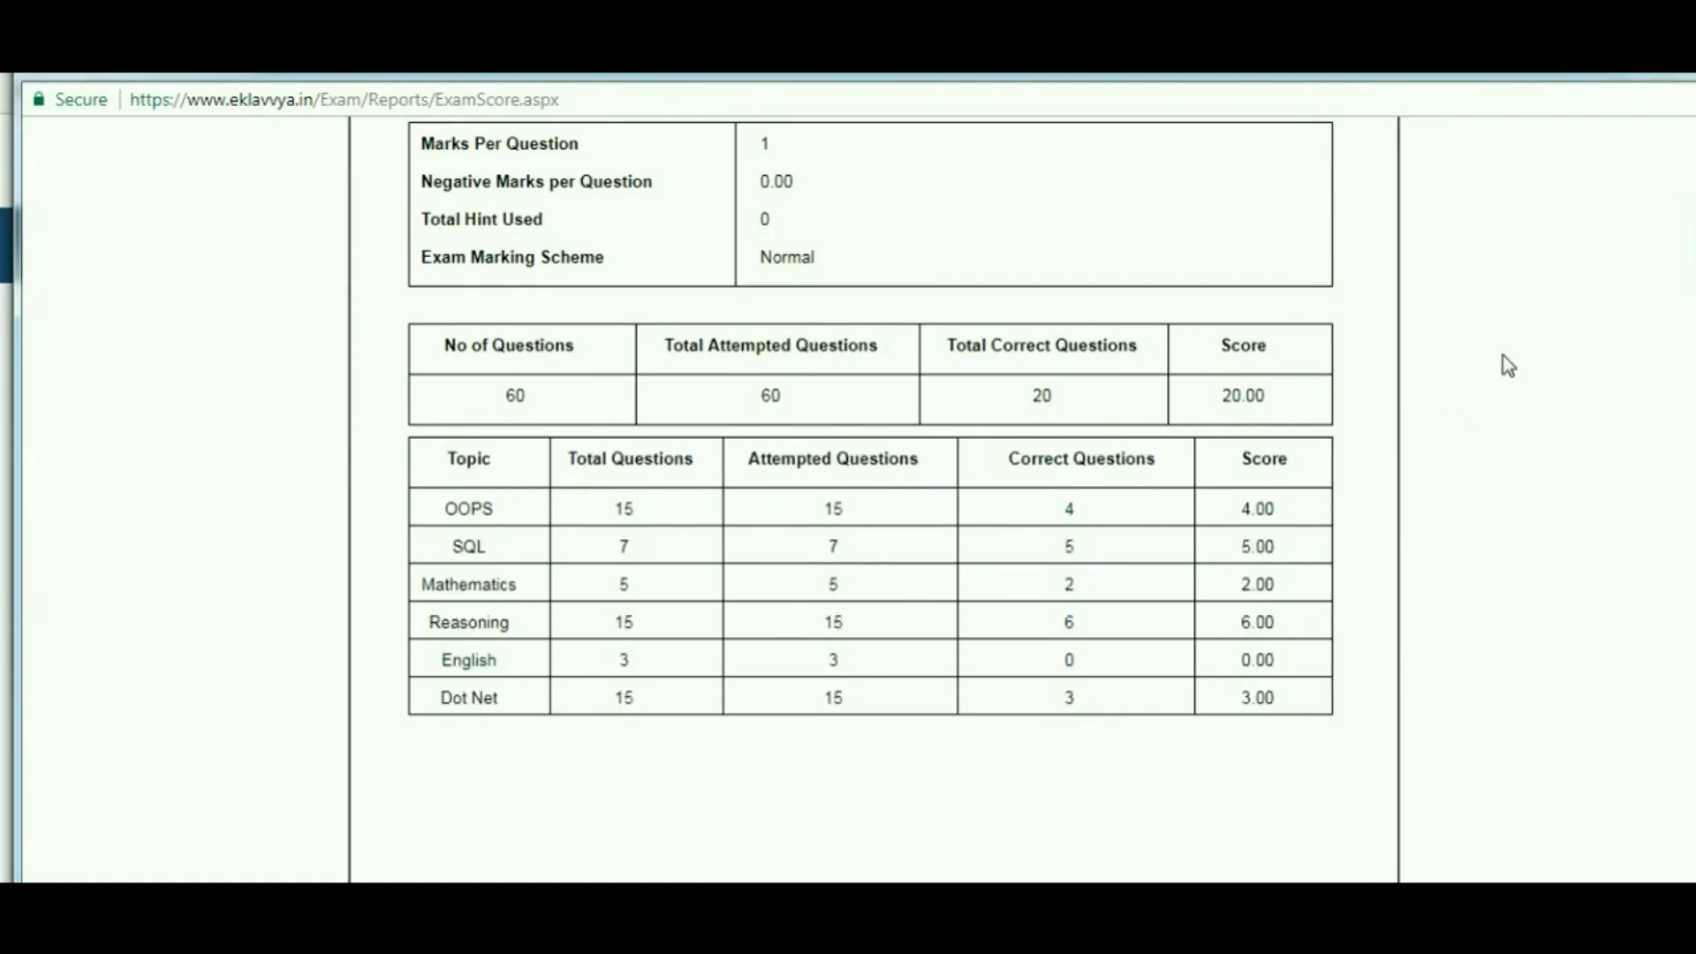
pyautogui.hotkey('ctrl', 'w')
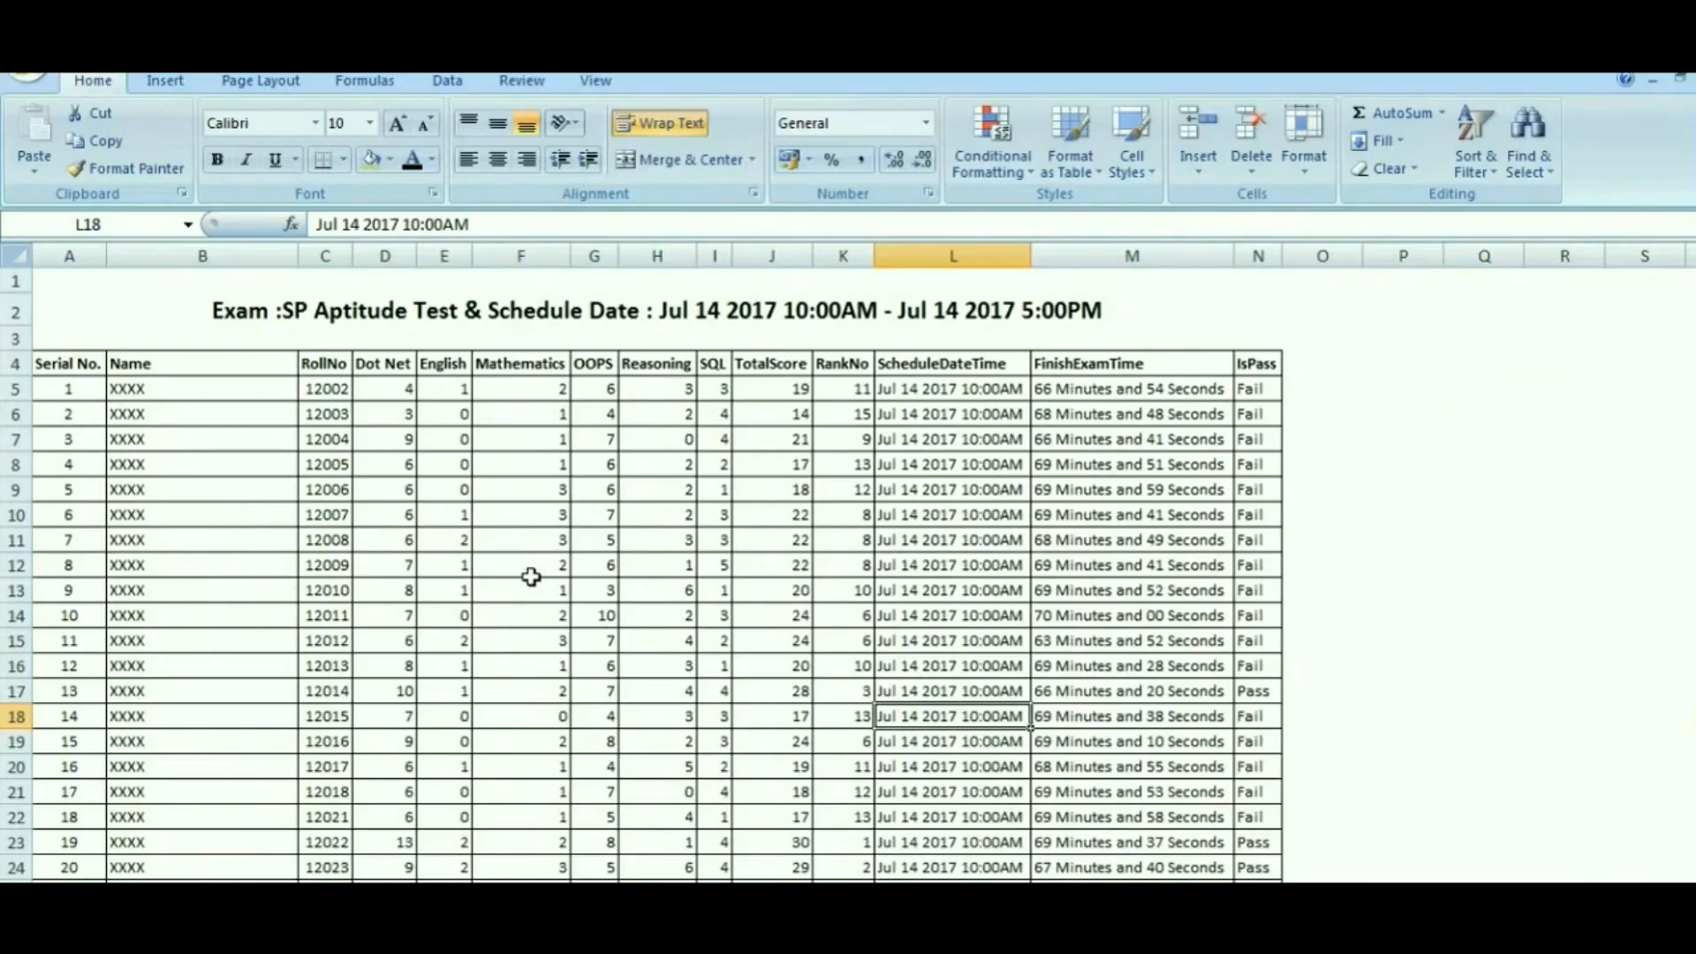
# Step: In the exported SP Aptitude Test results sheet in Excel, highlight the Dot Net to TotalScore cells for review
pyautogui.click(531, 574)
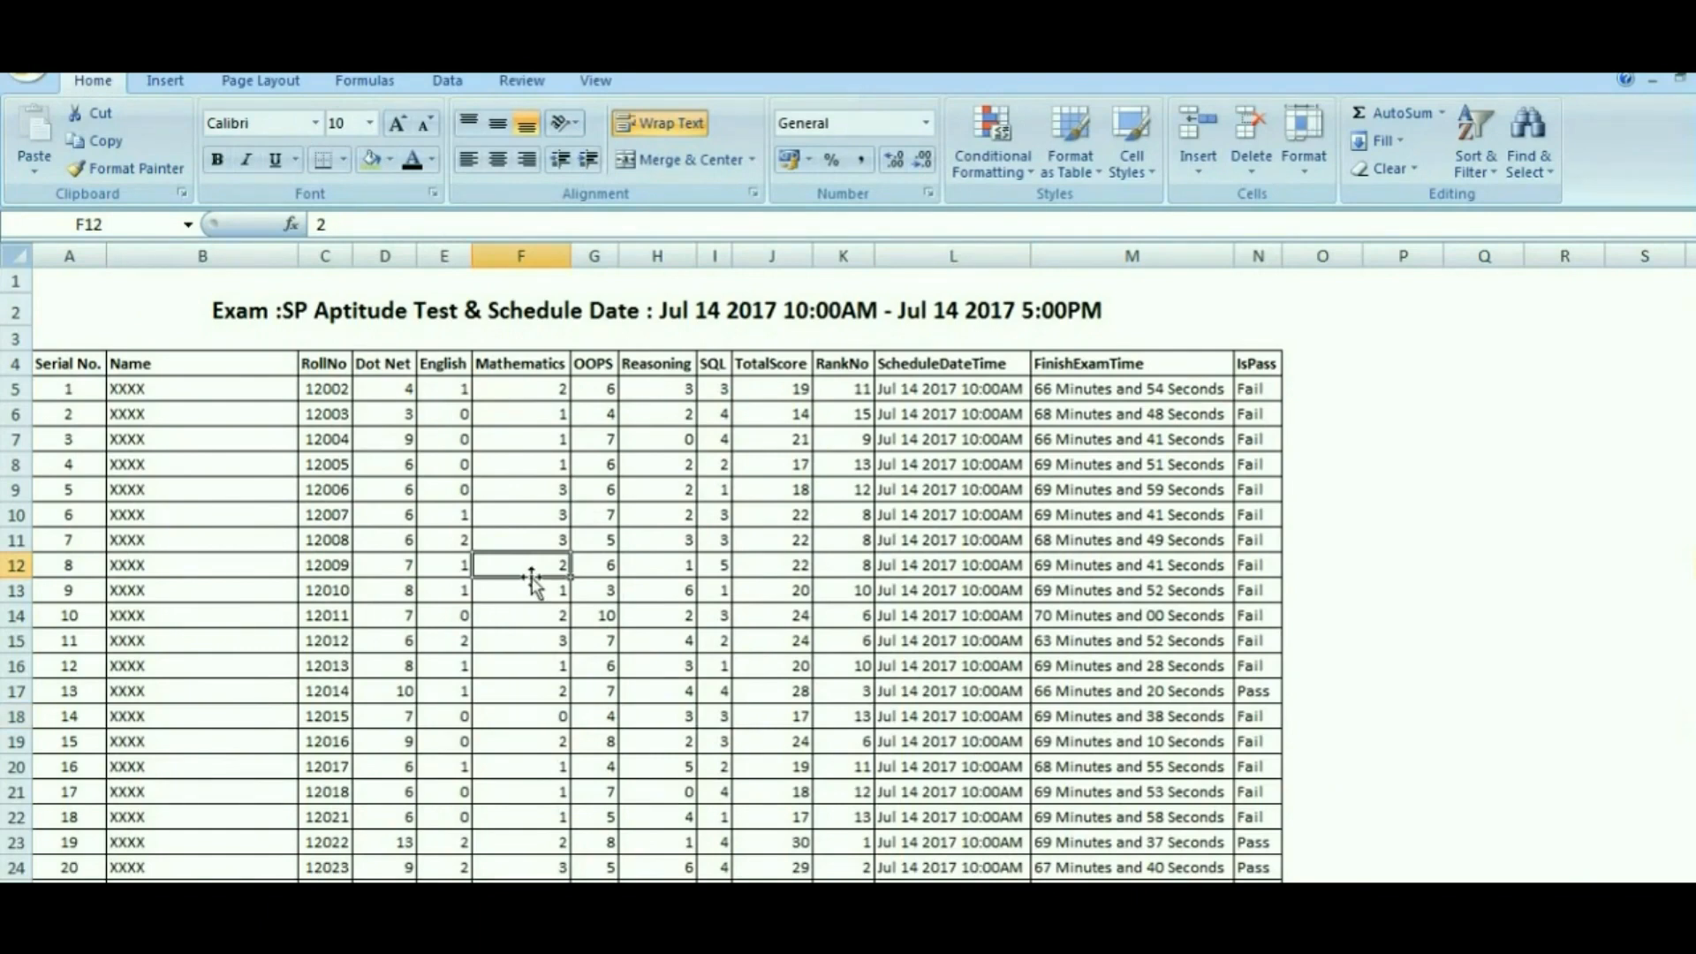
pyautogui.press('Down')
pyautogui.press('Down')
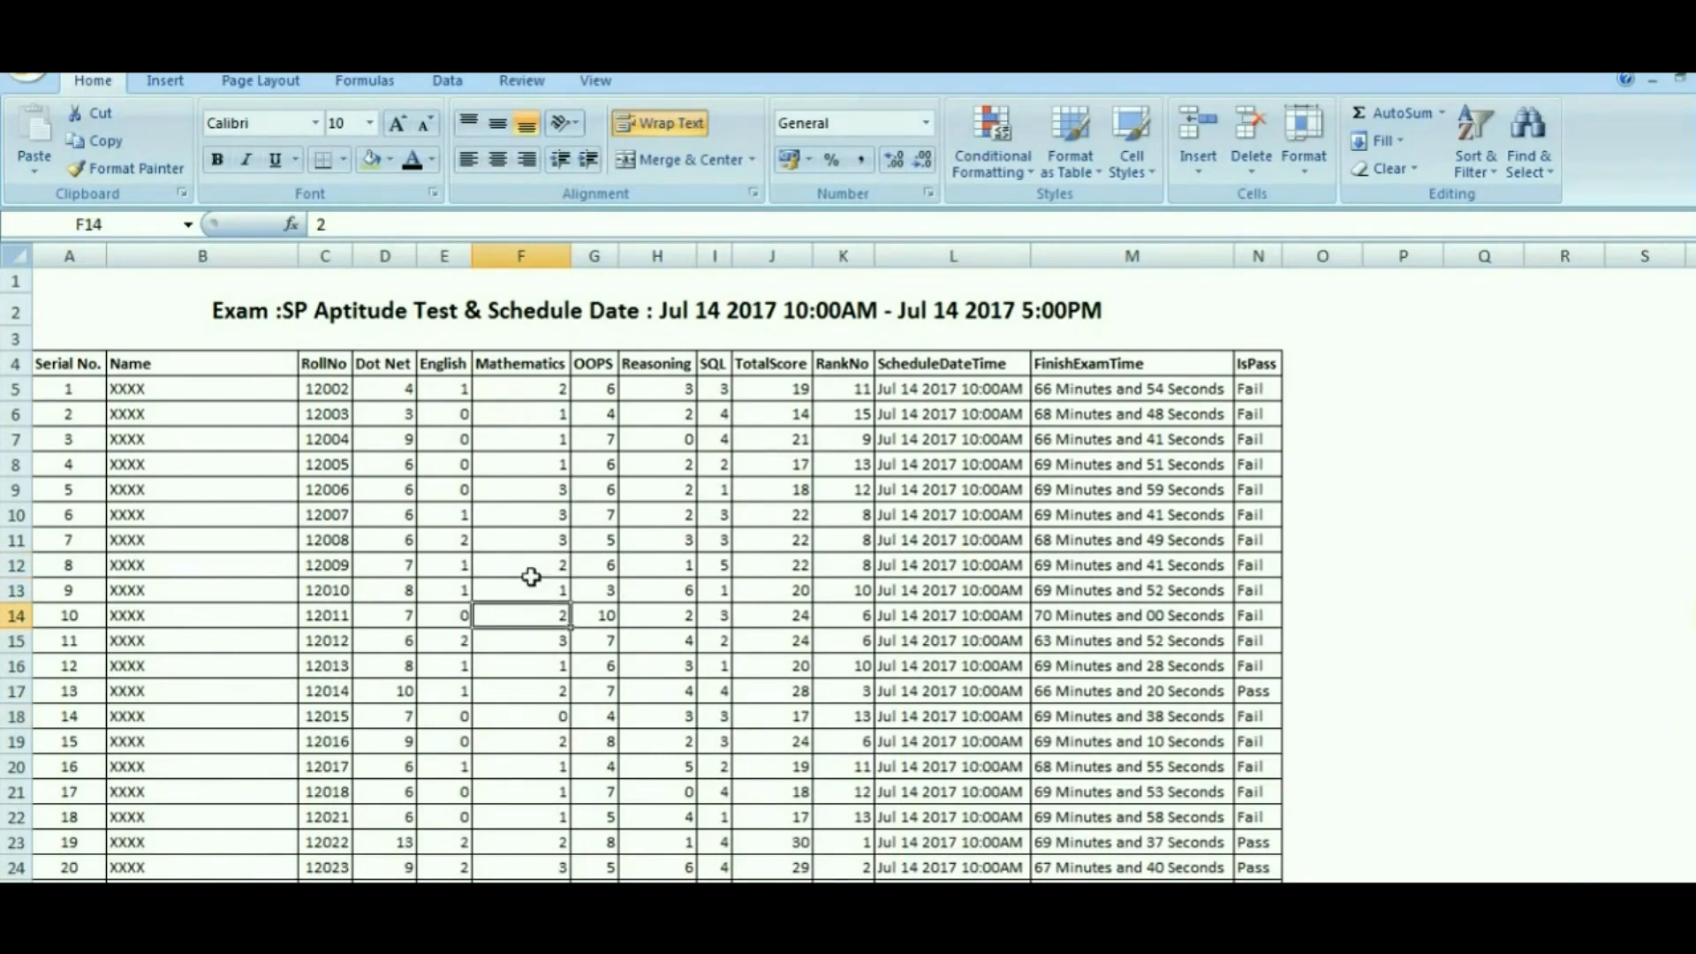
pyautogui.moveTo(798, 362); pyautogui.dragTo(771, 810)
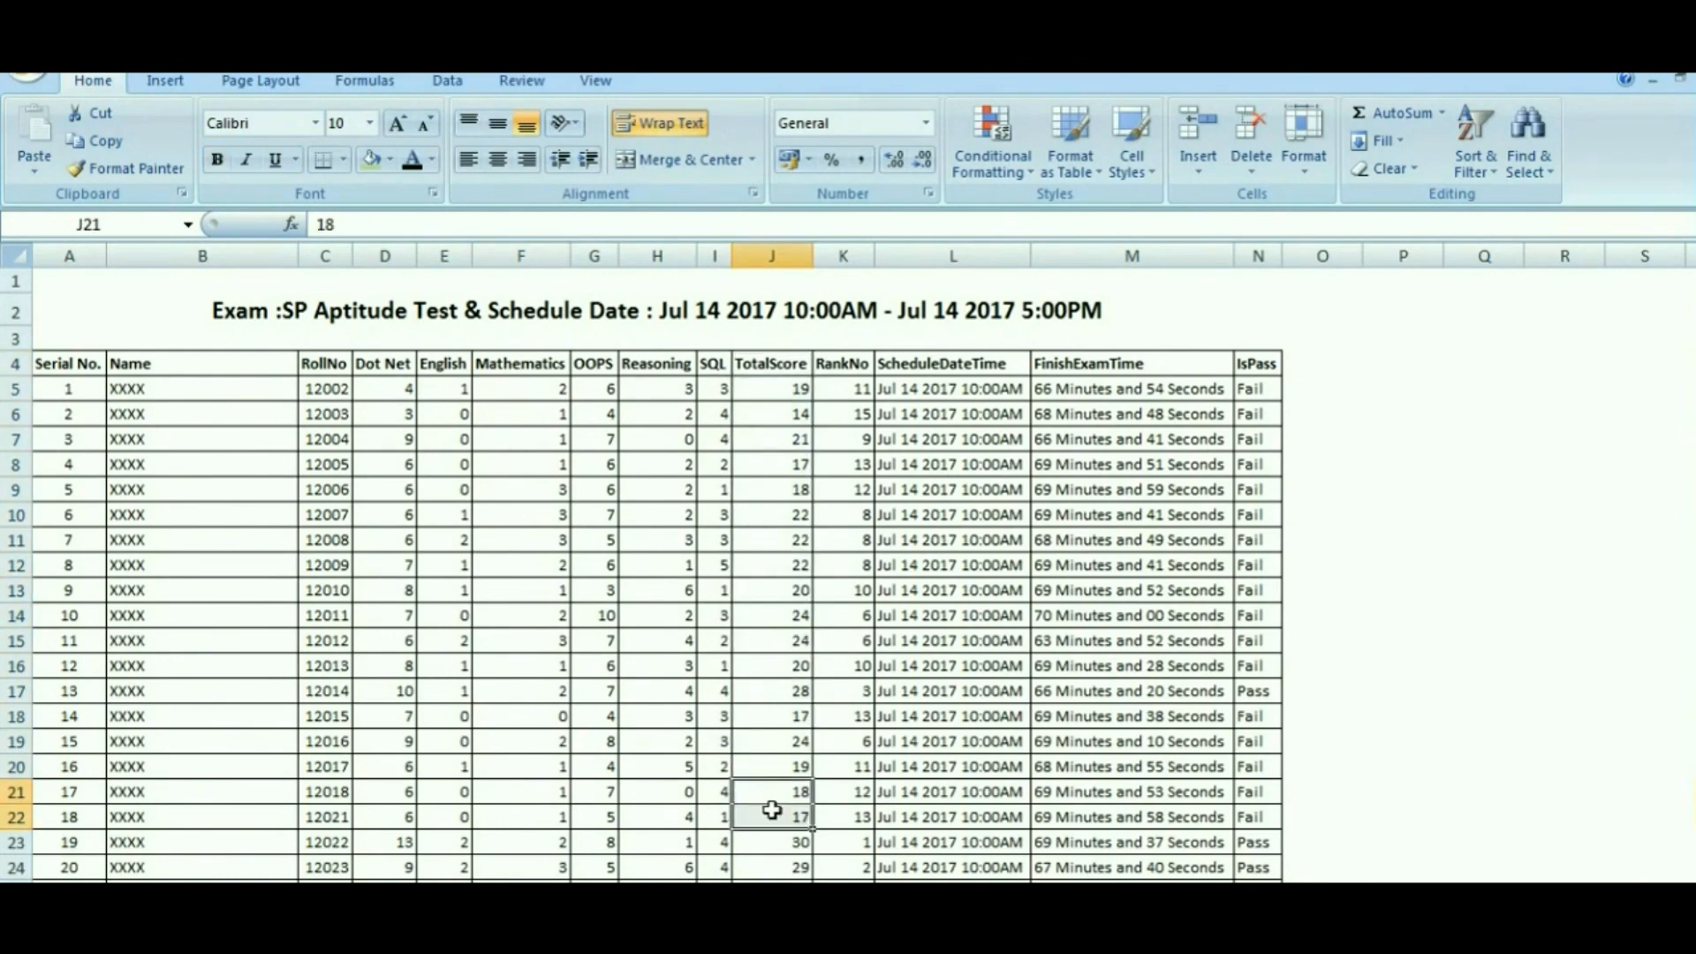
pyautogui.moveTo(403, 366); pyautogui.dragTo(786, 519)
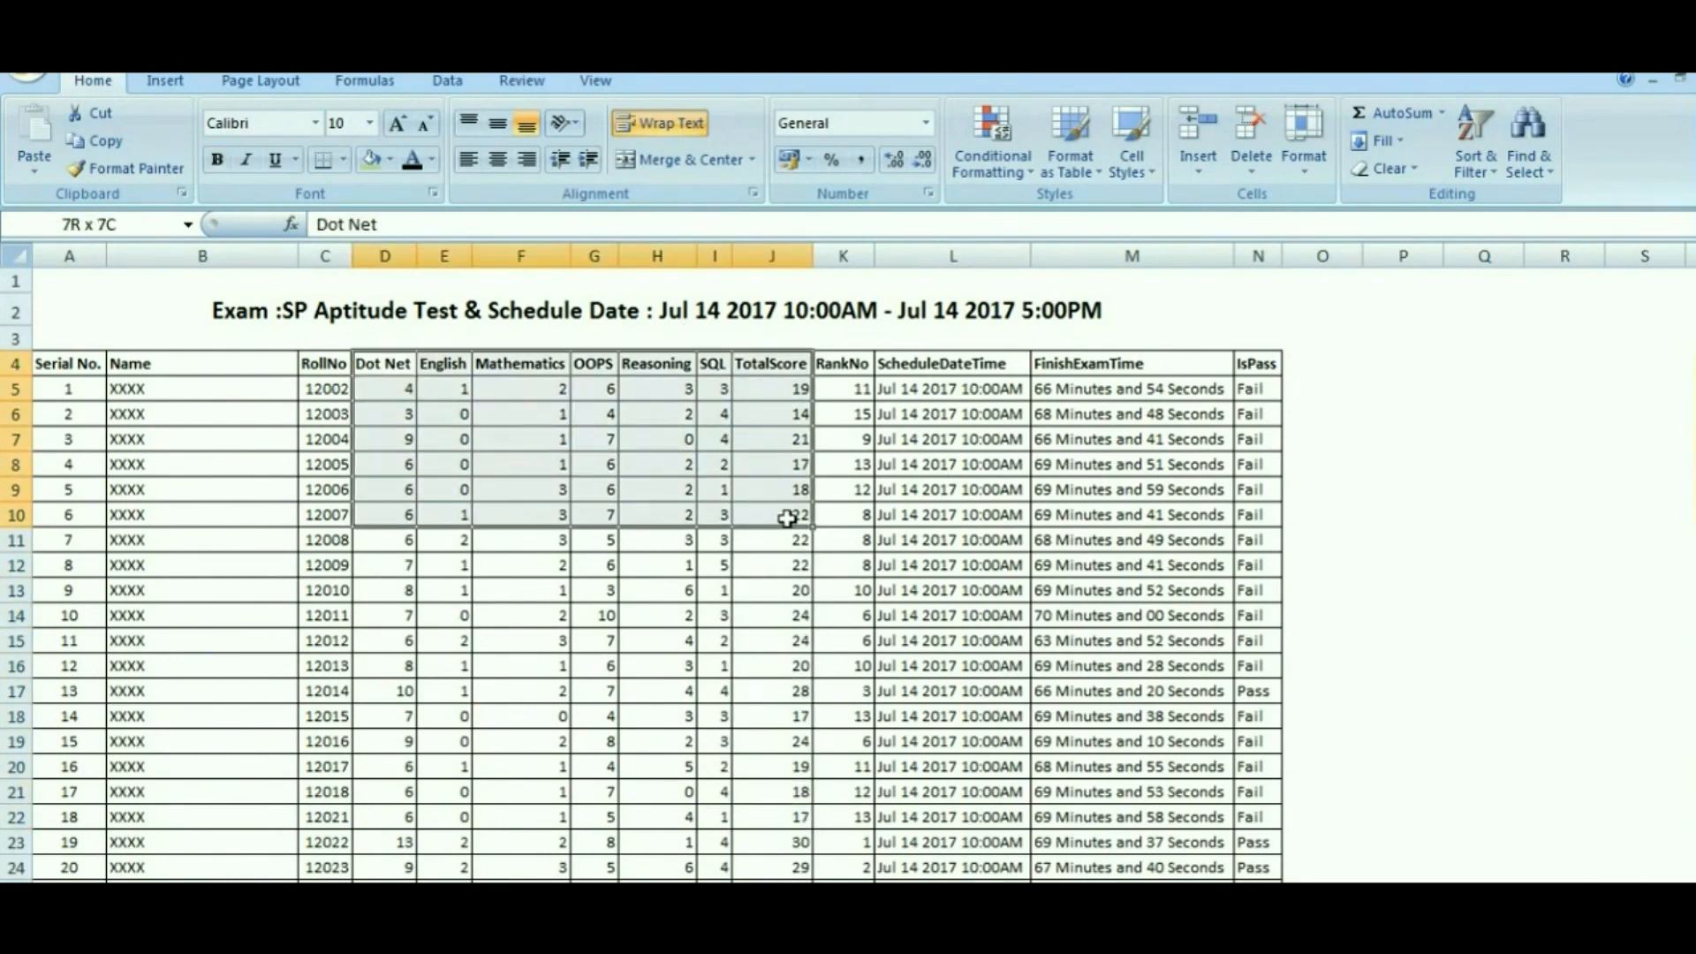
# Step: Highlight the RankNo, FinishExamTime and IsPass columns for review, and switch back to Eklavvya in the browser
pyautogui.moveTo(861, 366); pyautogui.dragTo(861, 864)
pyautogui.moveTo(1100, 364); pyautogui.dragTo(1129, 843)
pyautogui.moveTo(1269, 369); pyautogui.dragTo(1274, 761)
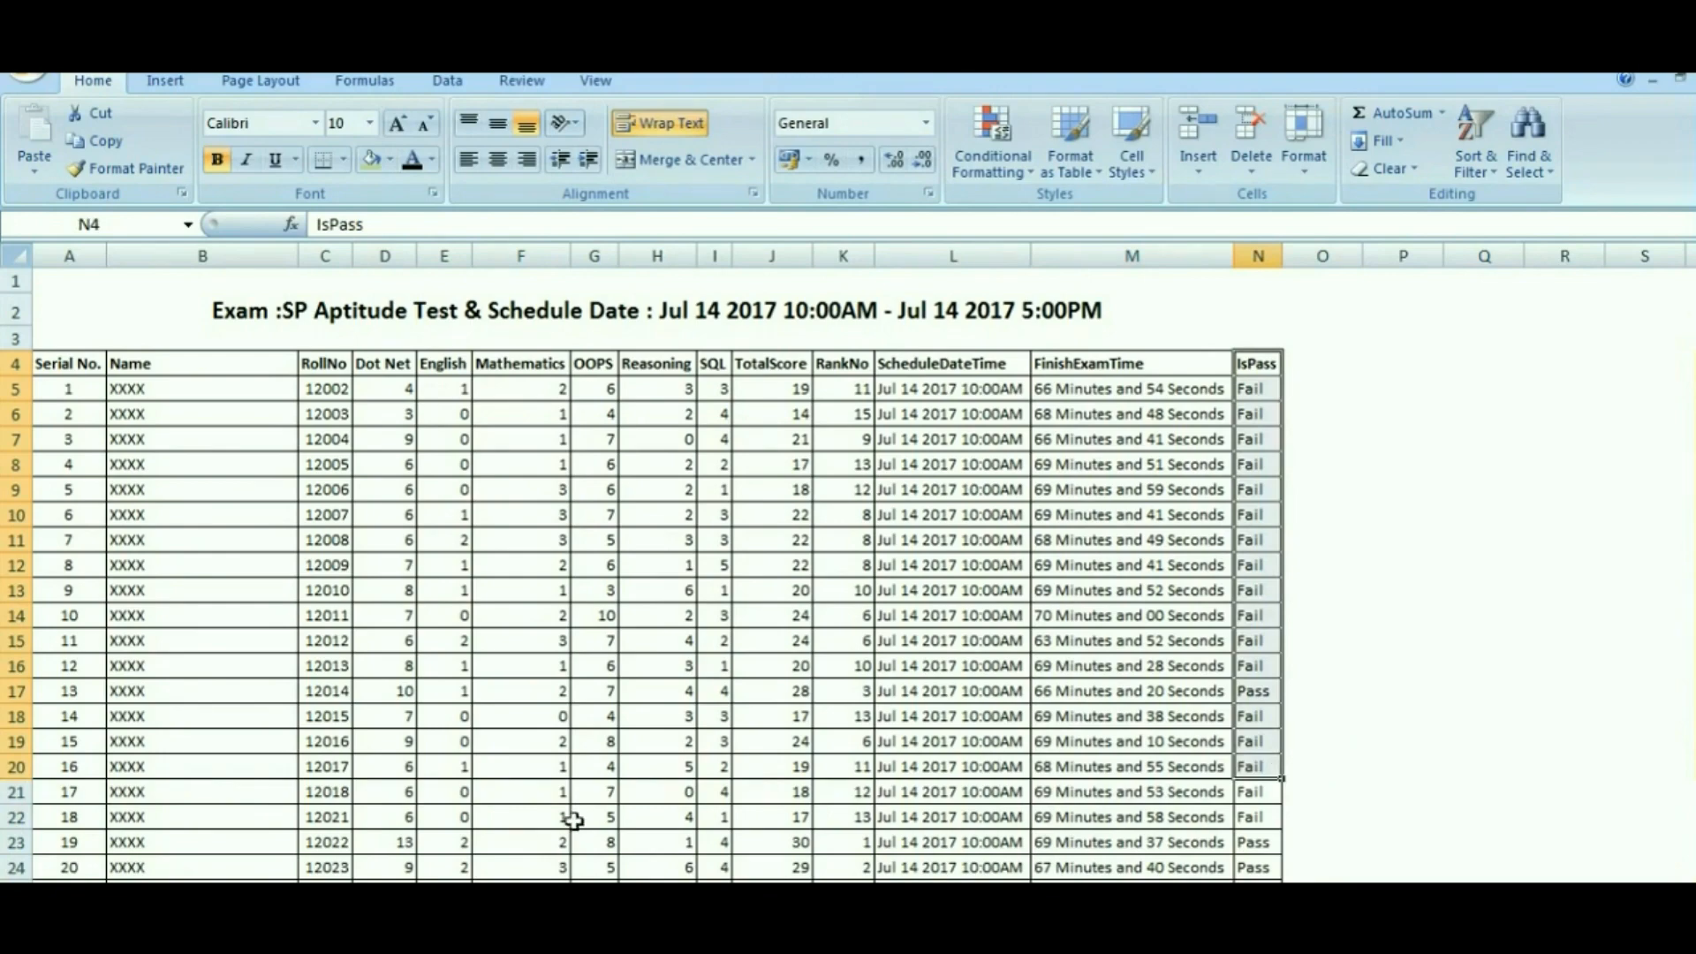
pyautogui.moveTo(163, 892)
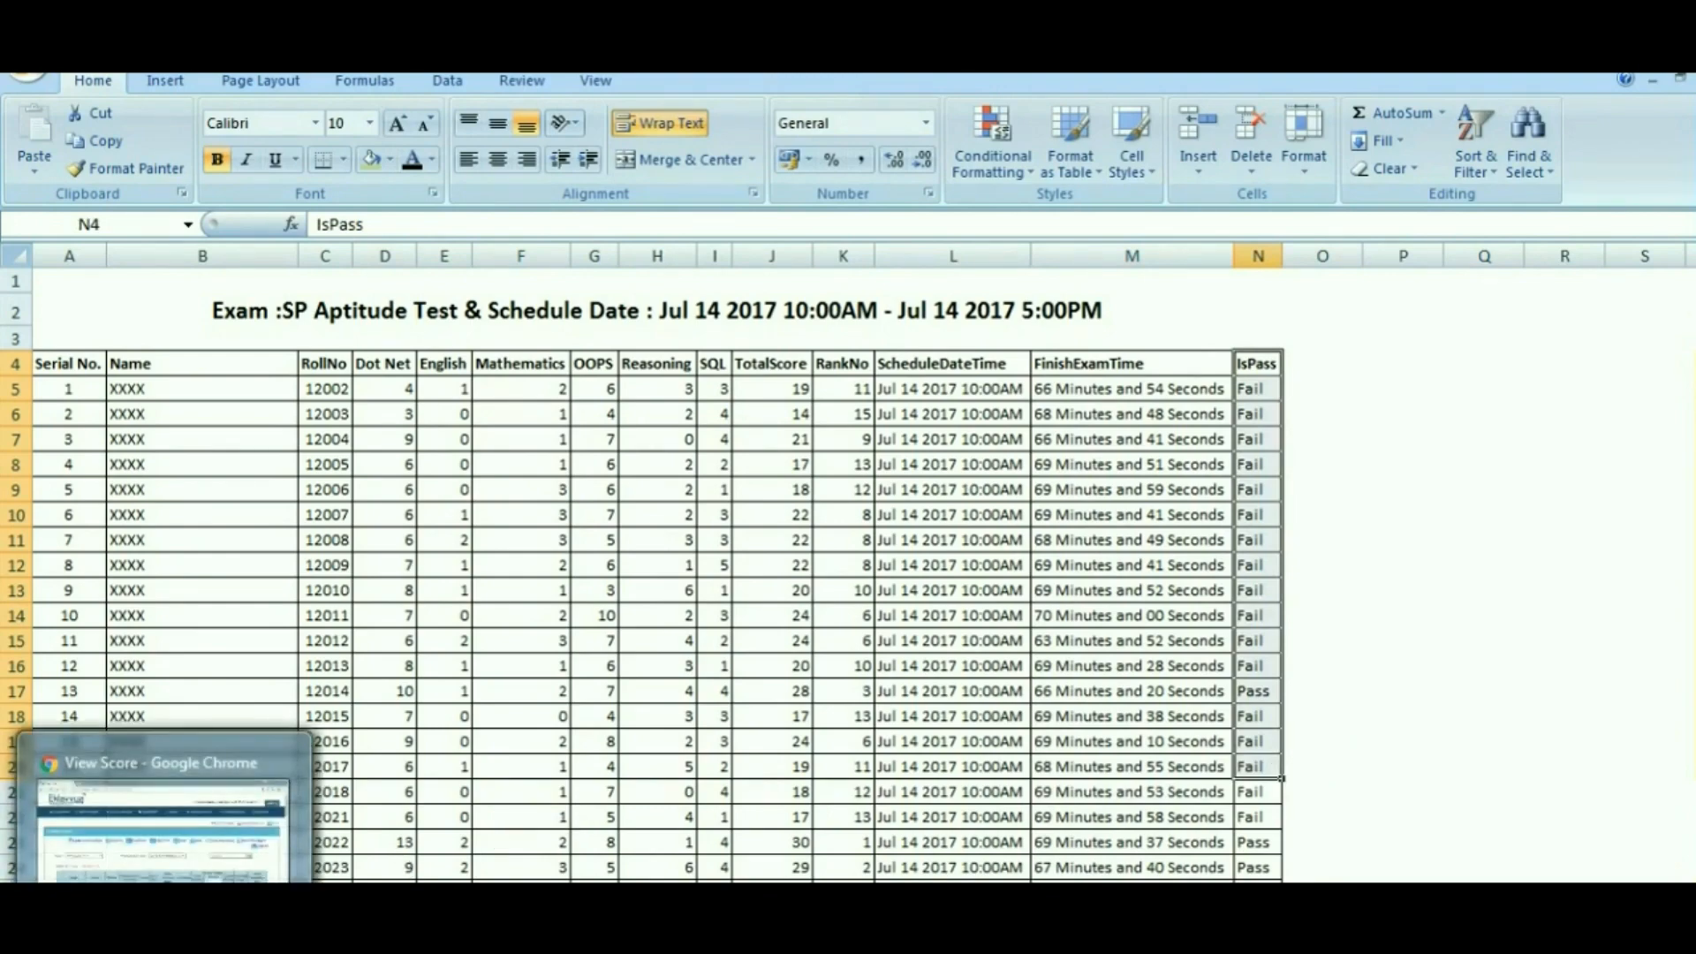
pyautogui.click(163, 830)
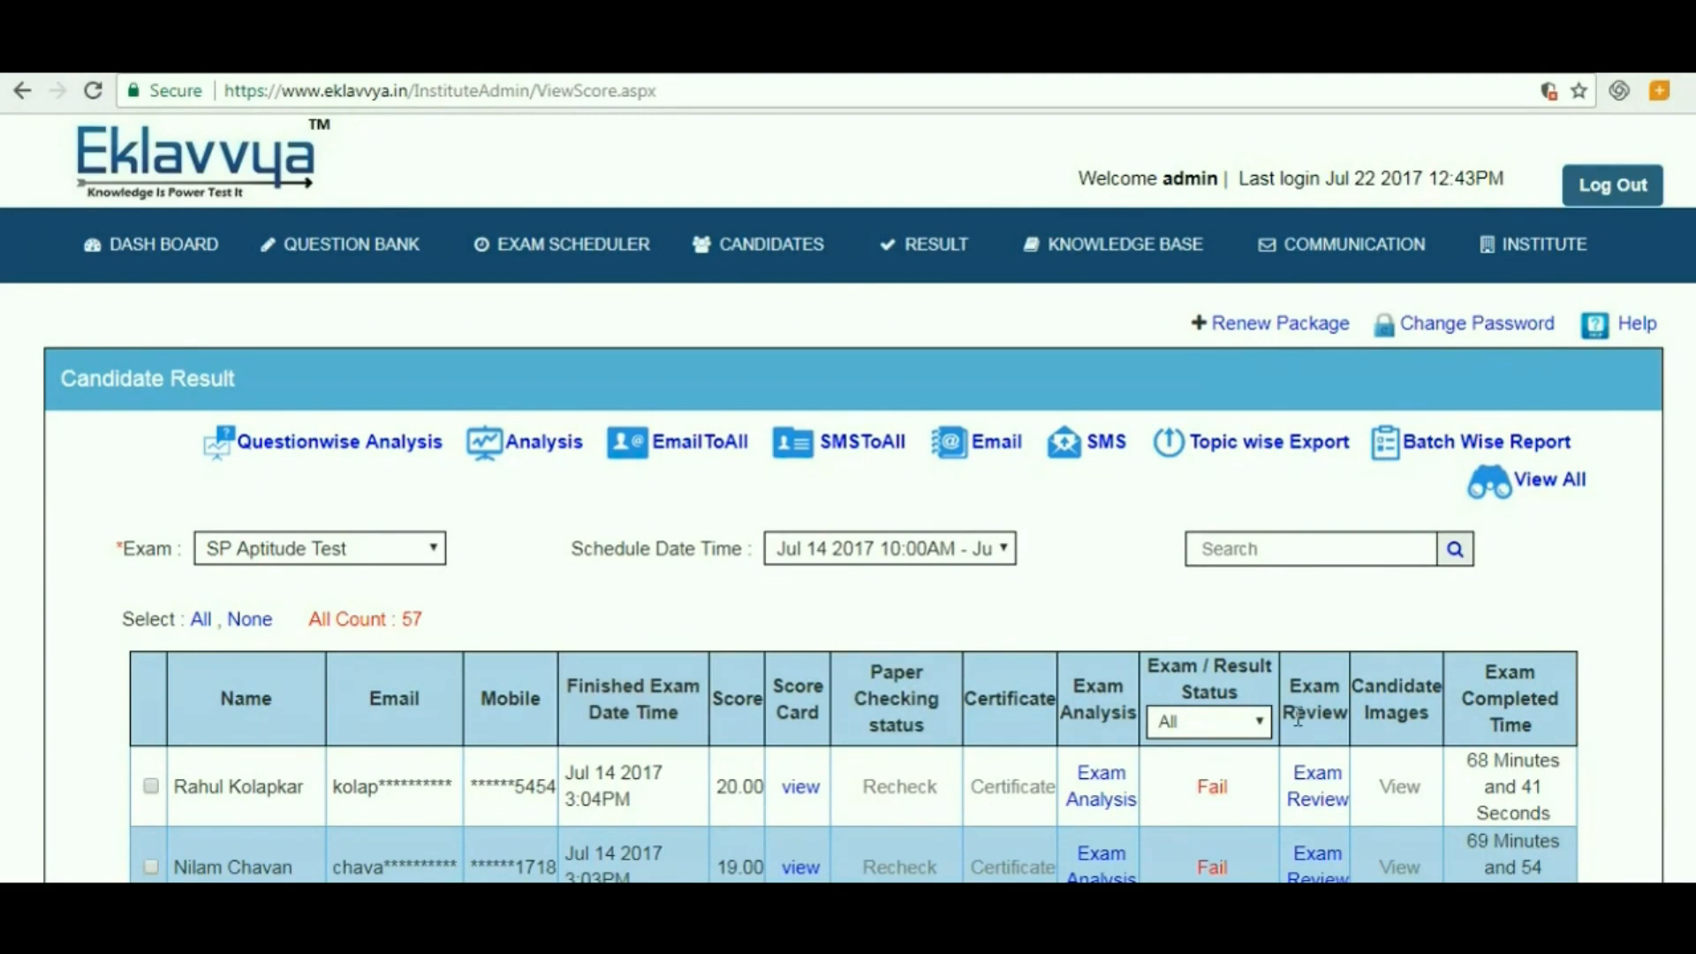
# Step: Open the first candidate's exam review, look through the questions with given and correct answers, and close it
pyautogui.click(1309, 800)
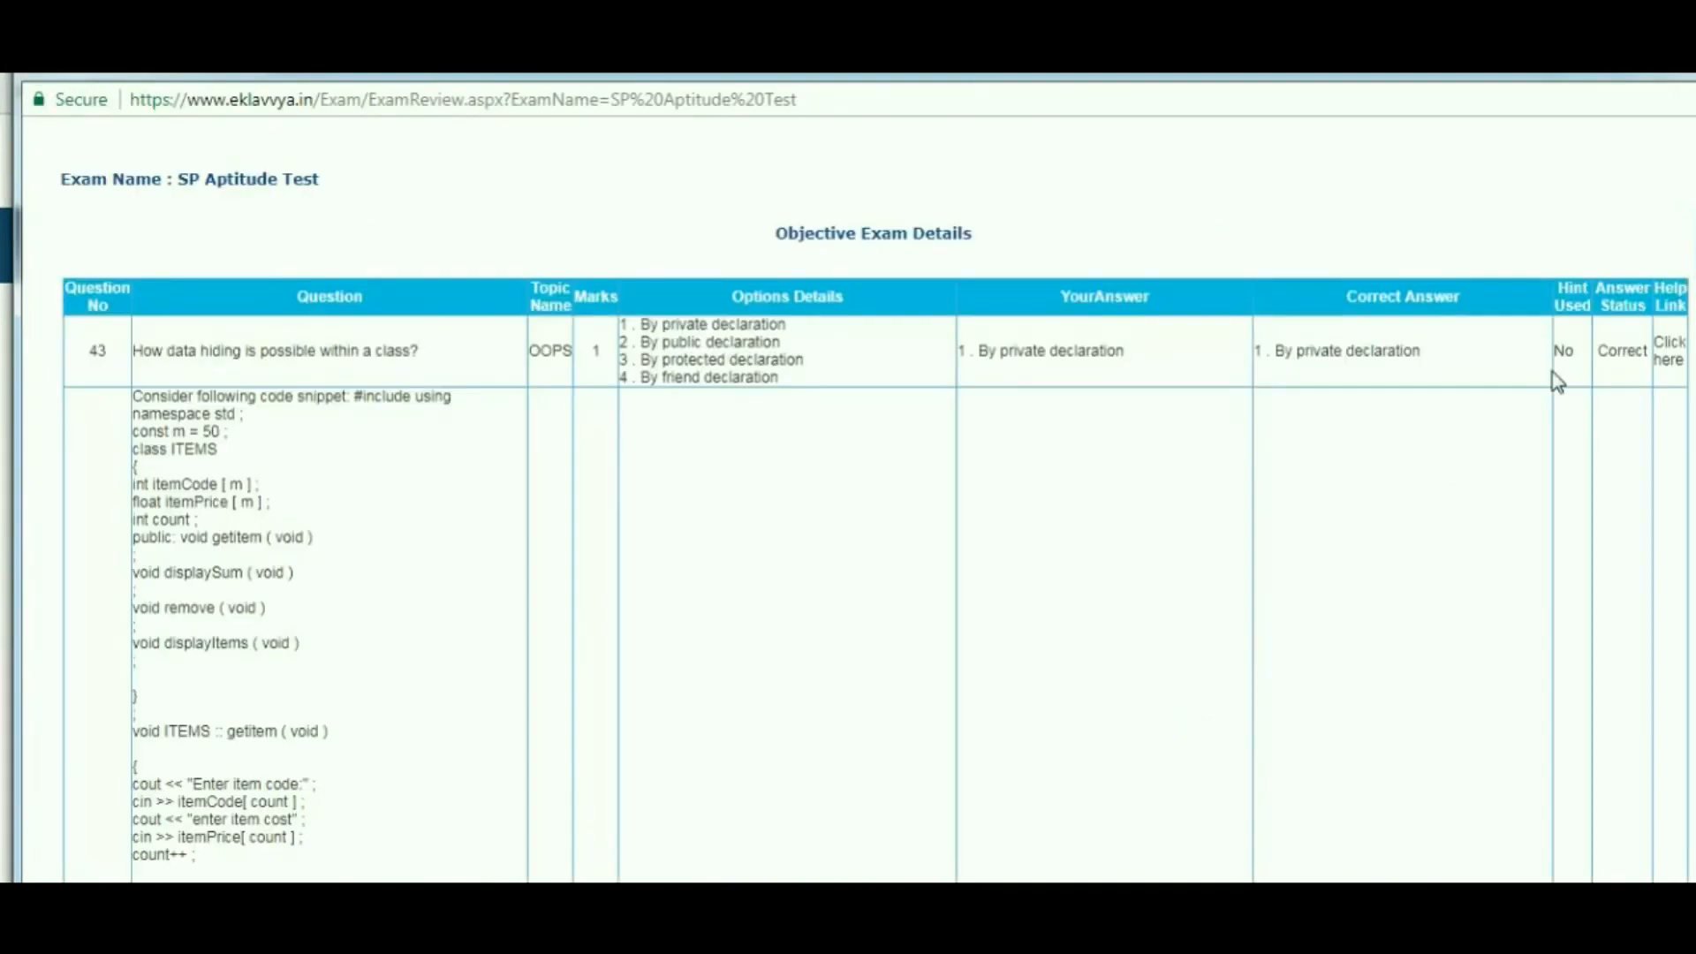
pyautogui.scroll(-3, 874, 494)
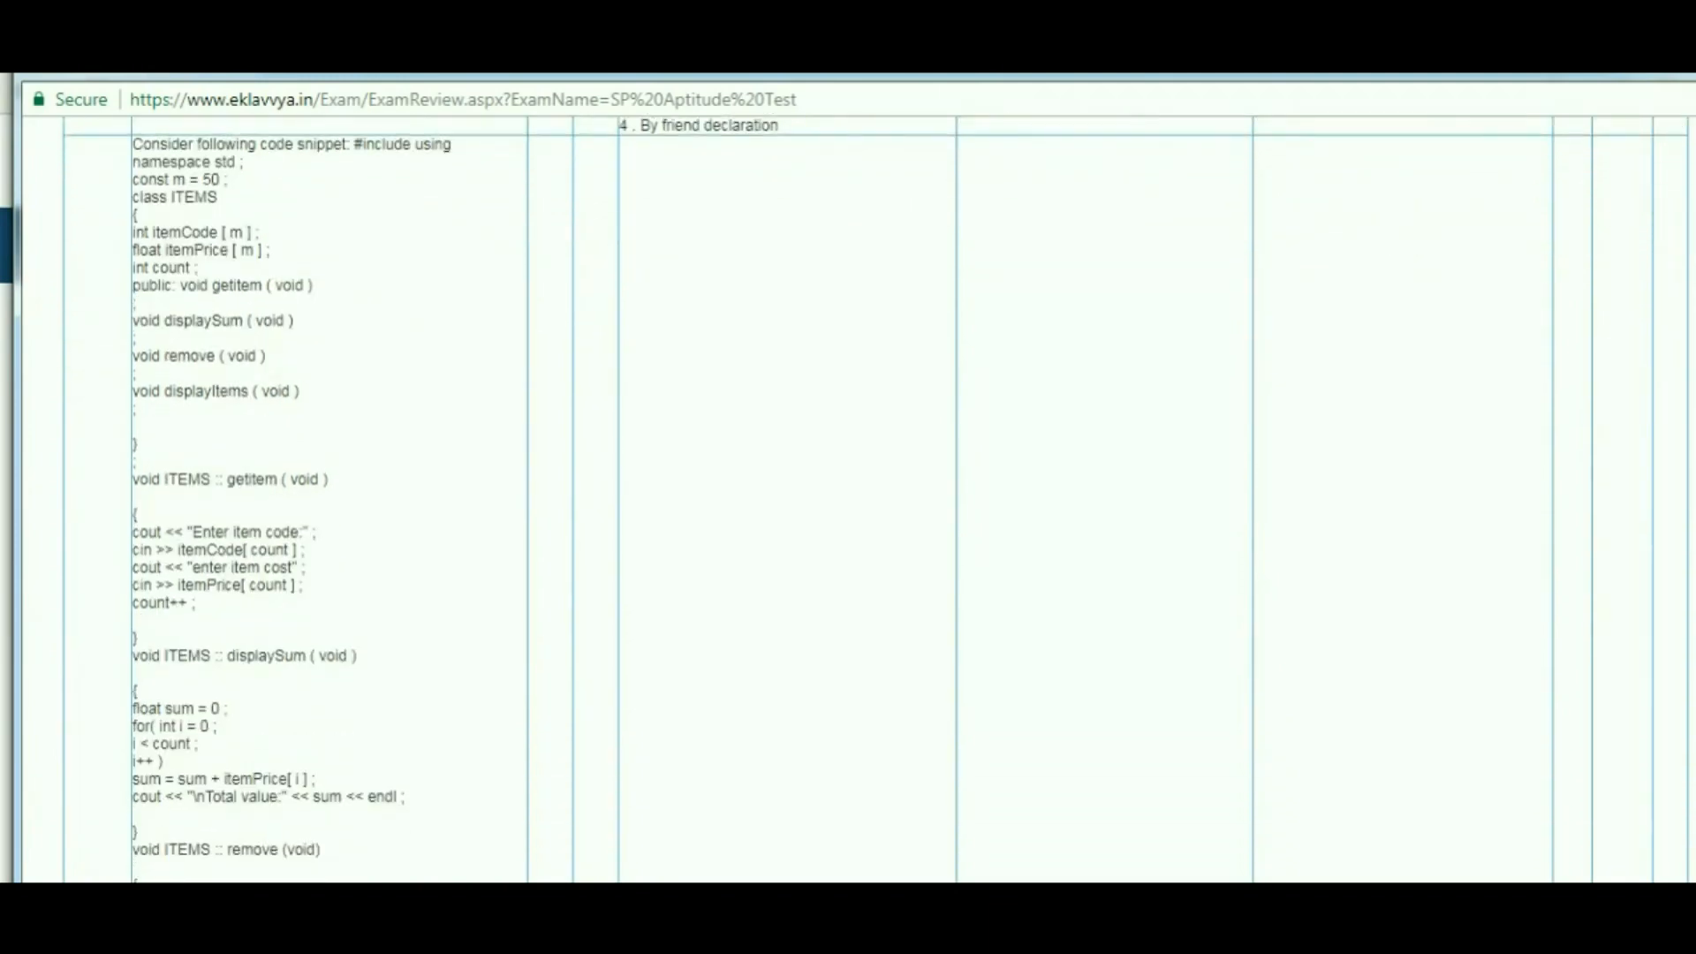
pyautogui.hotkey('ctrl', 'w')
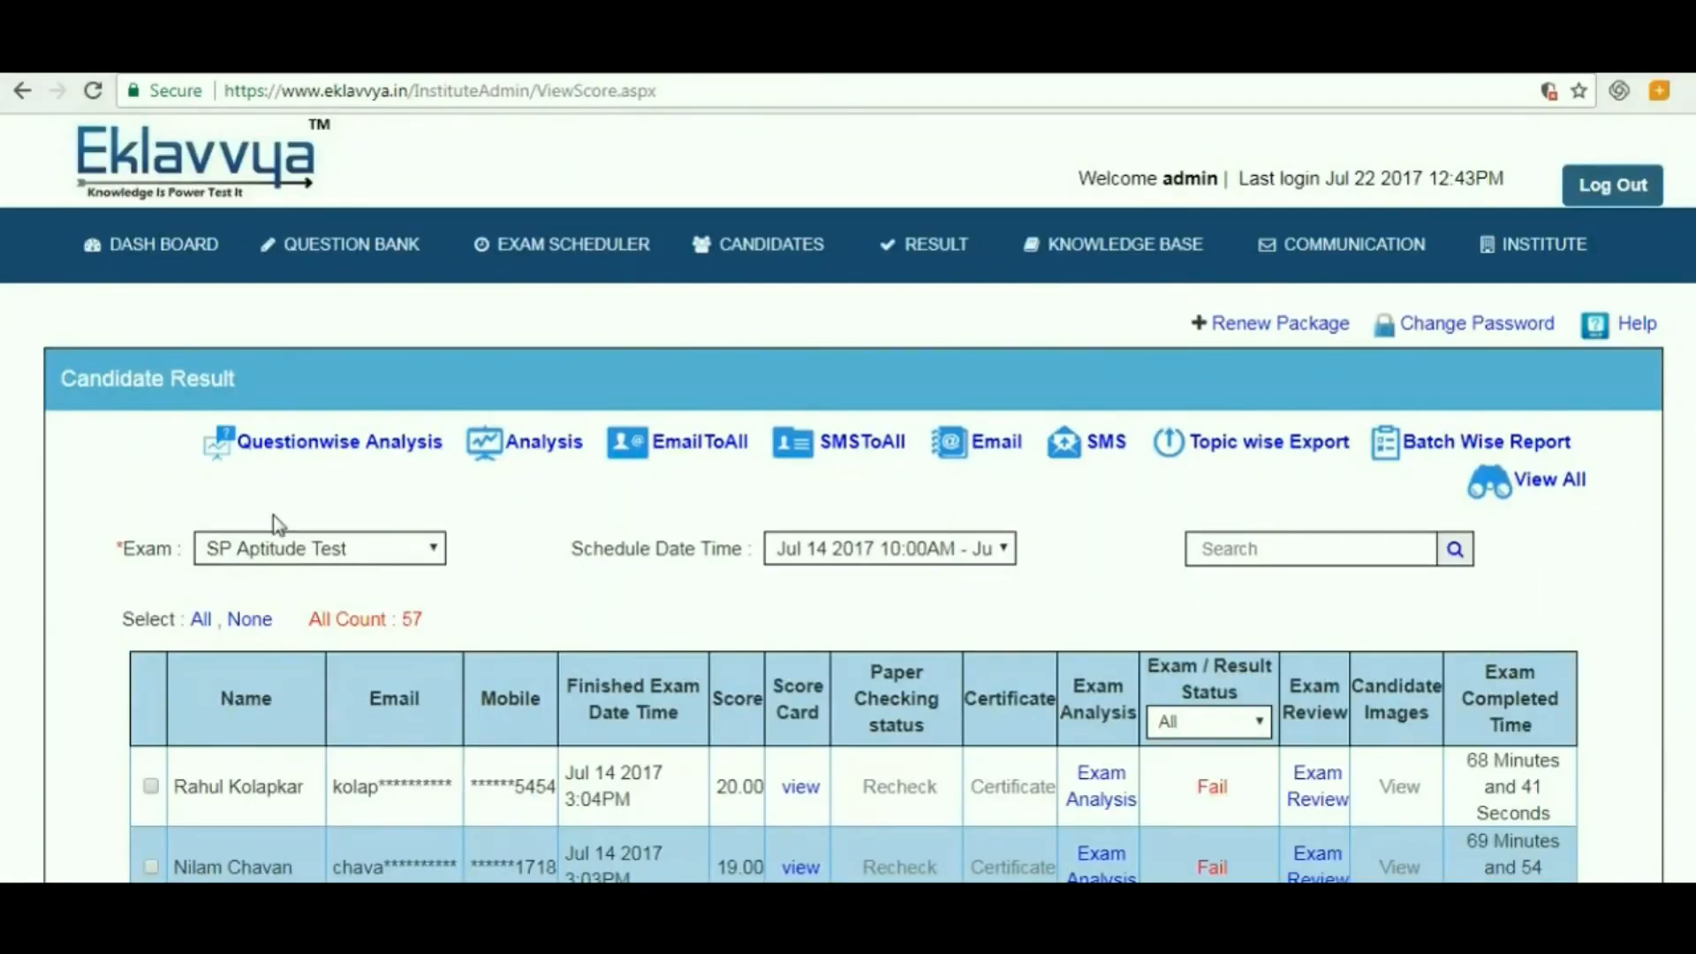
# Step: Open the questionwise analysis of the SP Aptitude Test, examine the Correct and Incorrect counts per question, and close it
pyautogui.click(280, 453)
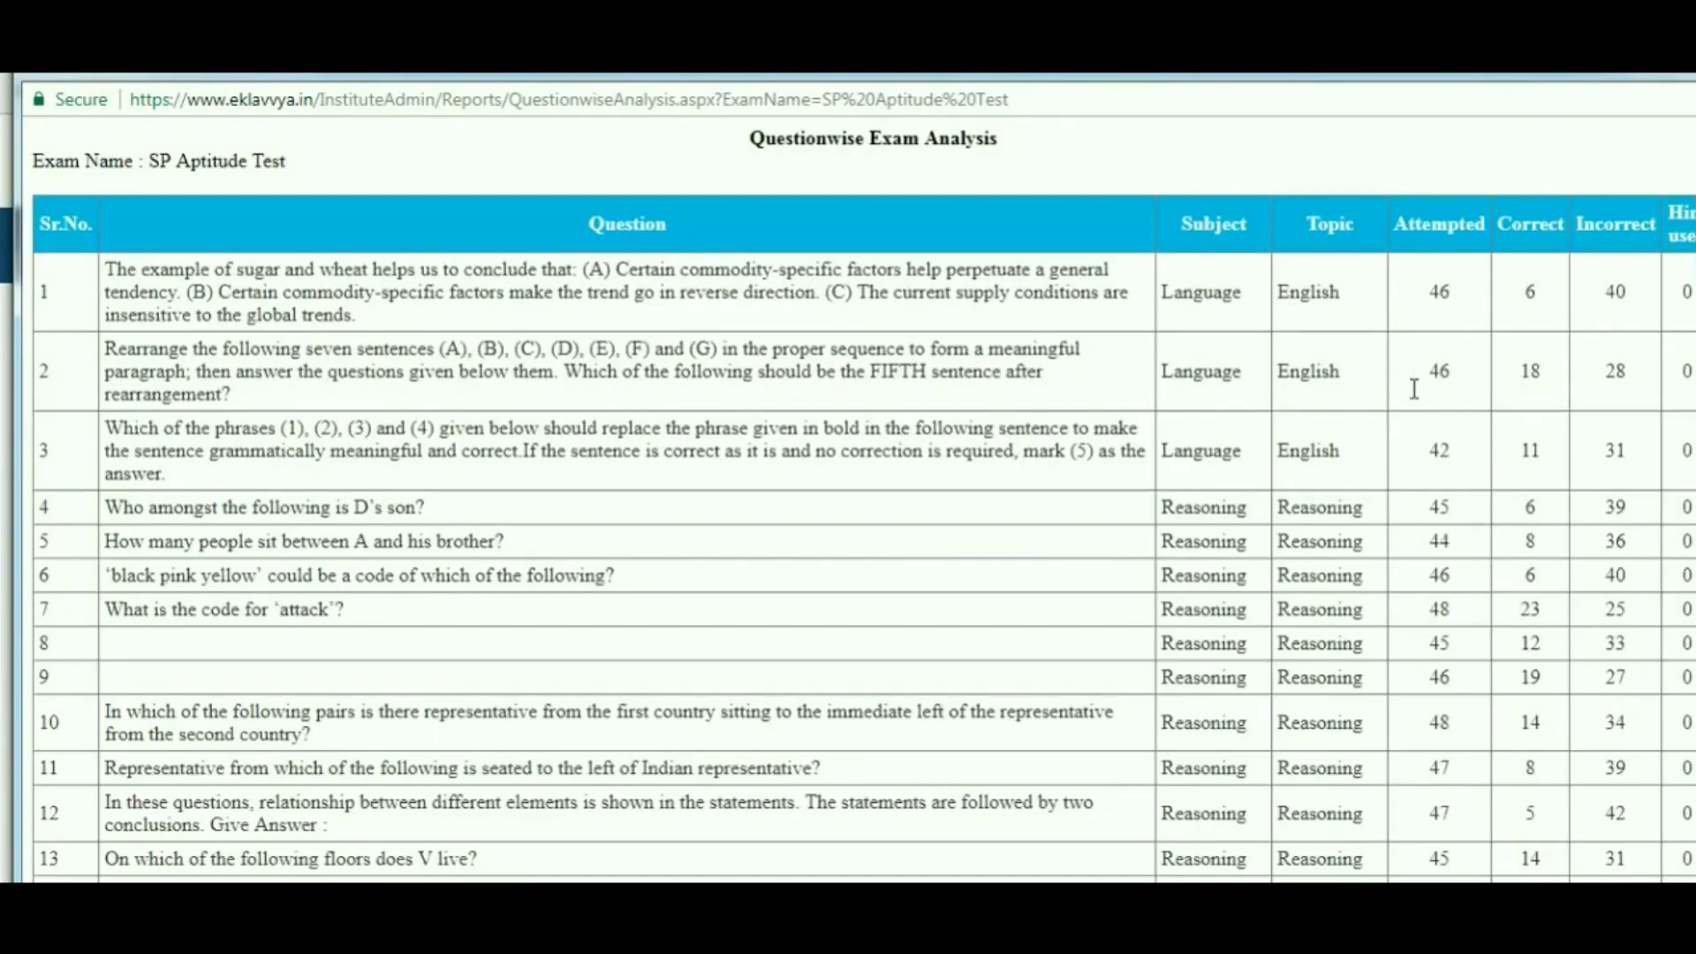
pyautogui.doubleClick(1530, 371)
pyautogui.doubleClick(1615, 371)
pyautogui.doubleClick(1530, 223)
pyautogui.doubleClick(1582, 225)
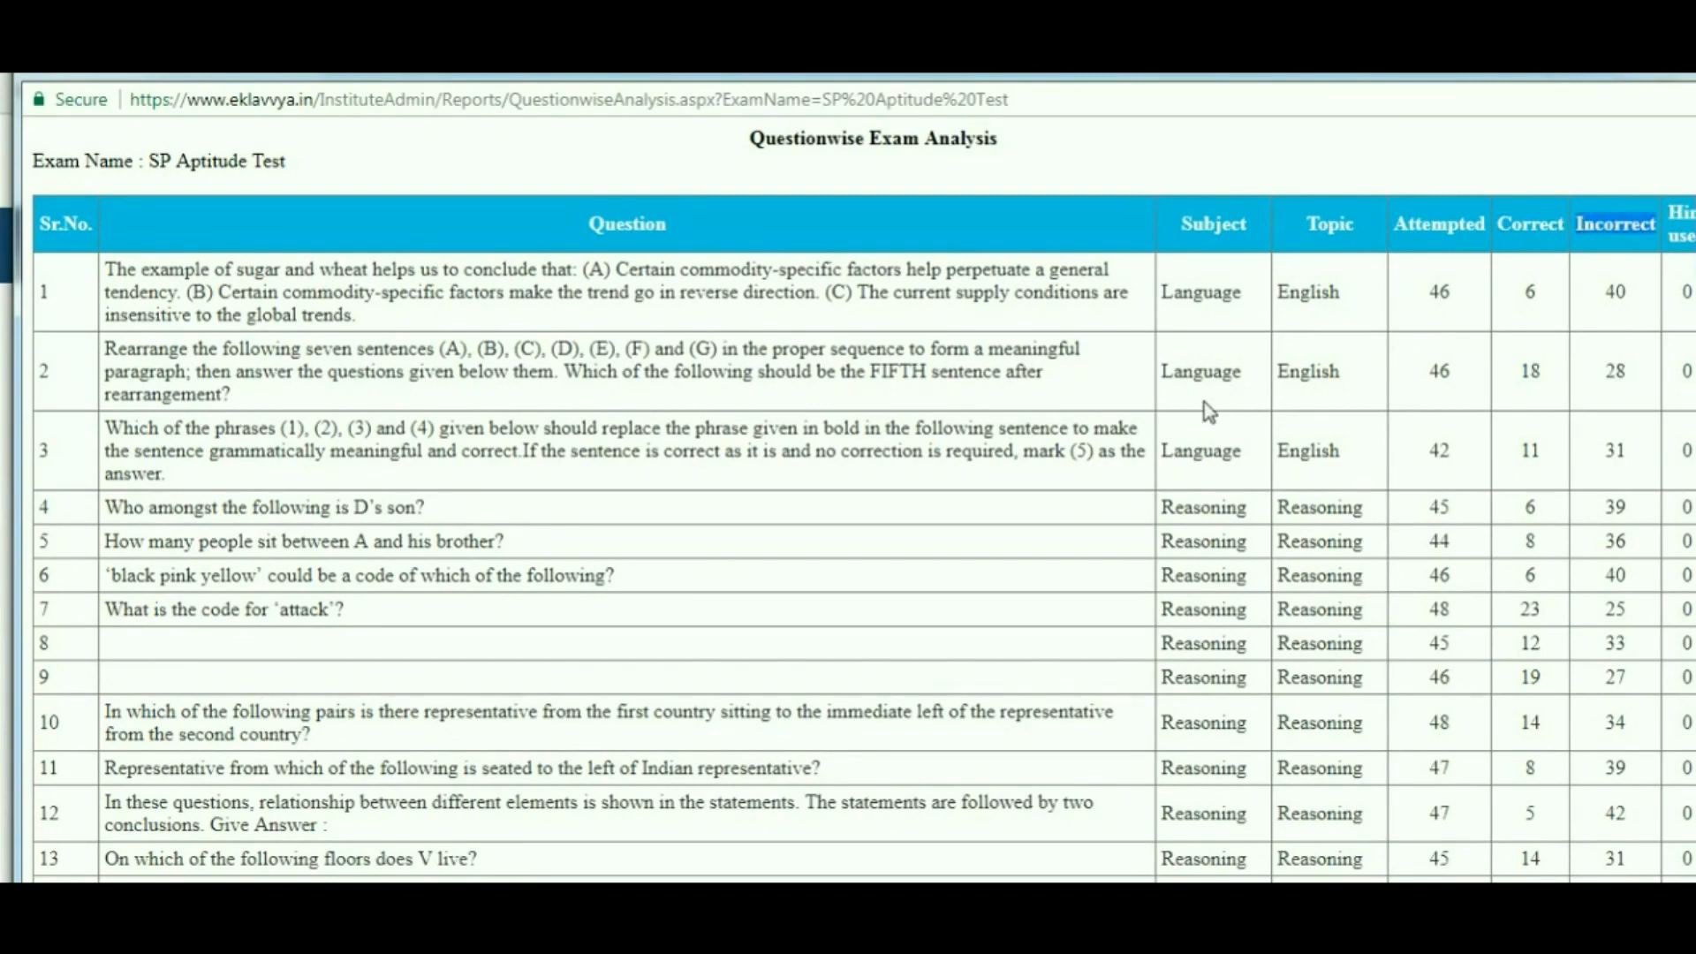
pyautogui.click(695, 281)
pyautogui.scroll(-2, 694, 281)
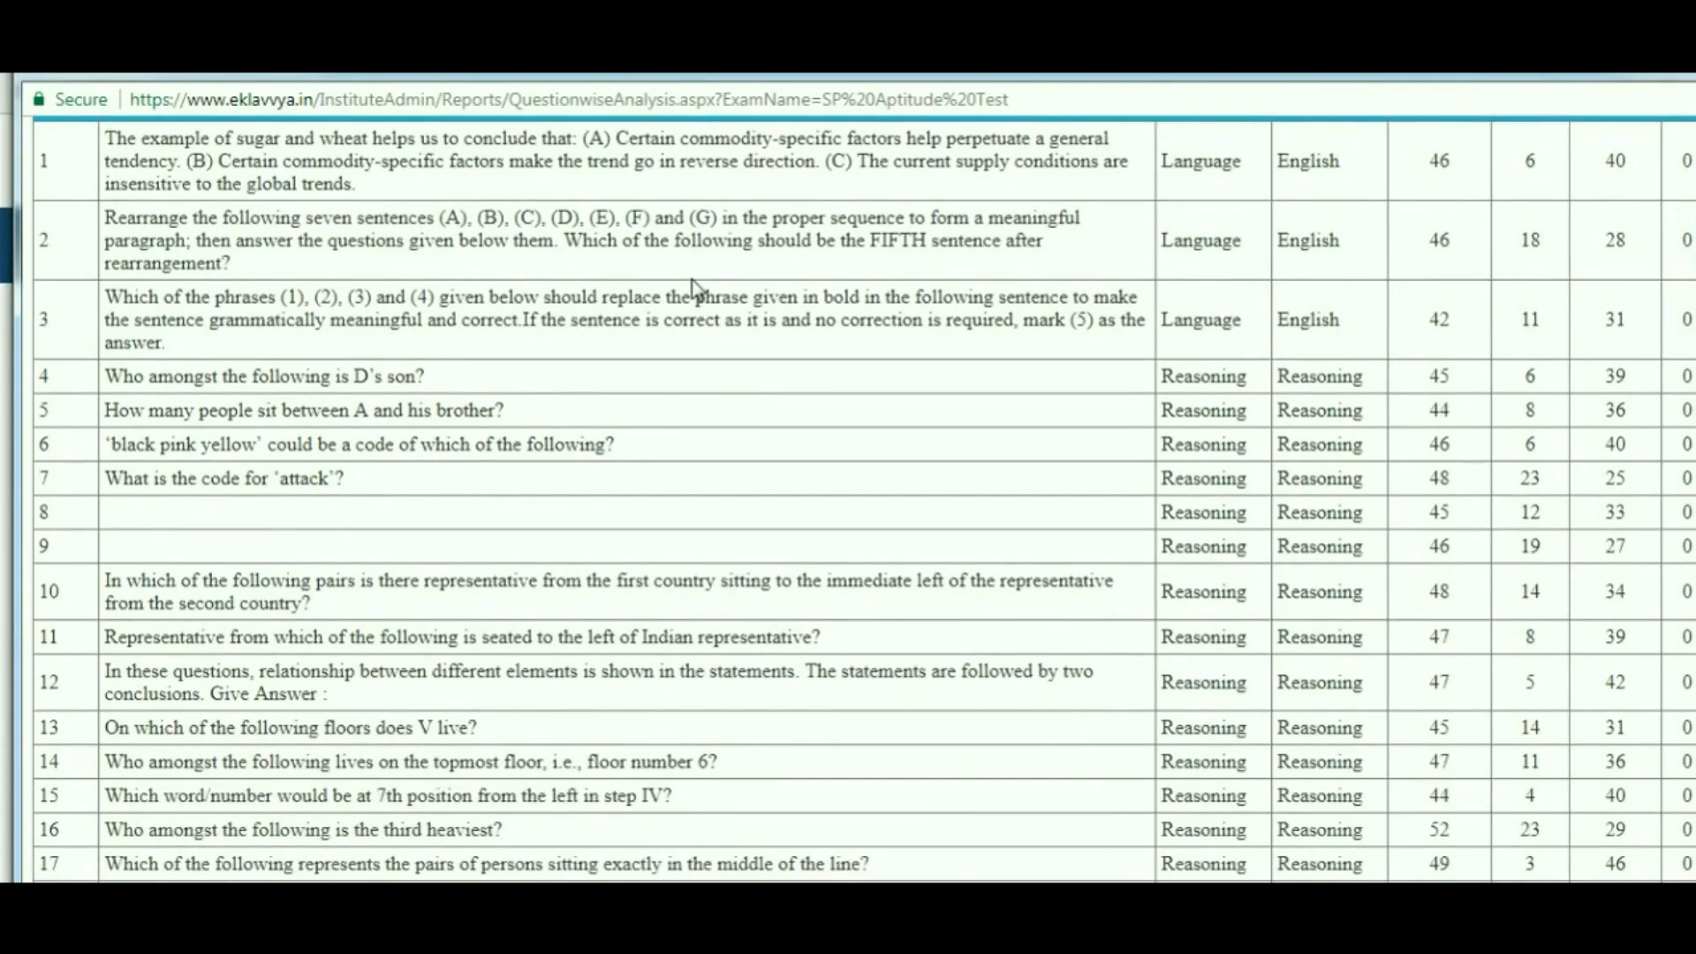
pyautogui.scroll(2, 694, 281)
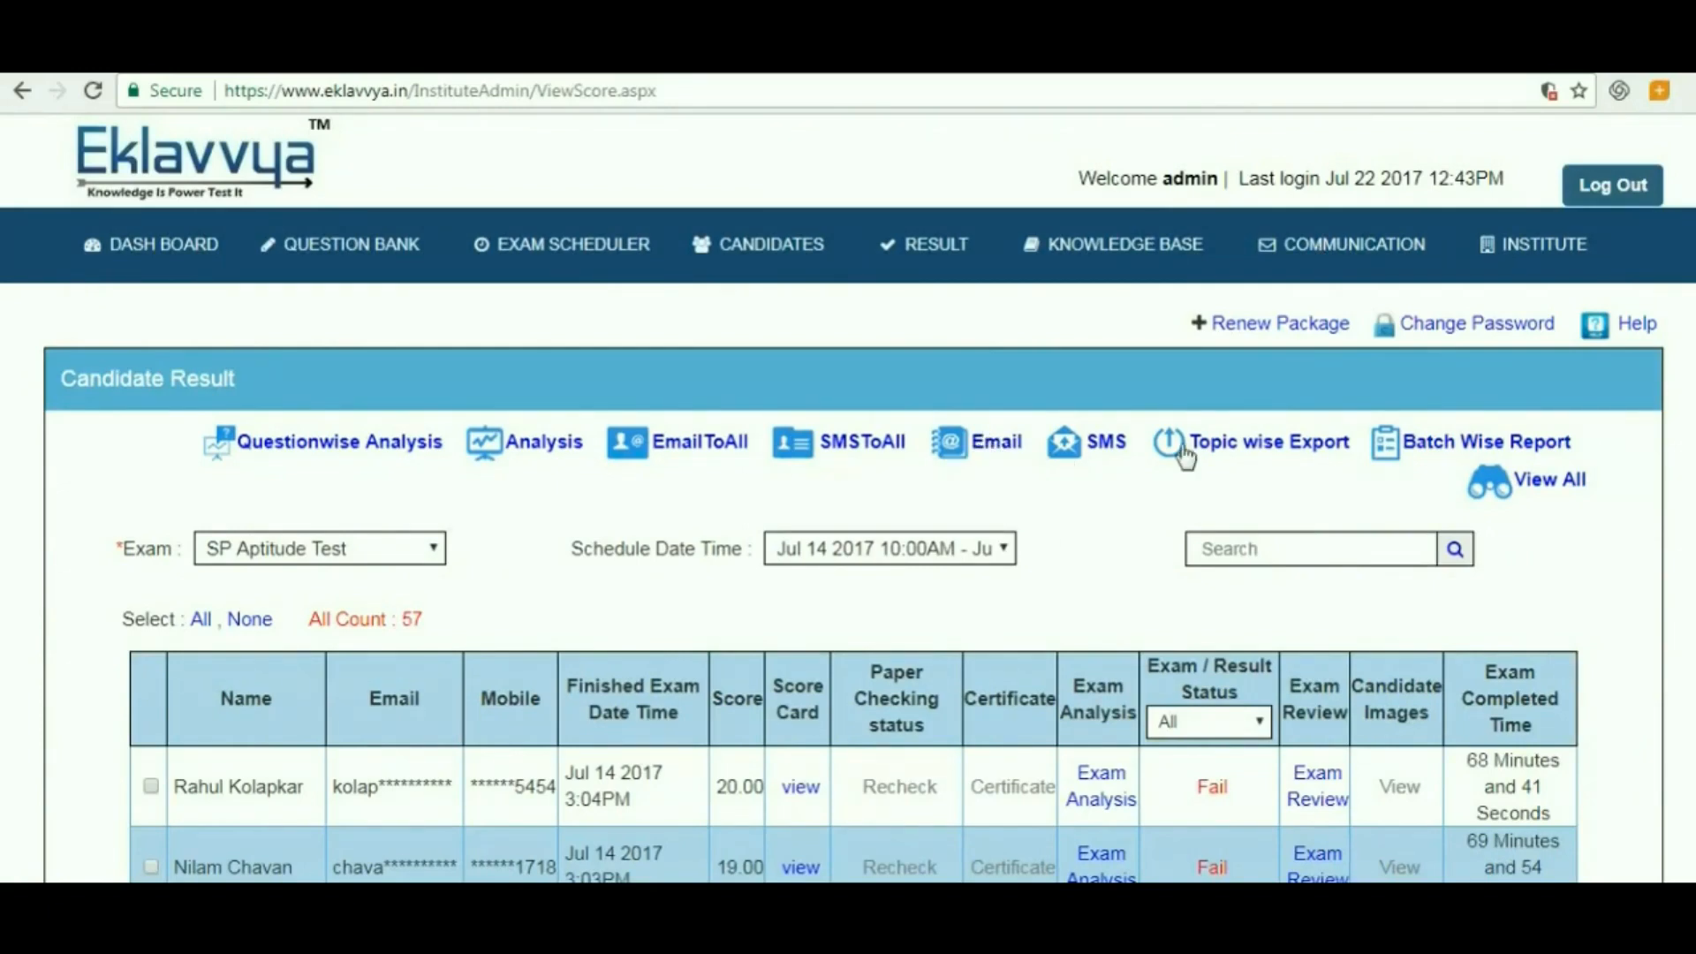
# Step: Switch to the exported results sheet in Excel and examine the candidates' RankNo and IsPass values by highlighting them
pyautogui.scroll(-2, 848, 495)
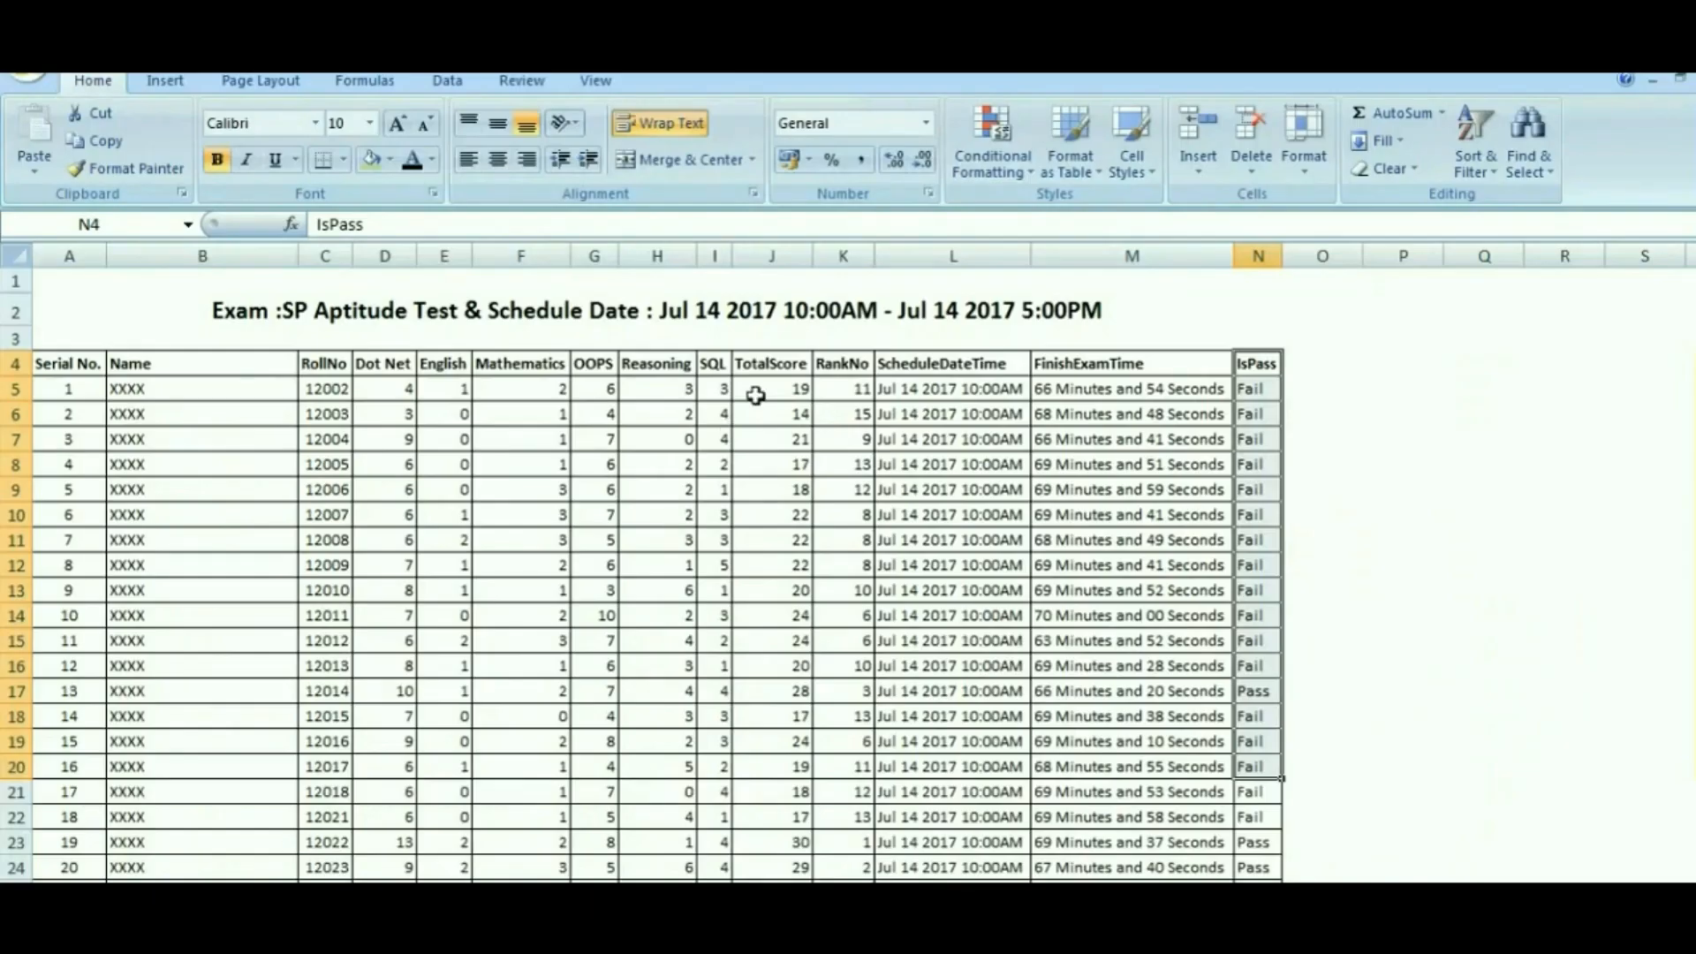
pyautogui.moveTo(825, 362); pyautogui.dragTo(341, 748)
pyautogui.click(838, 417)
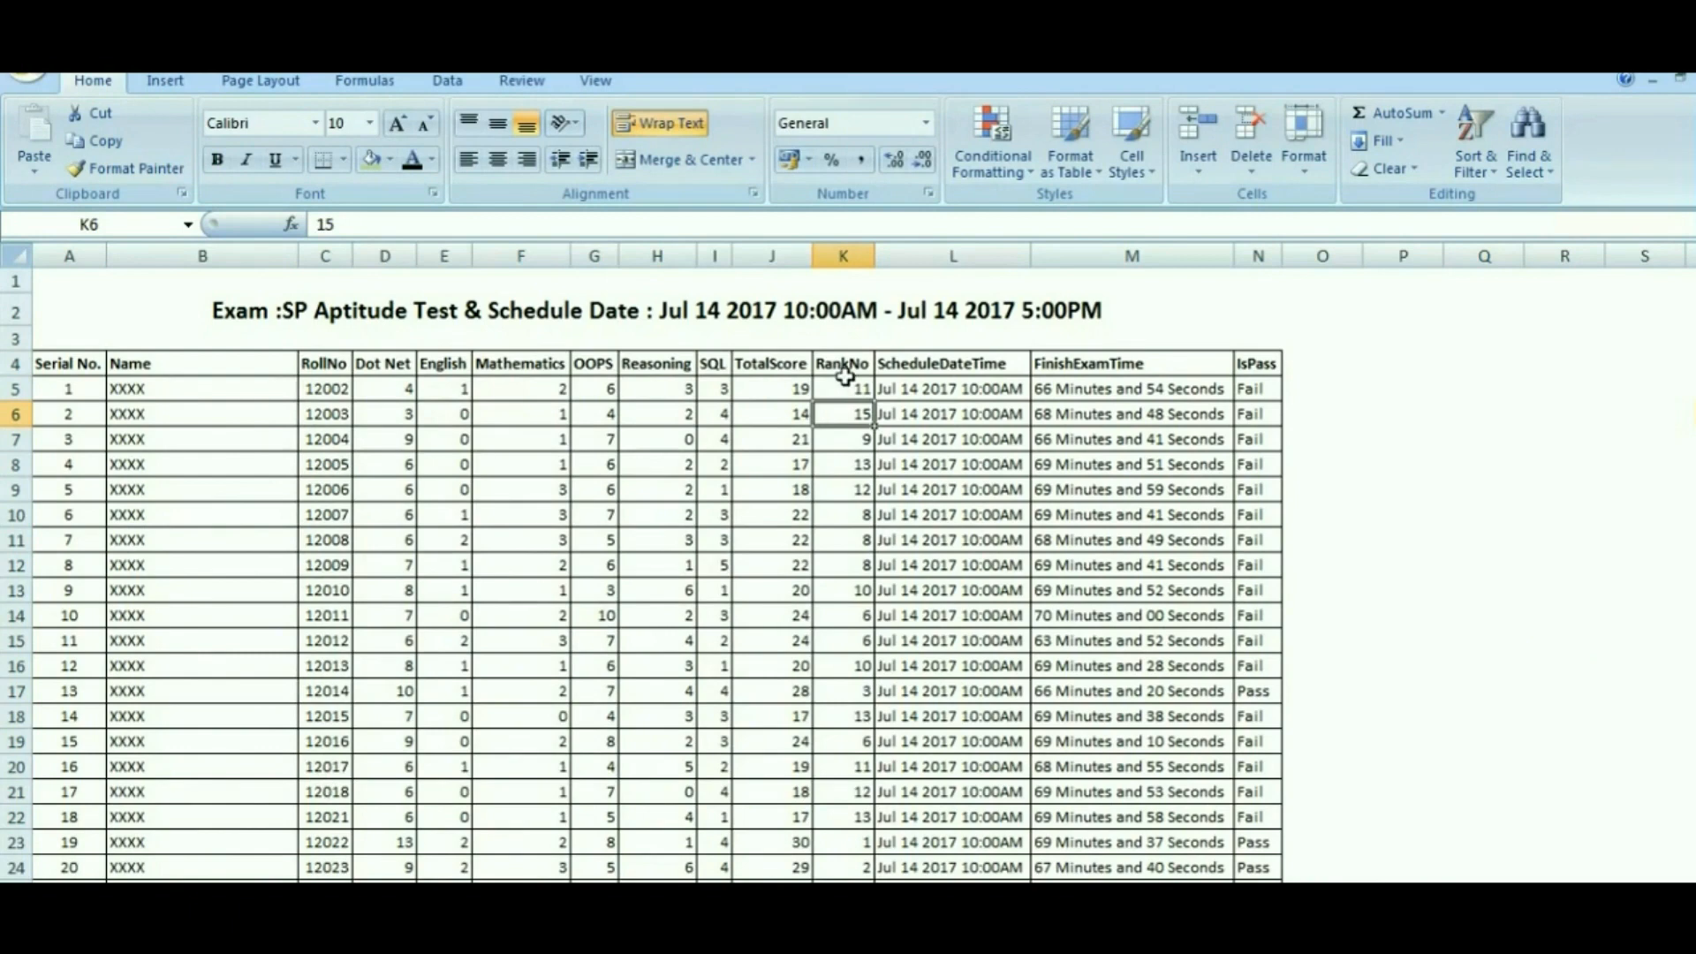
pyautogui.moveTo(789, 387); pyautogui.dragTo(837, 770)
pyautogui.click(838, 539)
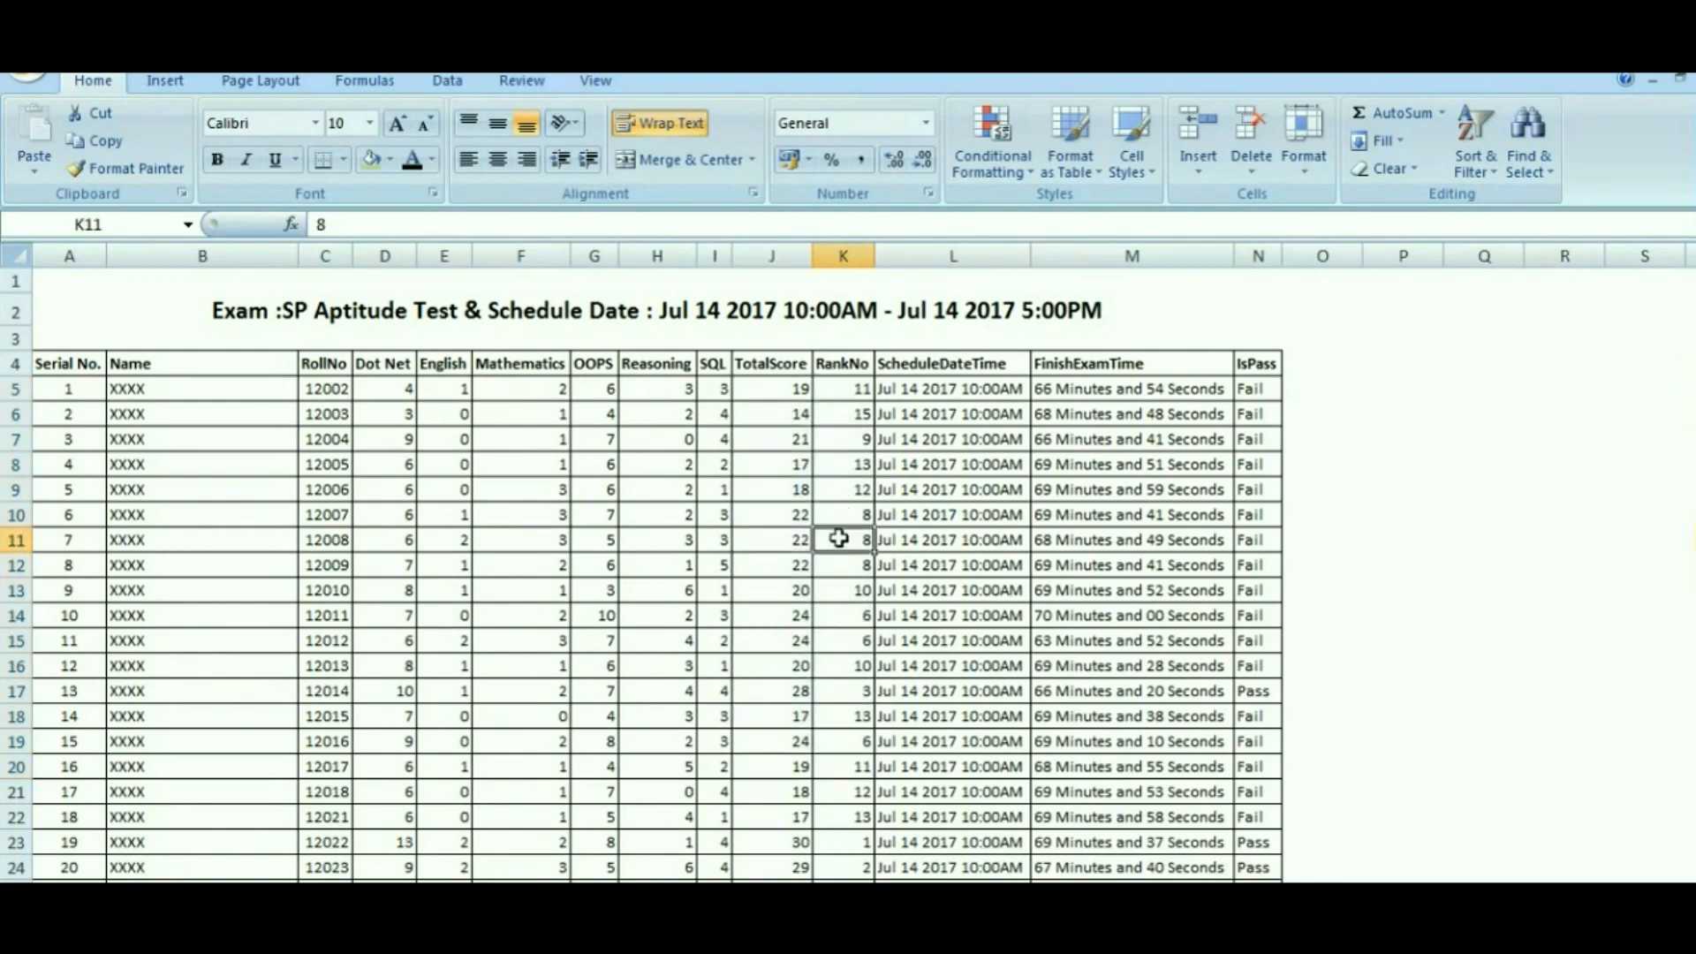
pyautogui.click(1258, 389)
pyautogui.moveTo(1259, 493); pyautogui.dragTo(1273, 797)
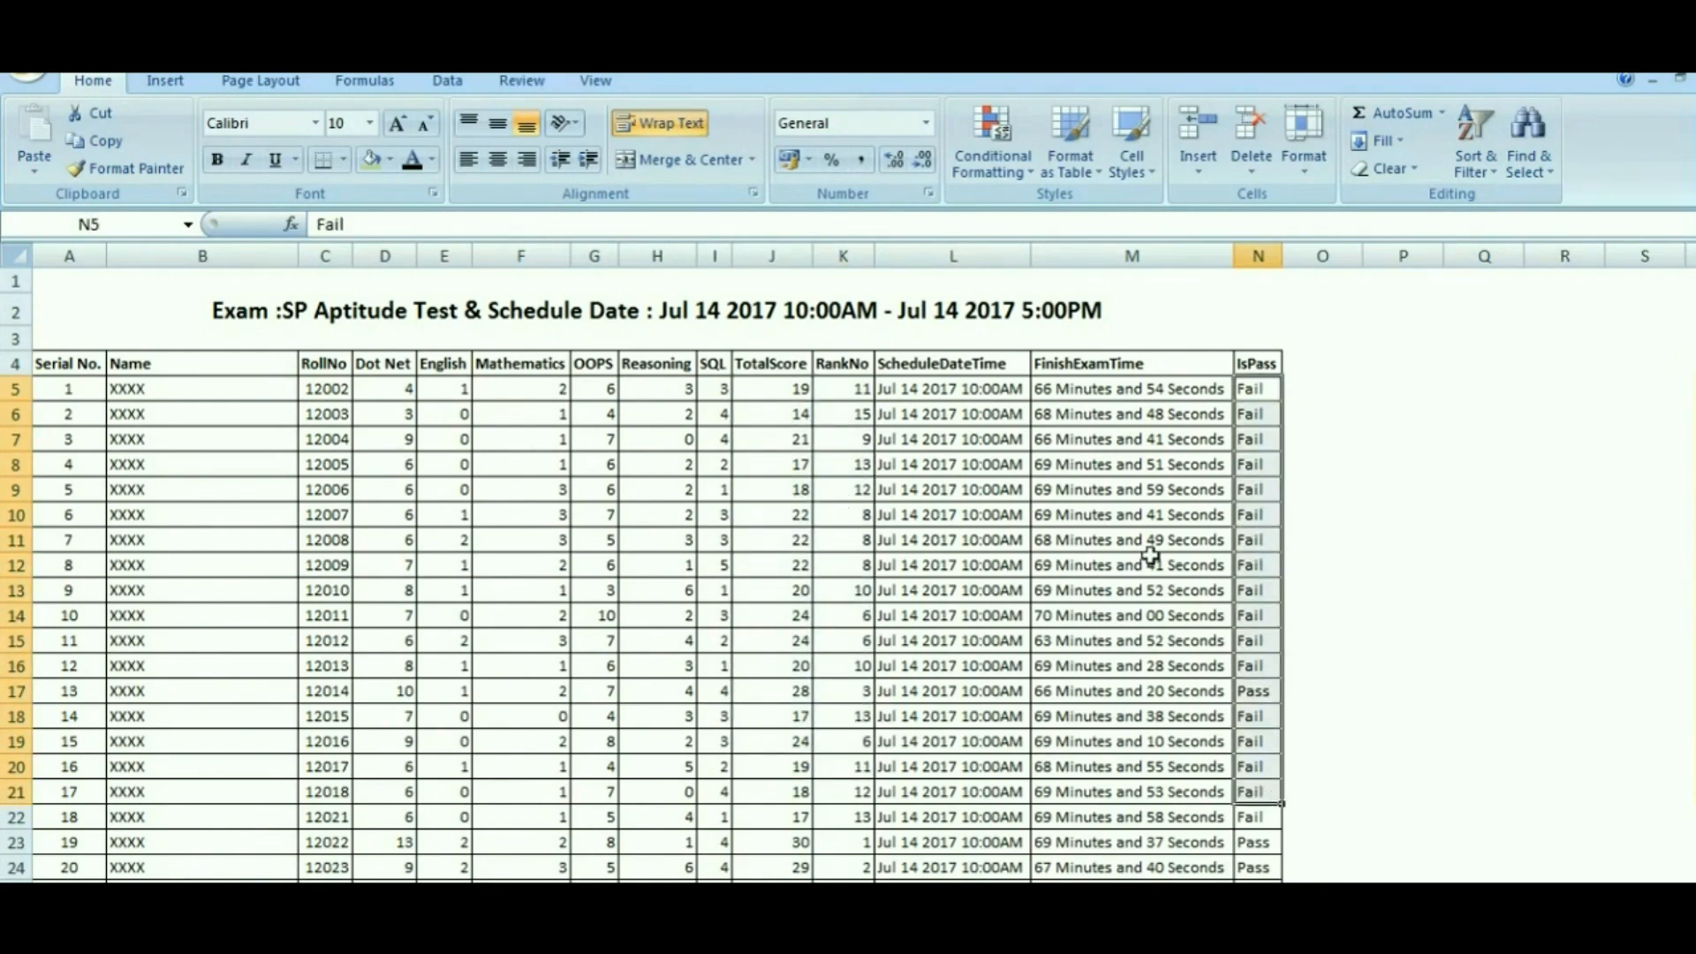
# Step: Highlight the first candidate's result row and IsPass cell in the exported sheet, and switch back to Eklavvya in the browser
pyautogui.click(15, 388)
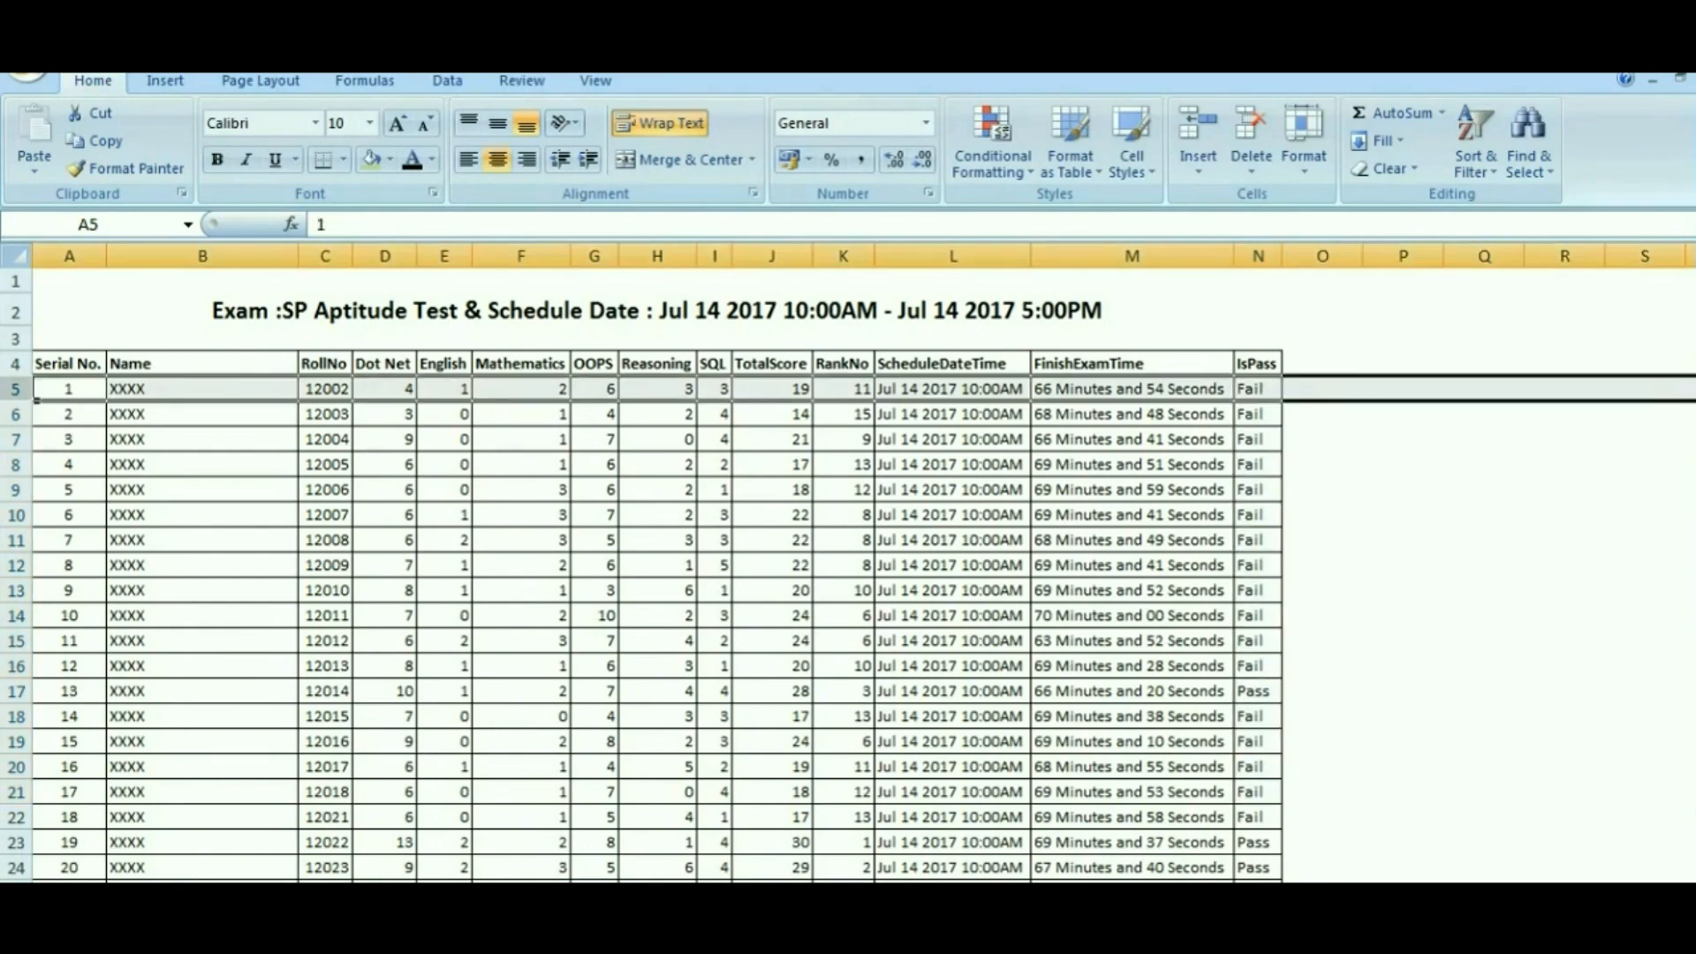
pyautogui.click(1265, 389)
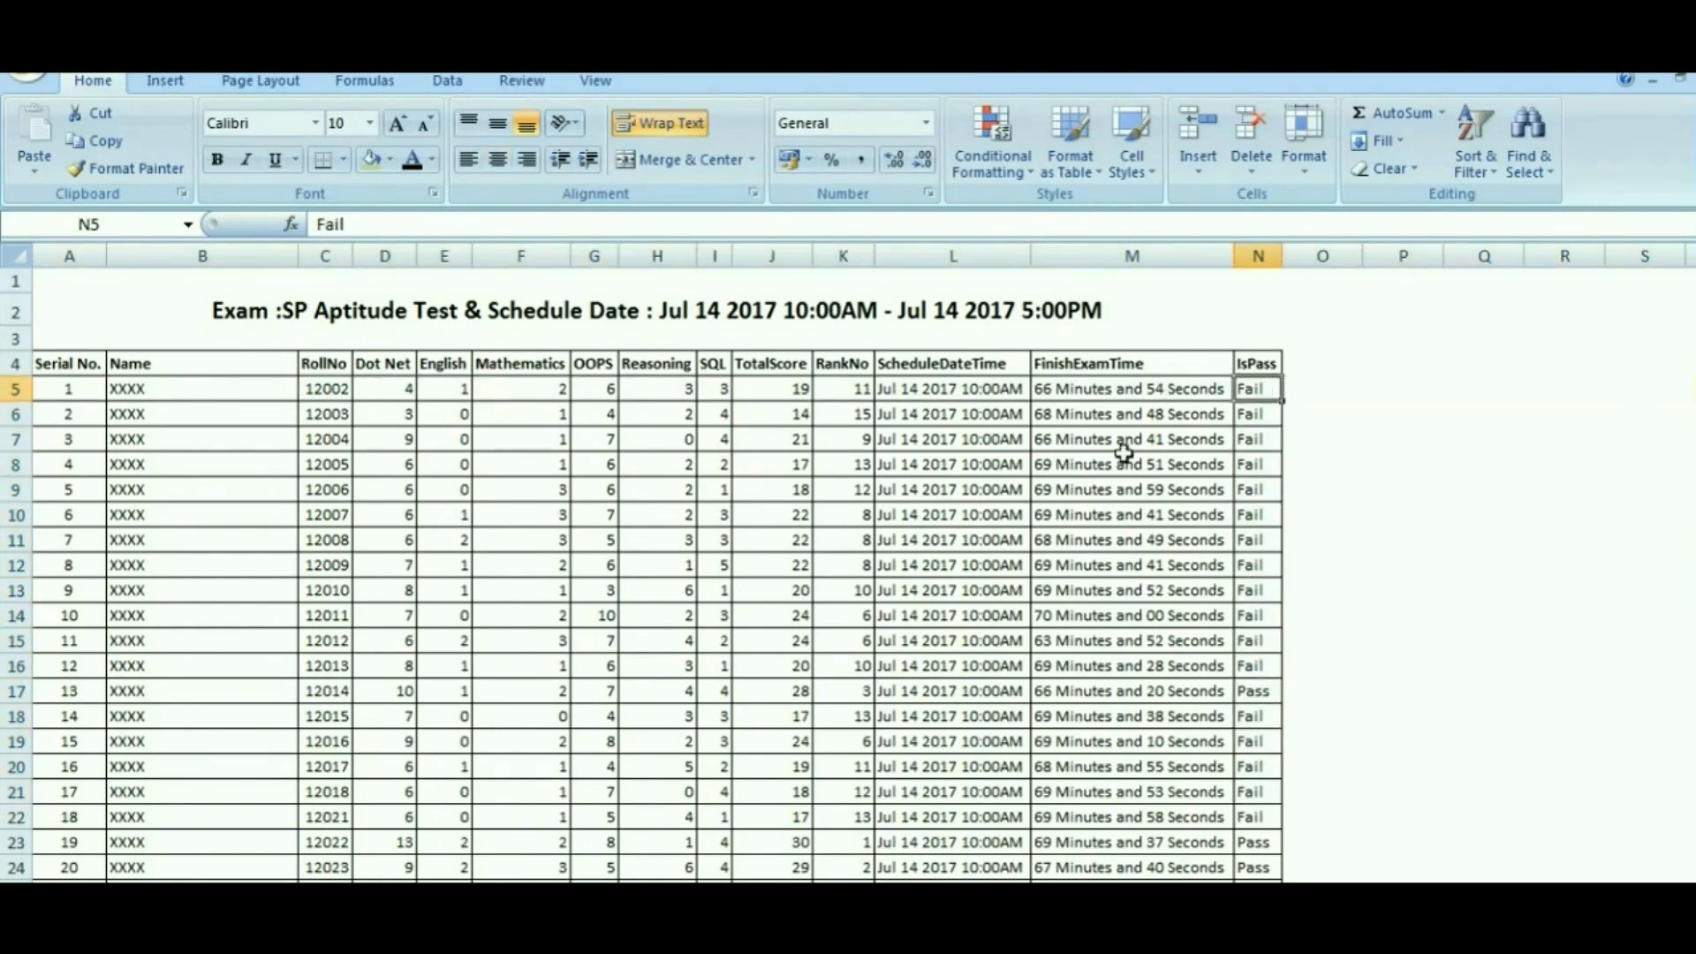
pyautogui.hotkey('alt', 'Tab')
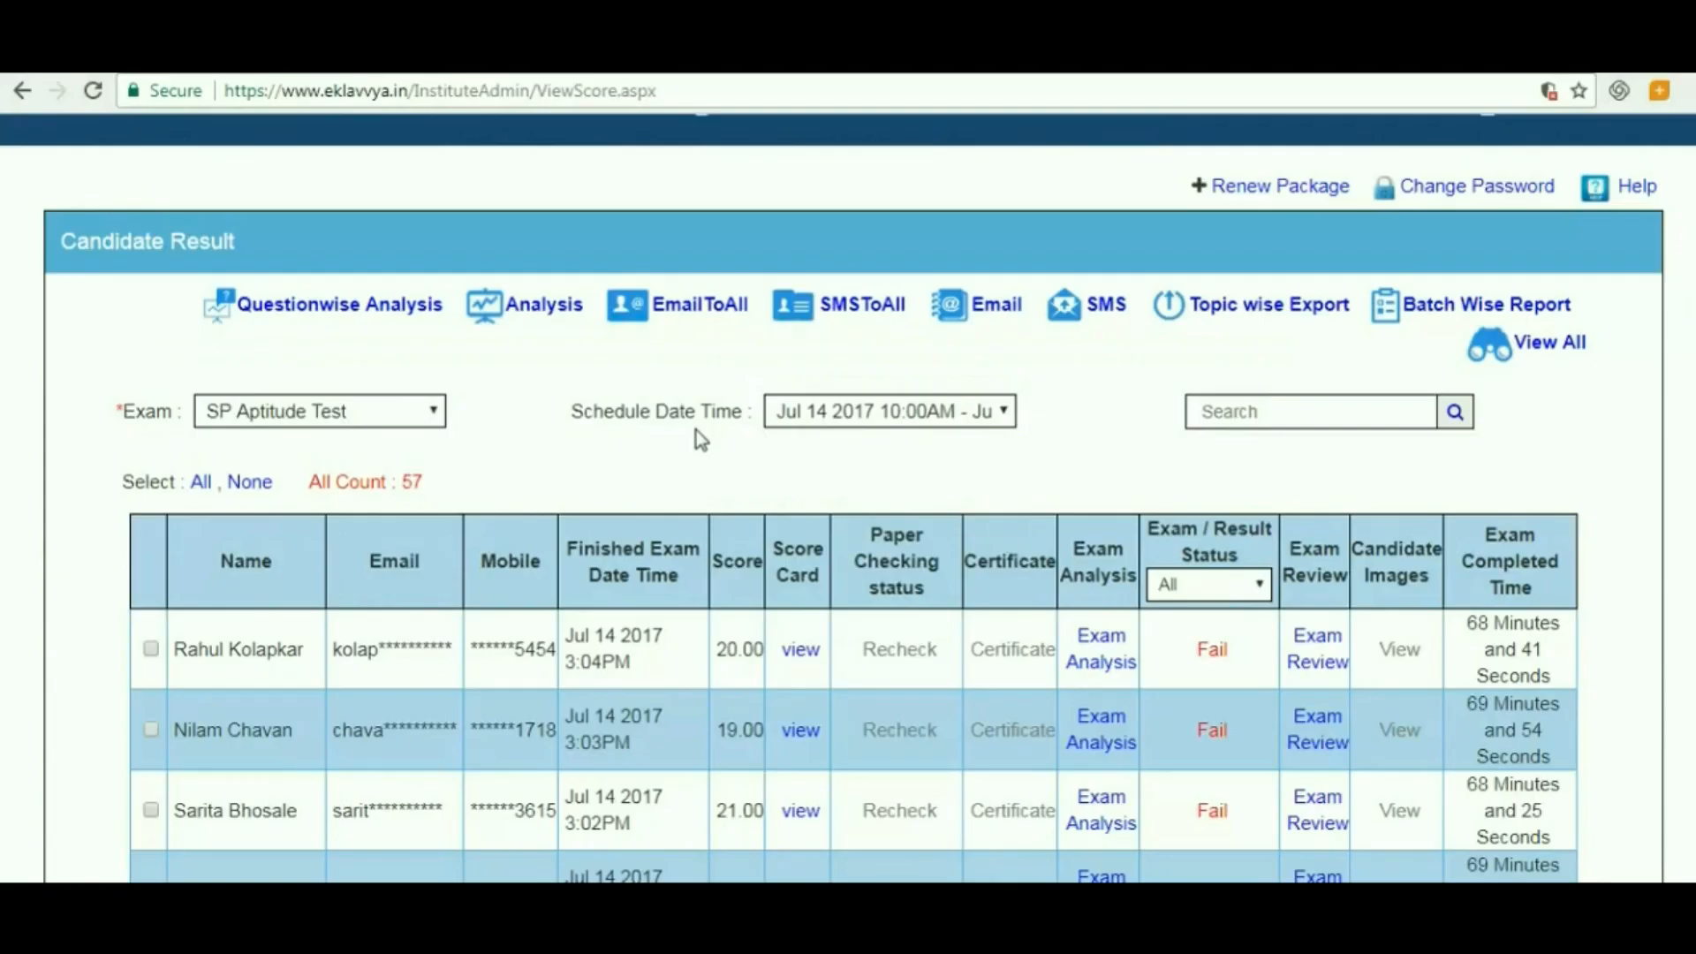
# Step: Open the analysis of the SP Aptitude Test and examine the Exam Analysis and Exam Schedule Analysis charts
pyautogui.click(554, 309)
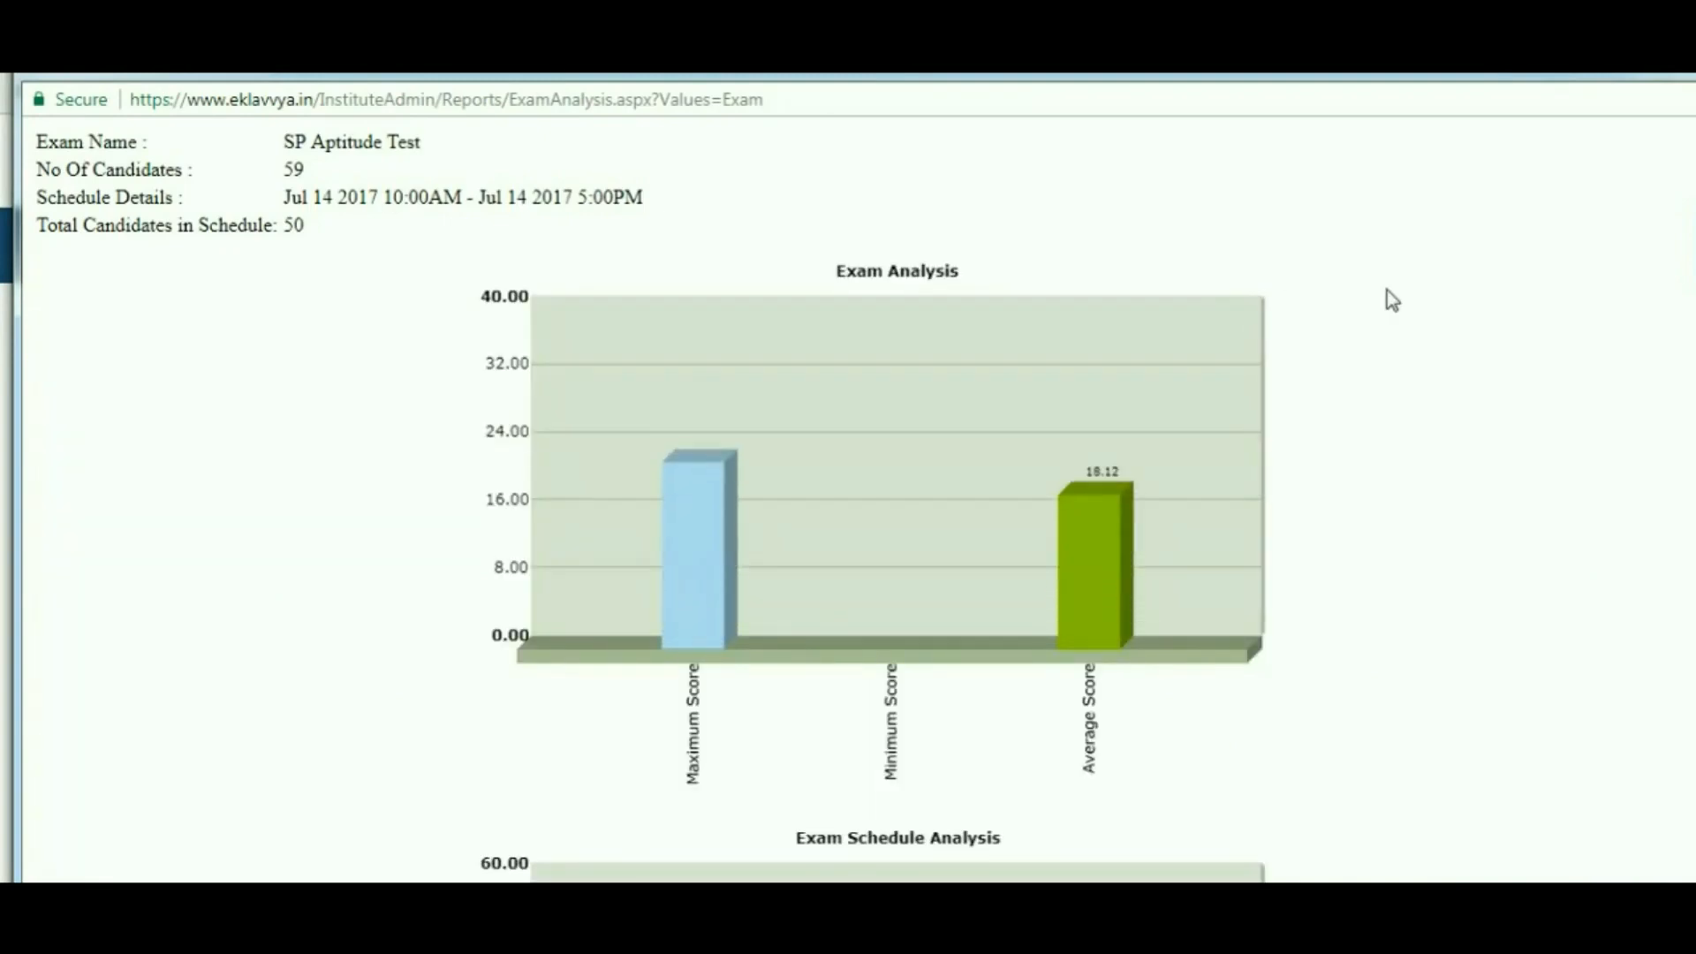
pyautogui.scroll(-3, 1388, 291)
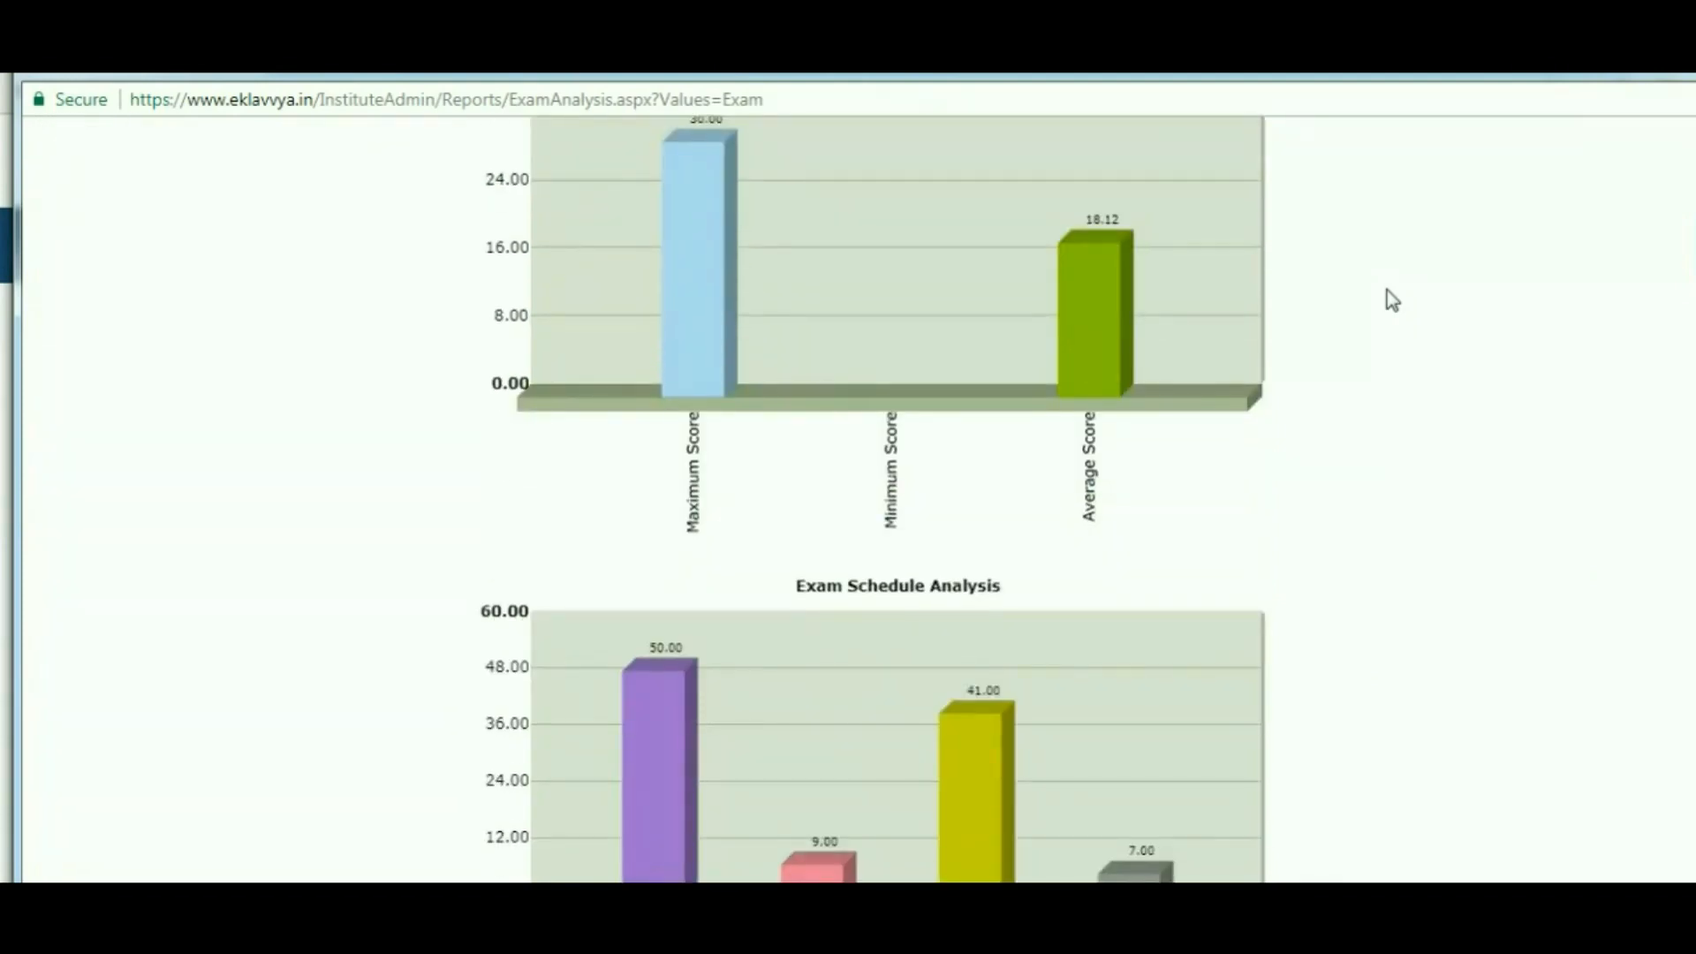
pyautogui.scroll(1, 1387, 292)
pyautogui.scroll(-2, 1387, 292)
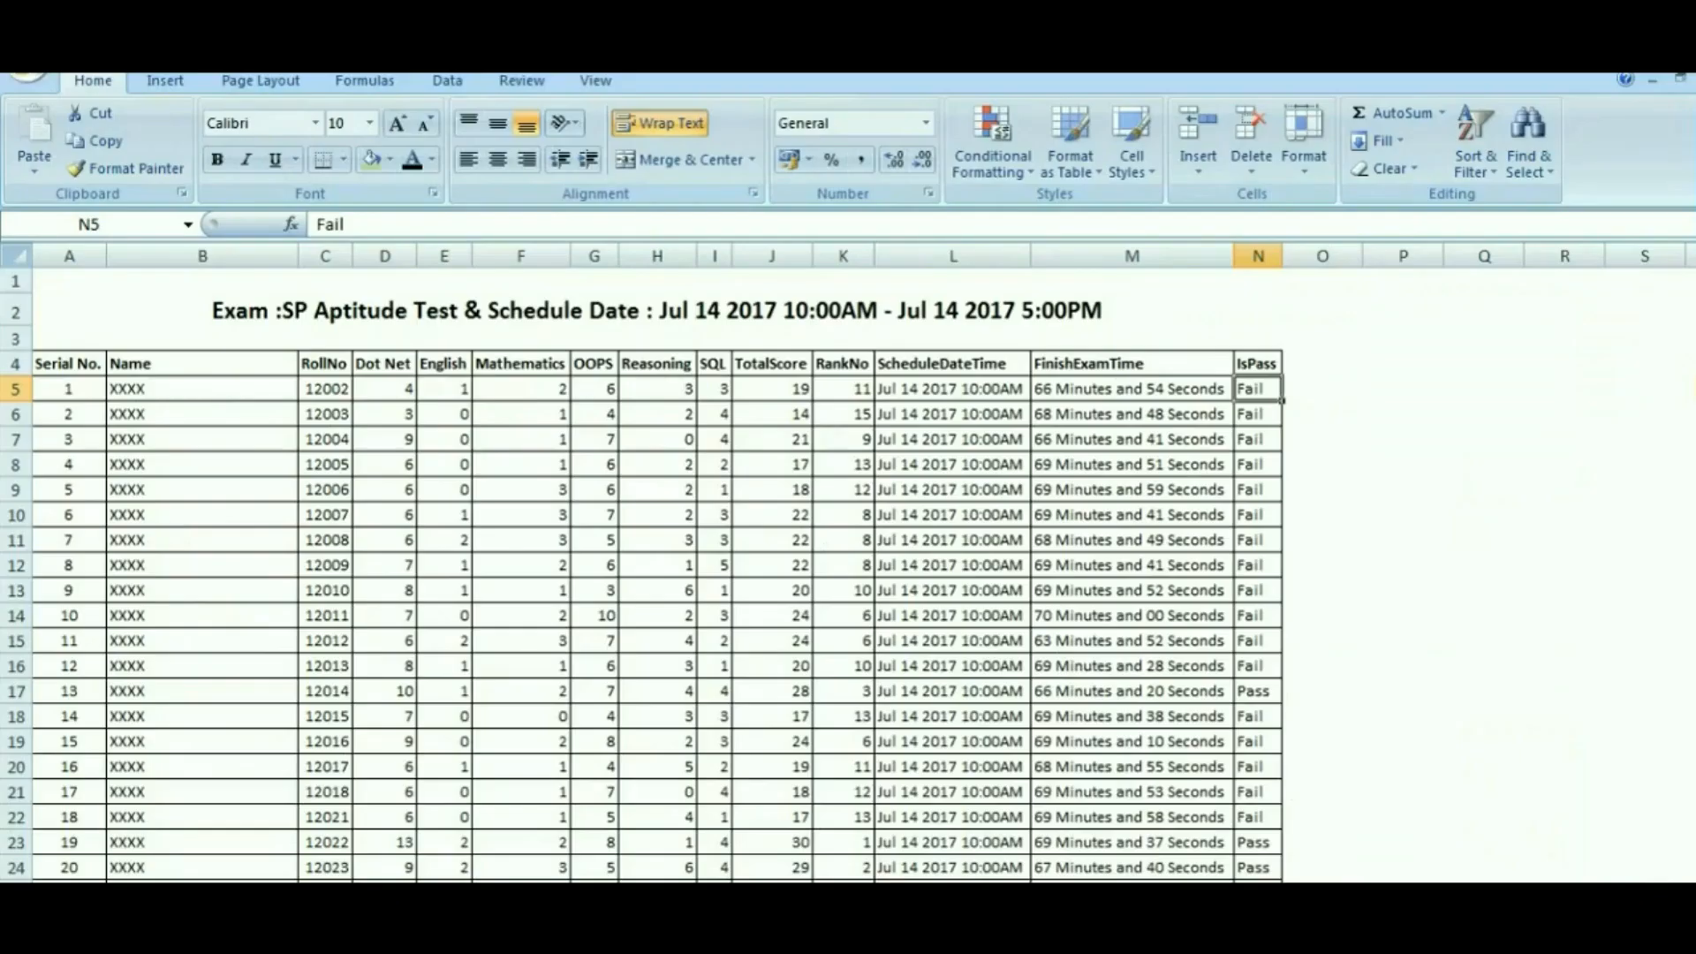
# Step: Highlight the subject scores from Dot Net to SQL for the first candidate in the Excel sheet, and return to Eklavvya
pyautogui.click(513, 546)
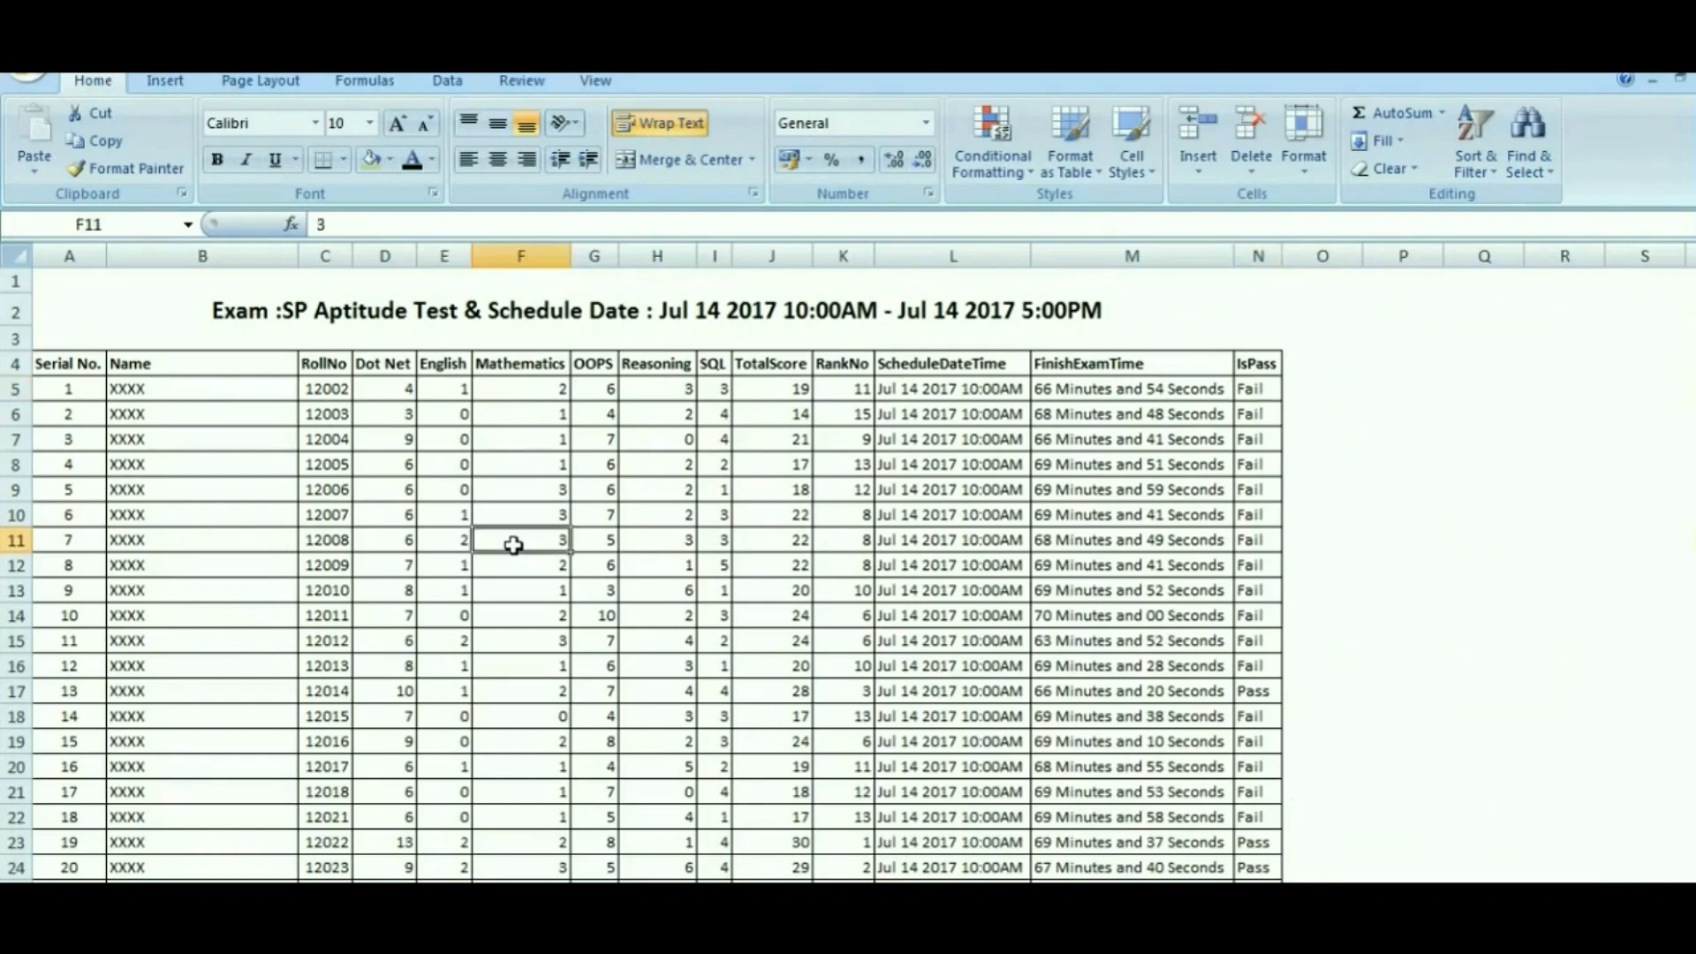
pyautogui.moveTo(373, 358); pyautogui.dragTo(714, 390)
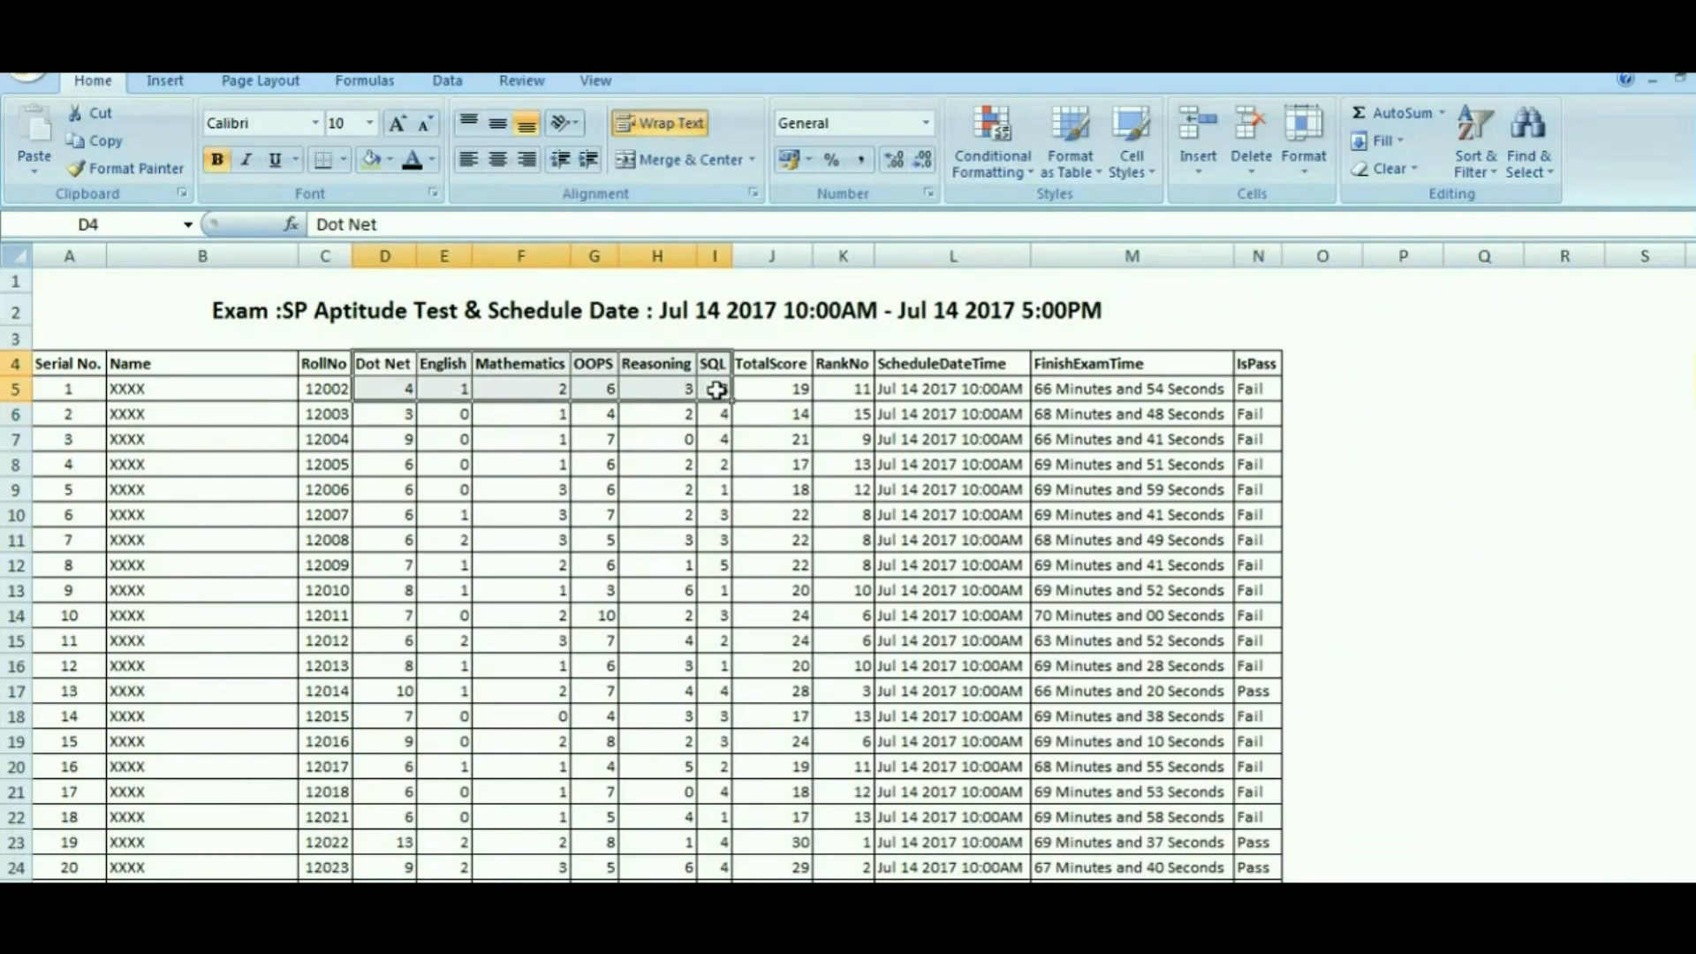
pyautogui.hotkey('alt', 'Tab')
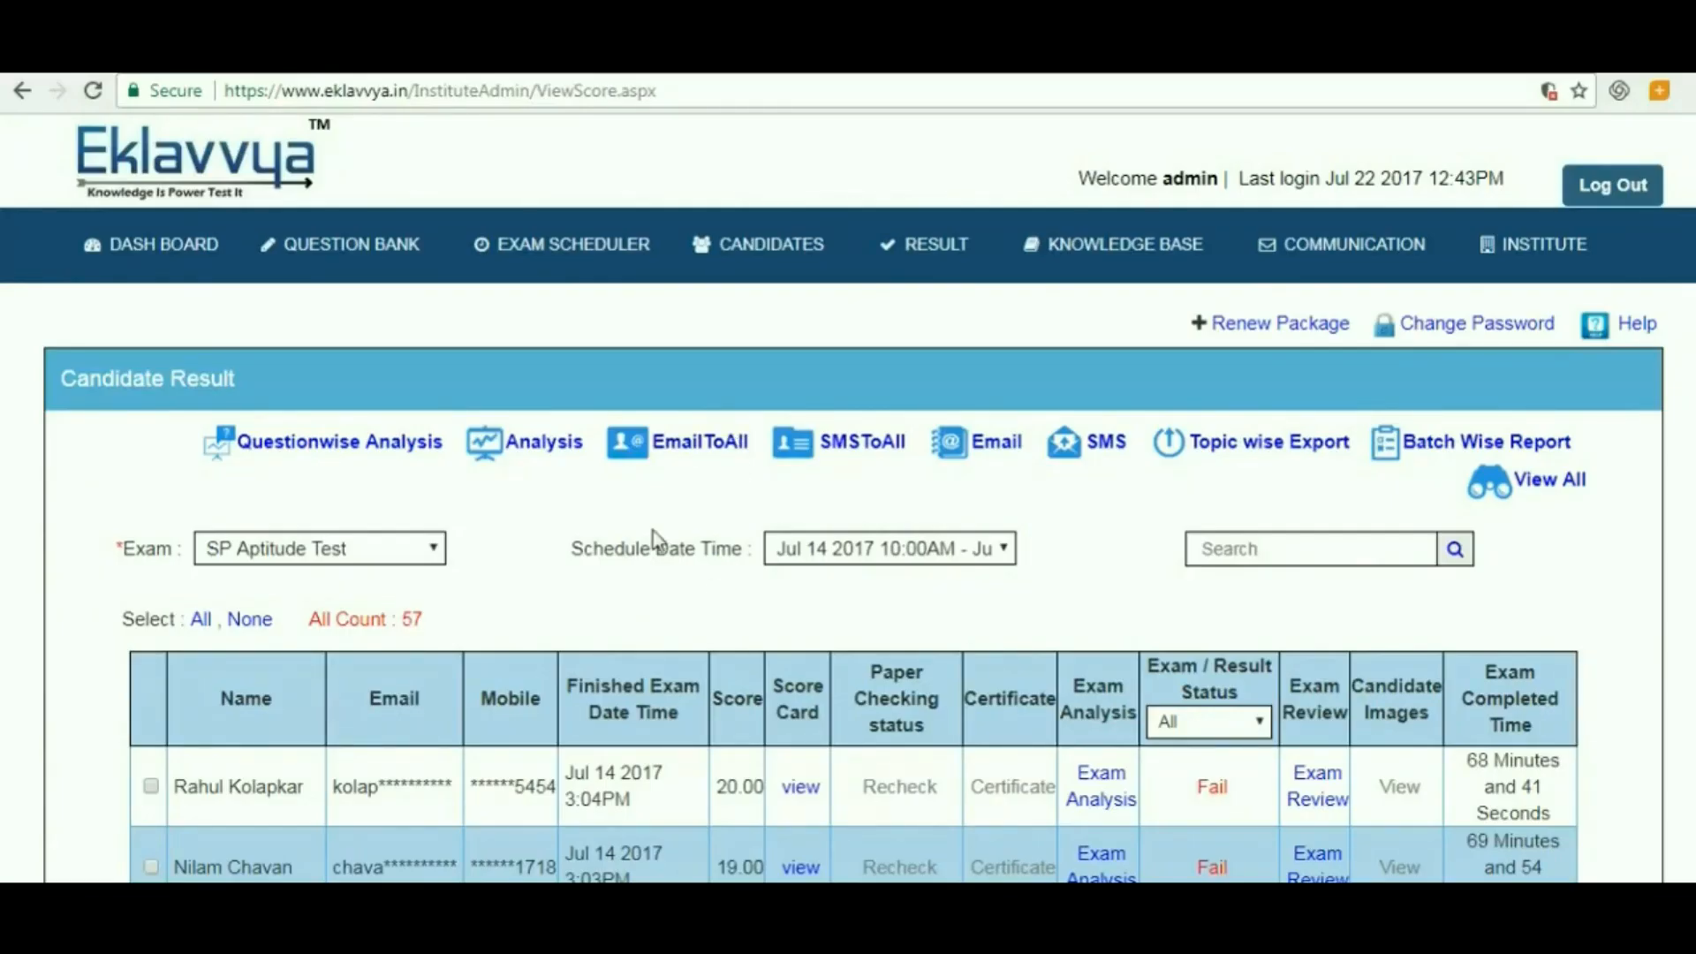
# Step: View and close the SP Aptitude Test's exam analysis, and examine the Attempted, Correct and Incorrect counts in its questionwise analysis
pyautogui.click(563, 446)
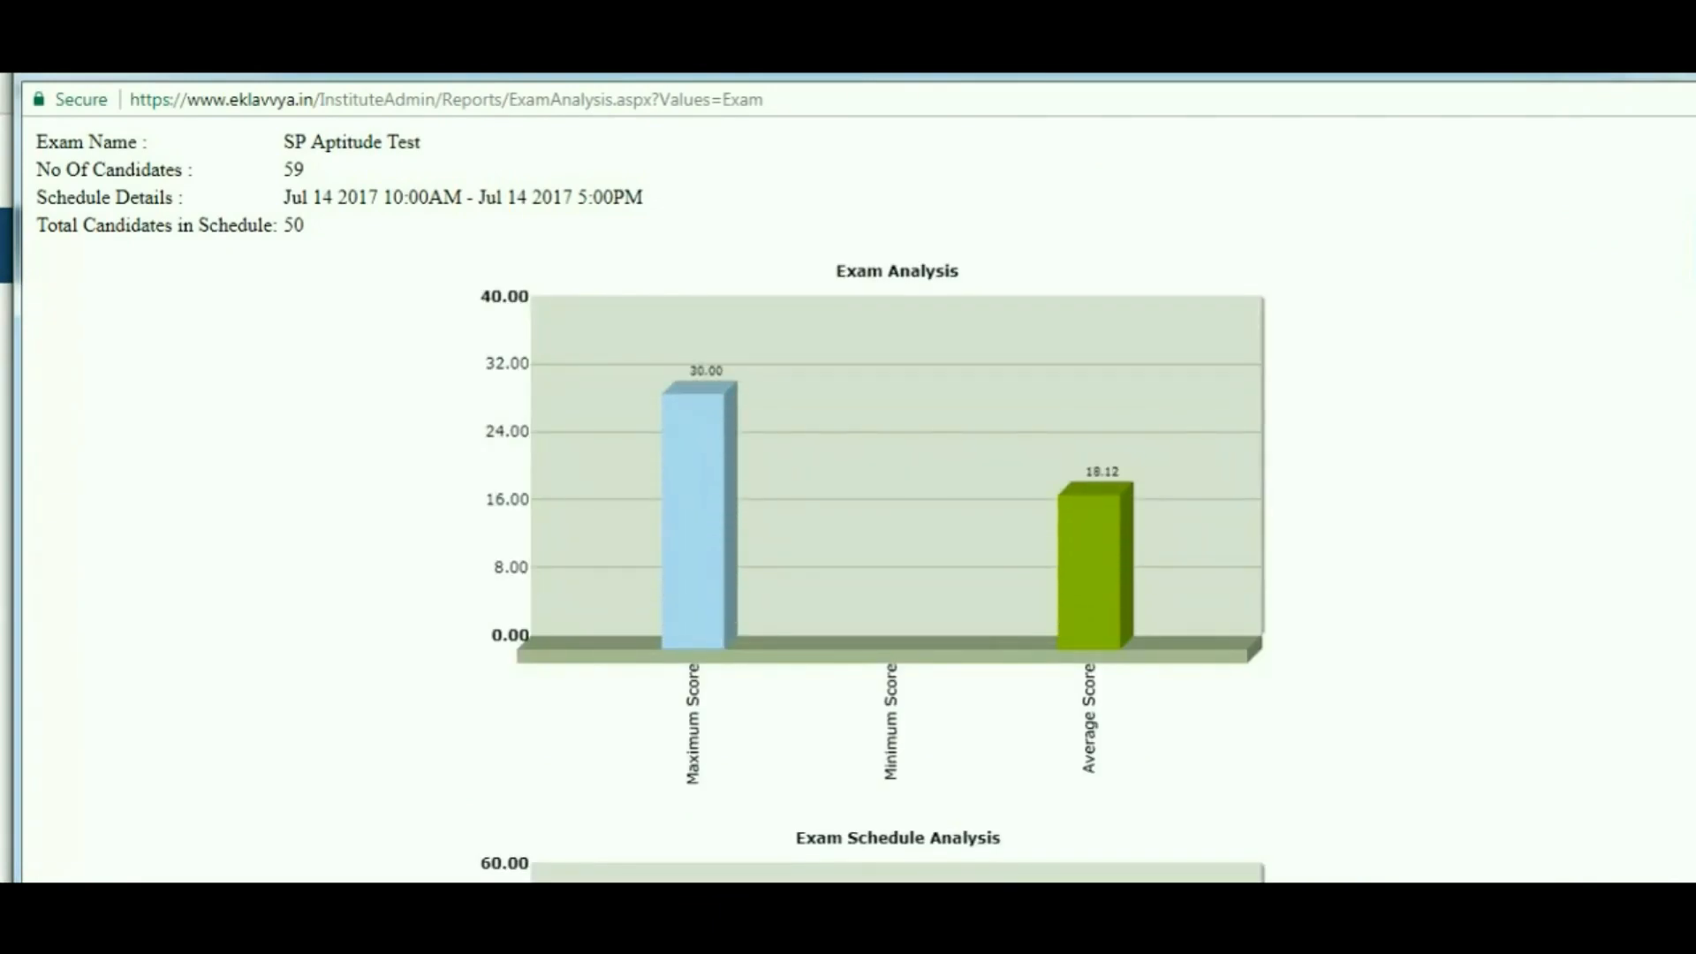
pyautogui.hotkey('ctrl', 'w')
pyautogui.click(422, 449)
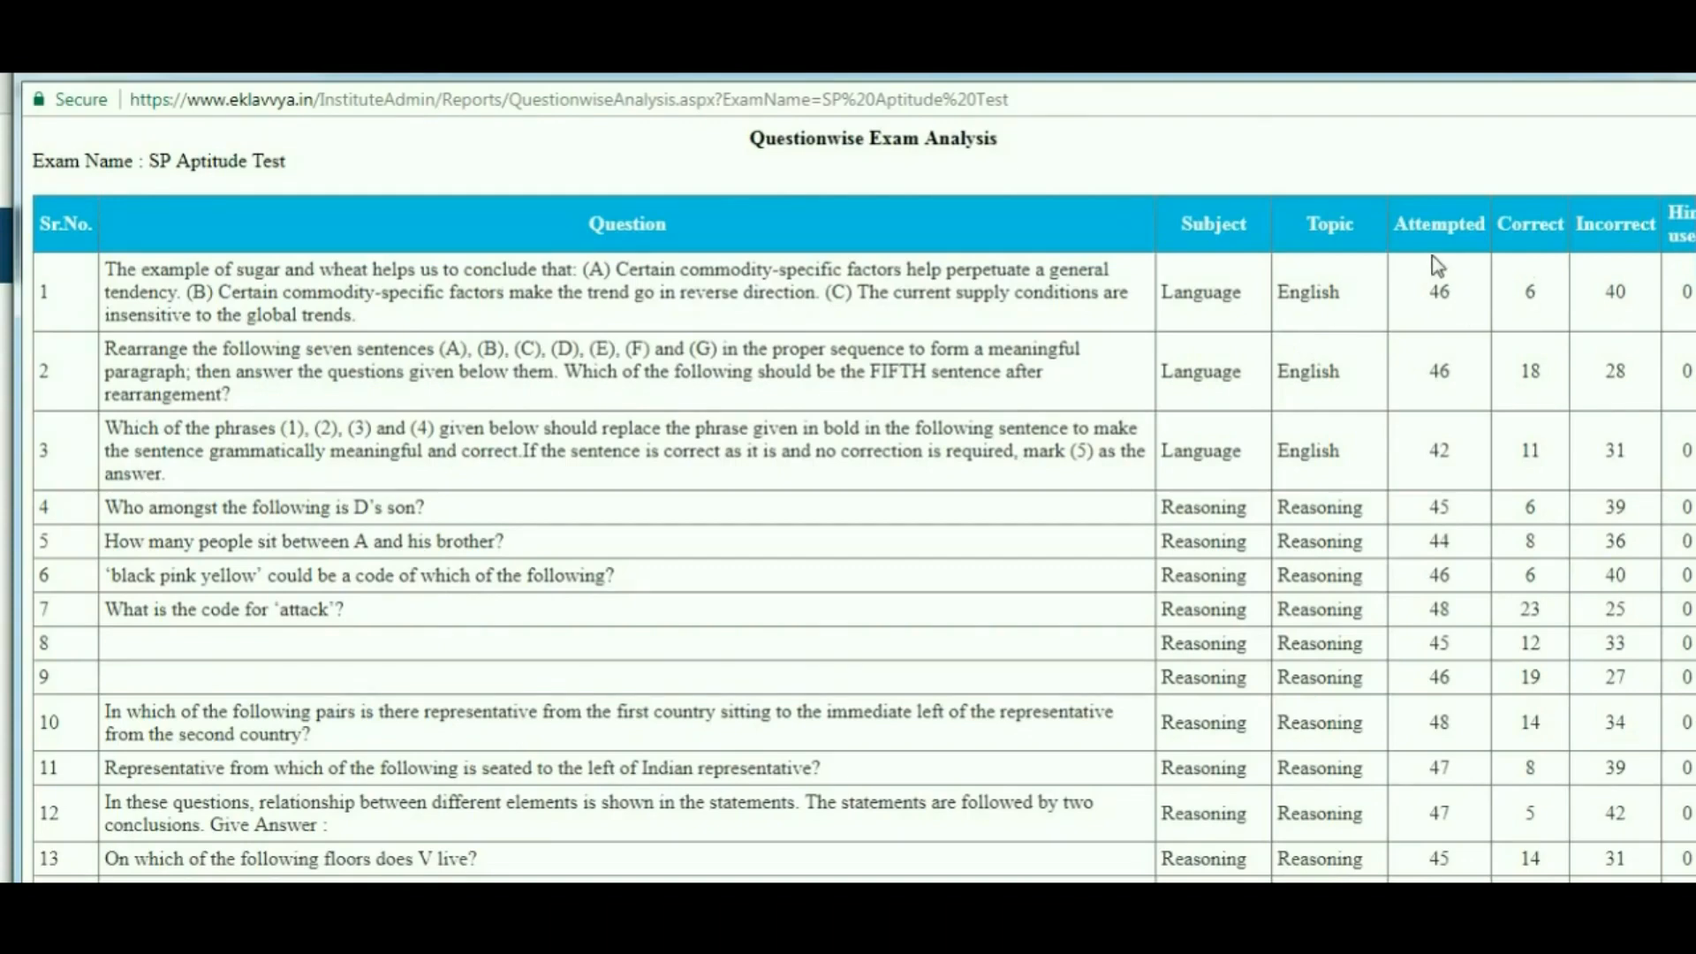
pyautogui.moveTo(1396, 225); pyautogui.dragTo(1690, 301)
pyautogui.click(1664, 322)
pyautogui.scroll(-3, 1665, 322)
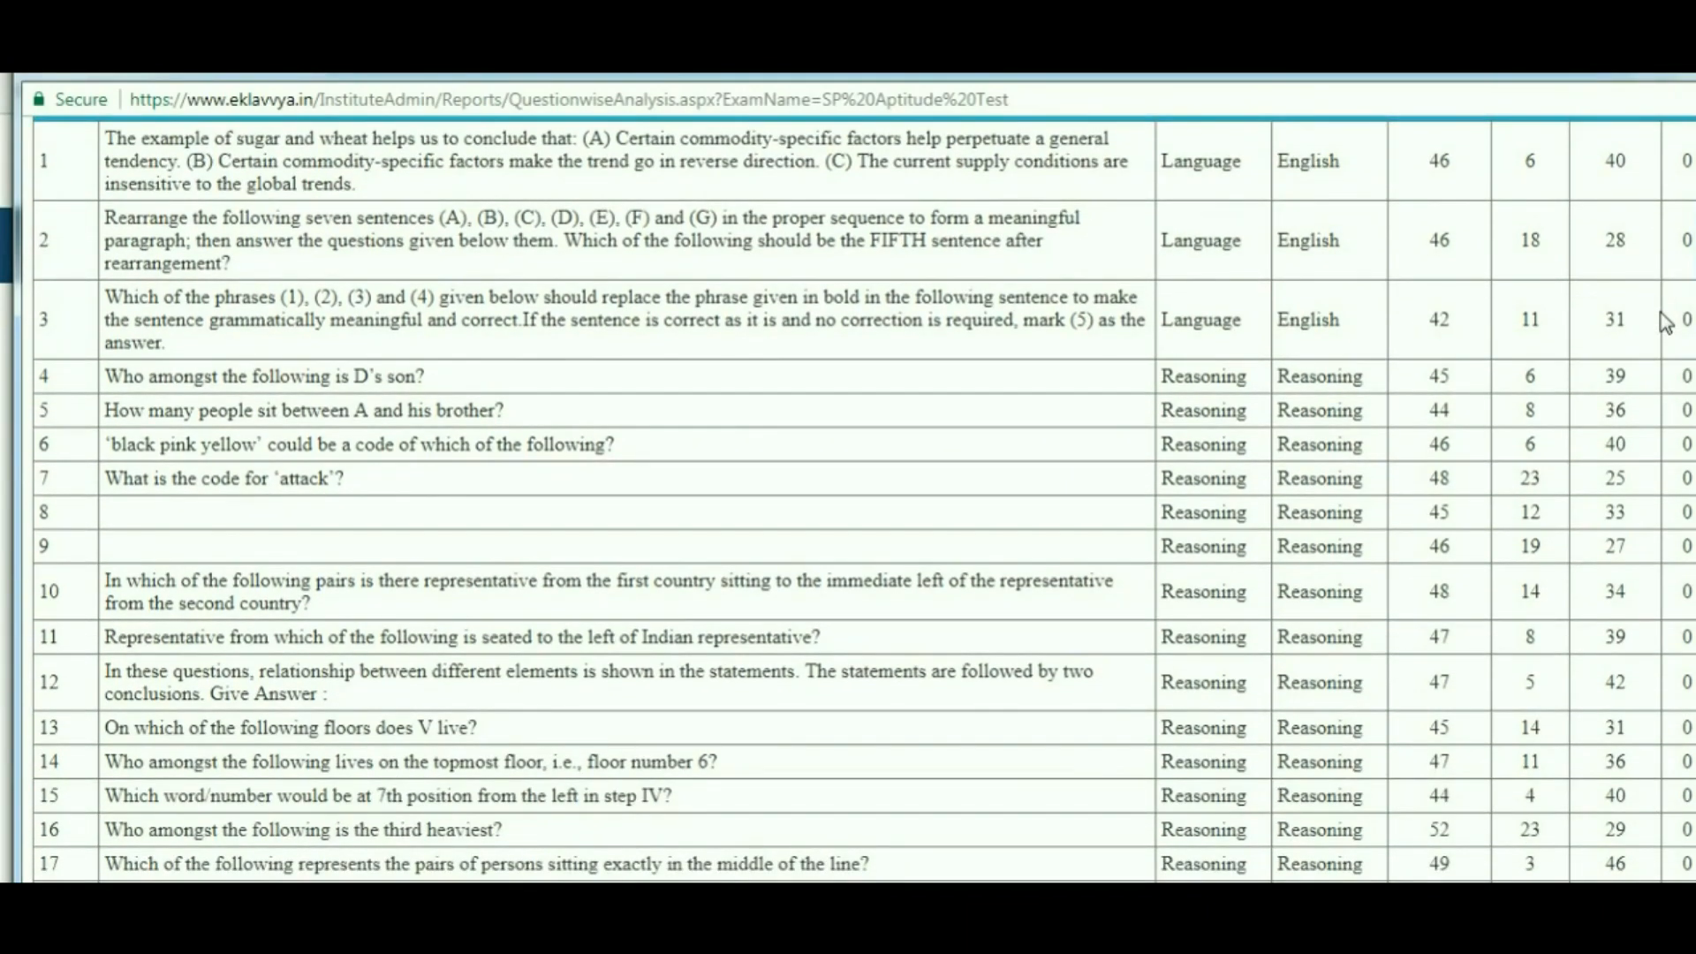
pyautogui.scroll(3, 1664, 323)
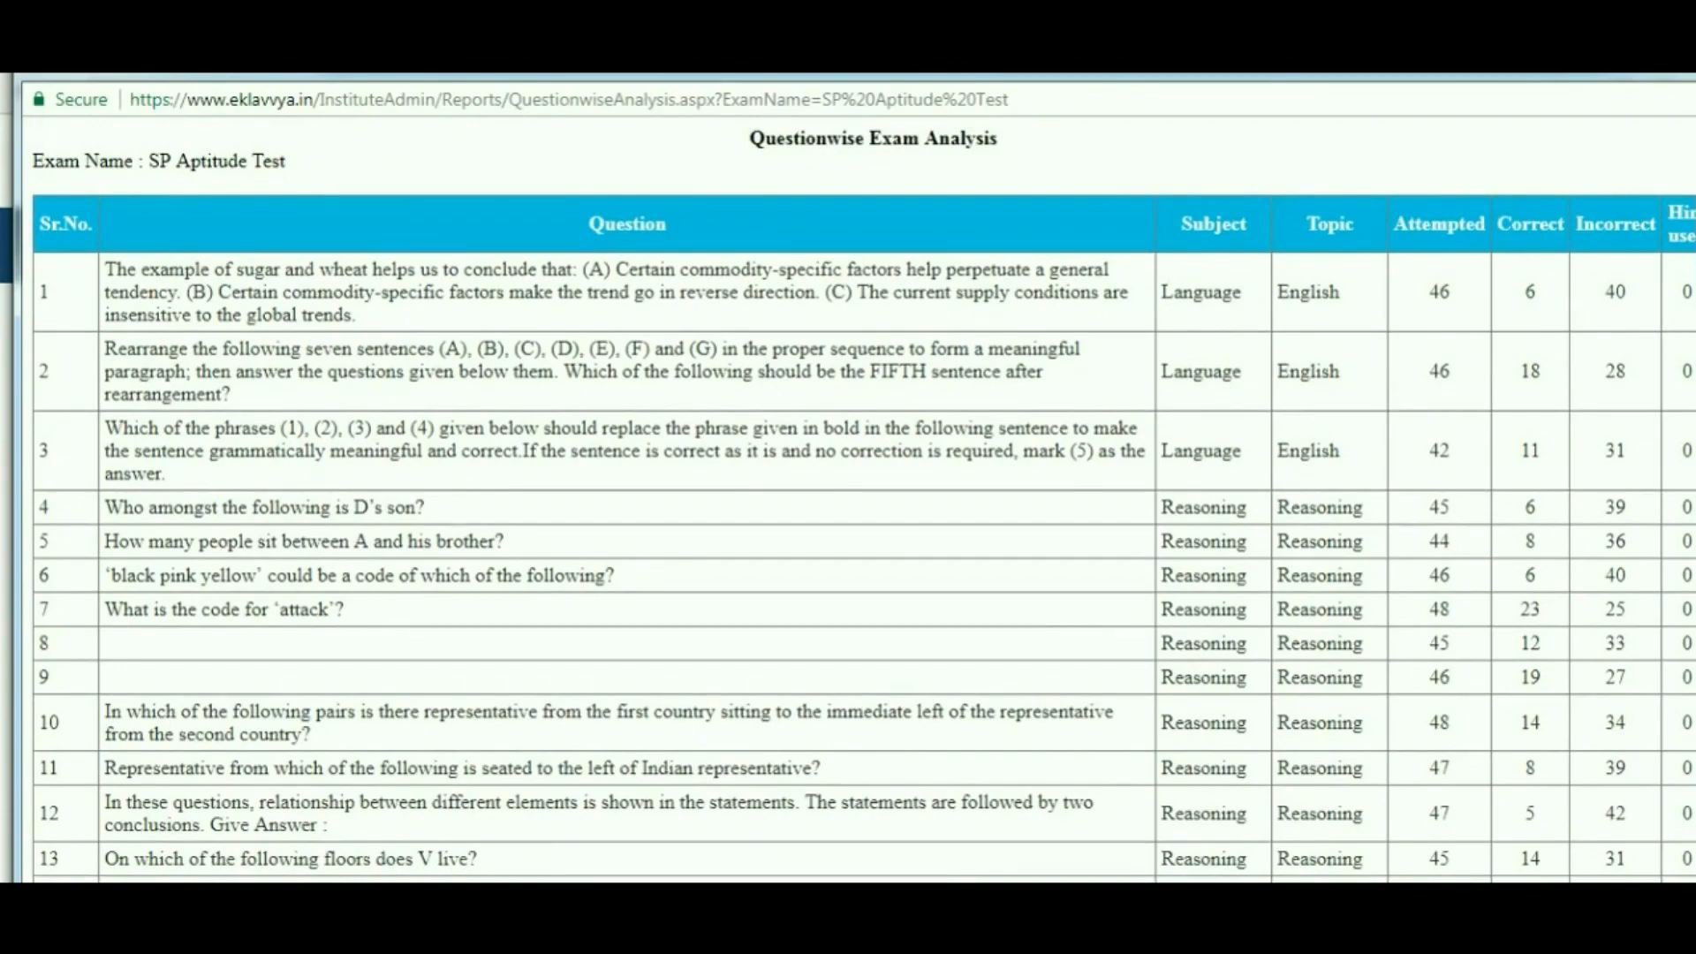
pyautogui.hotkey('ctrl', 'w')
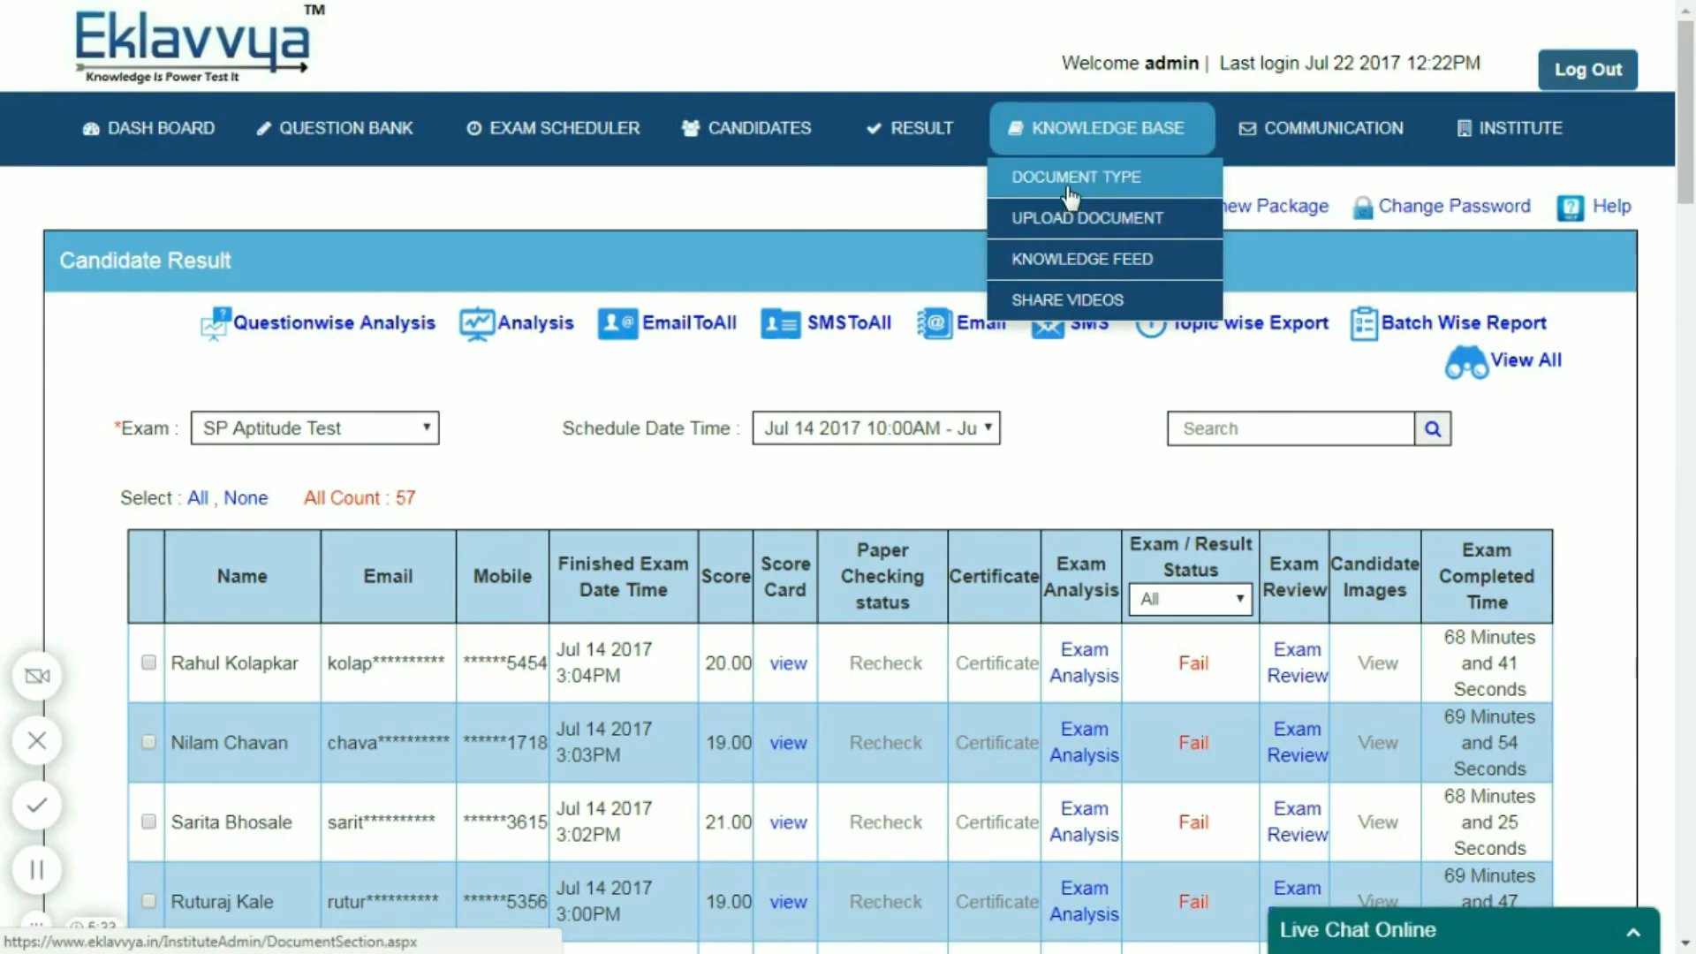
# Step: Open the Entrance Exam document type of the knowledge base for editing and save it
pyautogui.click(1065, 181)
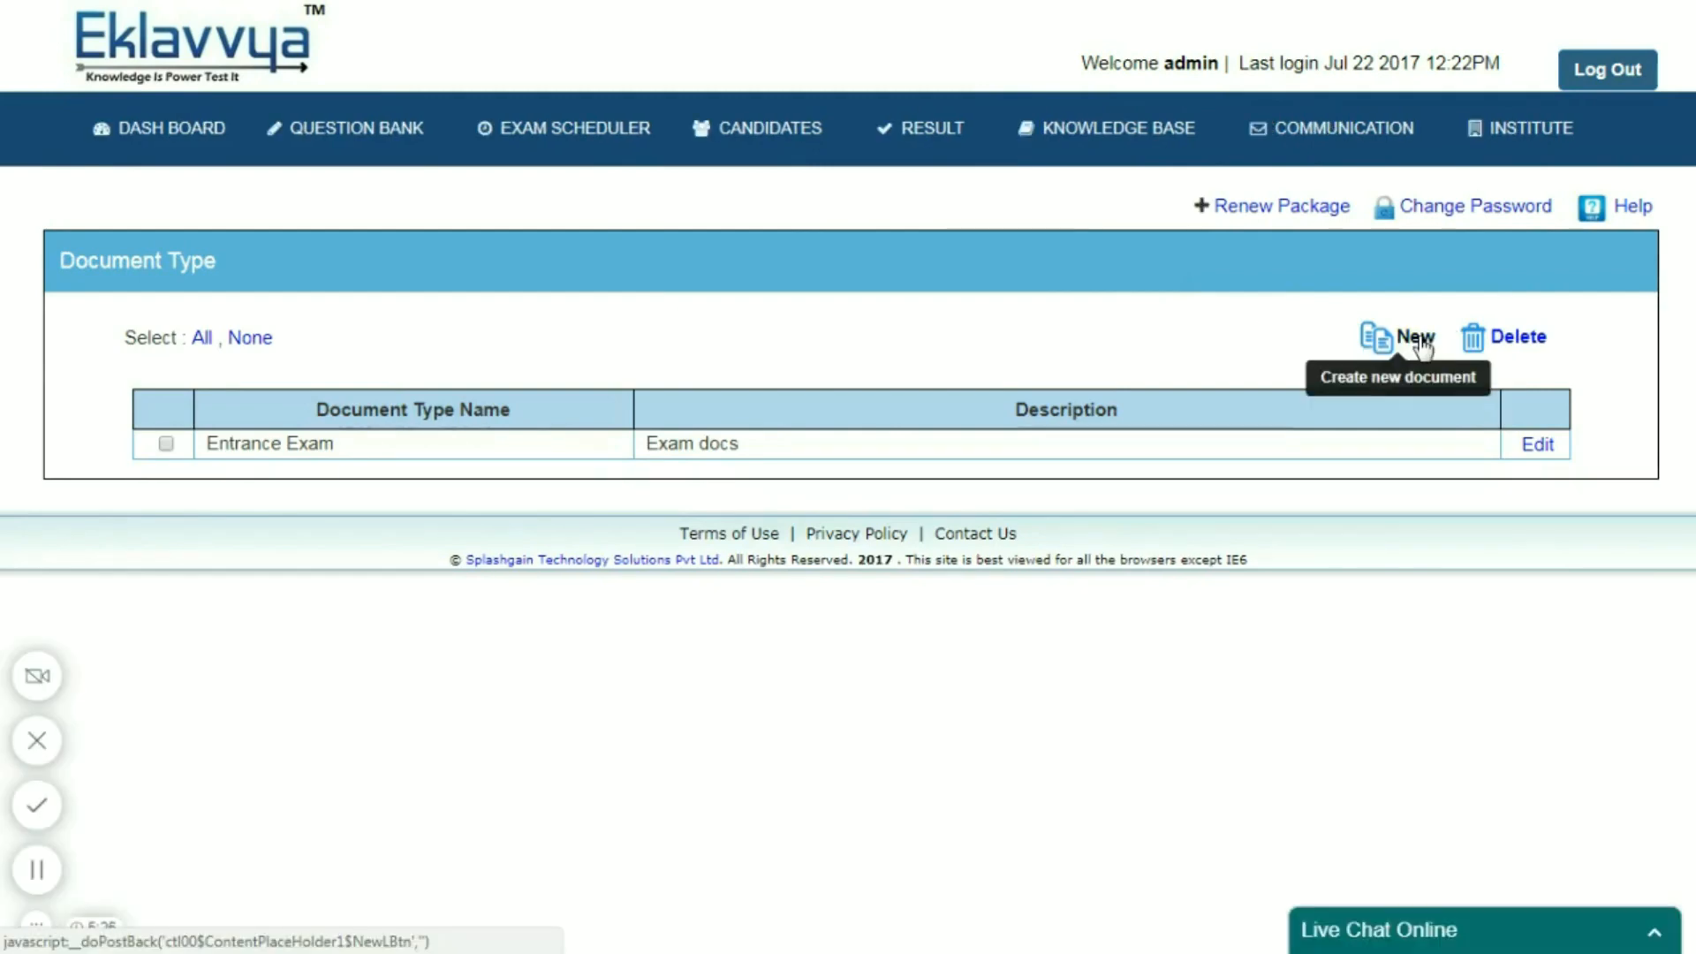
pyautogui.click(1534, 449)
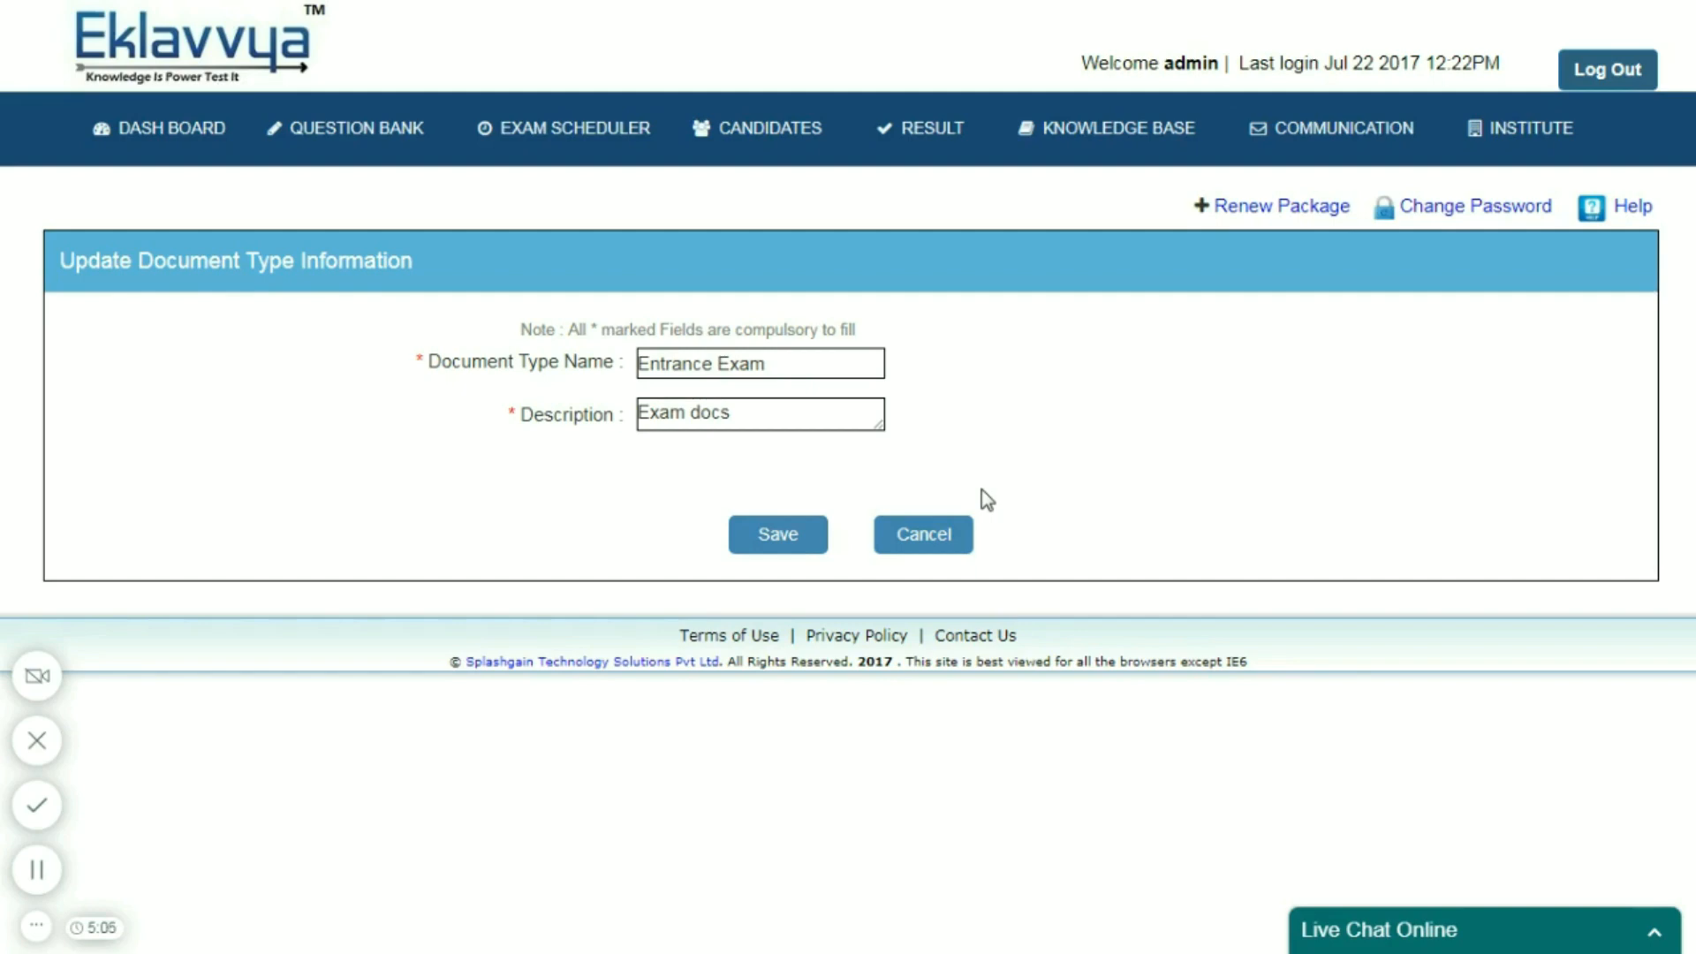
pyautogui.click(783, 543)
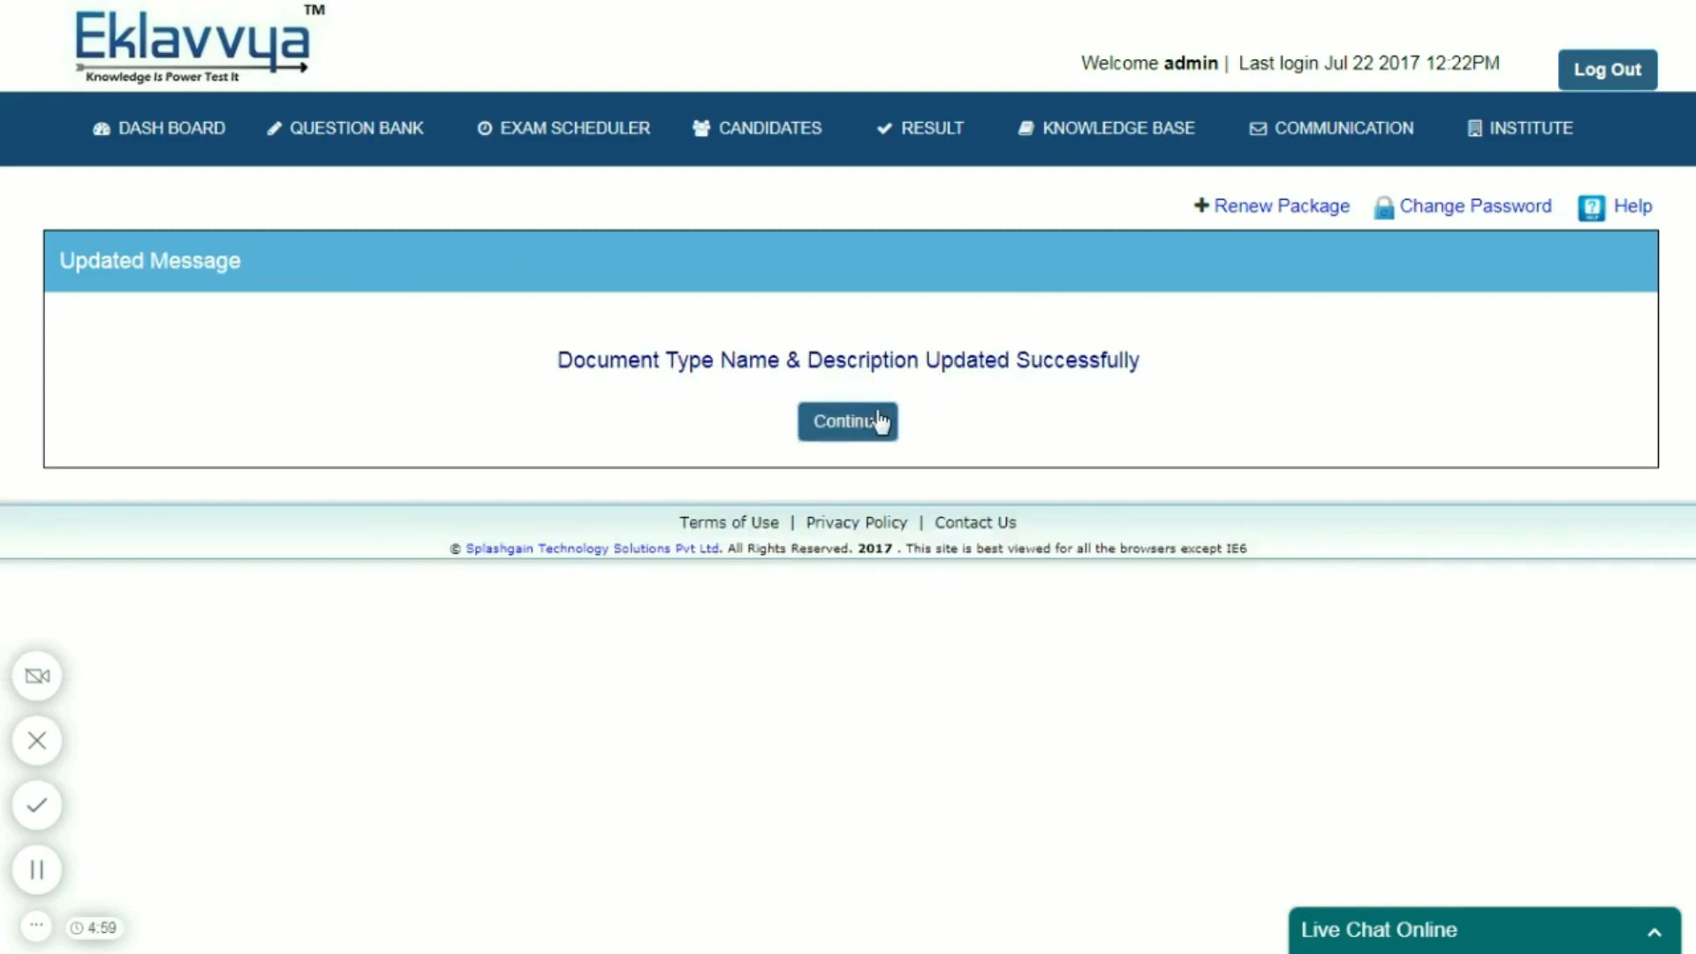
pyautogui.click(879, 421)
# Step: Update the uploaded Entrance exam document with the file Exam Doc1.pdf from the desktop's entrance exam folder and save it
pyautogui.moveTo(1123, 133)
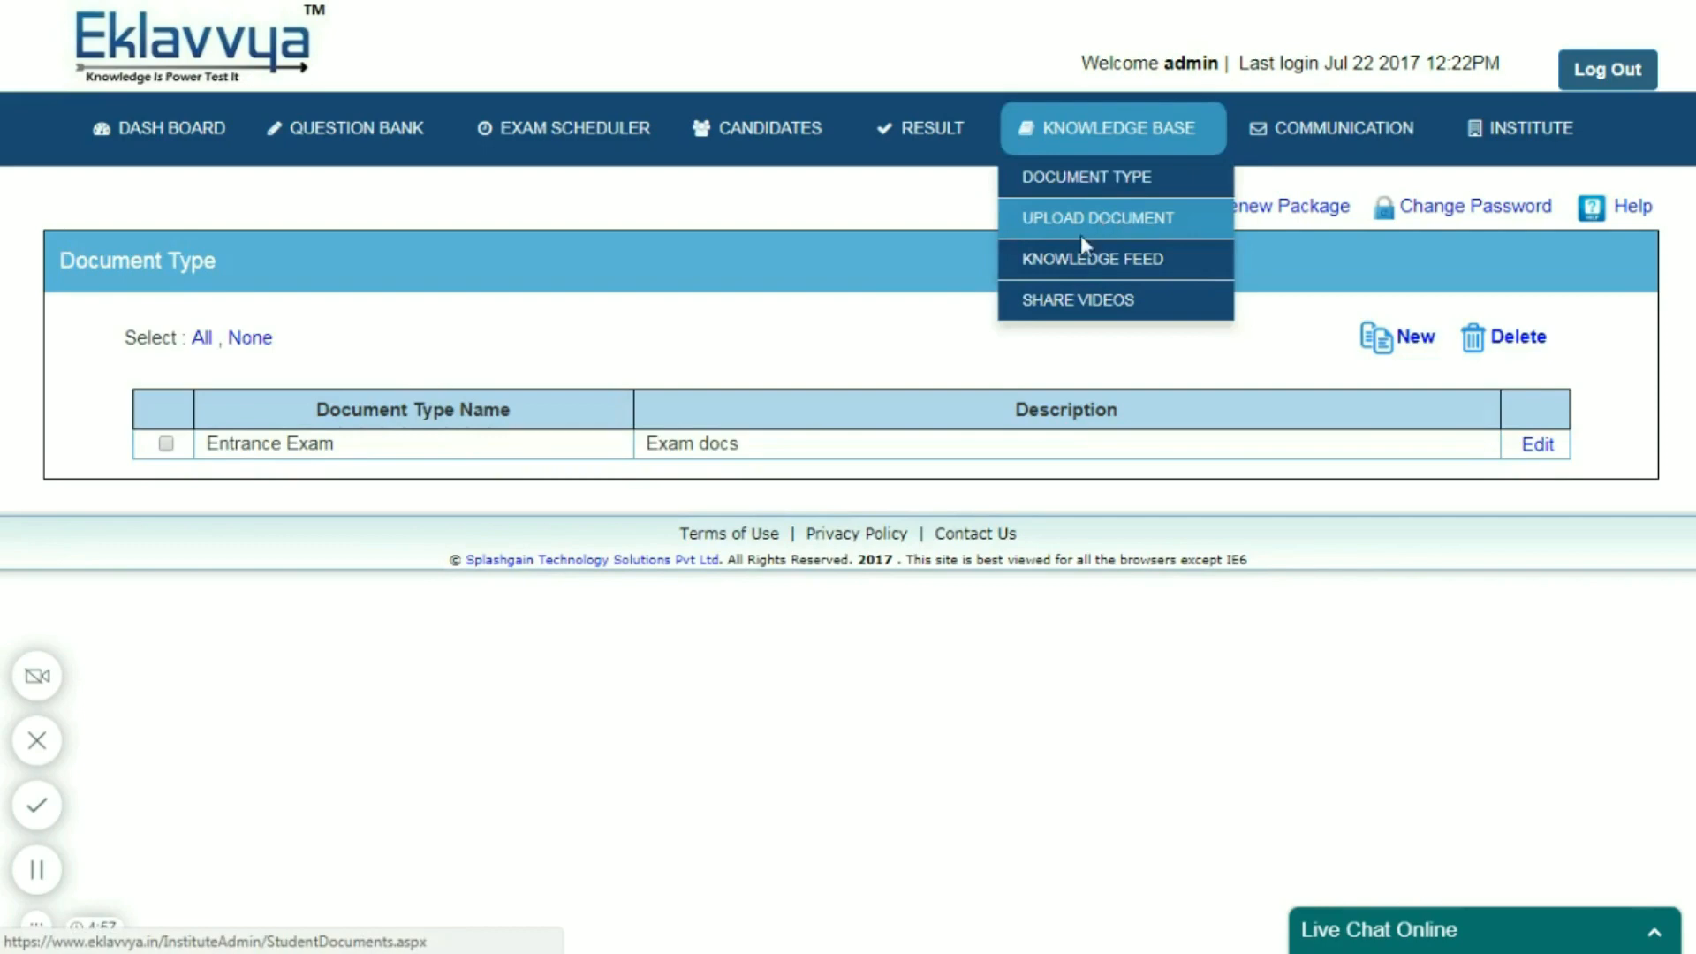
pyautogui.click(1081, 234)
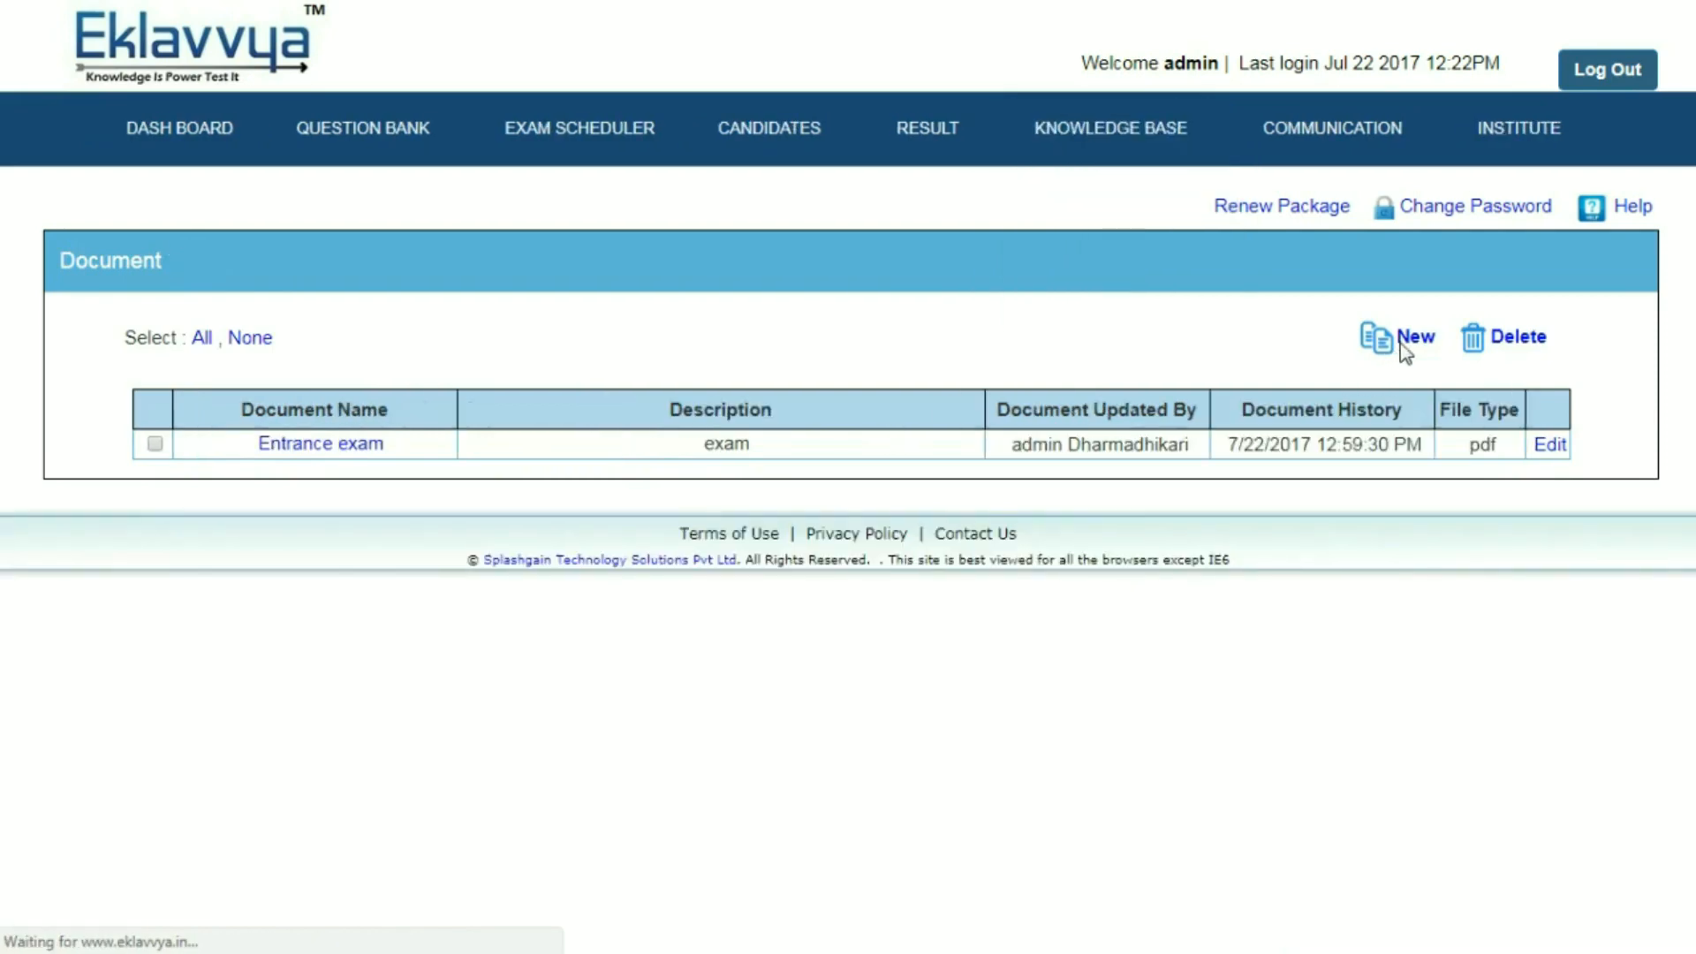
pyautogui.click(1552, 449)
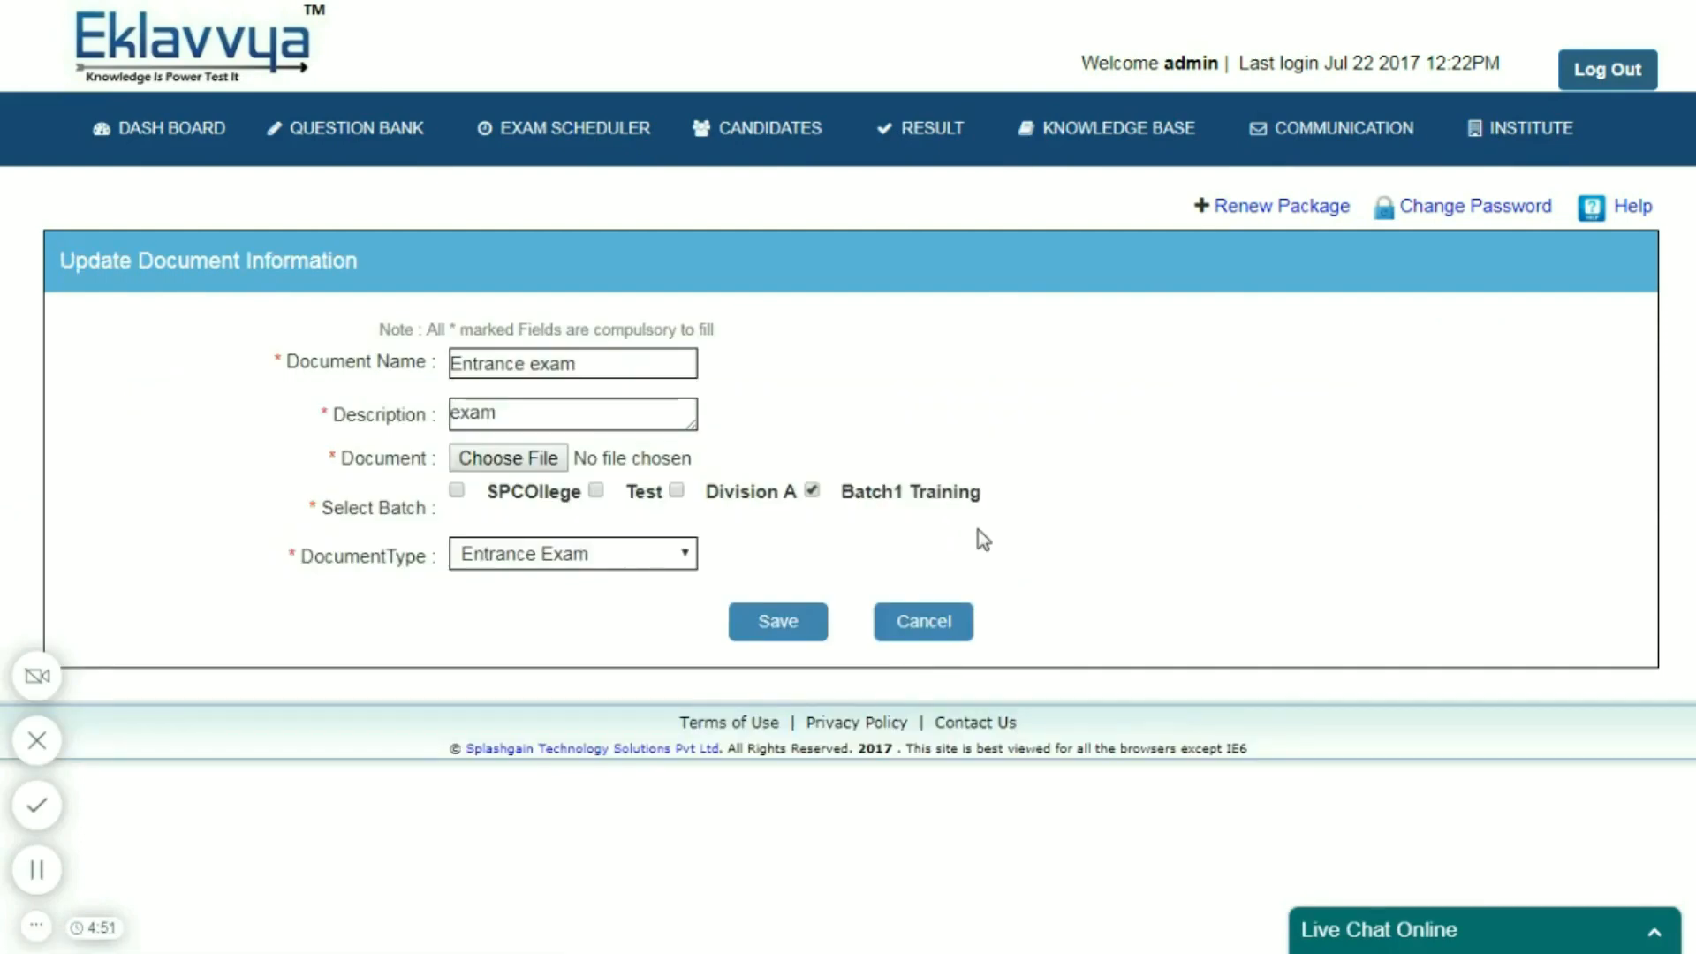
pyautogui.click(502, 460)
pyautogui.scroll(-5, 530, 309)
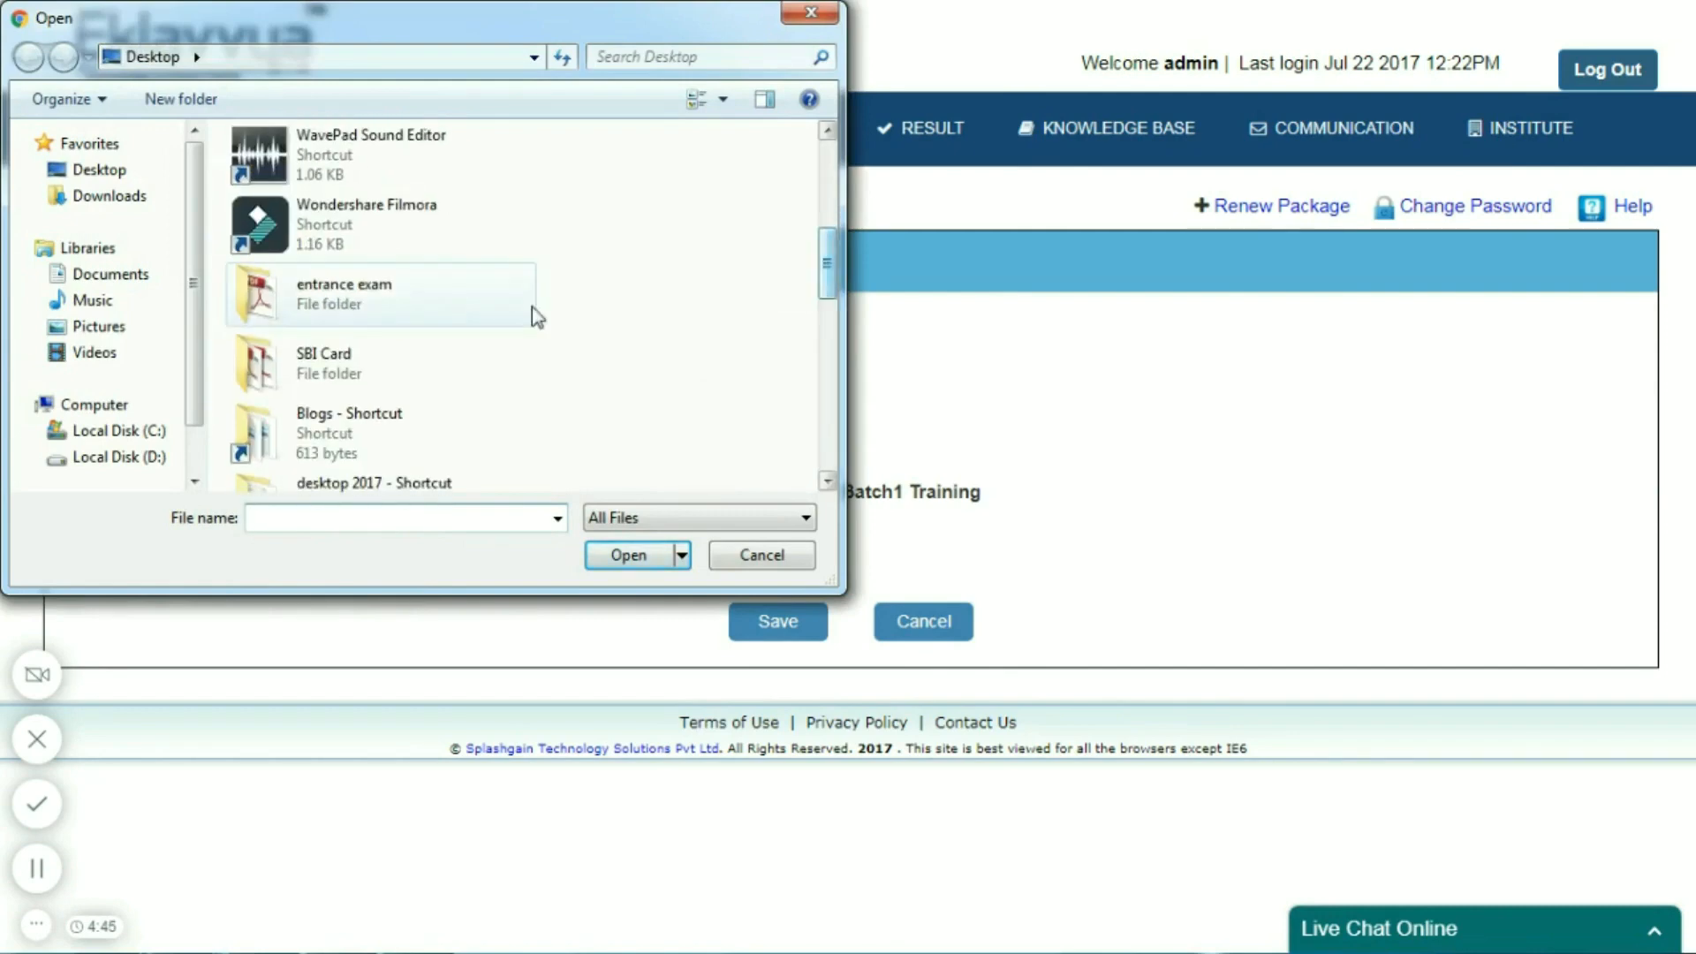
pyautogui.doubleClick(470, 292)
pyautogui.doubleClick(339, 176)
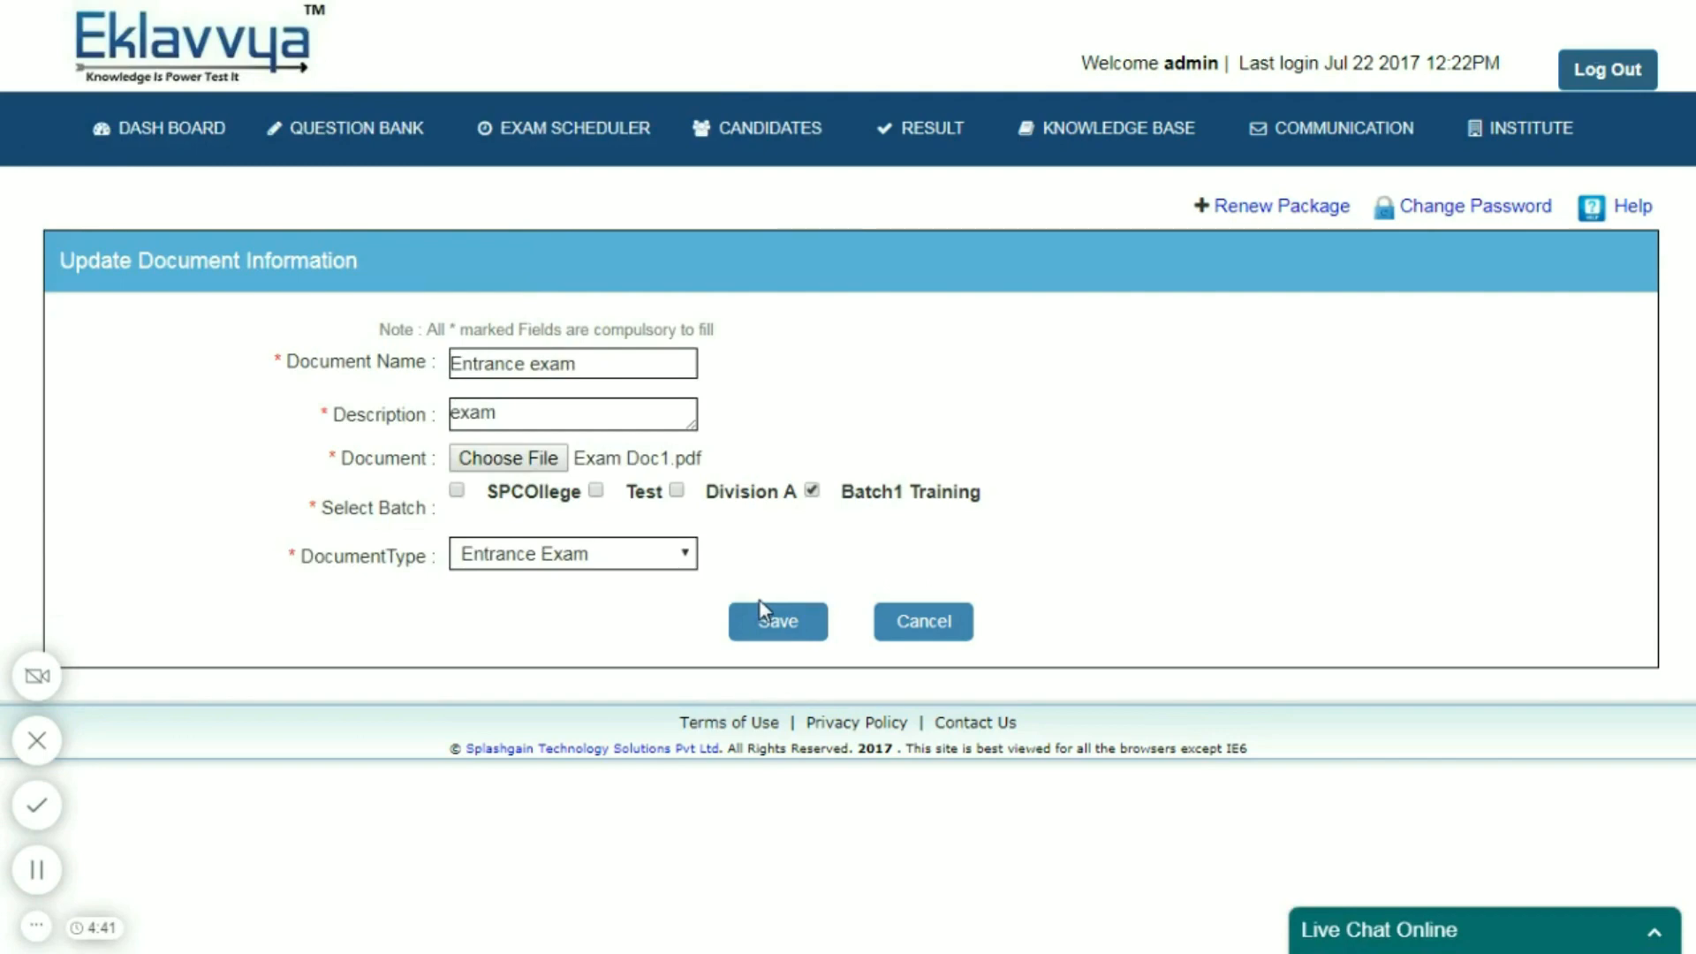
pyautogui.click(782, 629)
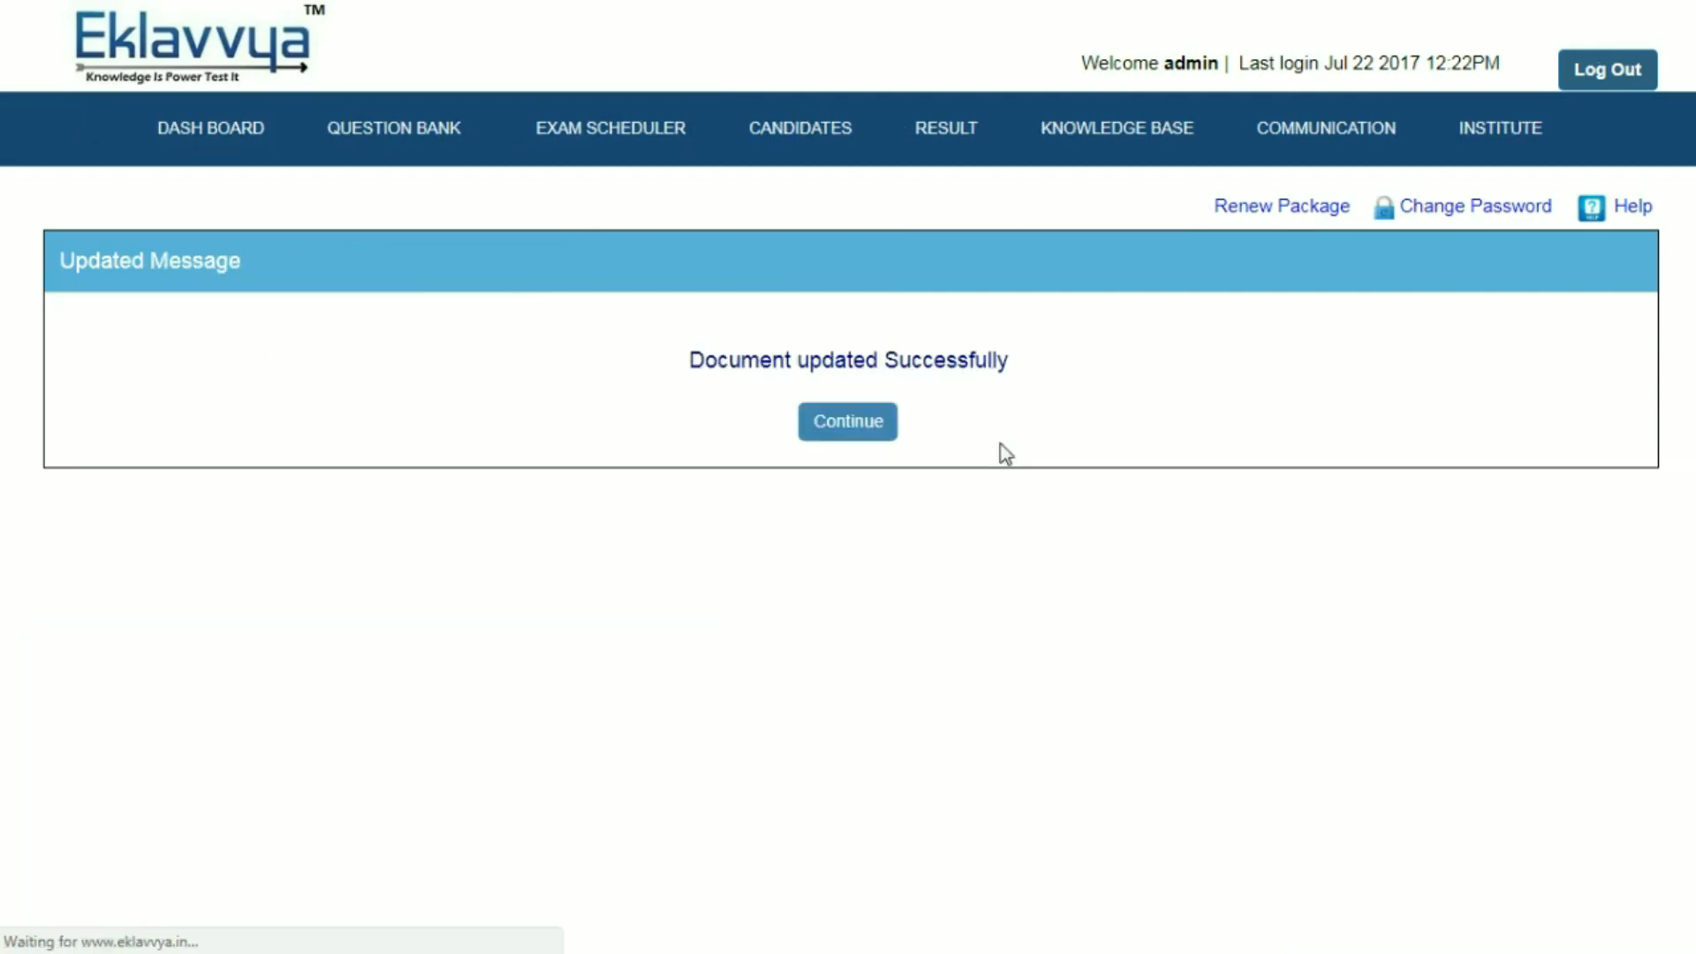
pyautogui.click(848, 423)
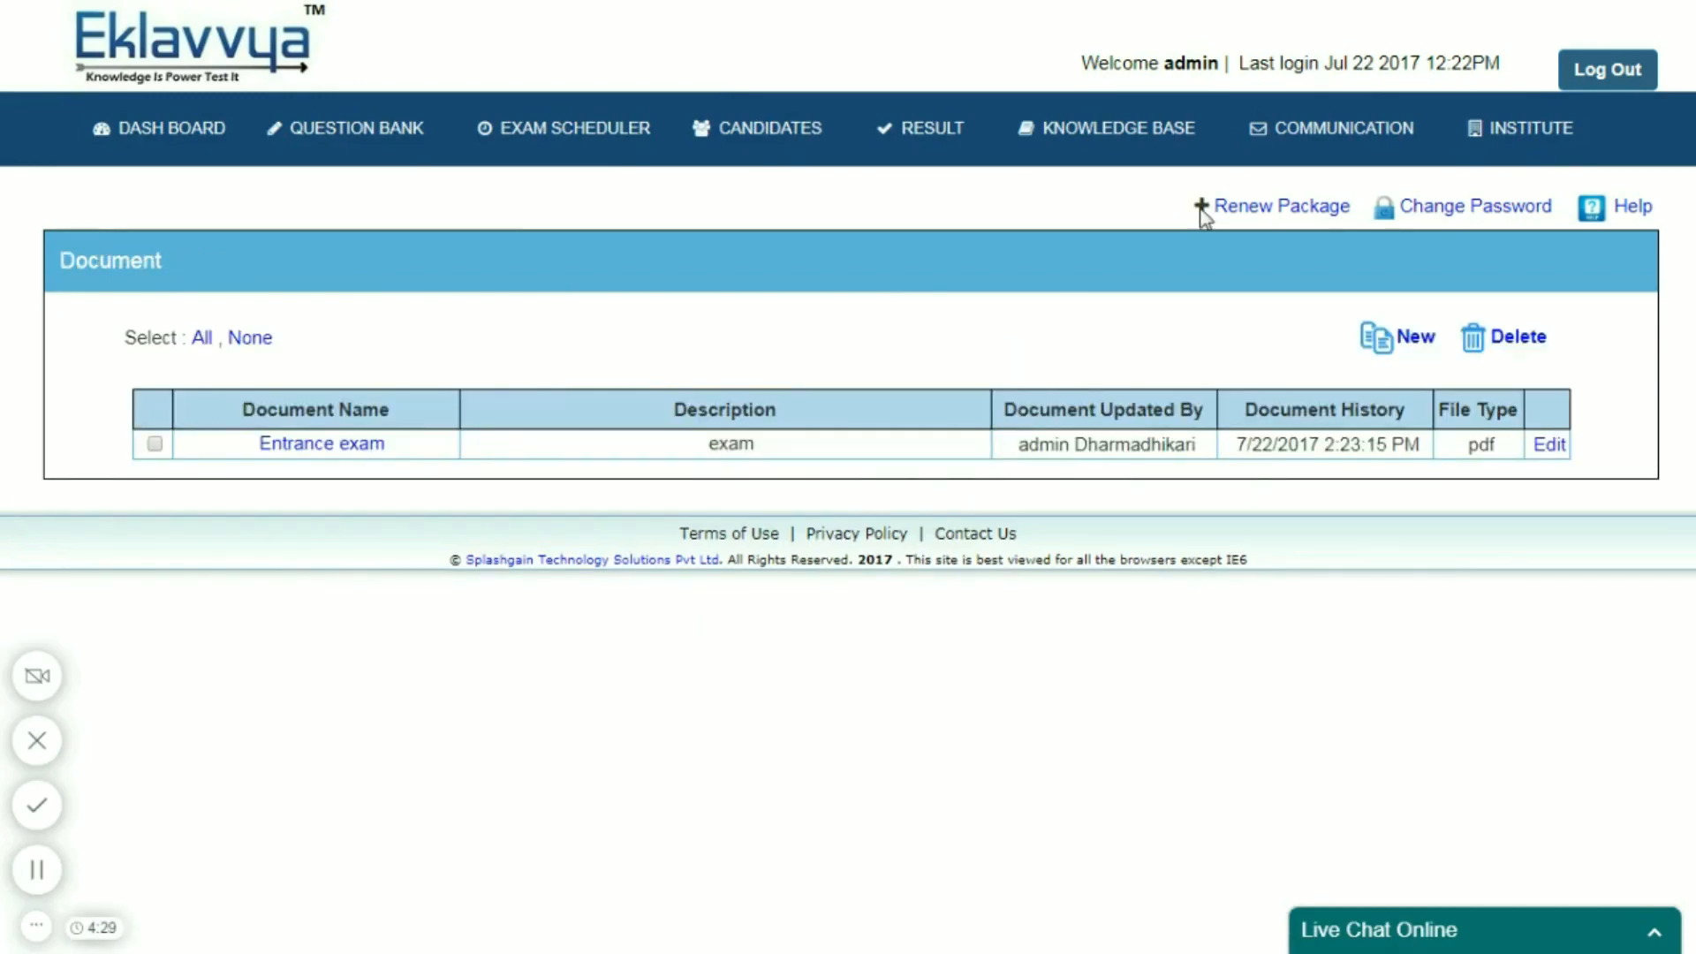
# Step: View the form for uploading a new shared video to the knowledge base and cancel it
pyautogui.moveTo(1148, 133)
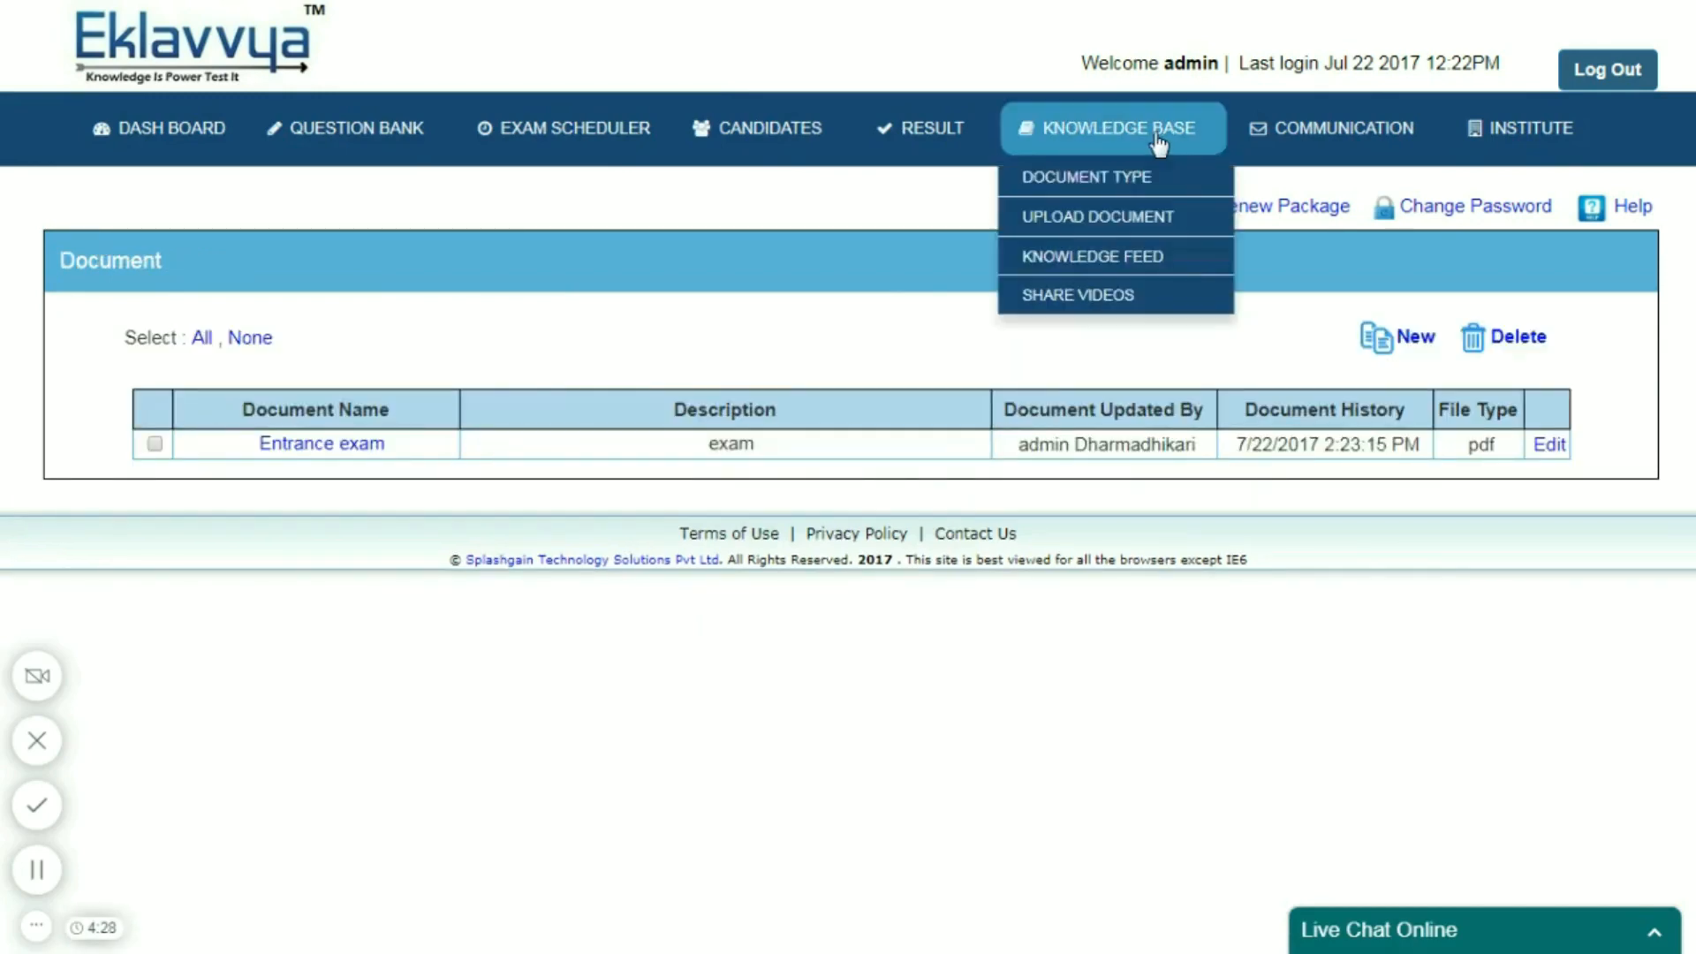
pyautogui.click(1104, 292)
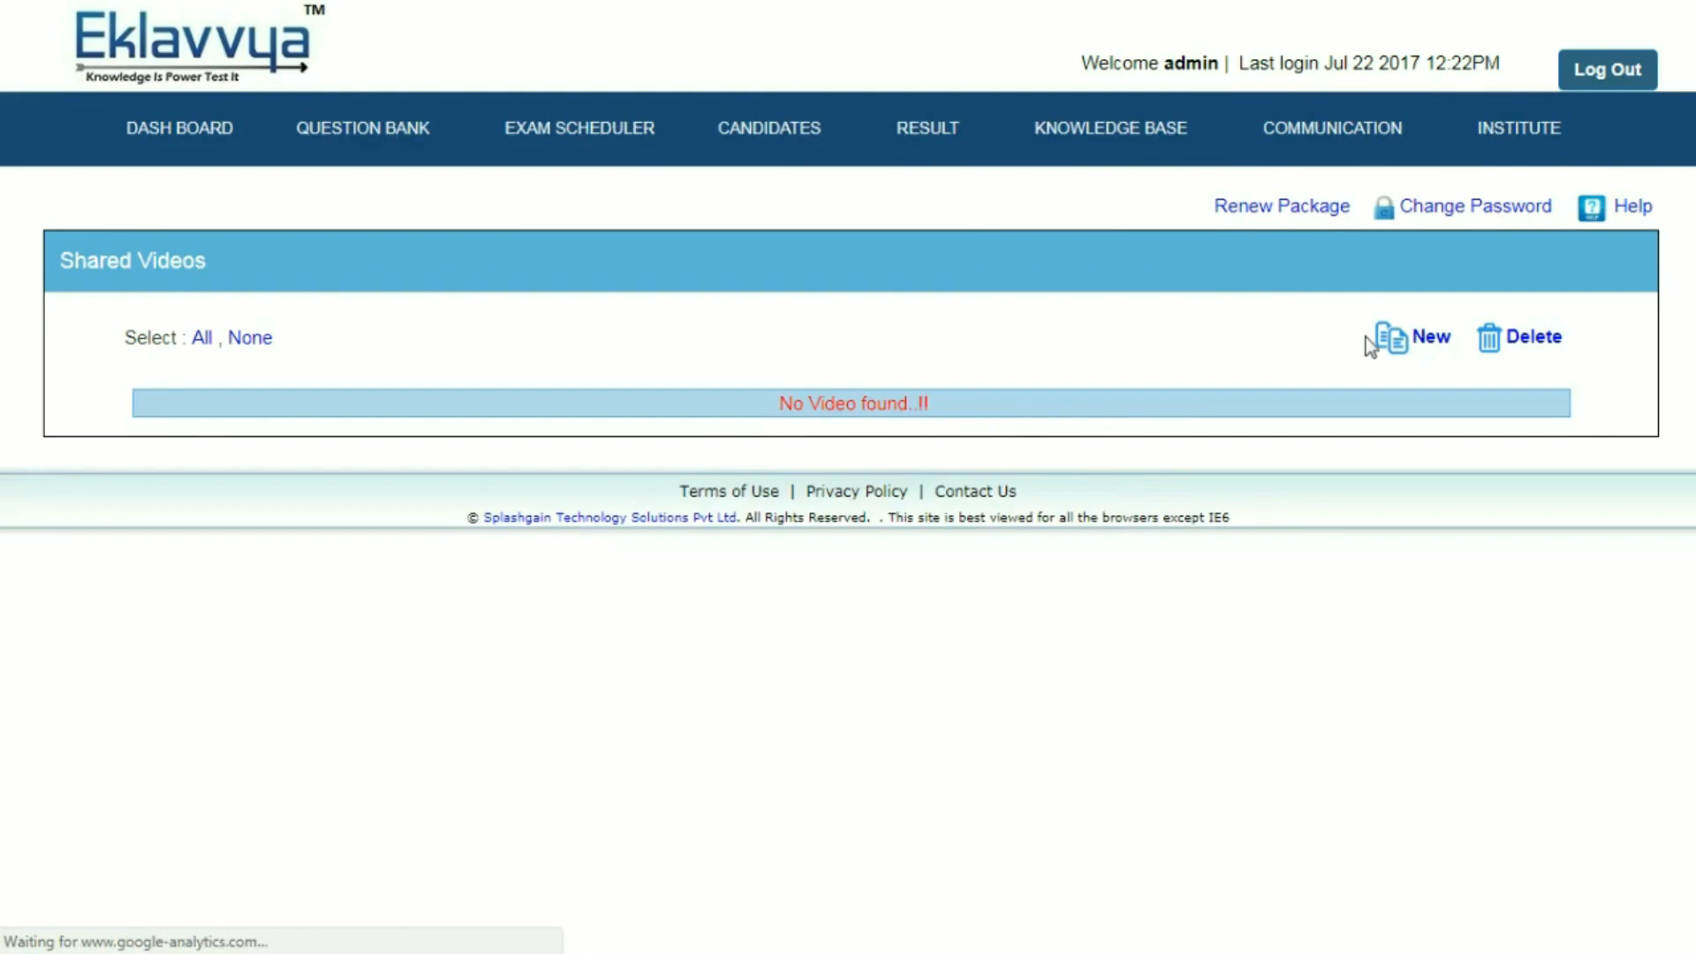
pyautogui.click(1414, 343)
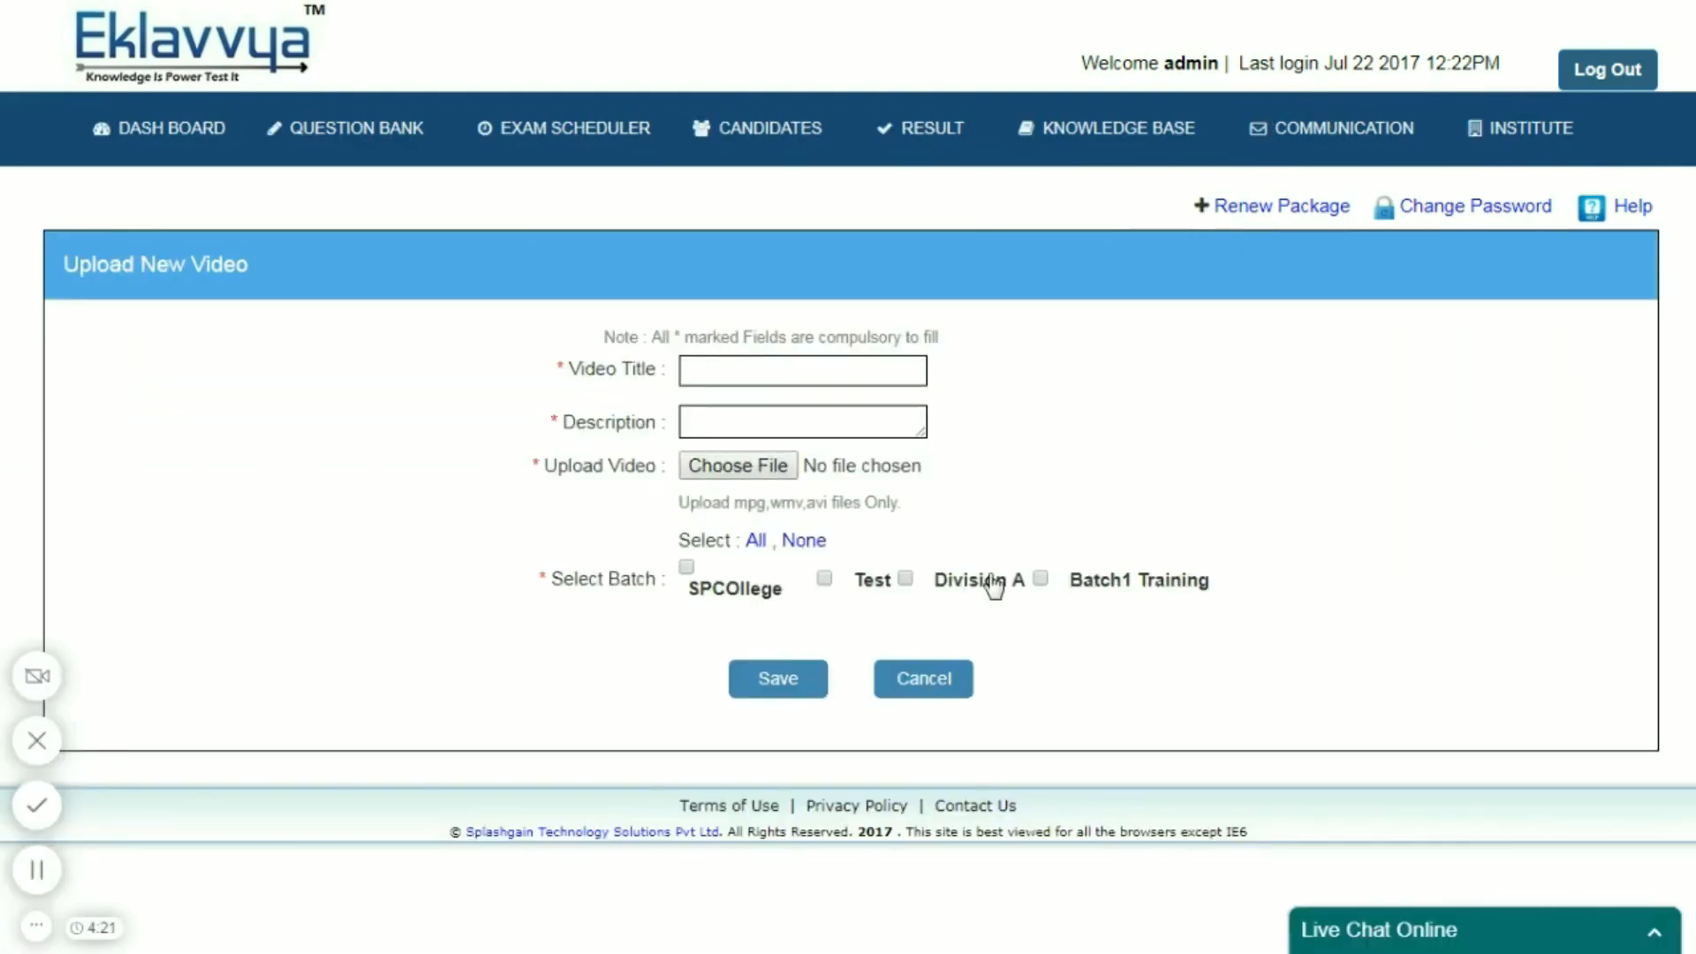
pyautogui.click(907, 679)
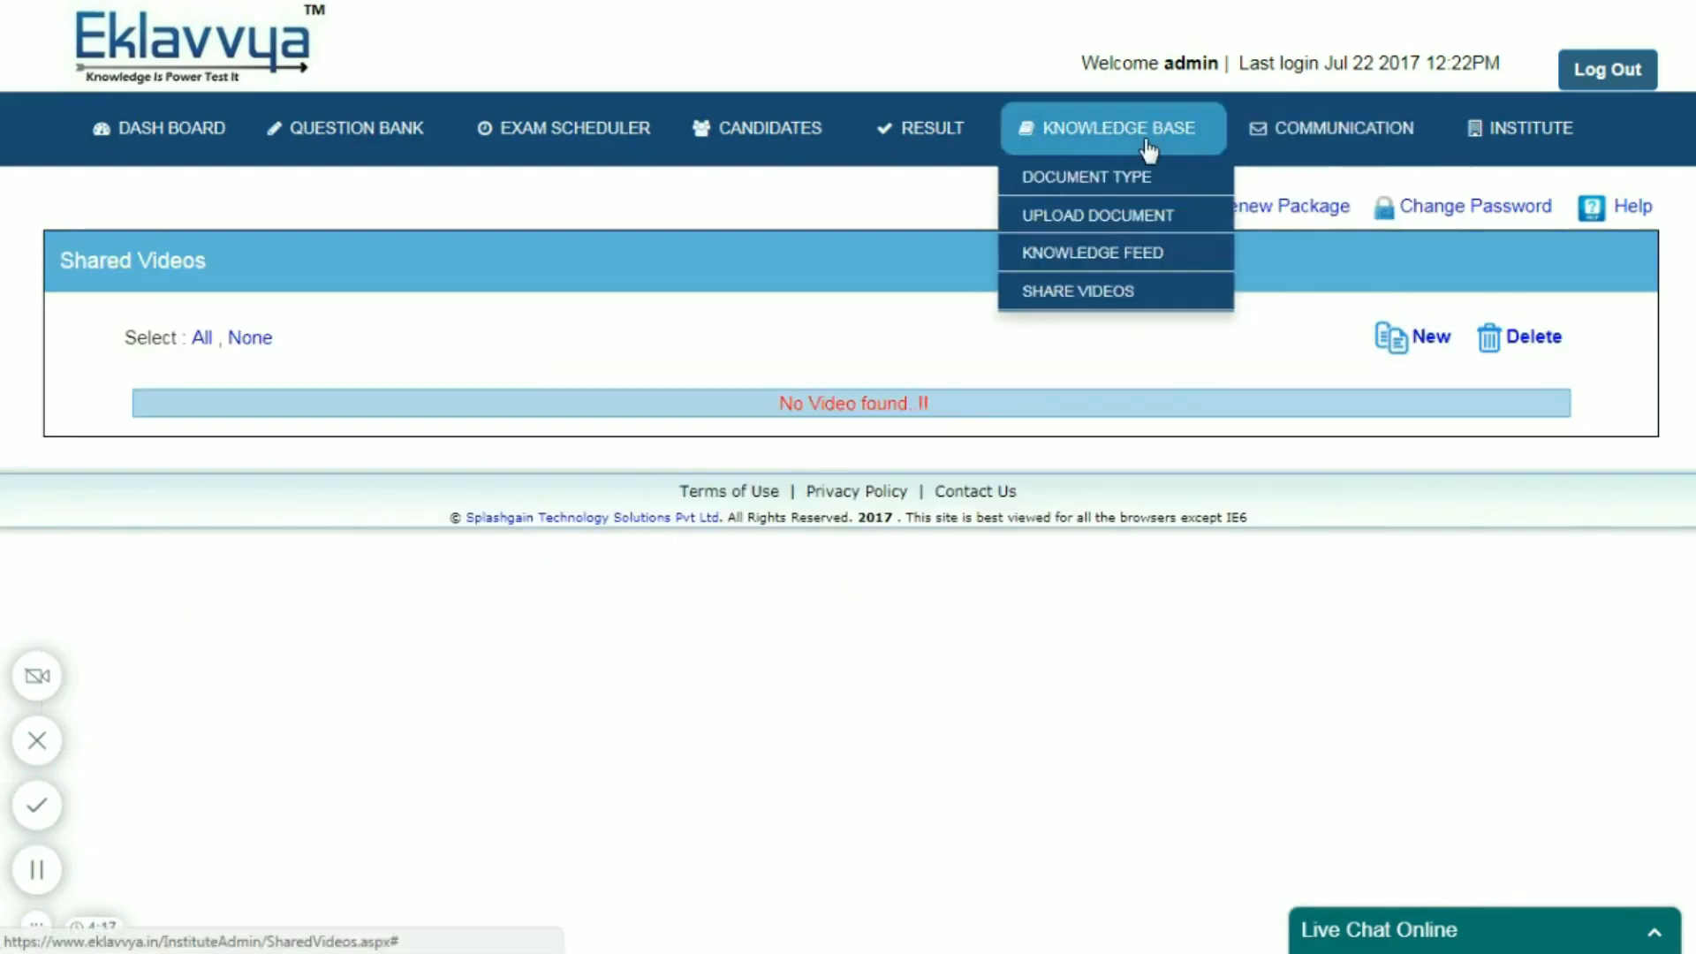
# Step: Open the institute user logs and filter them to the admin user
pyautogui.moveTo(1491, 142)
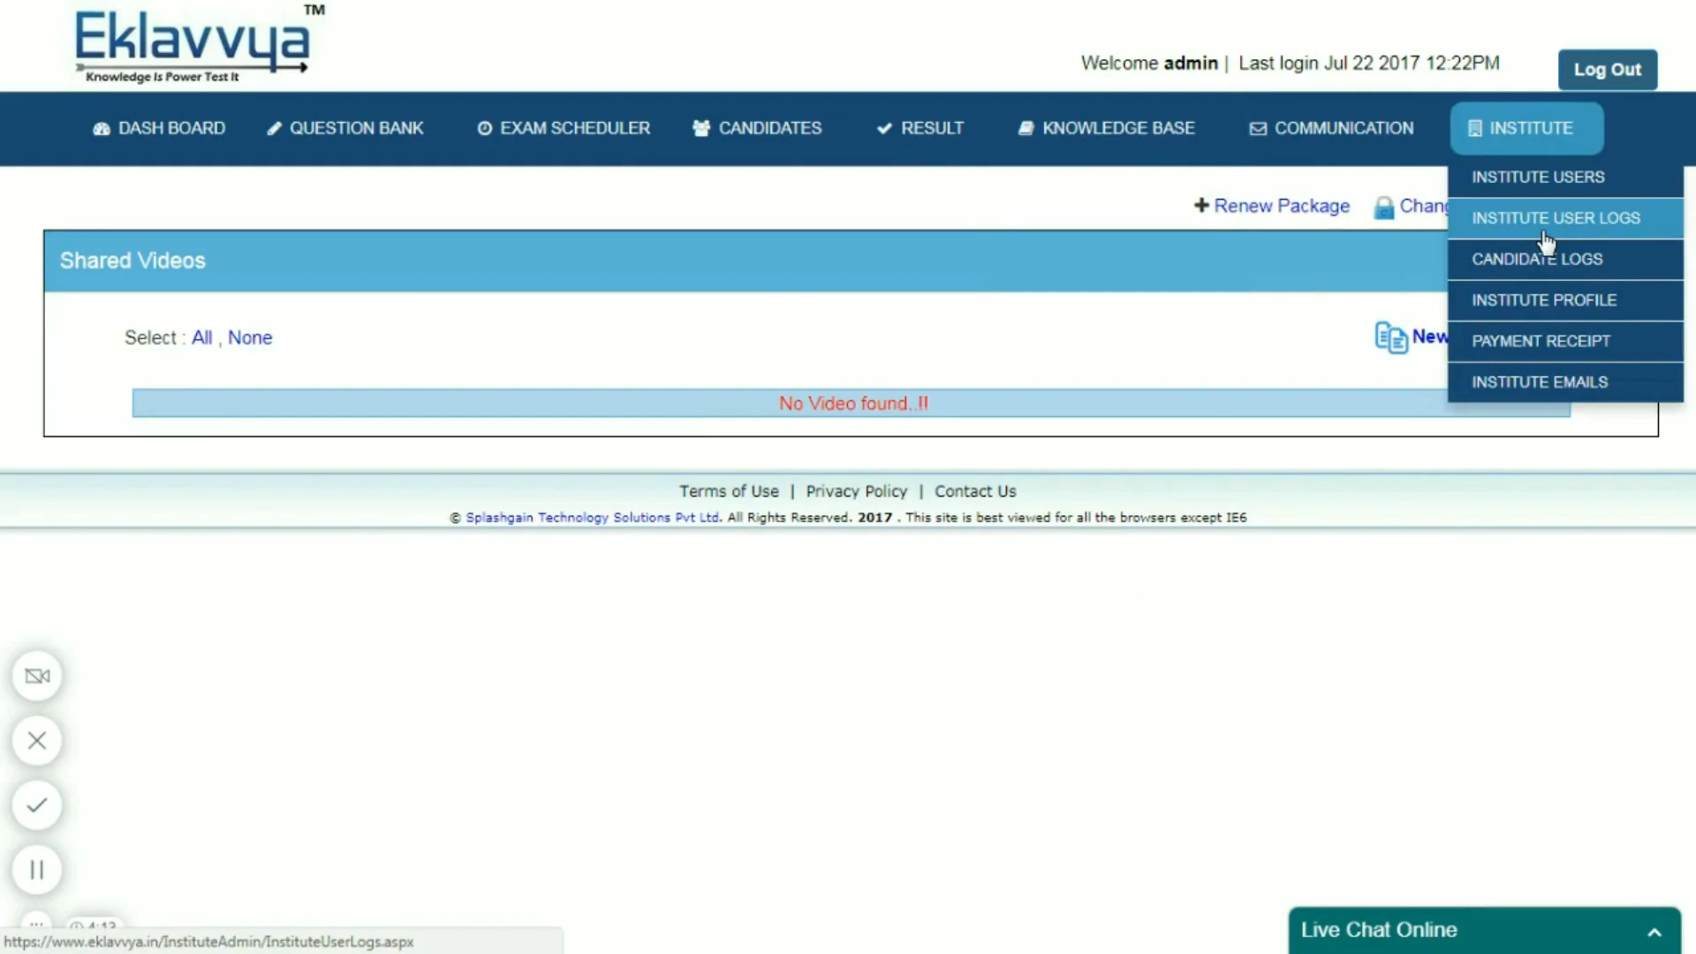
pyautogui.click(1541, 229)
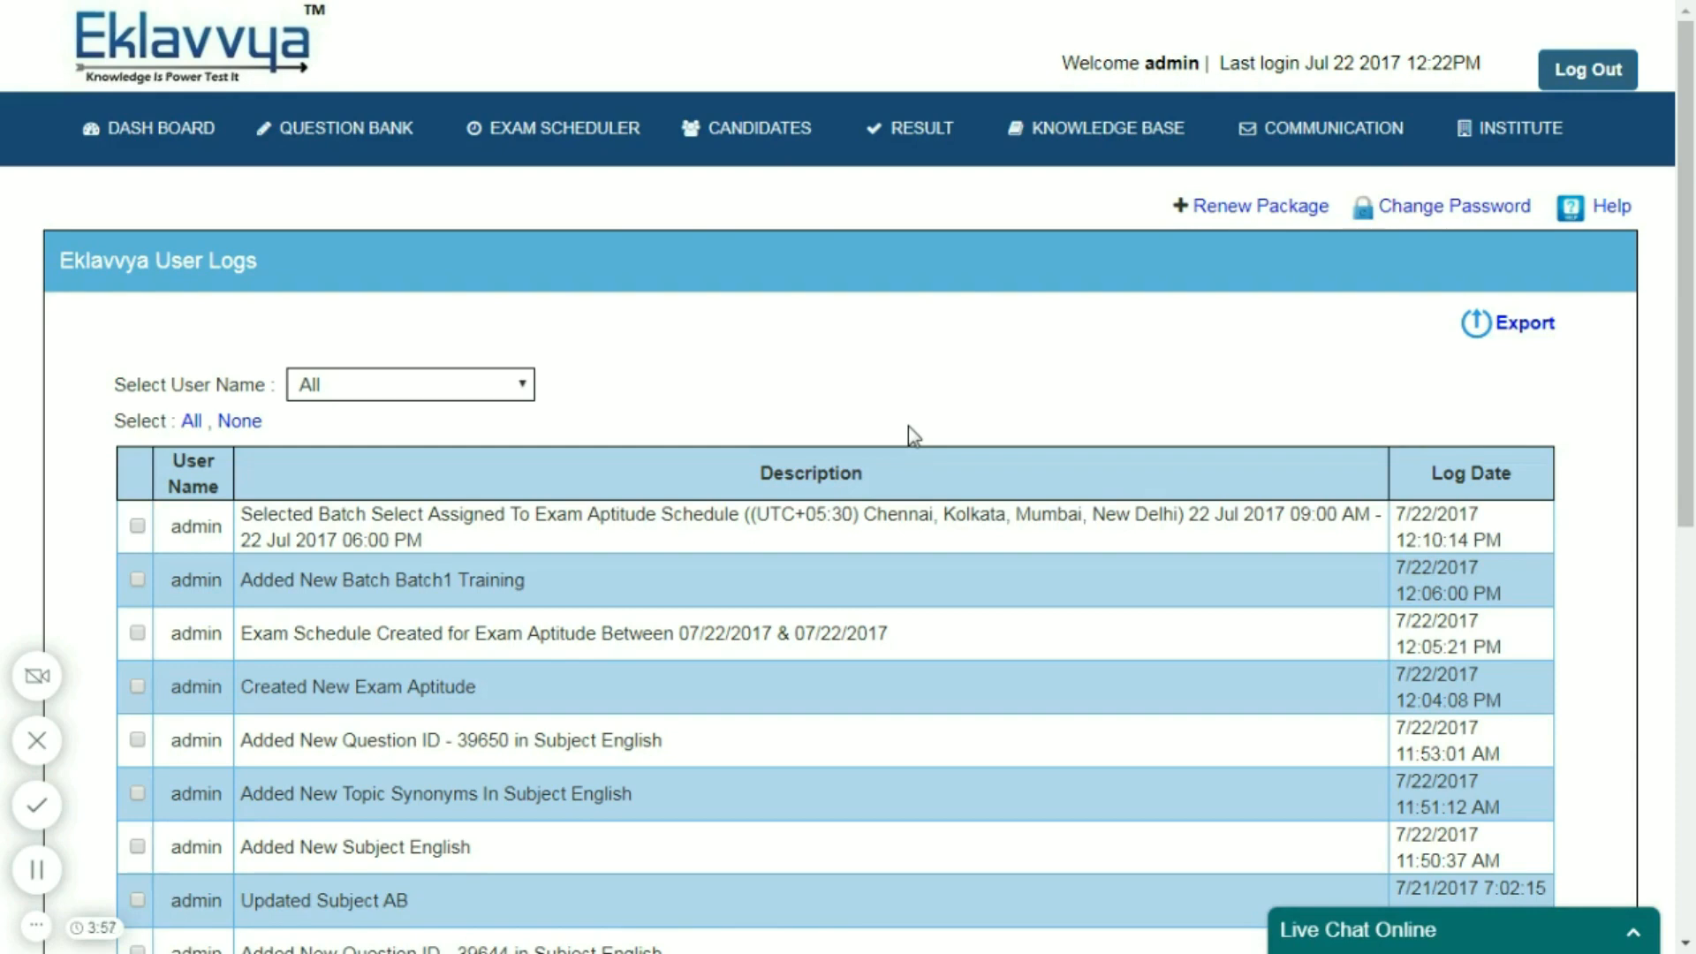
pyautogui.click(530, 385)
pyautogui.click(474, 437)
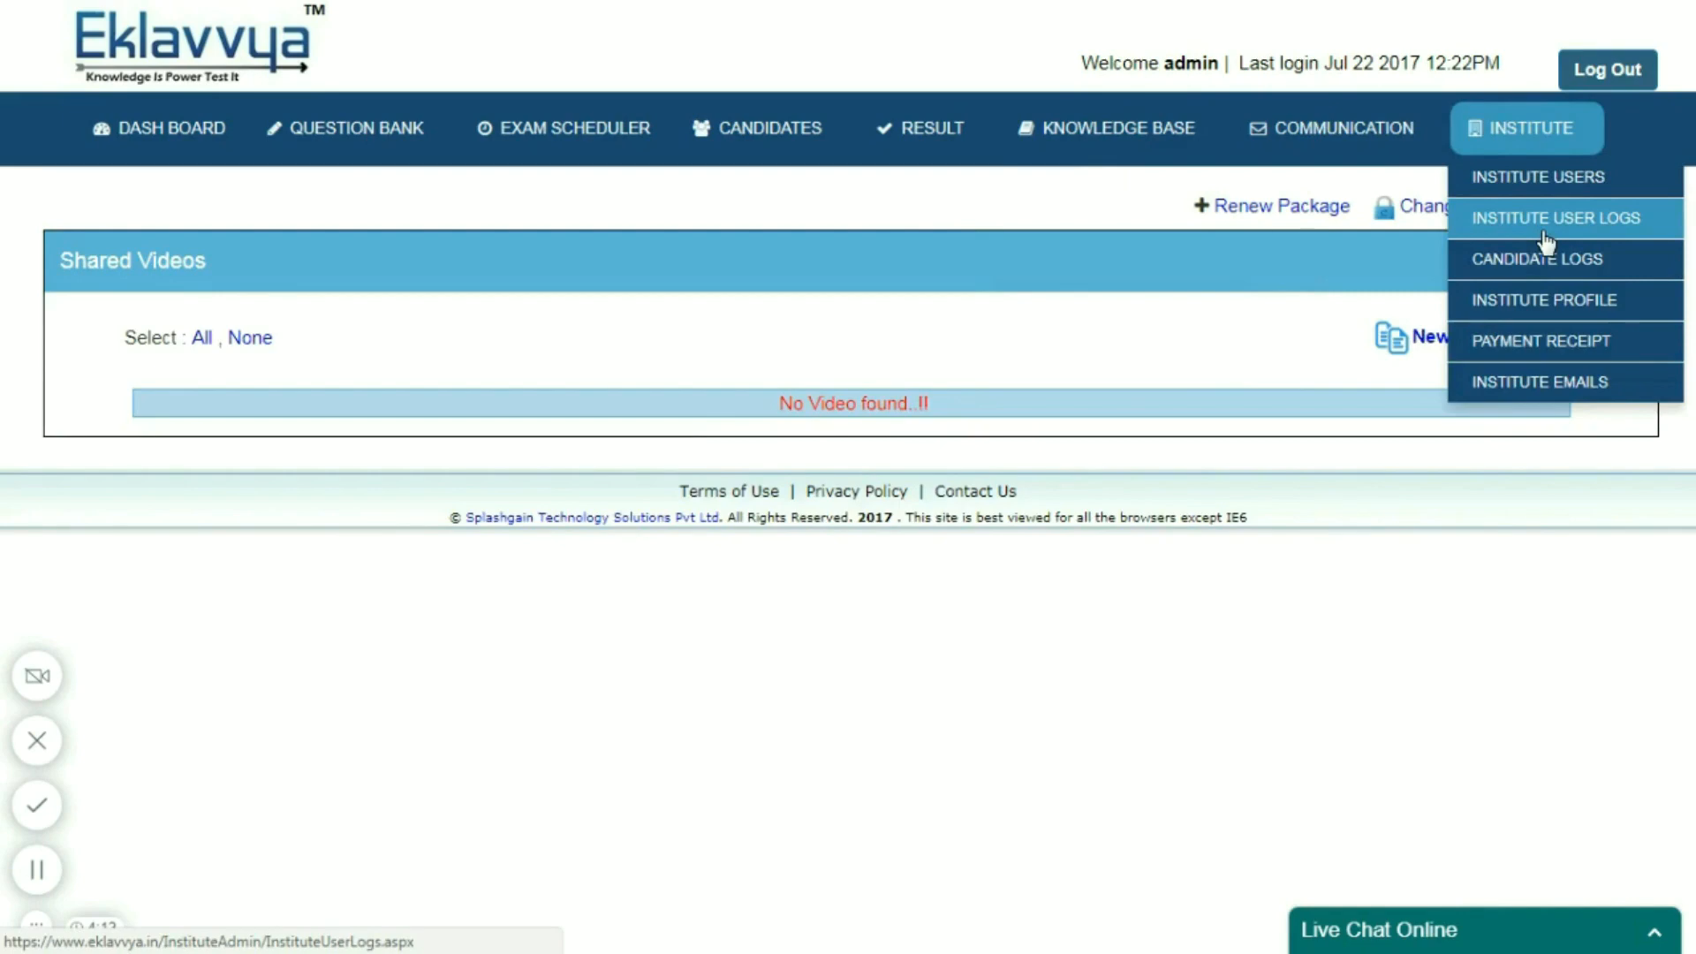
pyautogui.click(1543, 231)
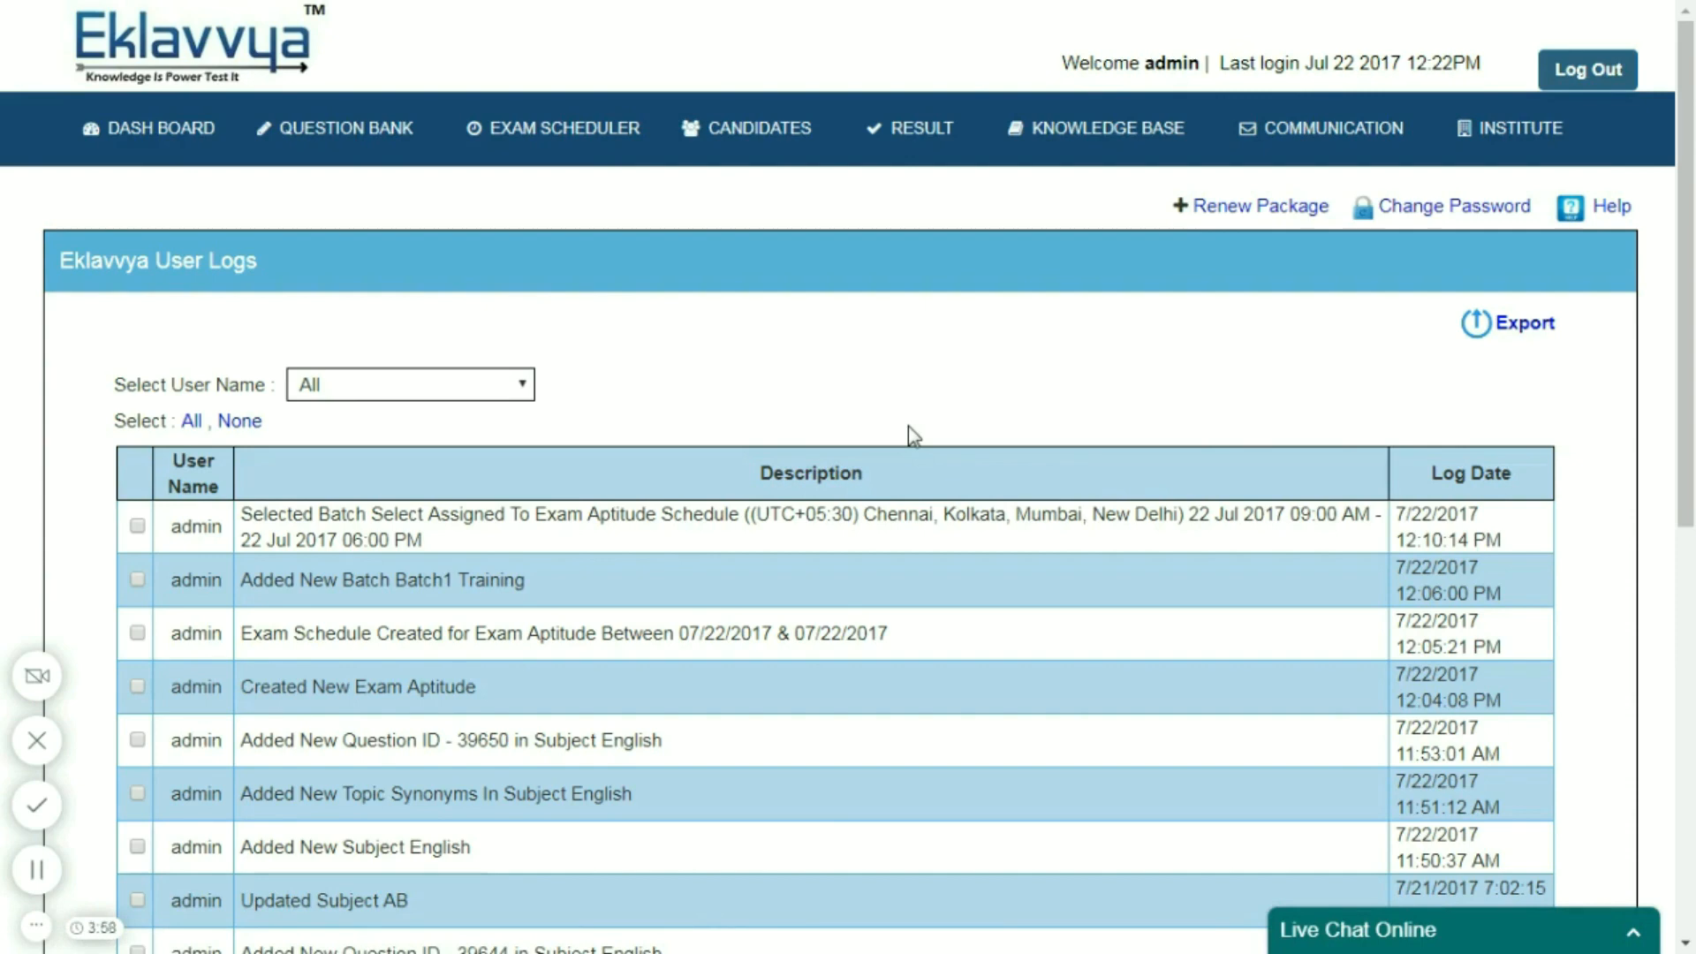
pyautogui.click(526, 384)
pyautogui.click(473, 439)
pyautogui.click(507, 393)
pyautogui.click(509, 387)
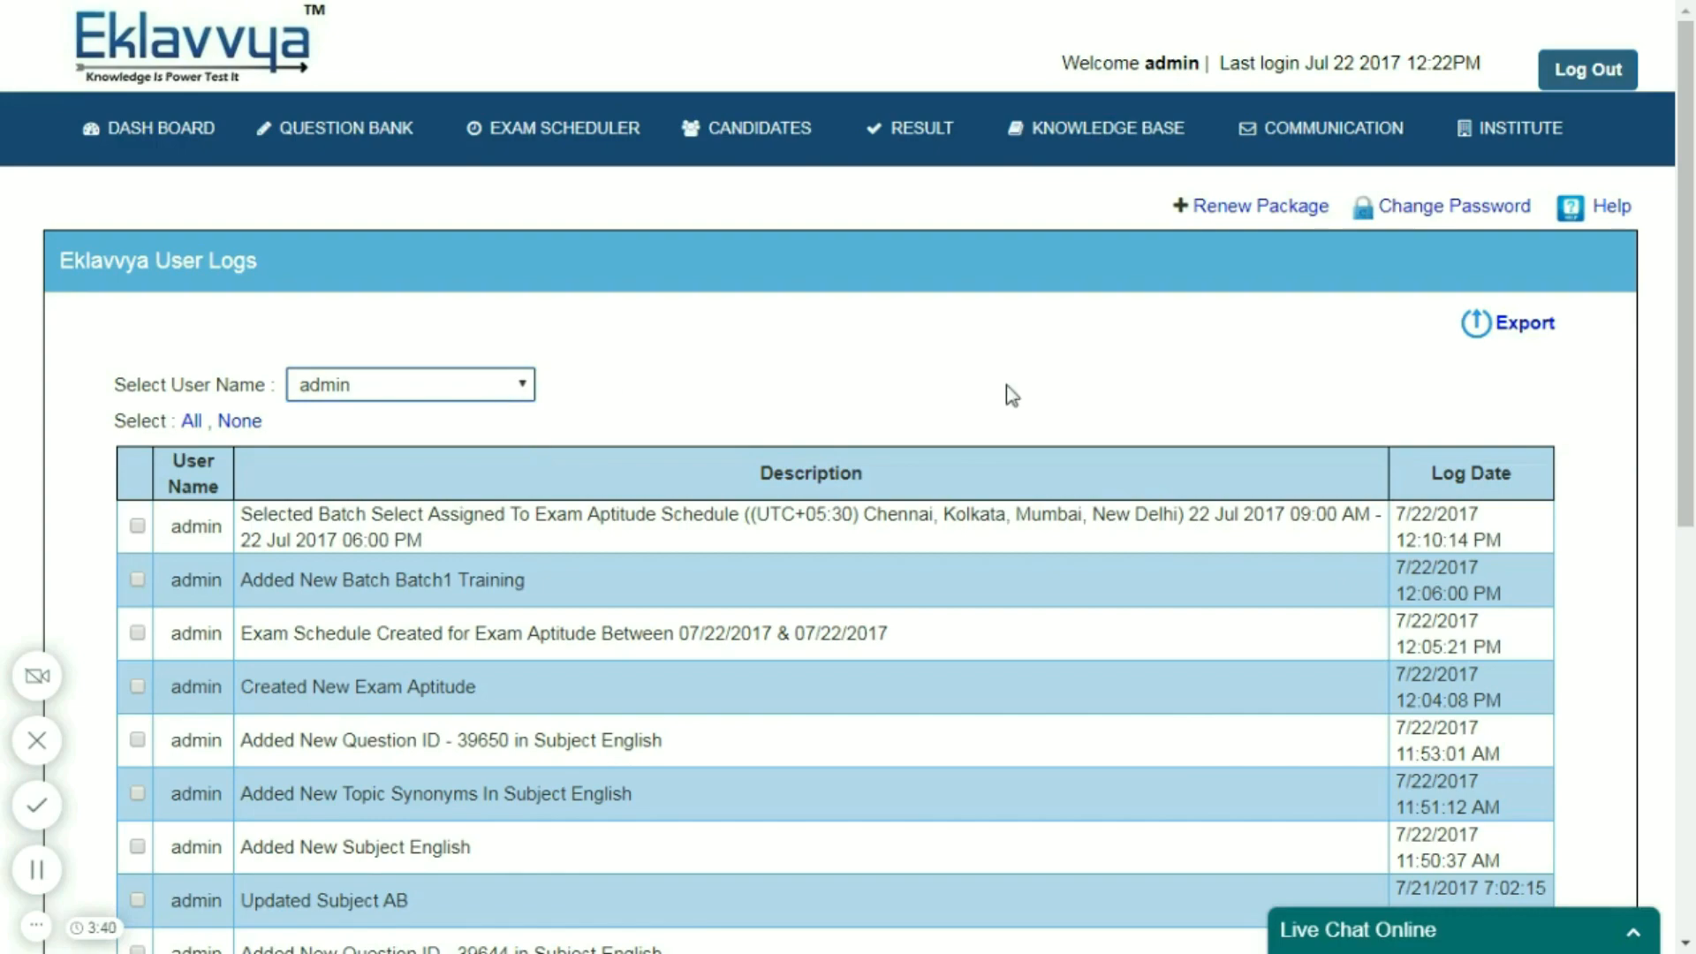
# Step: Examine the admin user's logged activities with their descriptions and log dates
pyautogui.scroll(-2, 1692, 349)
pyautogui.moveTo(1692, 349); pyautogui.dragTo(1689, 700)
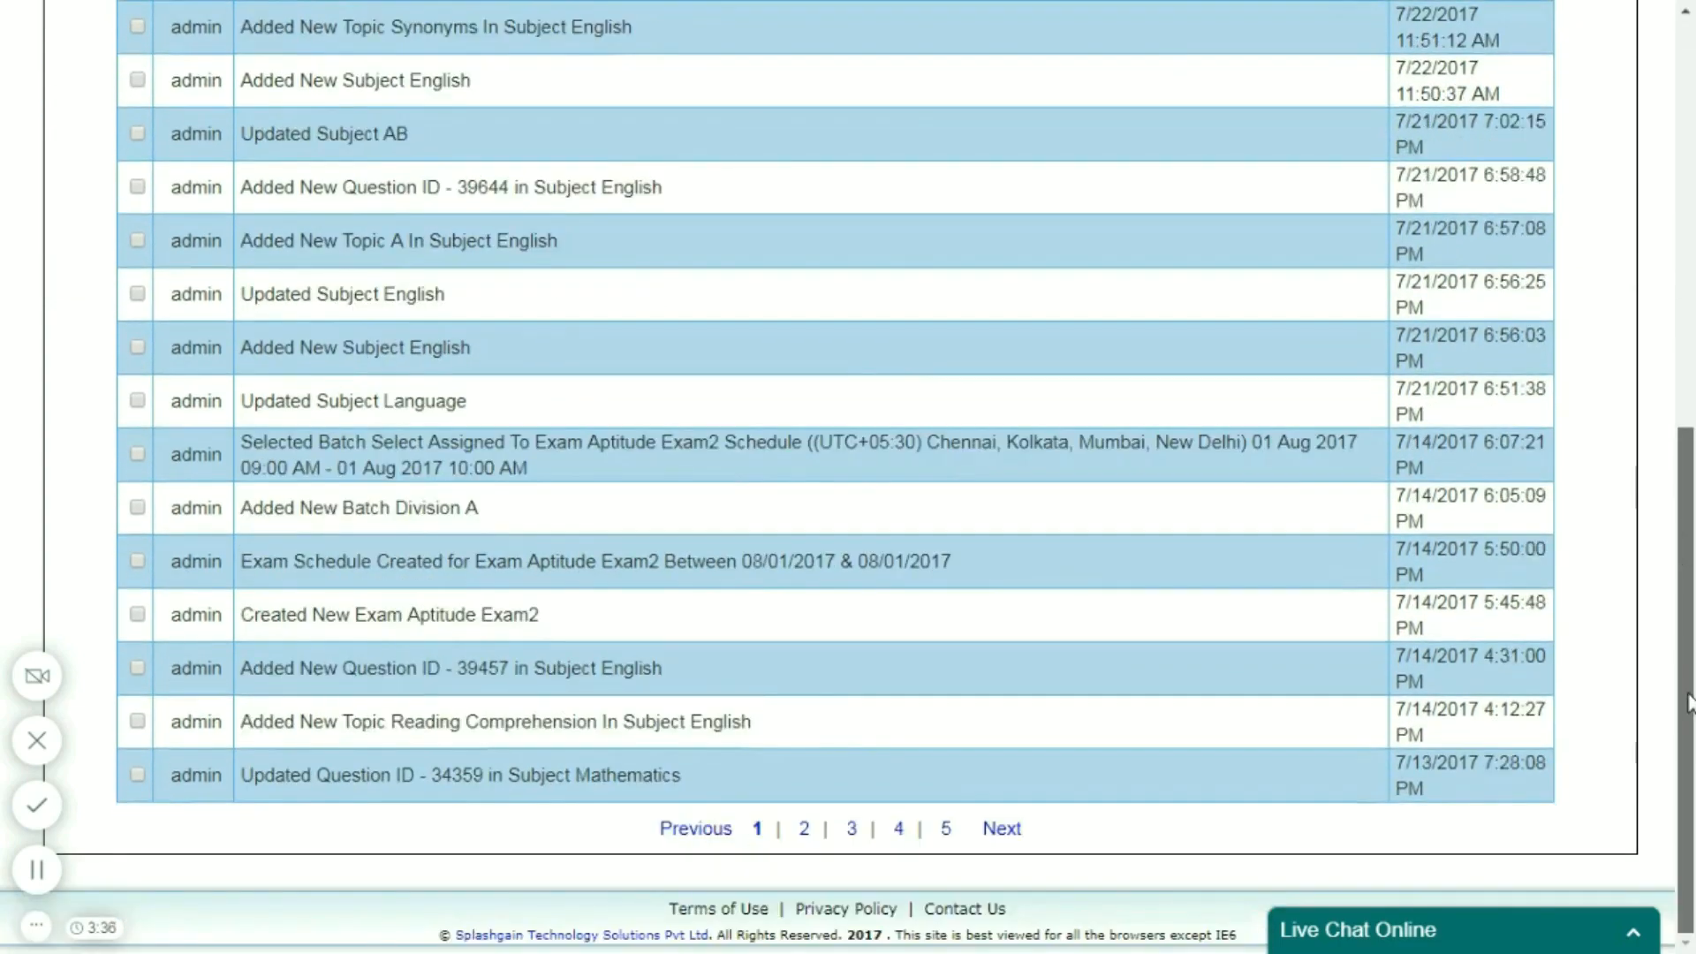
pyautogui.scroll(10, 1580, 334)
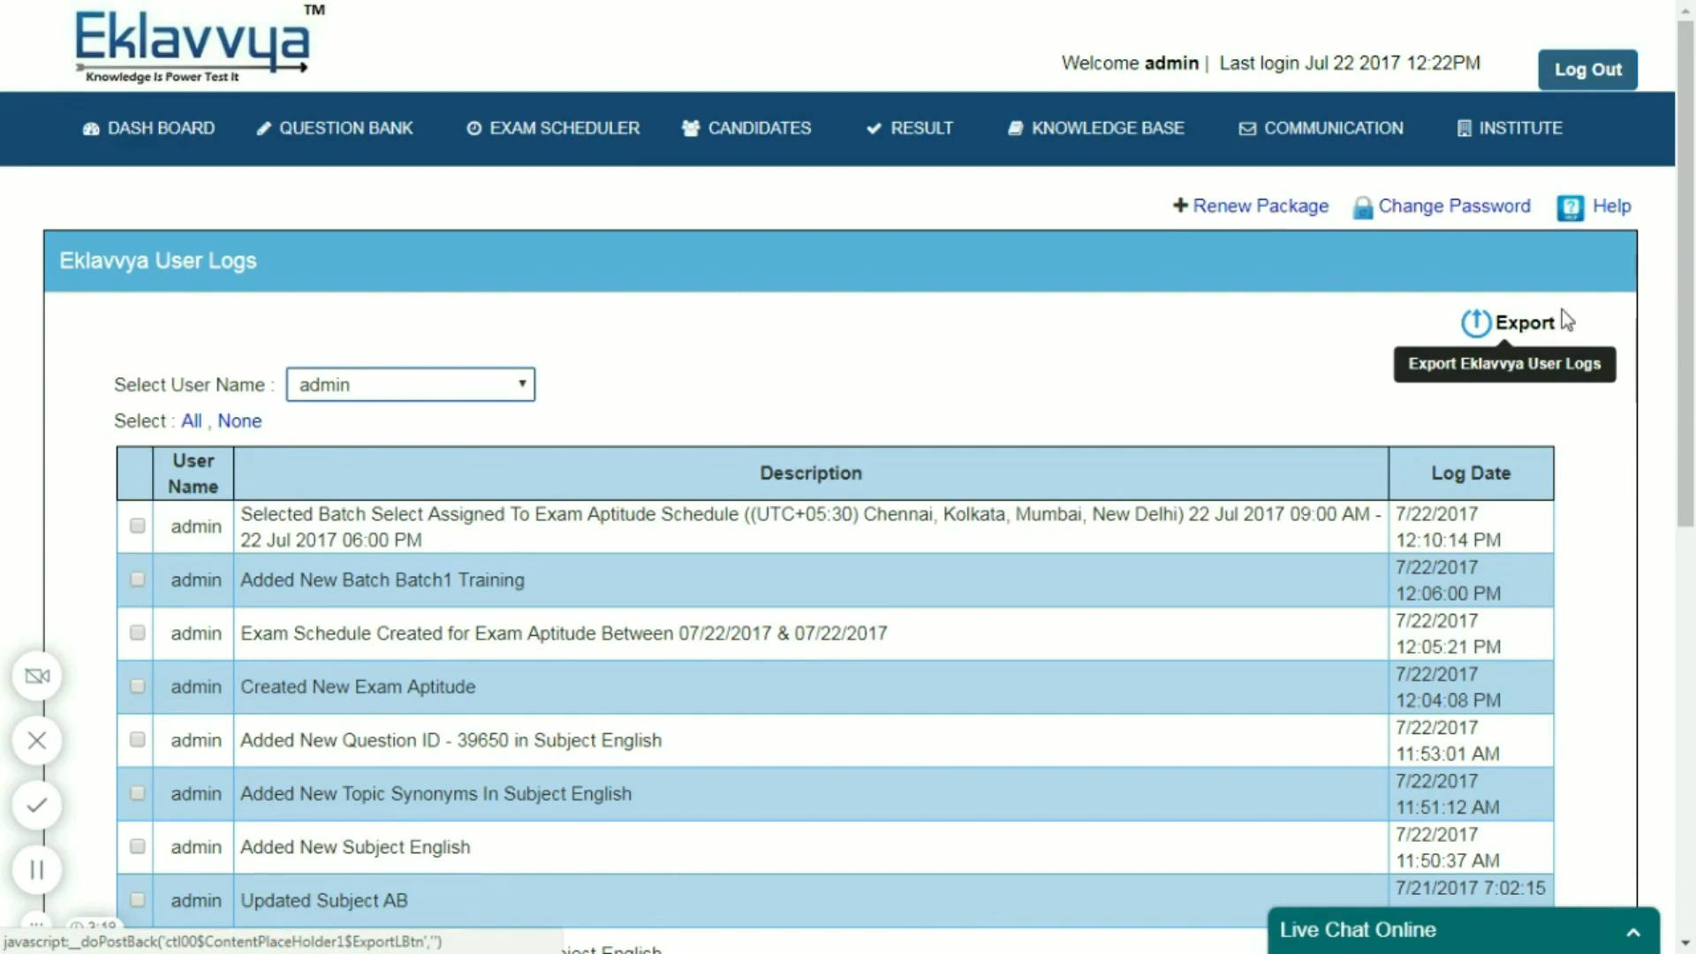
pyautogui.scroll(-4, 1687, 455)
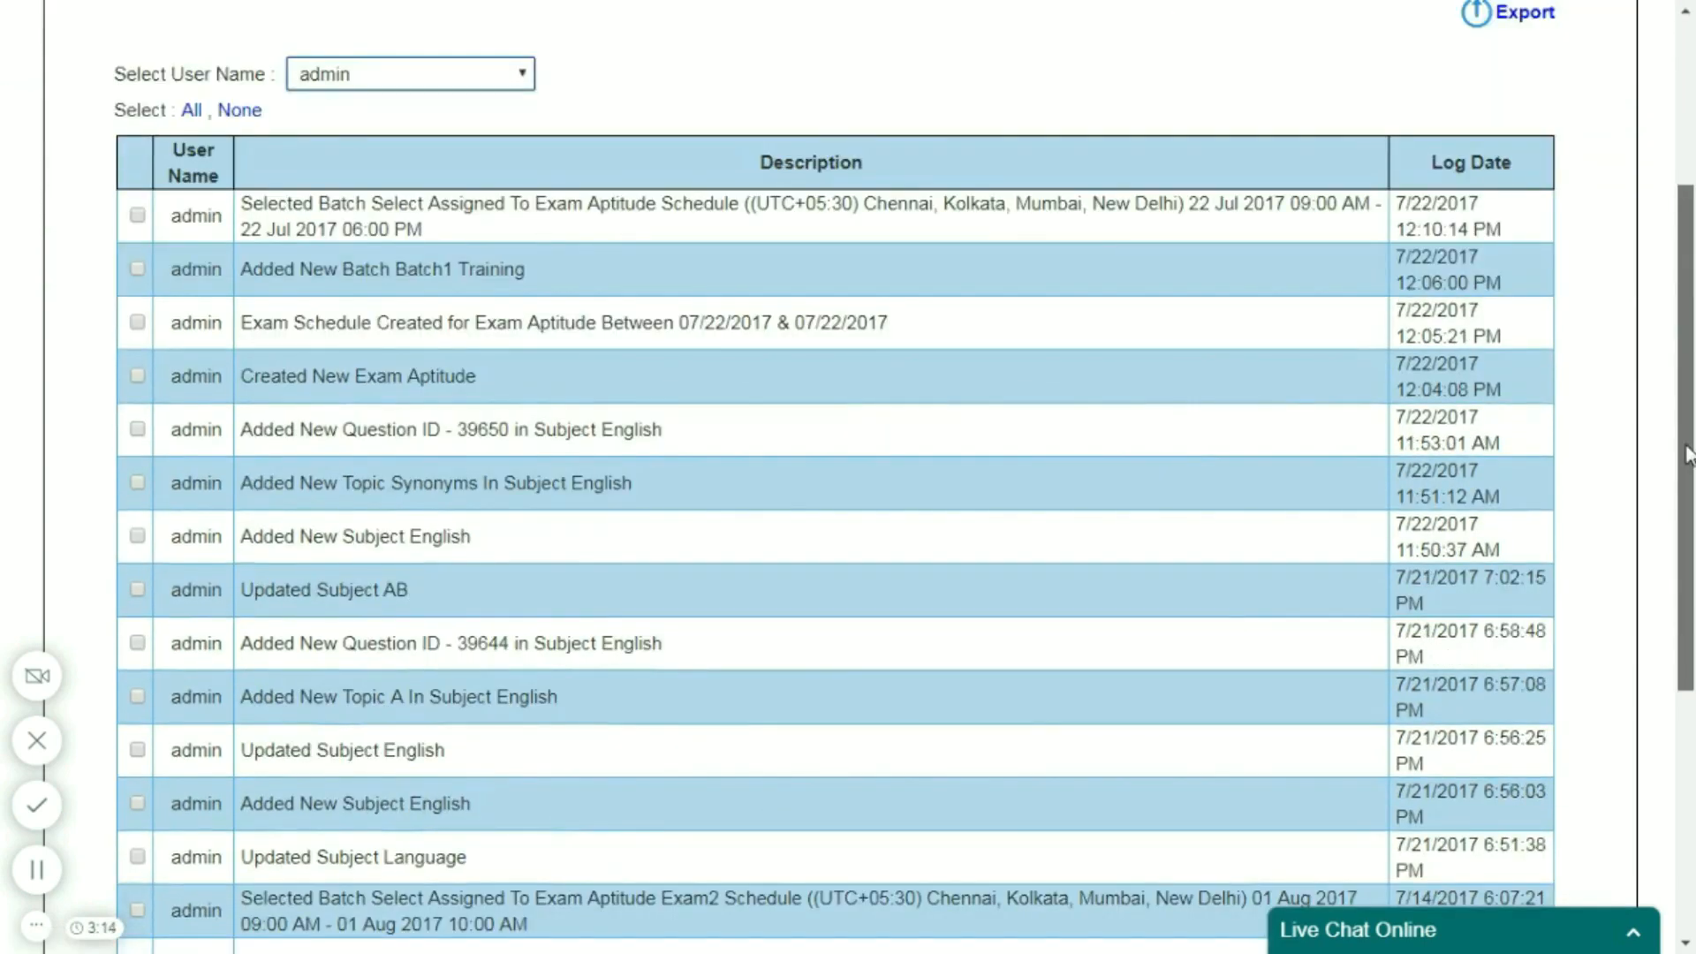
pyautogui.moveTo(1687, 455); pyautogui.dragTo(1666, 285)
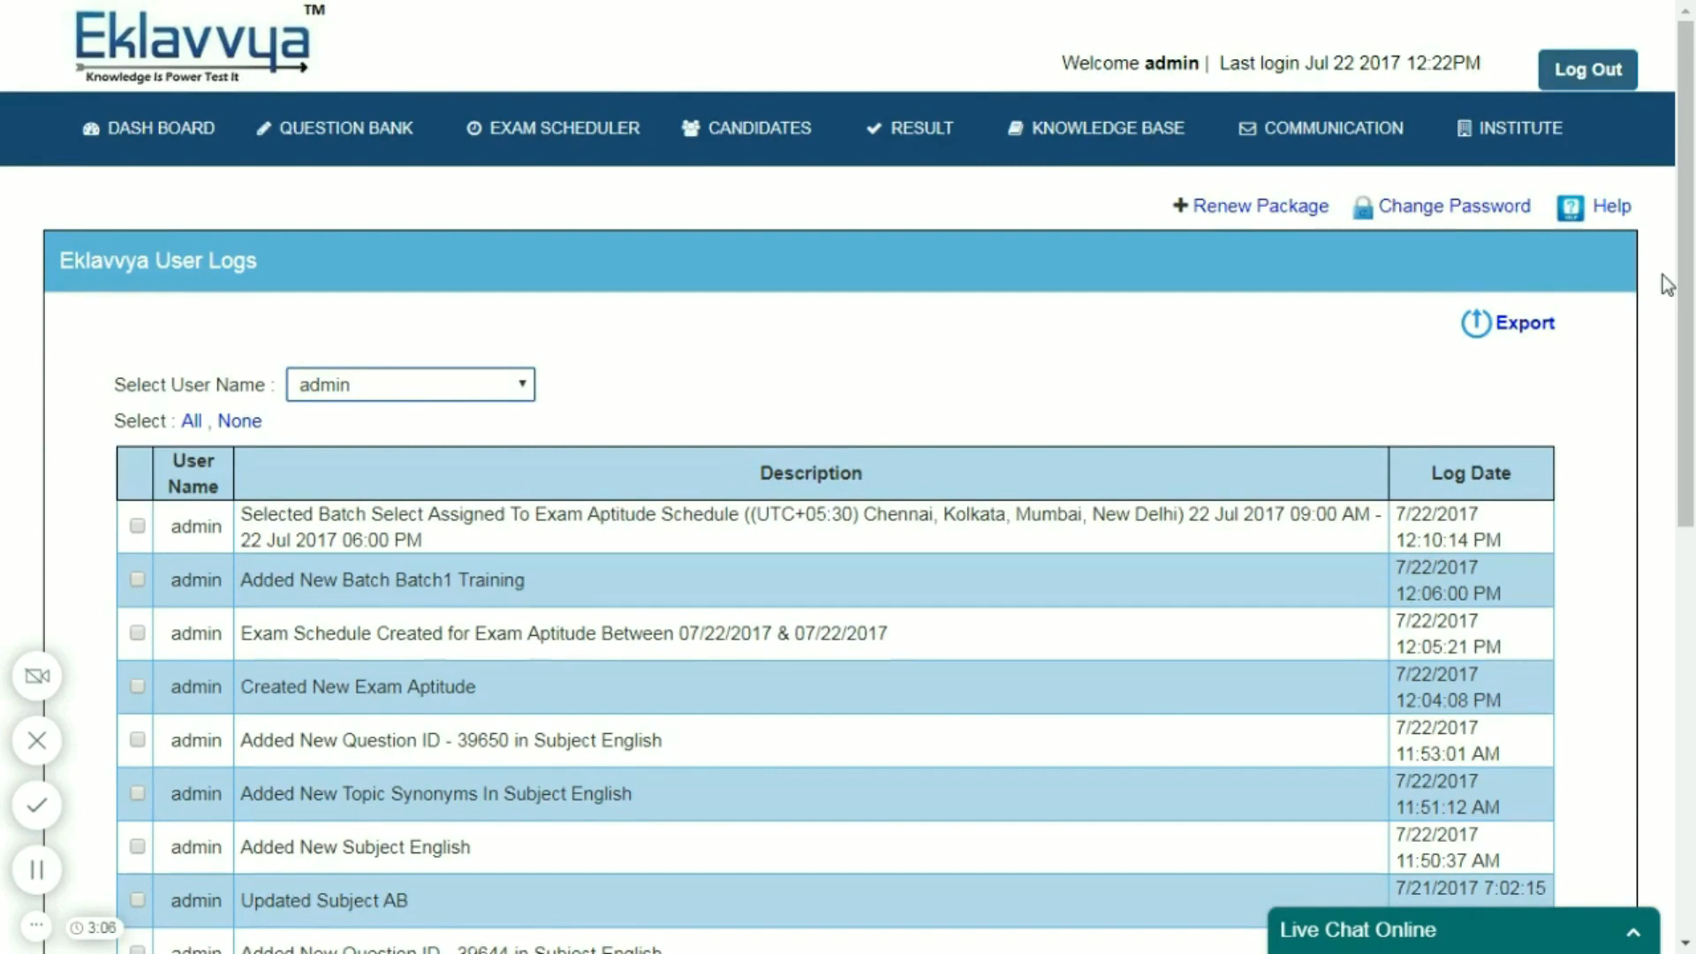
# Step: Open the candidate logs and look through the list of candidates
pyautogui.click(1541, 152)
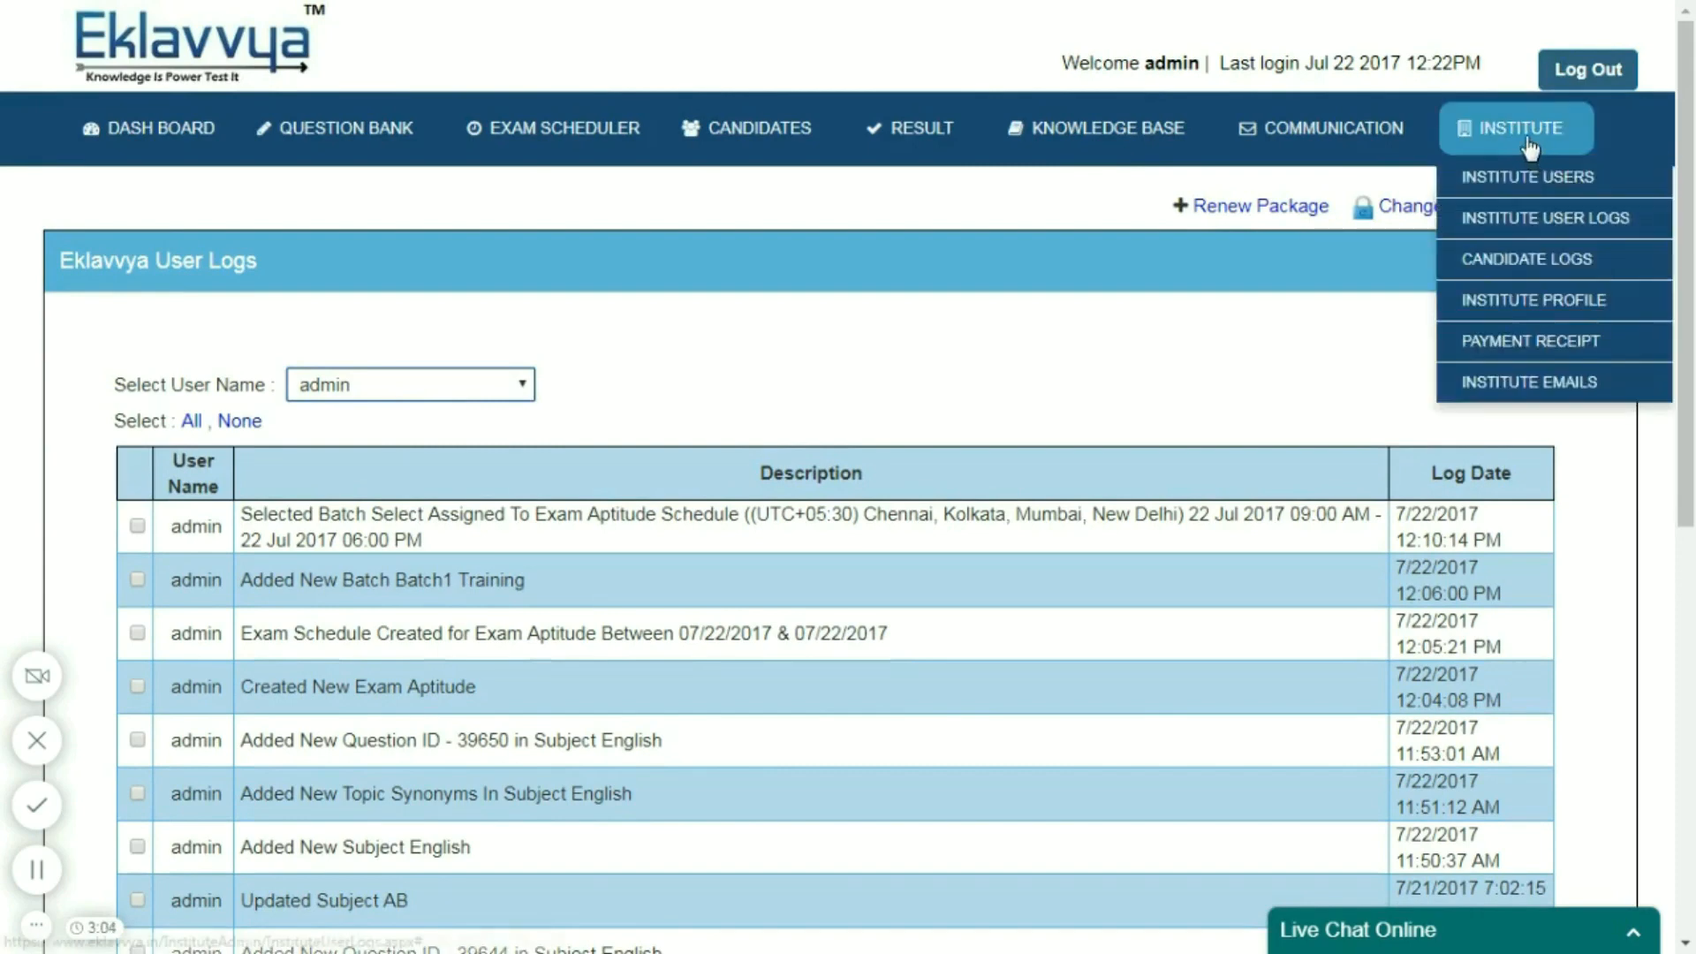
pyautogui.click(1601, 263)
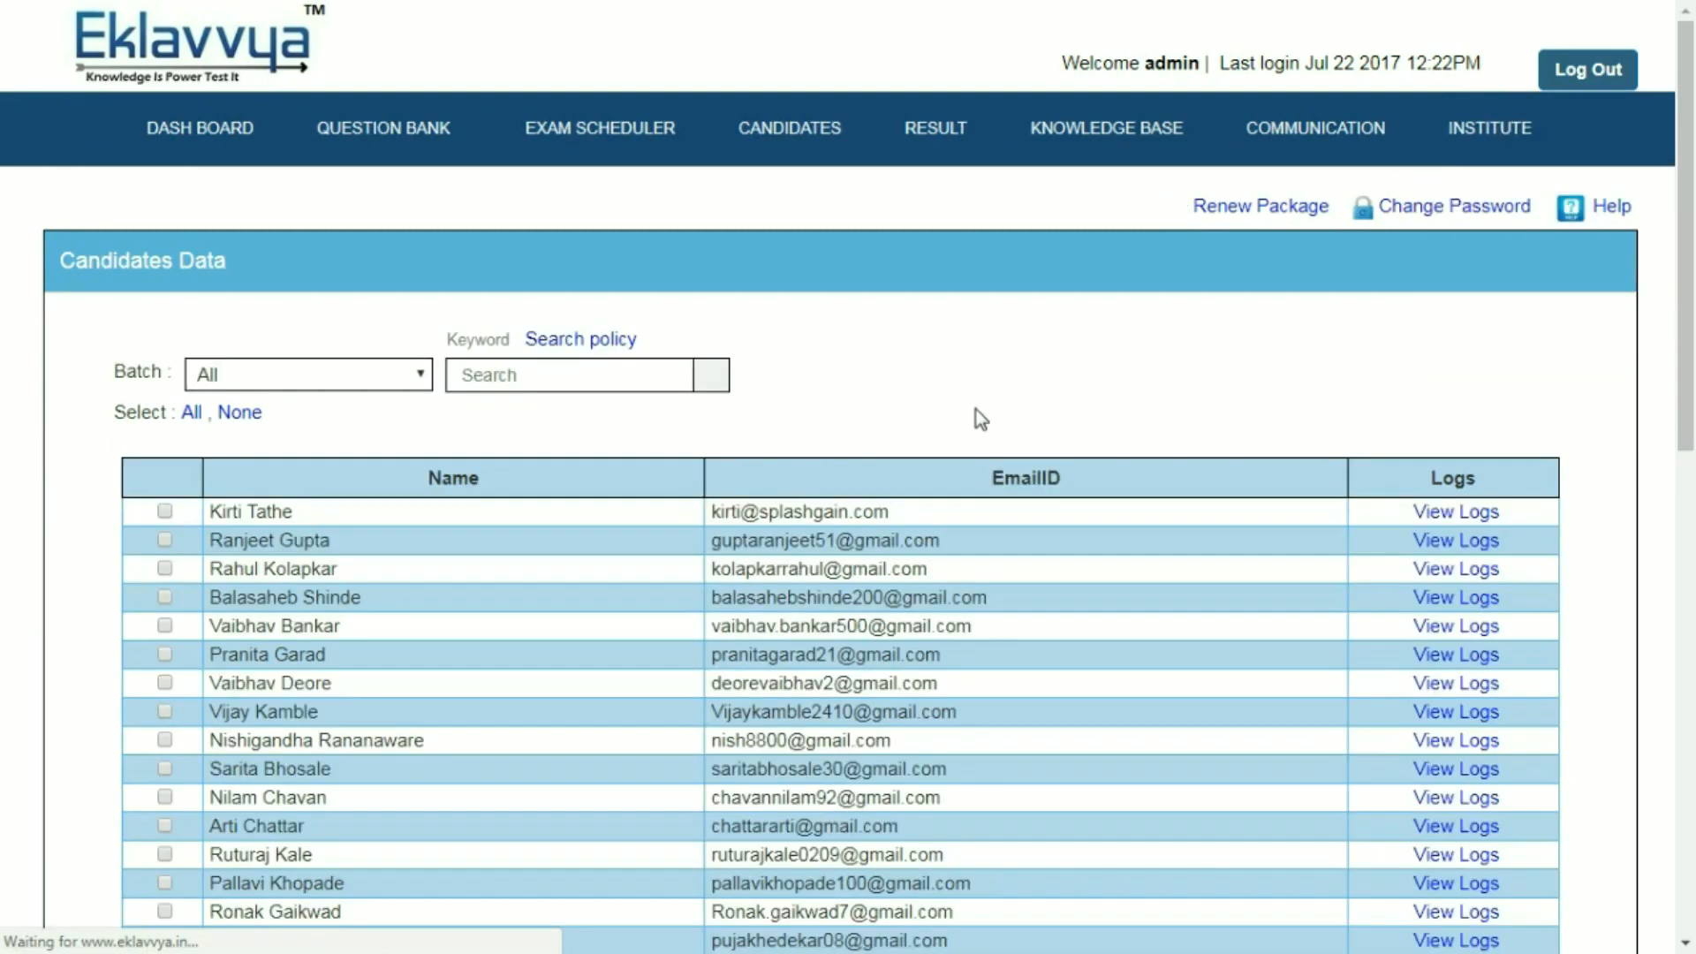
pyautogui.scroll(-5, 1692, 459)
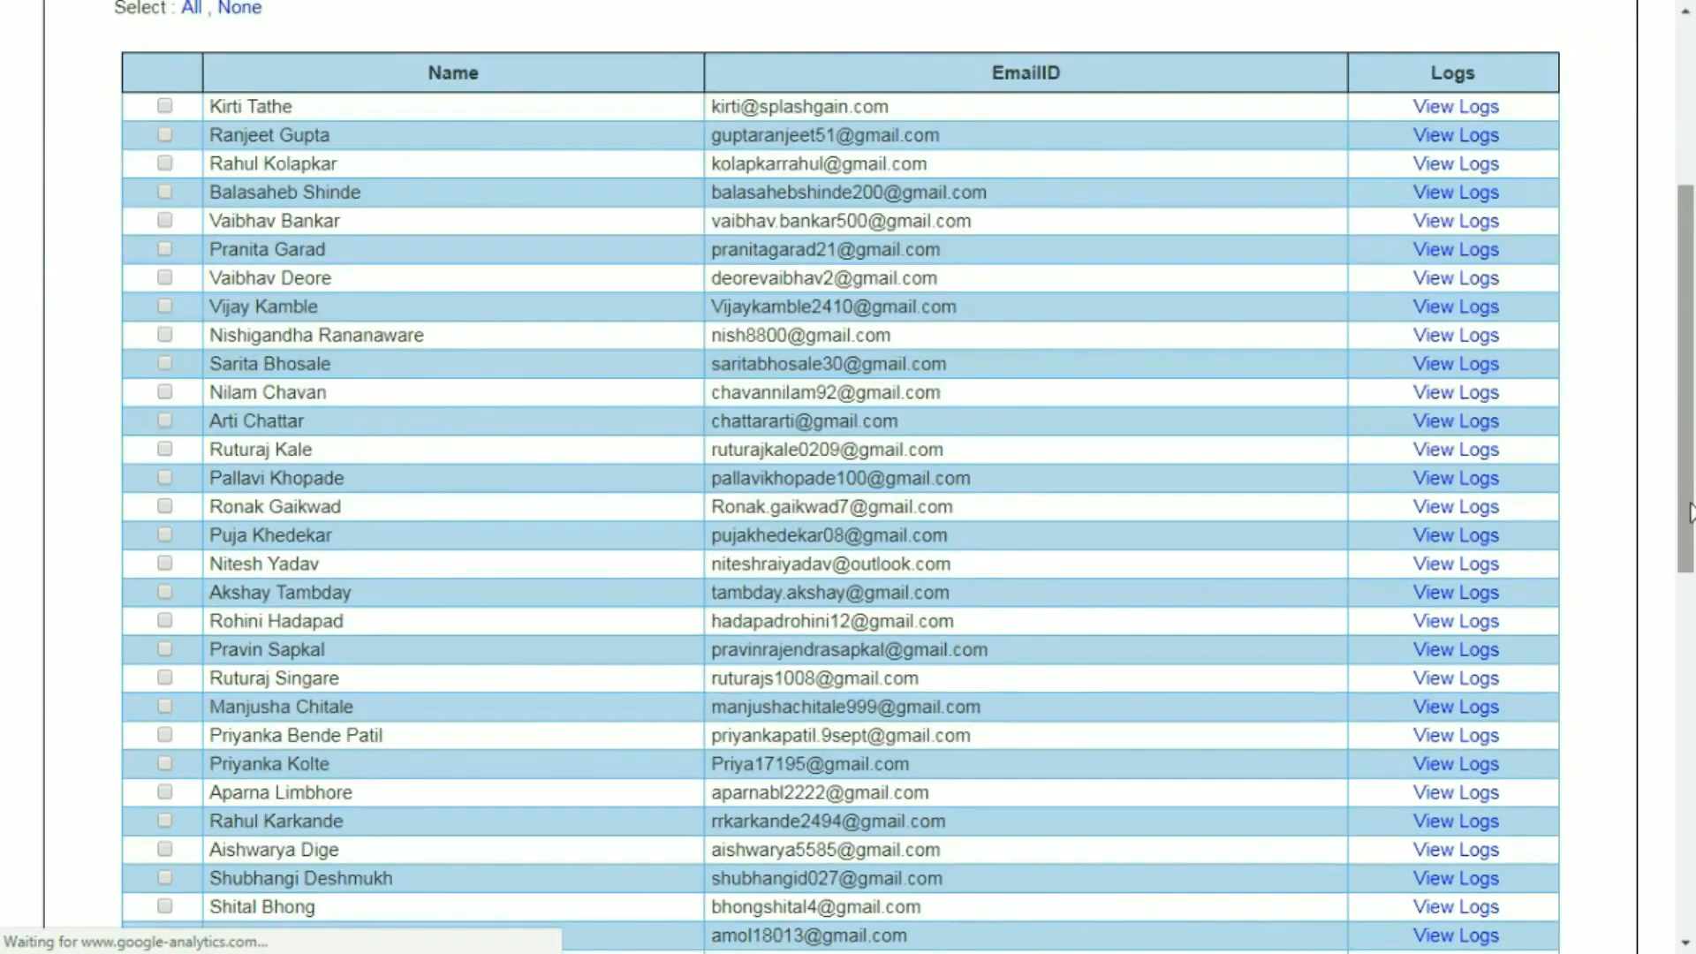